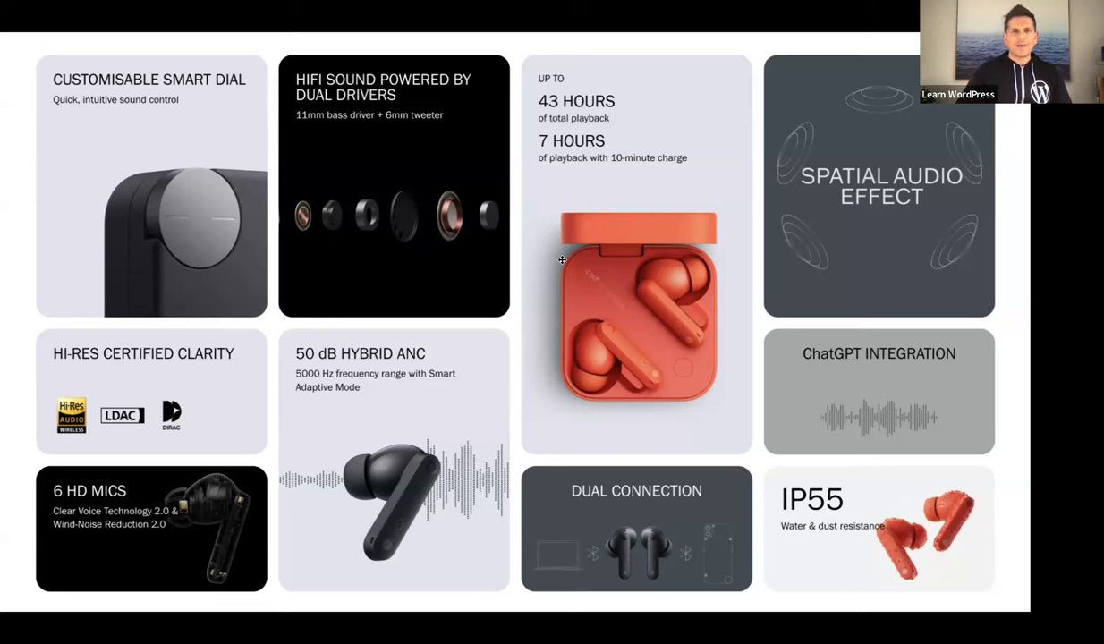
Leave the full-screen earbuds feature grid and switch to the WordPress editor for the Intro to Grid block page
{"action": "key", "text": "Escape"}
{"action": "key", "text": "ctrl+Tab"}
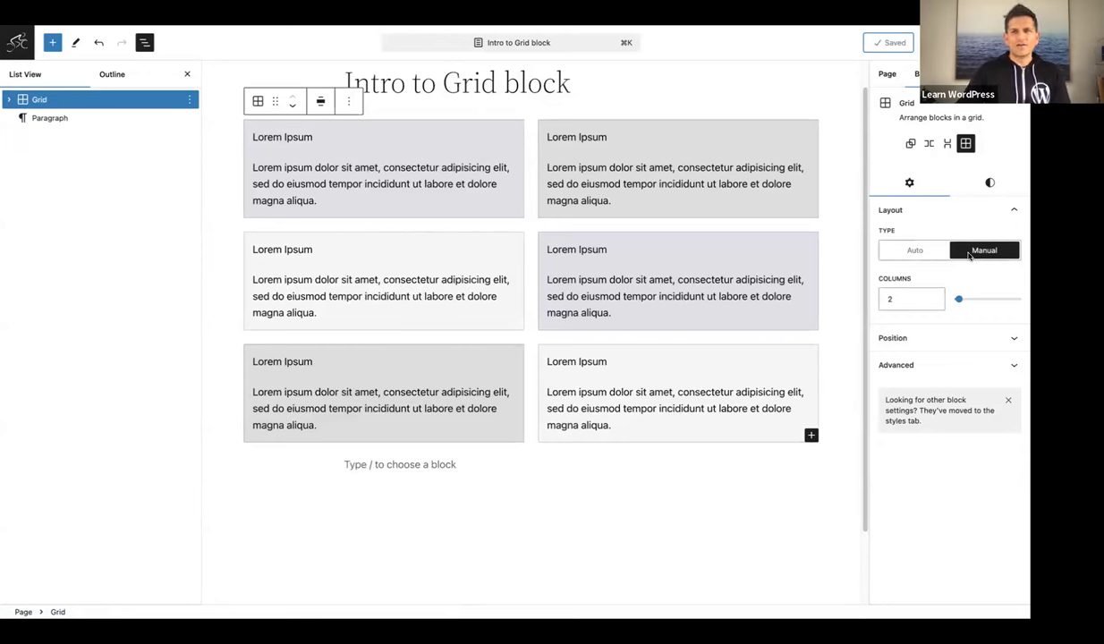
Switch the Grid block's layout type to Auto and back to Manual to compare the two layouts
{"action": "left_click", "coordinate": [913, 252]}
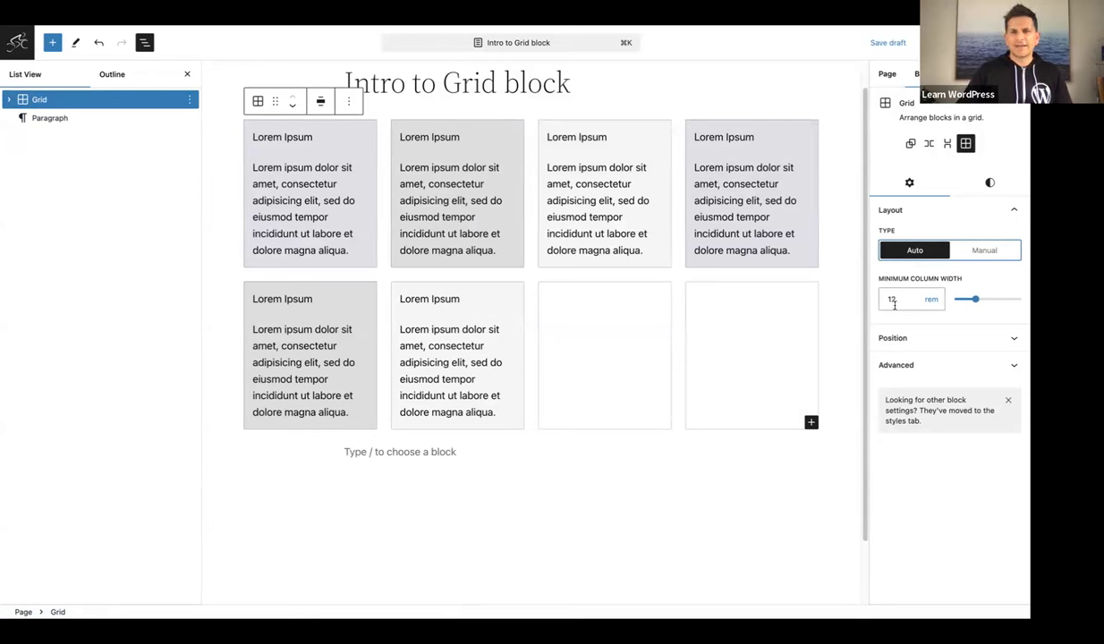
{"action": "mouse_move", "coordinate": [975, 301]}
{"action": "mouse_move", "coordinate": [975, 302]}
{"action": "left_mouse_down"}
{"action": "mouse_move", "coordinate": [989, 302]}
{"action": "mouse_move", "coordinate": [975, 303]}
{"action": "left_mouse_up"}
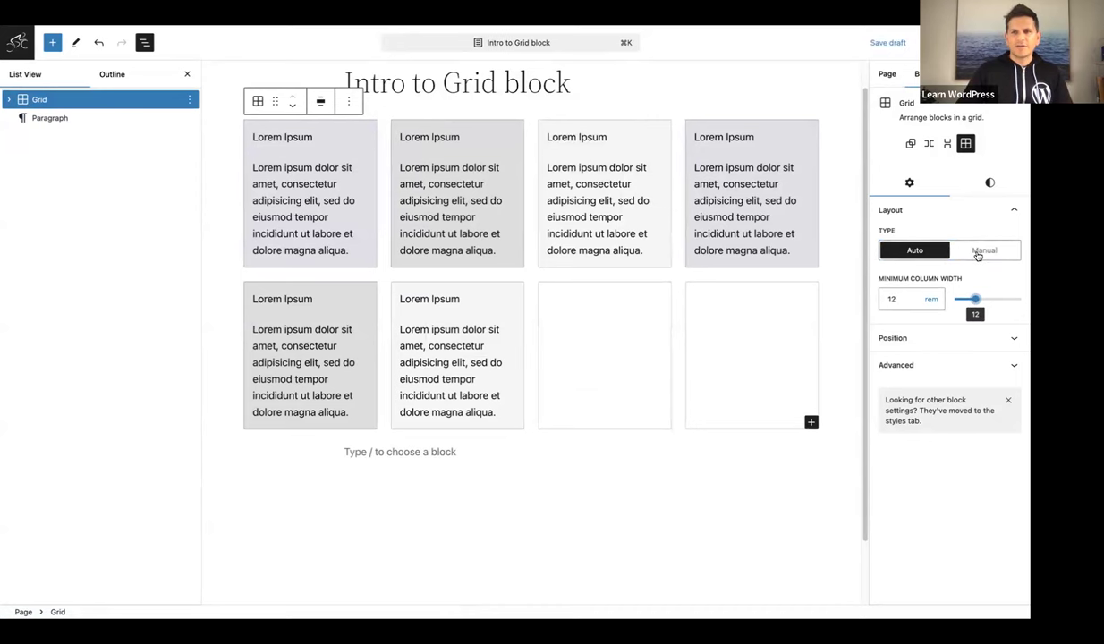
{"action": "left_click", "coordinate": [977, 254]}
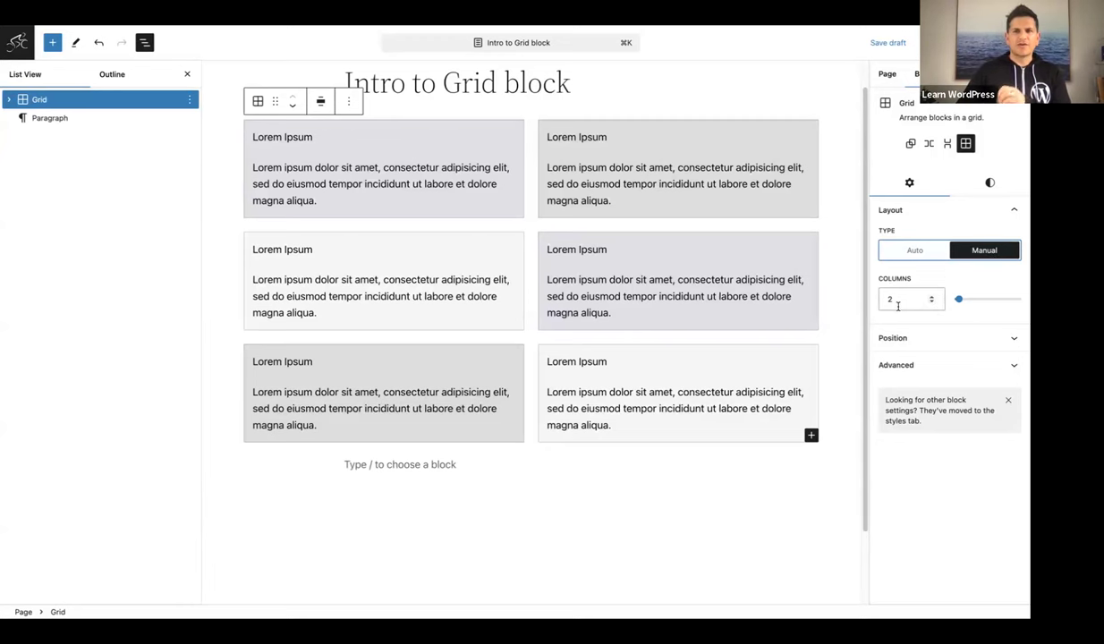
Preview the two-column manual grid at mobile size and return to the desktop view
{"action": "left_click", "coordinate": [926, 42]}
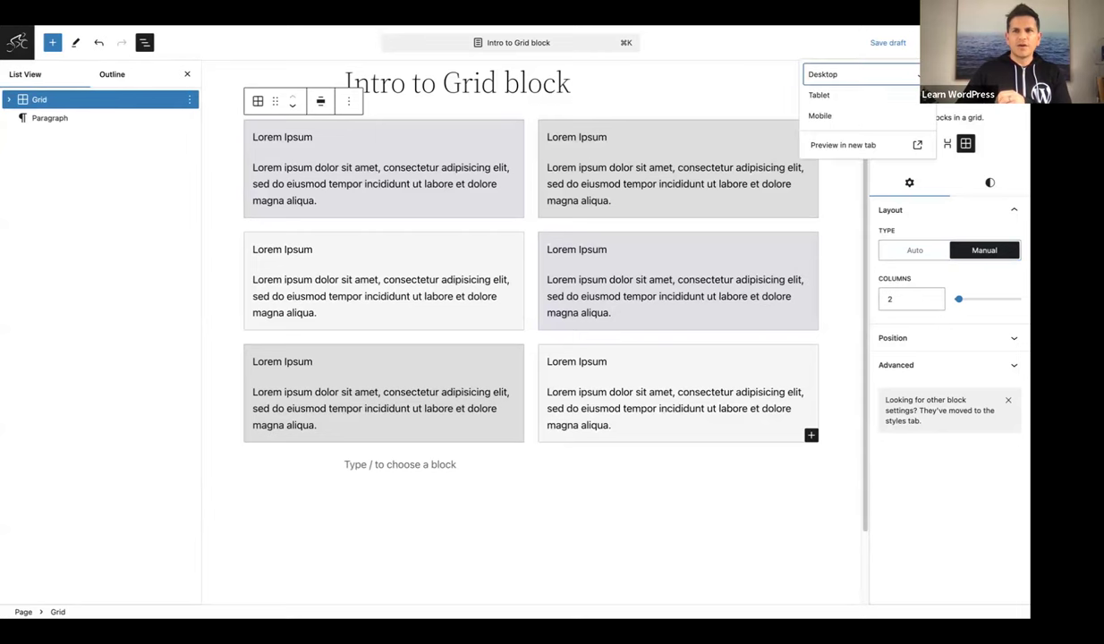
{"action": "left_click", "coordinate": [852, 119]}
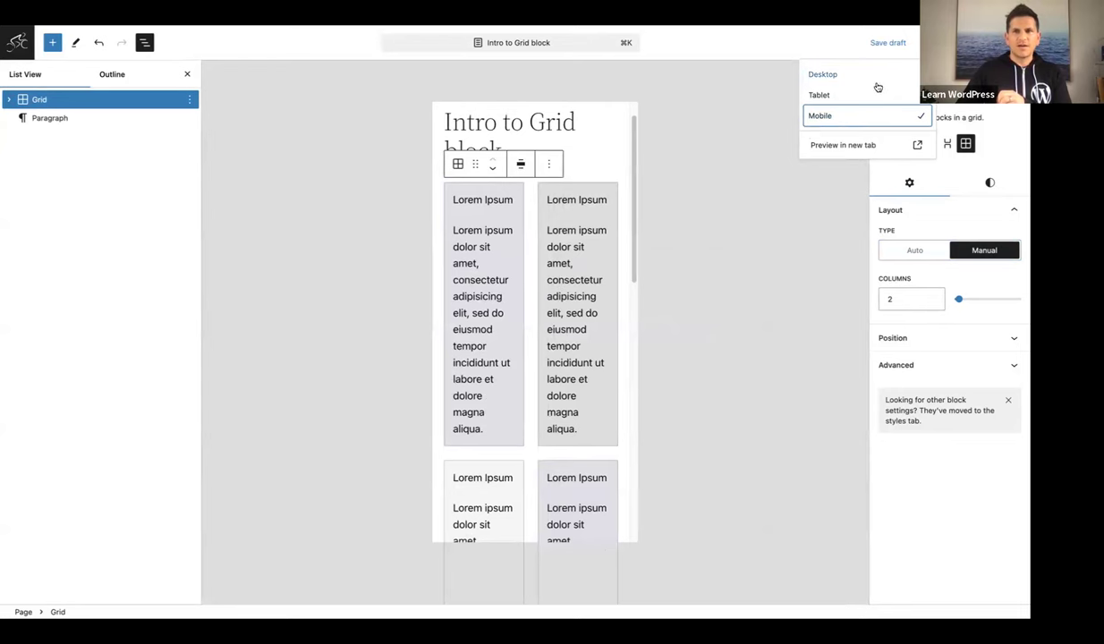
{"action": "left_click", "coordinate": [823, 77]}
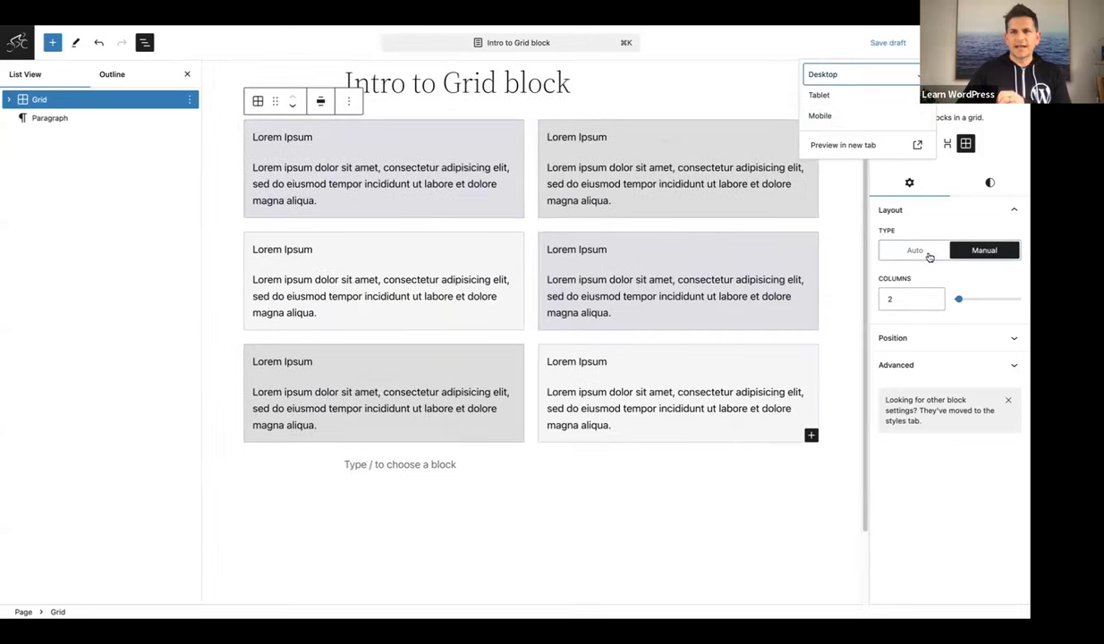
Set the Grid block's layout type to Auto and check the page at mobile size before returning to the desktop view
{"action": "left_click", "coordinate": [895, 248]}
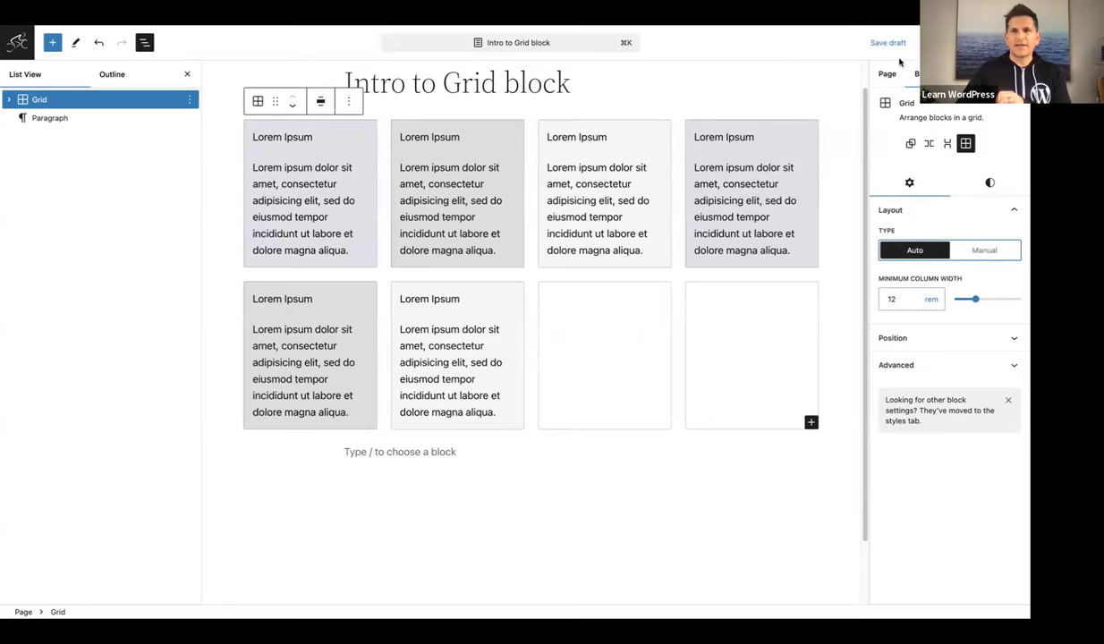
{"action": "left_click", "coordinate": [935, 42]}
{"action": "left_click", "coordinate": [849, 115]}
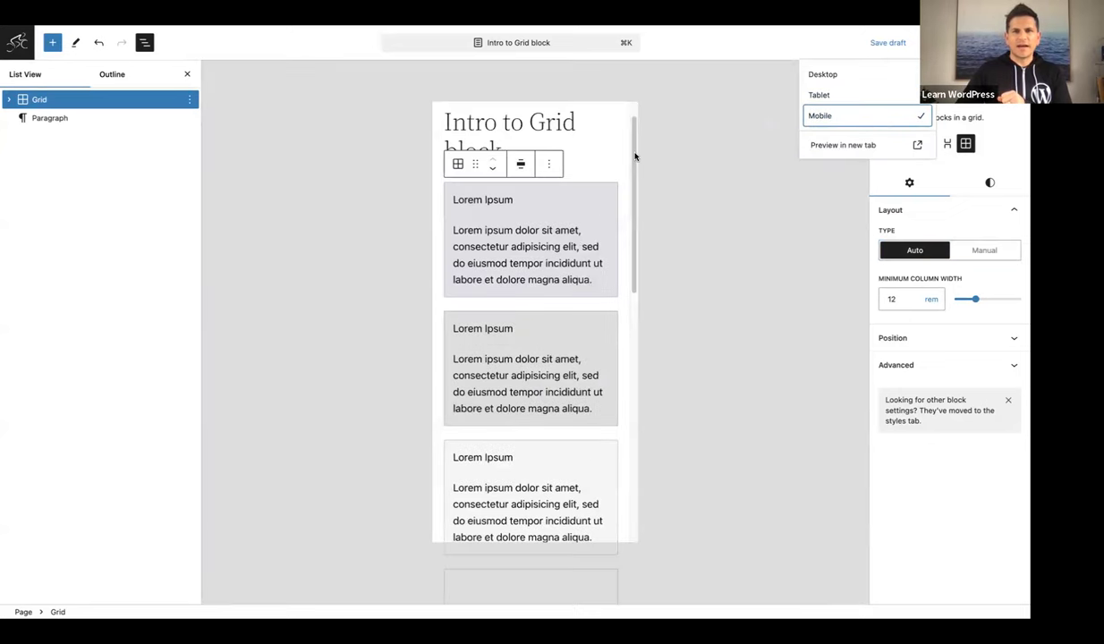
{"action": "mouse_move", "coordinate": [635, 153]}
{"action": "left_mouse_down"}
{"action": "mouse_move", "coordinate": [635, 217]}
{"action": "mouse_move", "coordinate": [643, 135]}
{"action": "left_mouse_up"}
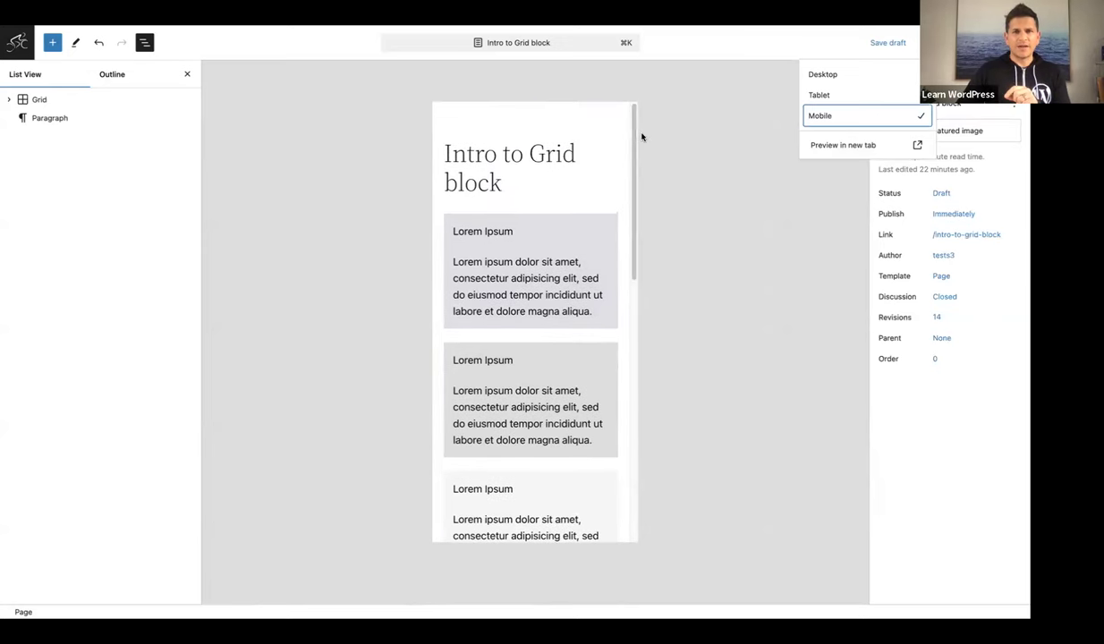
{"action": "left_click", "coordinate": [831, 76]}
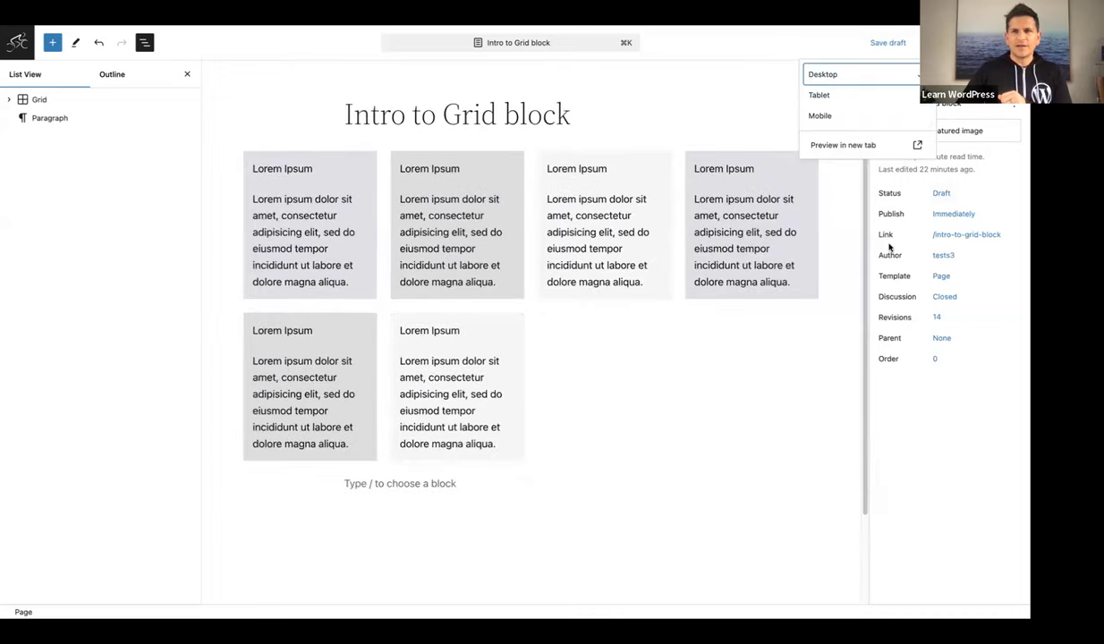
Set the Grid block's layout type to Manual with 2 columns
{"action": "left_click", "coordinate": [56, 116]}
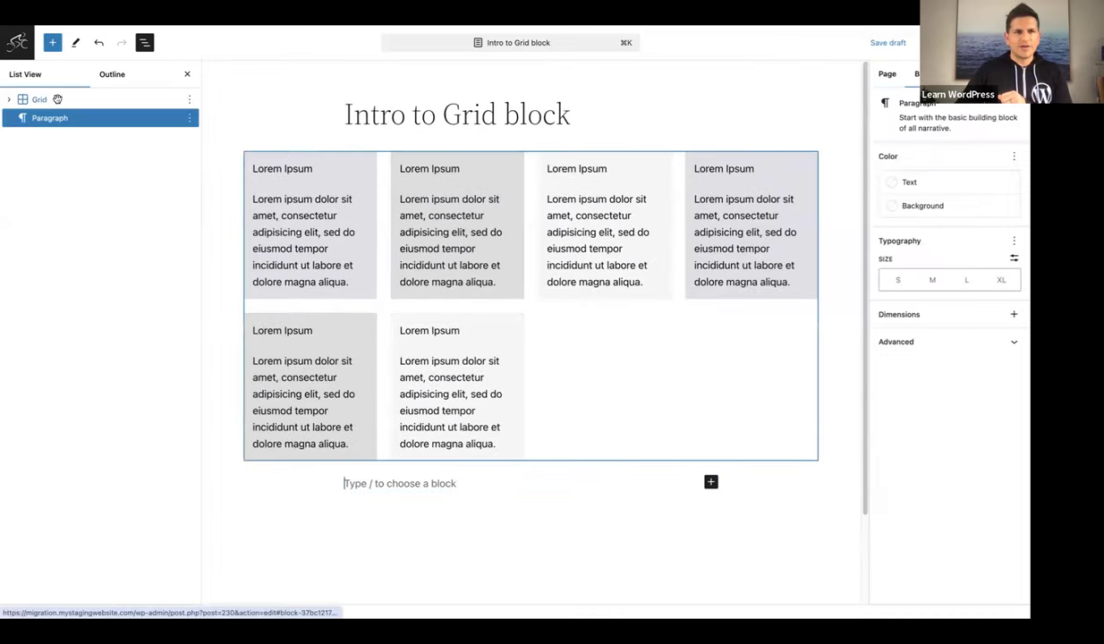
{"action": "left_click", "coordinate": [55, 98]}
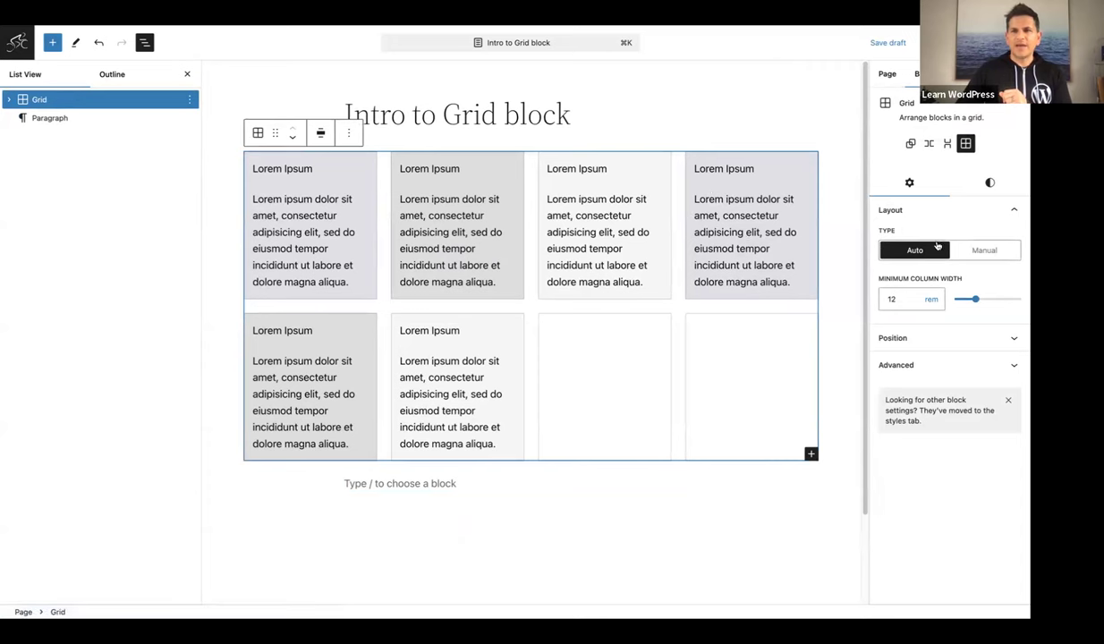
{"action": "left_click", "coordinate": [984, 251]}
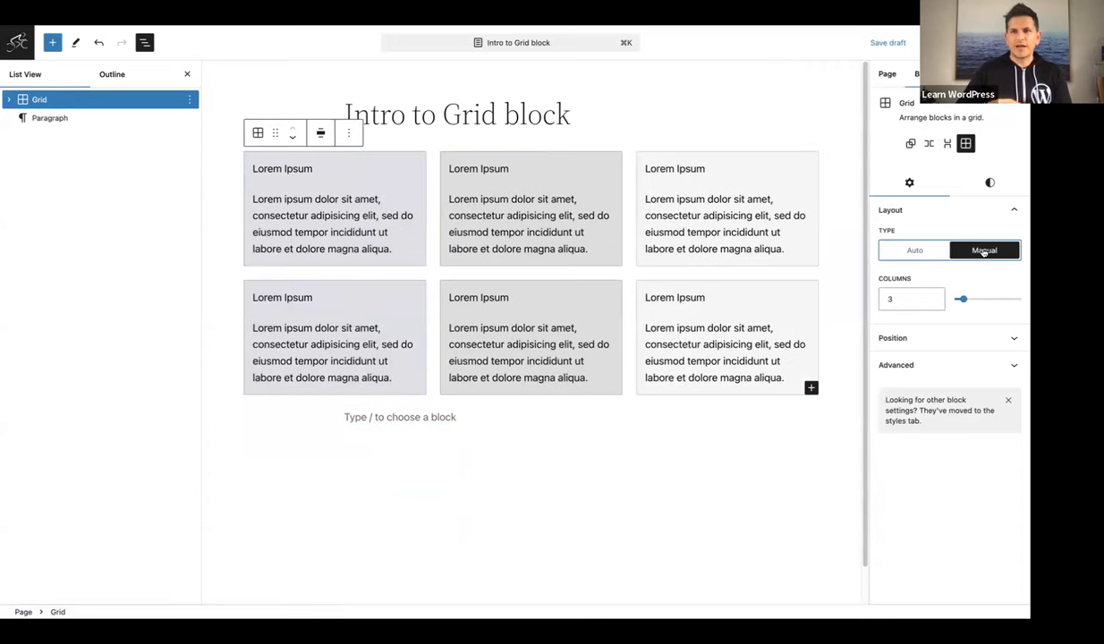
{"action": "left_click", "coordinate": [933, 304]}
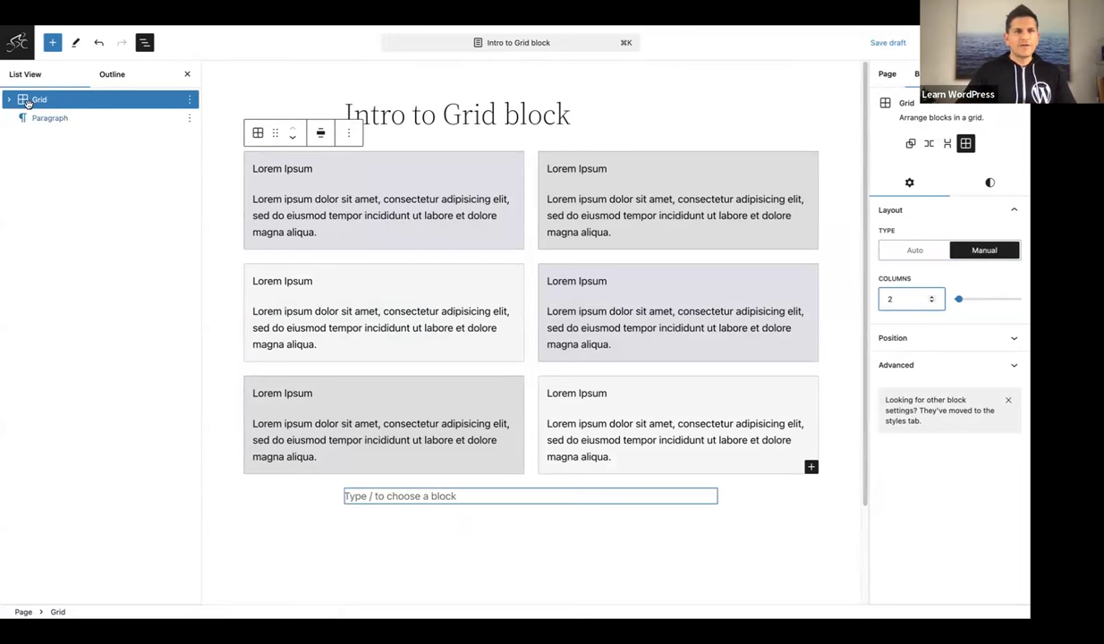
Try a column span of 2 and a row span of 2 separately on the first group, resetting each to 1
{"action": "left_click", "coordinate": [254, 161]}
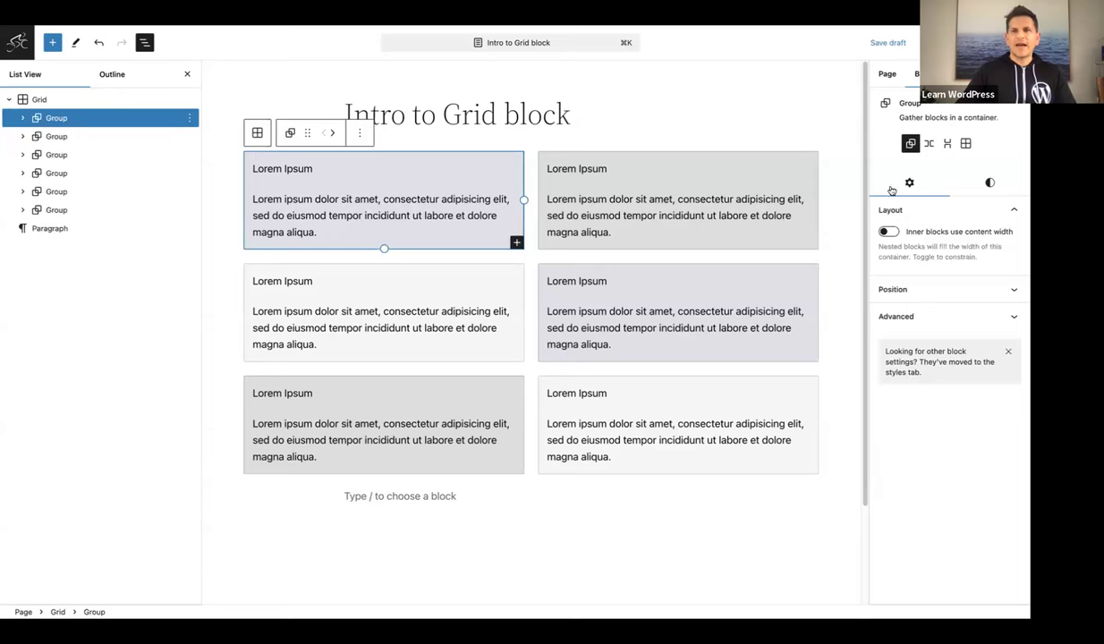
{"action": "left_click", "coordinate": [994, 182]}
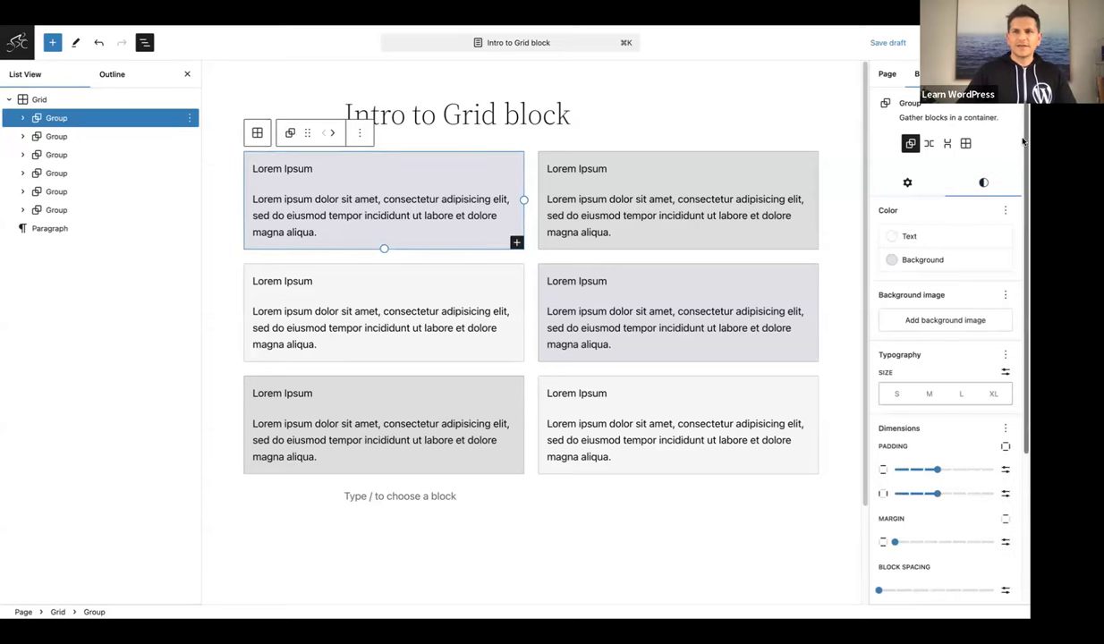
{"action": "scroll", "coordinate": [1023, 205], "scroll_direction": "down", "scroll_amount": 1}
{"action": "scroll", "coordinate": [1022, 204], "scroll_direction": "down", "scroll_amount": 4}
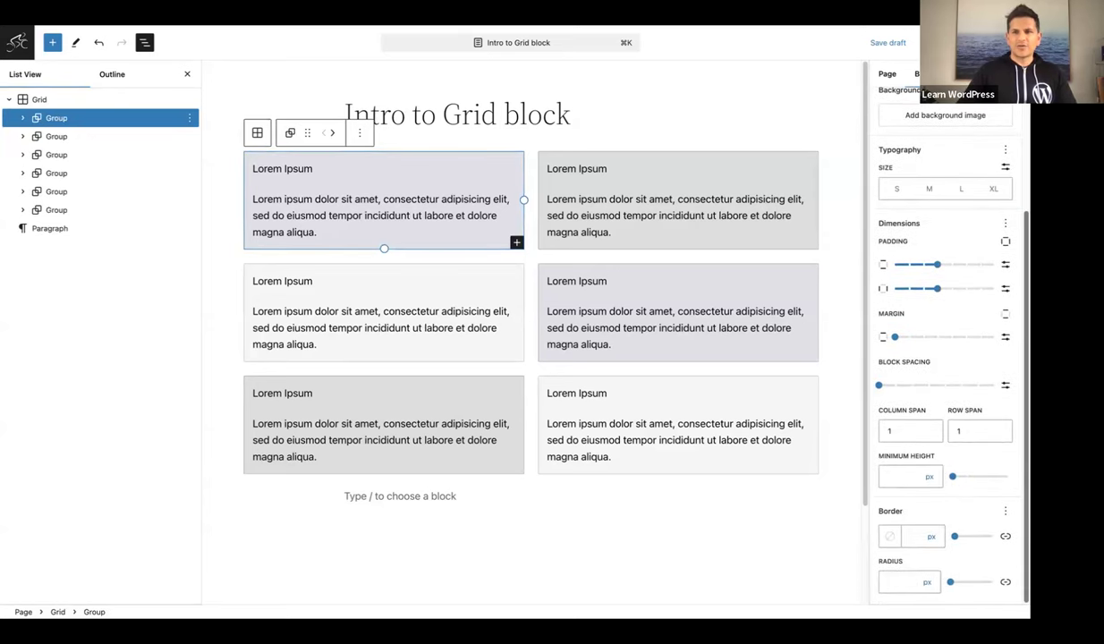
{"action": "left_click", "coordinate": [930, 429]}
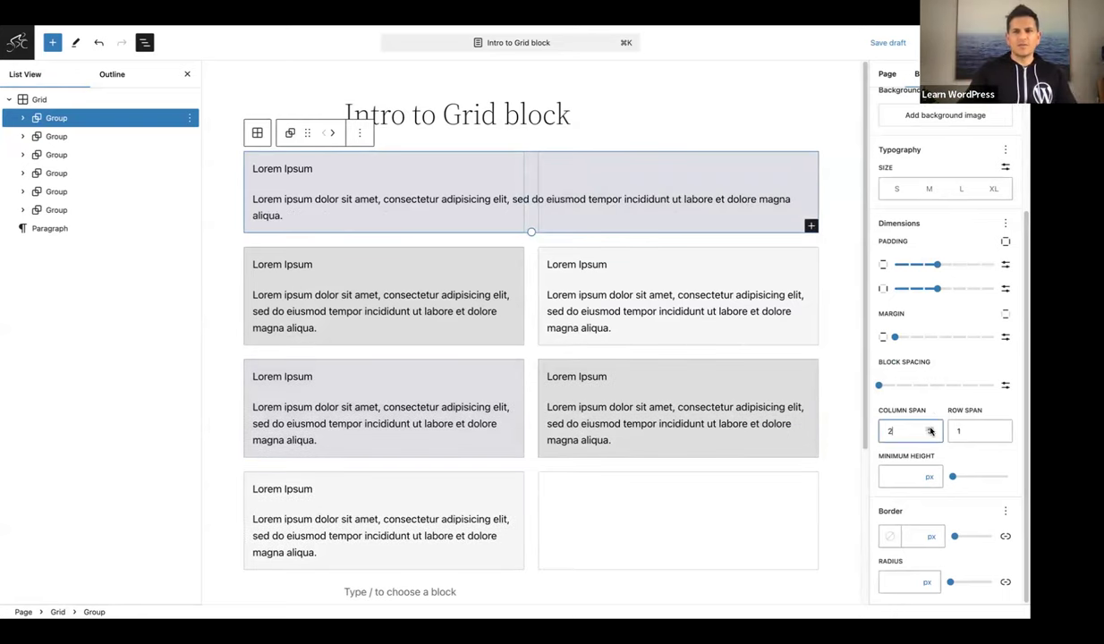
{"action": "left_click", "coordinate": [929, 434]}
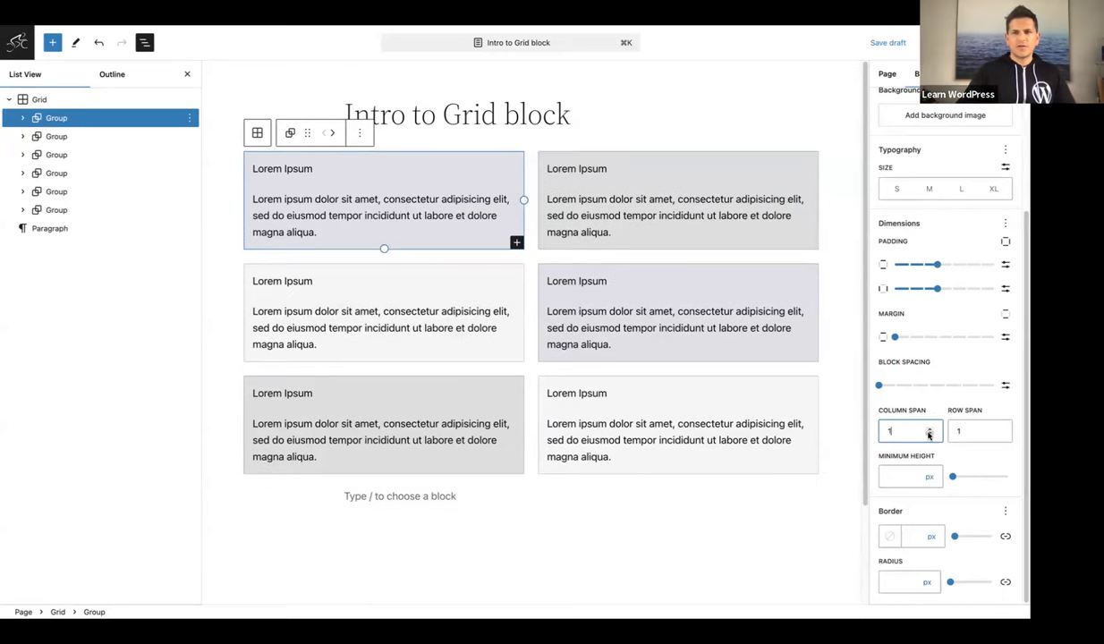
{"action": "left_click", "coordinate": [1000, 430]}
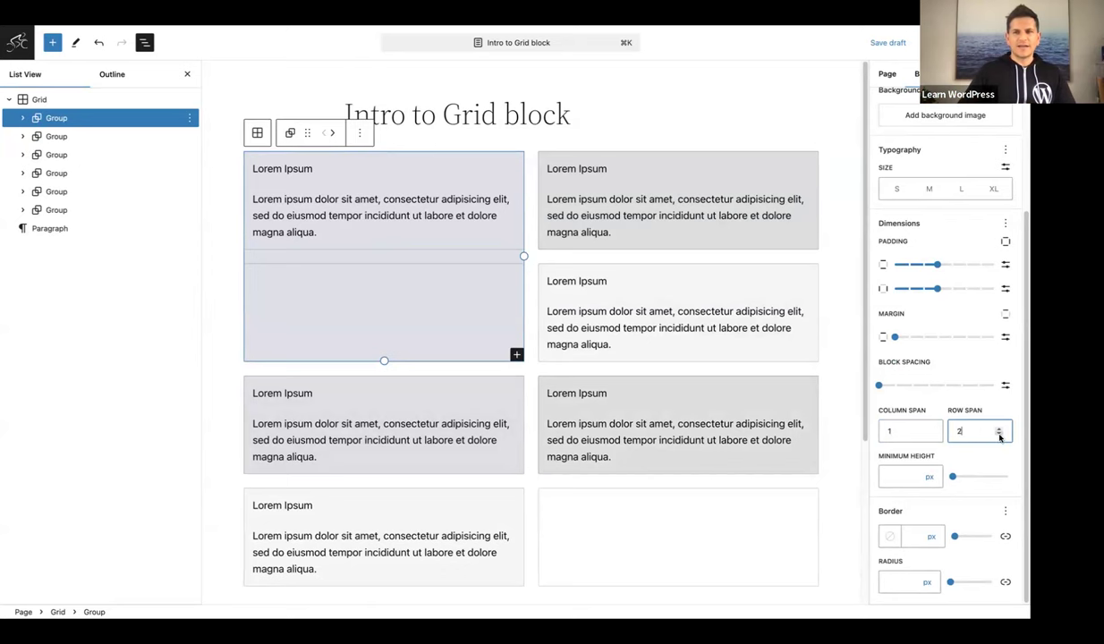
{"action": "left_click", "coordinate": [999, 436]}
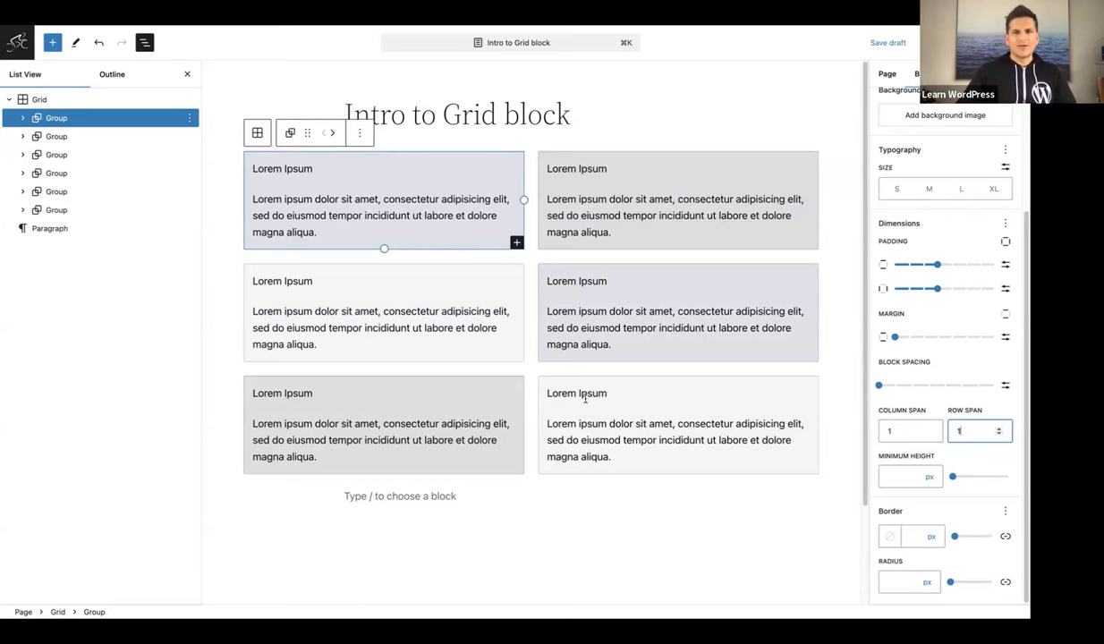
Set the column span of the last group in the grid to 2
{"action": "left_click", "coordinate": [550, 384]}
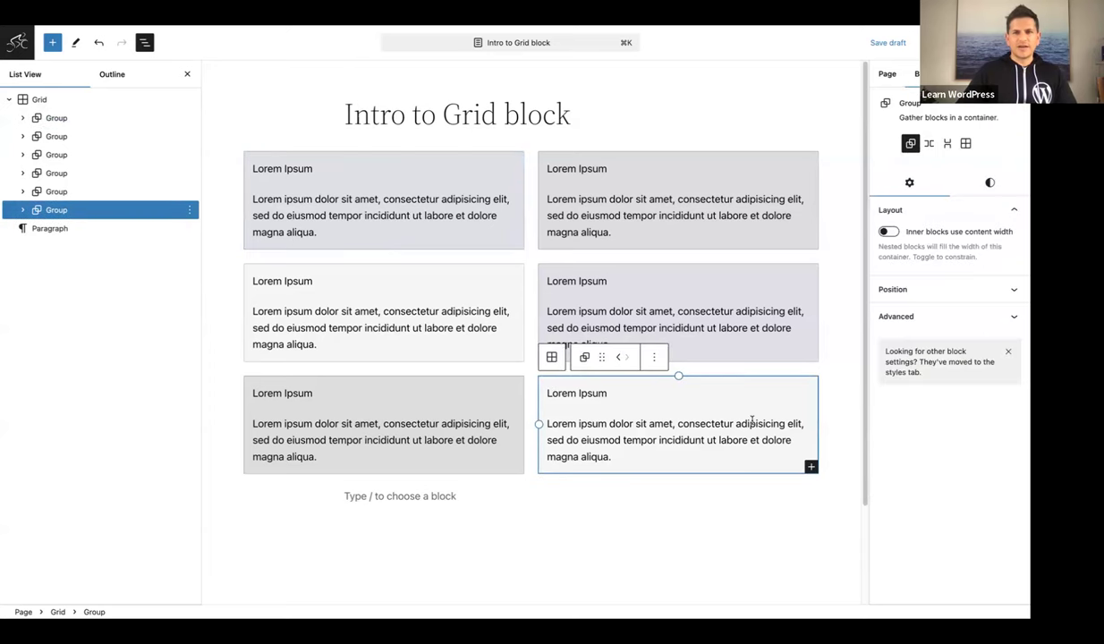
{"action": "left_click", "coordinate": [992, 180]}
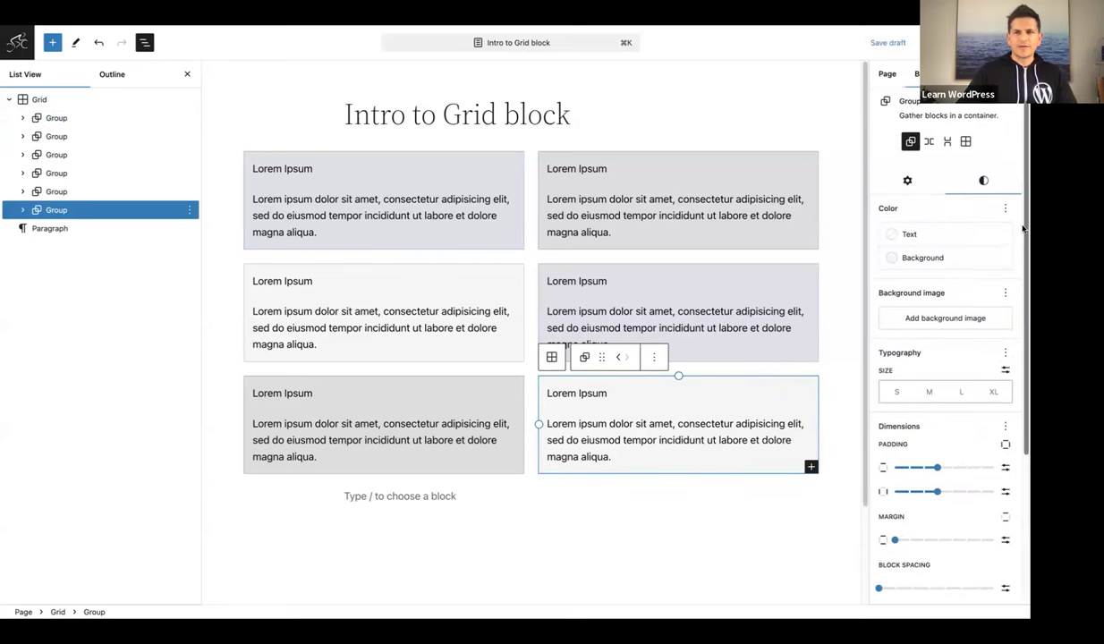
{"action": "scroll", "coordinate": [1023, 226], "scroll_direction": "down", "scroll_amount": 5}
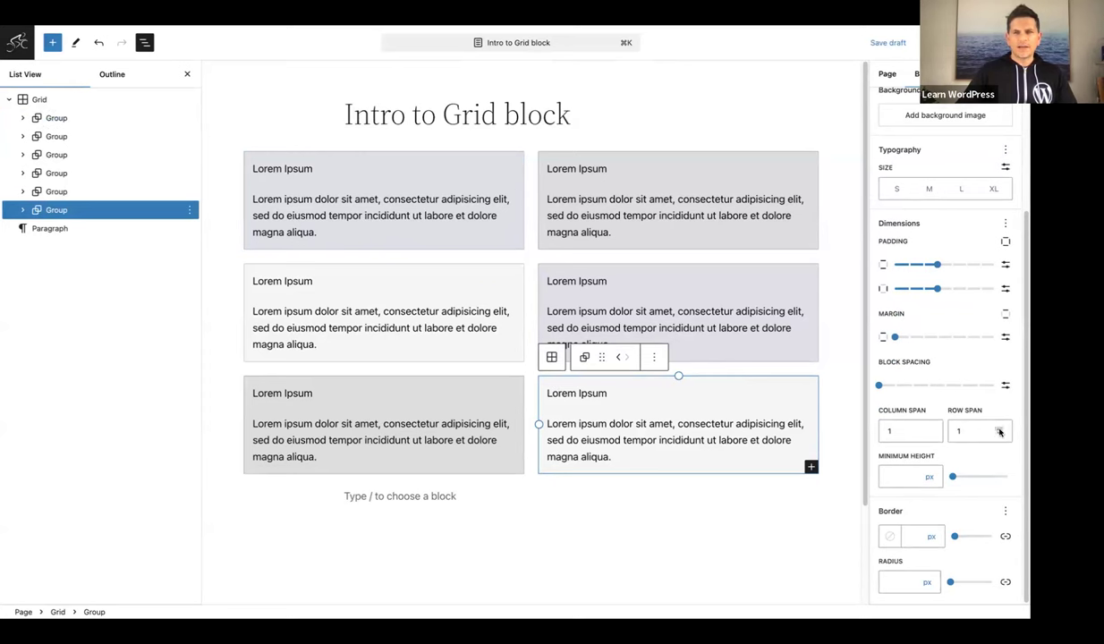
{"action": "left_click", "coordinate": [932, 430]}
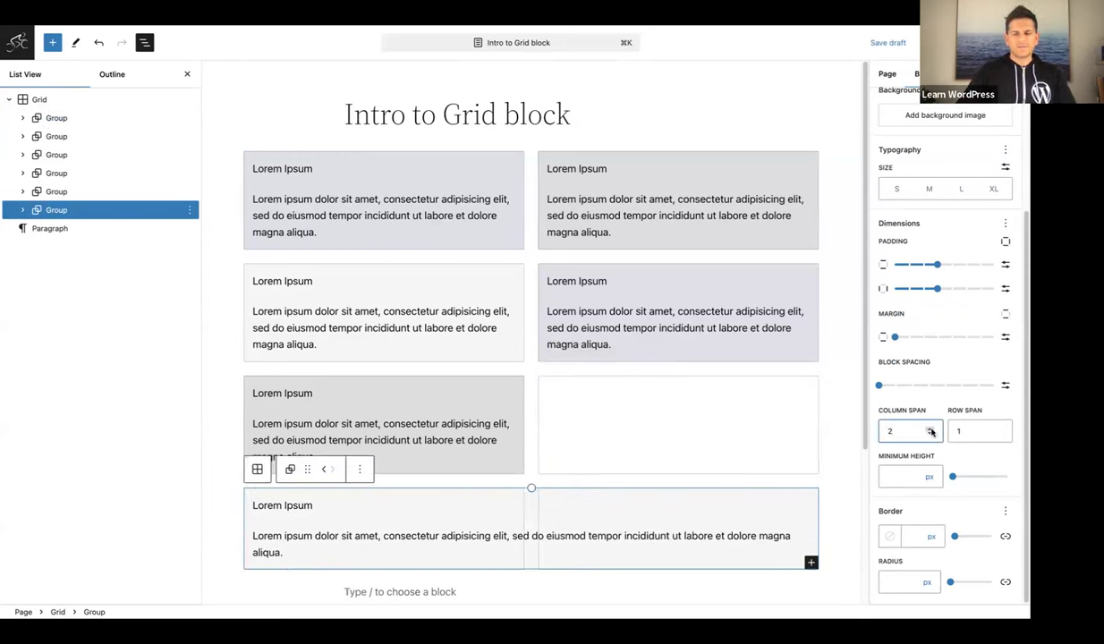
Stretch the second group down to span two rows and add a copy of its Lorem ipsum body paragraph beneath the original
{"action": "left_click", "coordinate": [552, 157]}
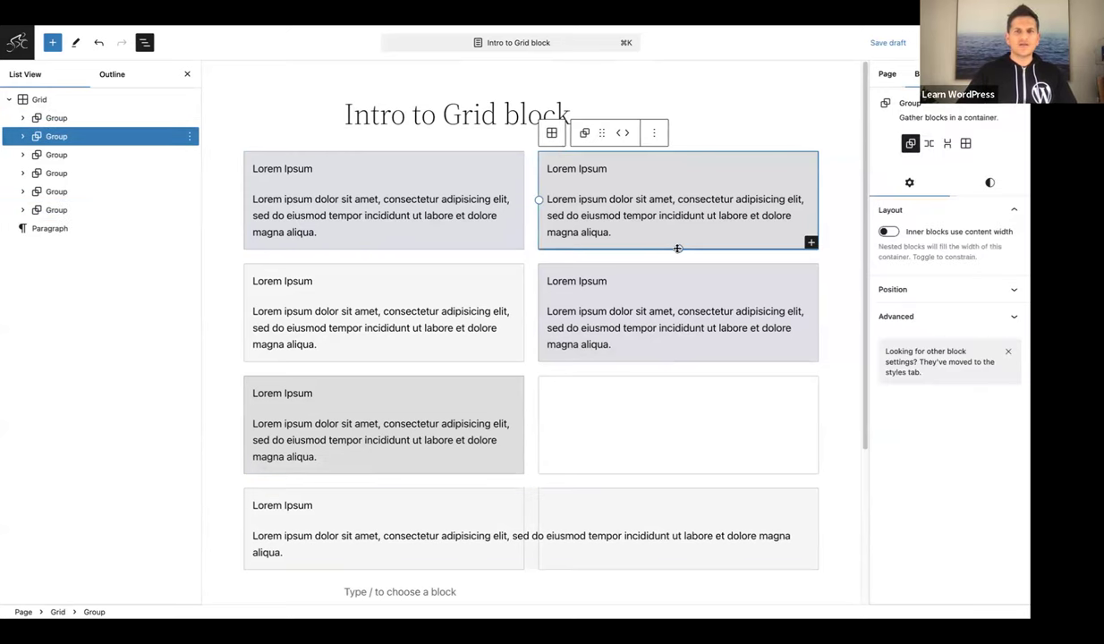
{"action": "left_click_drag", "start_coordinate": [678, 248], "coordinate": [673, 359]}
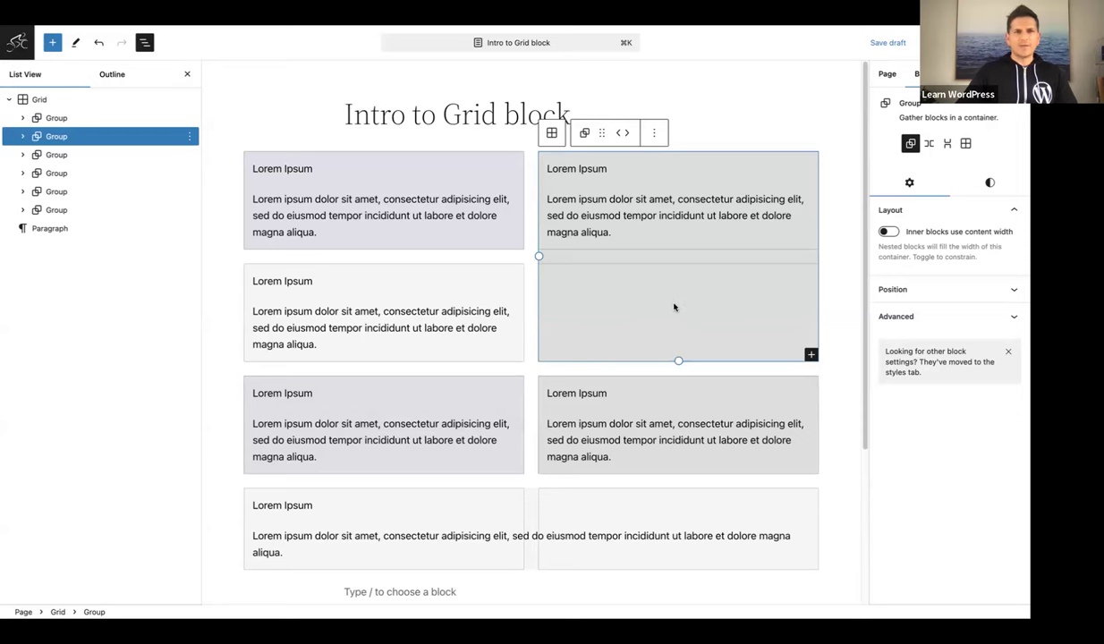
{"action": "left_click", "coordinate": [626, 233]}
{"action": "left_click_drag", "start_coordinate": [608, 232], "coordinate": [548, 200]}
{"action": "key", "text": "super+c"}
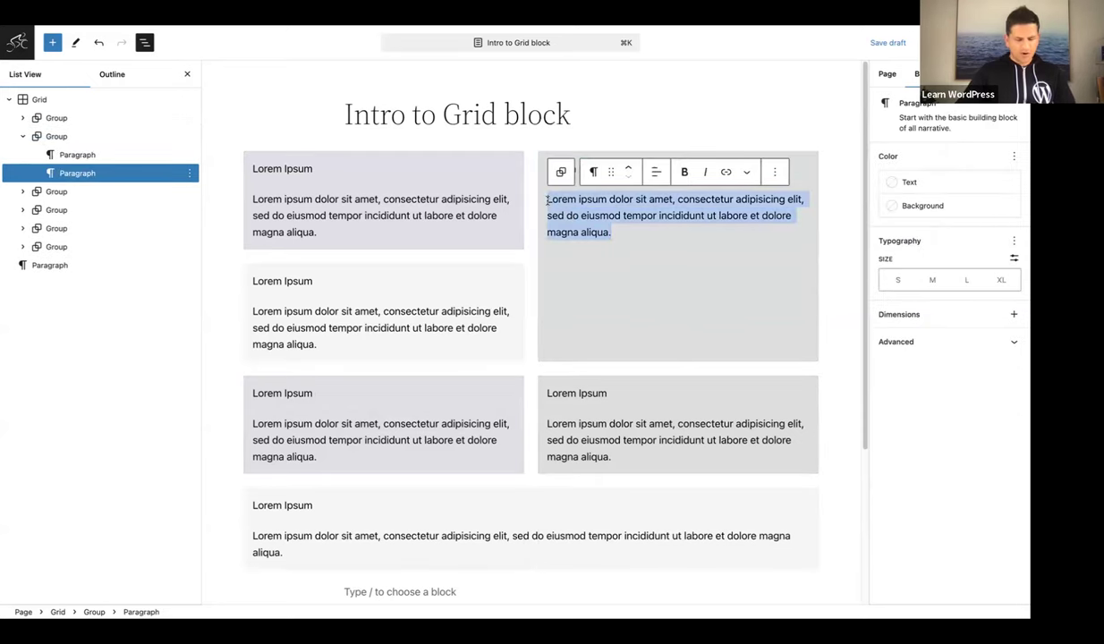
{"action": "left_click", "coordinate": [627, 236]}
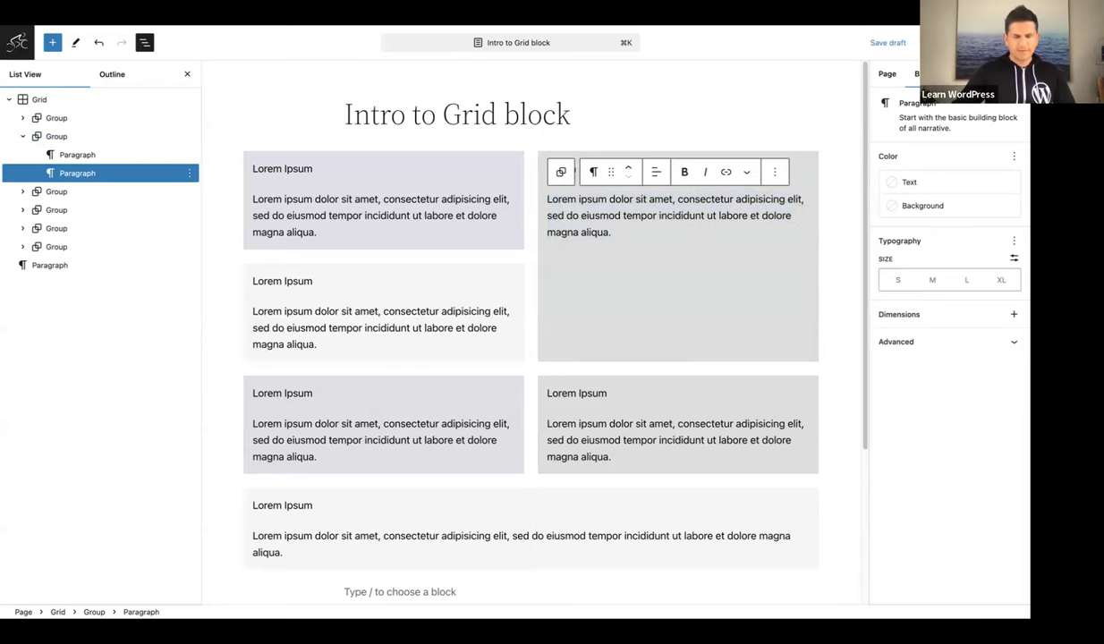
{"action": "key", "text": "Return"}
{"action": "key", "text": "super+v"}
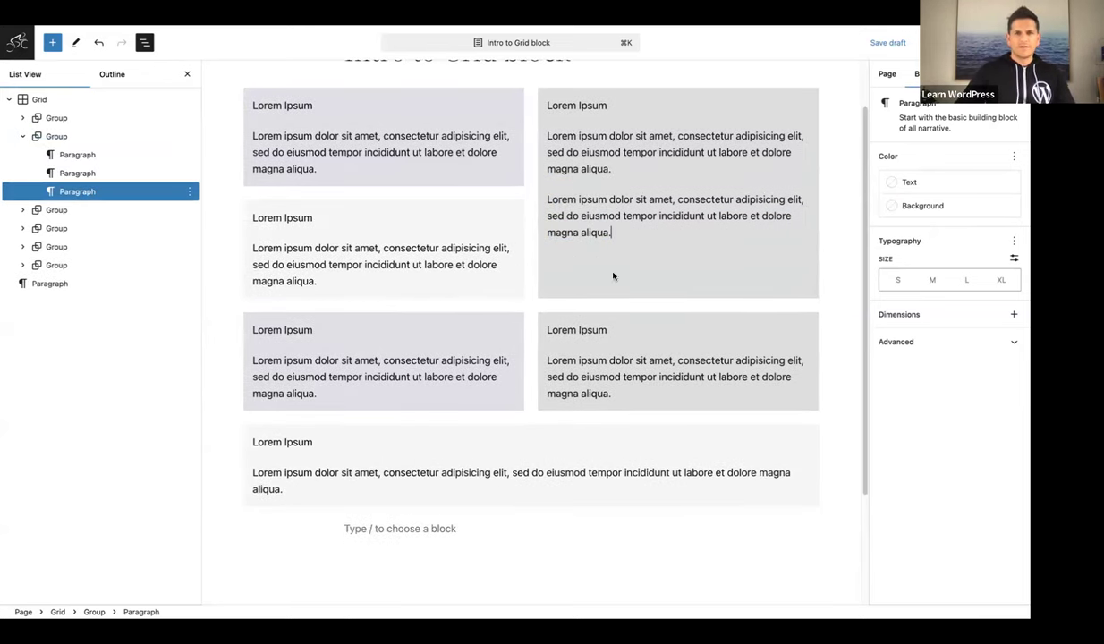
Save the page draft and preview the grid layout at tablet size
{"action": "scroll", "coordinate": [648, 296], "scroll_direction": "up", "scroll_amount": 2}
{"action": "left_click", "coordinate": [887, 42]}
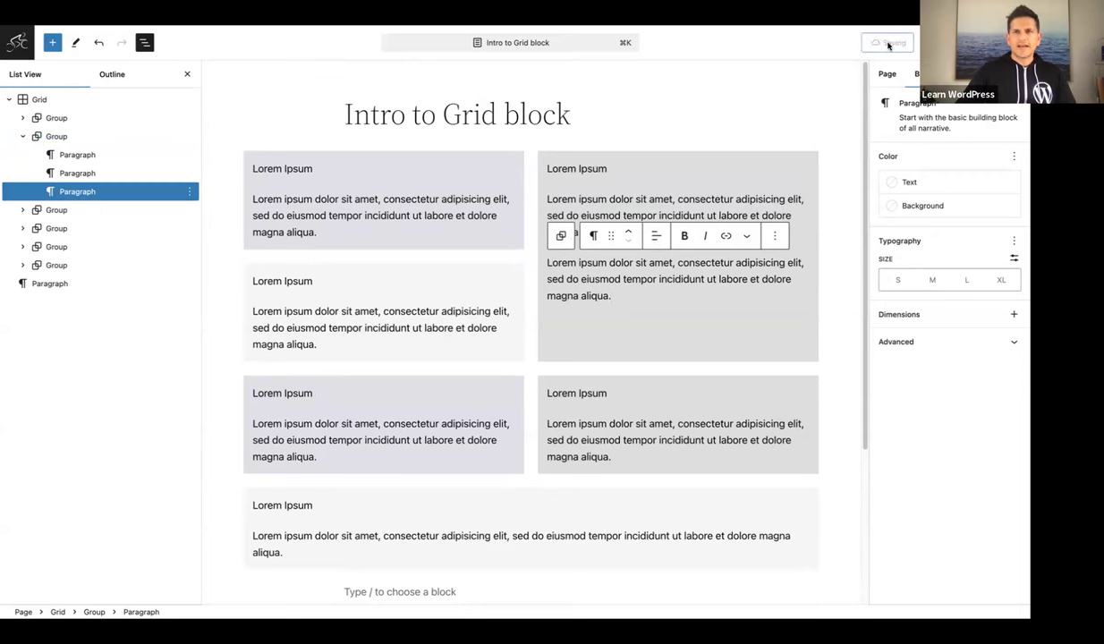
{"action": "left_click", "coordinate": [926, 42]}
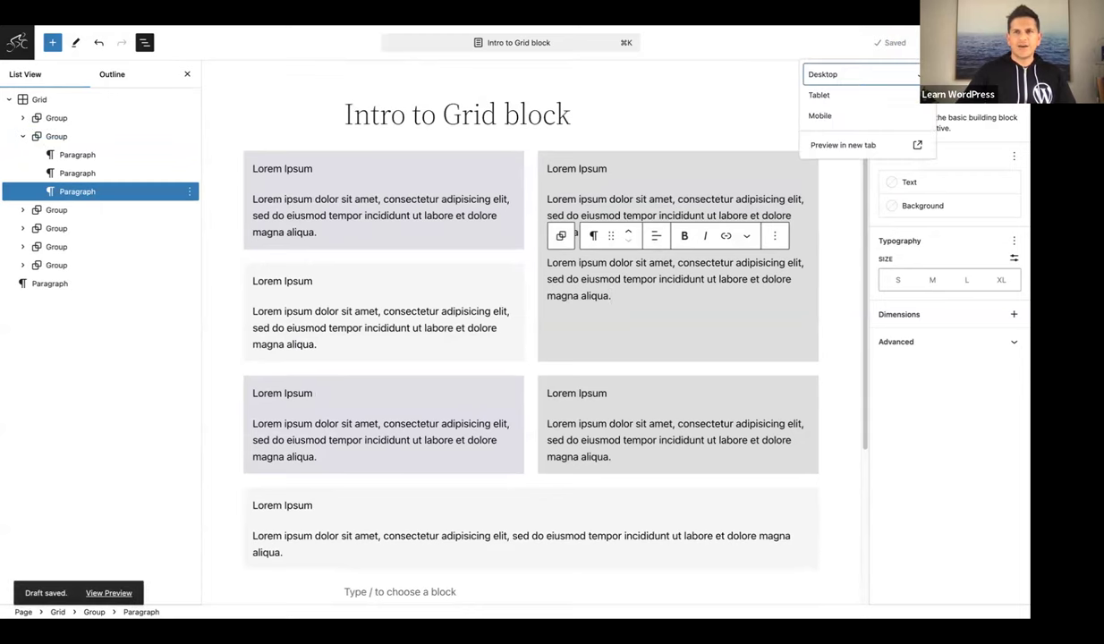
{"action": "left_click", "coordinate": [872, 94]}
{"action": "scroll", "coordinate": [636, 188], "scroll_direction": "down", "scroll_amount": 3}
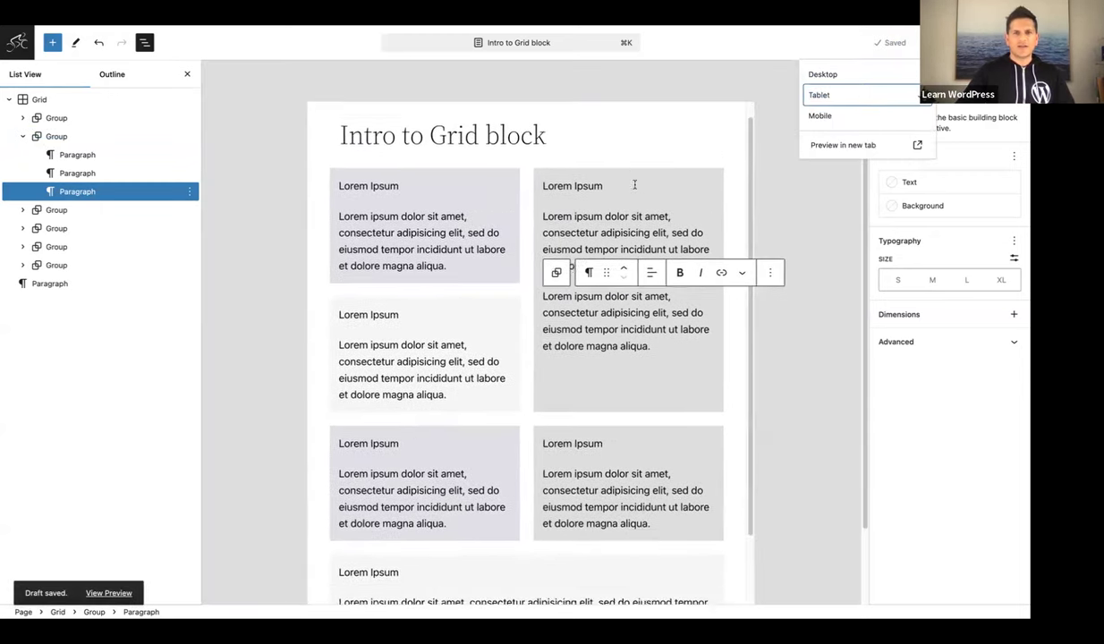
{"action": "scroll", "coordinate": [638, 211], "scroll_direction": "up", "scroll_amount": 2}
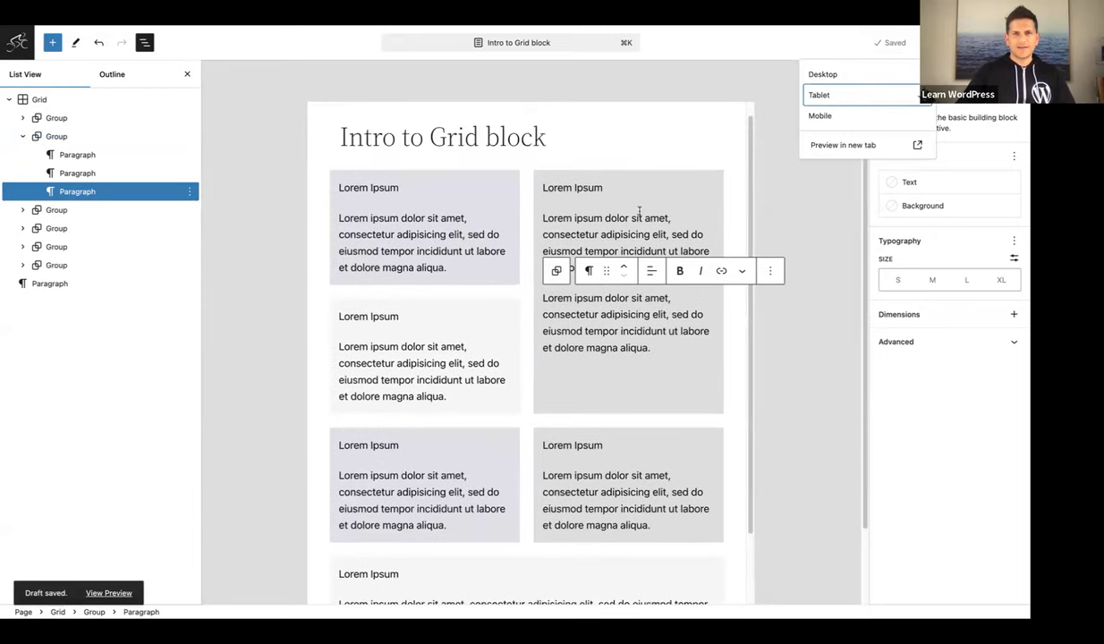
Preview the grid layout at mobile size
{"action": "left_click", "coordinate": [825, 116]}
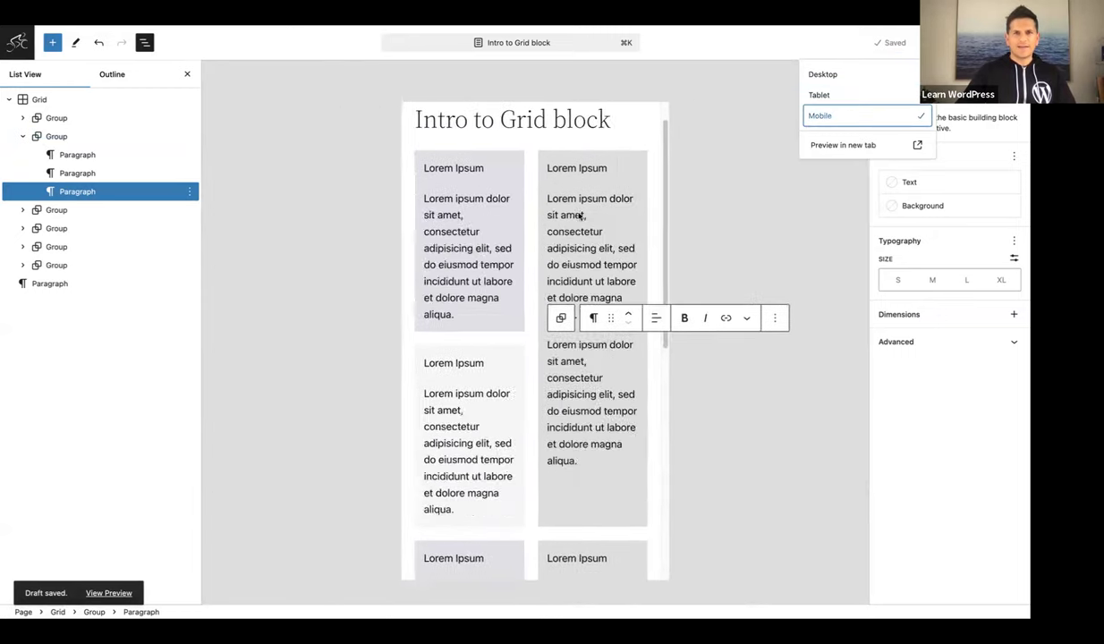
{"action": "mouse_move", "coordinate": [631, 165]}
{"action": "left_mouse_down"}
{"action": "mouse_move", "coordinate": [628, 403]}
{"action": "mouse_move", "coordinate": [633, 145]}
{"action": "left_mouse_up"}
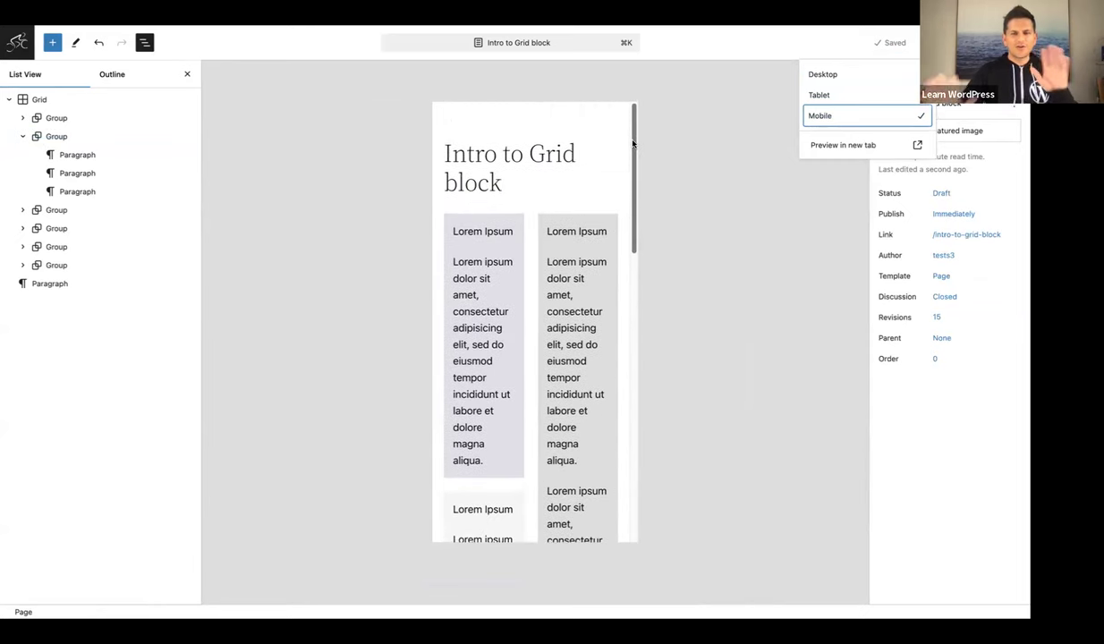
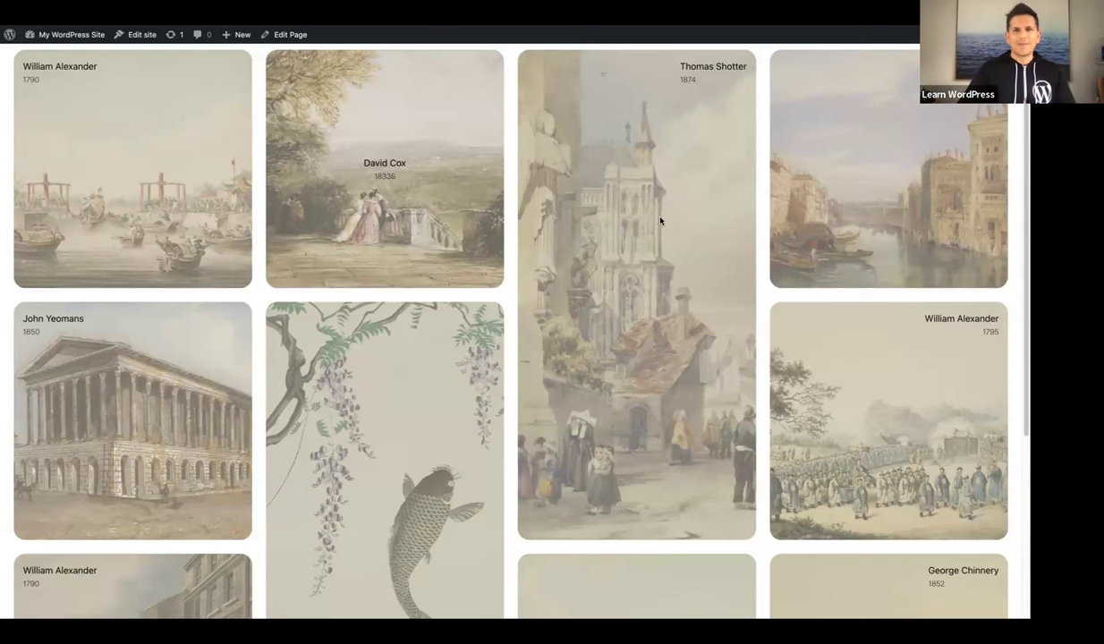
Examine the layout of the finished bento grid example on the live page and in its page editor
{"action": "scroll", "coordinate": [660, 221], "scroll_direction": "down", "scroll_amount": 1}
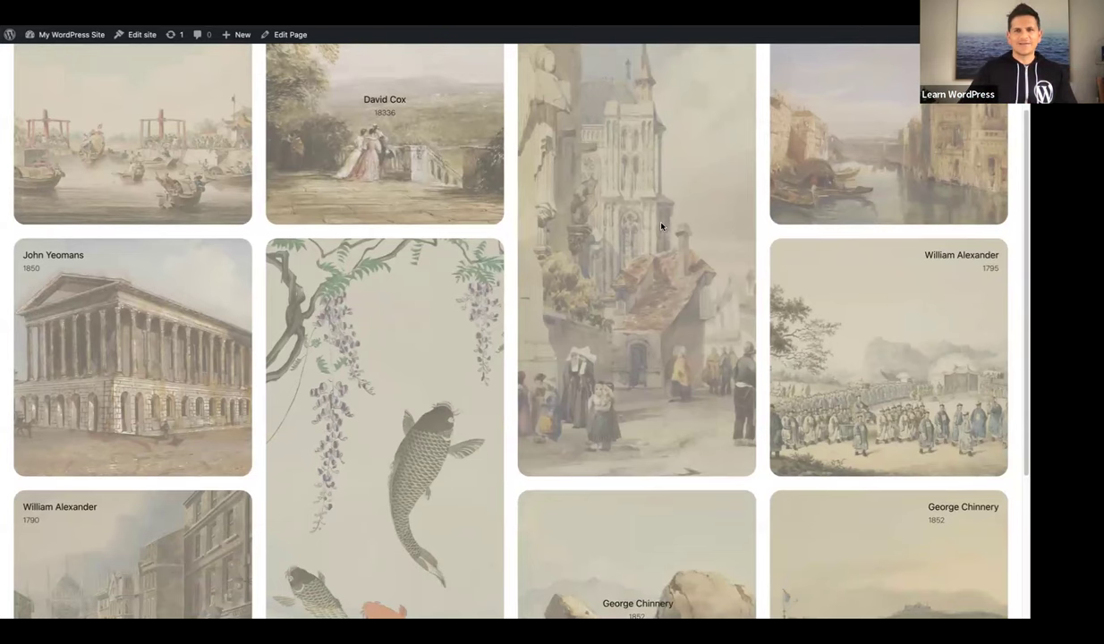
{"action": "scroll", "coordinate": [661, 226], "scroll_direction": "up", "scroll_amount": 2}
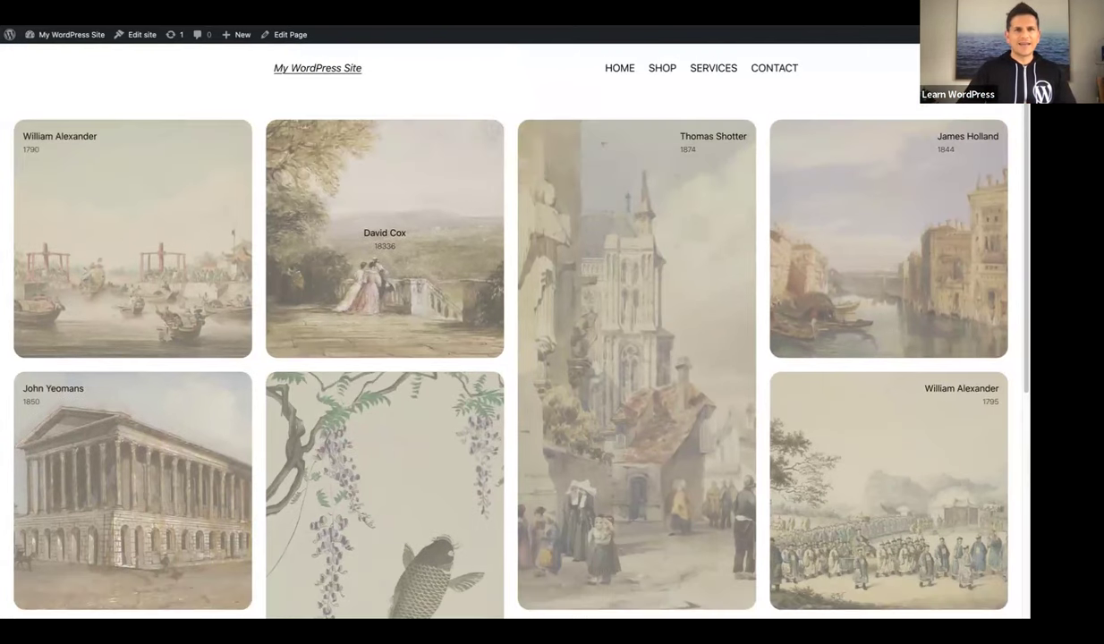
{"action": "mouse_move", "coordinate": [358, 34]}
{"action": "key", "text": "ctrl+shift+i"}
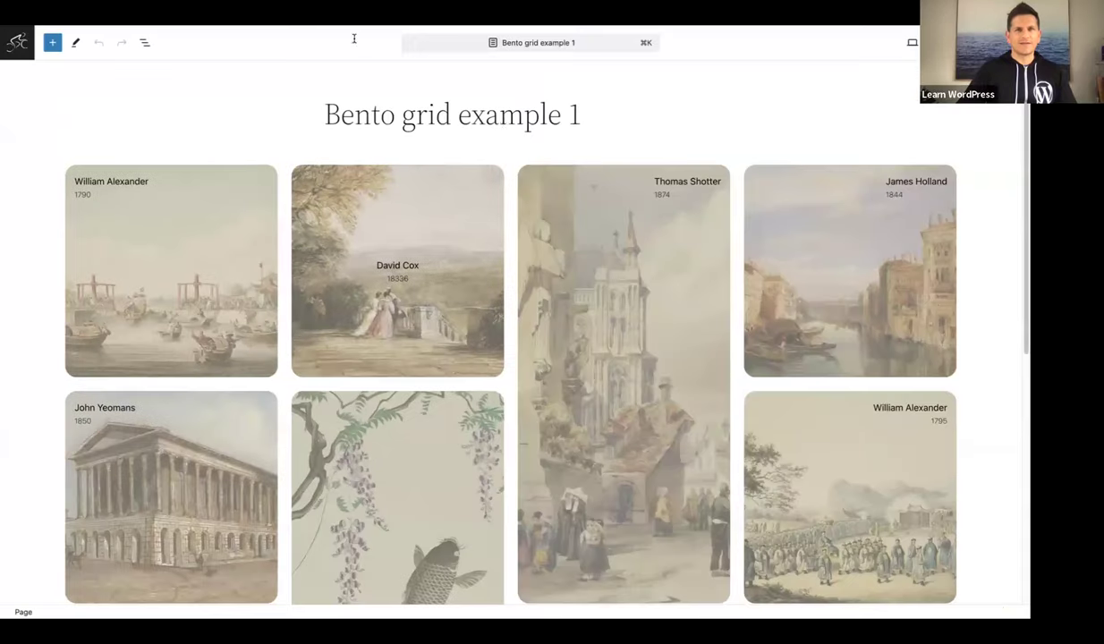
{"action": "scroll", "coordinate": [483, 133], "scroll_direction": "down", "scroll_amount": 3}
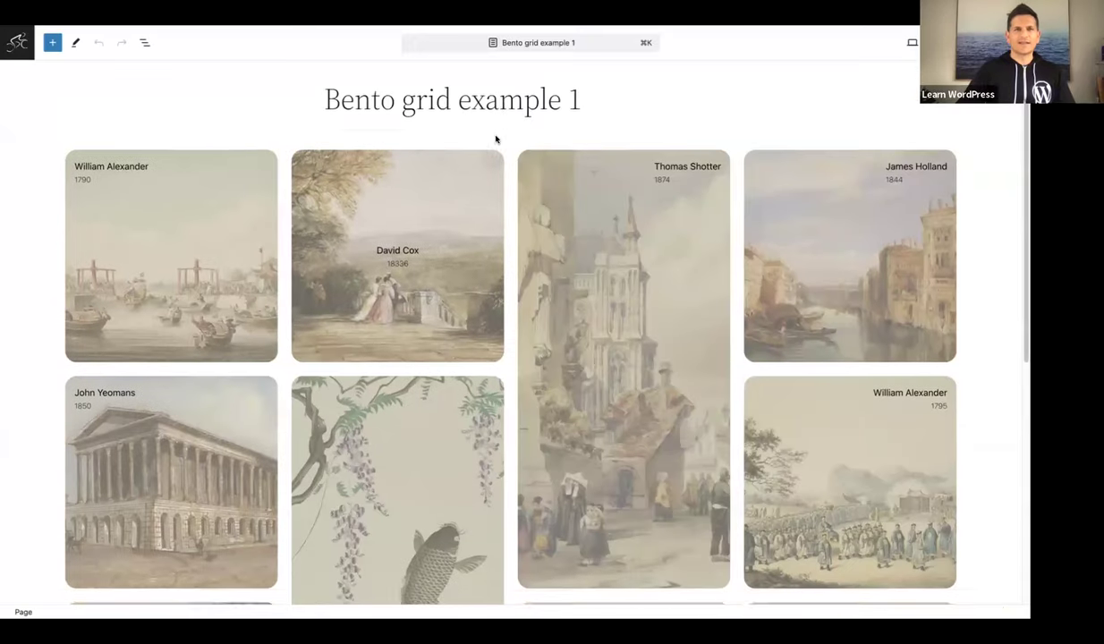
{"action": "scroll", "coordinate": [496, 139], "scroll_direction": "down", "scroll_amount": 5}
{"action": "scroll", "coordinate": [496, 138], "scroll_direction": "up", "scroll_amount": 6}
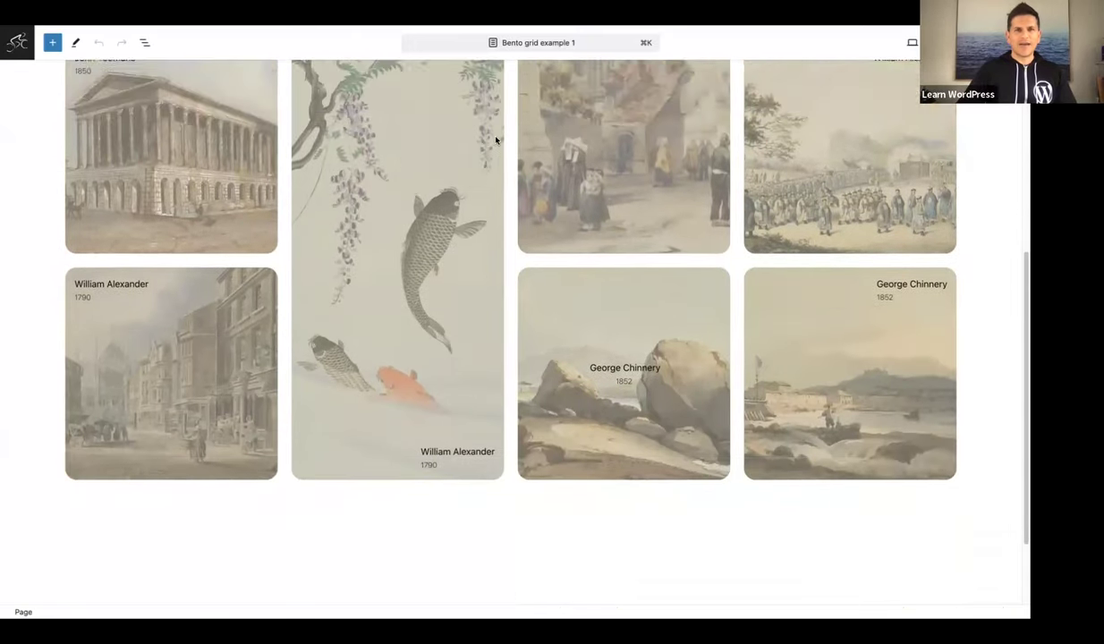
{"action": "scroll", "coordinate": [496, 139], "scroll_direction": "down", "scroll_amount": 2}
Add a Columns block with the 50 / 50 layout after the existing Columns block that holds the bento grid
{"action": "left_click", "coordinate": [144, 42]}
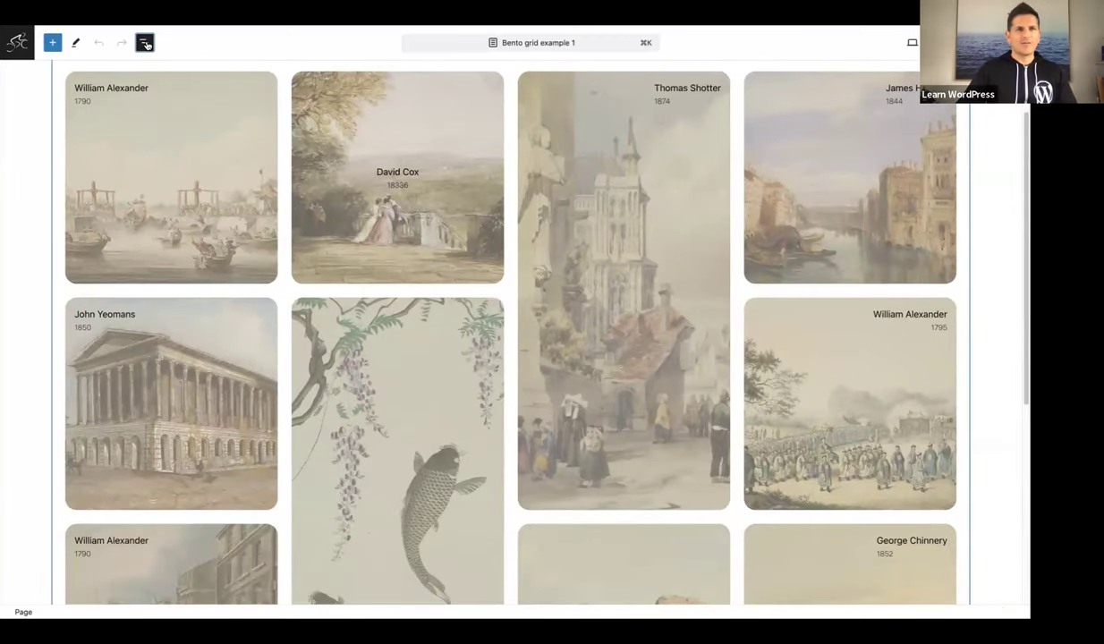
{"action": "left_click", "coordinate": [66, 100]}
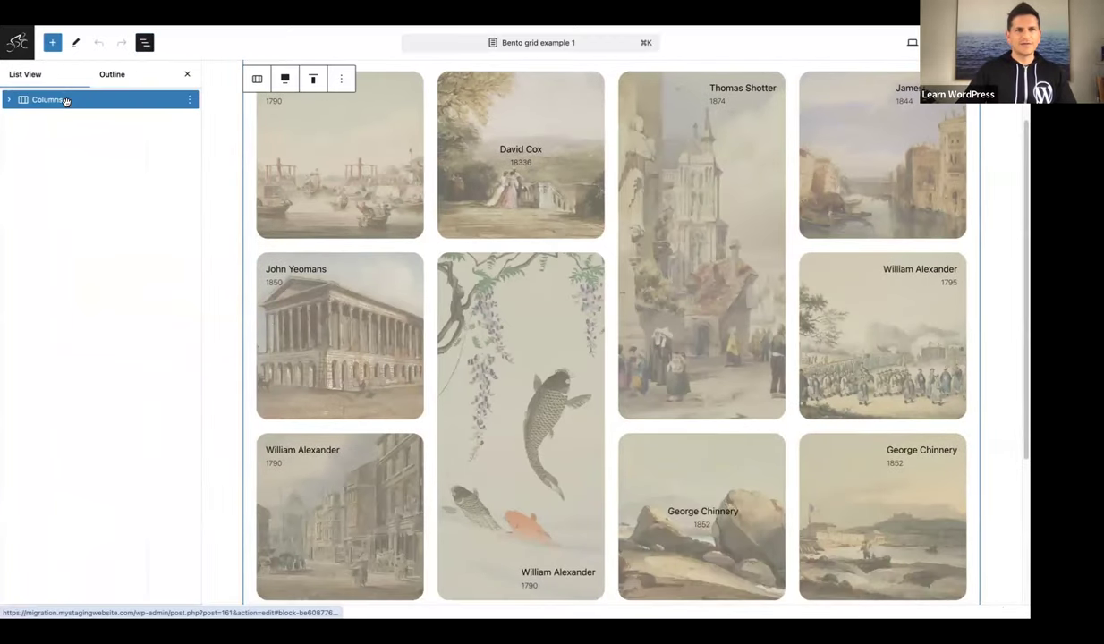
{"action": "scroll", "coordinate": [314, 239], "scroll_direction": "down", "scroll_amount": 5}
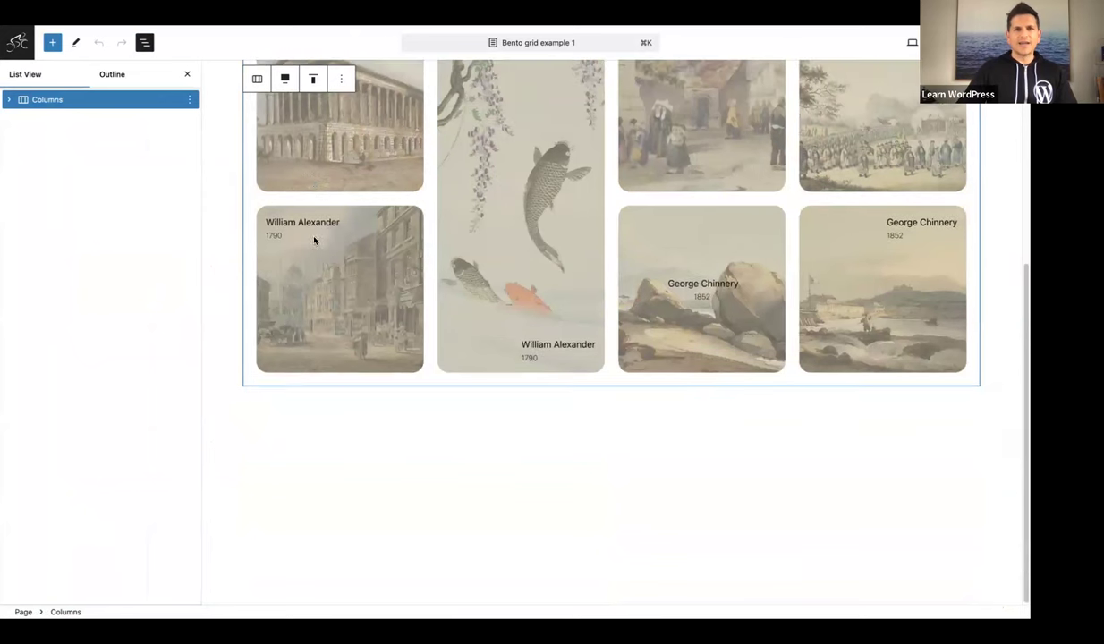
{"action": "left_click", "coordinate": [190, 102]}
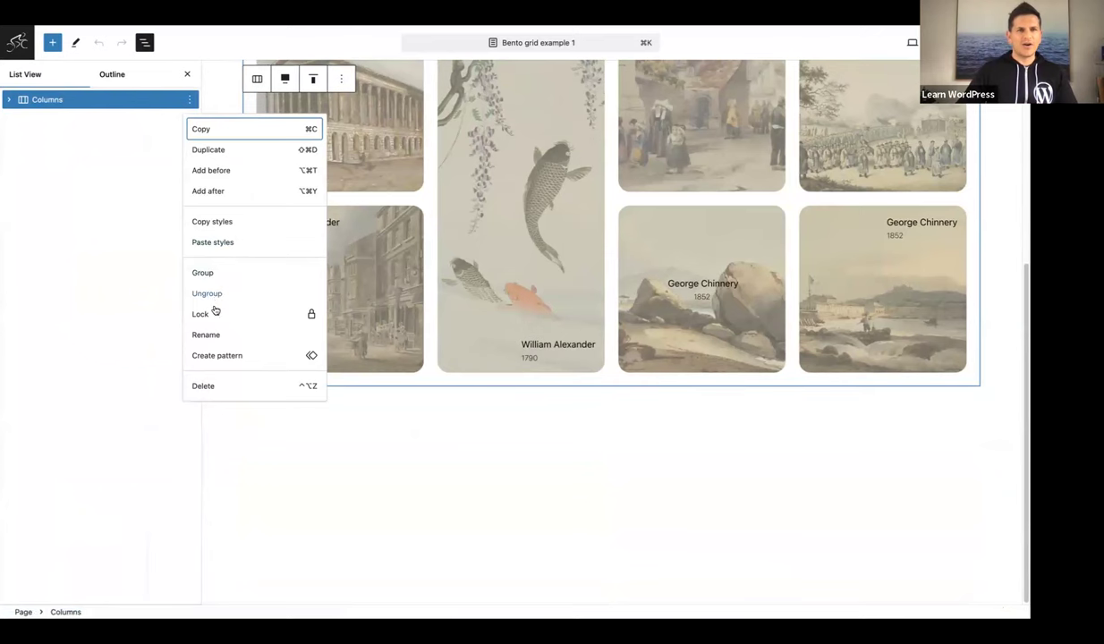
{"action": "left_click", "coordinate": [206, 190]}
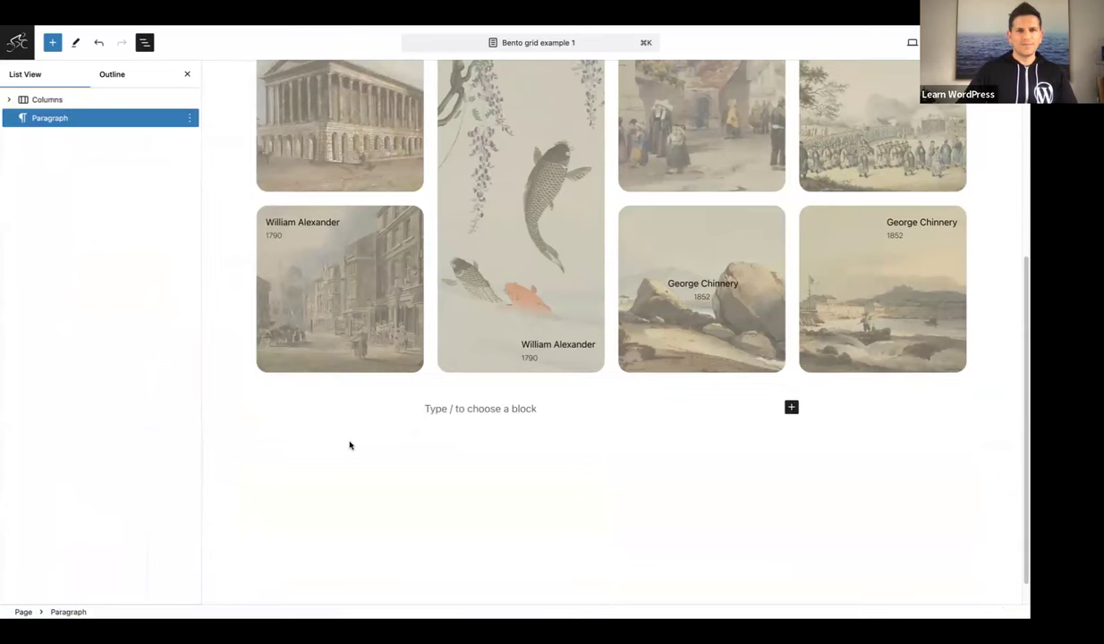
{"action": "scroll", "coordinate": [349, 441], "scroll_direction": "down", "scroll_amount": 1}
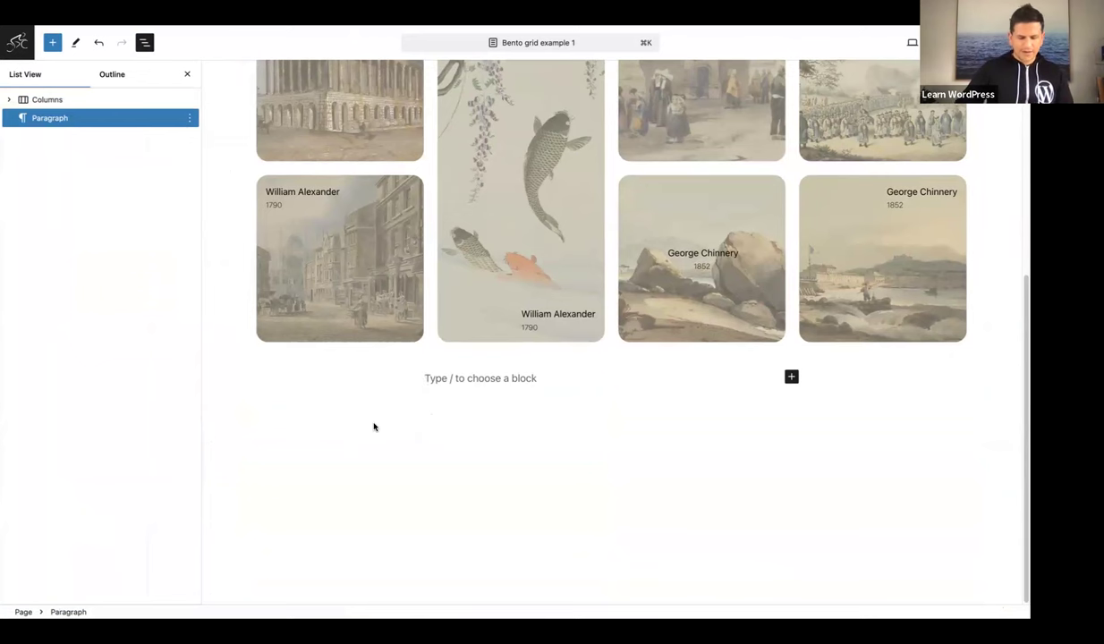
{"action": "type", "text": "/colu"}
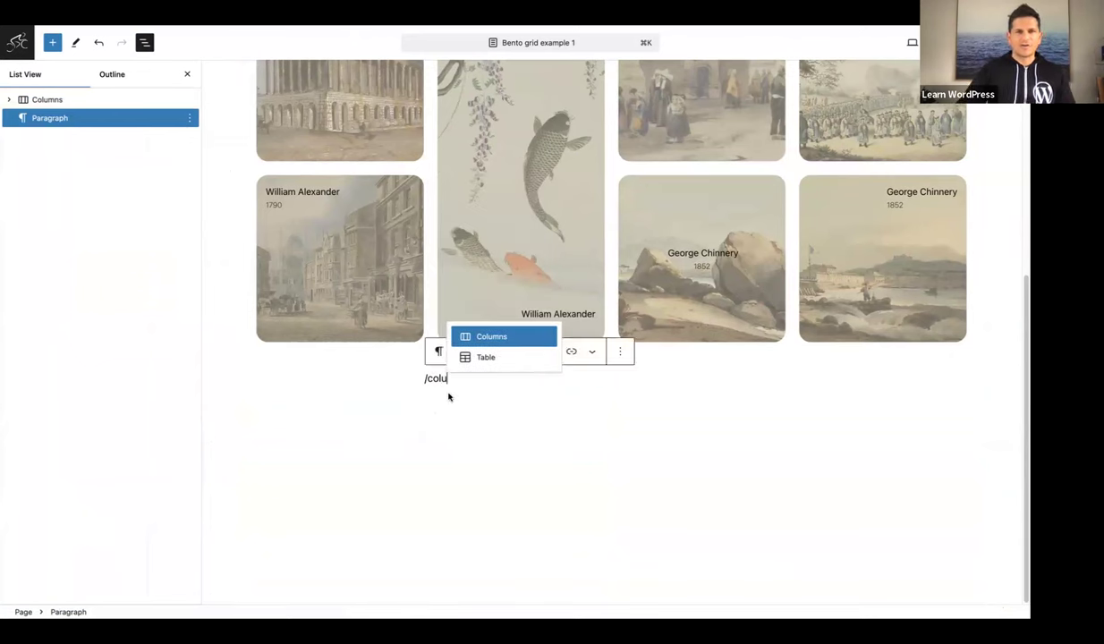
{"action": "left_click", "coordinate": [461, 335]}
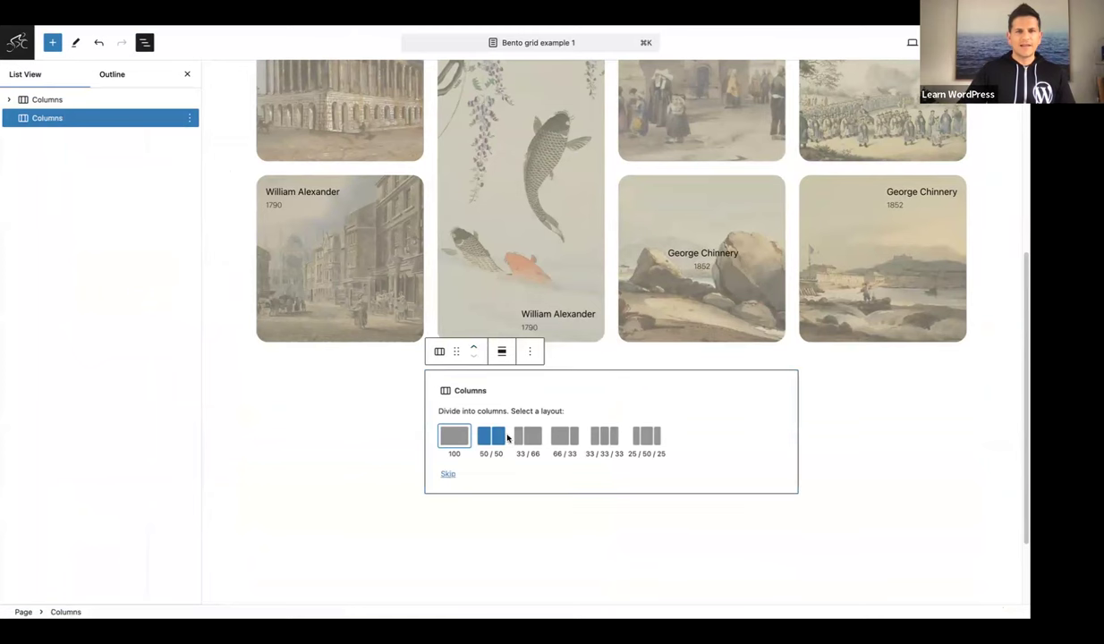
{"action": "left_click", "coordinate": [490, 438]}
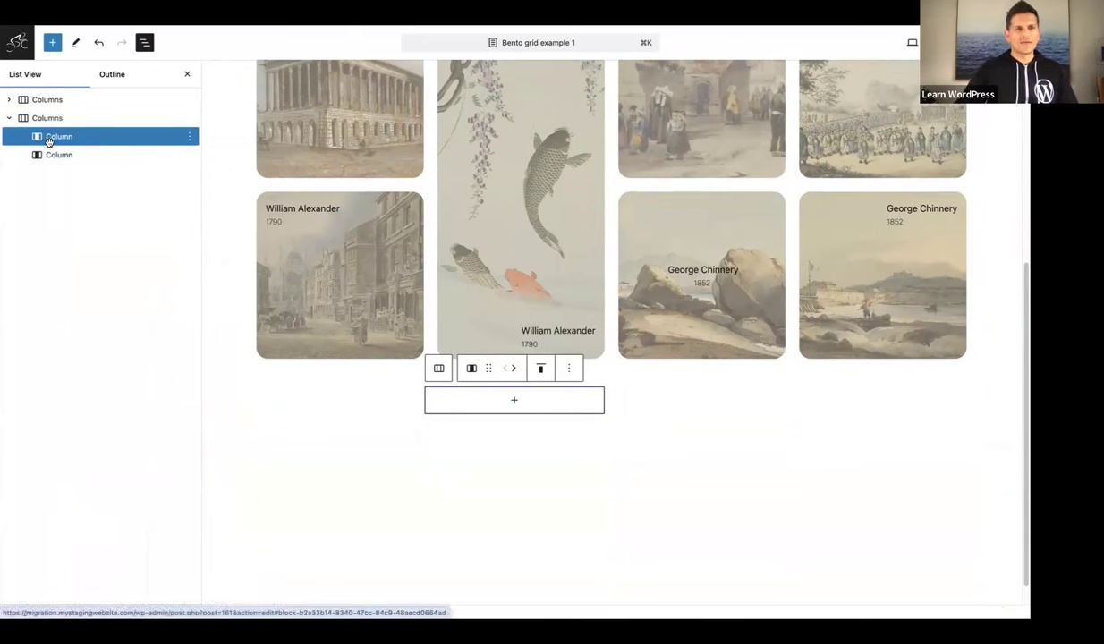
Set the alignment of the new two-column Columns block to Full width
{"action": "left_click", "coordinate": [49, 119]}
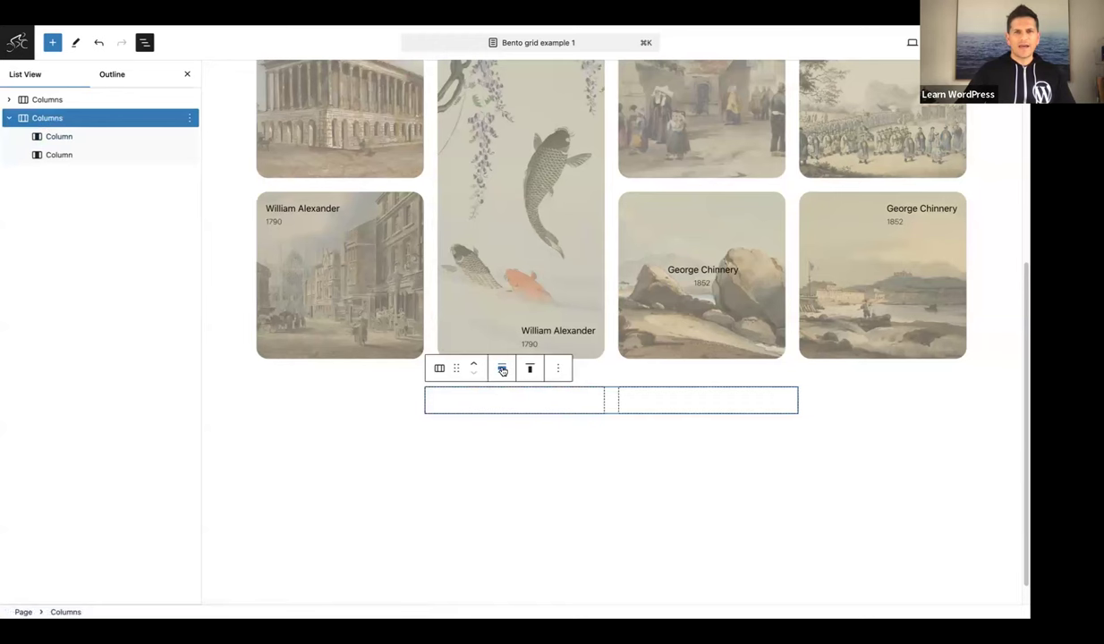
{"action": "left_click", "coordinate": [502, 369]}
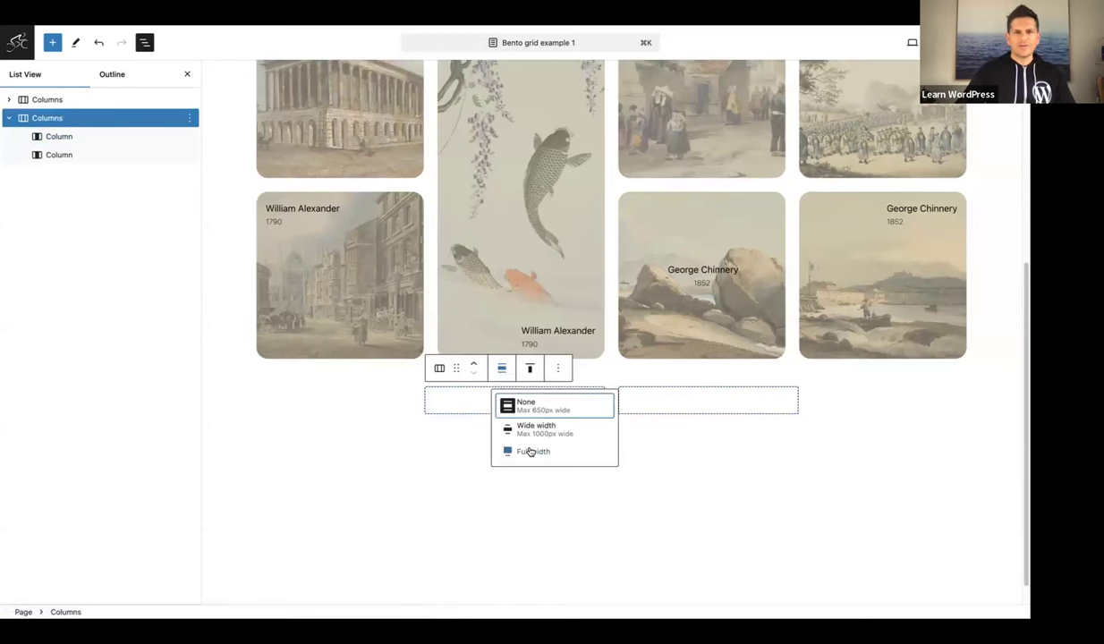
{"action": "left_click", "coordinate": [532, 452]}
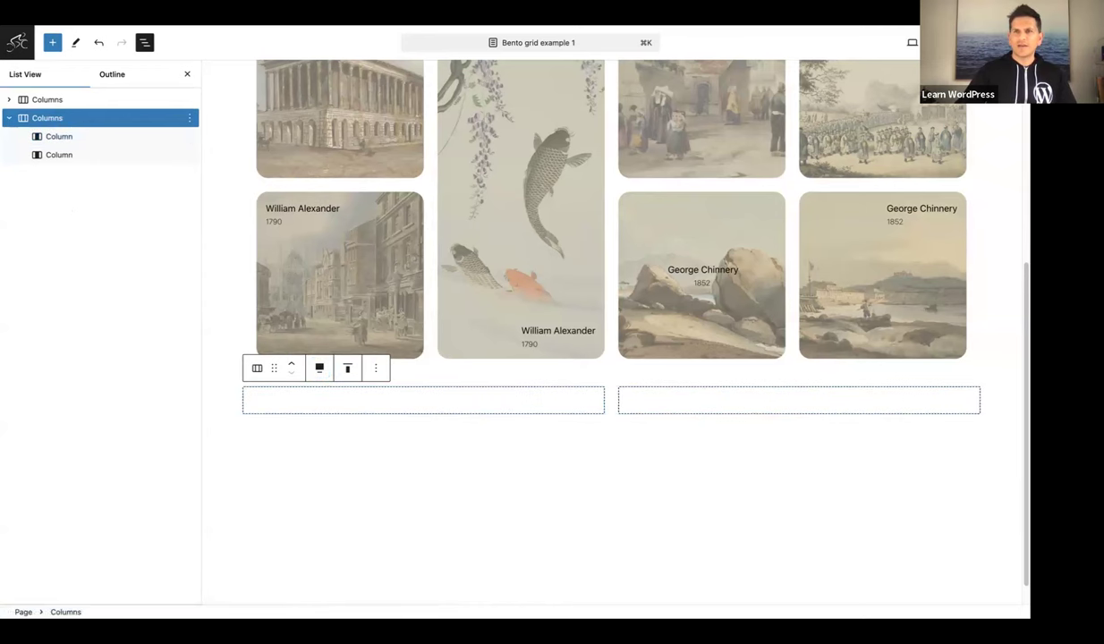
Set the new Columns block's vertical and horizontal padding and both block spacing values to Medium
{"action": "left_click", "coordinate": [1064, 42]}
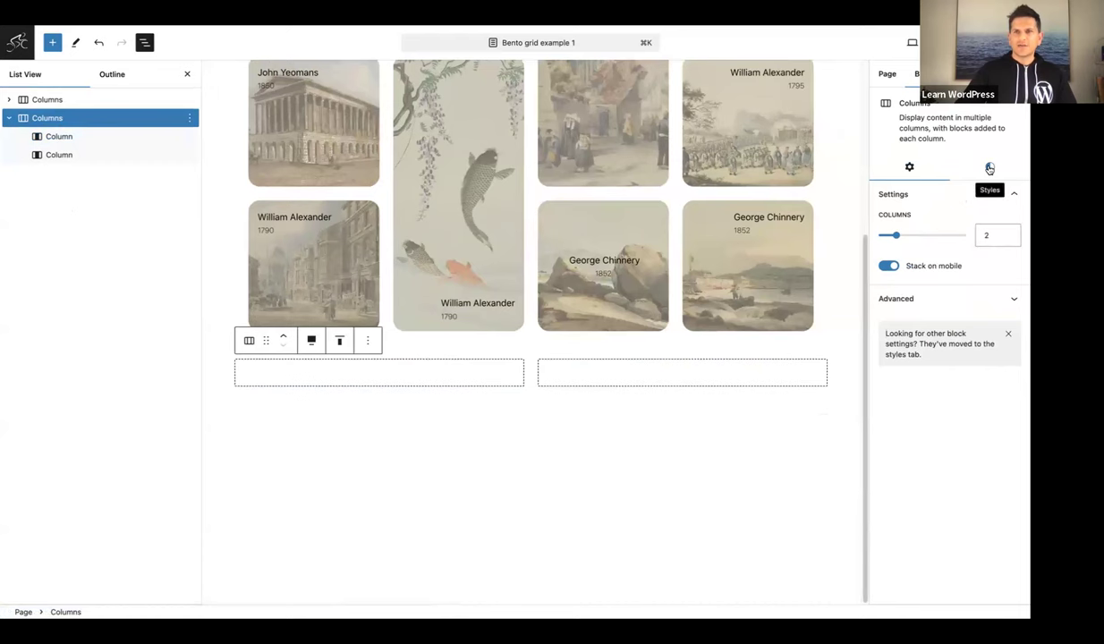
{"action": "left_click", "coordinate": [990, 168]}
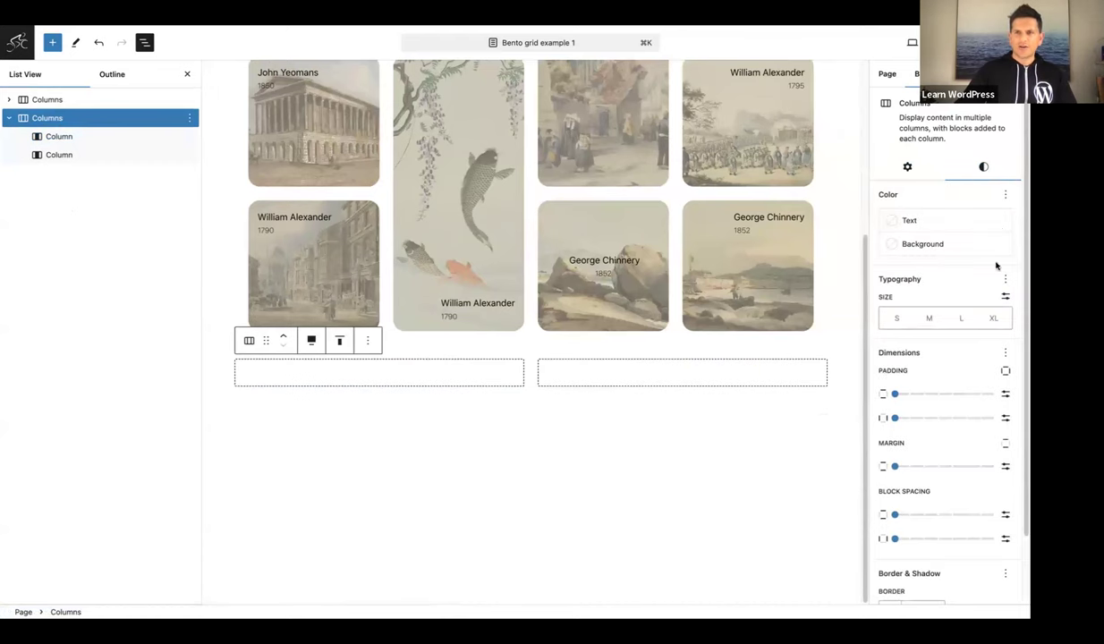
{"action": "left_click_drag", "start_coordinate": [895, 394], "coordinate": [951, 420]}
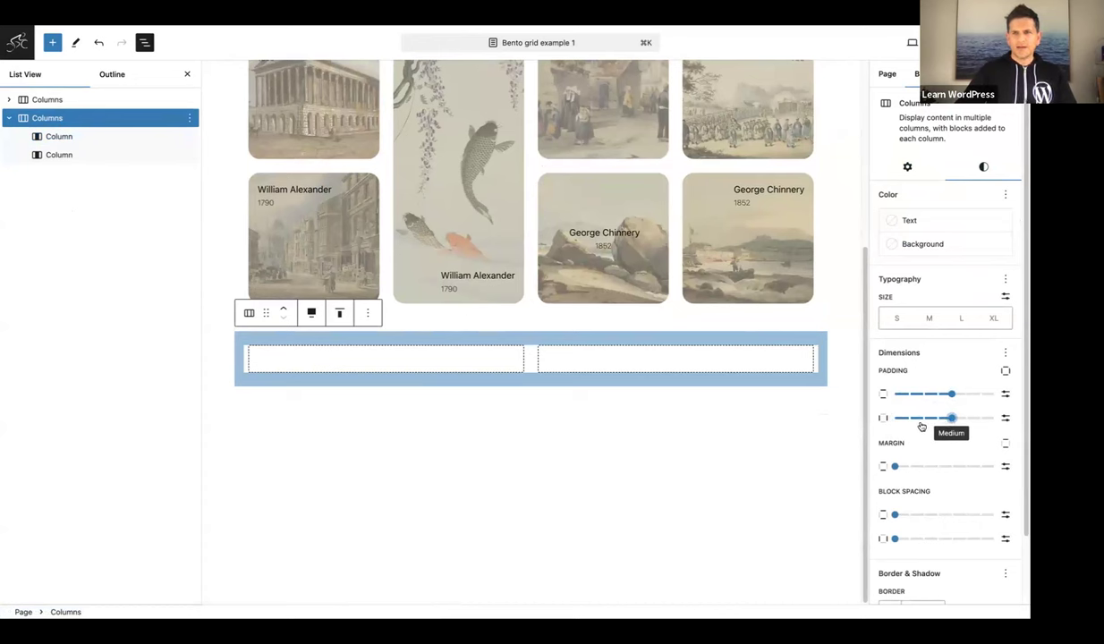
{"action": "scroll", "coordinate": [921, 425], "scroll_direction": "down", "scroll_amount": 2}
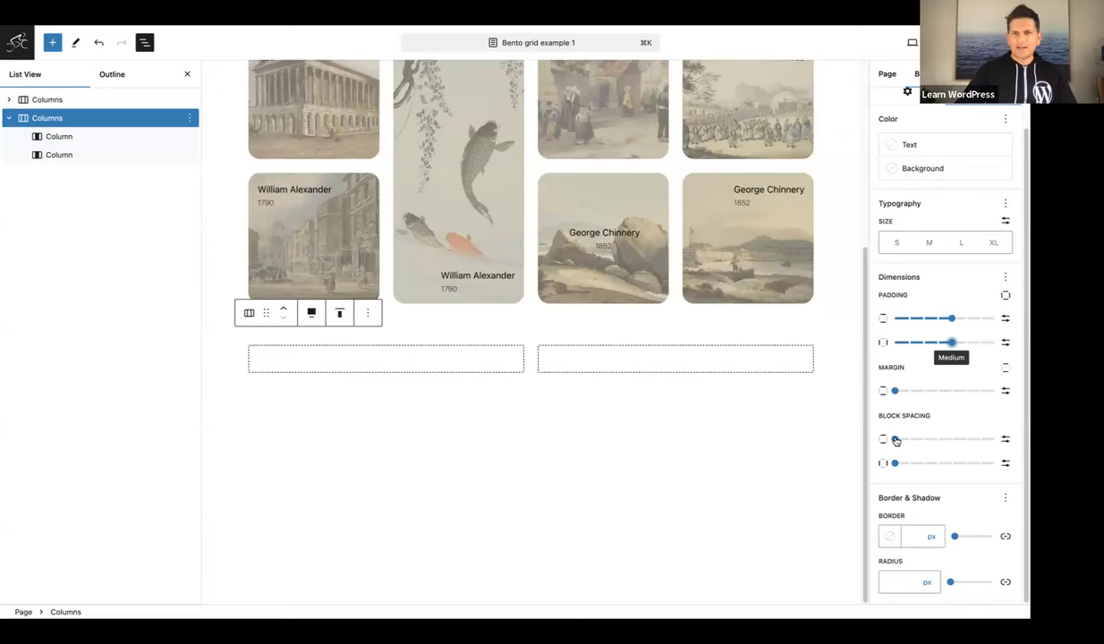
{"action": "left_click_drag", "start_coordinate": [896, 440], "coordinate": [950, 465]}
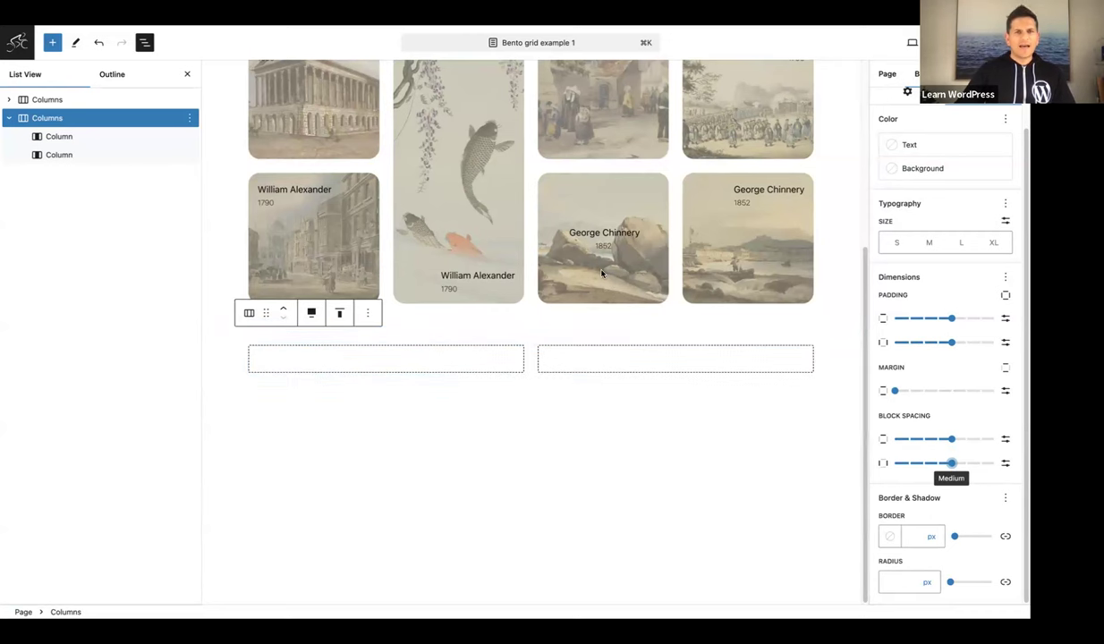
Insert a Grid block in the first column of the new Columns block and set it to Manual layout with 2 columns
{"action": "left_click", "coordinate": [55, 138]}
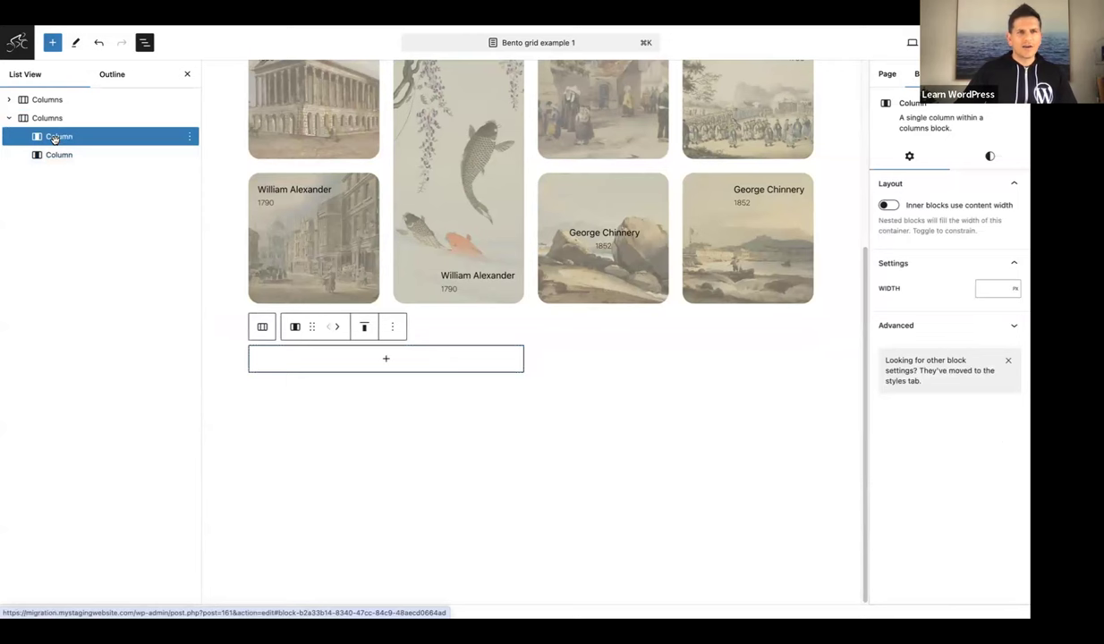
{"action": "left_click", "coordinate": [386, 359]}
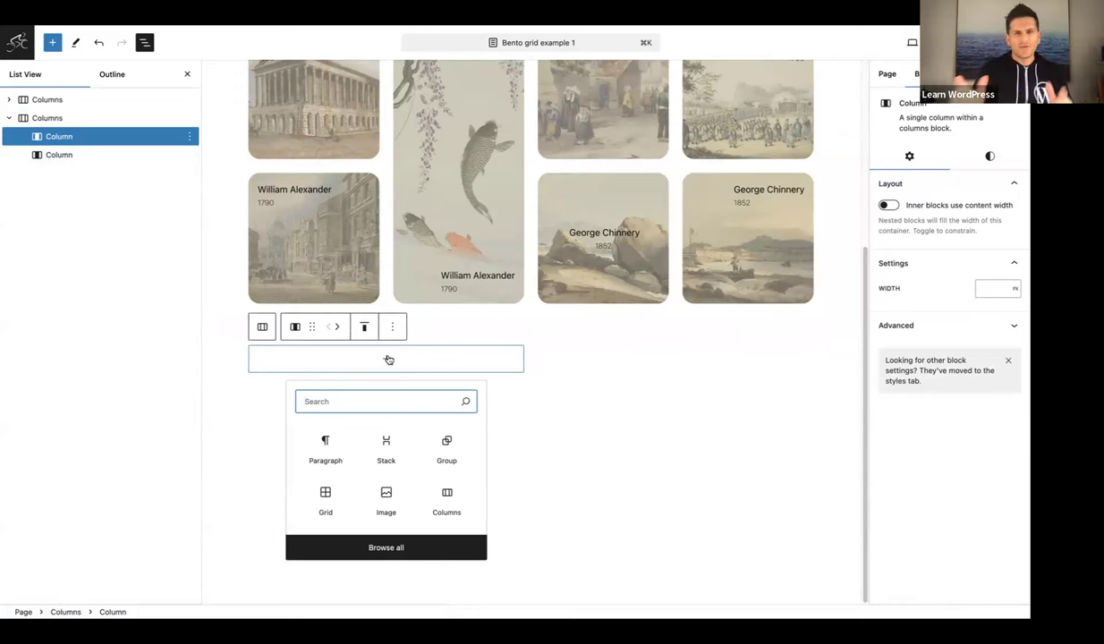
{"action": "type", "text": "Grid"}
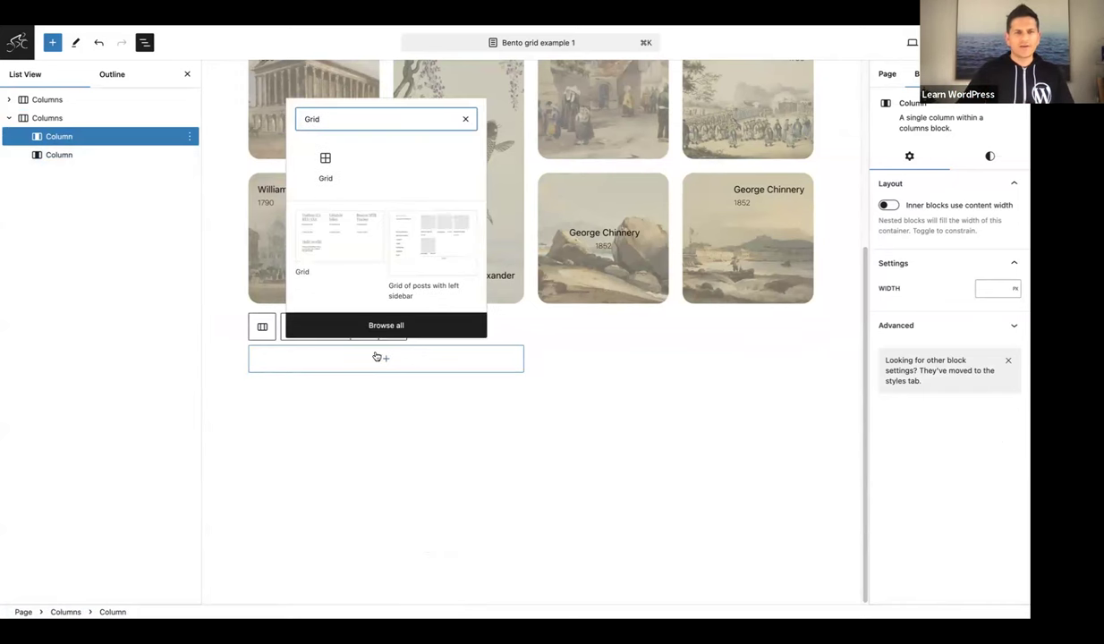
{"action": "left_click", "coordinate": [325, 161]}
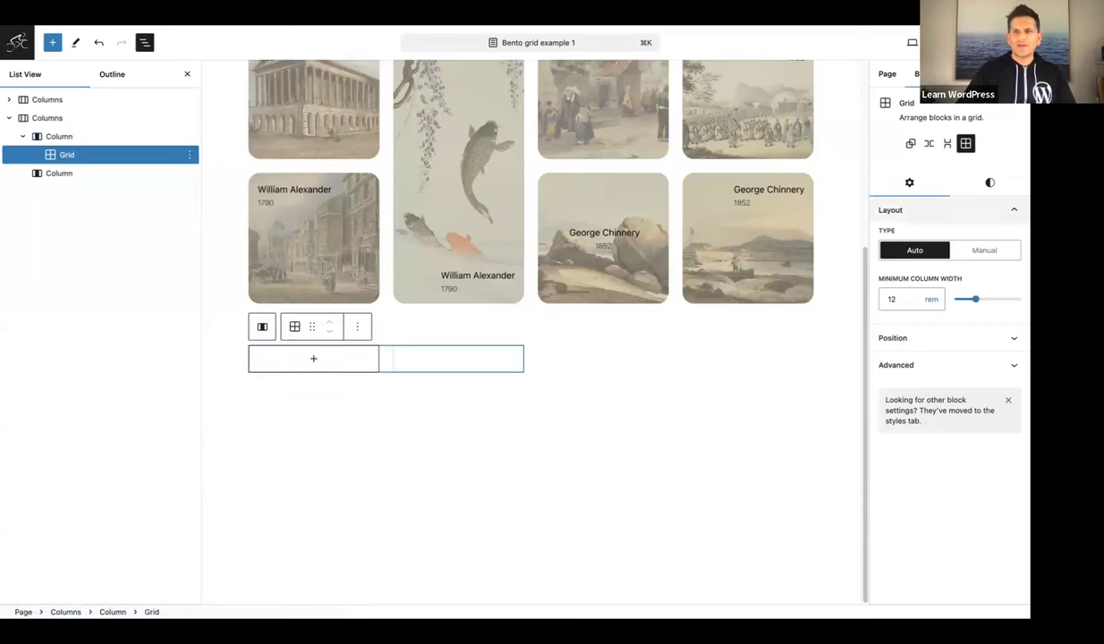
{"action": "left_click", "coordinate": [984, 252]}
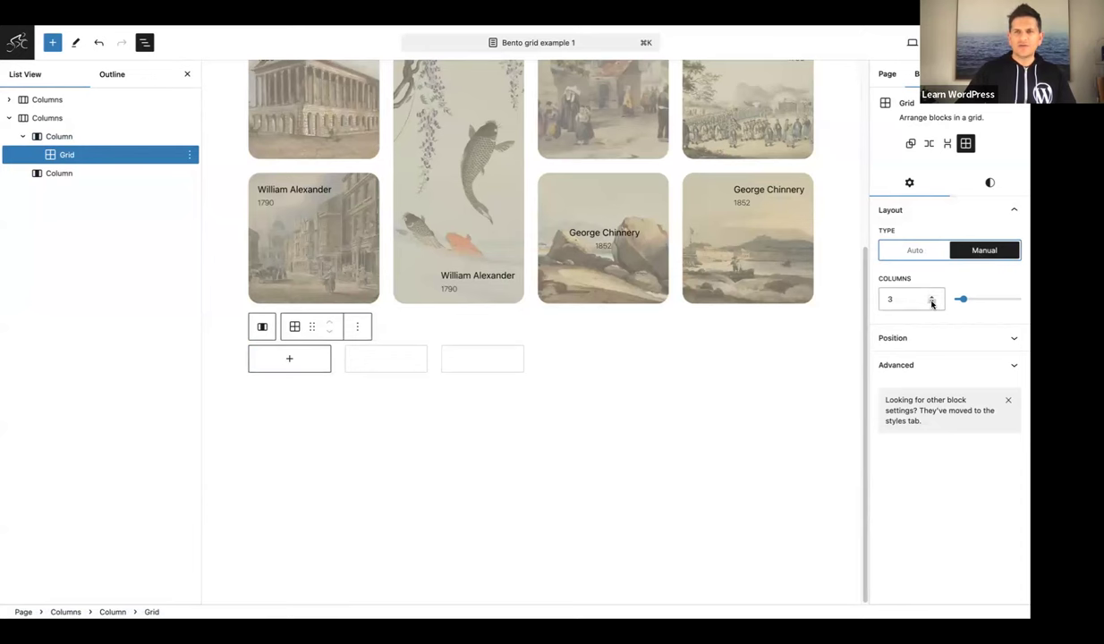
{"action": "left_click", "coordinate": [932, 303]}
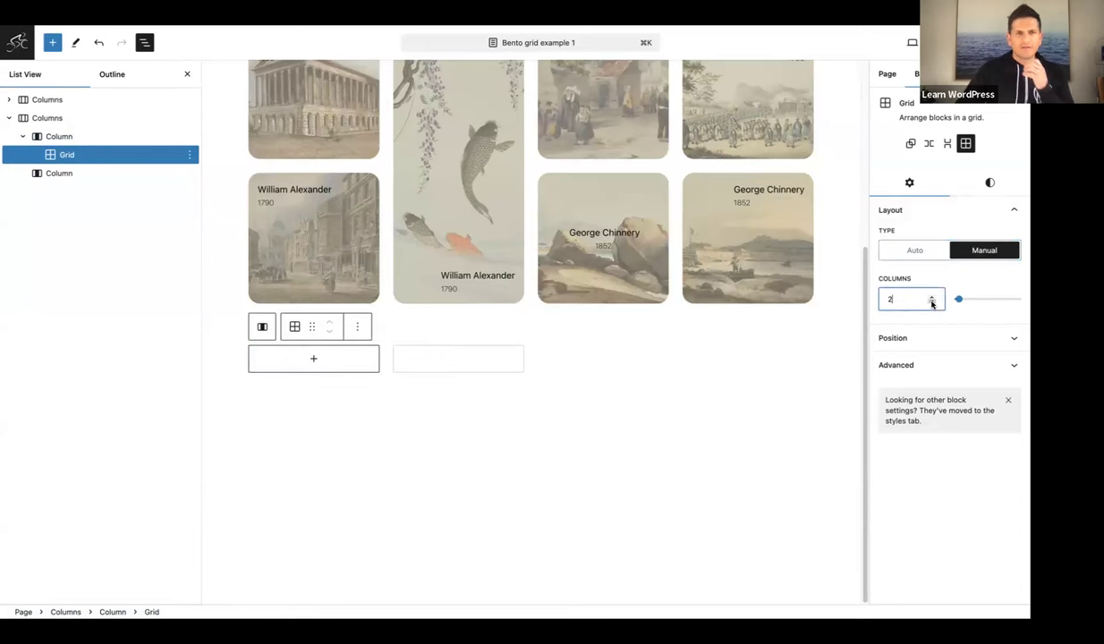
Insert a Cover block in the first cell of the new grid
{"action": "left_click", "coordinate": [315, 360]}
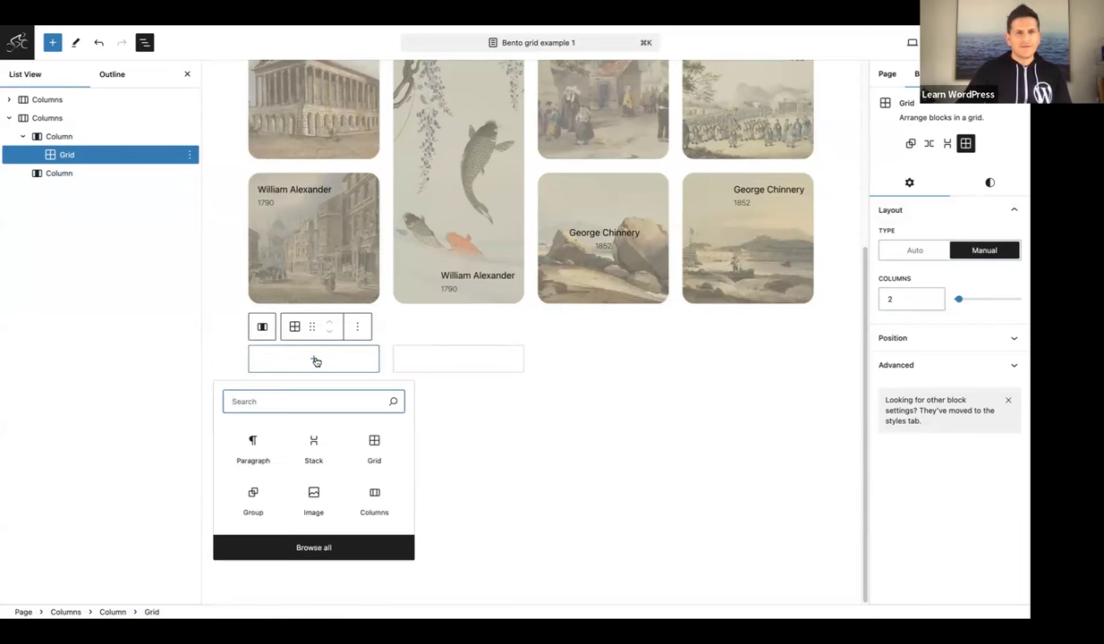
{"action": "type", "text": "Cov"}
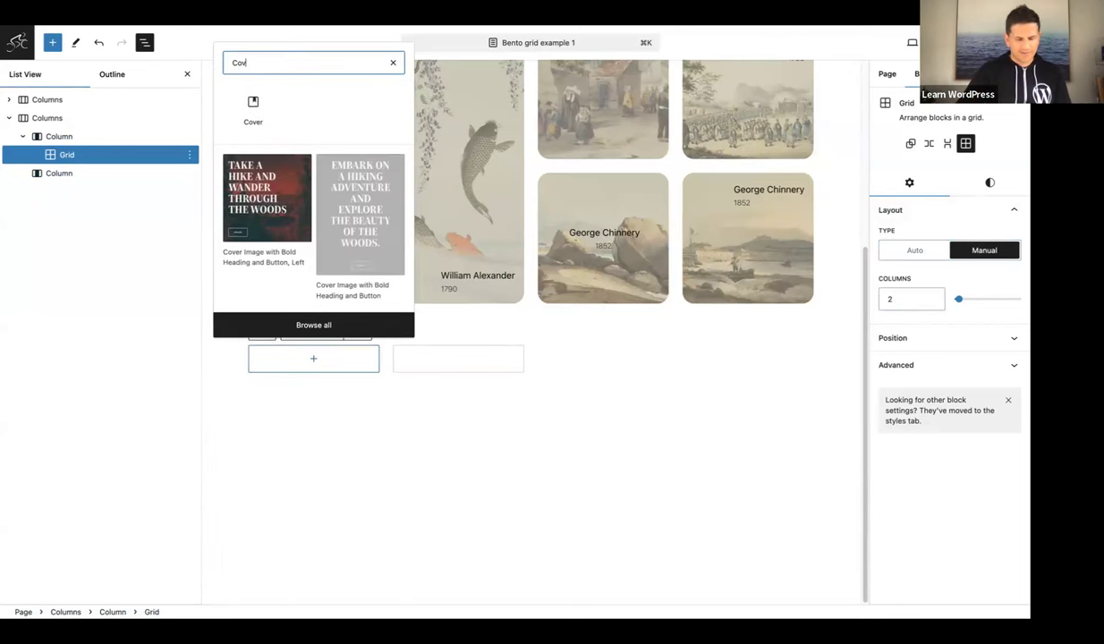
{"action": "type", "text": "er"}
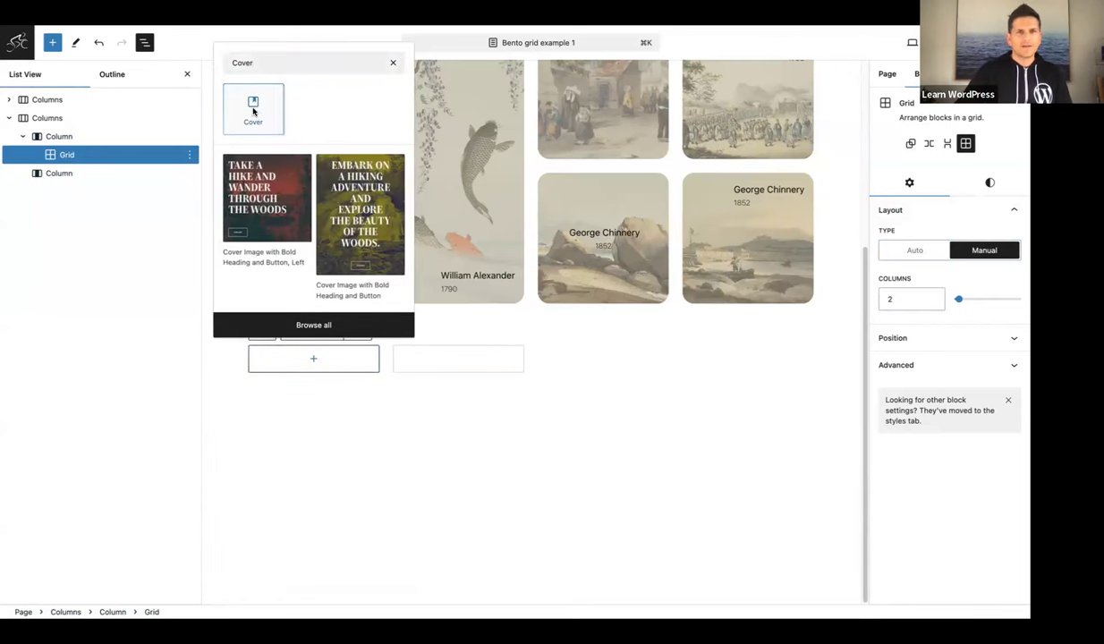
{"action": "left_click", "coordinate": [253, 111]}
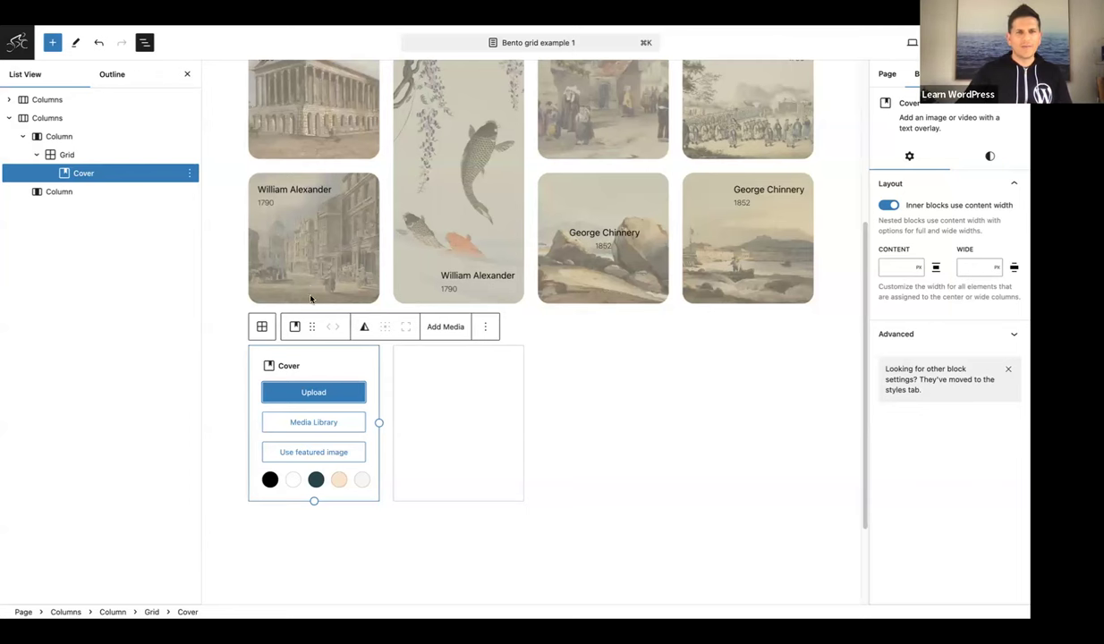
Set the new Cover block's background to the harbour painting with boats from the media library
{"action": "left_click", "coordinate": [309, 424]}
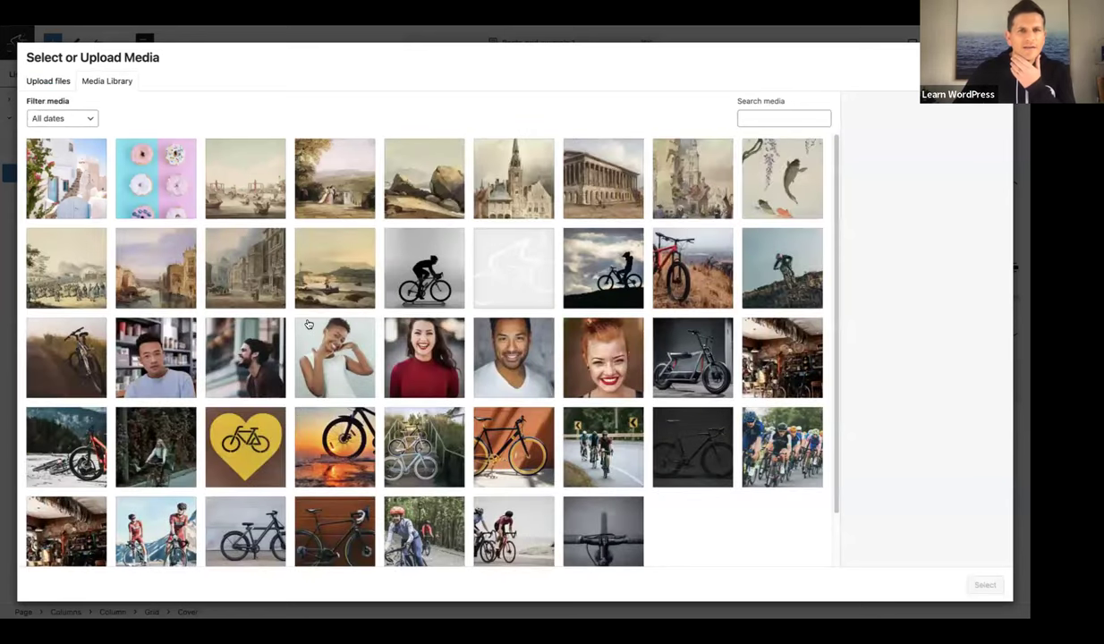
{"action": "left_click", "coordinate": [274, 200]}
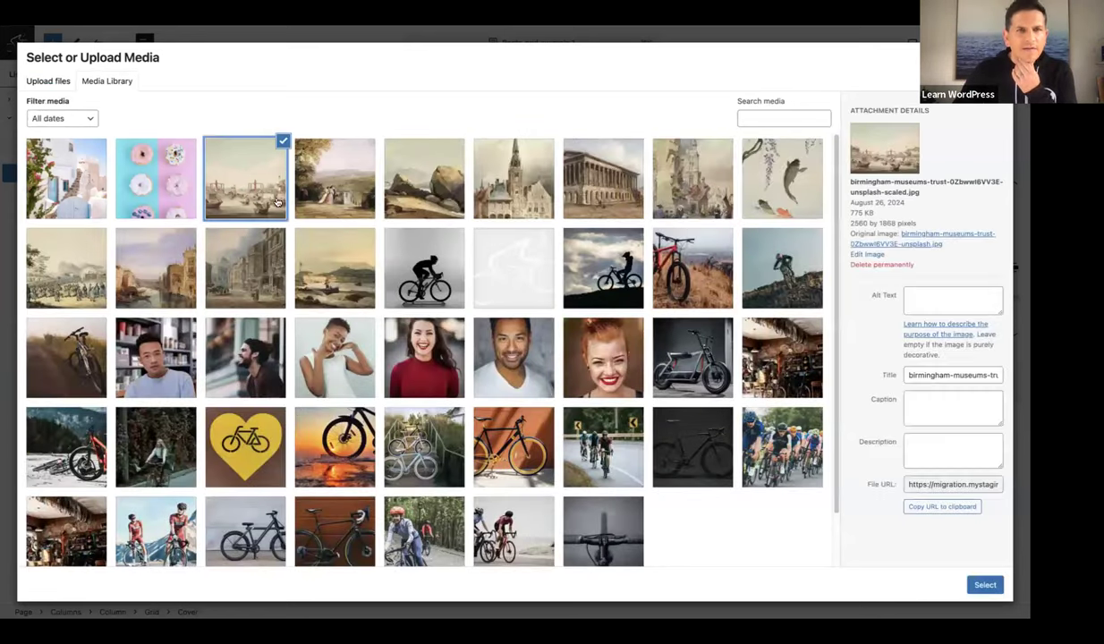
{"action": "left_click", "coordinate": [980, 584]}
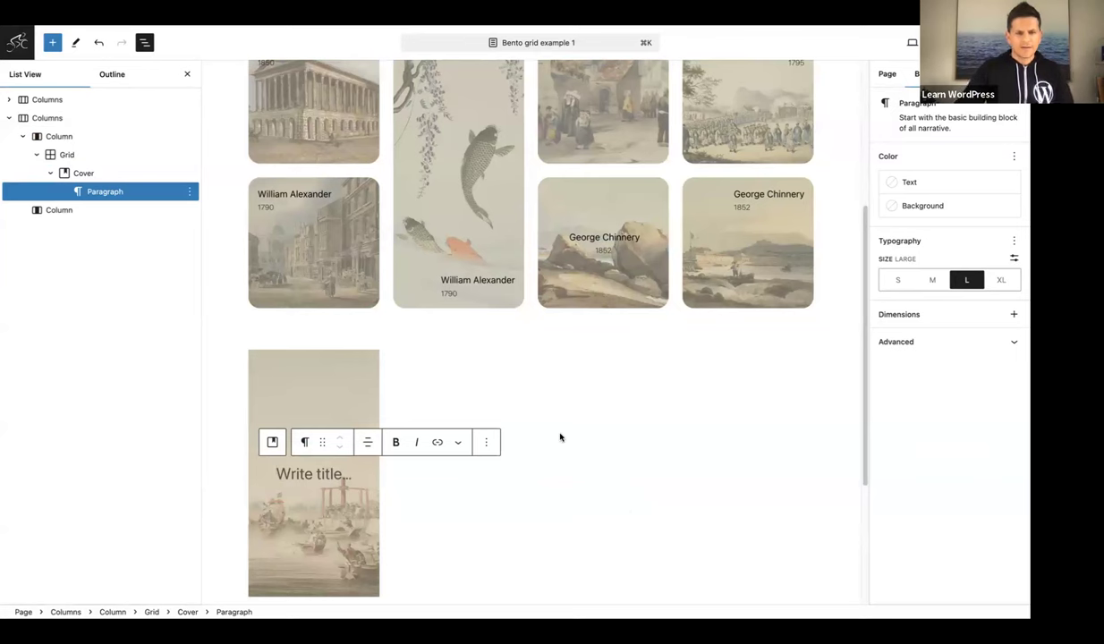
Set the new Cover block's border radius to 20 px
{"action": "left_click", "coordinate": [81, 171]}
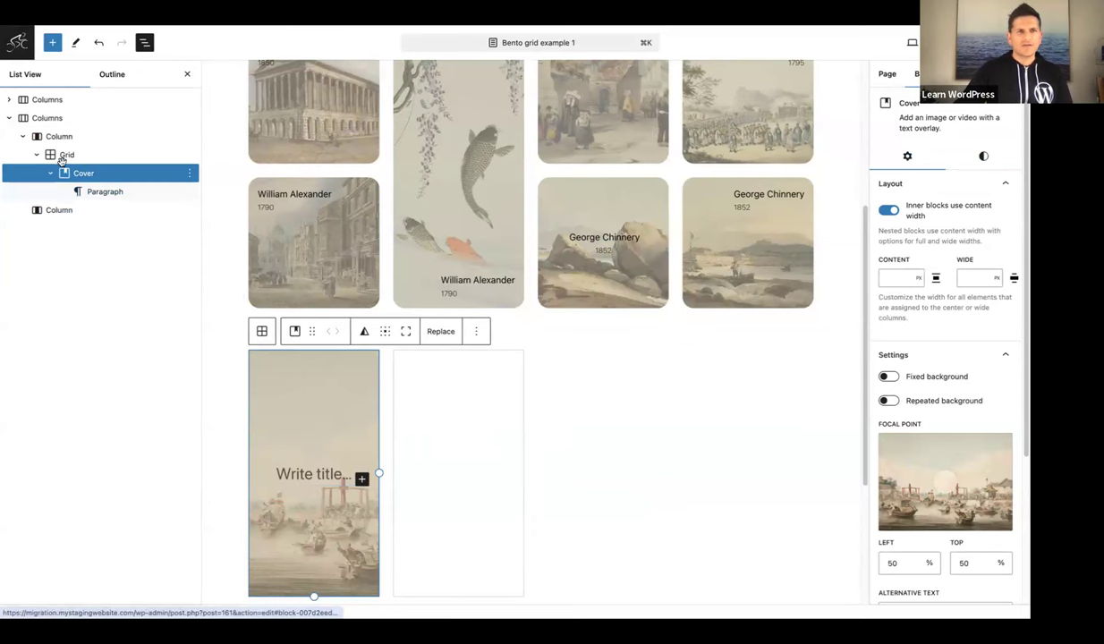
{"action": "left_click", "coordinate": [983, 157]}
{"action": "scroll", "coordinate": [1018, 447], "scroll_direction": "down", "scroll_amount": 6}
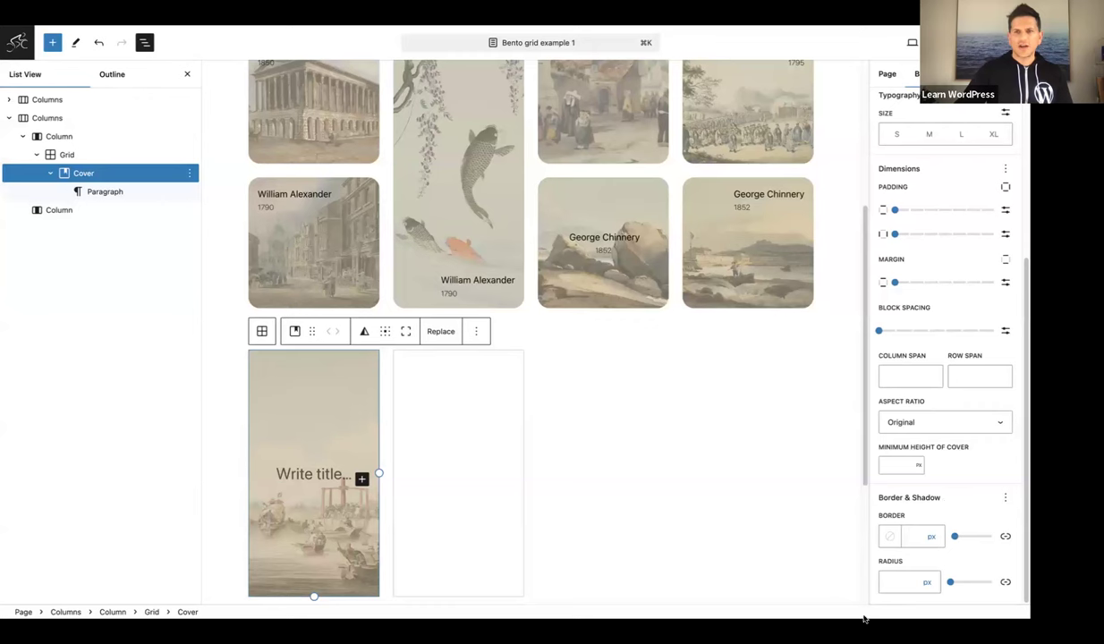
{"action": "left_click", "coordinate": [889, 584]}
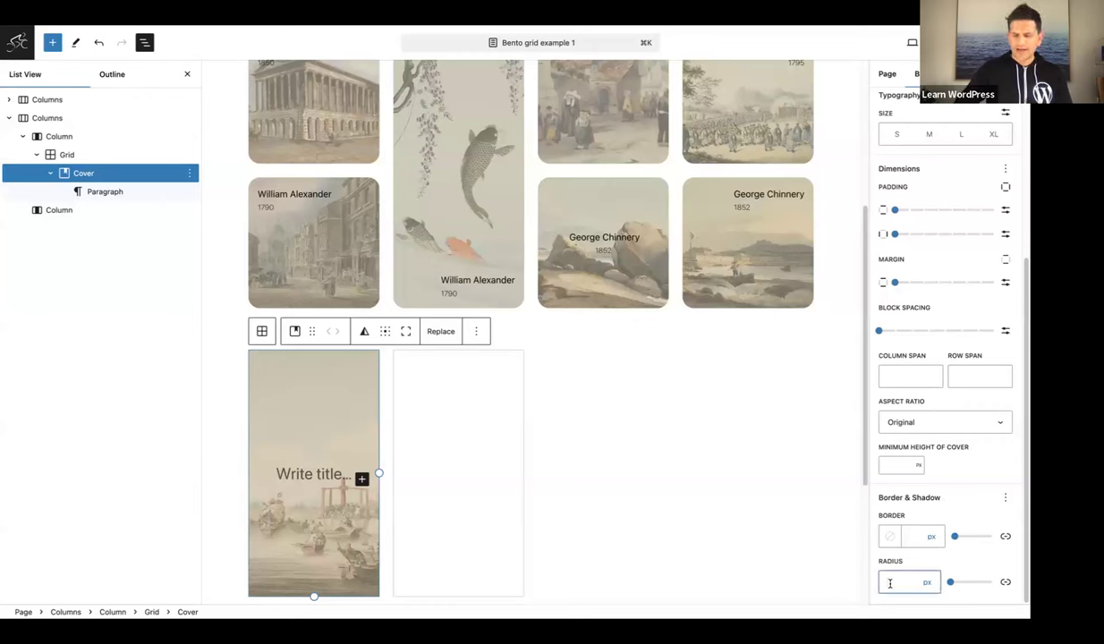
{"action": "type", "text": "20"}
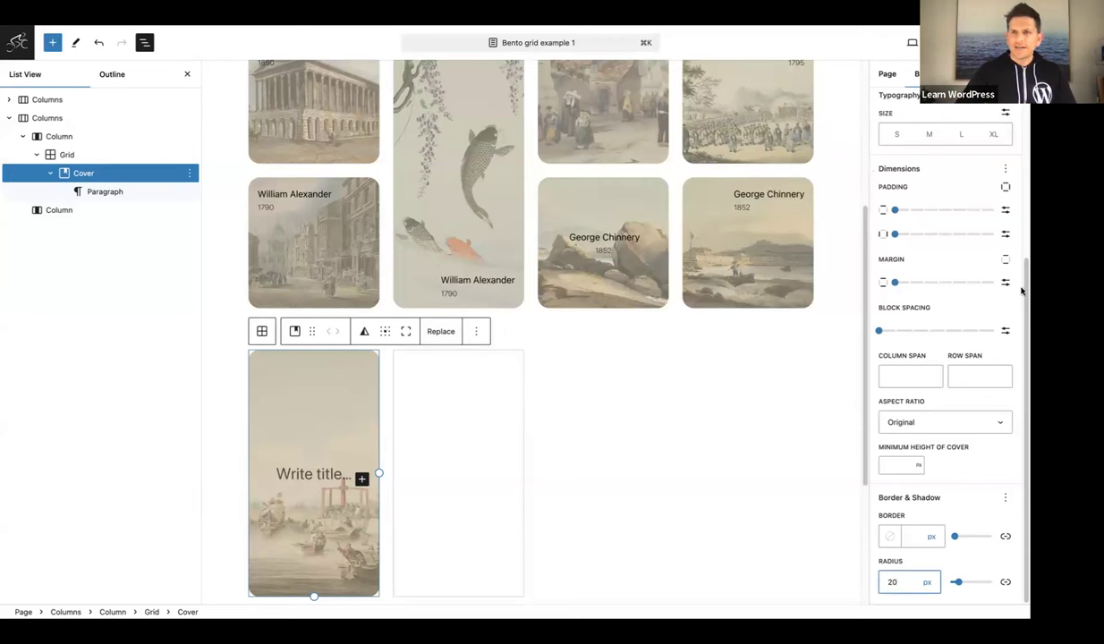
Set the Cover block's overlay to the custom colour #C6C2B1
{"action": "scroll", "coordinate": [1021, 289], "scroll_direction": "up", "scroll_amount": 7}
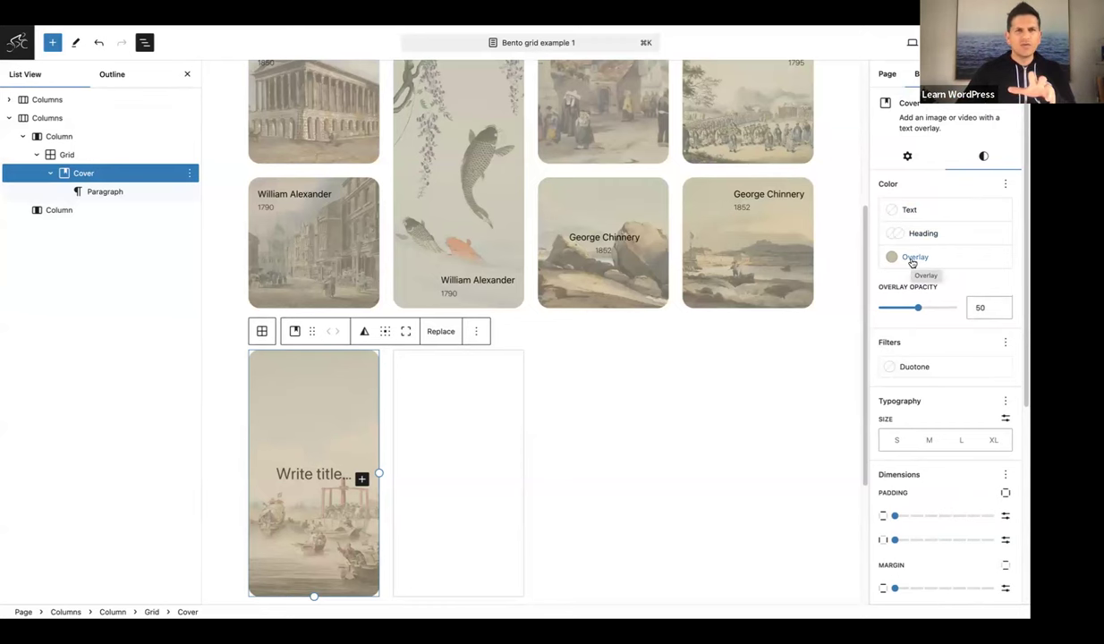
{"action": "left_click", "coordinate": [915, 257]}
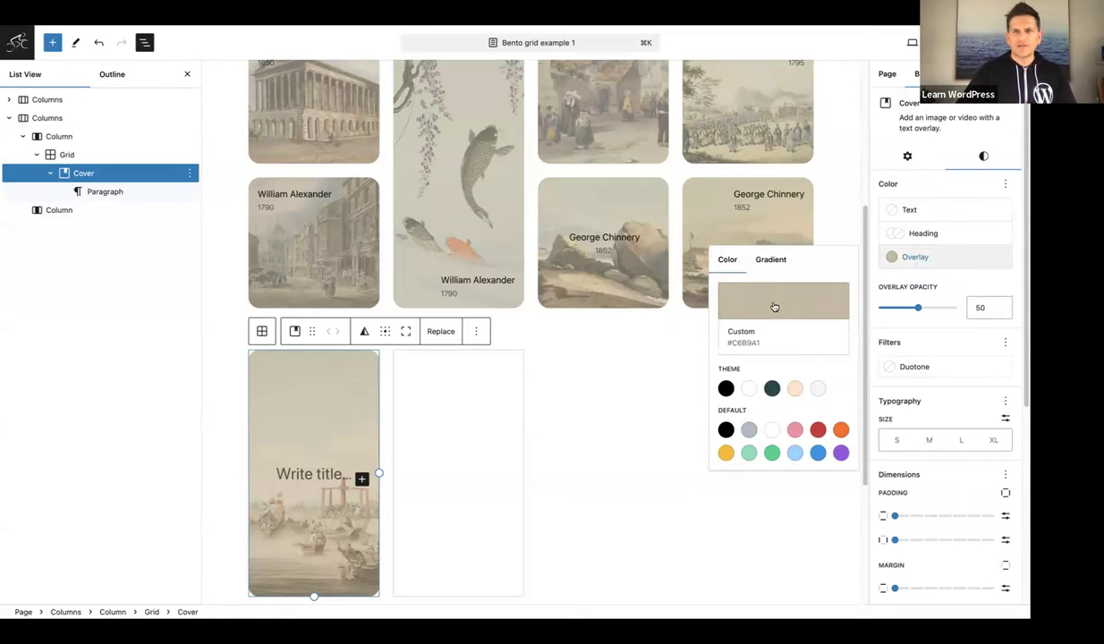
{"action": "left_click", "coordinate": [773, 307]}
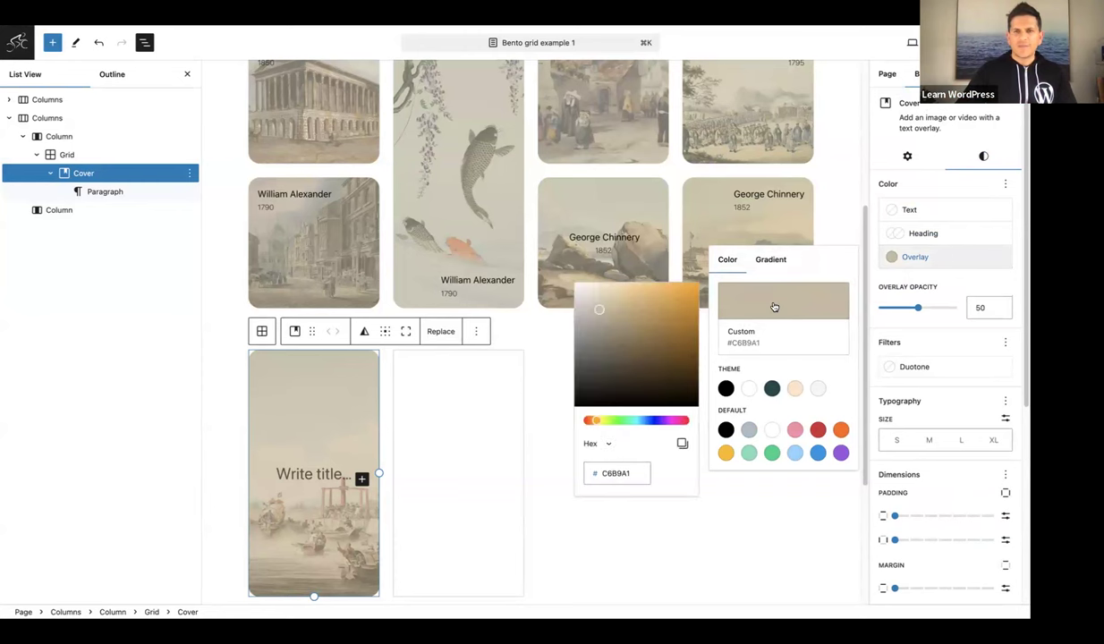
{"action": "double_click", "coordinate": [606, 474]}
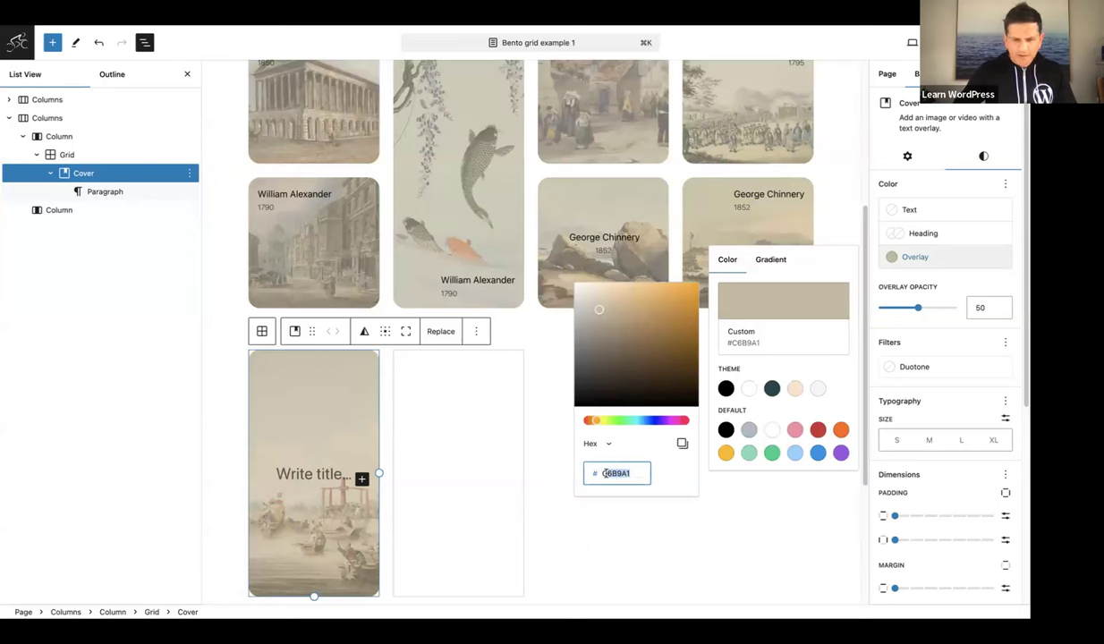
{"action": "type", "text": "C6"}
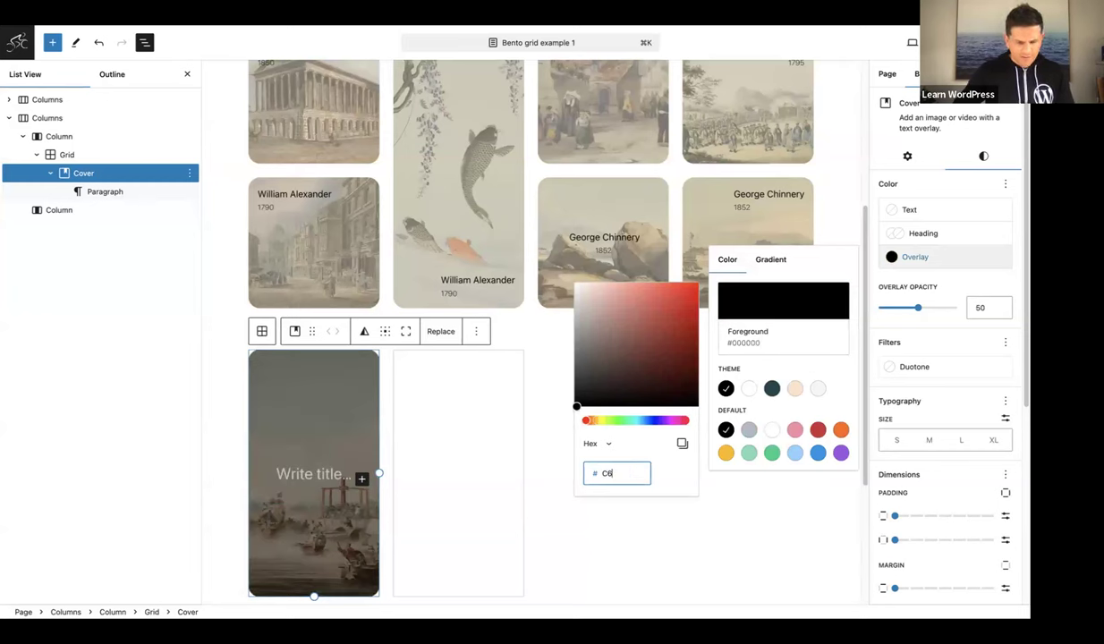
{"action": "type", "text": "C"}
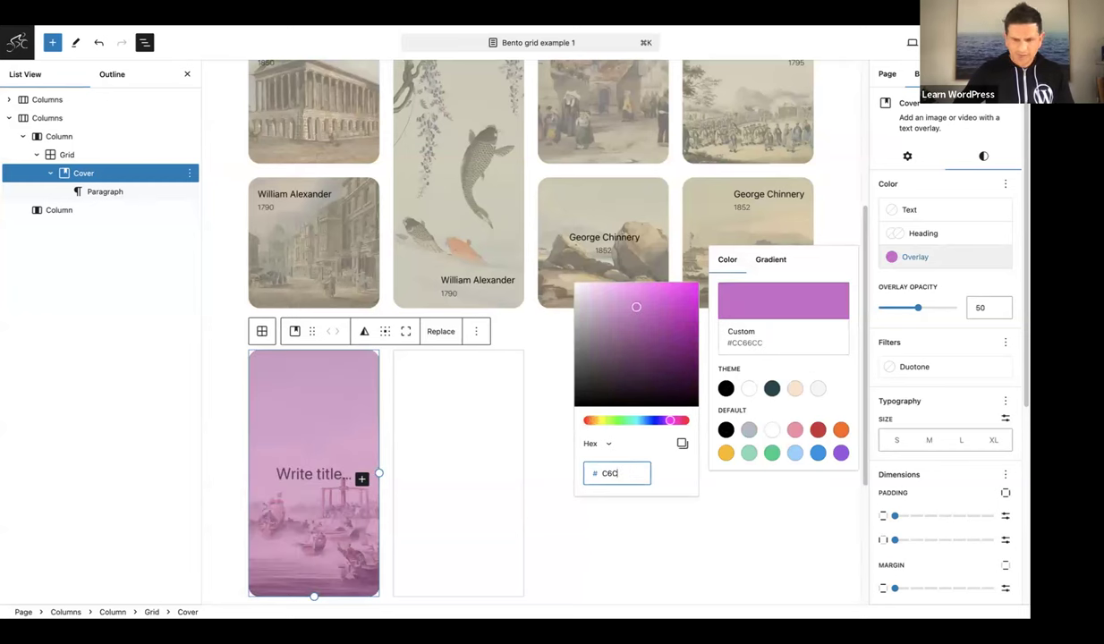
{"action": "type", "text": "2"}
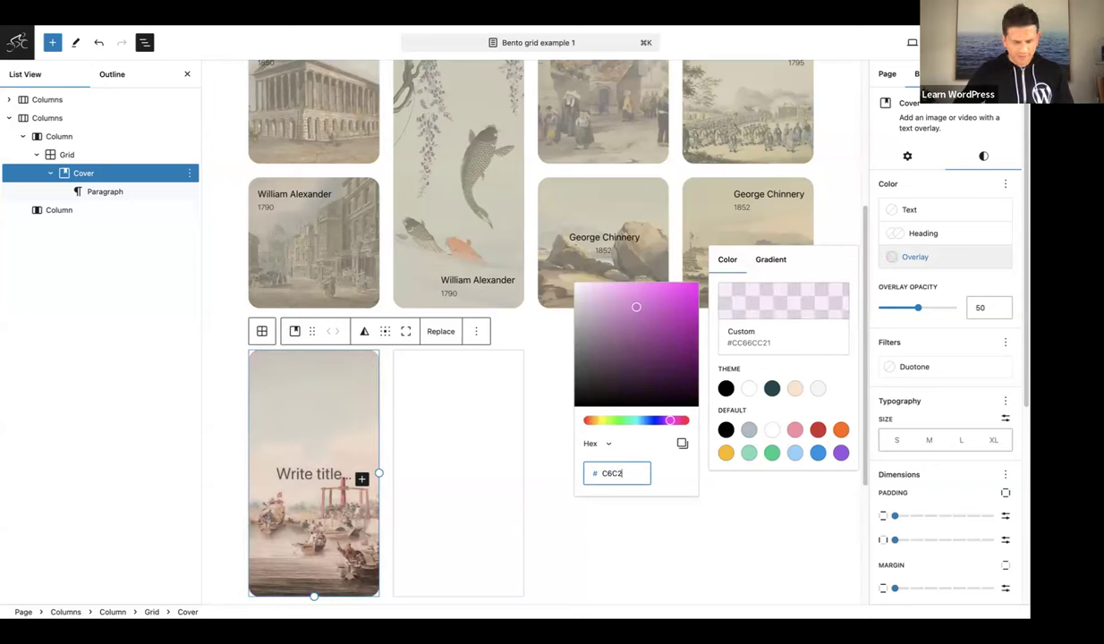
{"action": "type", "text": "B1"}
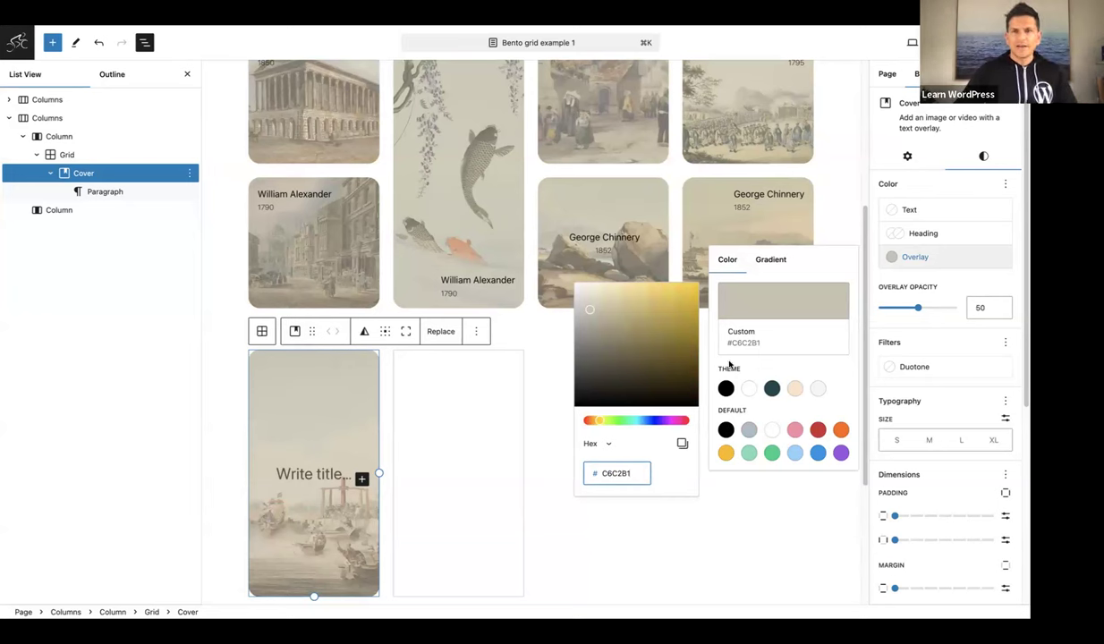
{"action": "left_click", "coordinate": [901, 325]}
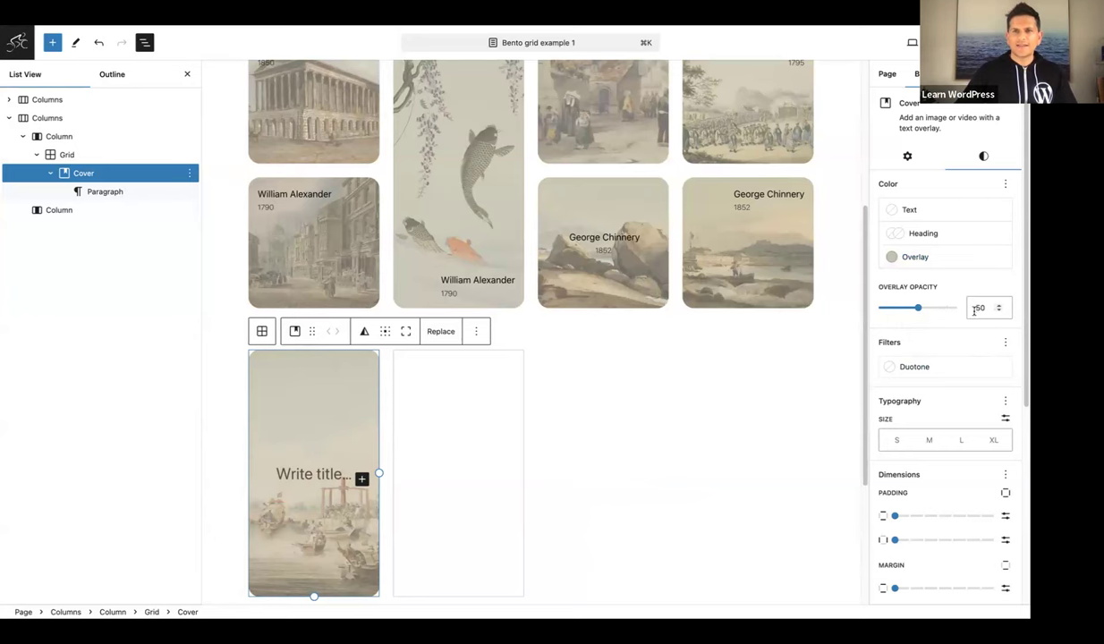
Replace the empty title paragraph inside the new Cover block with a Stack block
{"action": "scroll", "coordinate": [311, 403], "scroll_direction": "down", "scroll_amount": 2}
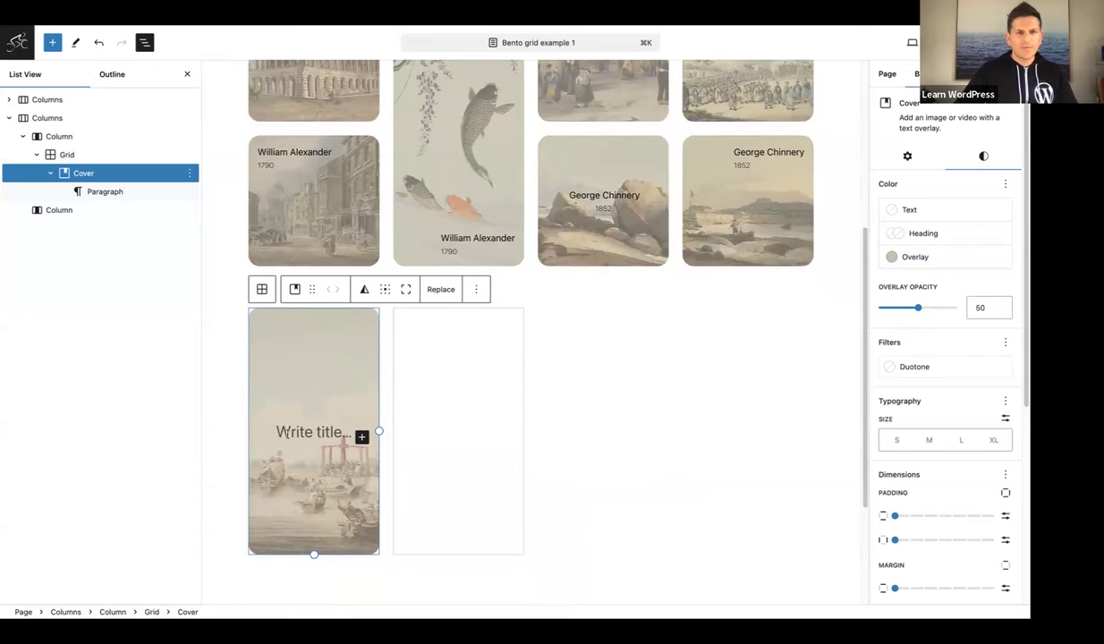
{"action": "left_click", "coordinate": [287, 432]}
{"action": "scroll", "coordinate": [285, 434], "scroll_direction": "down", "scroll_amount": 5}
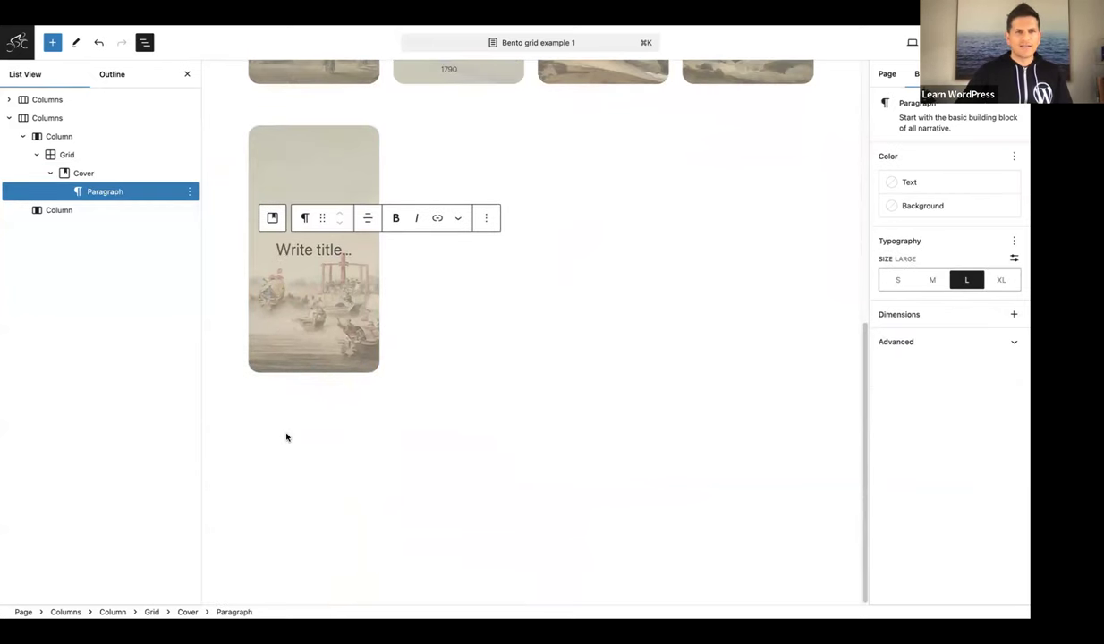
{"action": "type", "text": "/stack"}
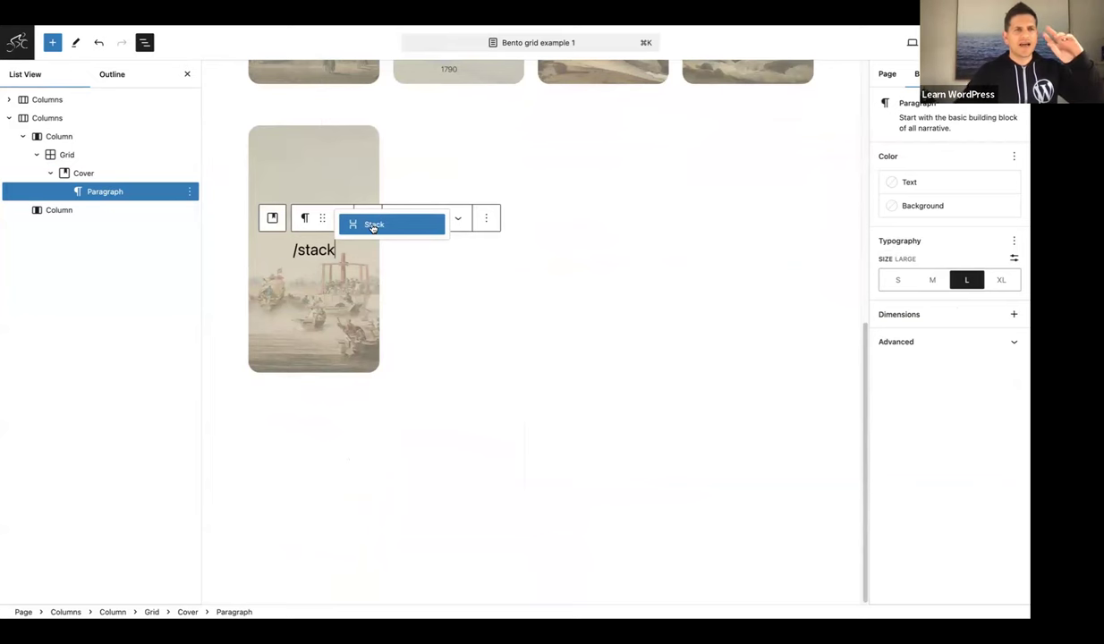
{"action": "left_click", "coordinate": [373, 226]}
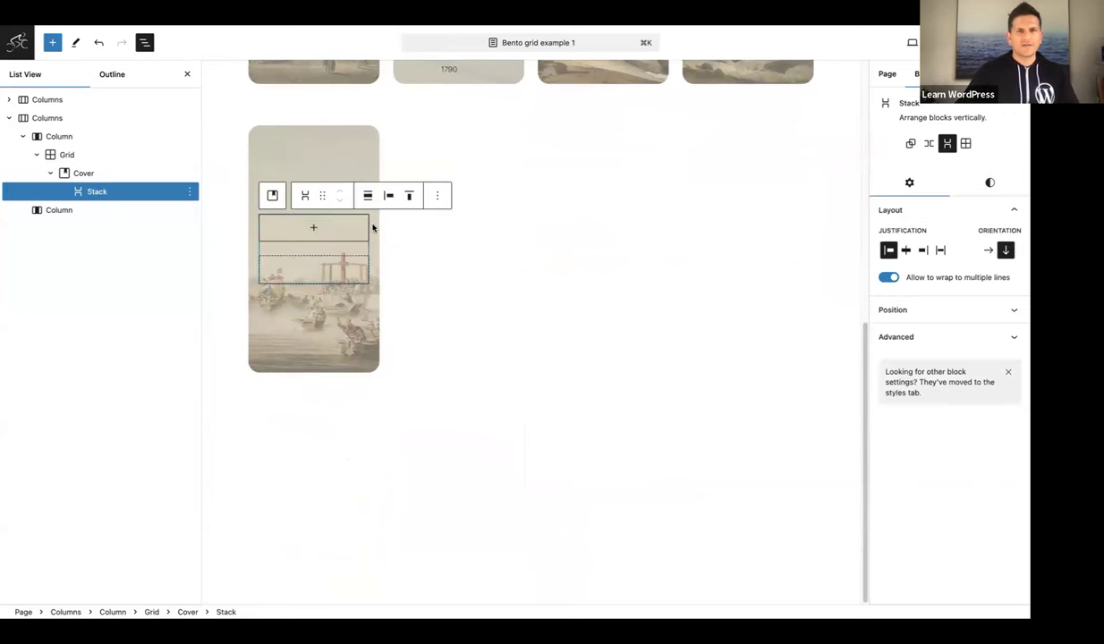
Add two paragraphs inside the Stack, reading "William Alexander" and "1790"
{"action": "left_click", "coordinate": [314, 229]}
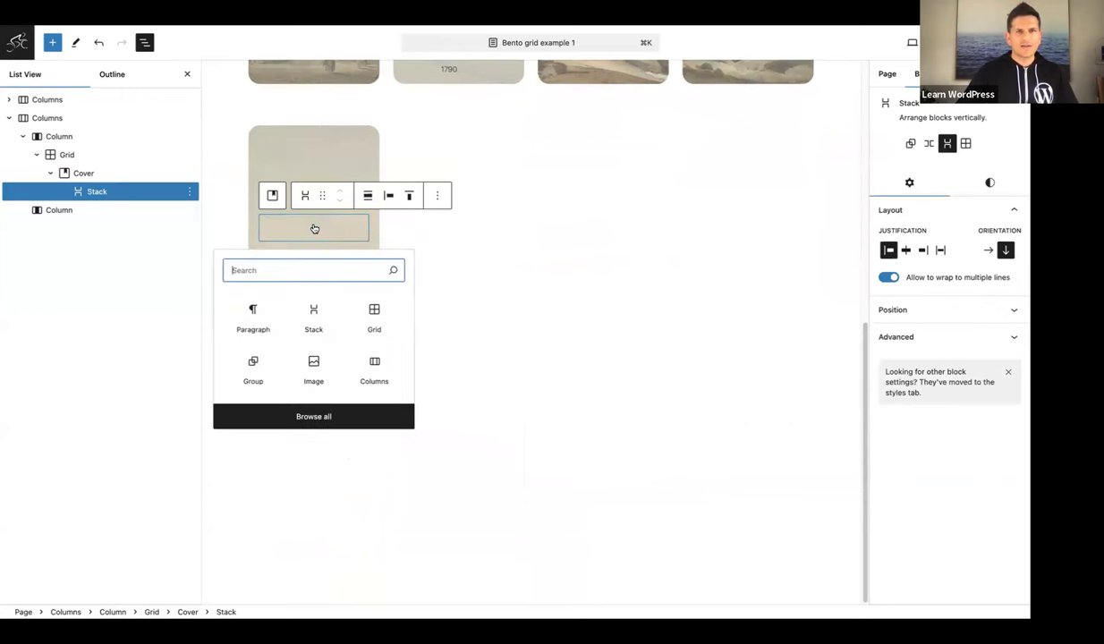
{"action": "left_click", "coordinate": [254, 317]}
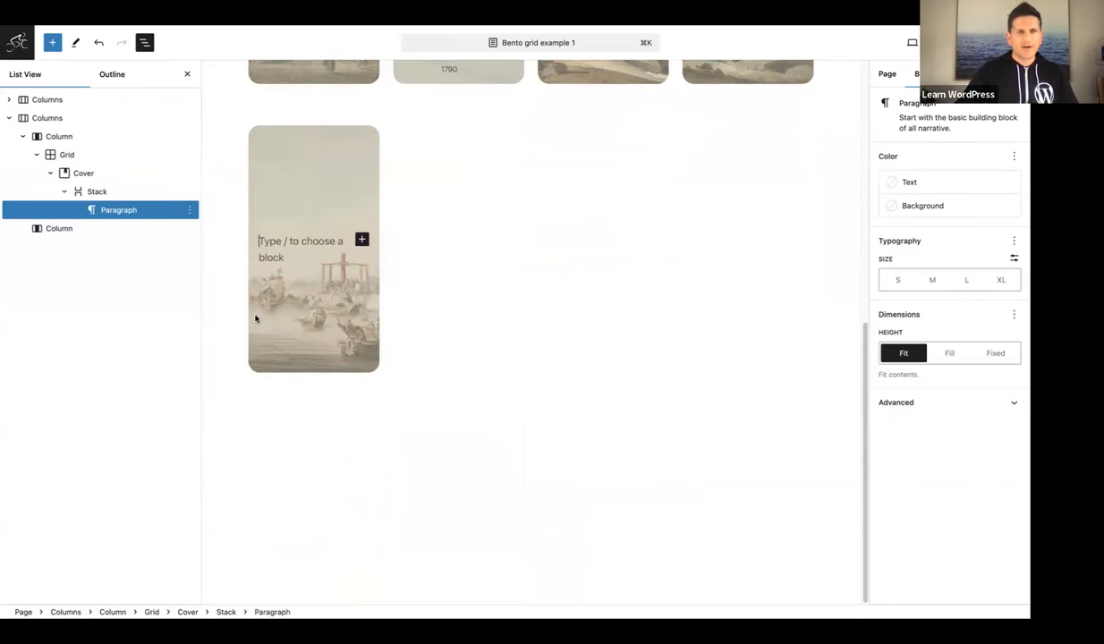
{"action": "type", "text": "W"}
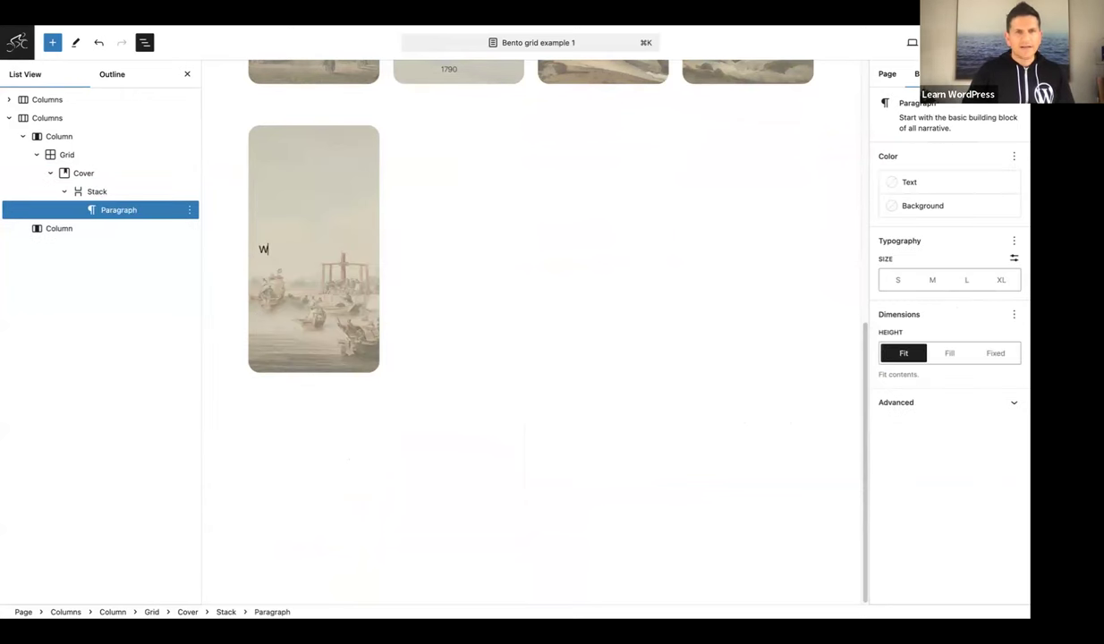
{"action": "type", "text": "illiam A"}
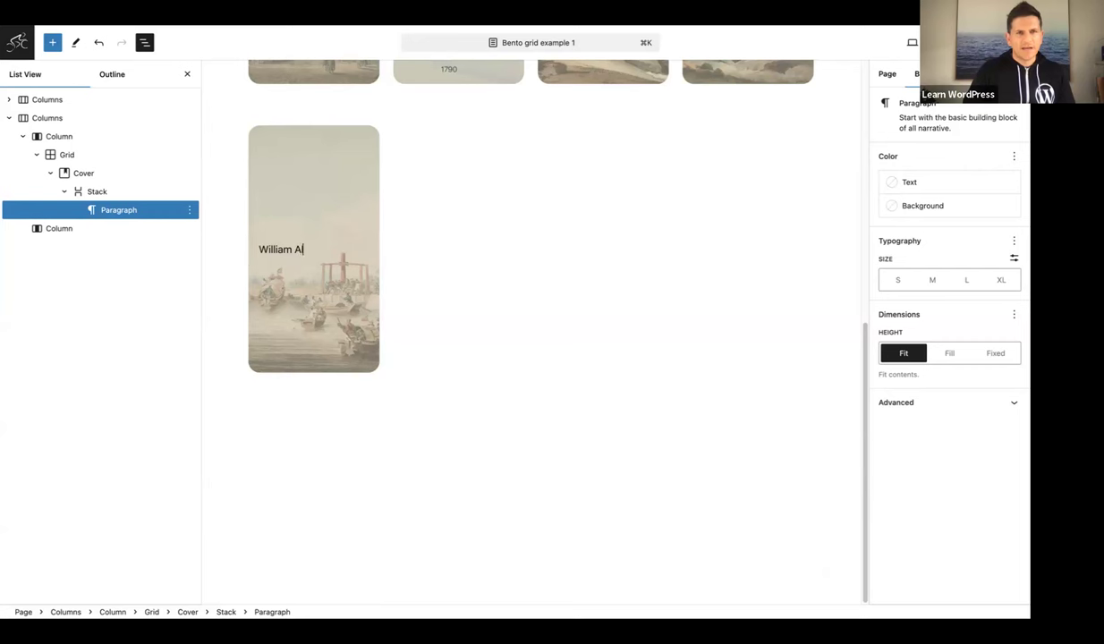
{"action": "type", "text": "lexander"}
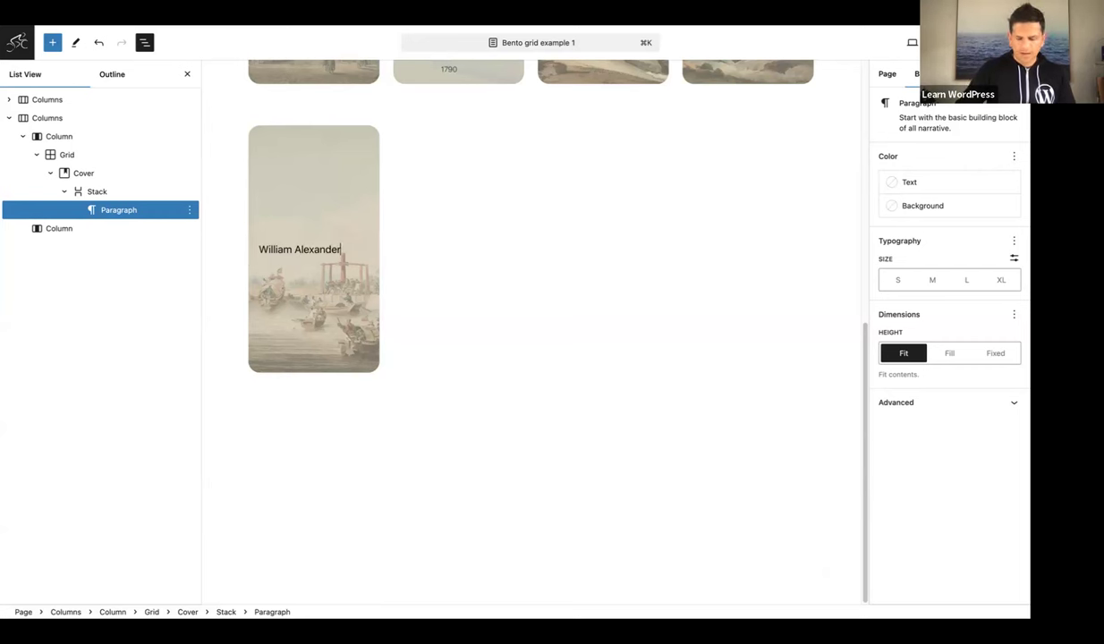
{"action": "key", "text": "Return"}
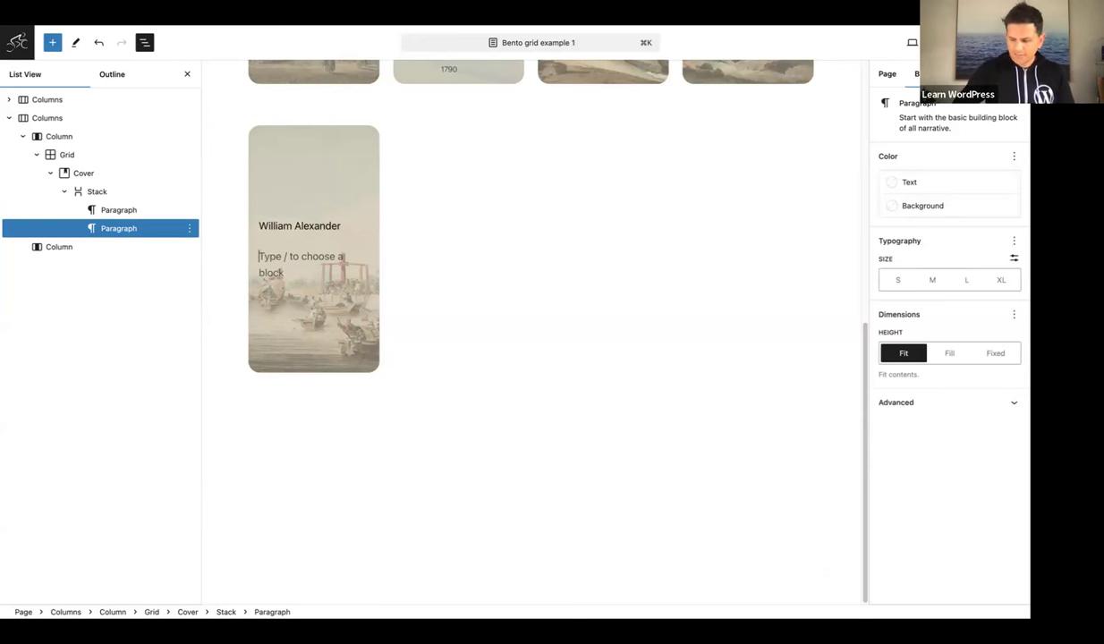
{"action": "type", "text": "1790"}
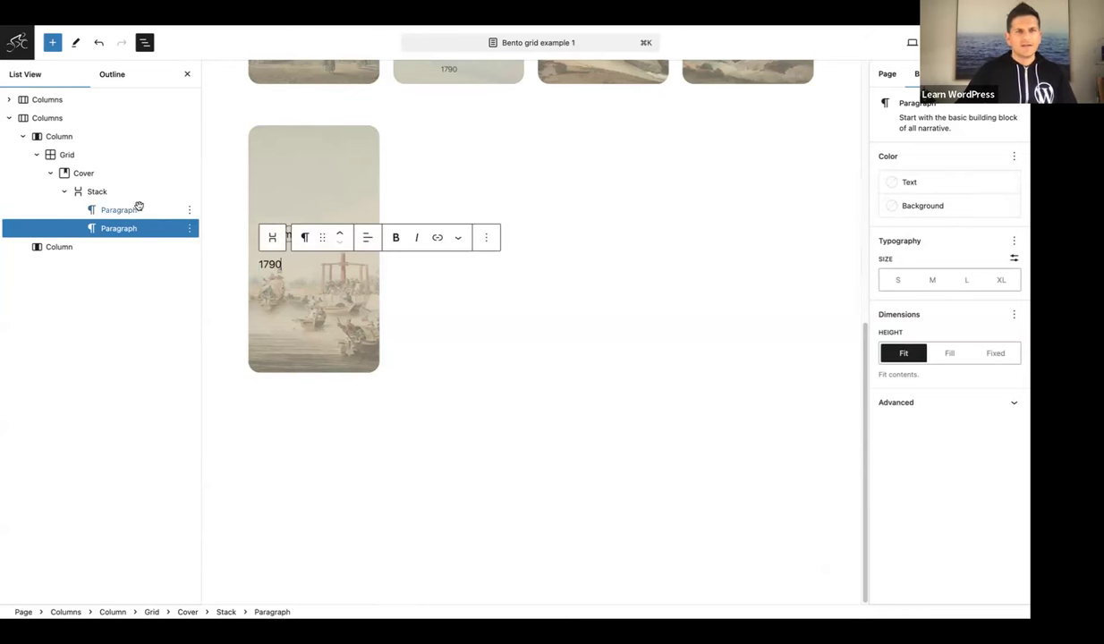
Set the Stack's block spacing to None
{"action": "left_click", "coordinate": [98, 191]}
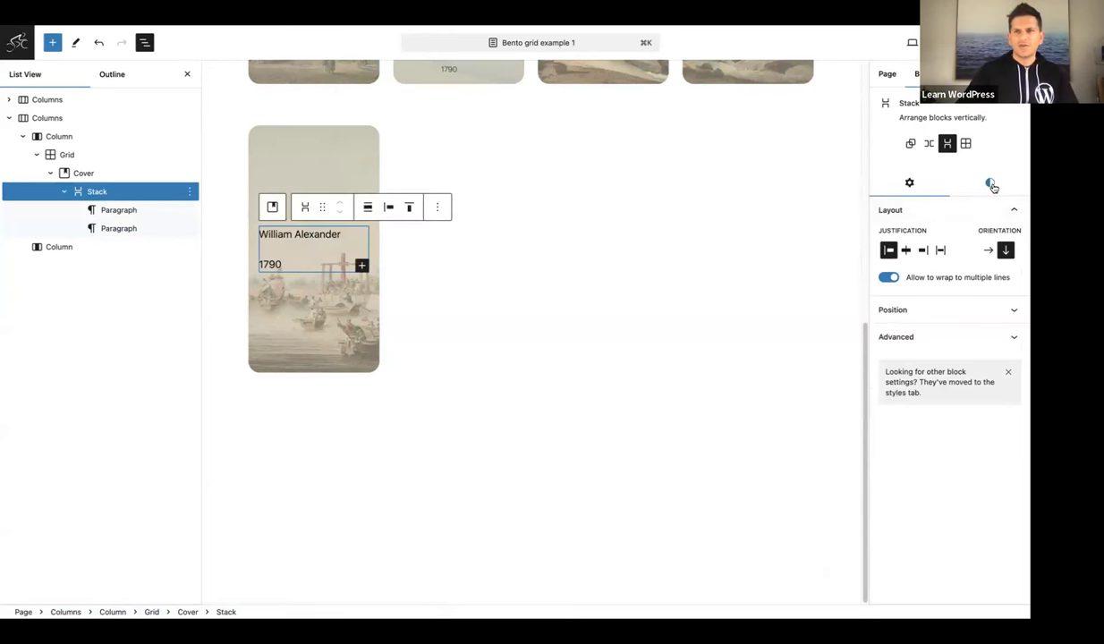
{"action": "left_click", "coordinate": [989, 183]}
{"action": "scroll", "coordinate": [1022, 179], "scroll_direction": "down", "scroll_amount": 5}
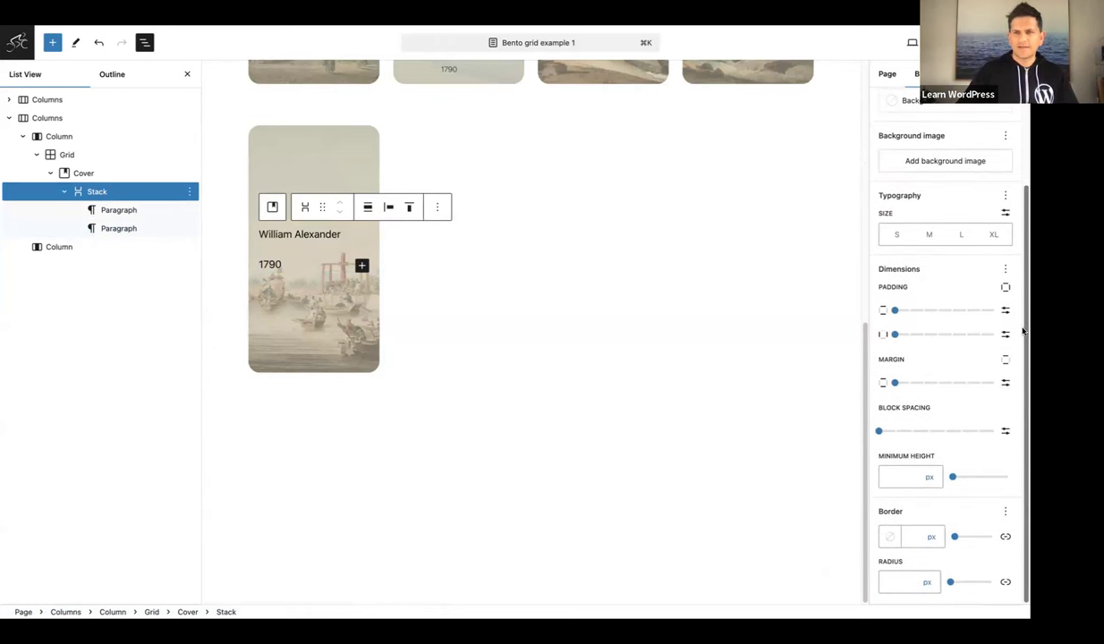
{"action": "left_click", "coordinate": [877, 431]}
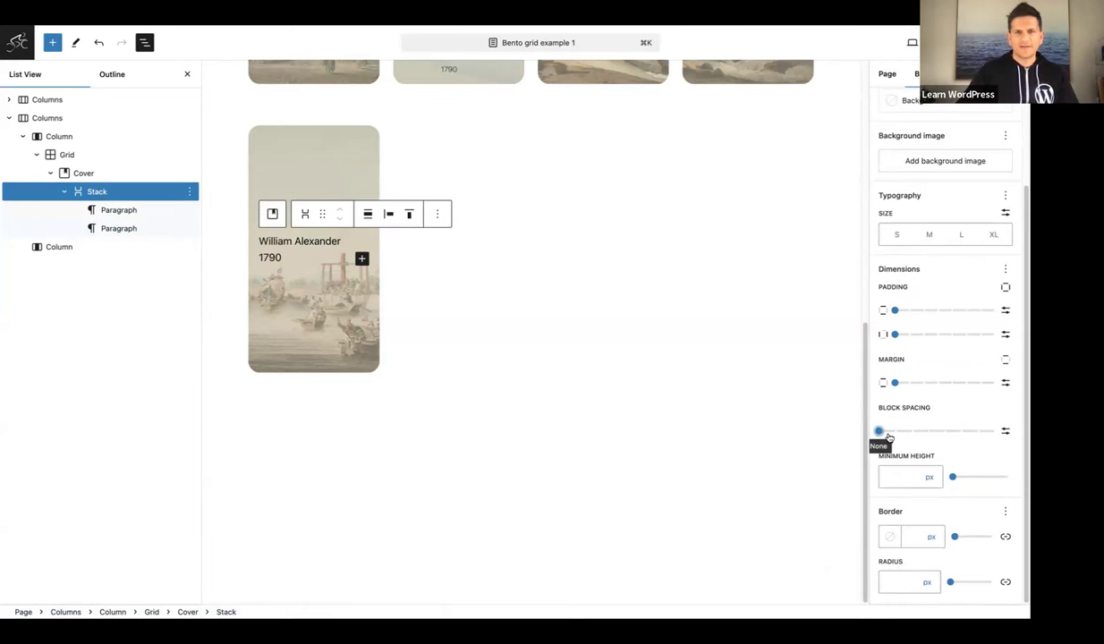
Set the font size of the artist name paragraph in the Stack to Small
{"action": "left_click", "coordinate": [271, 242]}
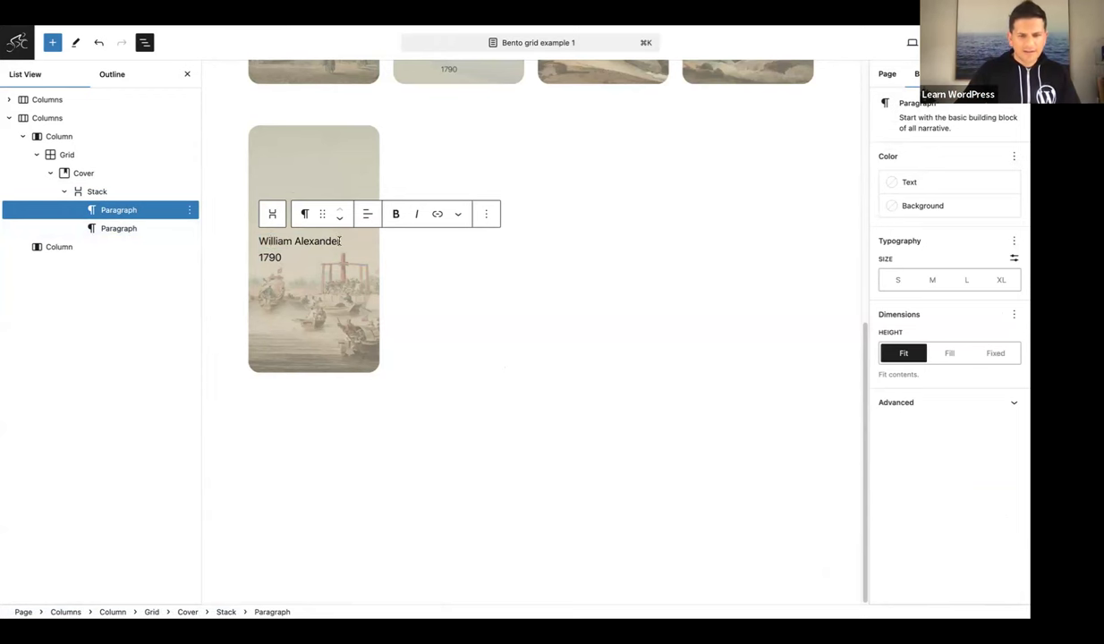
{"action": "left_click_drag", "start_coordinate": [340, 241], "coordinate": [258, 241]}
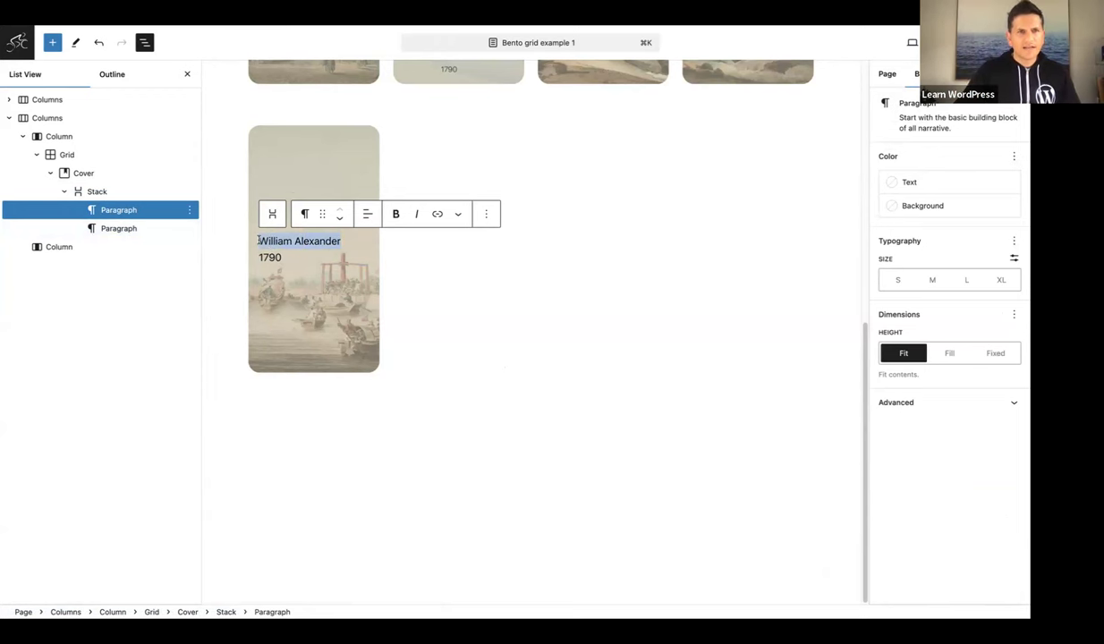
{"action": "left_click", "coordinate": [899, 281]}
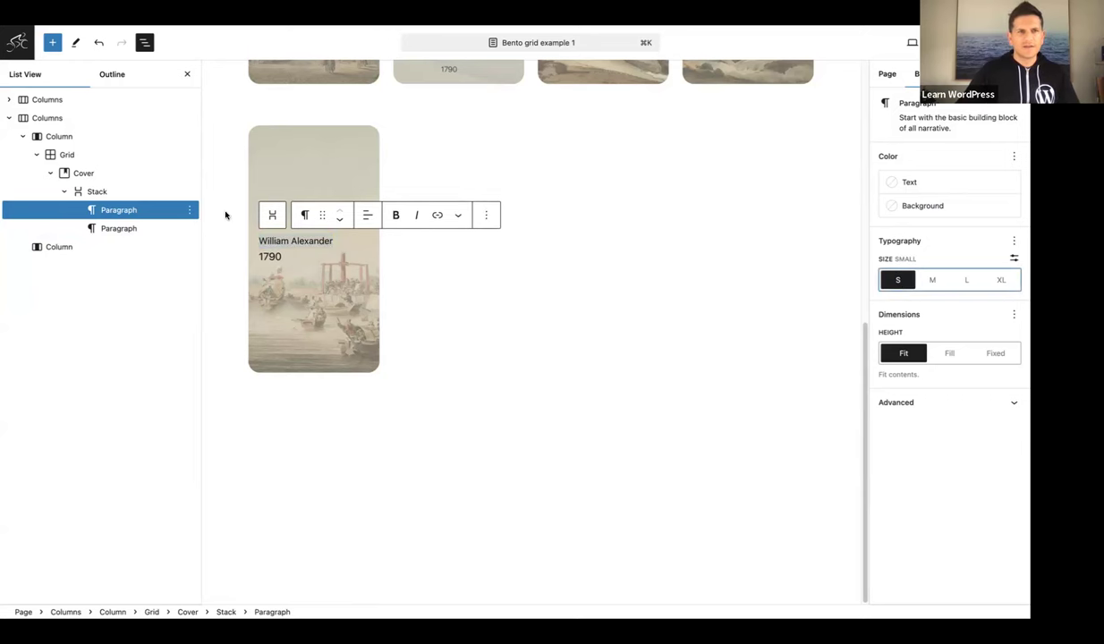
Set a custom font size of 0.8 rem for the "1790" paragraph in the Stack
{"action": "left_click", "coordinate": [117, 227]}
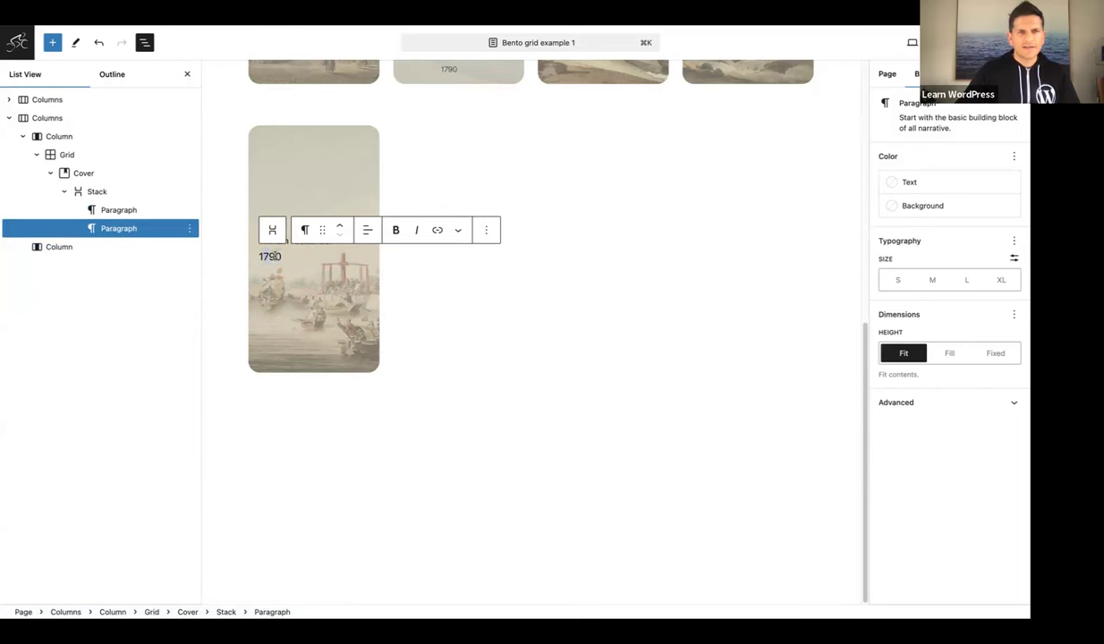
{"action": "left_click_drag", "start_coordinate": [259, 256], "coordinate": [281, 256]}
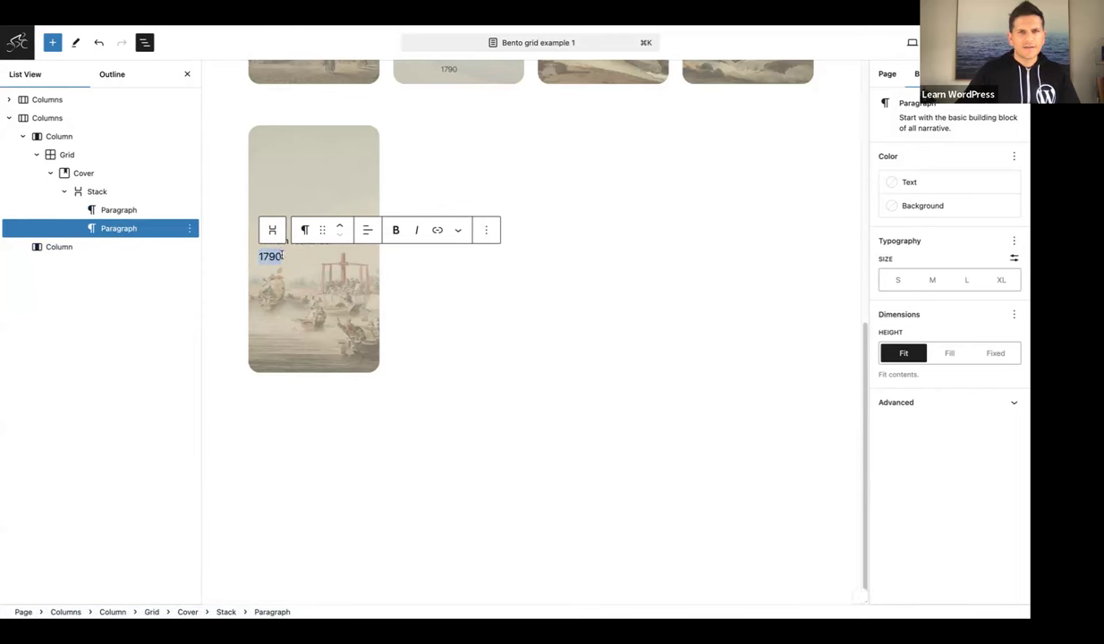
{"action": "left_click", "coordinate": [1014, 260]}
{"action": "left_click", "coordinate": [936, 281]}
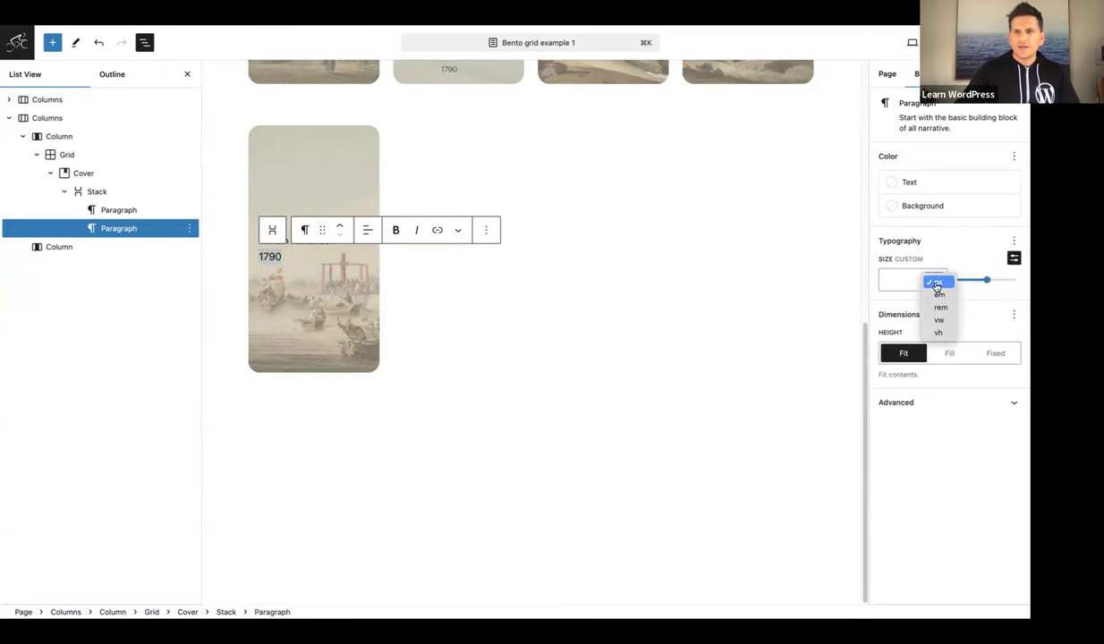
{"action": "left_click", "coordinate": [940, 307]}
{"action": "left_click", "coordinate": [900, 283]}
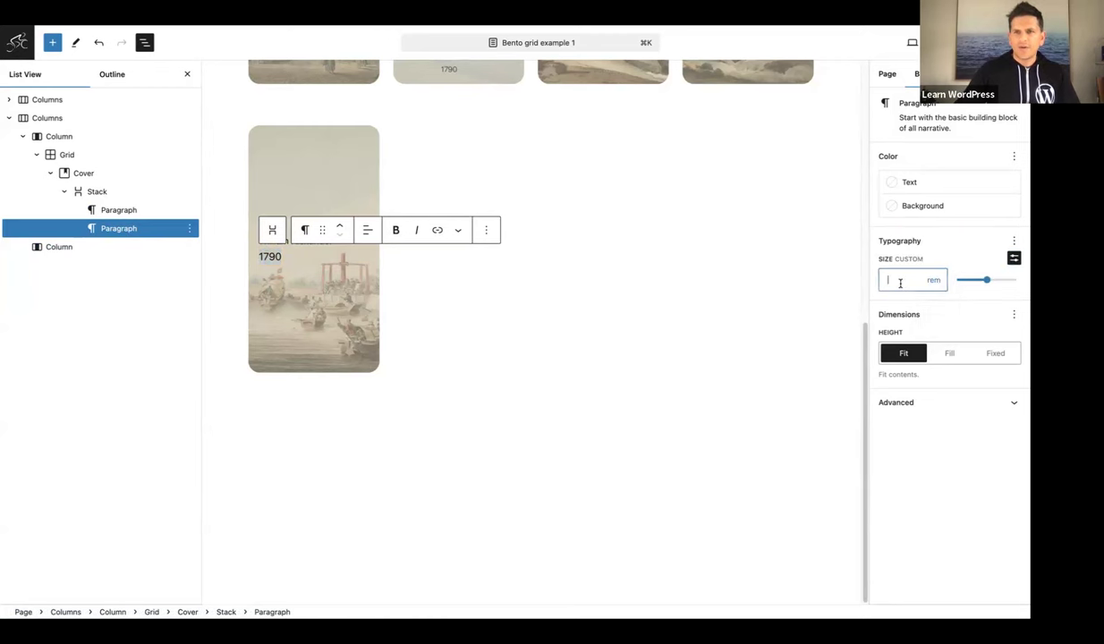
{"action": "type", "text": "0.8"}
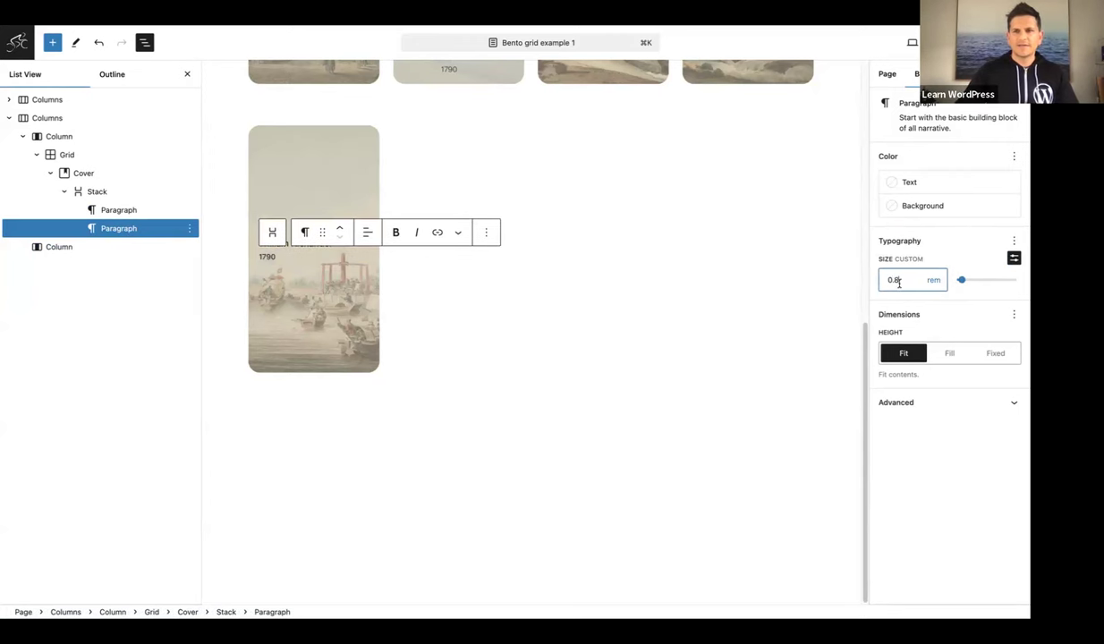
Add the Appearance typography option to the "1790" paragraph and set it to Extra Light
{"action": "left_click", "coordinate": [1015, 242]}
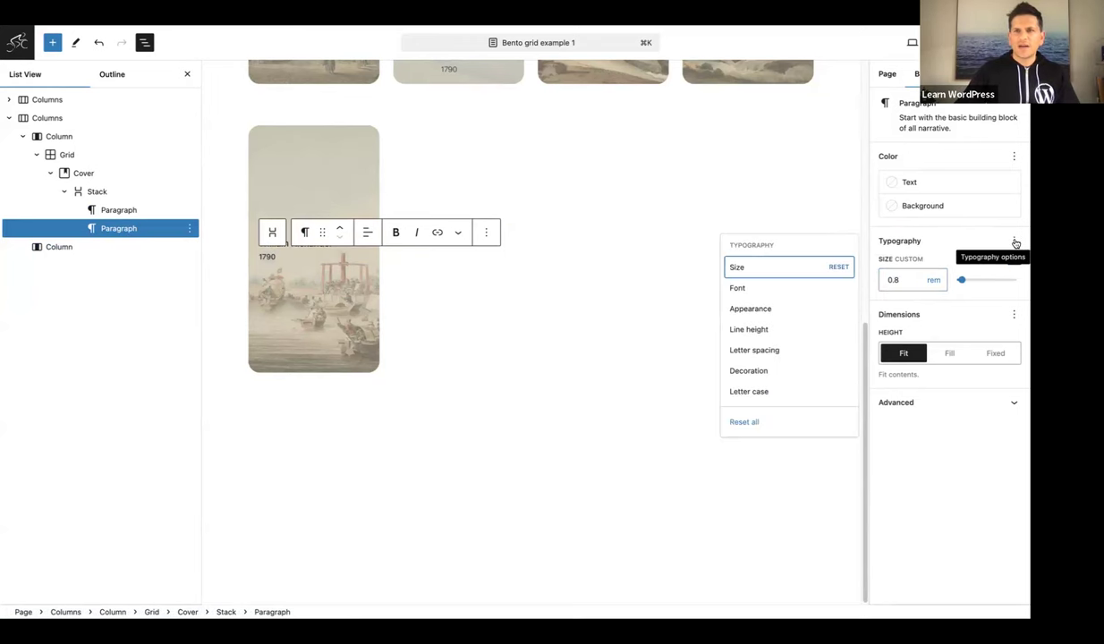
{"action": "left_click", "coordinate": [748, 308]}
{"action": "left_click", "coordinate": [911, 326]}
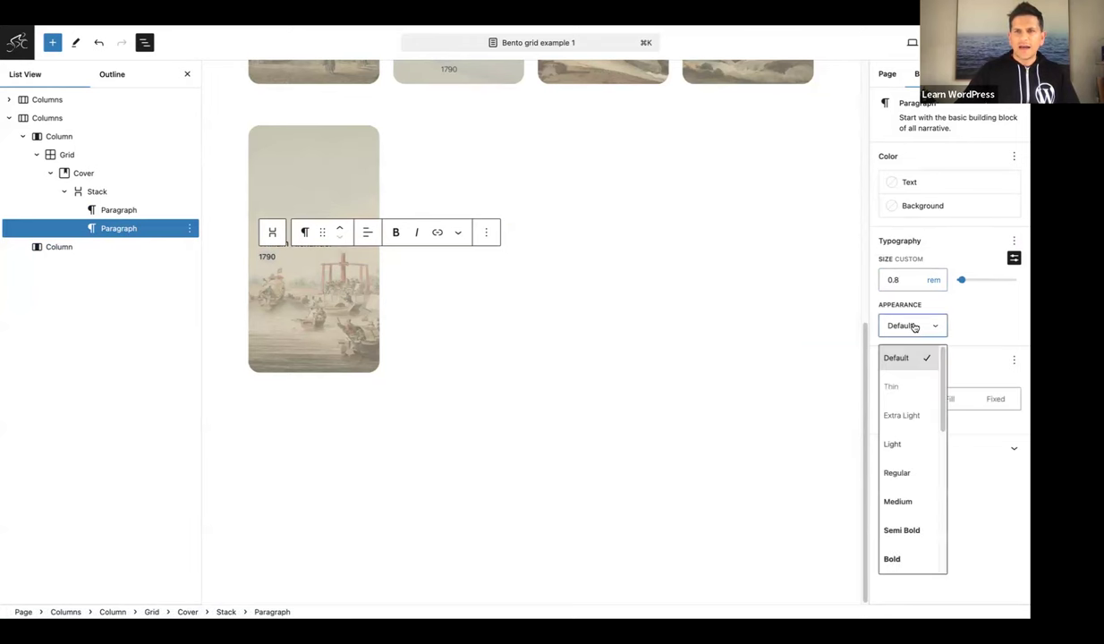
{"action": "left_click", "coordinate": [902, 416]}
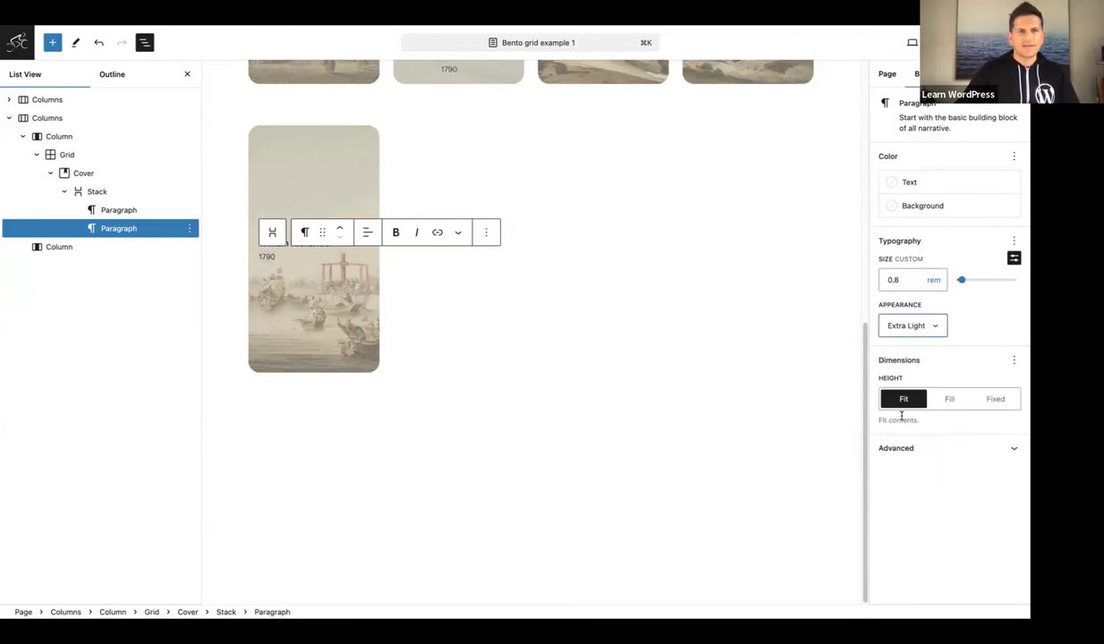
Set the content position of the new Cover block to Top Left
{"action": "left_click", "coordinate": [277, 144]}
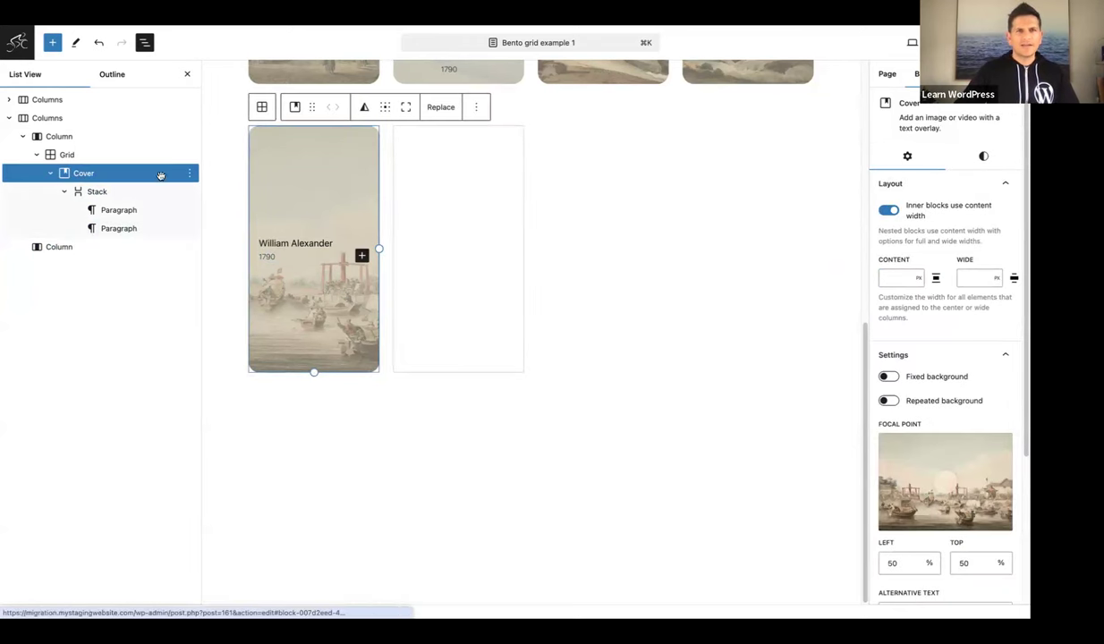
{"action": "left_click", "coordinate": [386, 109]}
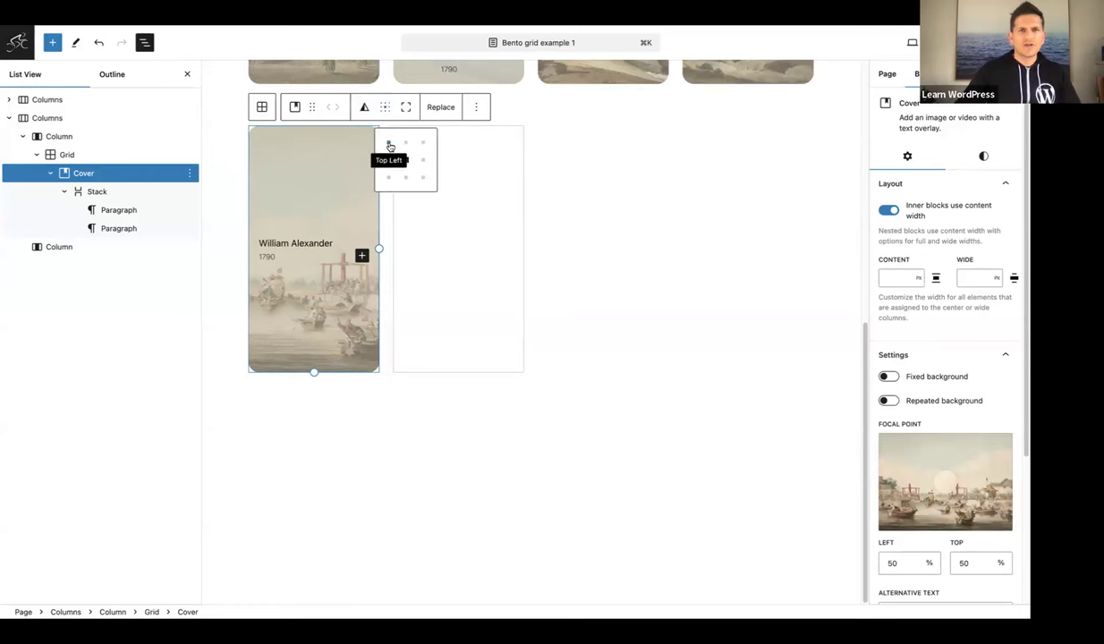
{"action": "left_click", "coordinate": [389, 144]}
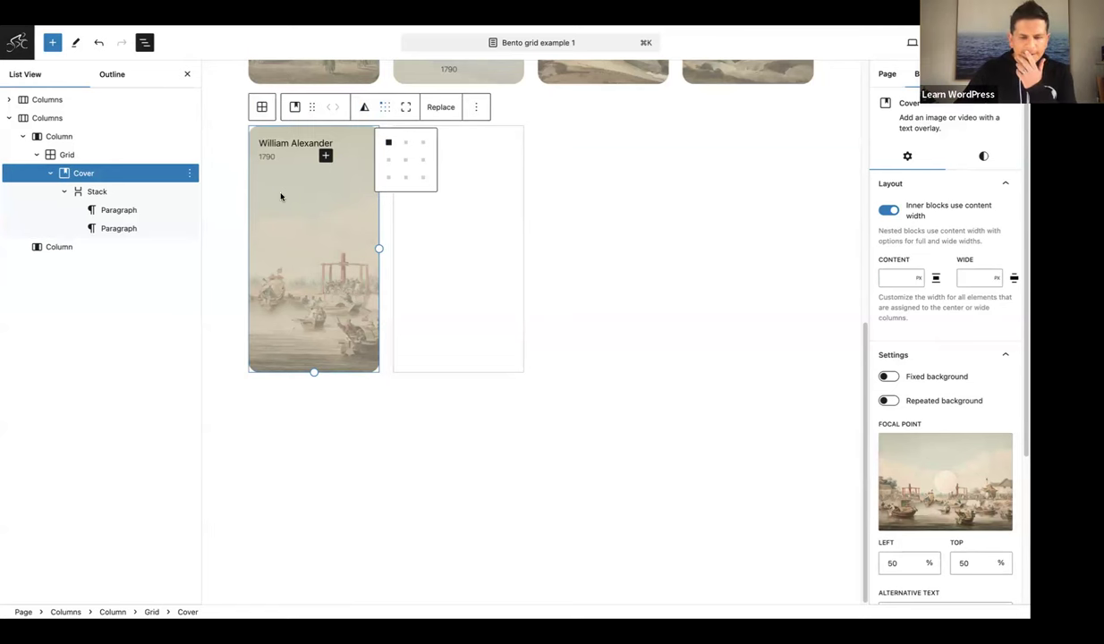
Set both the vertical and horizontal padding of the Cover block to Small
{"action": "left_click", "coordinate": [89, 178]}
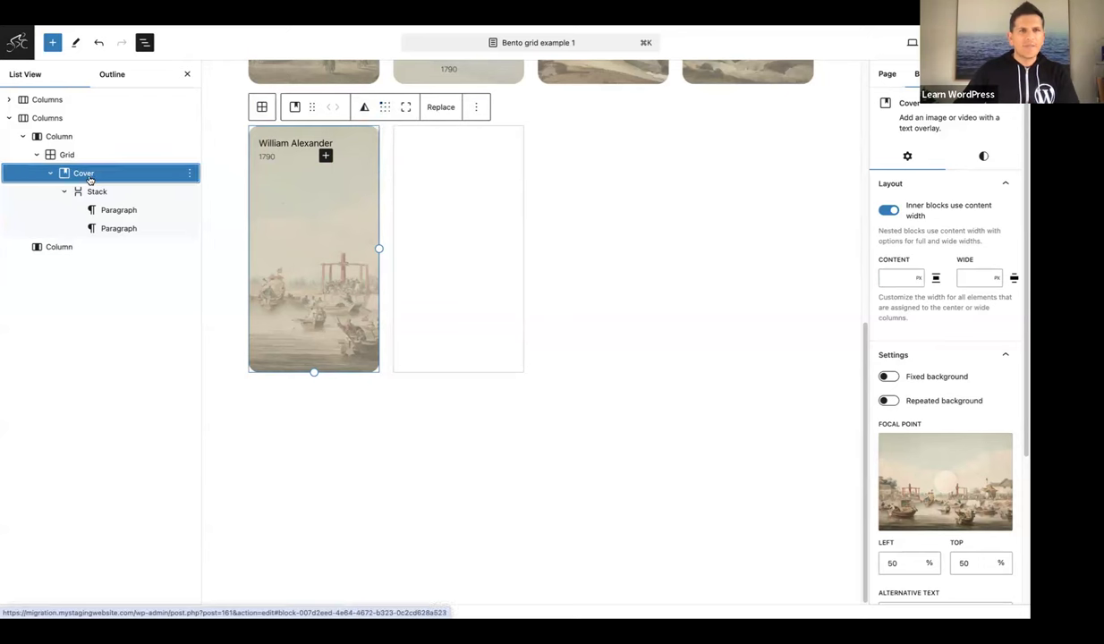
{"action": "left_click", "coordinate": [984, 158]}
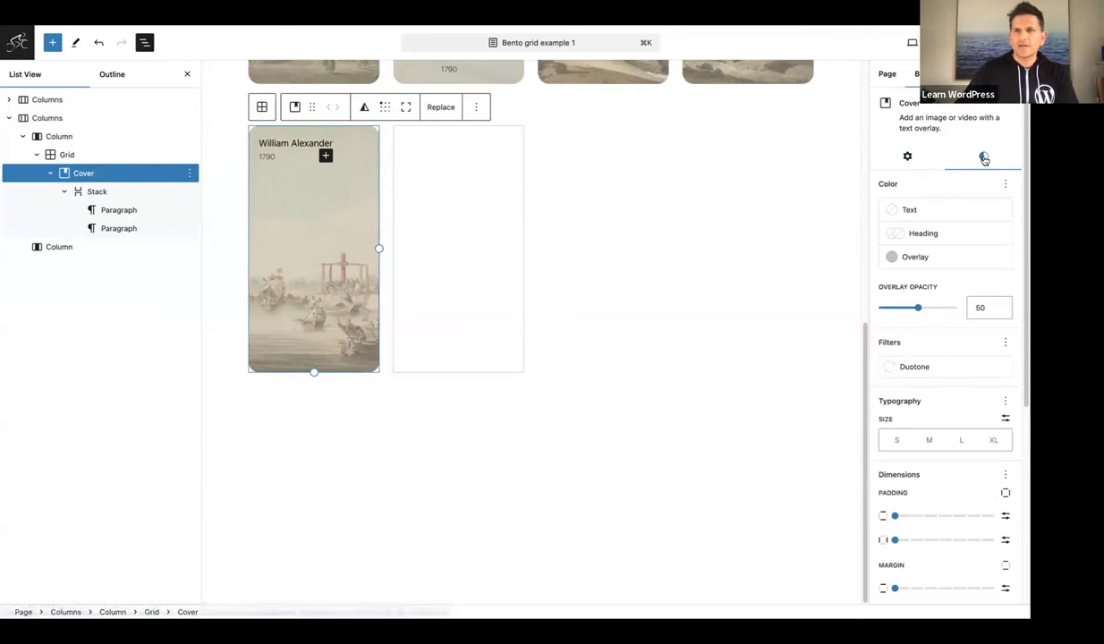
{"action": "scroll", "coordinate": [949, 295], "scroll_direction": "down", "scroll_amount": 5}
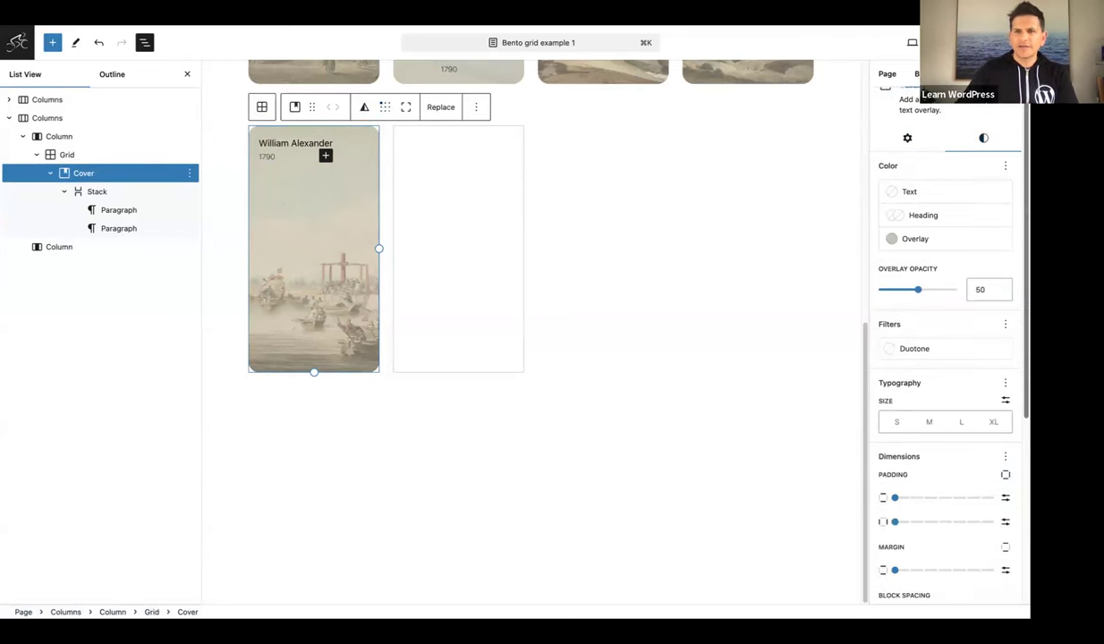
{"action": "left_click_drag", "start_coordinate": [896, 311], "coordinate": [935, 338]}
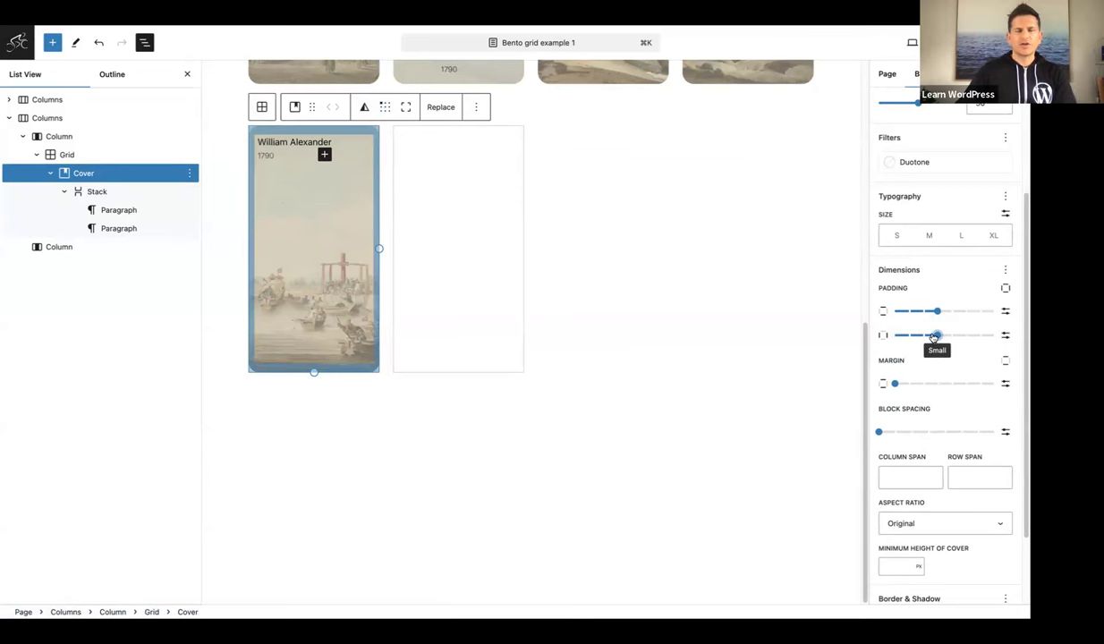
Duplicate the finished Cover block four times inside the Grid
{"action": "left_click", "coordinate": [98, 174]}
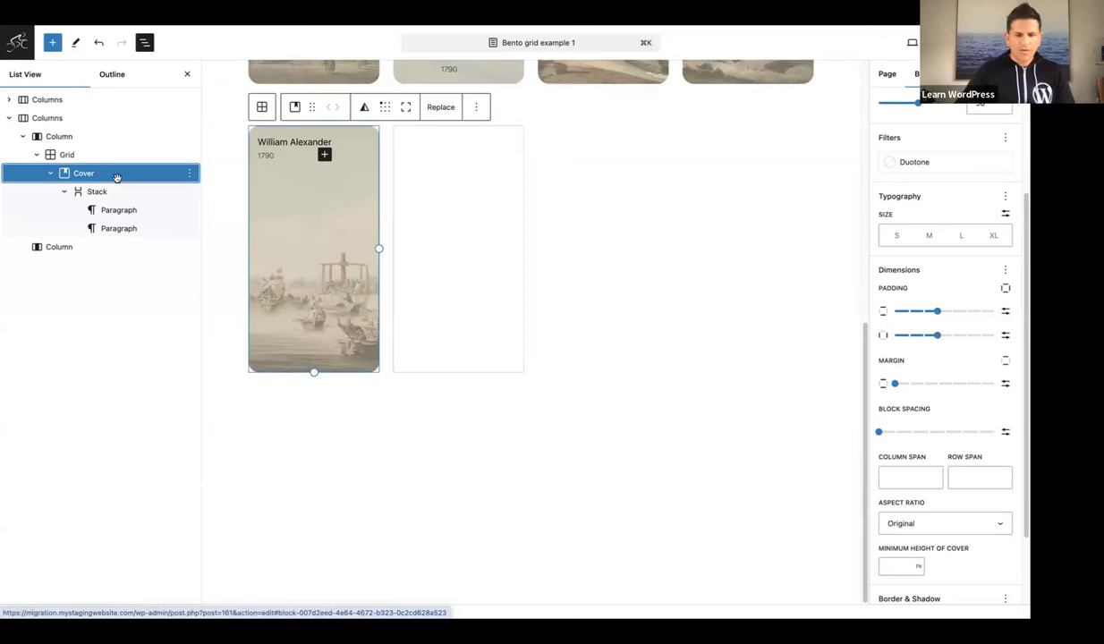
{"action": "left_click", "coordinate": [190, 176]}
{"action": "left_click", "coordinate": [195, 218]}
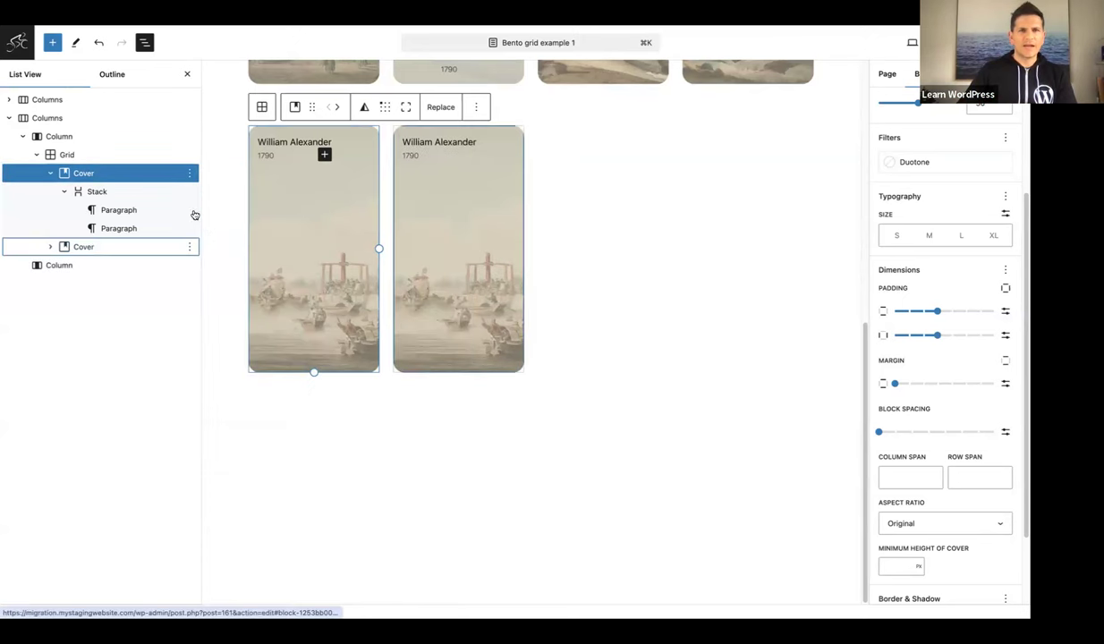
{"action": "left_click", "coordinate": [191, 176]}
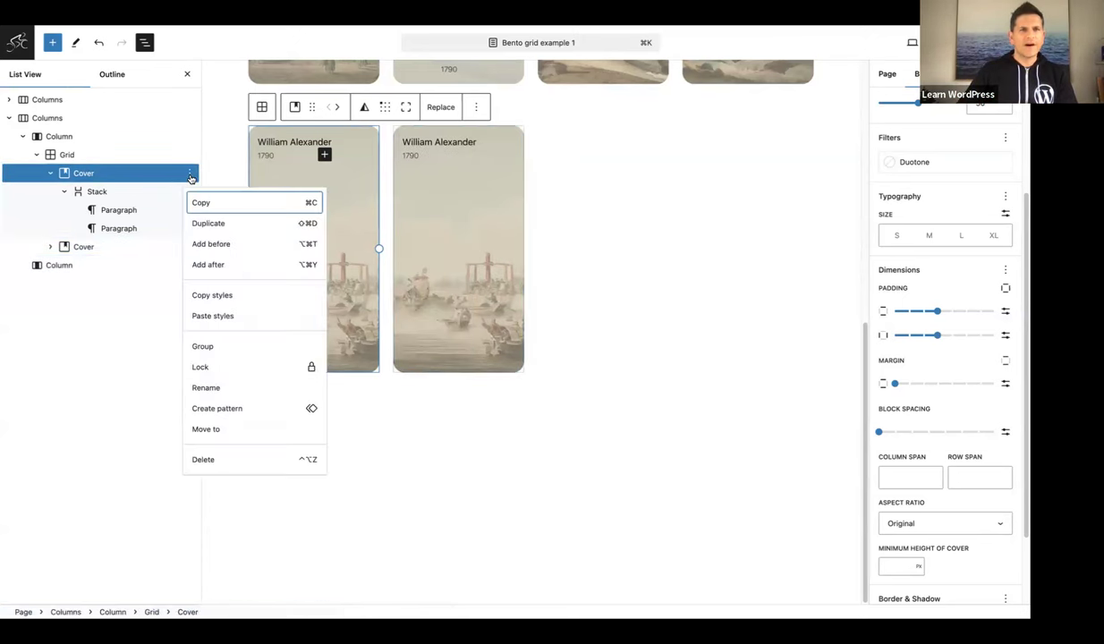
{"action": "left_click", "coordinate": [207, 224]}
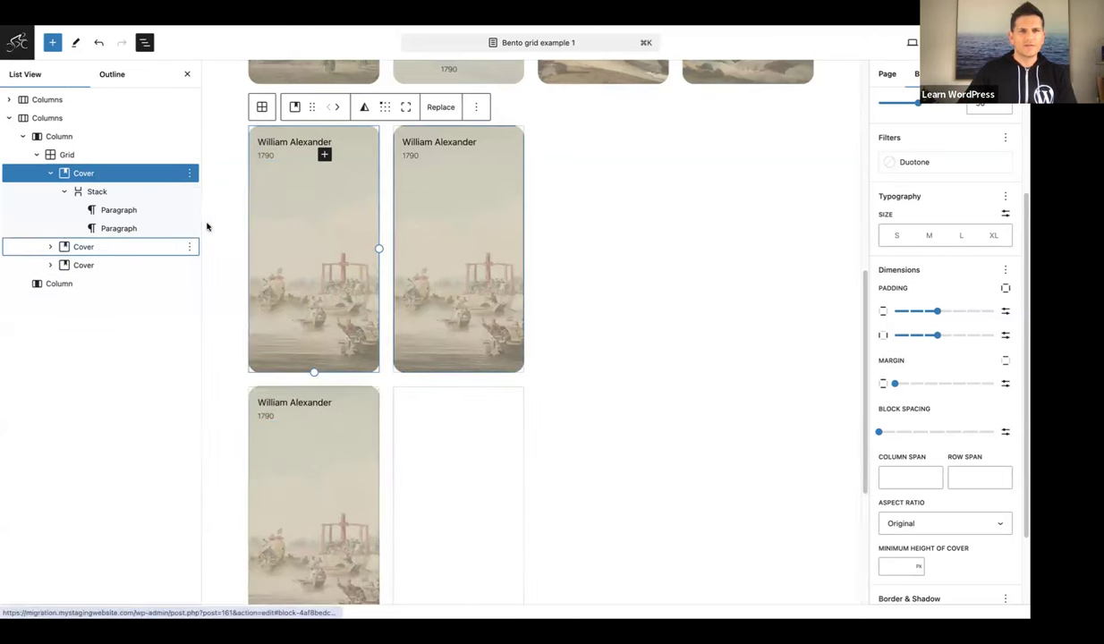
{"action": "left_click", "coordinate": [189, 173]}
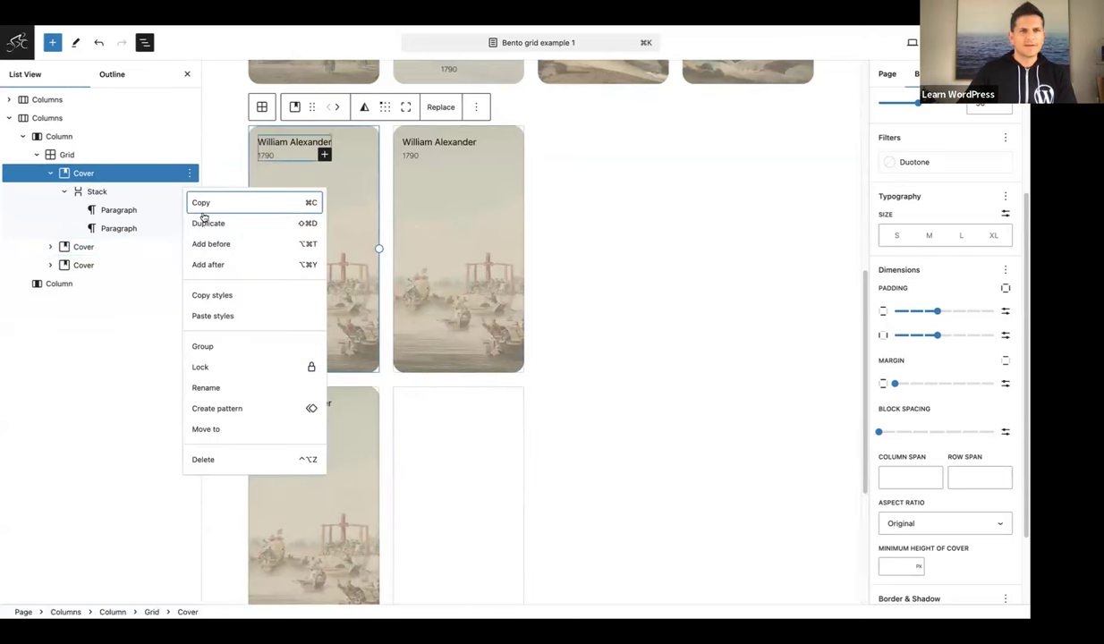
{"action": "left_click", "coordinate": [208, 225]}
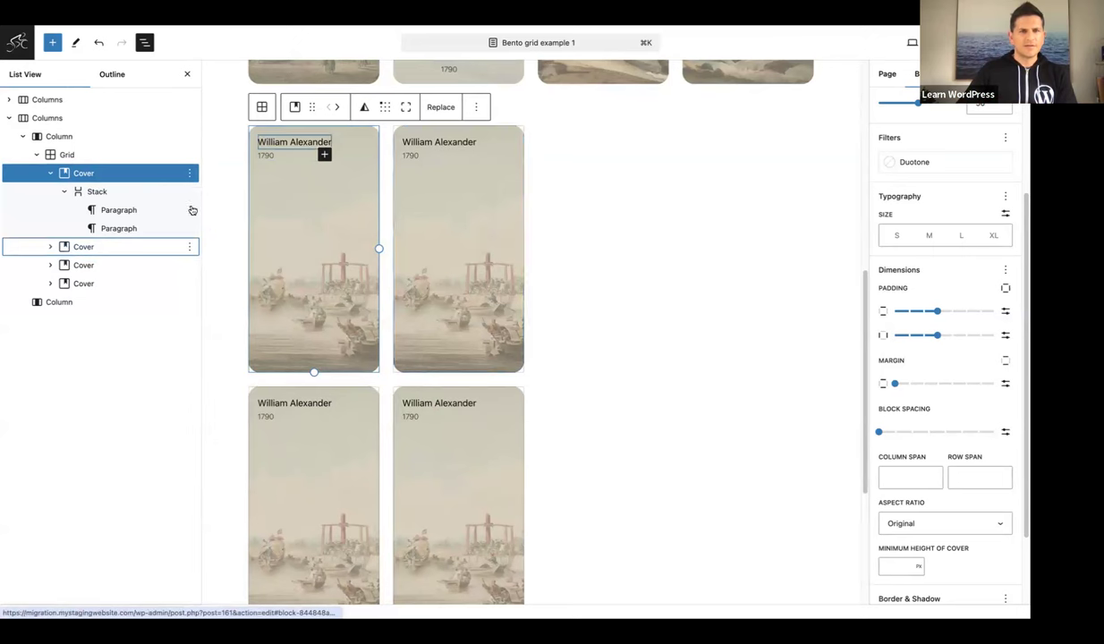
{"action": "left_click", "coordinate": [189, 173]}
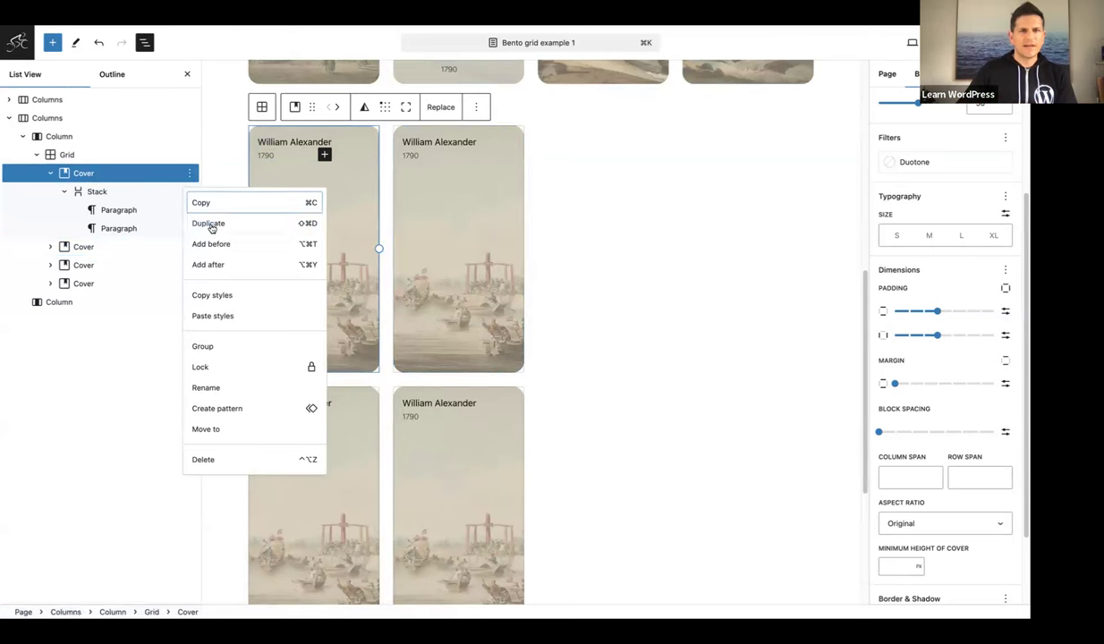
{"action": "left_click", "coordinate": [211, 225]}
Compare the duplicated Cover blocks with the layout of the finished bento grid above them
{"action": "scroll", "coordinate": [414, 322], "scroll_direction": "down", "scroll_amount": 5}
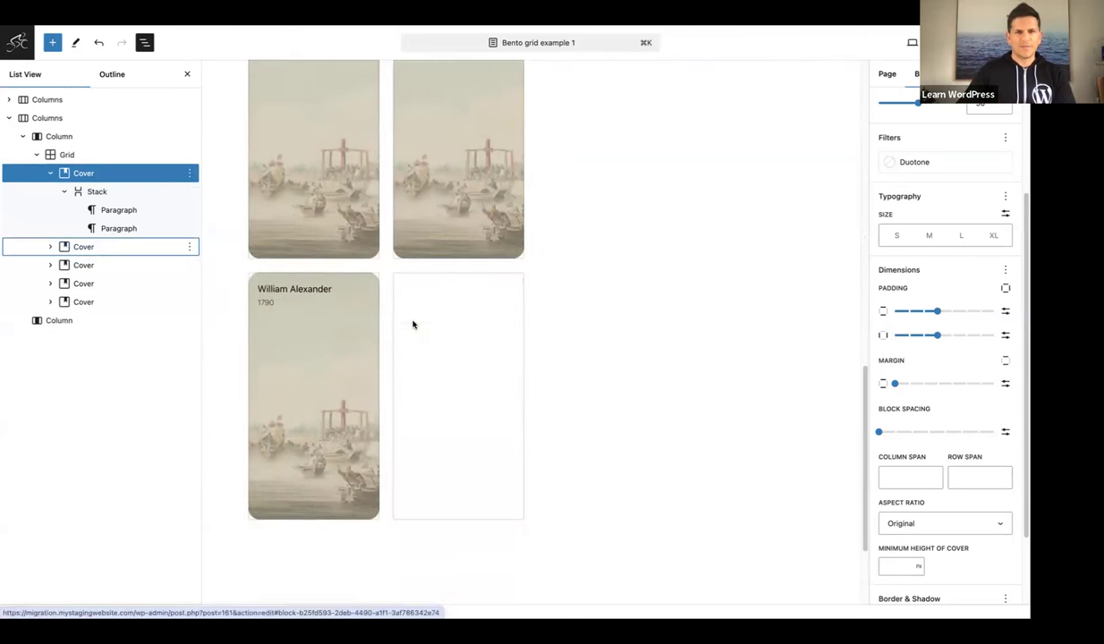
{"action": "scroll", "coordinate": [414, 324], "scroll_direction": "up", "scroll_amount": 10}
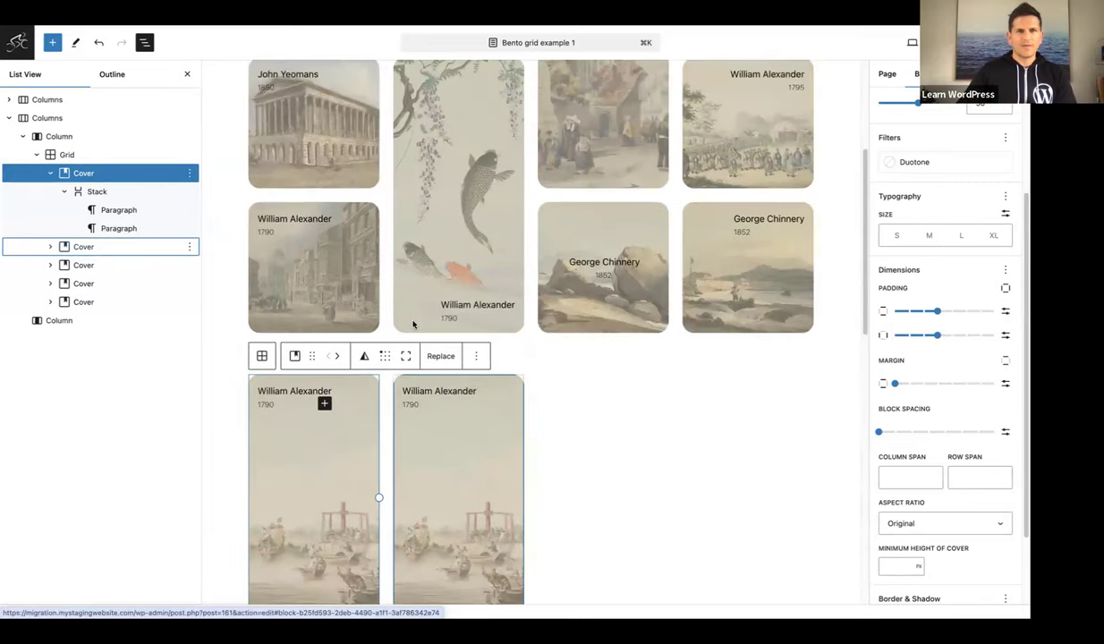
{"action": "scroll", "coordinate": [414, 323], "scroll_direction": "down", "scroll_amount": 1}
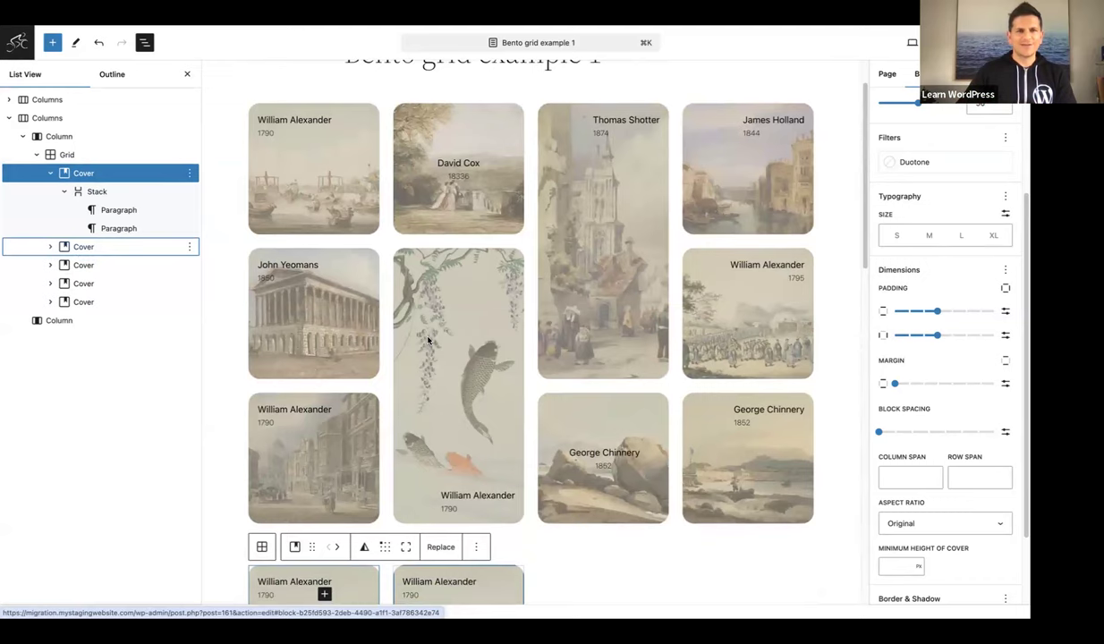
{"action": "scroll", "coordinate": [429, 340], "scroll_direction": "down", "scroll_amount": 5}
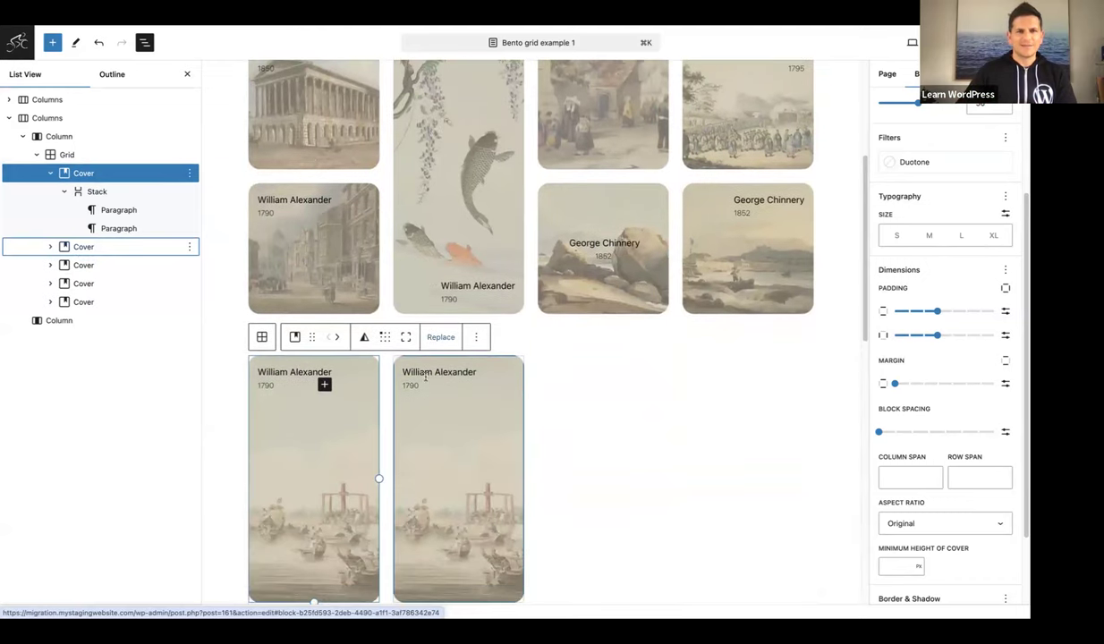
{"action": "scroll", "coordinate": [438, 376], "scroll_direction": "down", "scroll_amount": 2}
{"action": "scroll", "coordinate": [445, 403], "scroll_direction": "down", "scroll_amount": 3}
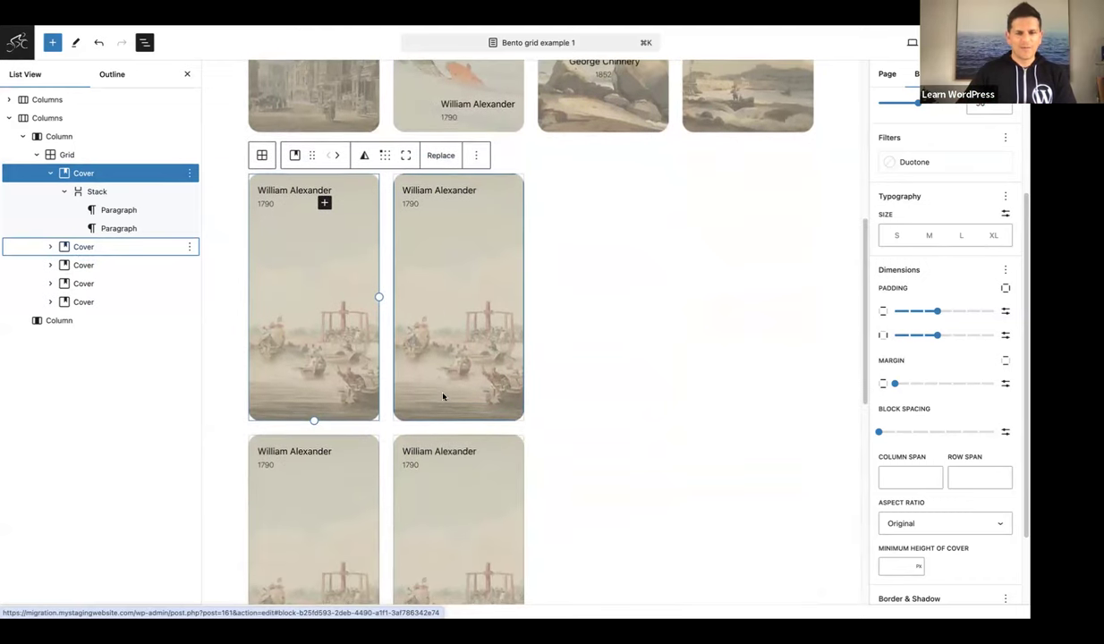
{"action": "scroll", "coordinate": [442, 394], "scroll_direction": "down", "scroll_amount": 1}
{"action": "scroll", "coordinate": [442, 393], "scroll_direction": "down", "scroll_amount": 1}
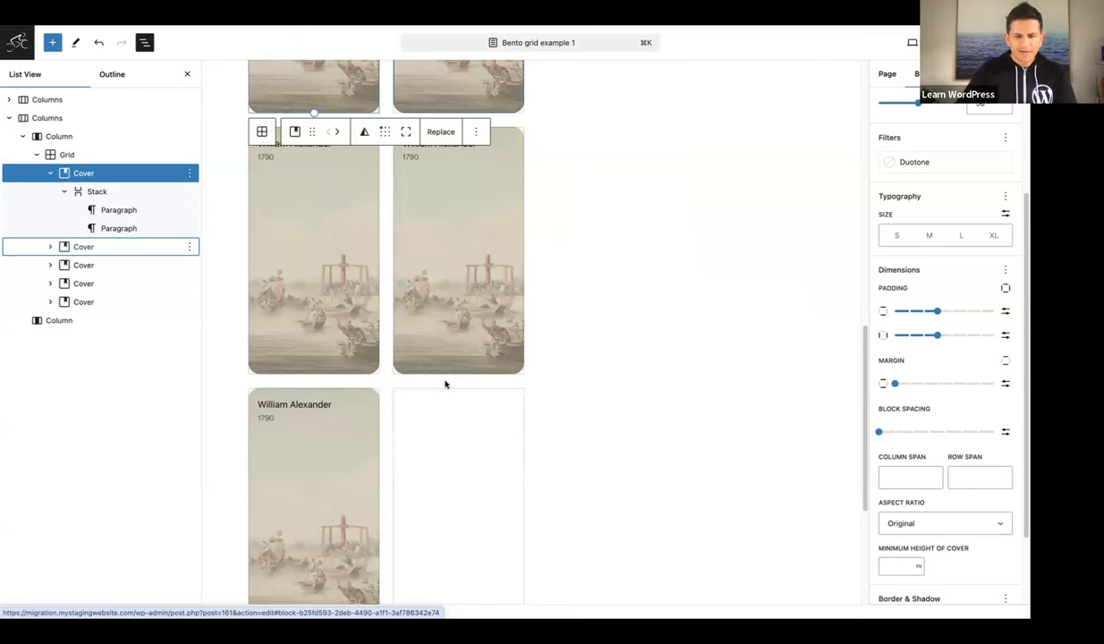
{"action": "scroll", "coordinate": [445, 383], "scroll_direction": "up", "scroll_amount": 1}
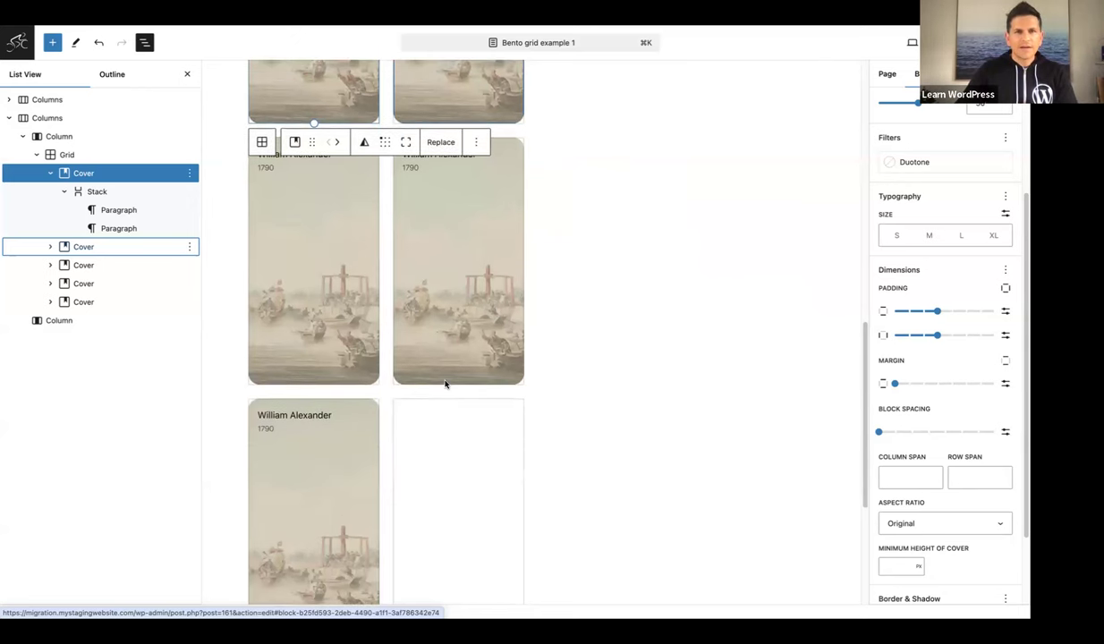
{"action": "scroll", "coordinate": [435, 355], "scroll_direction": "up", "scroll_amount": 6}
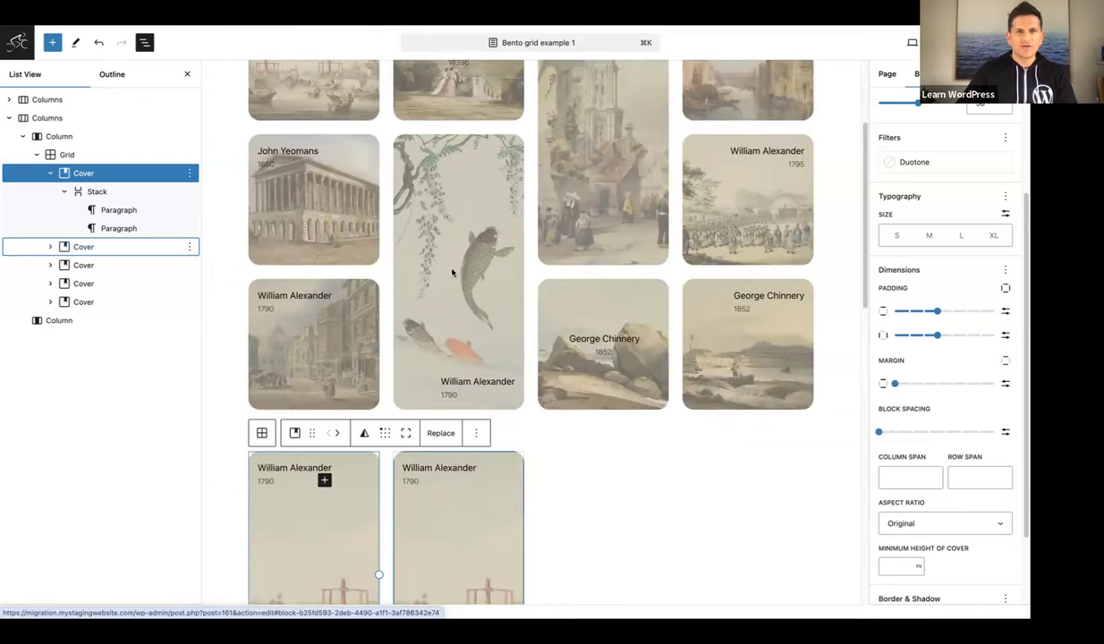
{"action": "scroll", "coordinate": [454, 286], "scroll_direction": "down", "scroll_amount": 9}
{"action": "scroll", "coordinate": [455, 322], "scroll_direction": "down", "scroll_amount": 4}
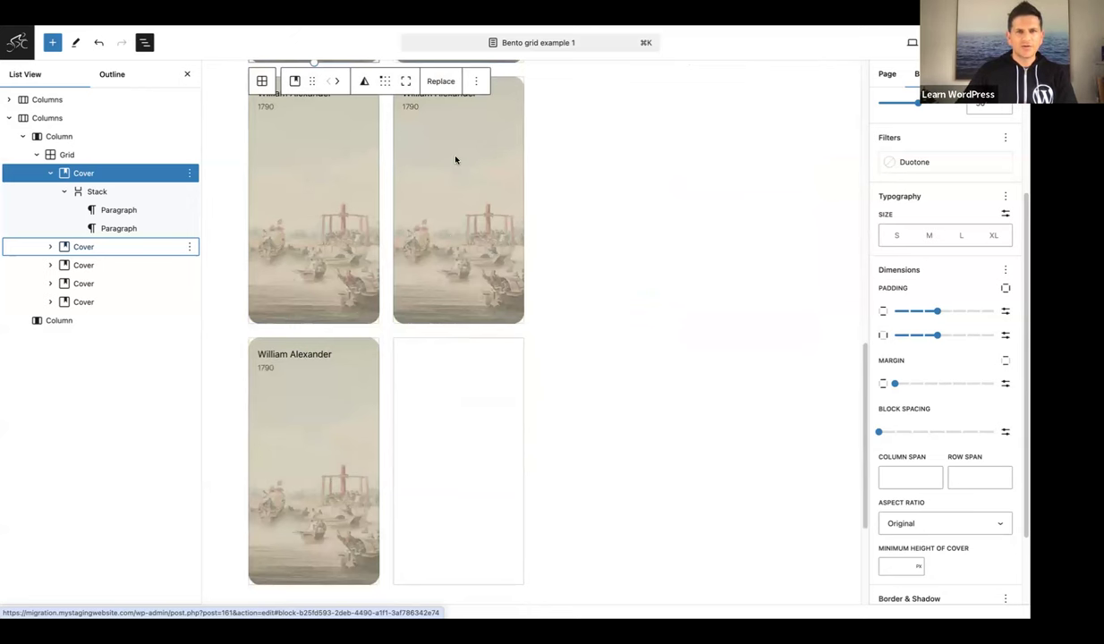
Try to stretch the fourth Cover block downward within the Grid, and undo the resize
{"action": "left_click", "coordinate": [411, 171]}
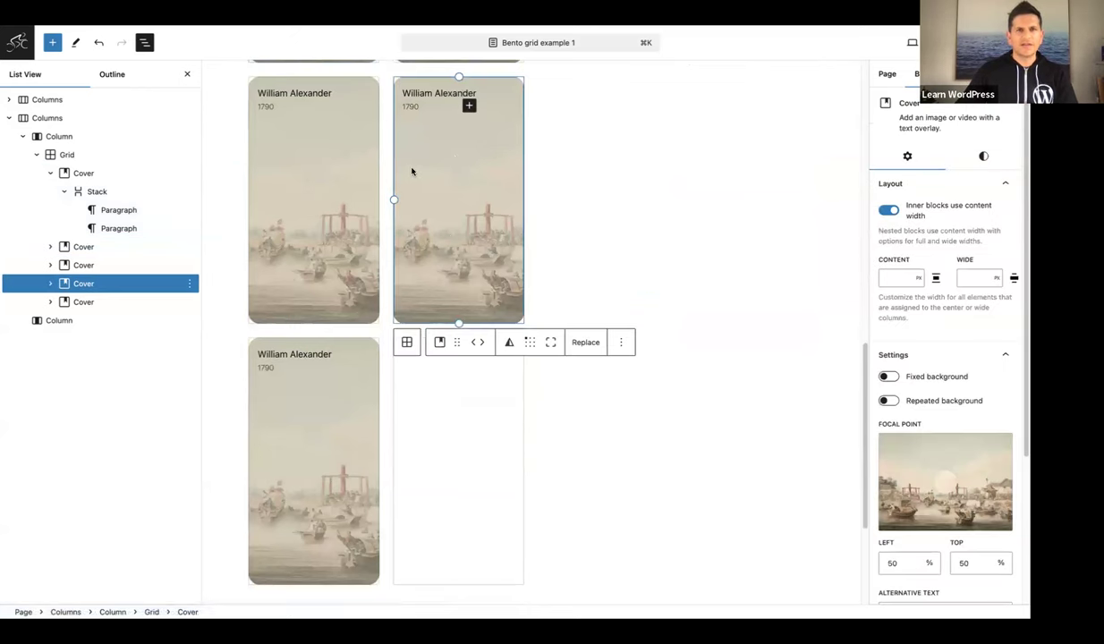
{"action": "scroll", "coordinate": [438, 267], "scroll_direction": "down", "scroll_amount": 2}
{"action": "scroll", "coordinate": [438, 271], "scroll_direction": "up", "scroll_amount": 2}
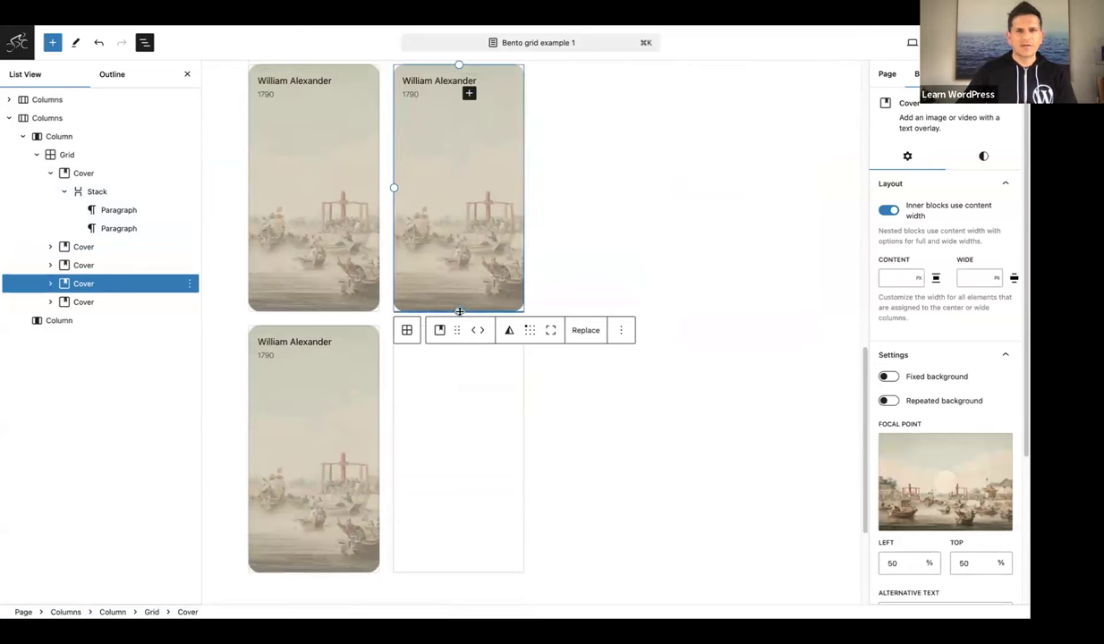
{"action": "mouse_move", "coordinate": [459, 312]}
{"action": "left_mouse_down"}
{"action": "mouse_move", "coordinate": [457, 351]}
{"action": "mouse_move", "coordinate": [458, 334]}
{"action": "left_mouse_up"}
{"action": "left_click", "coordinate": [98, 42]}
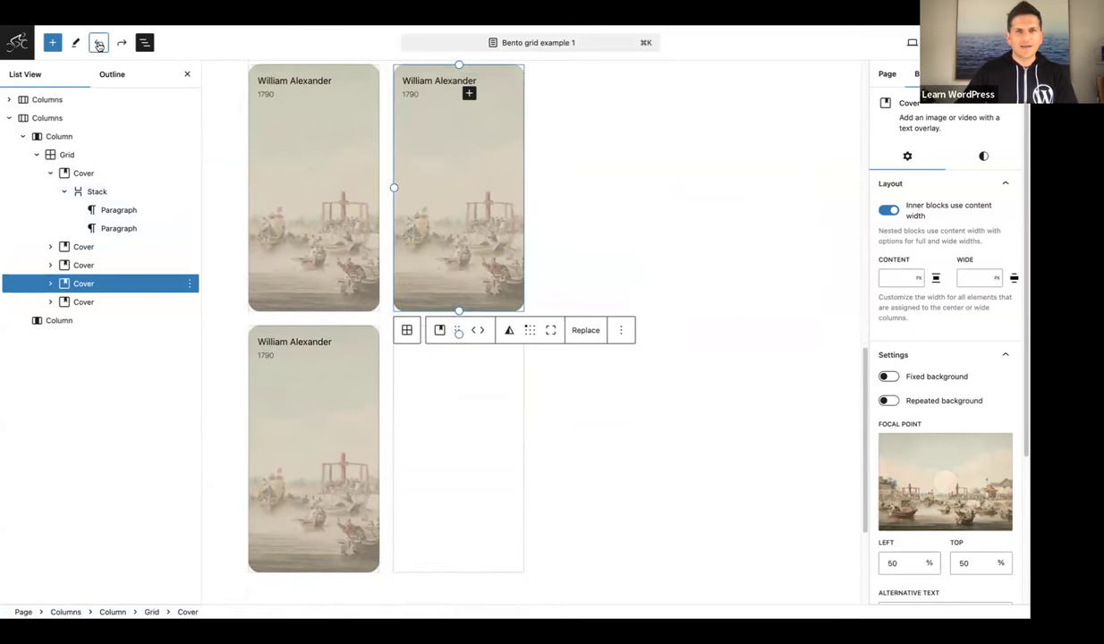
{"action": "left_click", "coordinate": [451, 253]}
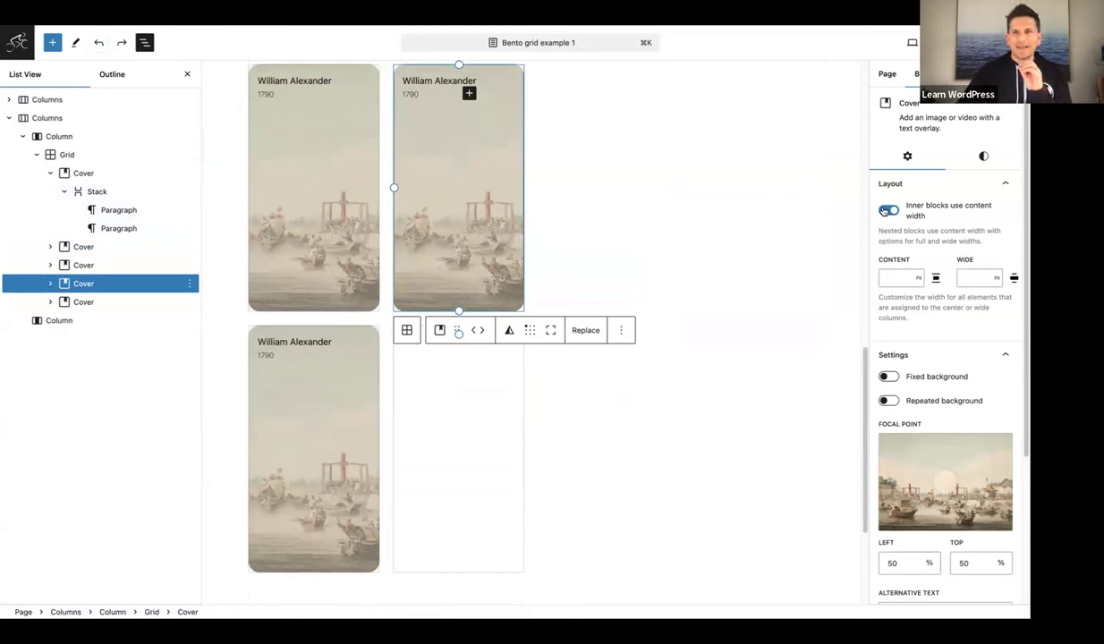
Set the row span of the fourth Cover block in the Grid to 2
{"action": "left_click", "coordinate": [993, 161]}
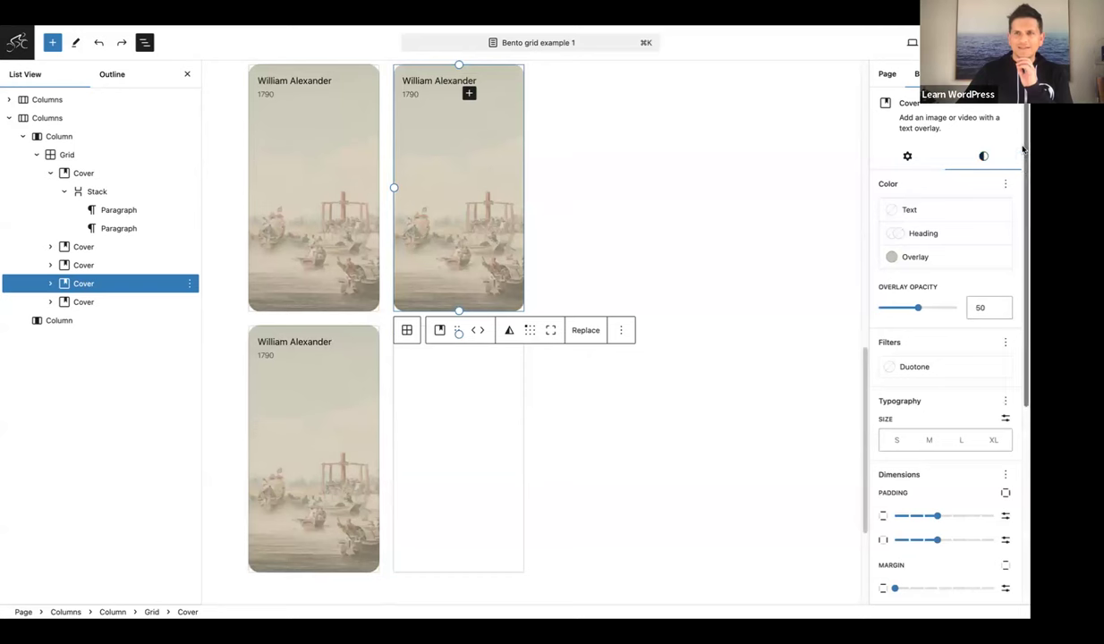
{"action": "scroll", "coordinate": [1017, 389], "scroll_direction": "down", "scroll_amount": 5}
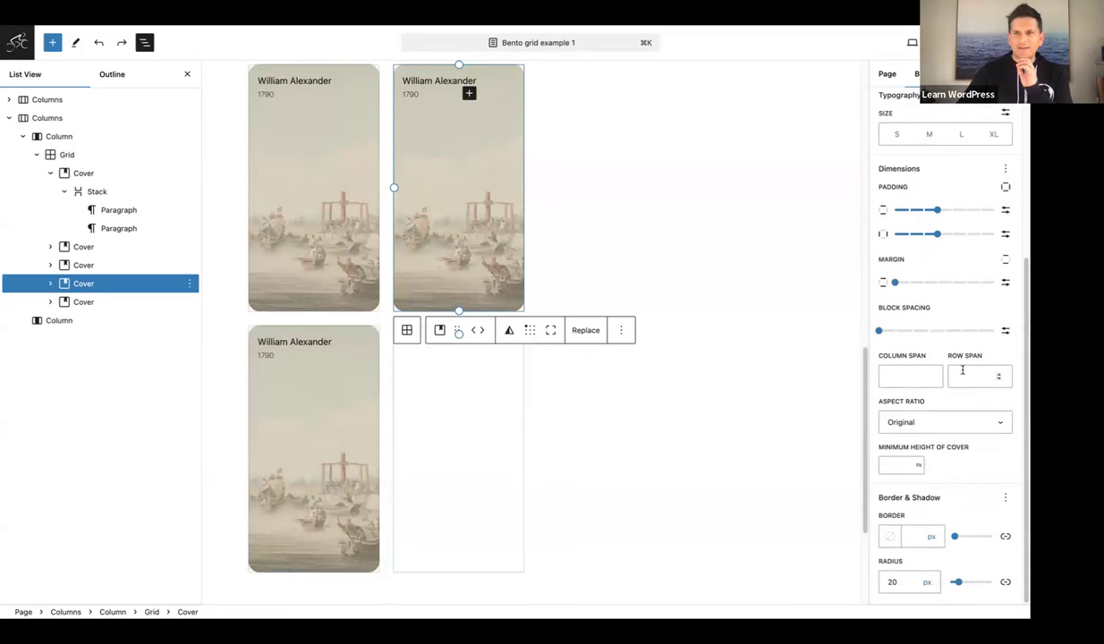
{"action": "left_click", "coordinate": [999, 377]}
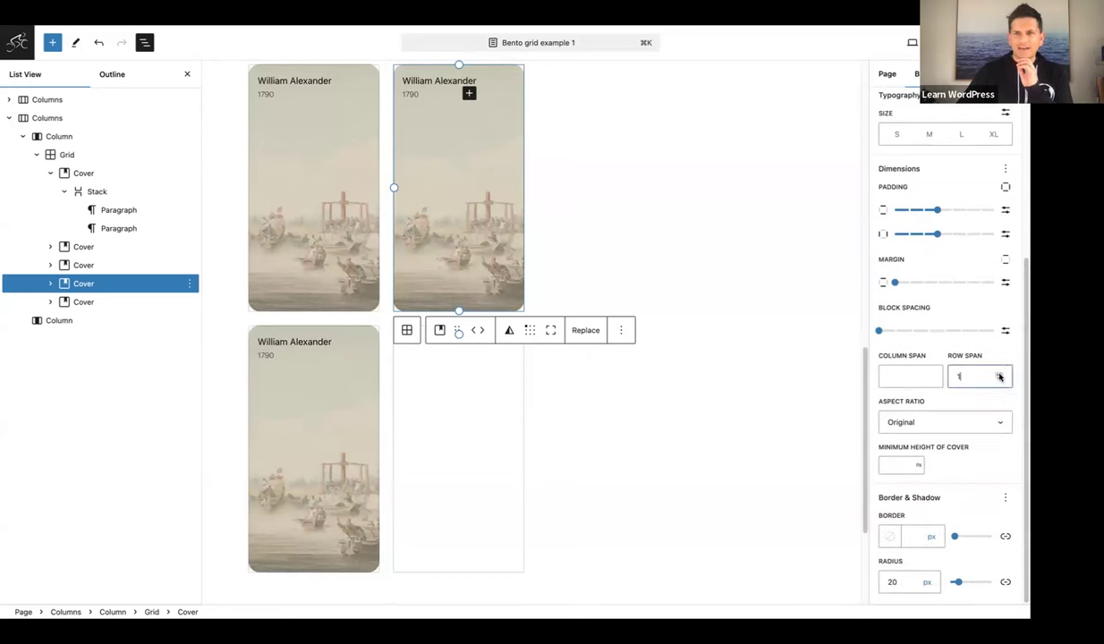
{"action": "left_click", "coordinate": [999, 377]}
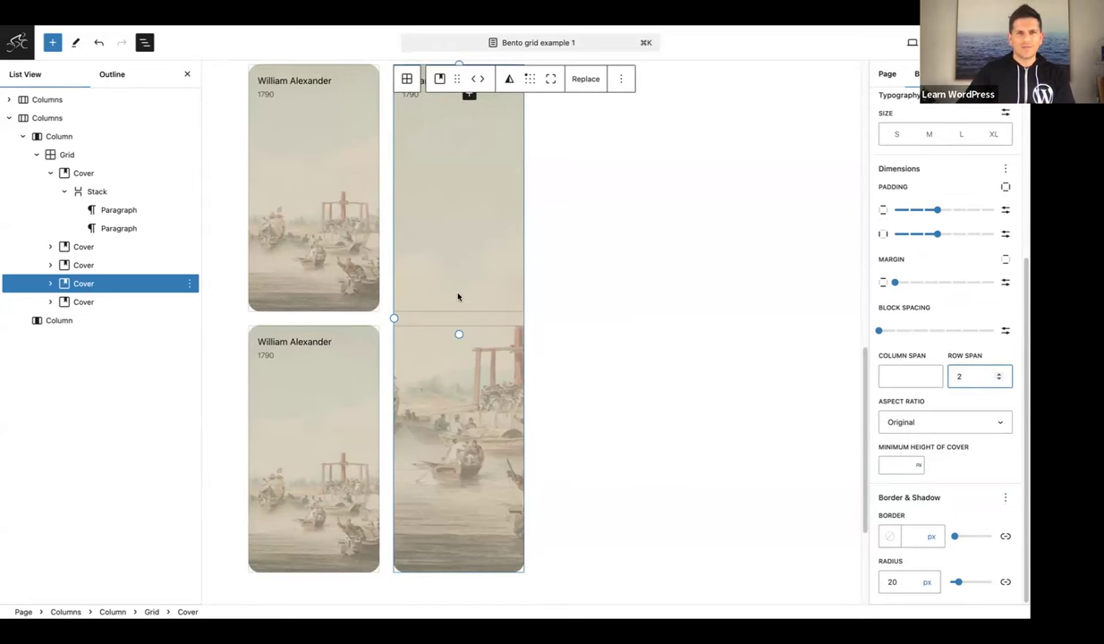
Duplicate the first Column, which holds the Grid of five Cover blocks, in the second Columns block
{"action": "scroll", "coordinate": [456, 298], "scroll_direction": "up", "scroll_amount": 2}
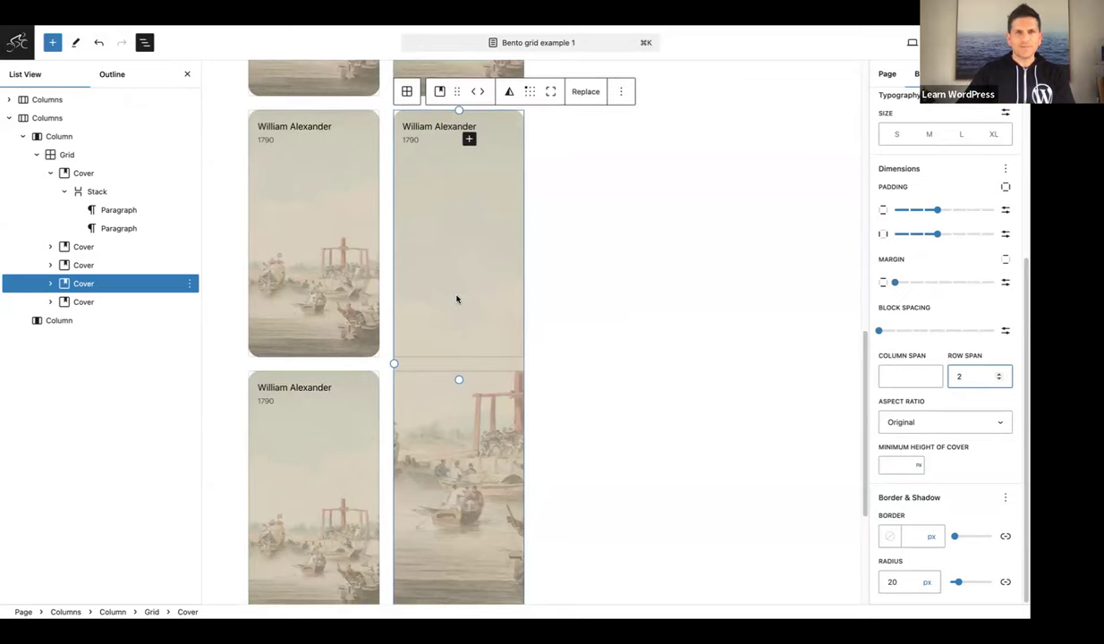
{"action": "scroll", "coordinate": [456, 298], "scroll_direction": "up", "scroll_amount": 10}
{"action": "scroll", "coordinate": [457, 297], "scroll_direction": "down", "scroll_amount": 5}
{"action": "scroll", "coordinate": [456, 299], "scroll_direction": "down", "scroll_amount": 5}
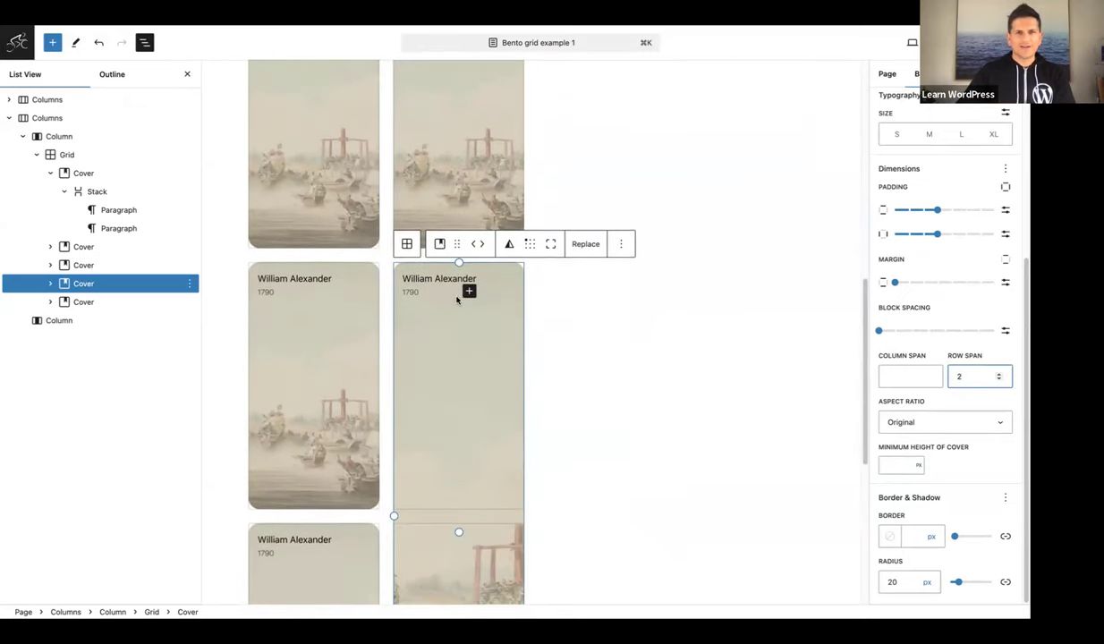
{"action": "scroll", "coordinate": [456, 300], "scroll_direction": "down", "scroll_amount": 3}
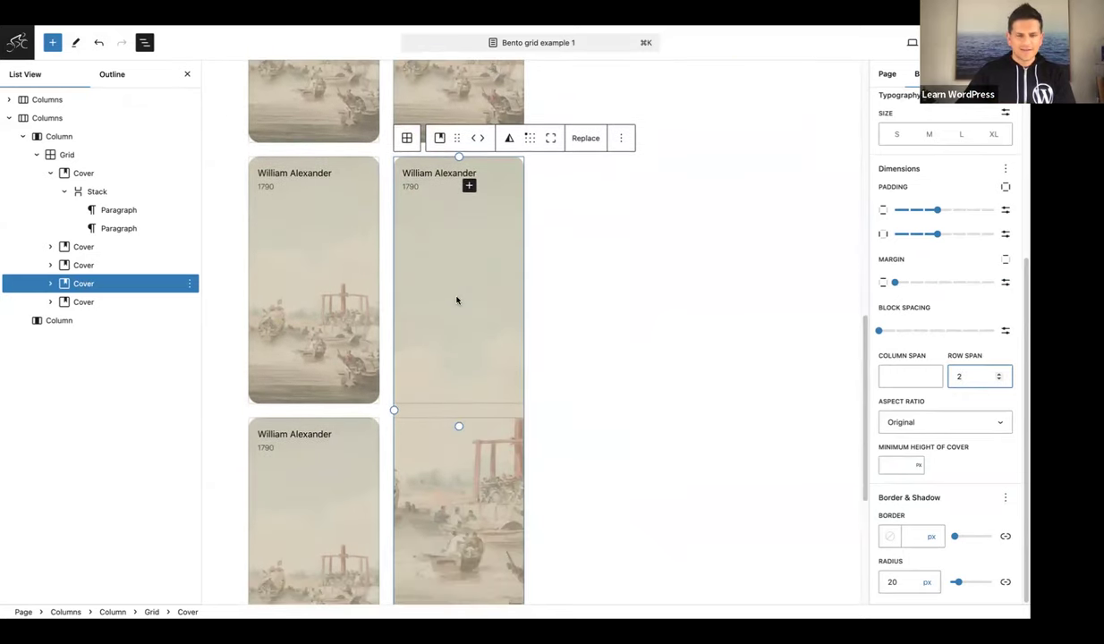
{"action": "scroll", "coordinate": [456, 300], "scroll_direction": "down", "scroll_amount": 1}
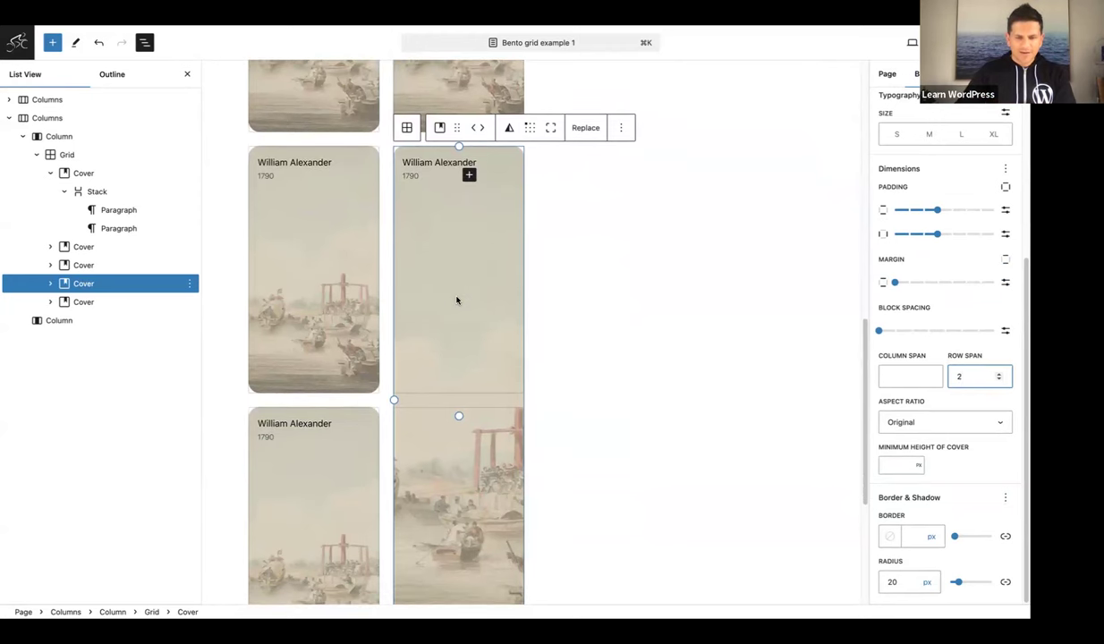
{"action": "scroll", "coordinate": [456, 299], "scroll_direction": "down", "scroll_amount": 1}
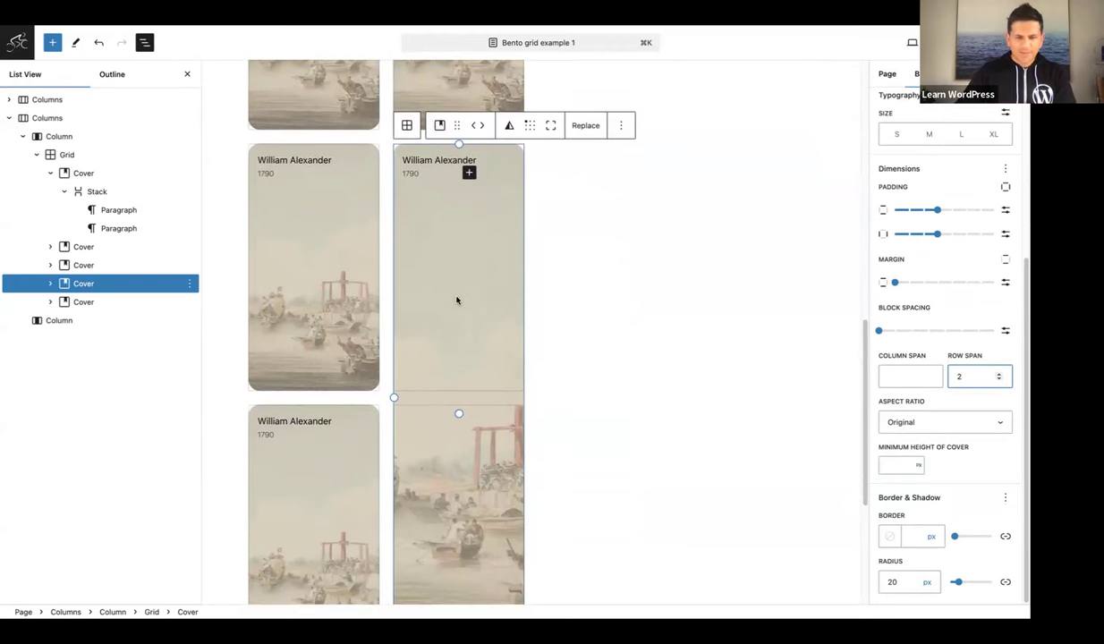
{"action": "left_click", "coordinate": [43, 119]}
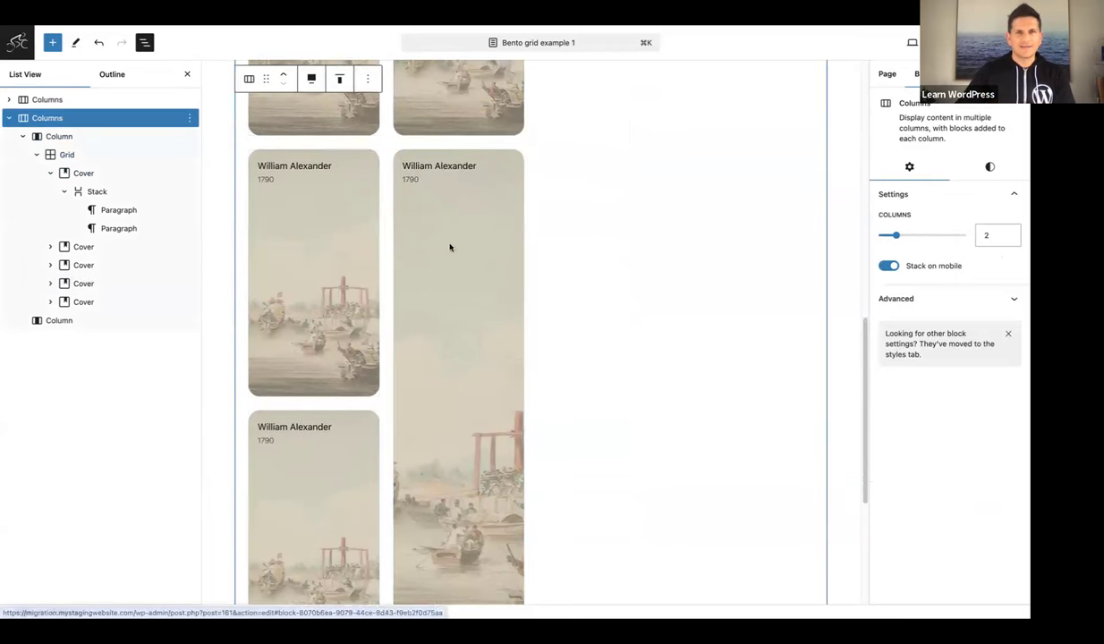
{"action": "left_click", "coordinate": [64, 138]}
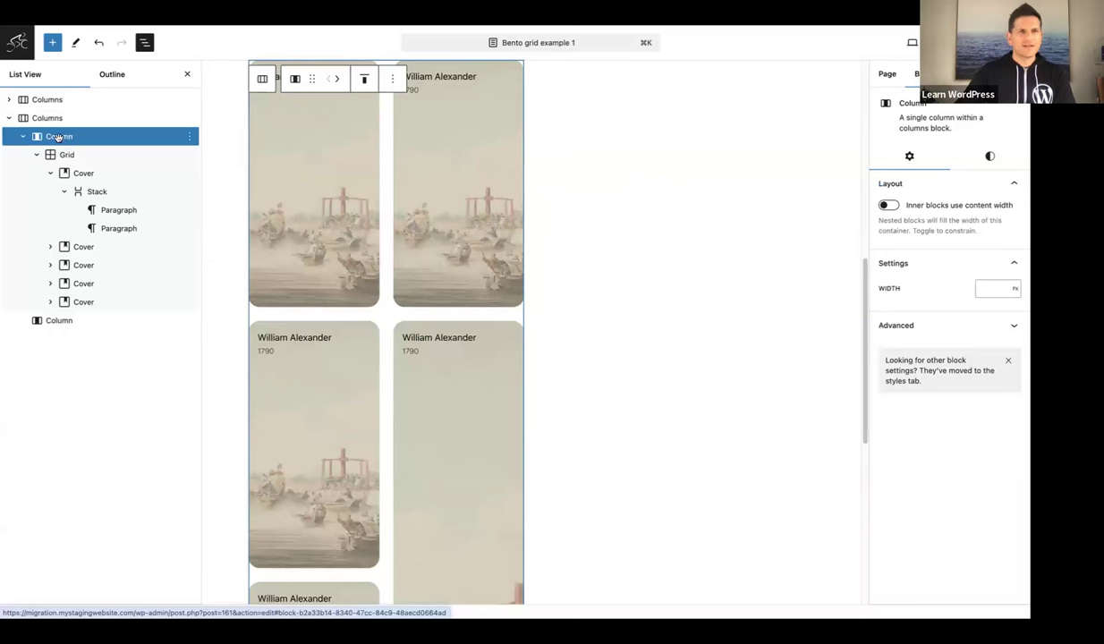
{"action": "left_click", "coordinate": [188, 136]}
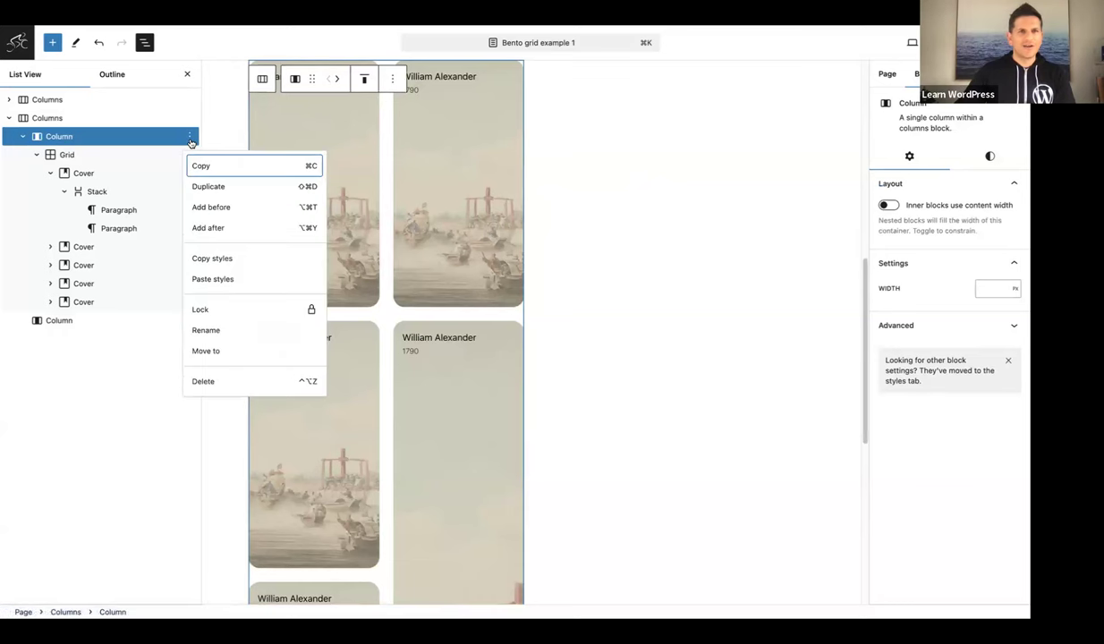
{"action": "left_click", "coordinate": [210, 189]}
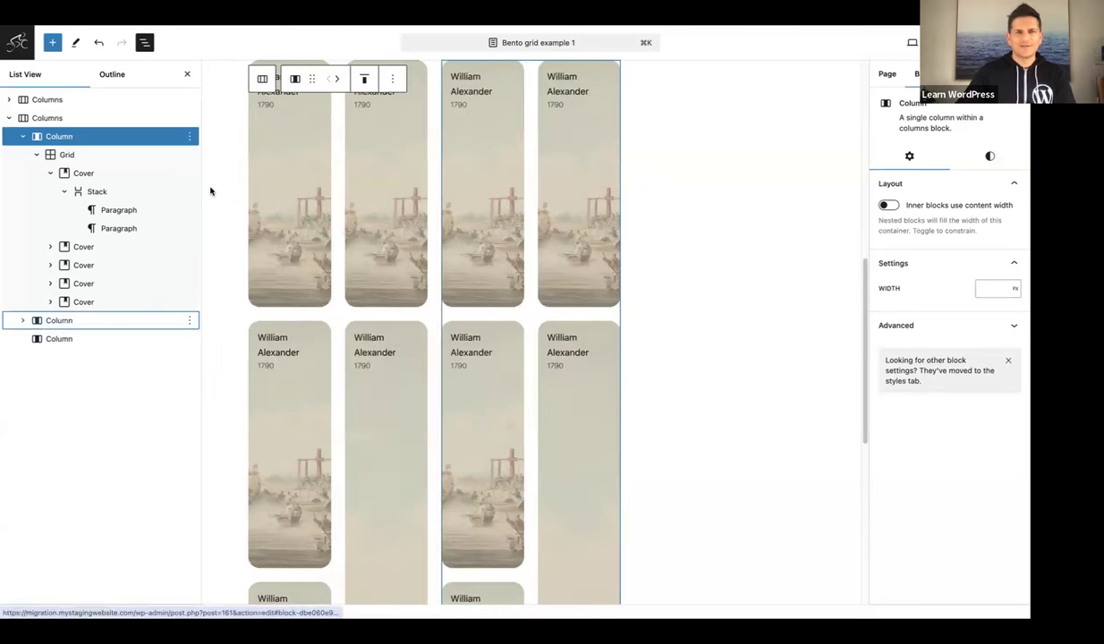
Delete the empty last Column from the second Columns block
{"action": "left_click", "coordinate": [59, 339]}
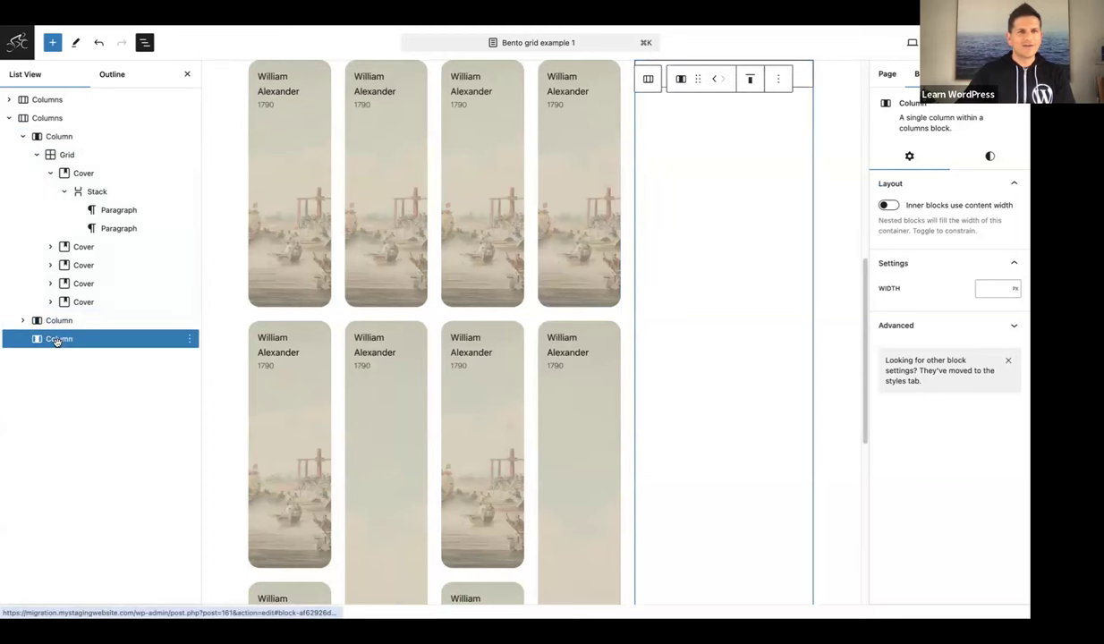
{"action": "left_click", "coordinate": [189, 339]}
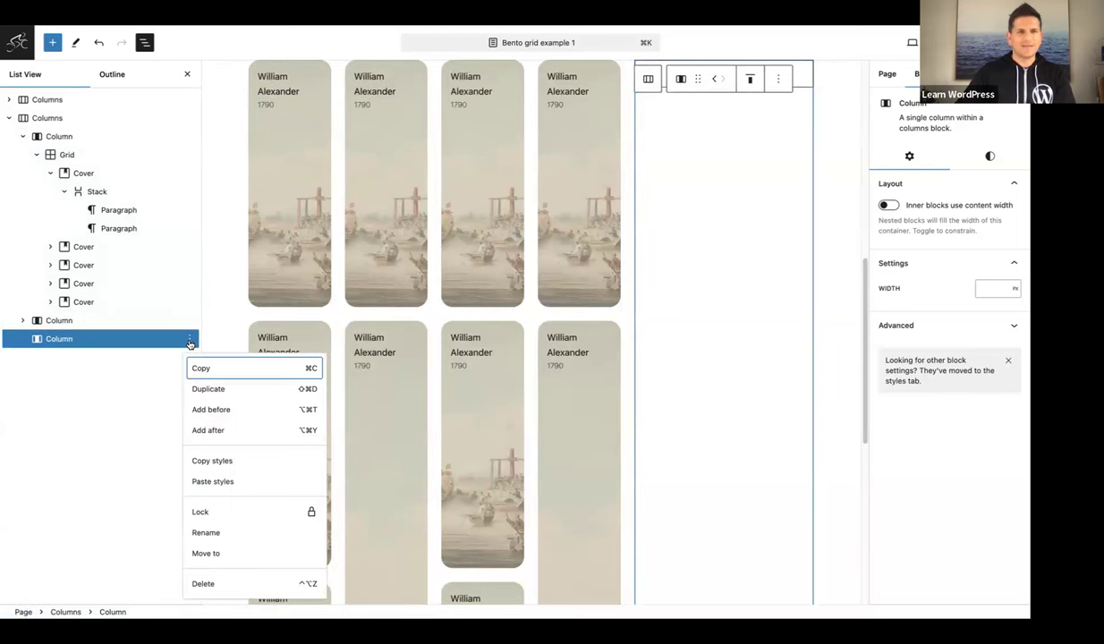
{"action": "left_click", "coordinate": [202, 583]}
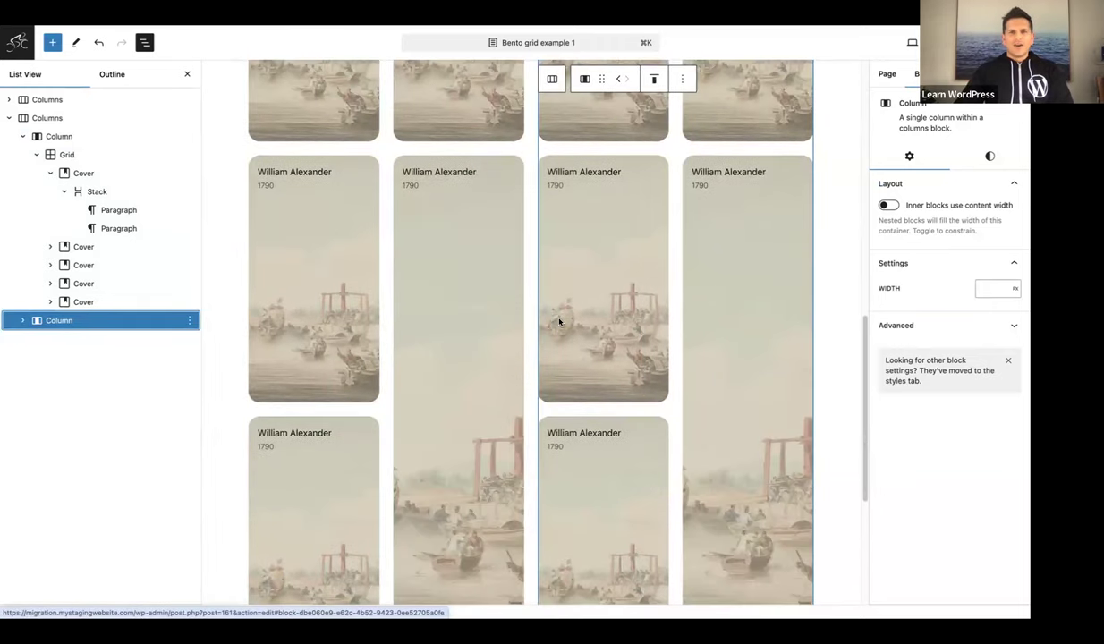
Move the Cover block spanning two rows to the first position in the second Column's Grid, matching the finished bento grid above
{"action": "scroll", "coordinate": [559, 323], "scroll_direction": "down", "scroll_amount": 2}
{"action": "scroll", "coordinate": [560, 323], "scroll_direction": "up", "scroll_amount": 2}
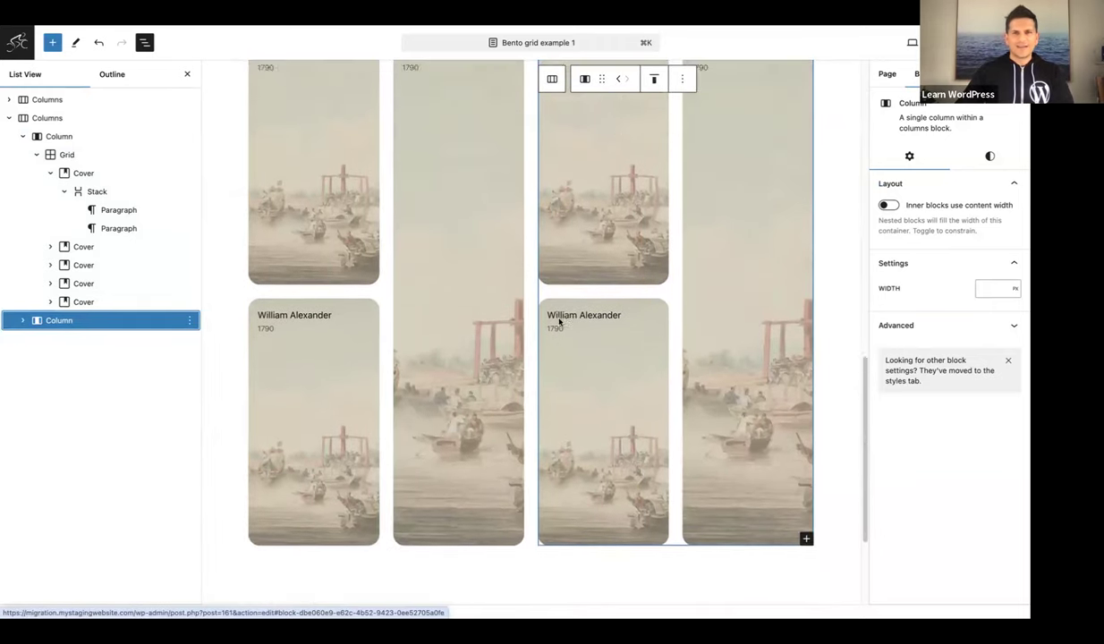
{"action": "scroll", "coordinate": [560, 322], "scroll_direction": "down", "scroll_amount": 2}
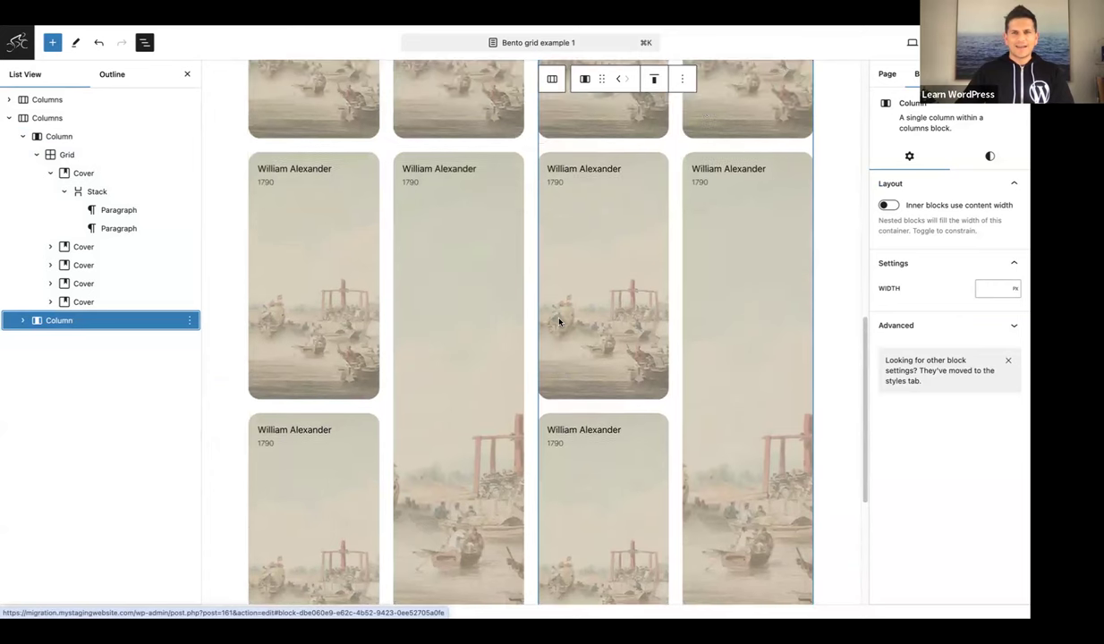
{"action": "left_click", "coordinate": [733, 289]}
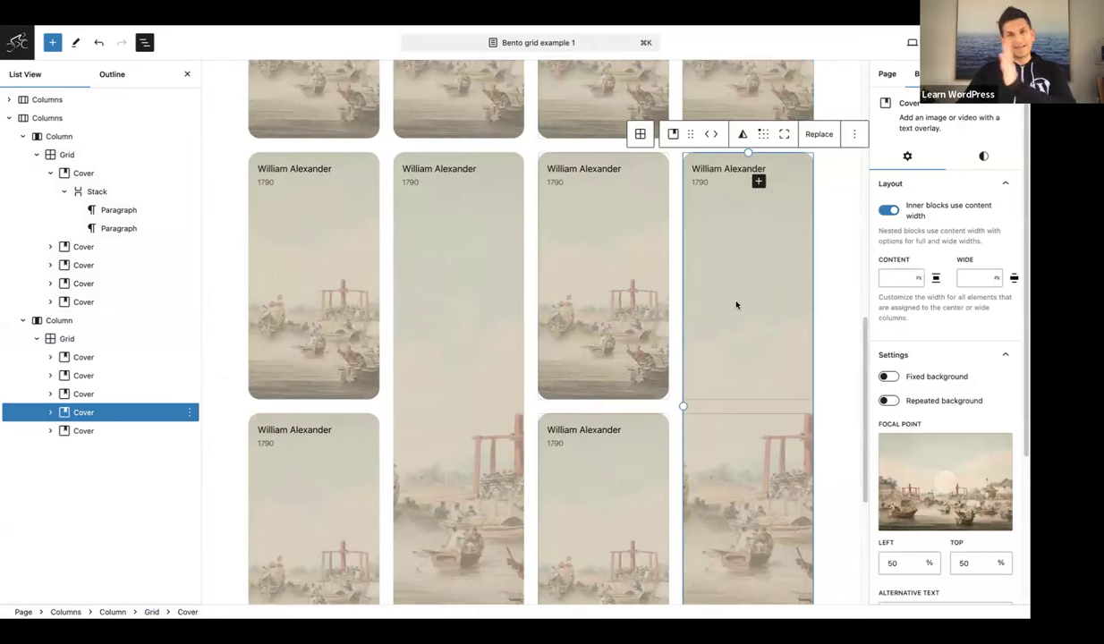
{"action": "scroll", "coordinate": [733, 305], "scroll_direction": "up", "scroll_amount": 6}
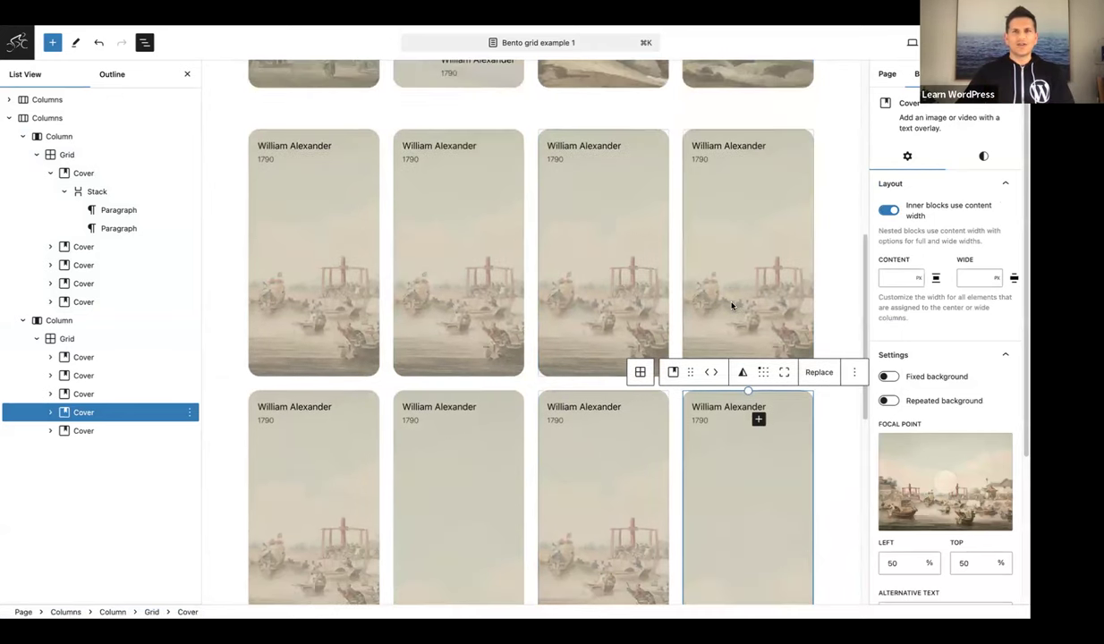
{"action": "scroll", "coordinate": [731, 305], "scroll_direction": "up", "scroll_amount": 6}
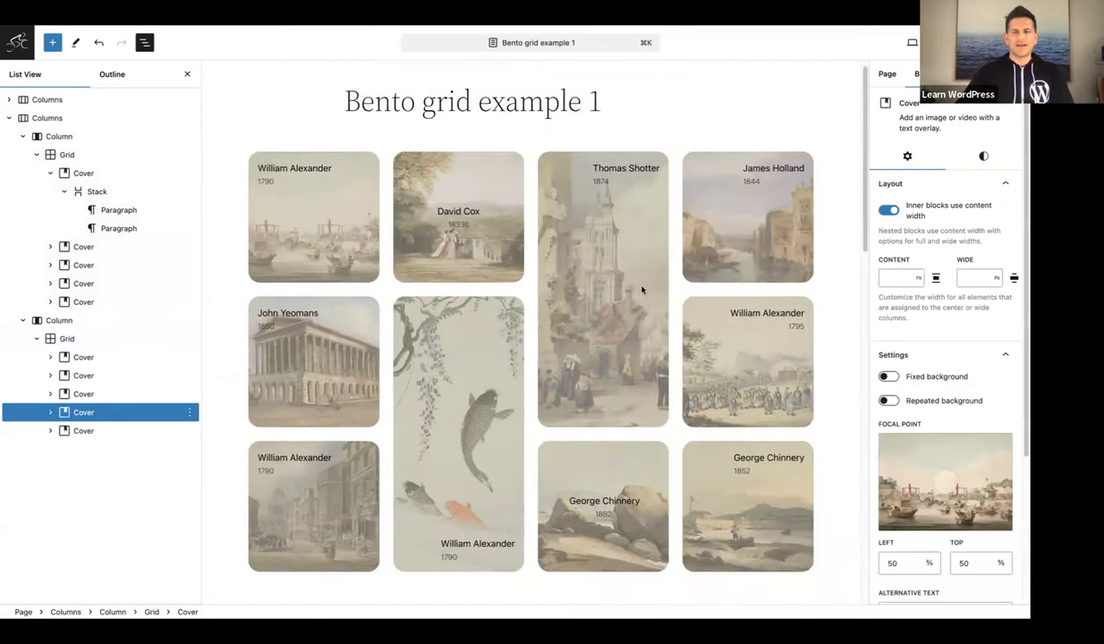
{"action": "scroll", "coordinate": [642, 290], "scroll_direction": "down", "scroll_amount": 12}
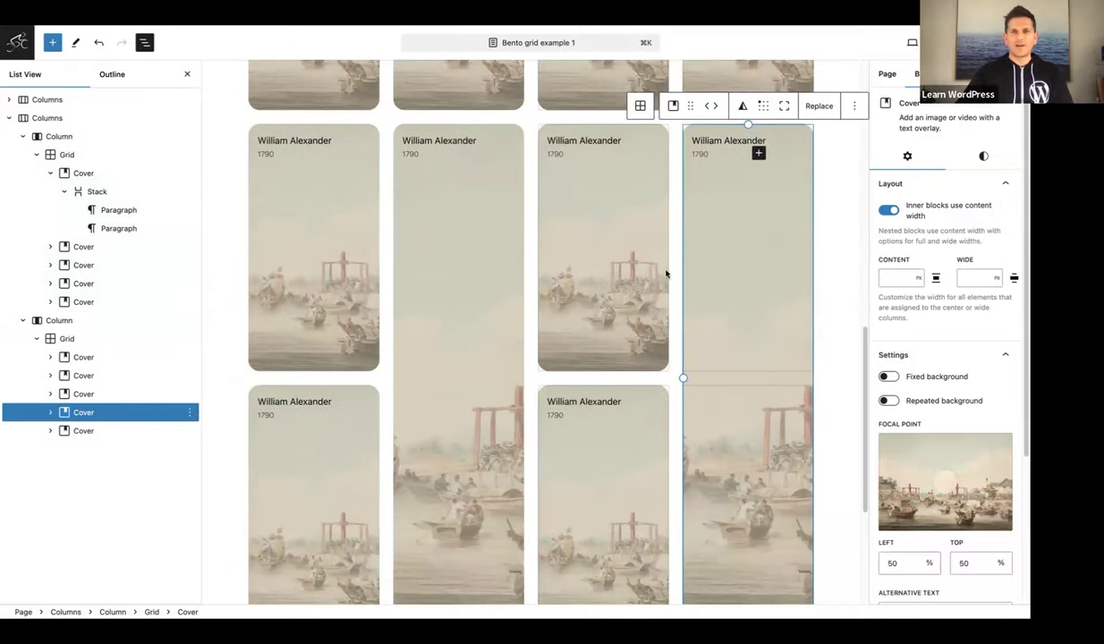
{"action": "left_click", "coordinate": [708, 107]}
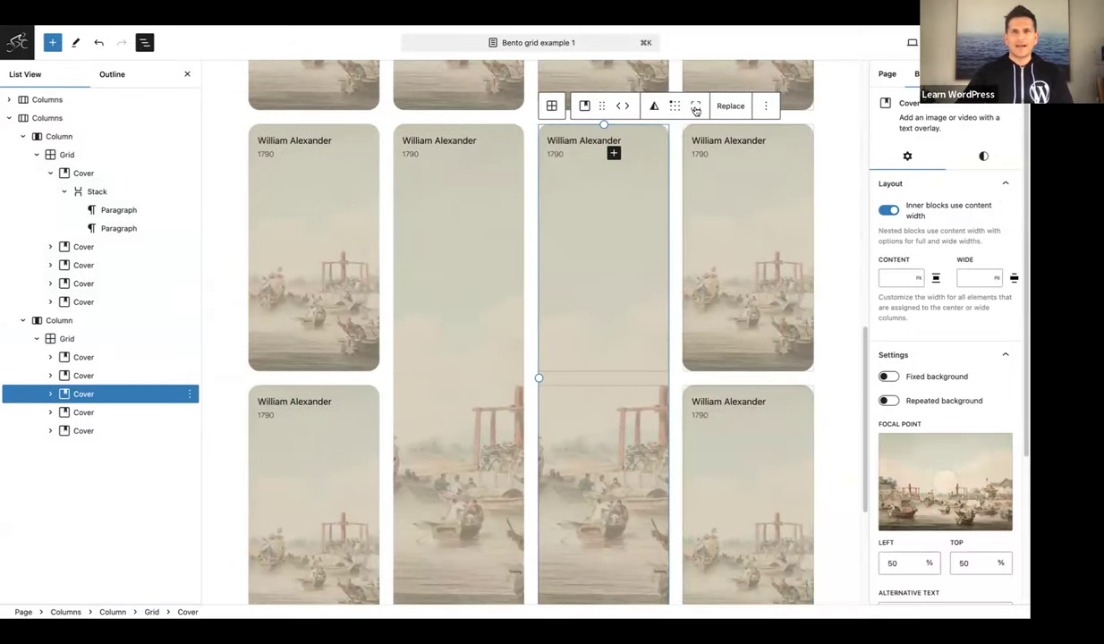
{"action": "left_click", "coordinate": [619, 108]}
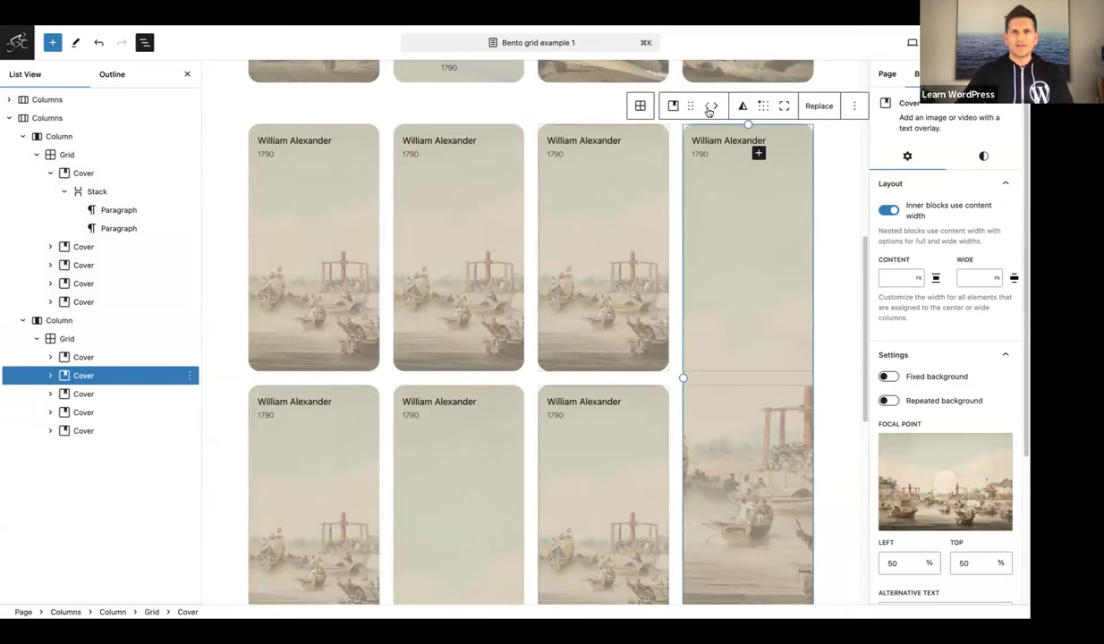
{"action": "left_click", "coordinate": [706, 107]}
{"action": "scroll", "coordinate": [661, 365], "scroll_direction": "down", "scroll_amount": 3}
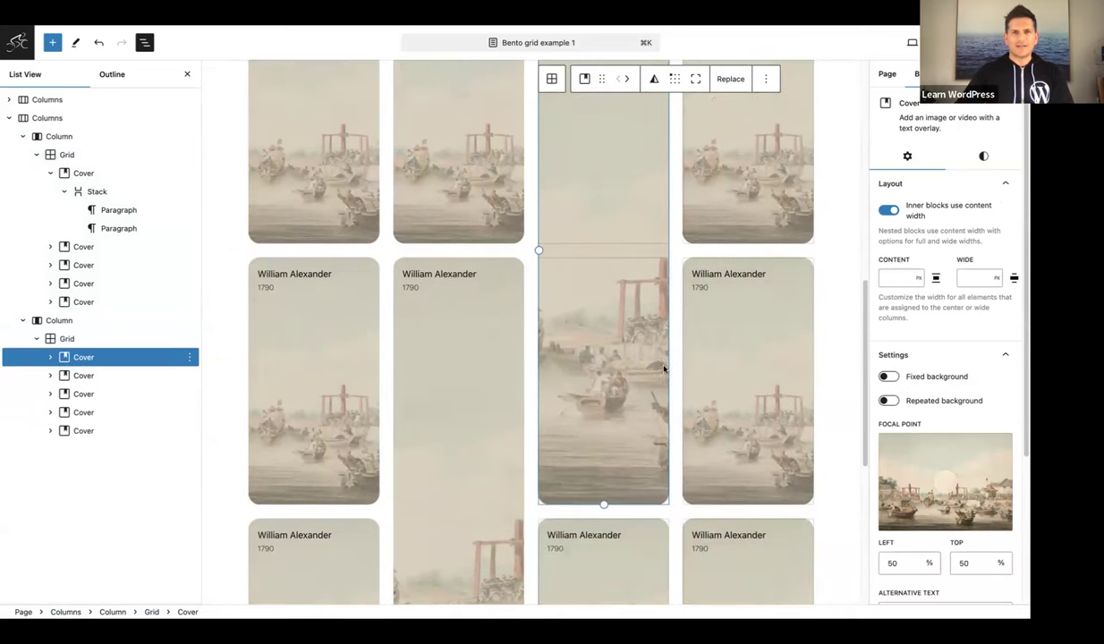
{"action": "scroll", "coordinate": [707, 370], "scroll_direction": "down", "scroll_amount": 4}
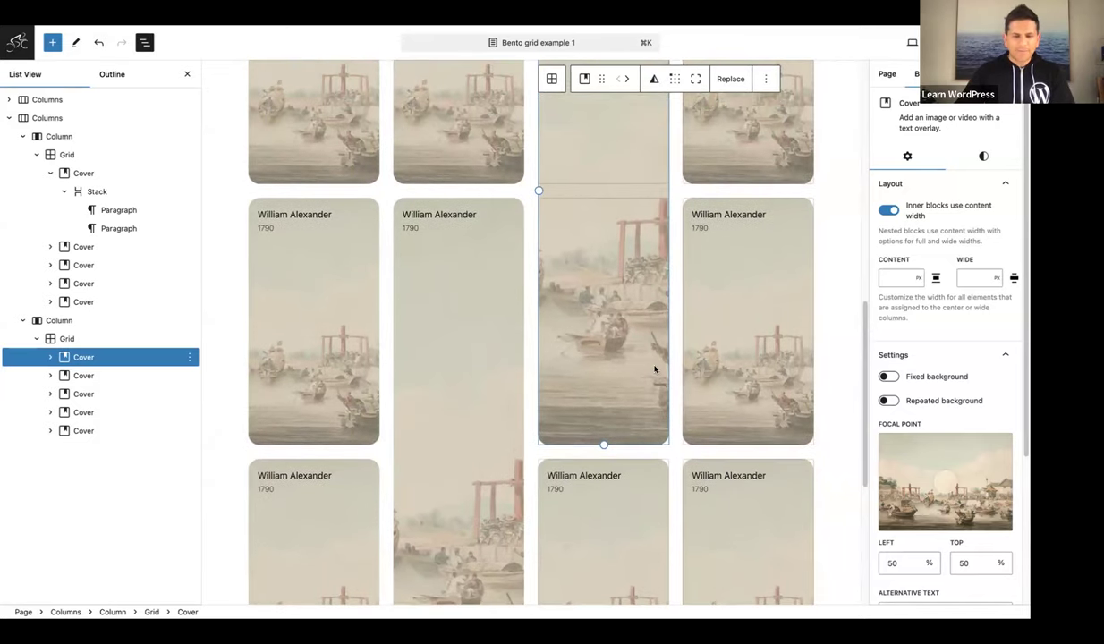
{"action": "scroll", "coordinate": [655, 368], "scroll_direction": "up", "scroll_amount": 3}
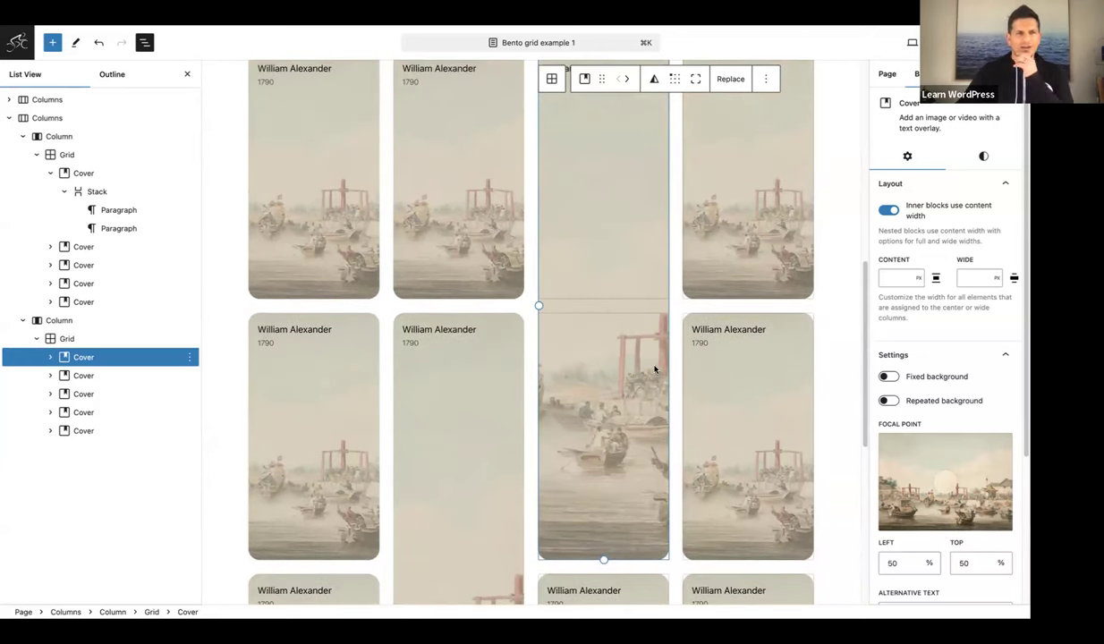
{"action": "scroll", "coordinate": [617, 371], "scroll_direction": "up", "scroll_amount": 5}
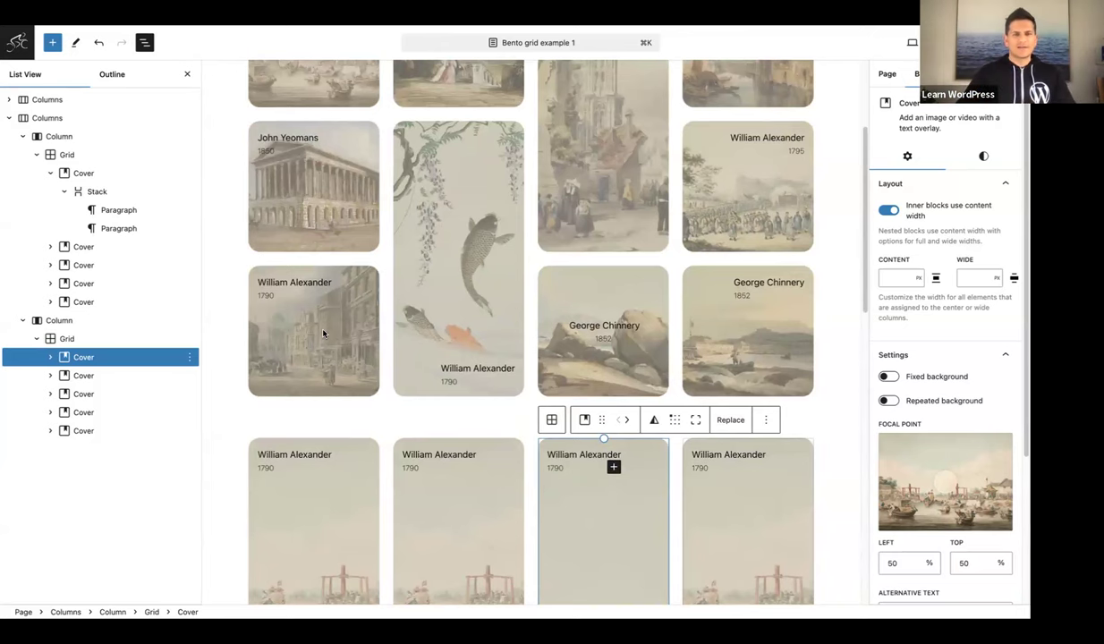
{"action": "scroll", "coordinate": [323, 333], "scroll_direction": "down", "scroll_amount": 5}
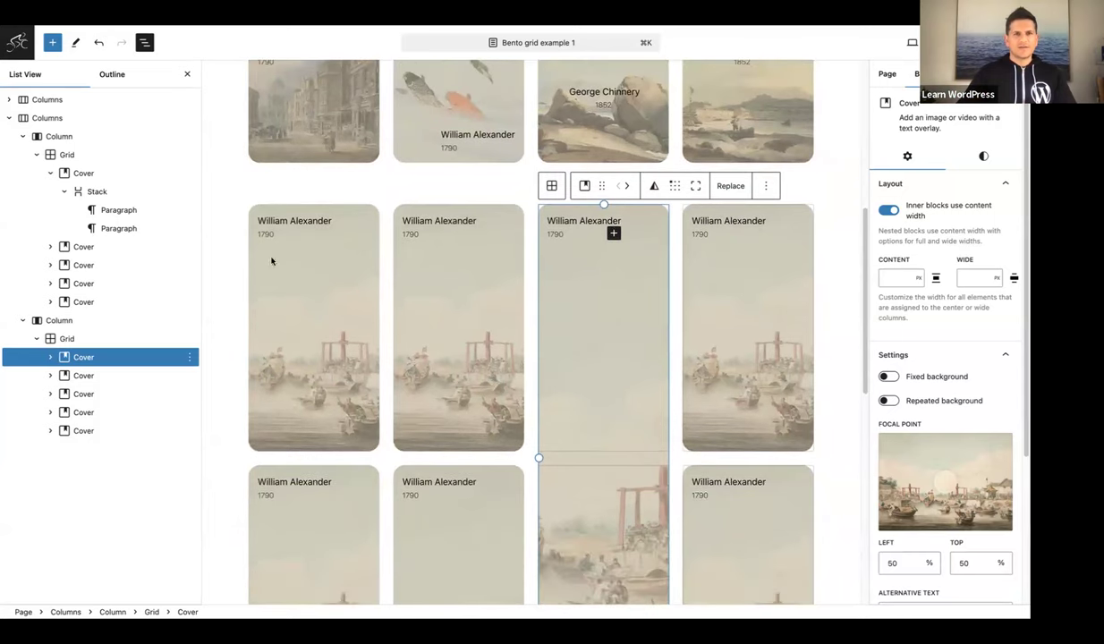
{"action": "left_click", "coordinate": [259, 210]}
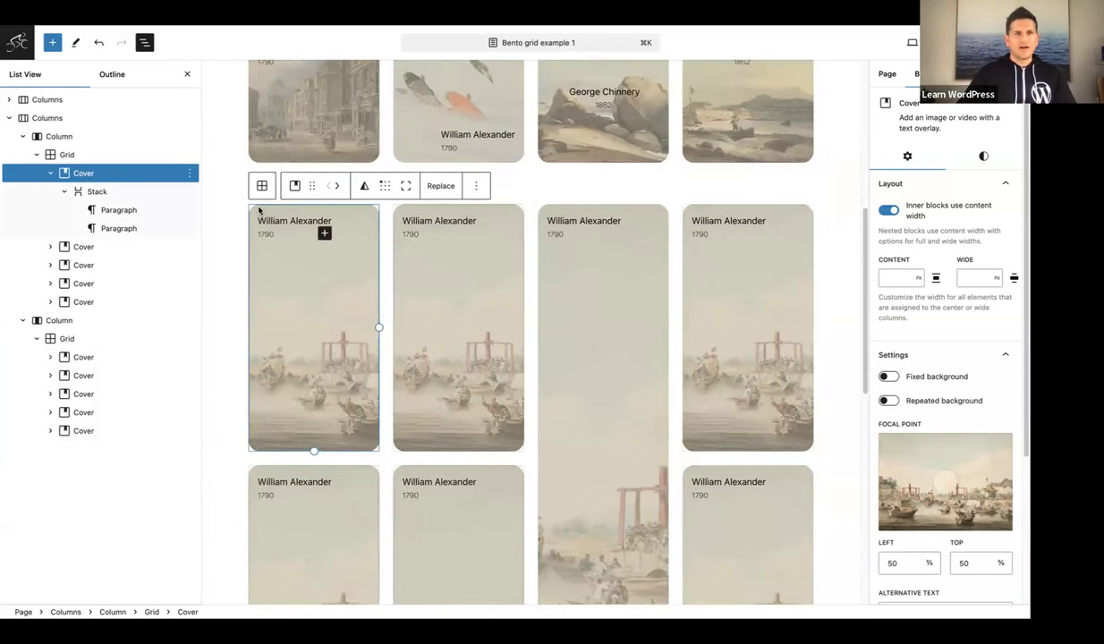
{"action": "left_click", "coordinate": [83, 303], "text": "shift"}
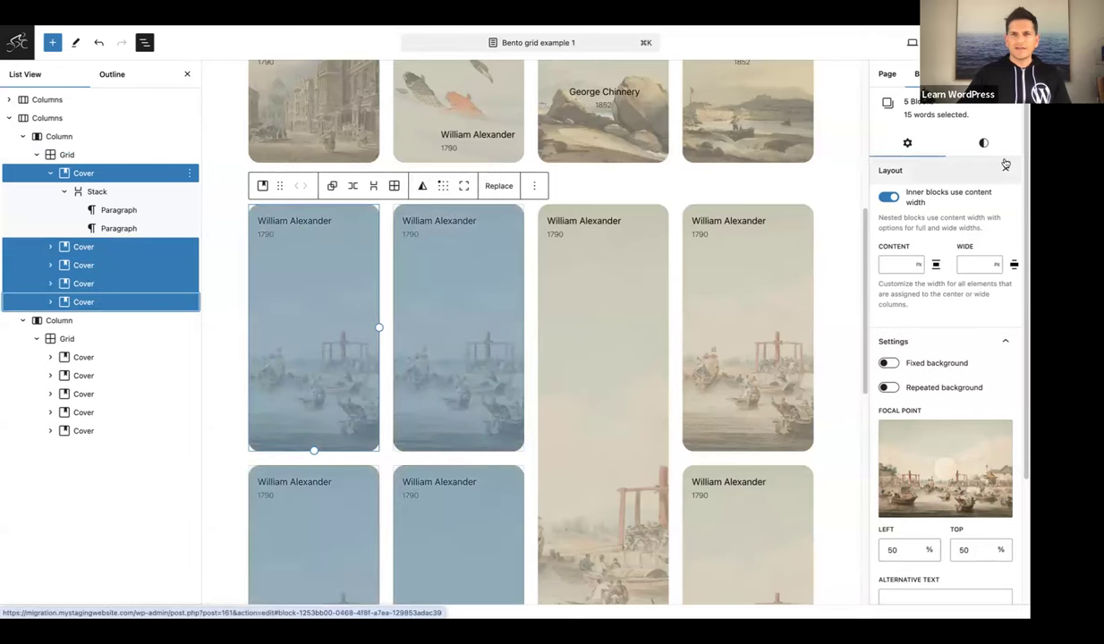
{"action": "left_click_drag", "start_coordinate": [383, 324], "coordinate": [469, 369]}
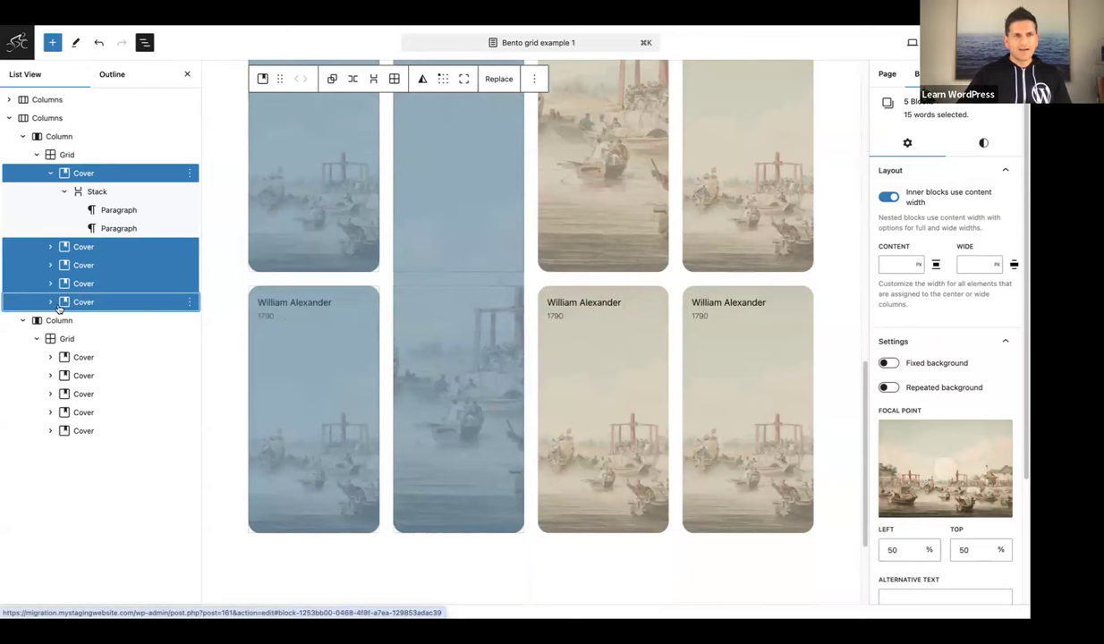
{"action": "left_click", "coordinate": [78, 173]}
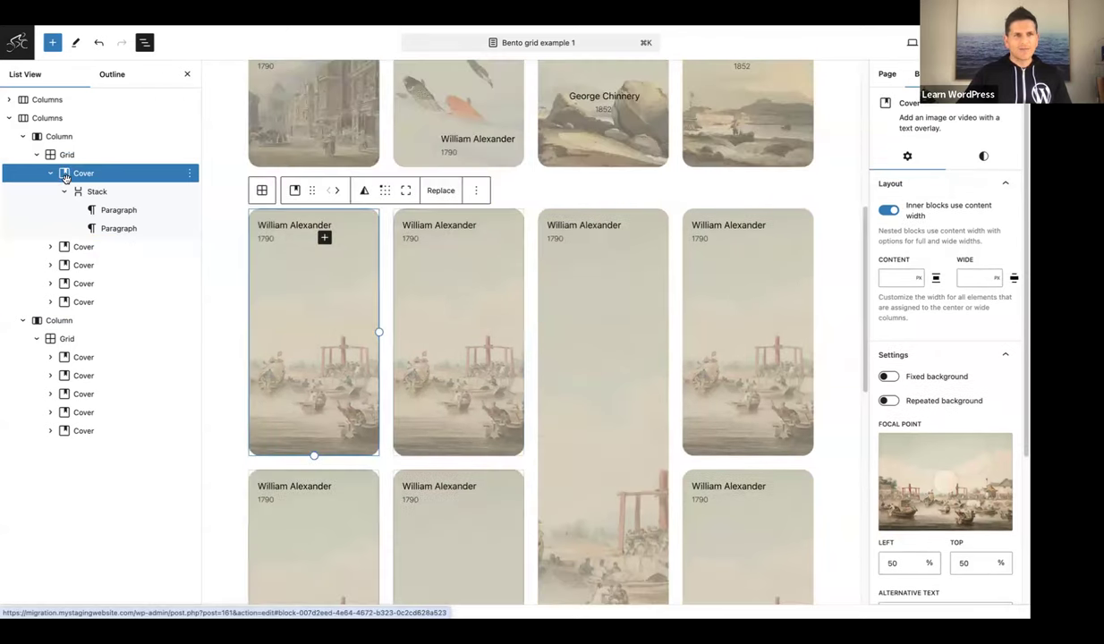
{"action": "left_click", "coordinate": [85, 284], "text": "shift"}
{"action": "scroll", "coordinate": [314, 319], "scroll_direction": "down", "scroll_amount": 3}
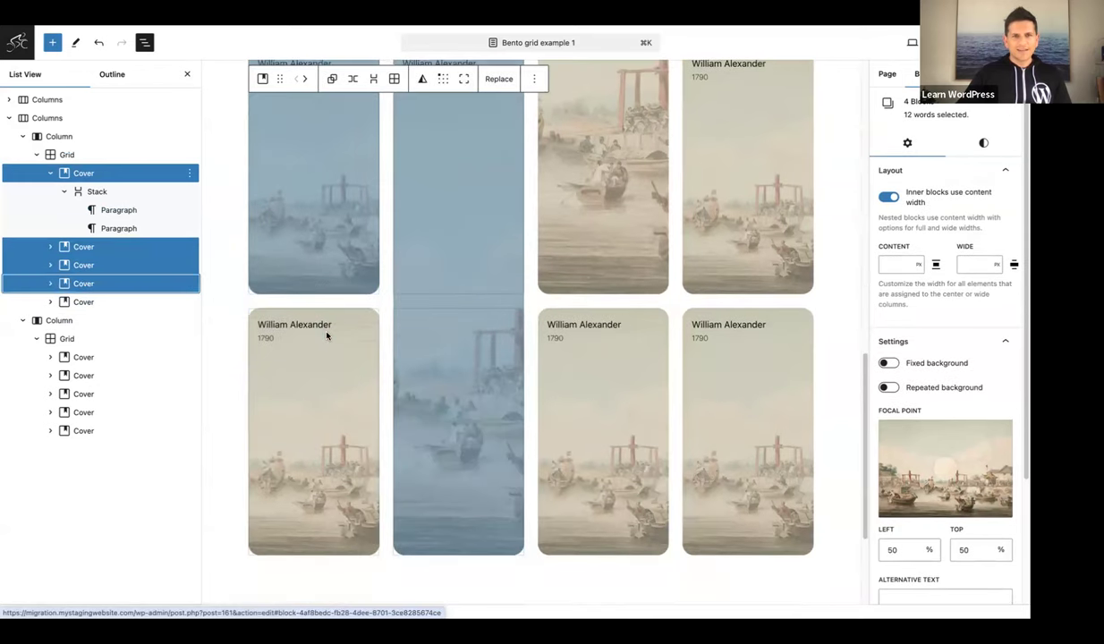
Set the aspect ratio of the first three Cover blocks in the first Column's Grid to Square - 1:1 together
{"action": "left_click", "coordinate": [82, 173]}
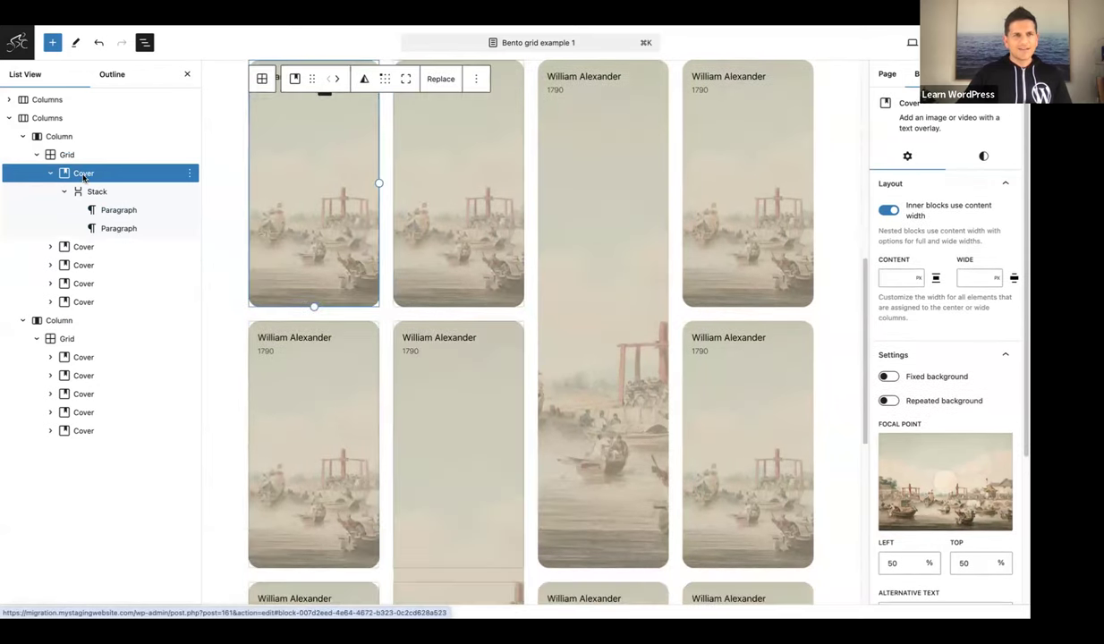
{"action": "left_click", "coordinate": [87, 266], "text": "shift"}
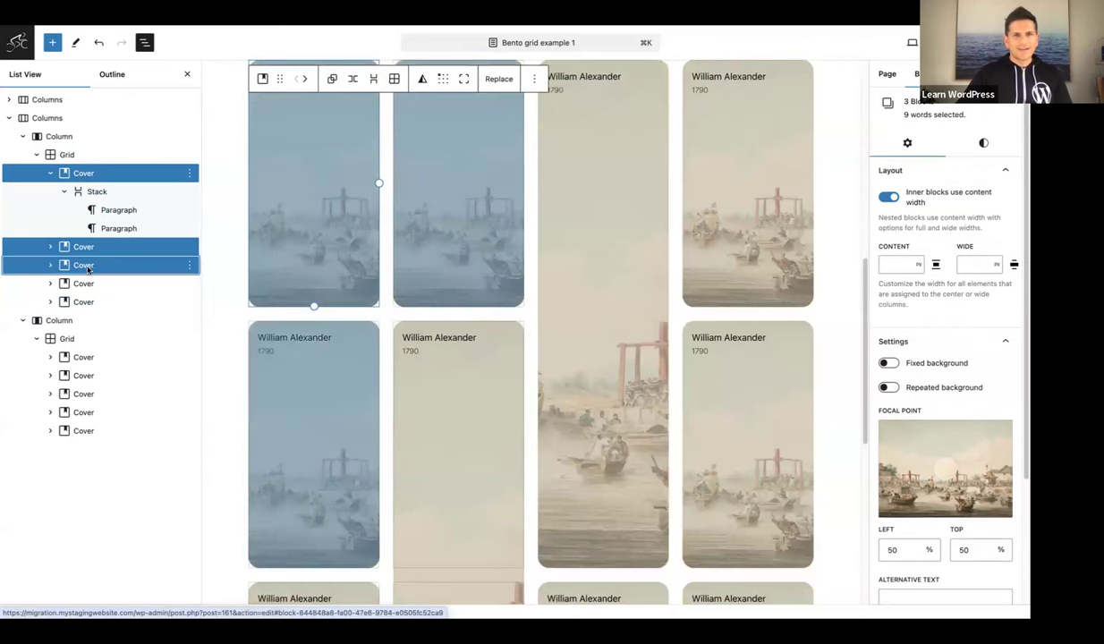
{"action": "left_click", "coordinate": [1000, 150]}
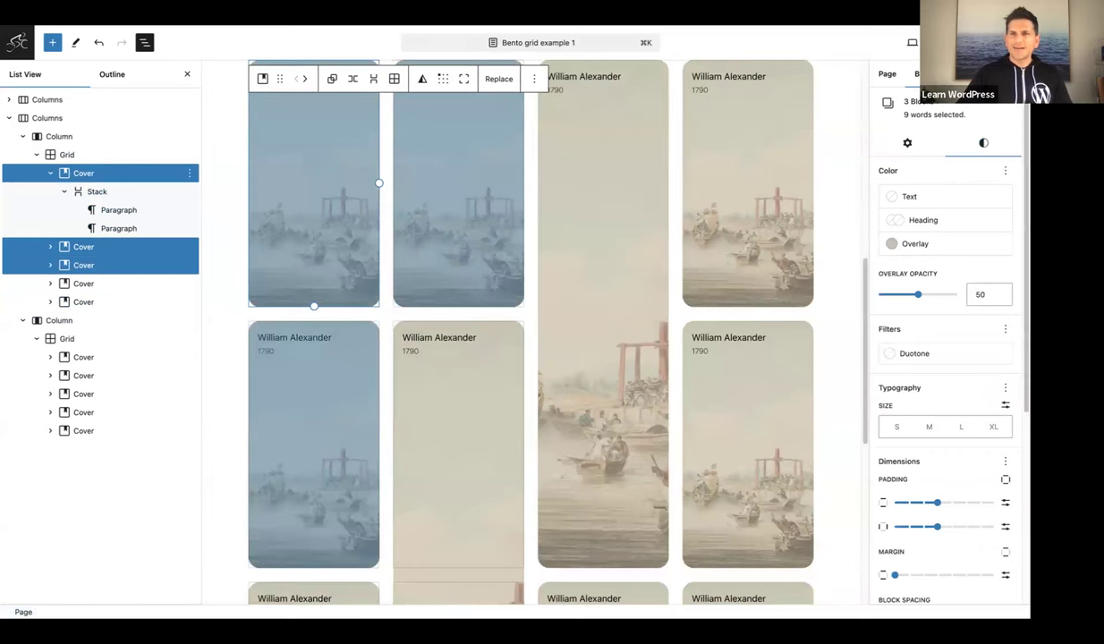
{"action": "scroll", "coordinate": [945, 358], "scroll_direction": "down", "scroll_amount": 5}
{"action": "scroll", "coordinate": [945, 358], "scroll_direction": "down", "scroll_amount": 2}
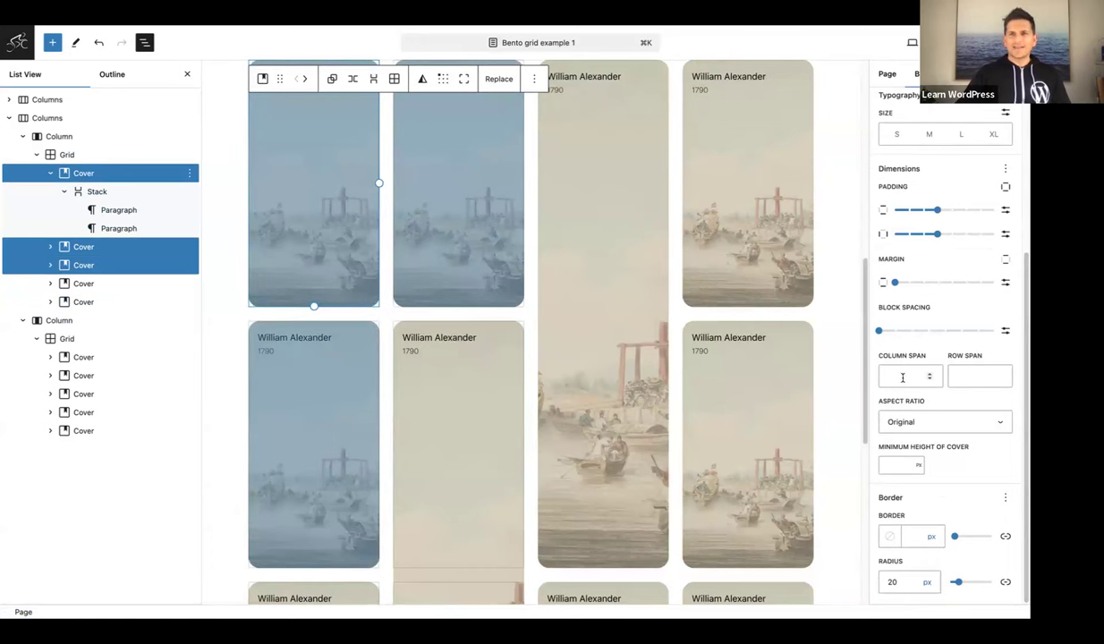
{"action": "left_click", "coordinate": [908, 425]}
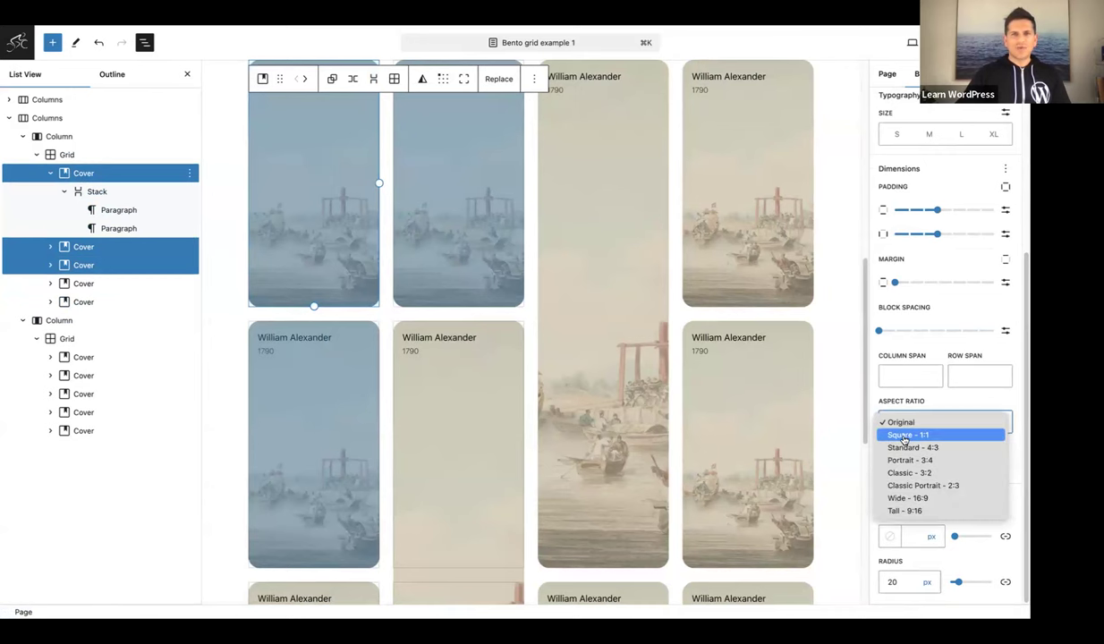
{"action": "left_click", "coordinate": [905, 435]}
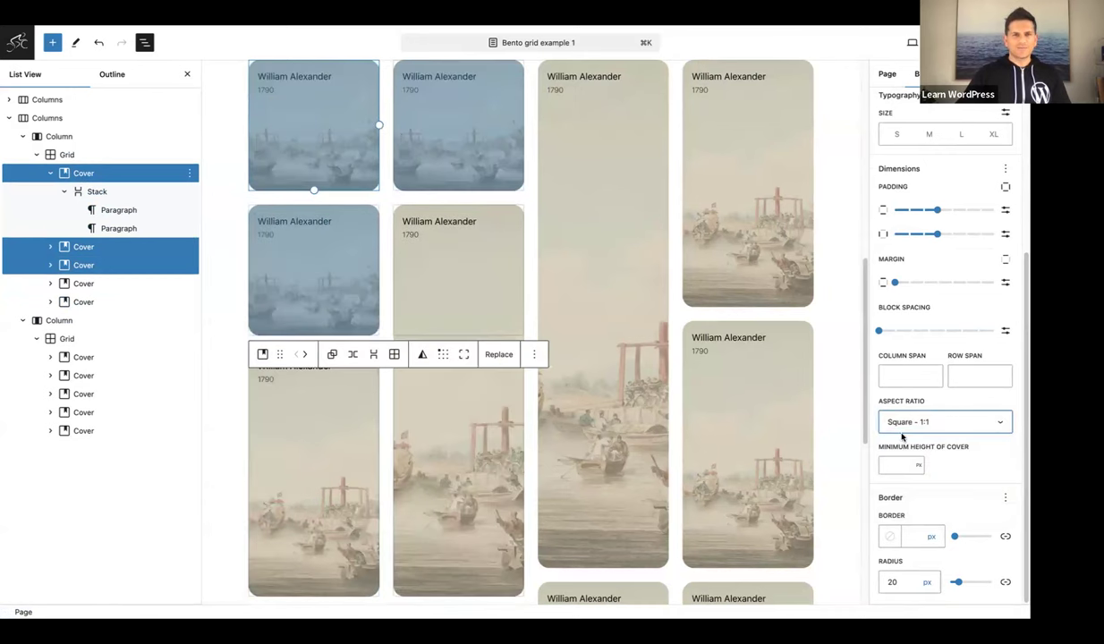
Set the aspect ratio of the last Cover block in the first Column's Grid to Square - 1:1
{"action": "left_click", "coordinate": [257, 403]}
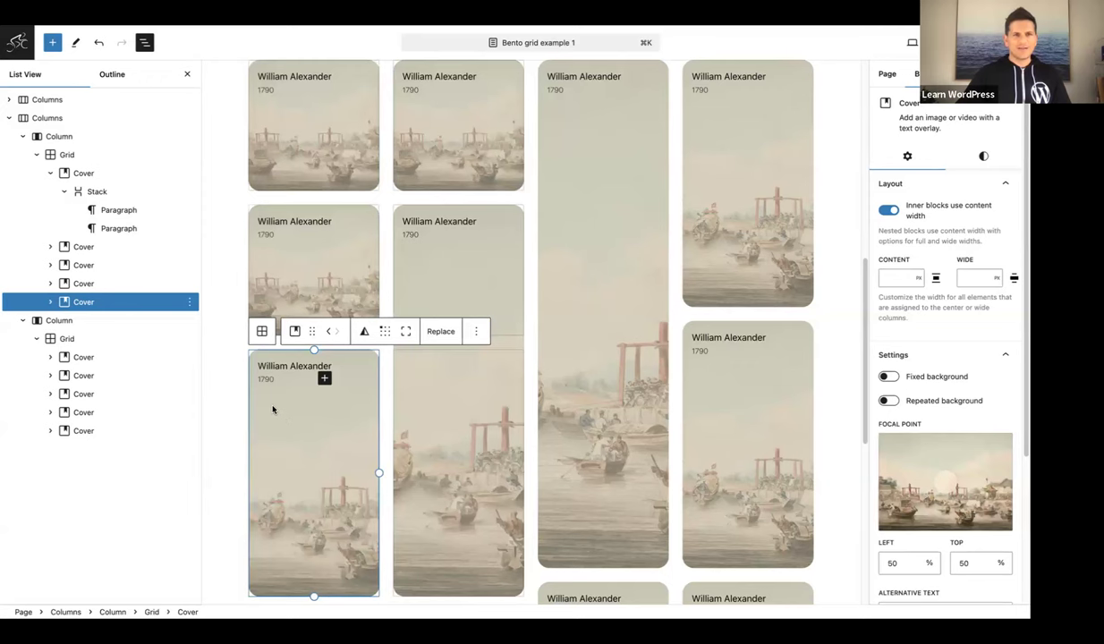
{"action": "left_click", "coordinate": [967, 154]}
{"action": "scroll", "coordinate": [949, 376], "scroll_direction": "down", "scroll_amount": 5}
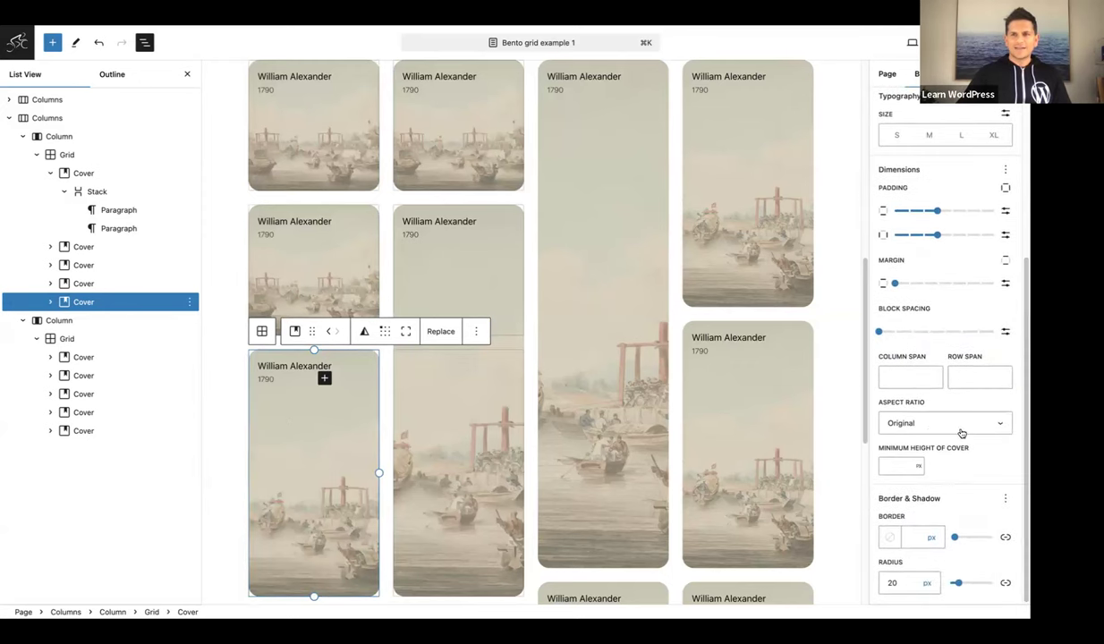
{"action": "left_click", "coordinate": [961, 424]}
{"action": "left_click", "coordinate": [898, 434]}
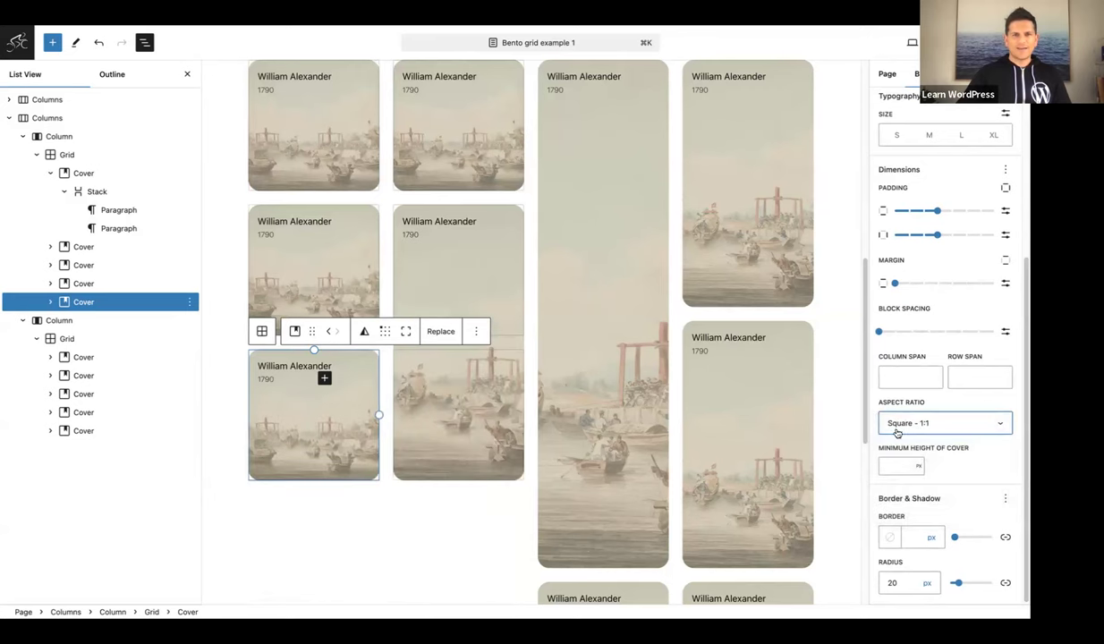
Set the aspect ratio of the last four Cover blocks in the second Column's Grid to Square - 1:1, leaving out the two-row Cover
{"action": "scroll", "coordinate": [358, 163], "scroll_direction": "up", "scroll_amount": 1}
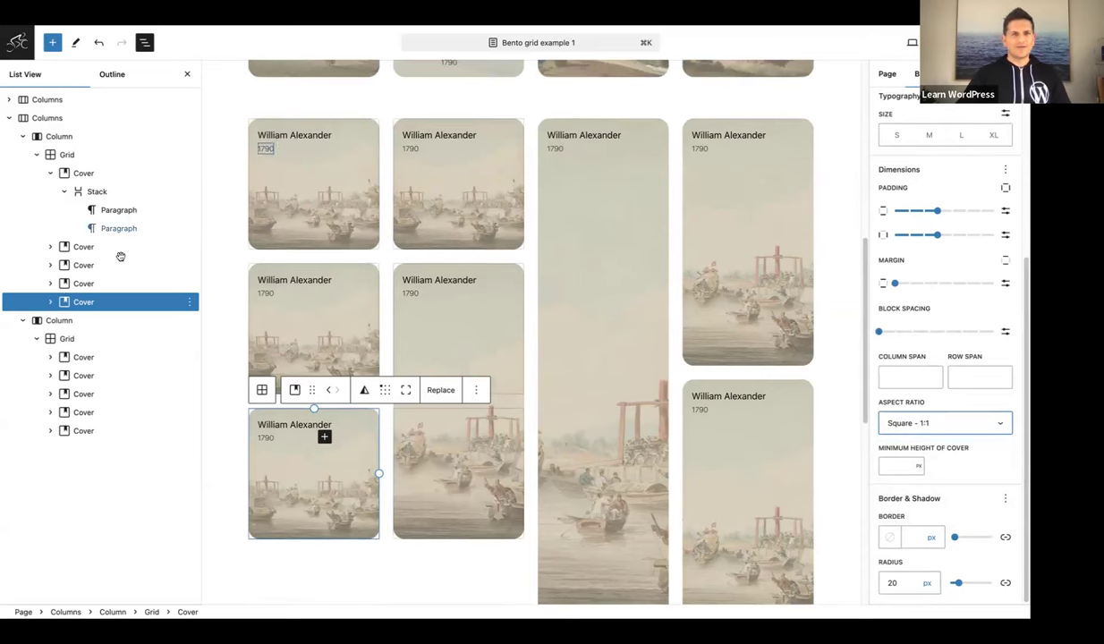
{"action": "left_click", "coordinate": [84, 358]}
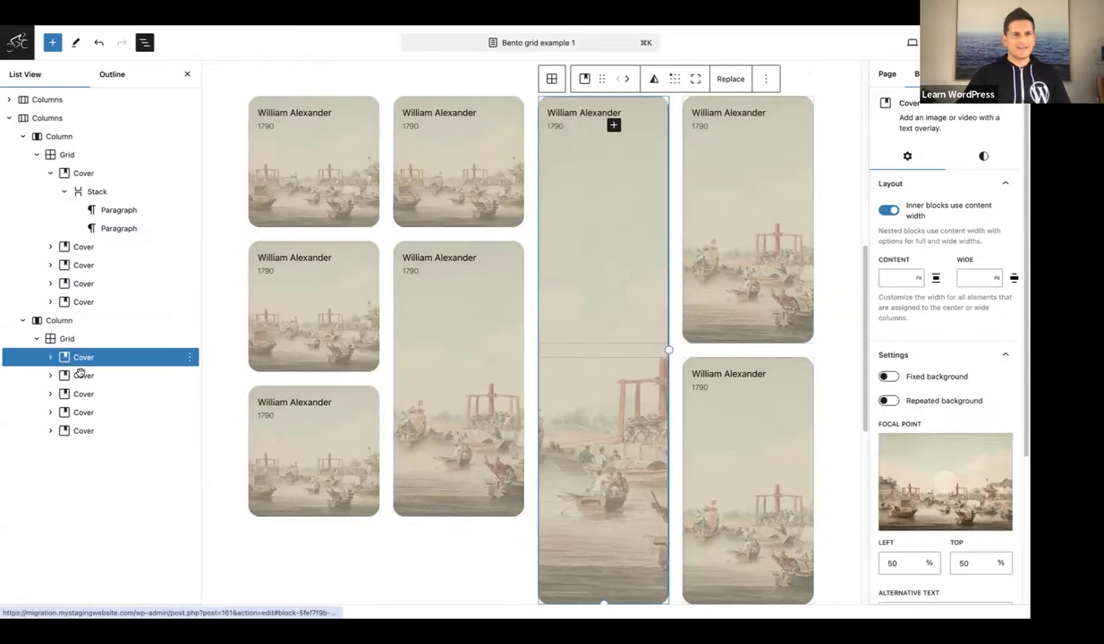
{"action": "left_click", "coordinate": [82, 375]}
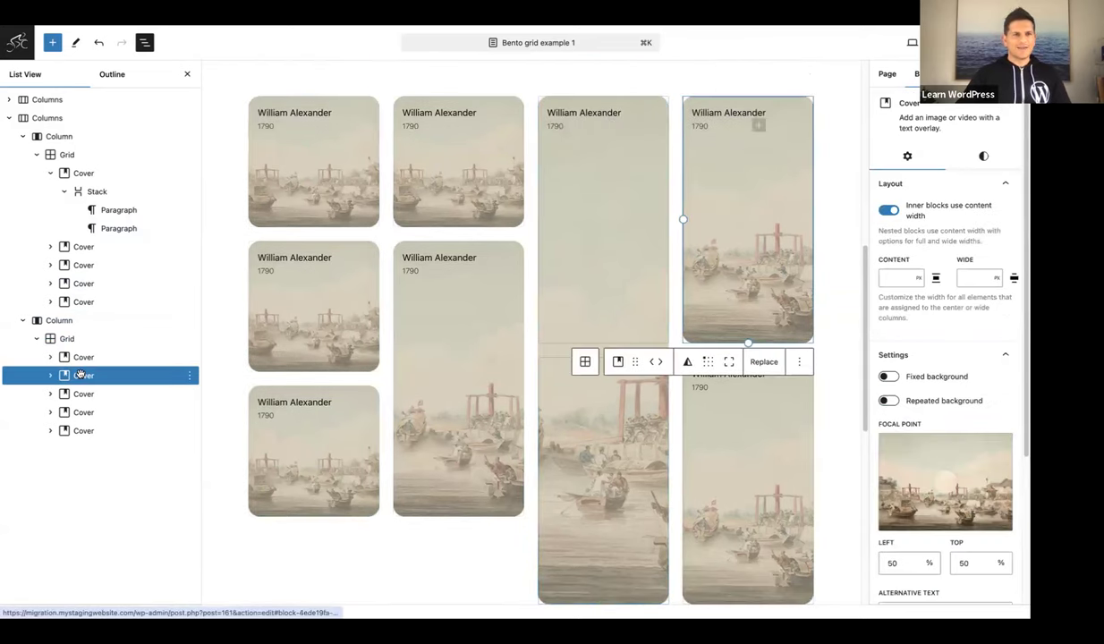
{"action": "left_click", "coordinate": [82, 431], "text": "shift"}
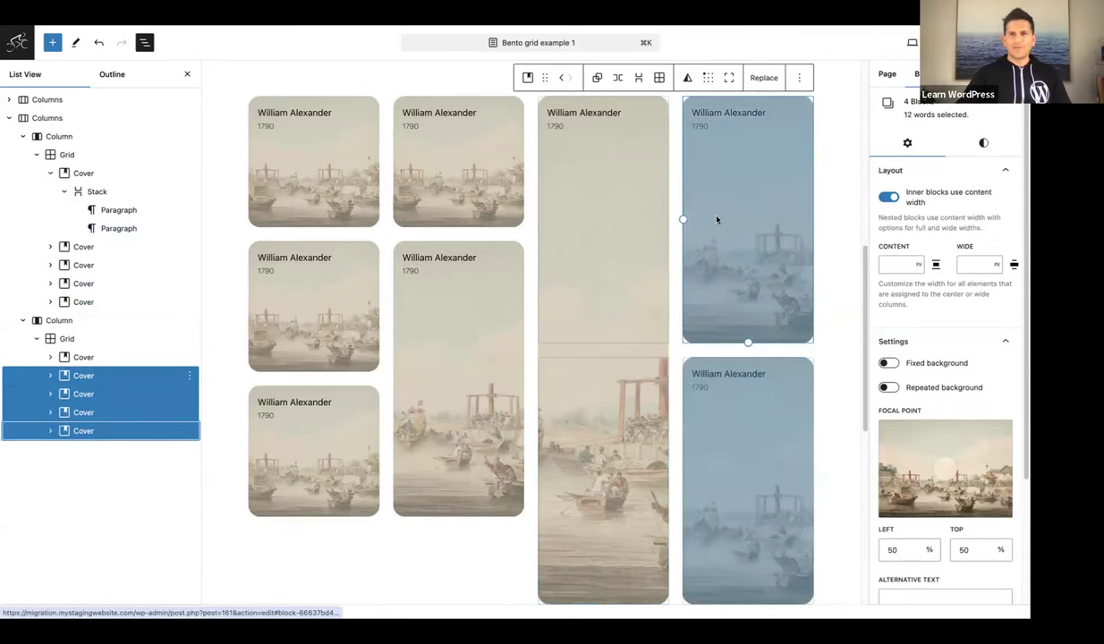
{"action": "scroll", "coordinate": [716, 219], "scroll_direction": "down", "scroll_amount": 5}
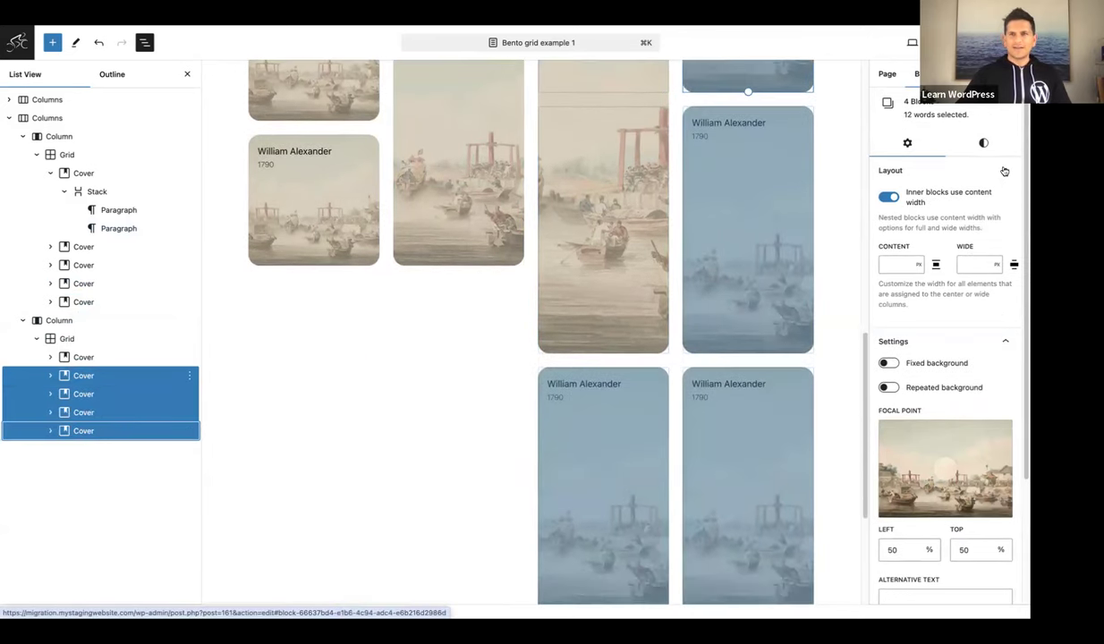
{"action": "left_click", "coordinate": [984, 143]}
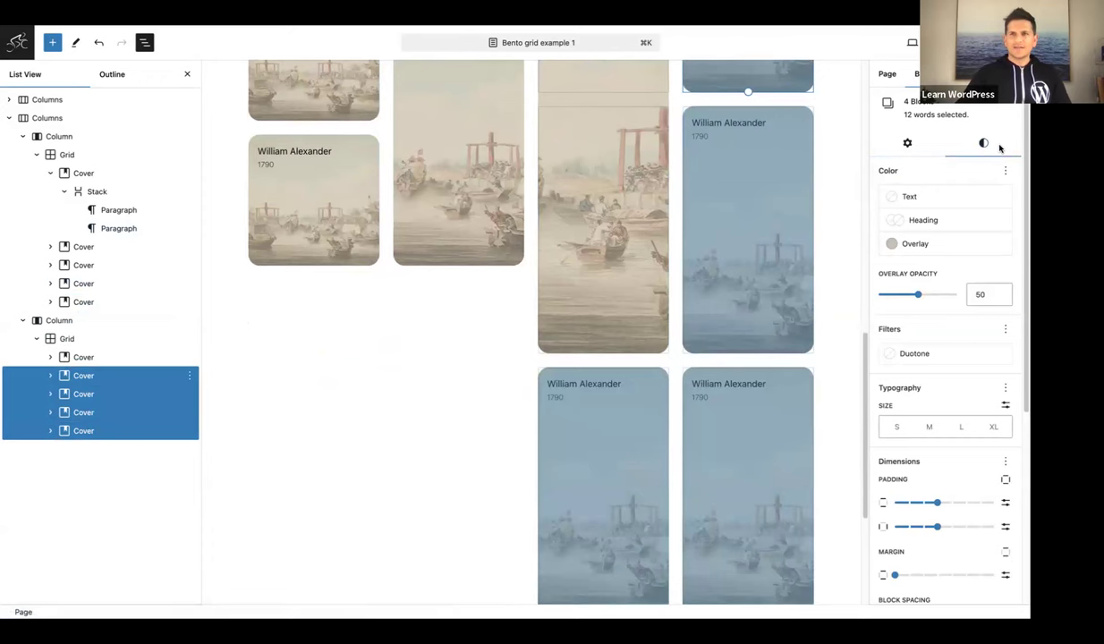
{"action": "scroll", "coordinate": [999, 149], "scroll_direction": "down", "scroll_amount": 3}
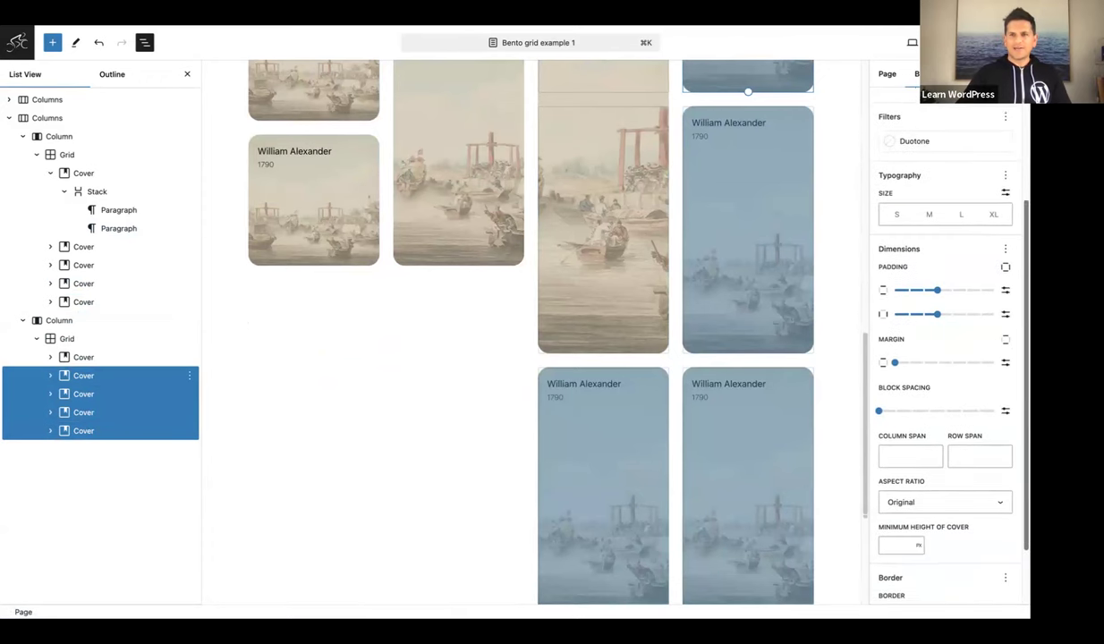
{"action": "scroll", "coordinate": [914, 340], "scroll_direction": "down", "scroll_amount": 2}
{"action": "left_click", "coordinate": [917, 418]}
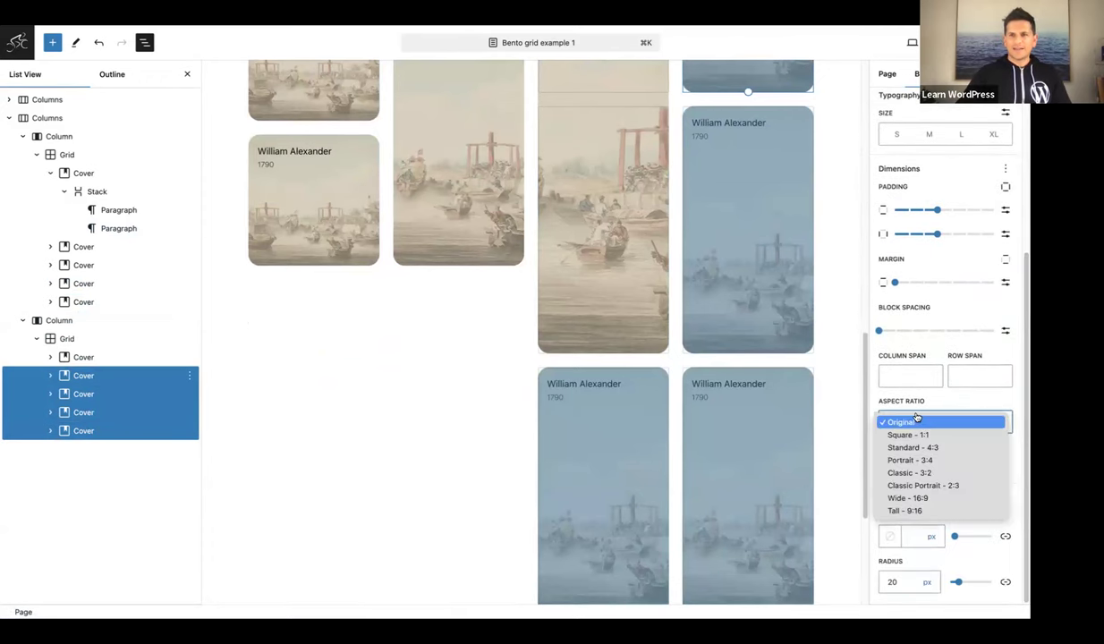
{"action": "left_click", "coordinate": [905, 435]}
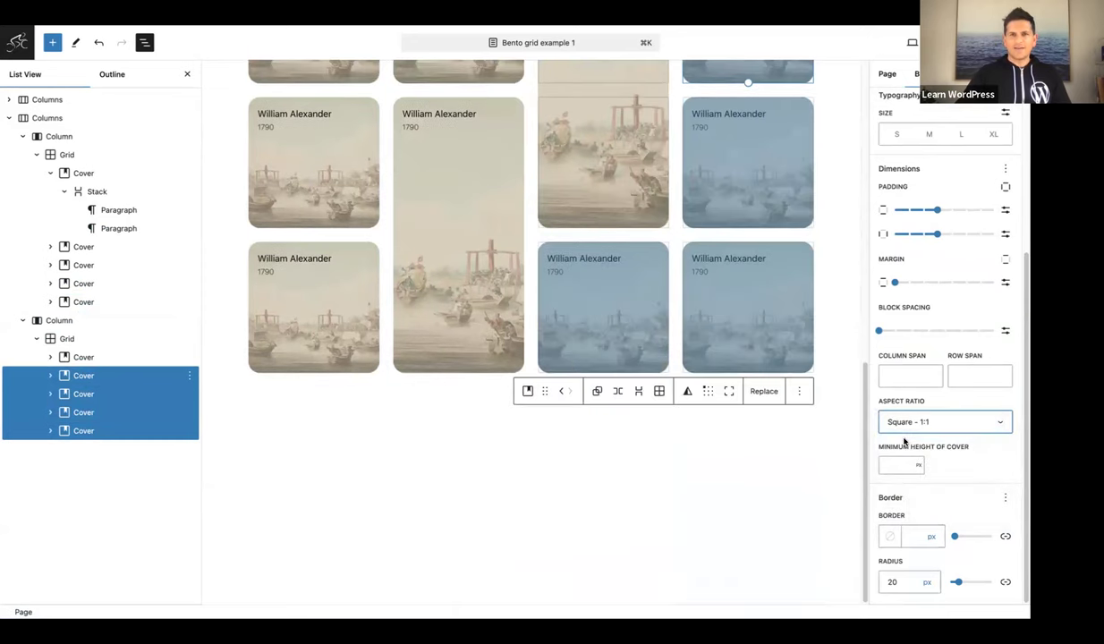
{"action": "scroll", "coordinate": [451, 329], "scroll_direction": "up", "scroll_amount": 2}
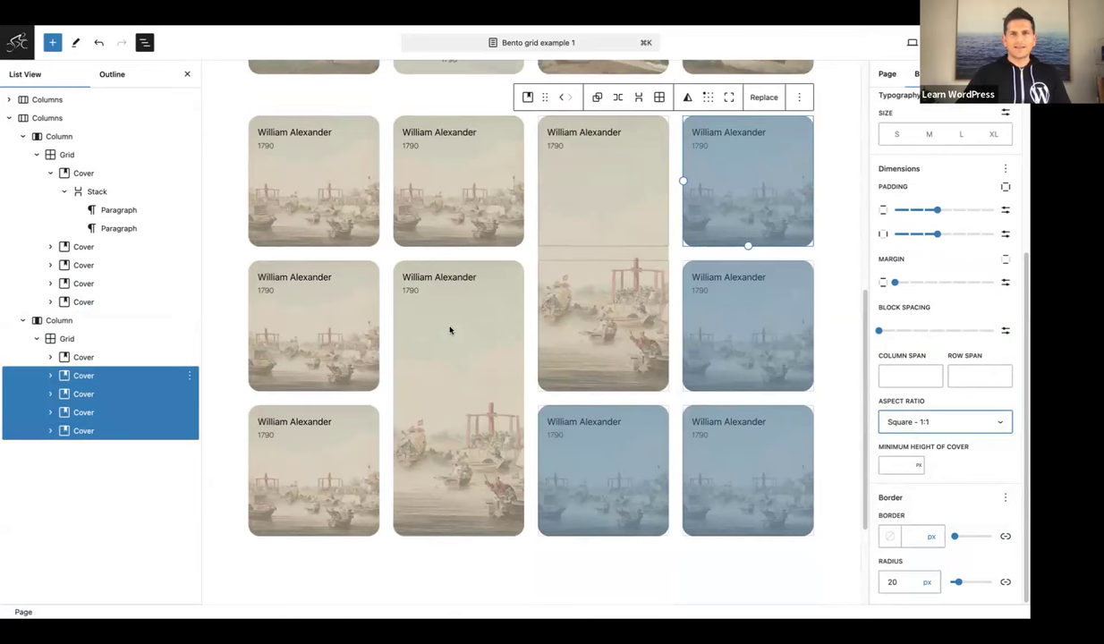
Replace the second Cover block's image in the first Column's Grid with the Birmingham Museums Trust landscape painting of figures from the Media Library
{"action": "left_click", "coordinate": [312, 187]}
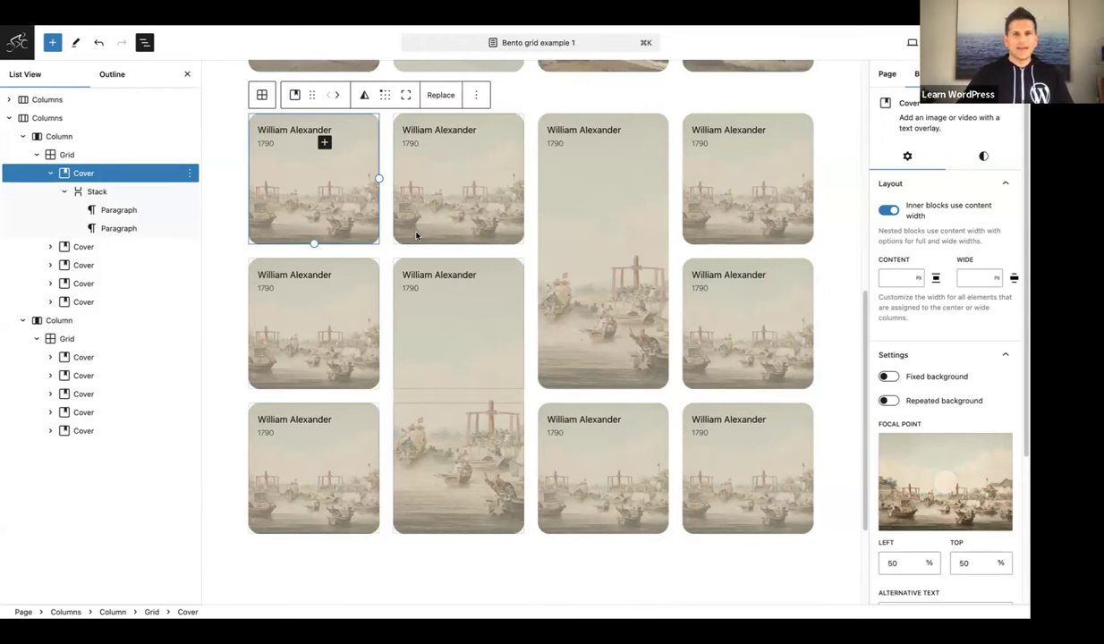
{"action": "left_click", "coordinate": [438, 171]}
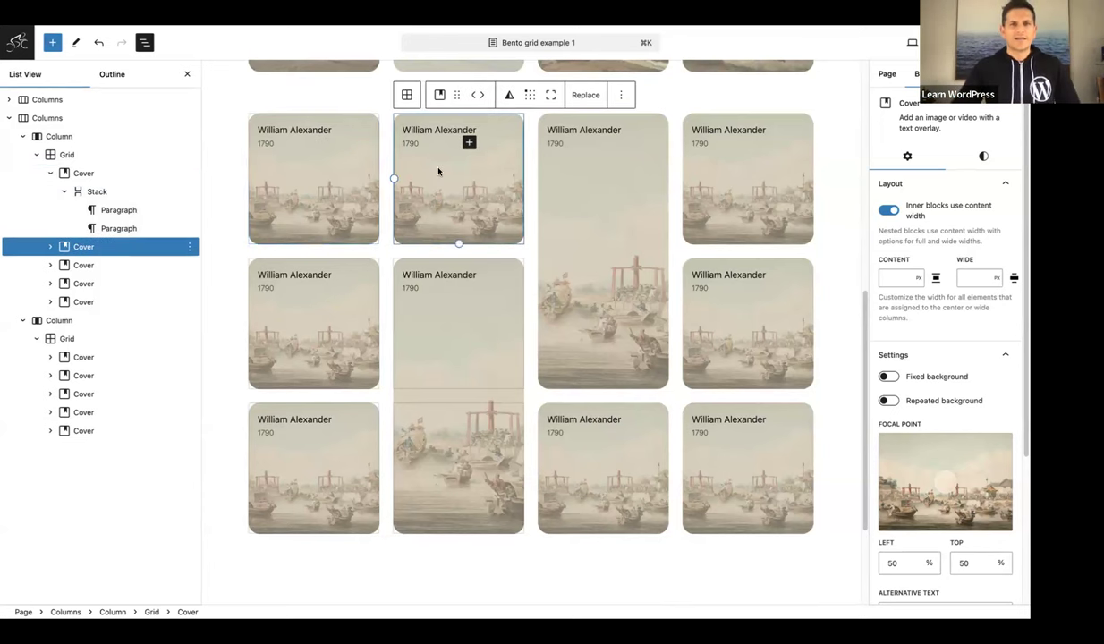
{"action": "left_click", "coordinate": [587, 95]}
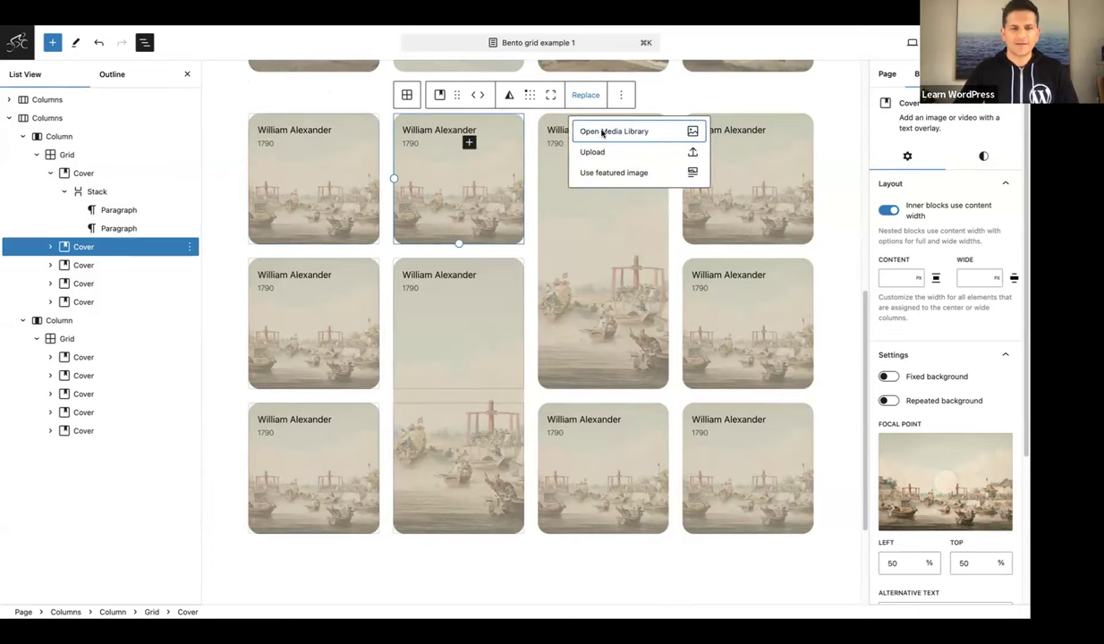
{"action": "left_click", "coordinate": [602, 132]}
{"action": "left_click", "coordinate": [364, 205]}
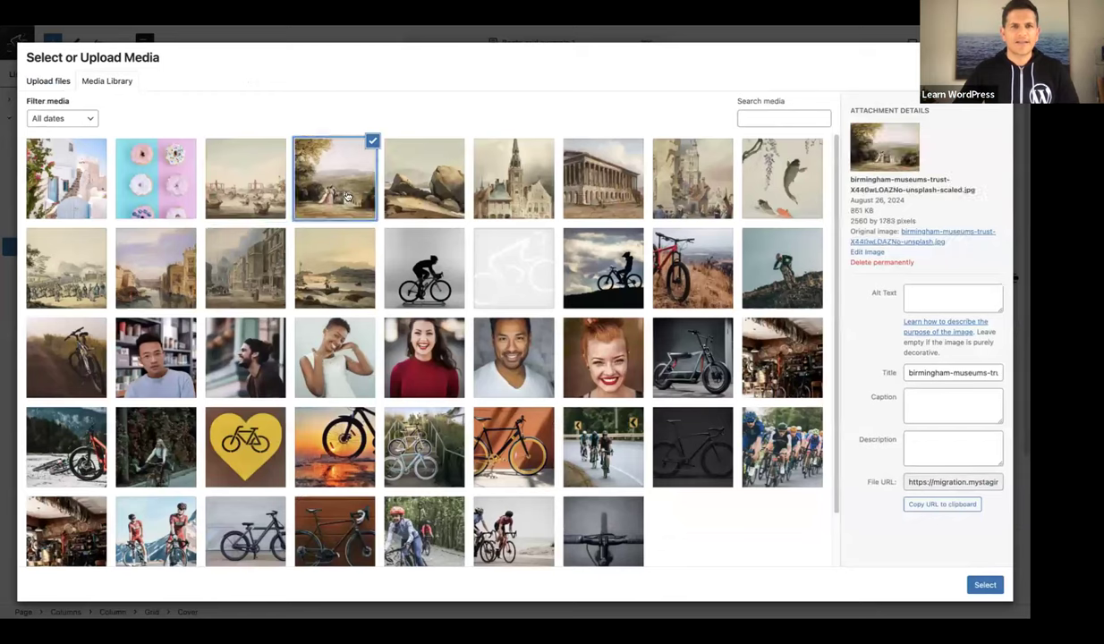
{"action": "left_click", "coordinate": [981, 584]}
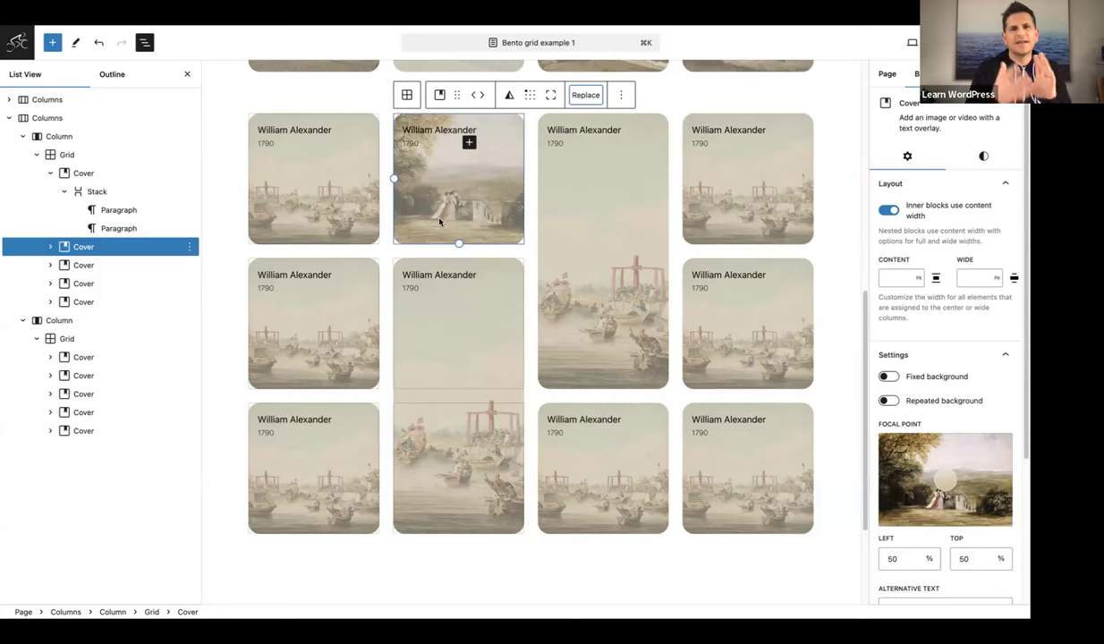
Copy the hex code of the first Cover block's custom overlay color in the first Column's Grid
{"action": "left_click", "coordinate": [298, 188]}
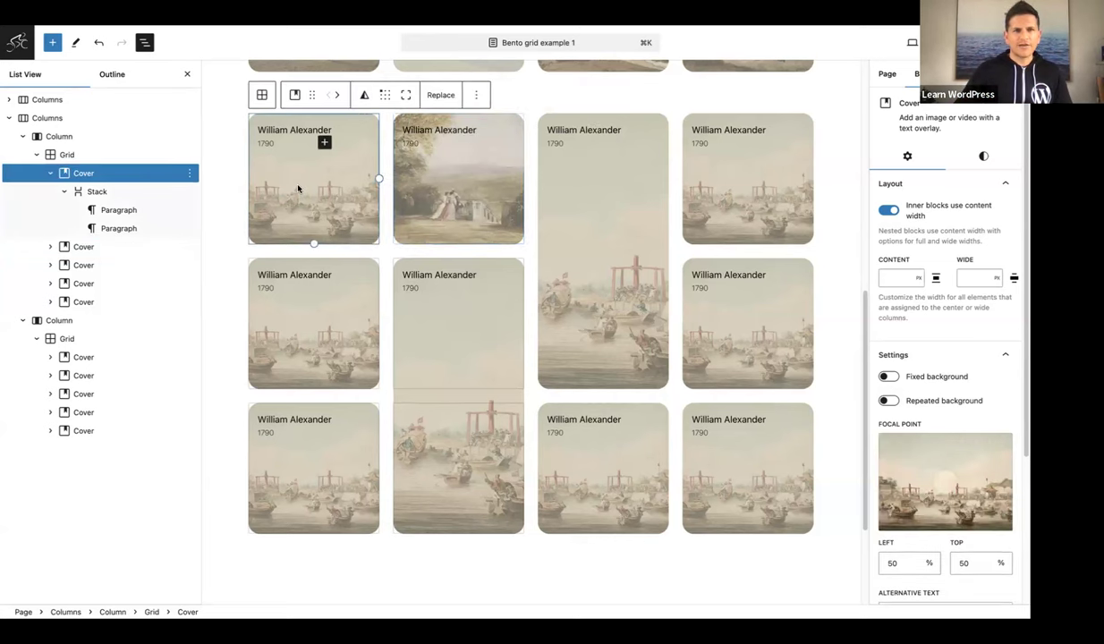
{"action": "left_click", "coordinate": [989, 157]}
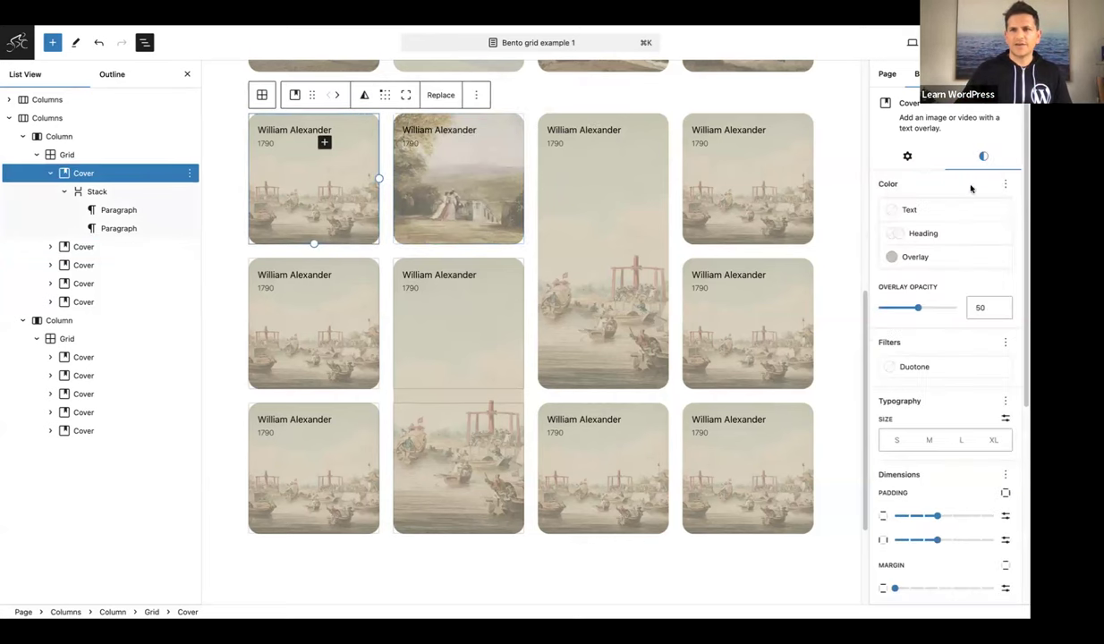
{"action": "left_click", "coordinate": [931, 258]}
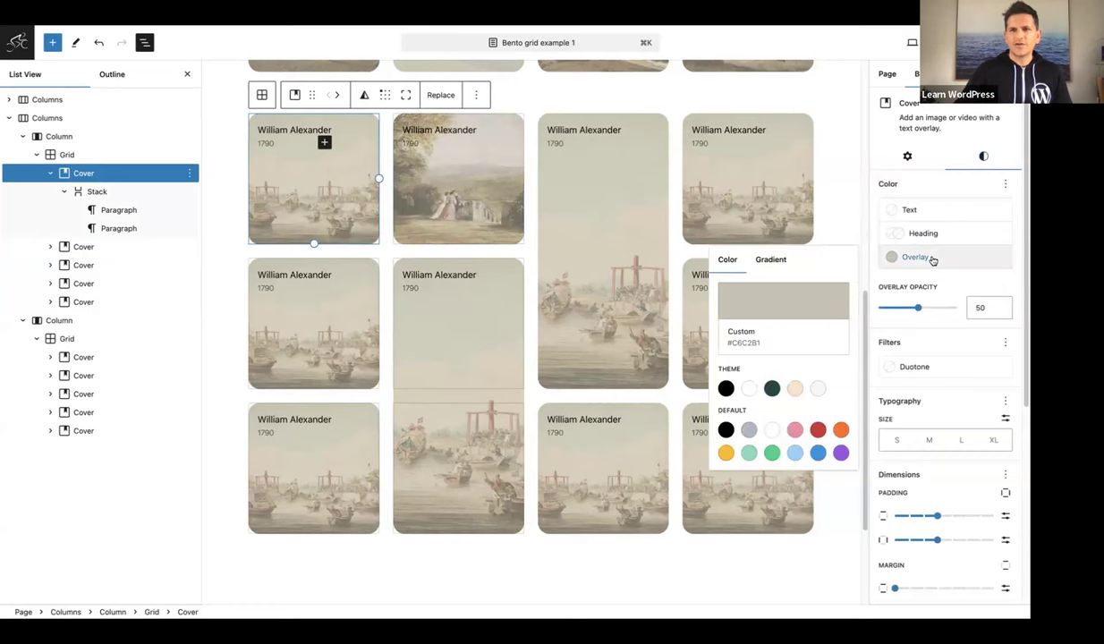
{"action": "left_click", "coordinate": [756, 305]}
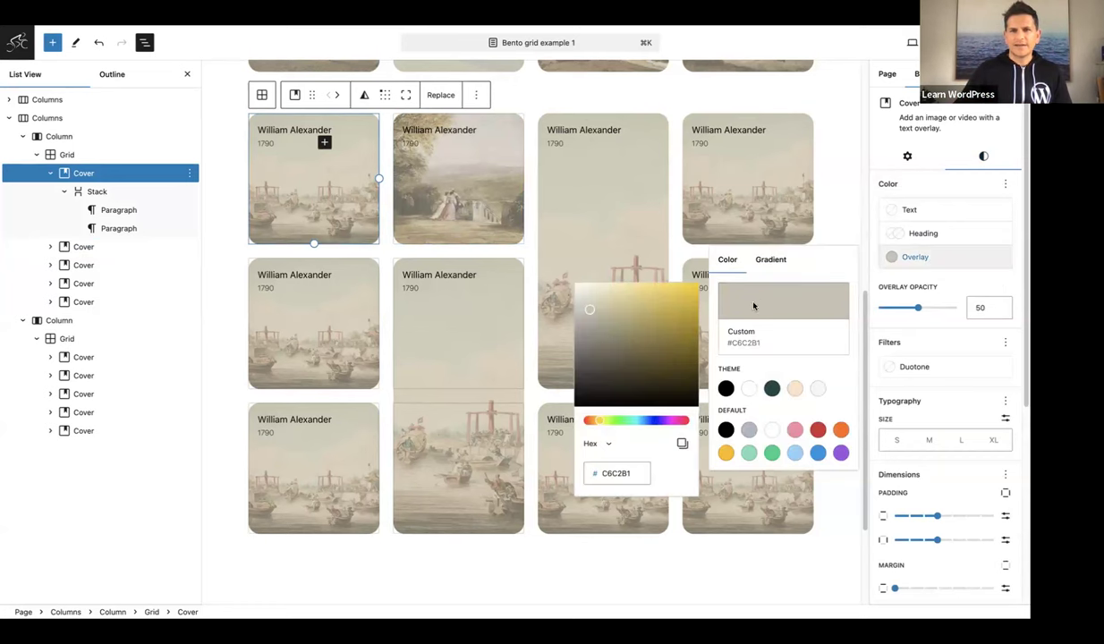
{"action": "left_click", "coordinate": [682, 444]}
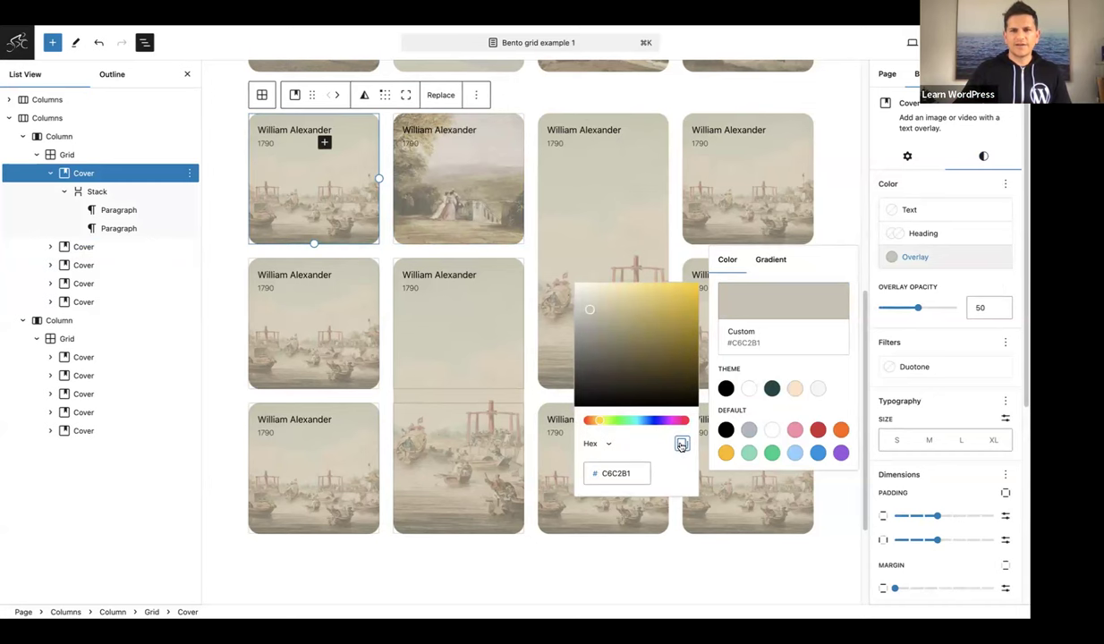
Inspect the second Cover block's custom overlay color and its hex code in the color picker
{"action": "left_click", "coordinate": [447, 176]}
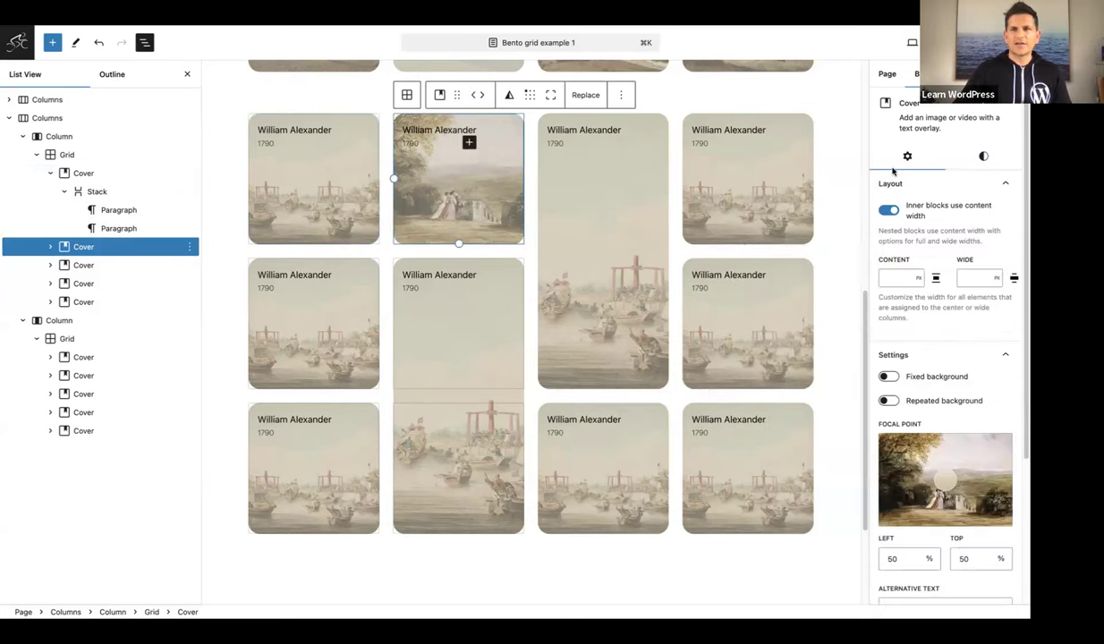
{"action": "left_click", "coordinate": [947, 150]}
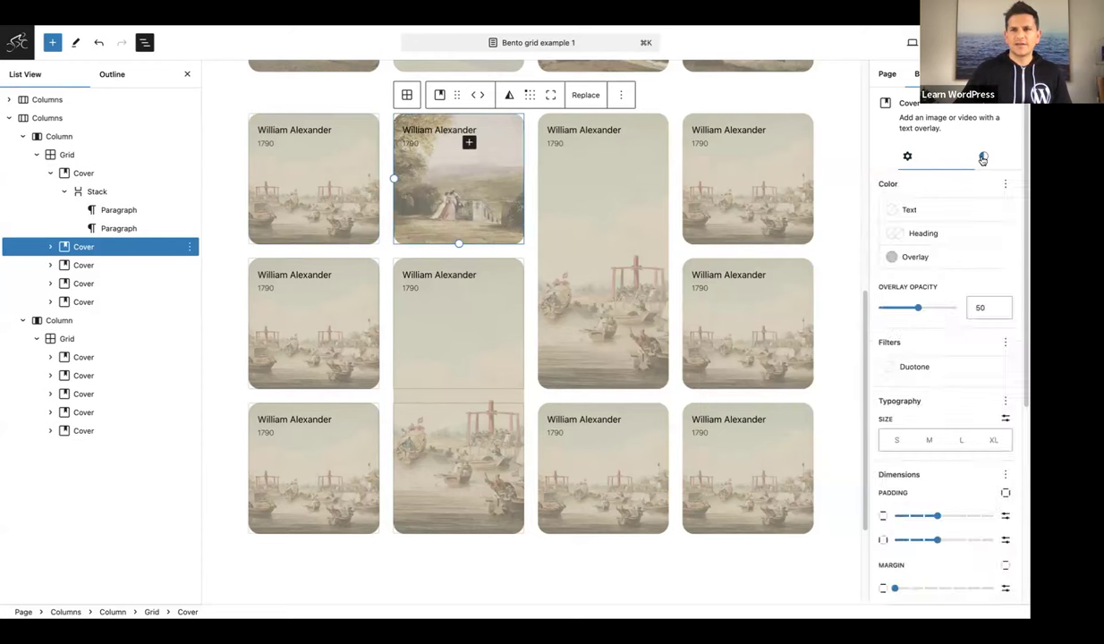
{"action": "left_click", "coordinate": [930, 259]}
{"action": "left_click", "coordinate": [763, 292]}
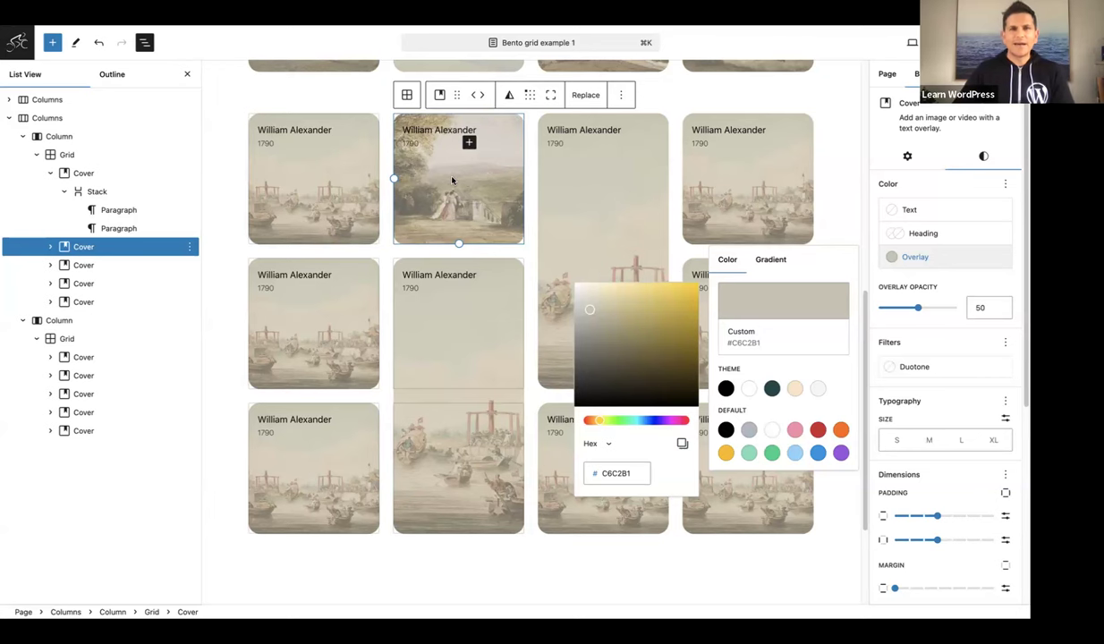
{"action": "left_click", "coordinate": [432, 143]}
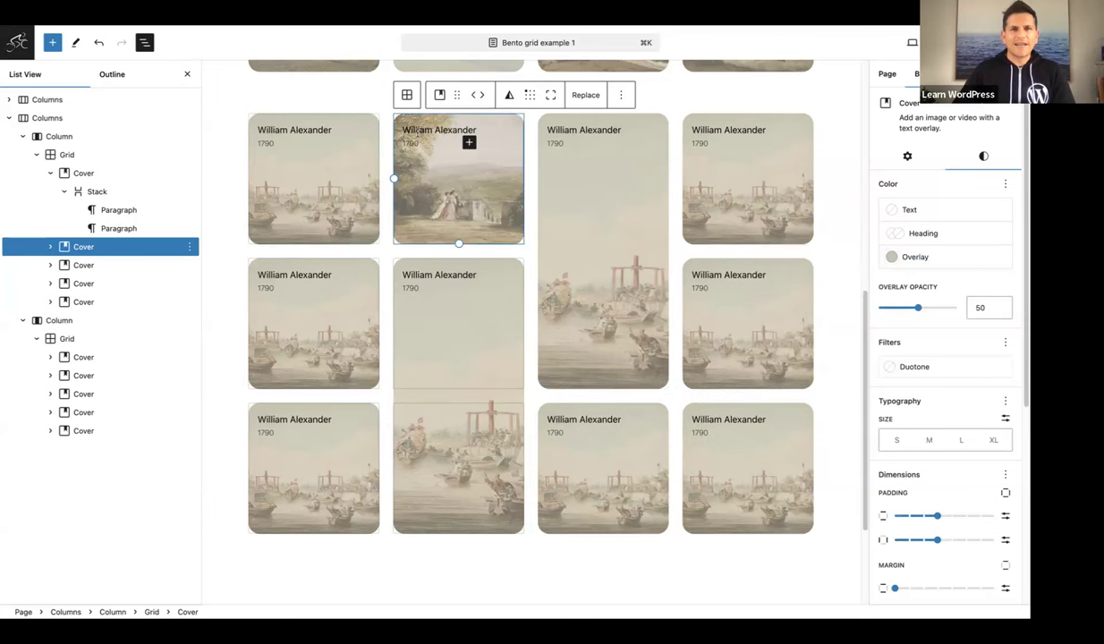
Set the content position of the second Cover block in the first Column's Grid to center center
{"action": "left_click", "coordinate": [417, 132]}
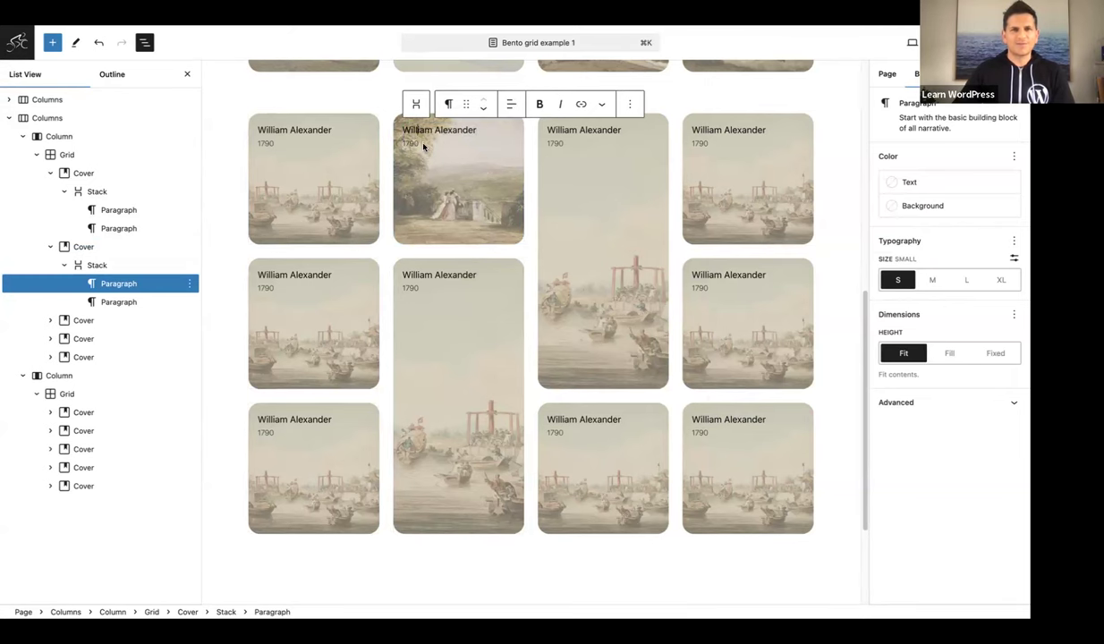
{"action": "left_click", "coordinate": [86, 246]}
{"action": "left_click", "coordinate": [529, 95]}
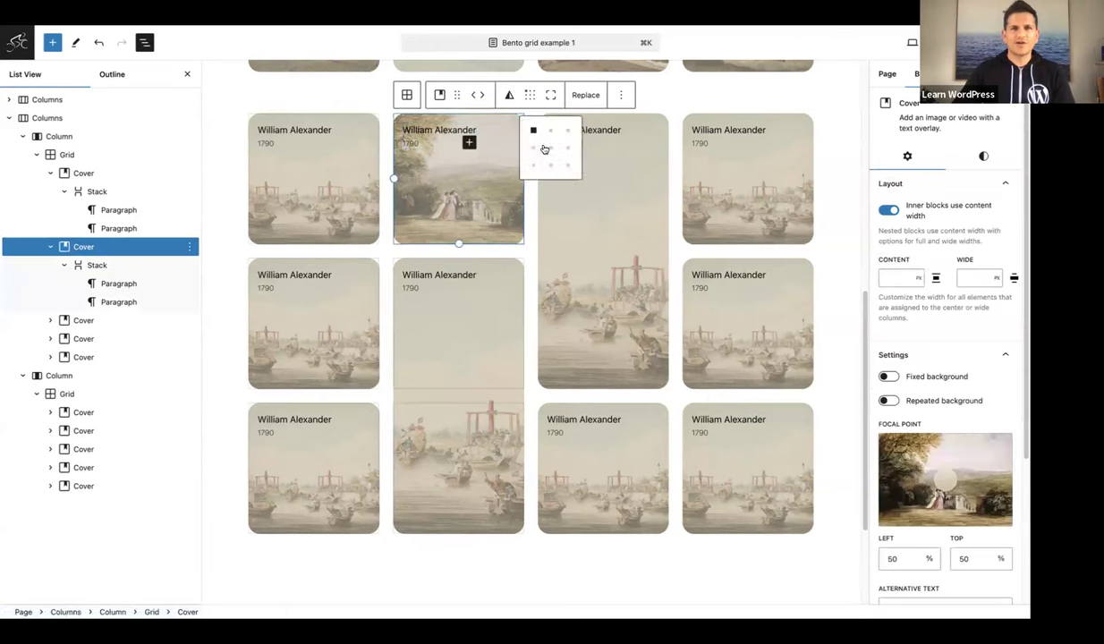
{"action": "left_click", "coordinate": [551, 148]}
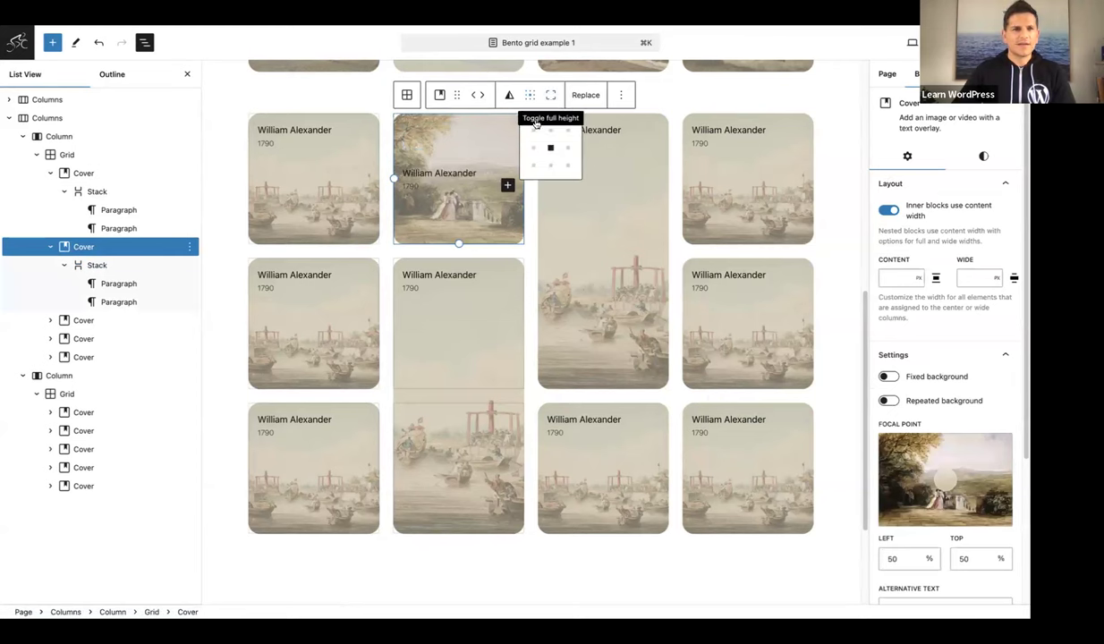
Justify the items of the Stack inside the second Cover block to the center and align them to the middle
{"action": "left_click", "coordinate": [97, 264]}
{"action": "left_click", "coordinate": [534, 148]}
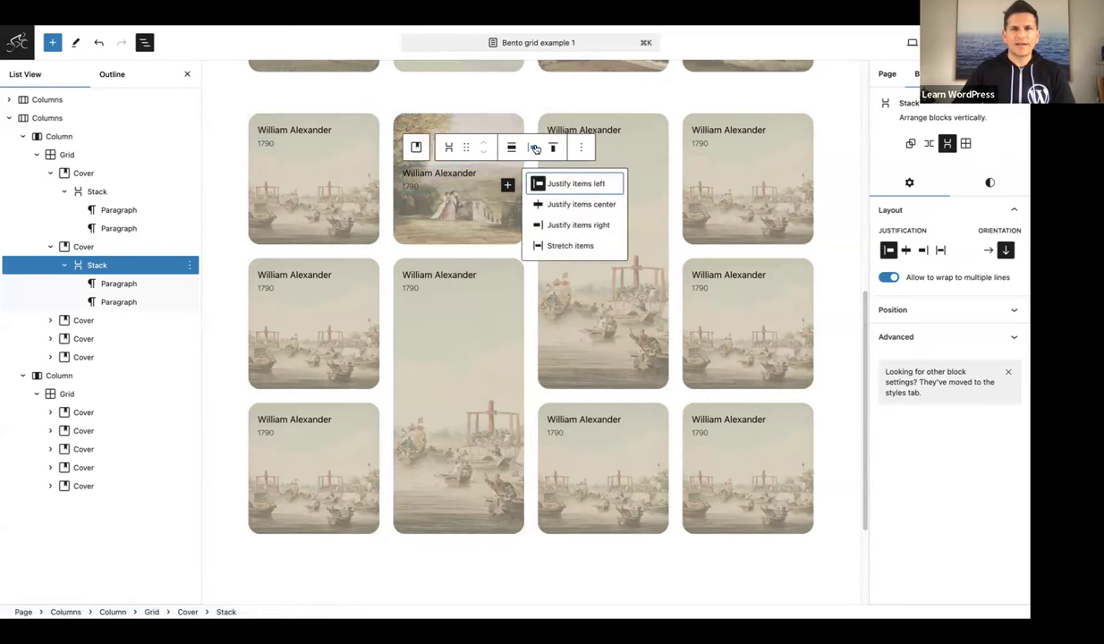
{"action": "left_click", "coordinate": [572, 206]}
{"action": "left_click", "coordinate": [553, 149]}
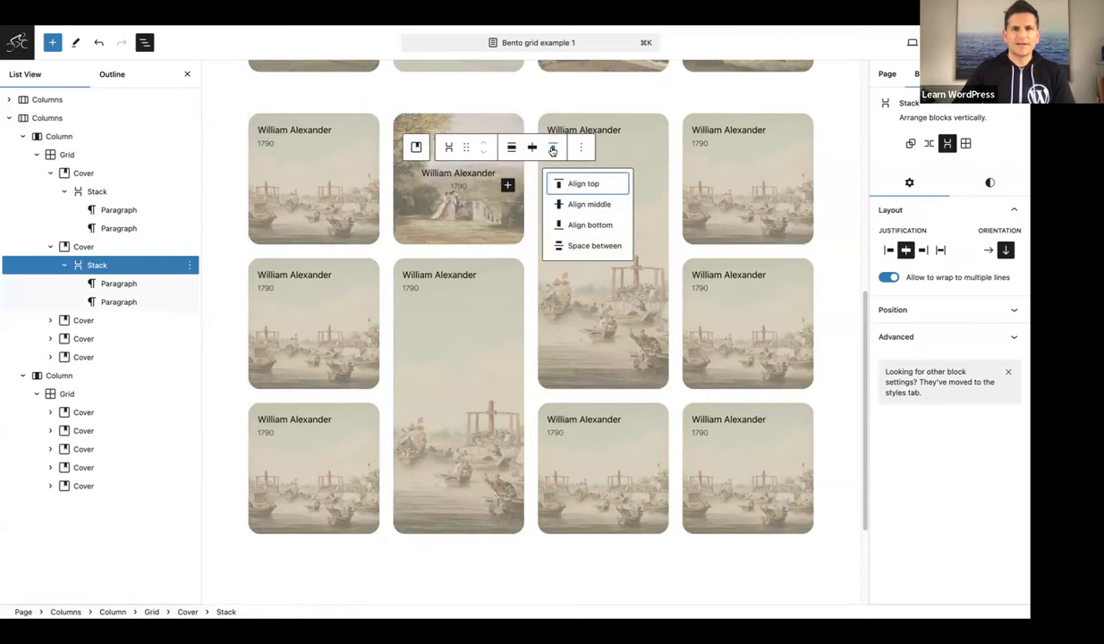
{"action": "left_click", "coordinate": [586, 205]}
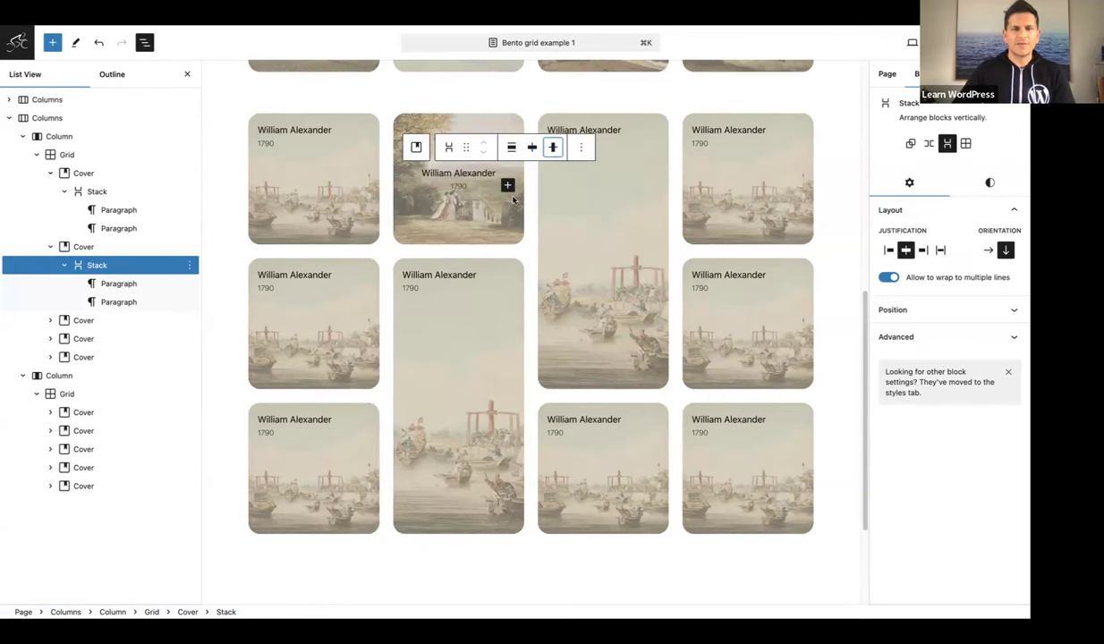
{"action": "left_click", "coordinate": [436, 123]}
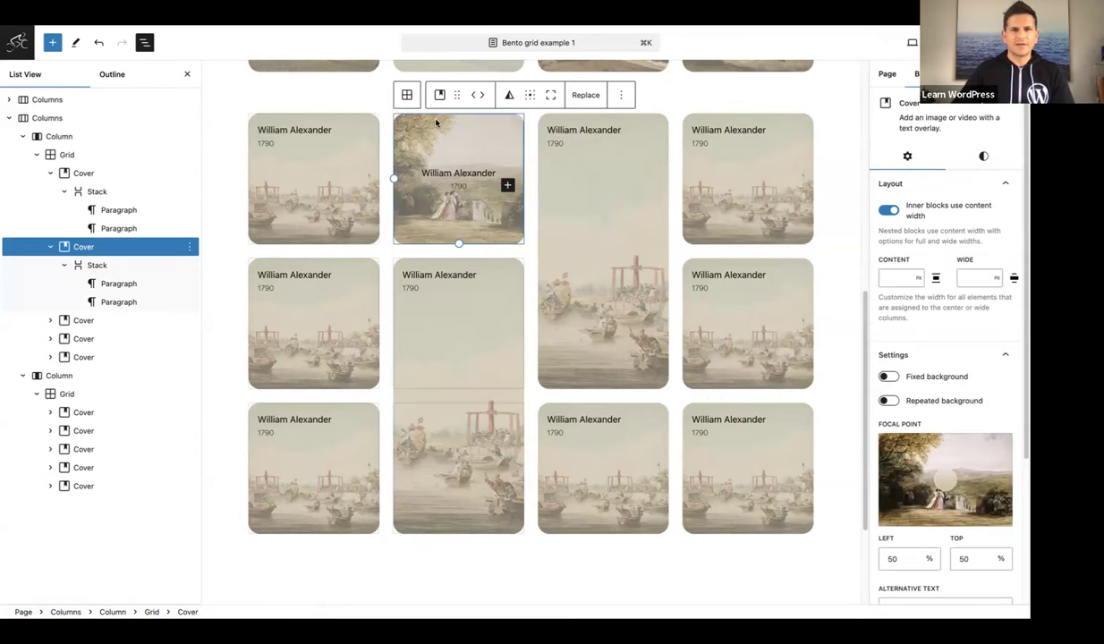
Replace the third Cover block's image in the first Column's Grid with the Birmingham Museums Trust painting of the columned building from the Media Library
{"action": "left_click", "coordinate": [278, 323]}
{"action": "left_click", "coordinate": [431, 239]}
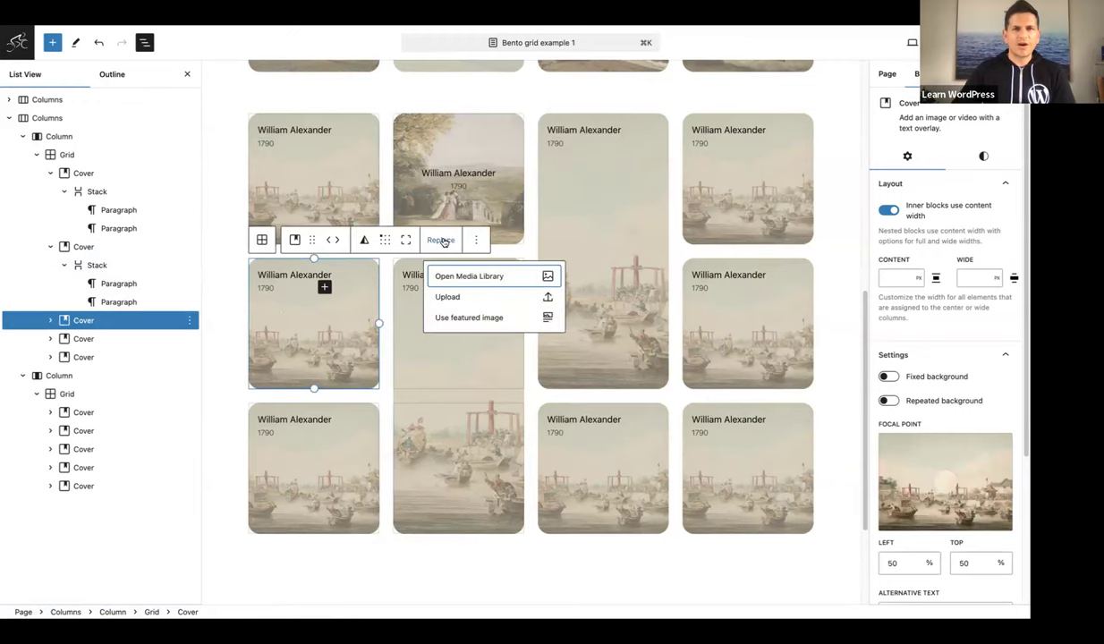
{"action": "left_click", "coordinate": [460, 277]}
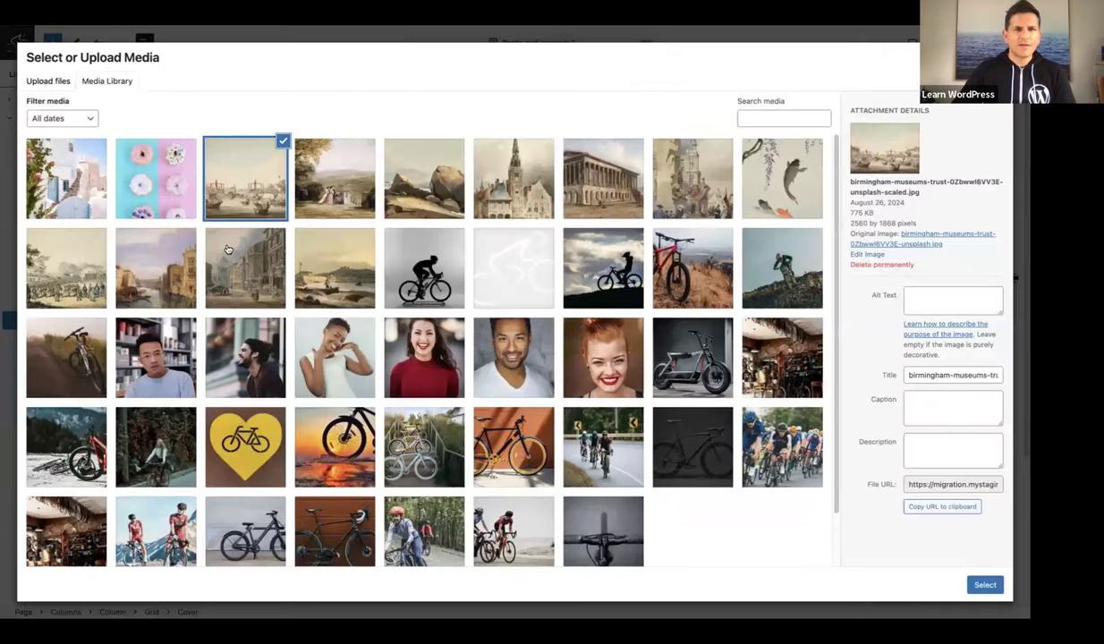
{"action": "left_click", "coordinate": [554, 175]}
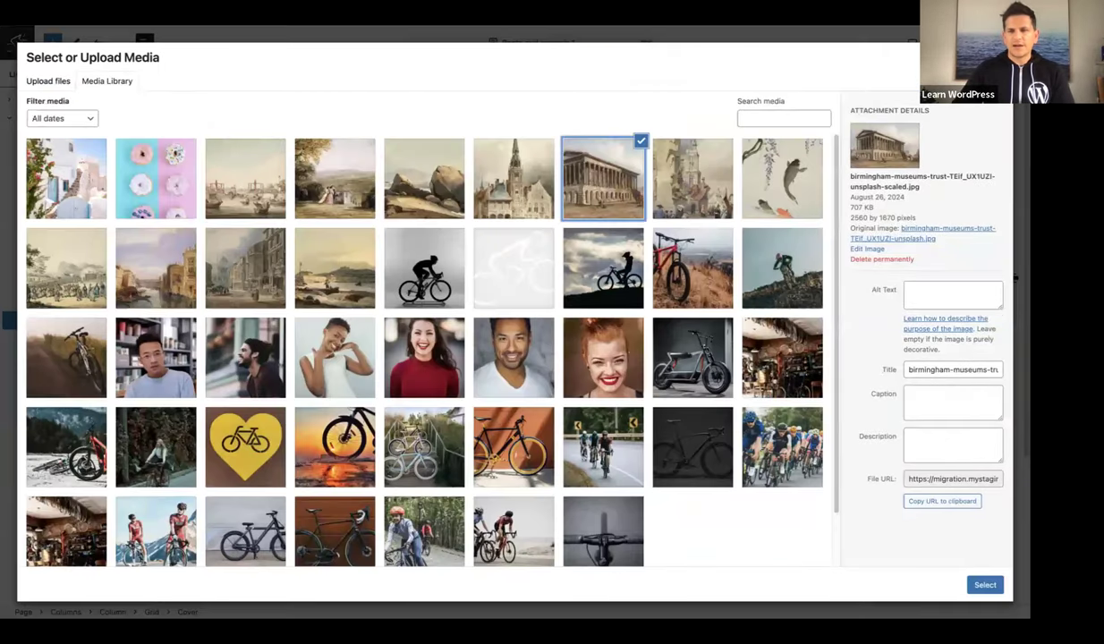
{"action": "left_click", "coordinate": [987, 584]}
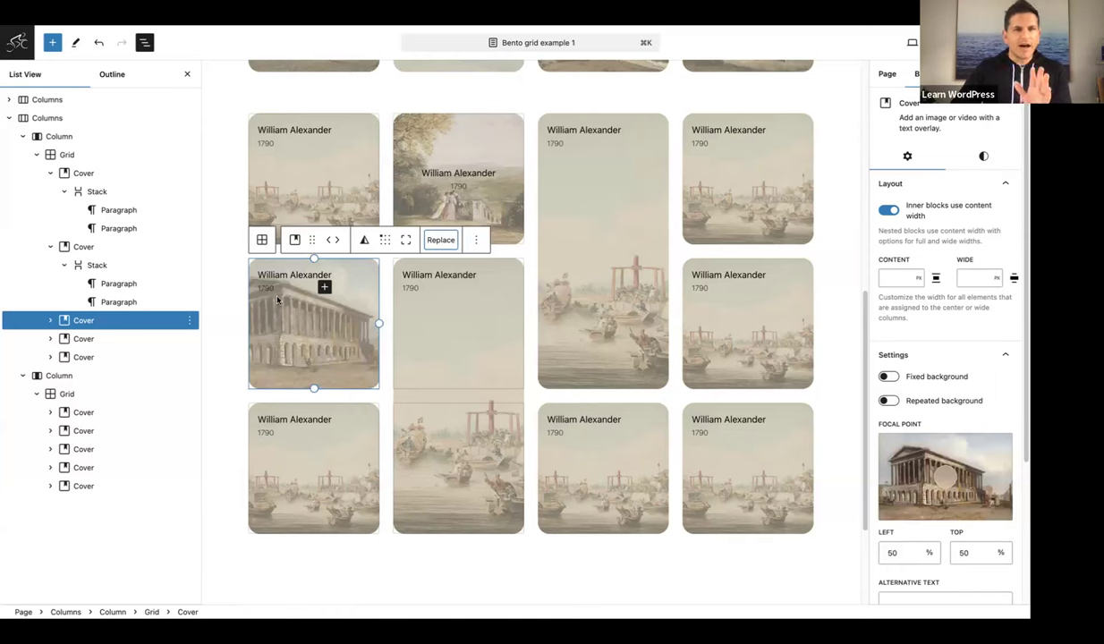
Check the overlay color of the third Cover block with the columned building
{"action": "left_click", "coordinate": [983, 156]}
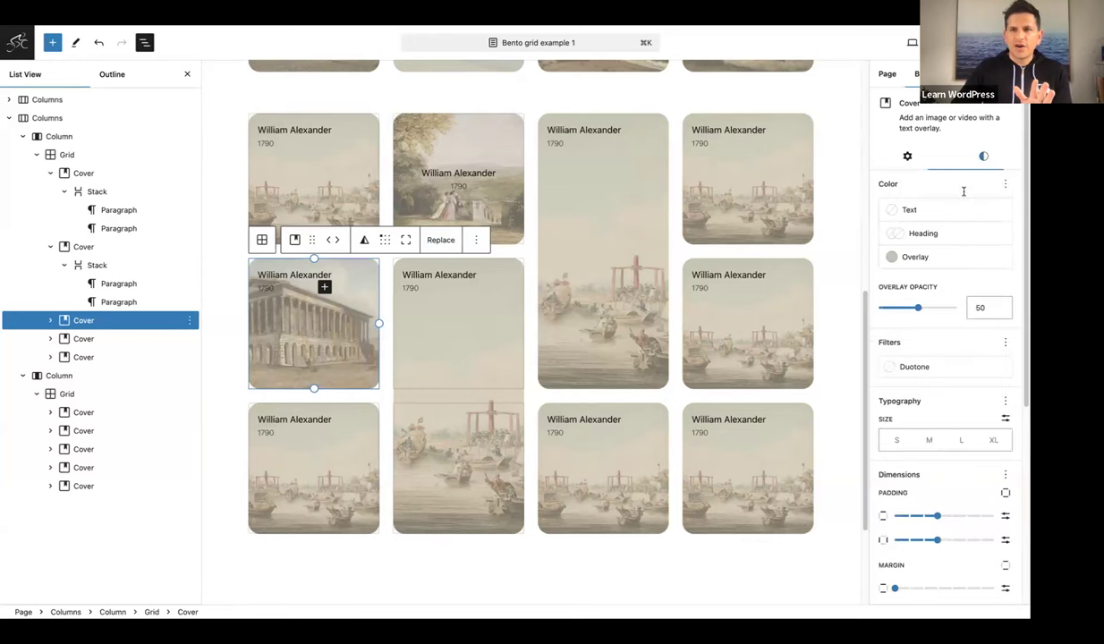
{"action": "left_click", "coordinate": [913, 258]}
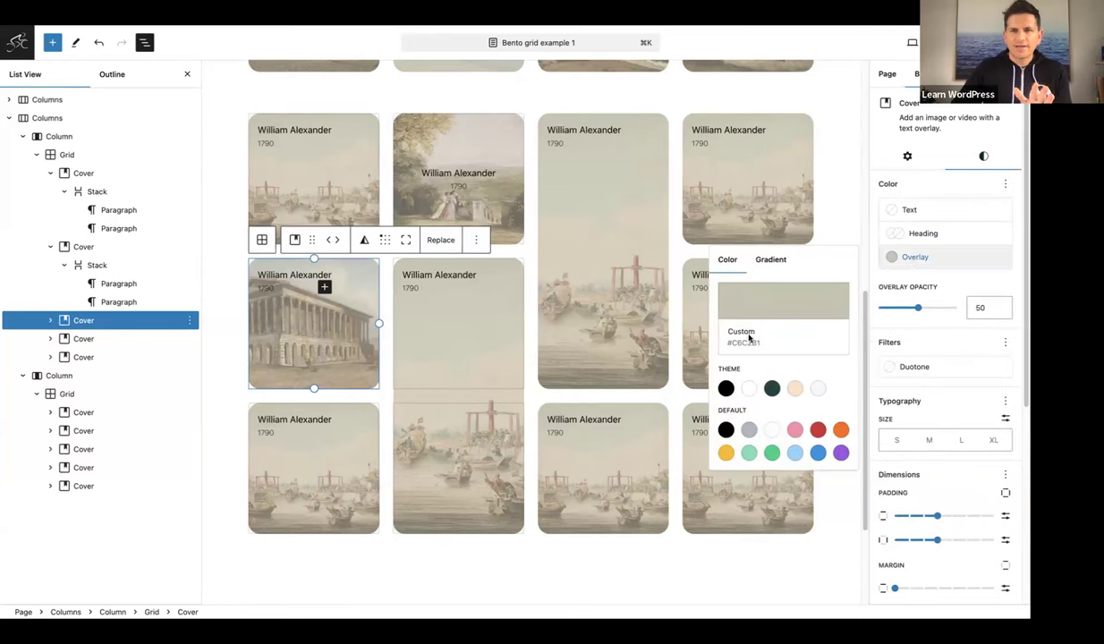
{"action": "left_click", "coordinate": [297, 314]}
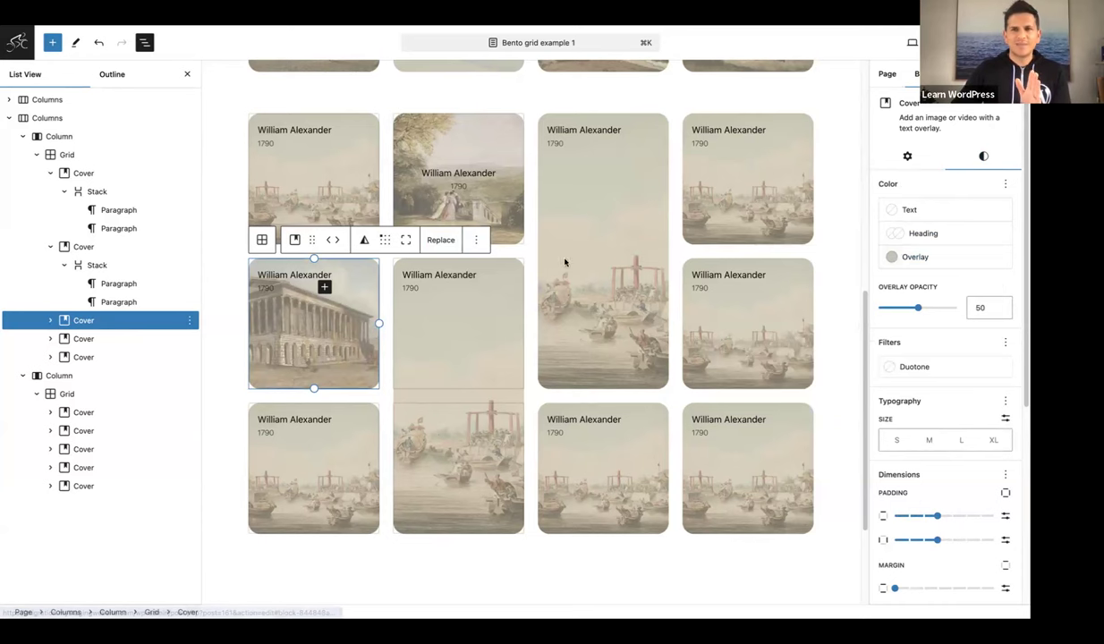
Move the focal point of the columned building image in the third Cover block to 17% left and 42% top
{"action": "left_click", "coordinate": [908, 158]}
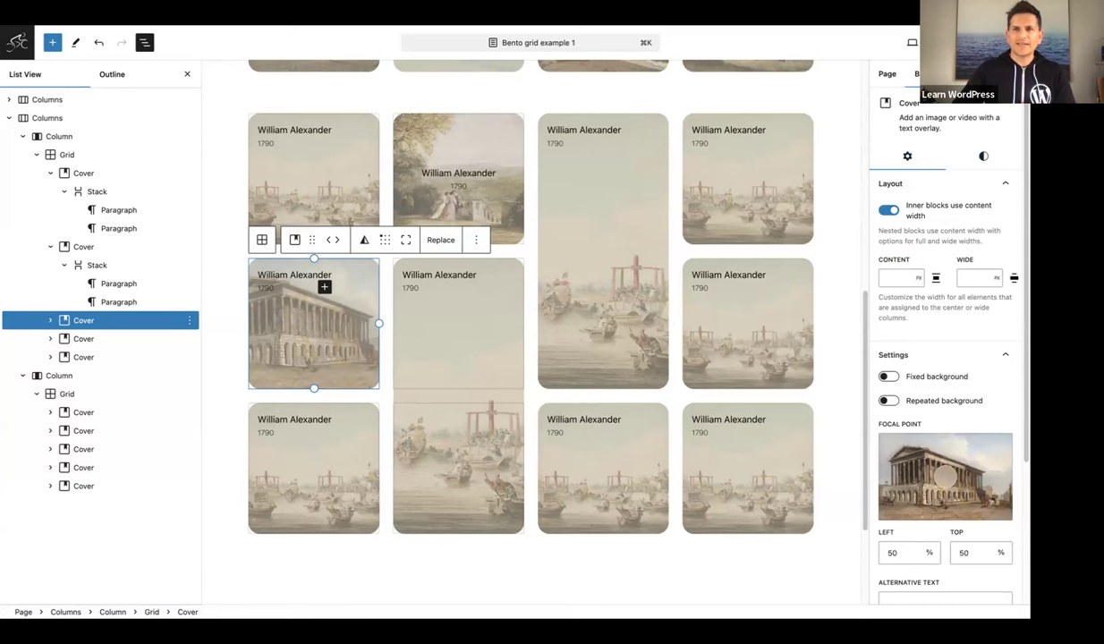
{"action": "scroll", "coordinate": [984, 269], "scroll_direction": "down", "scroll_amount": 3}
{"action": "left_click", "coordinate": [936, 283]}
{"action": "left_click_drag", "start_coordinate": [937, 284], "coordinate": [902, 281]}
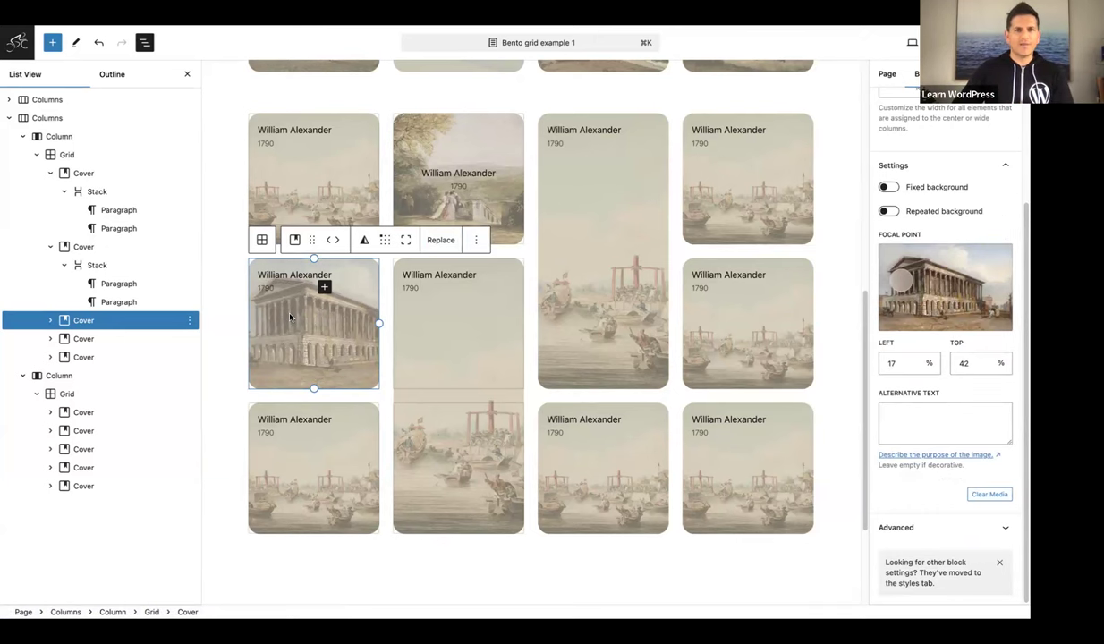
Replace the last Cover block's image in the first Column's Grid with the Birmingham Museums Trust street scene painting from the Media Library
{"action": "left_click", "coordinate": [283, 464]}
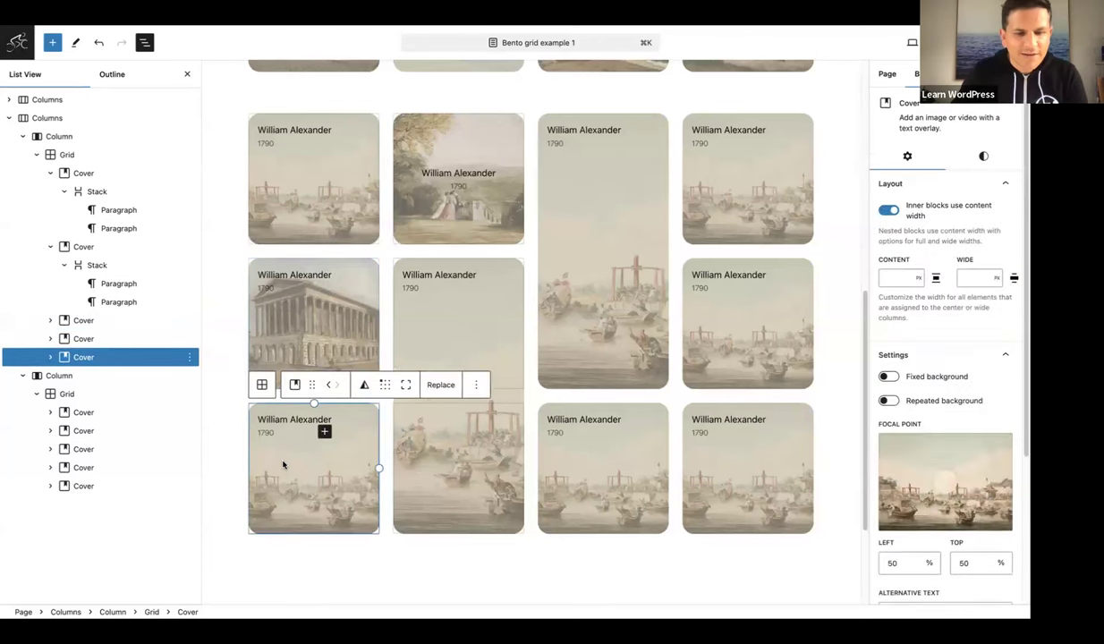
{"action": "left_click", "coordinate": [439, 385]}
{"action": "left_click", "coordinate": [483, 423]}
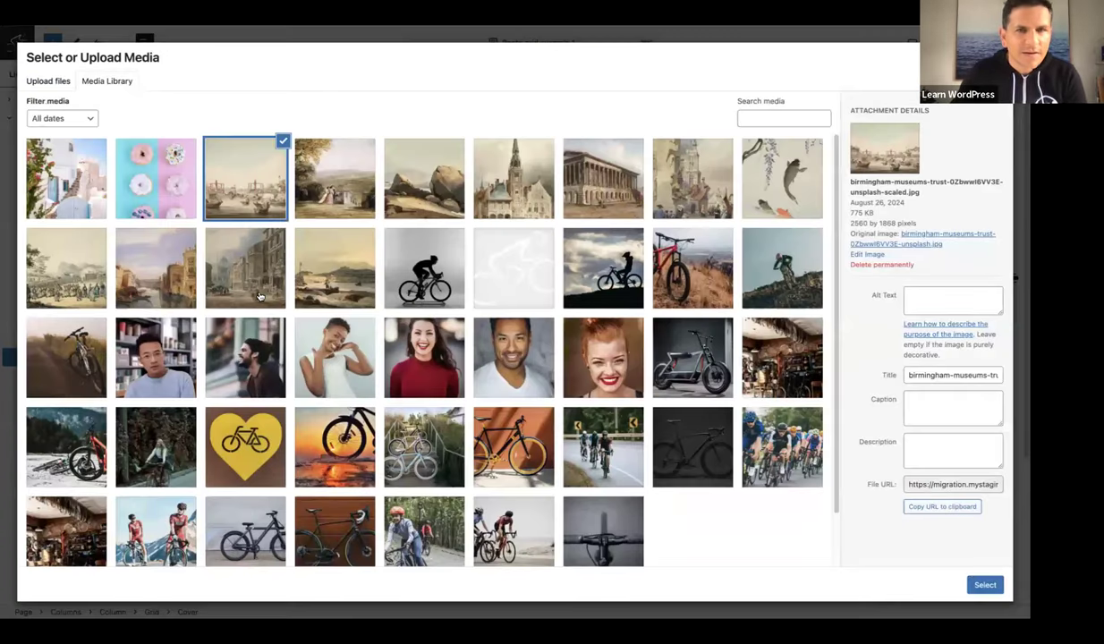
{"action": "left_click", "coordinate": [256, 287]}
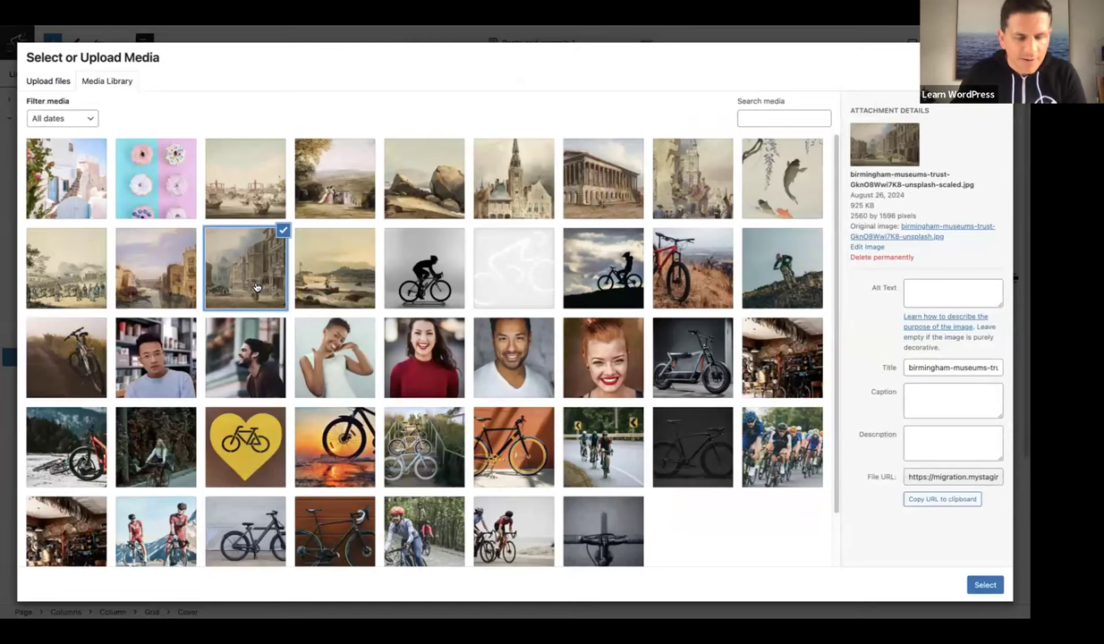
{"action": "left_click", "coordinate": [985, 584]}
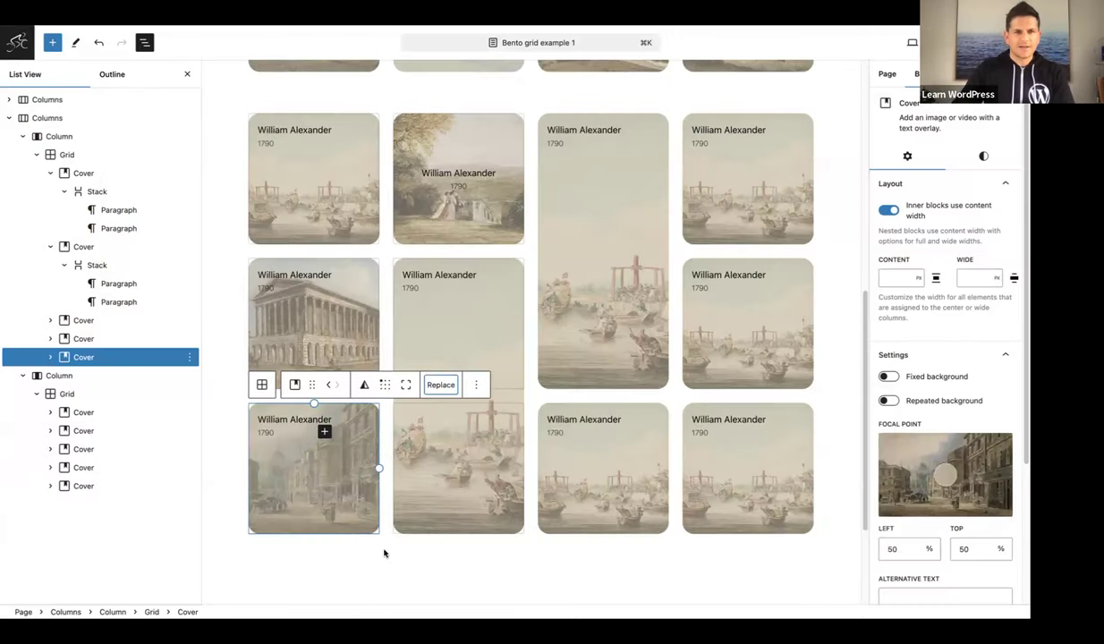
Replace the two-row Cover block's image in the first Column's Grid with the Birmingham Museums Trust fish and wisteria painting from the Media Library
{"action": "left_click", "coordinate": [402, 303]}
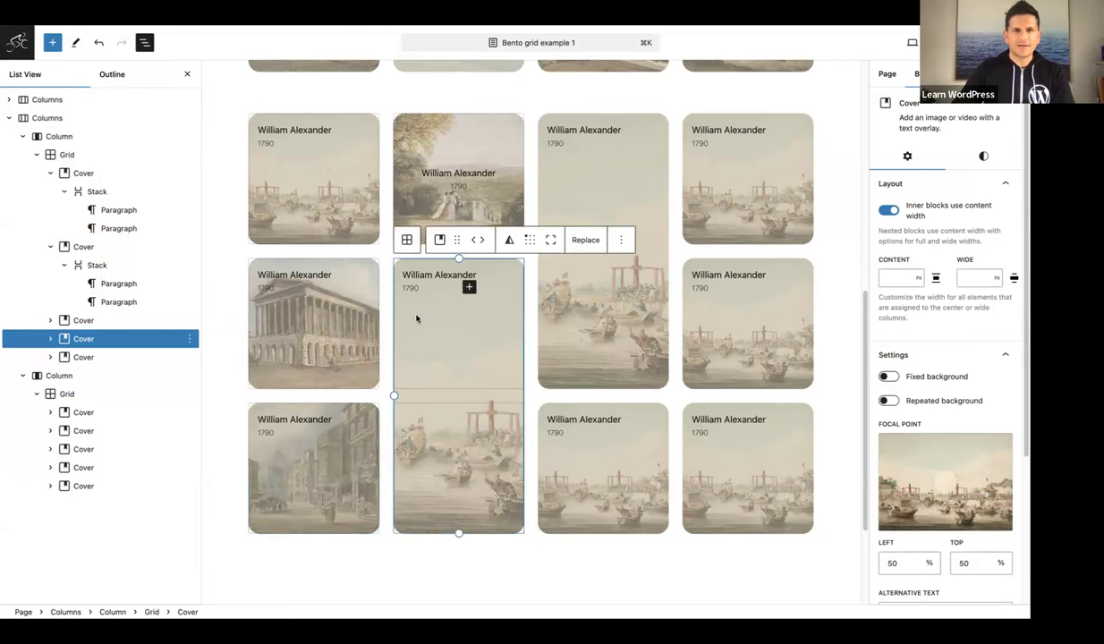
{"action": "left_click", "coordinate": [585, 240]}
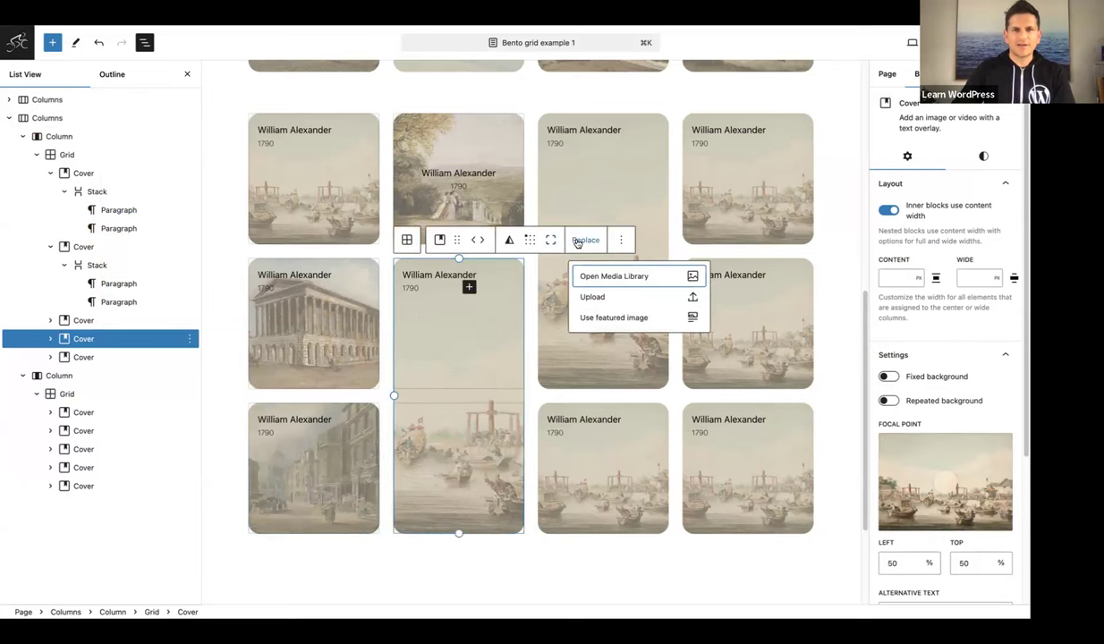
{"action": "left_click", "coordinate": [608, 278]}
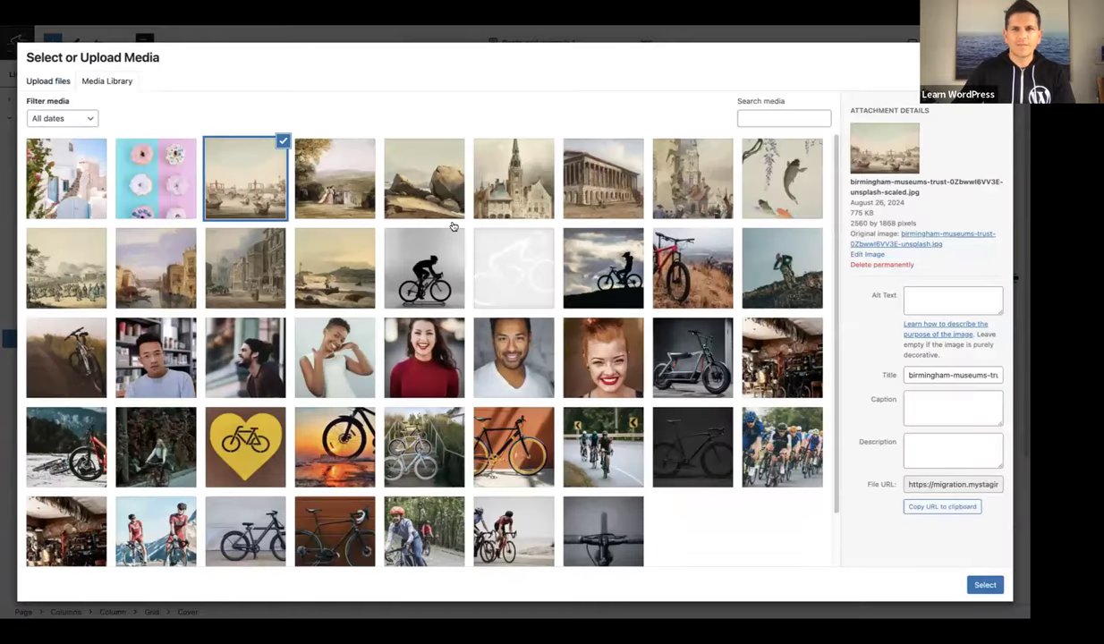
{"action": "left_click", "coordinate": [769, 183]}
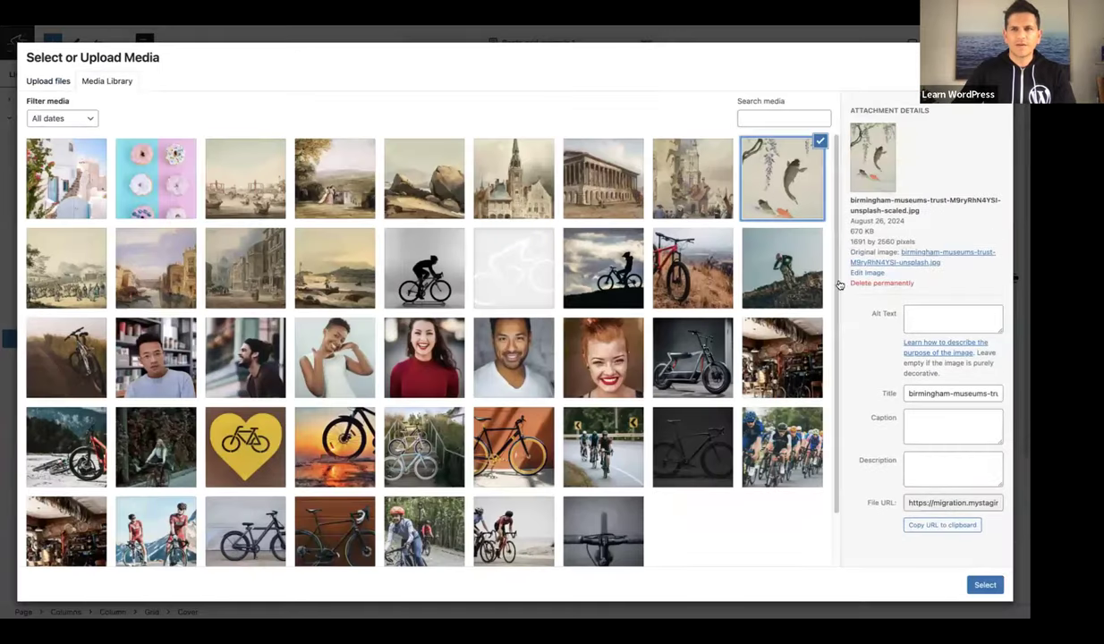
{"action": "left_click", "coordinate": [984, 584]}
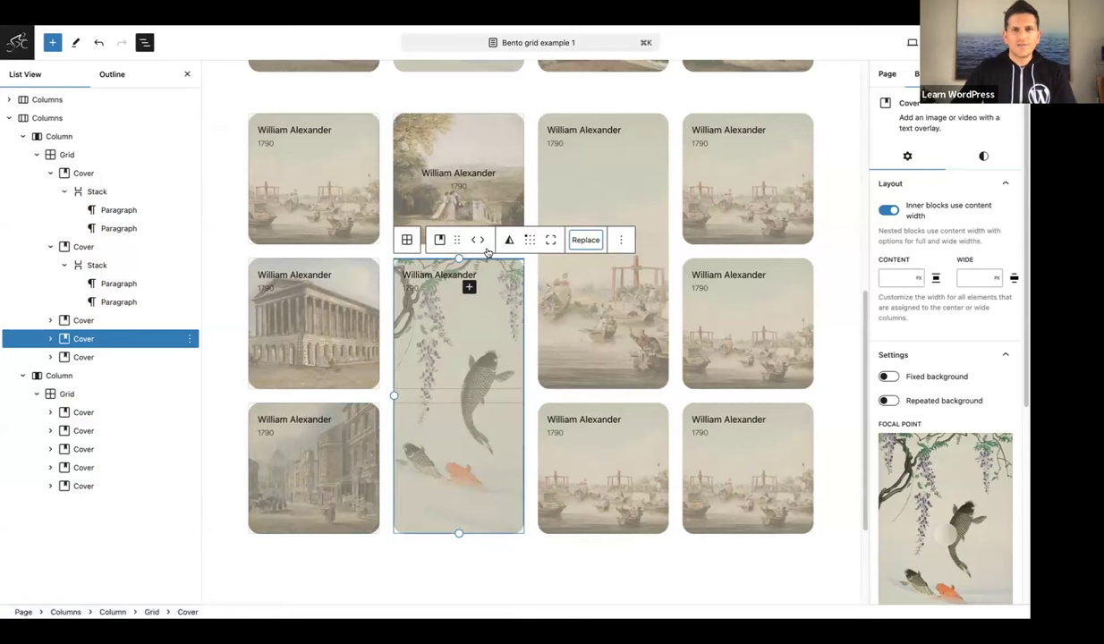
Set the content position of the fish and wisteria Cover block to bottom right
{"action": "left_click", "coordinate": [530, 240]}
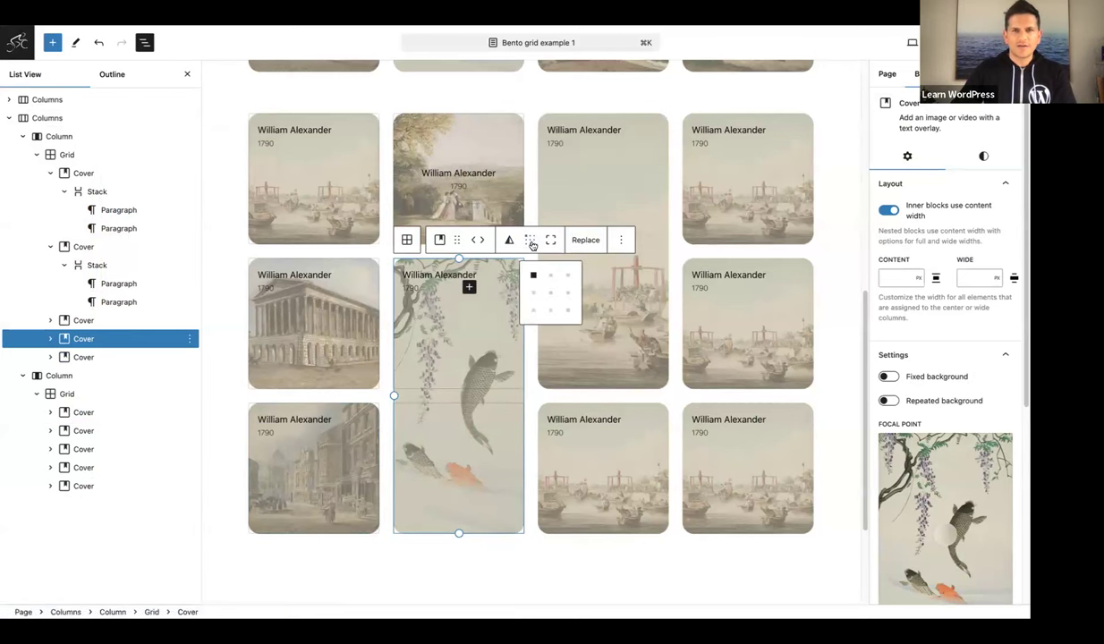
{"action": "left_click", "coordinate": [568, 311]}
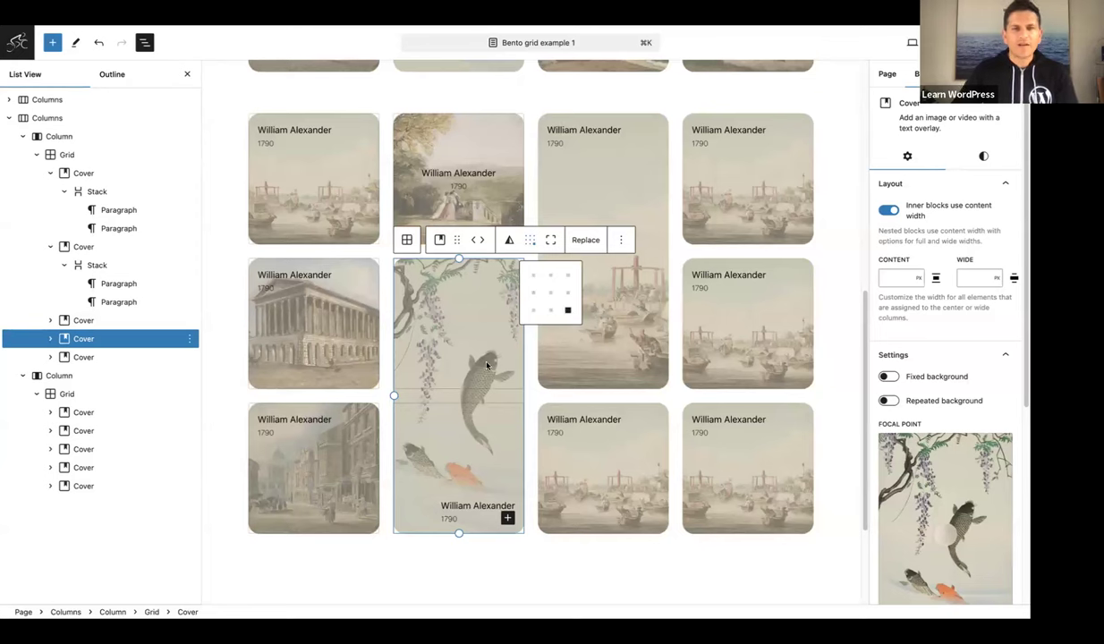
Replace the artist's name and set the year to 1850 in the columned building Cover block, and save the page
{"action": "left_click", "coordinate": [289, 273]}
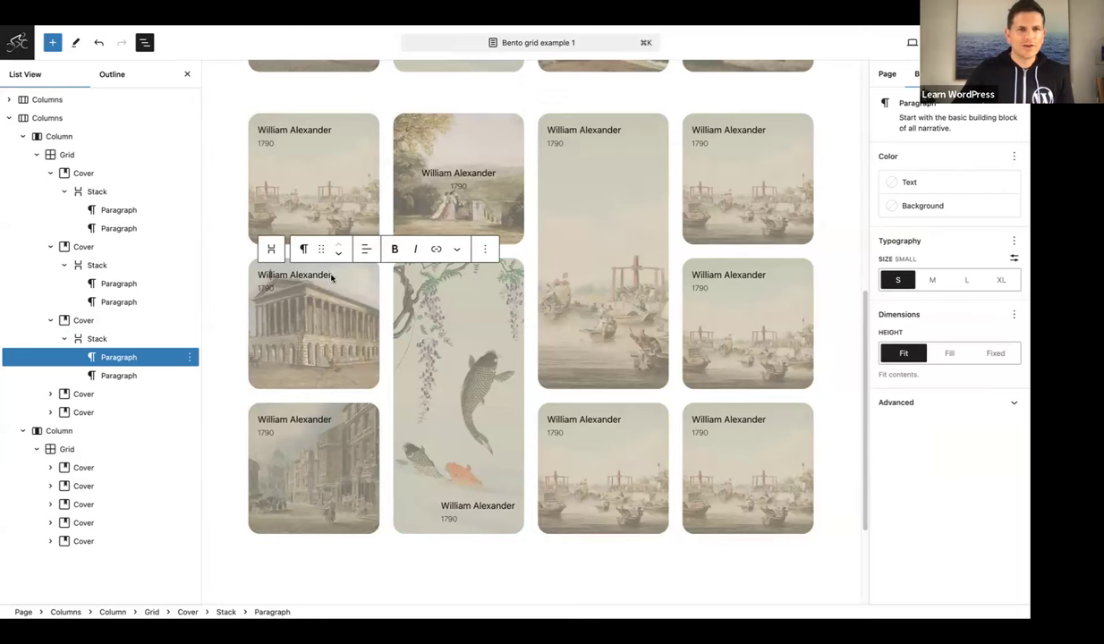
{"action": "left_click_drag", "start_coordinate": [257, 274], "coordinate": [330, 278]}
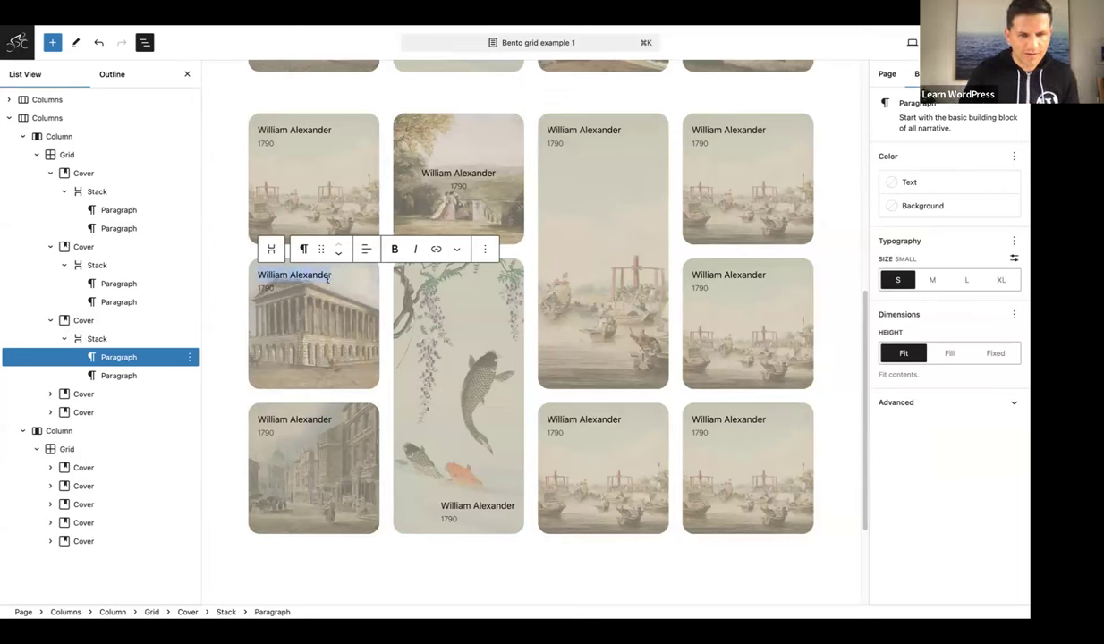
{"action": "type", "text": "John"}
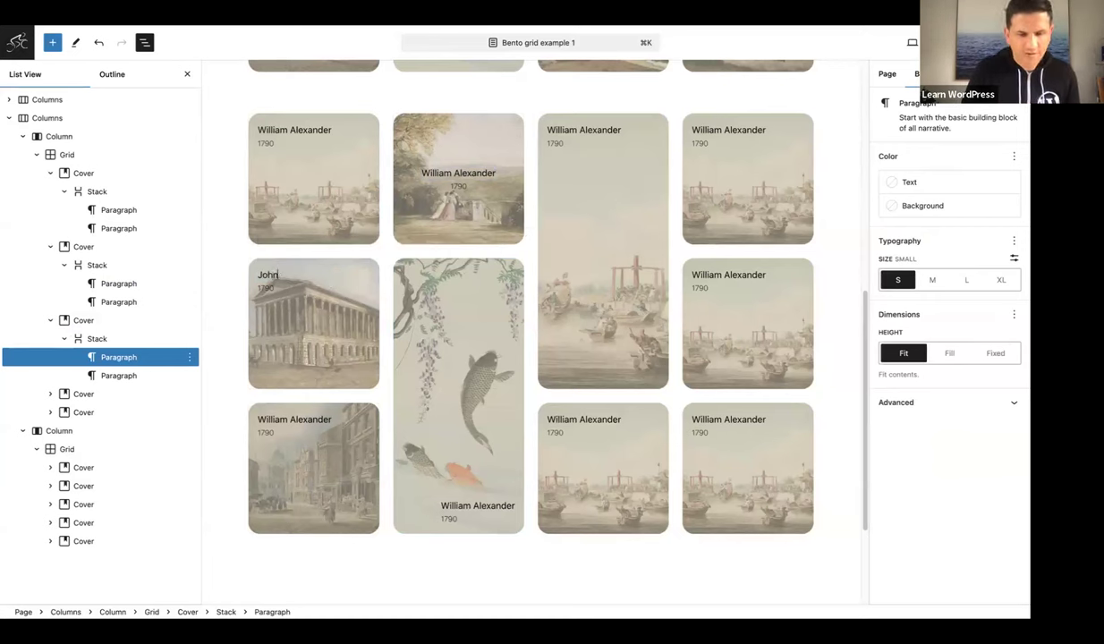
{"action": "type", "text": " Yeomans"}
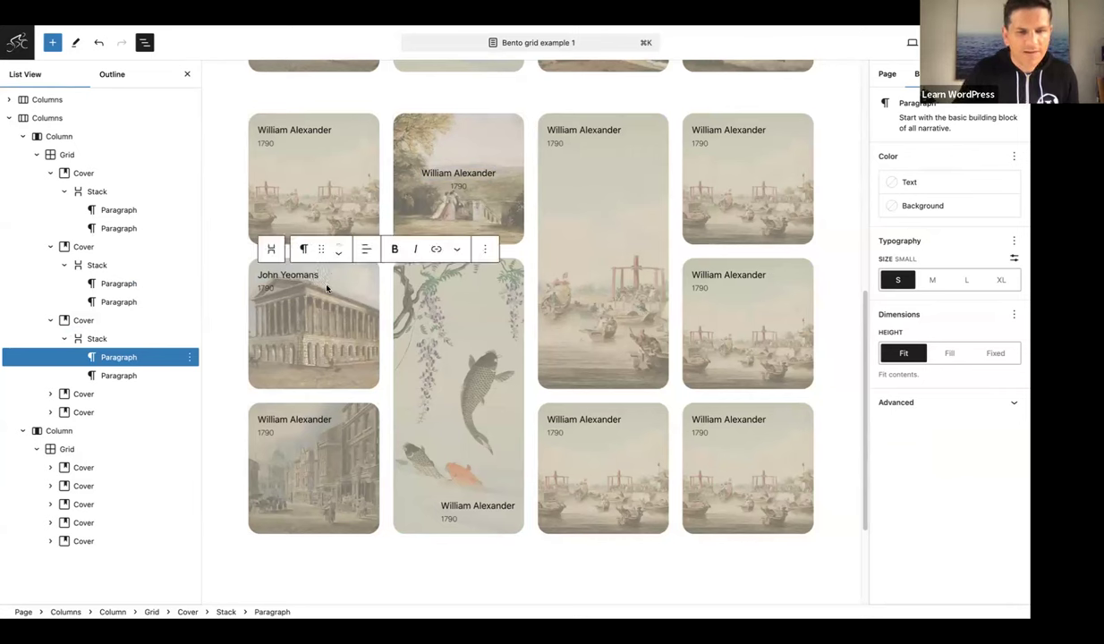
{"action": "double_click", "coordinate": [262, 289]}
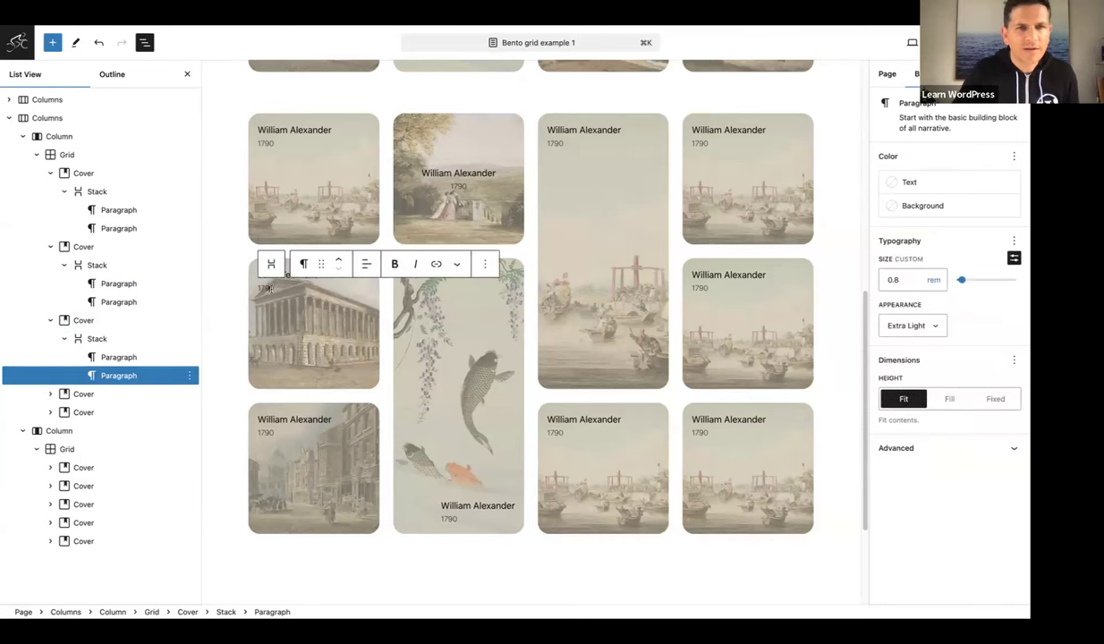
{"action": "type", "text": "185"}
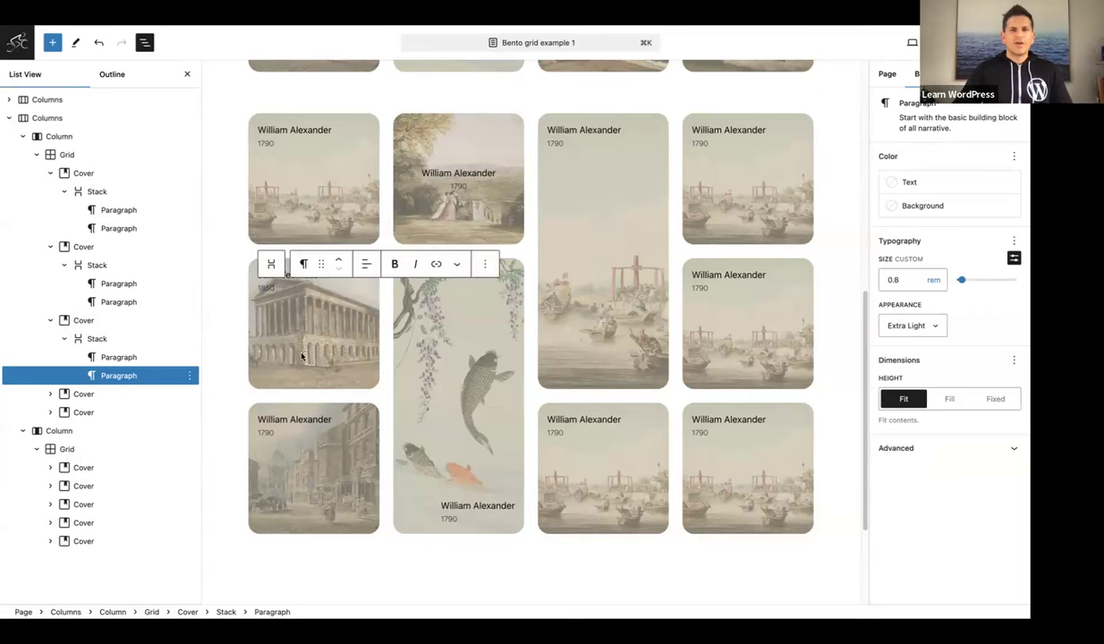
{"action": "left_click", "coordinate": [309, 184]}
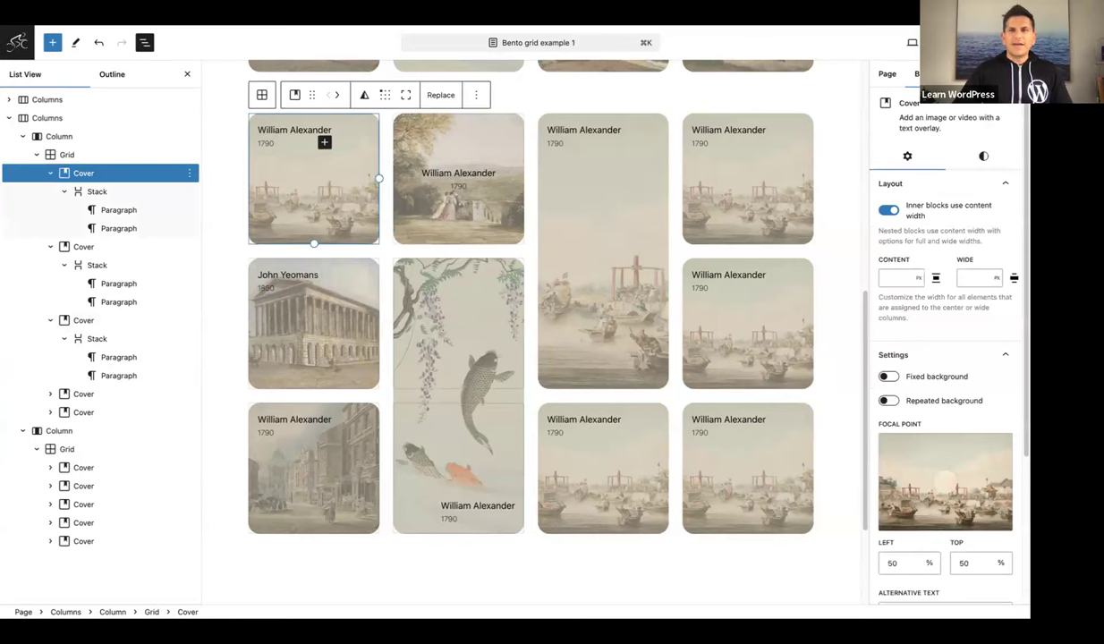
{"action": "key", "text": "super+s"}
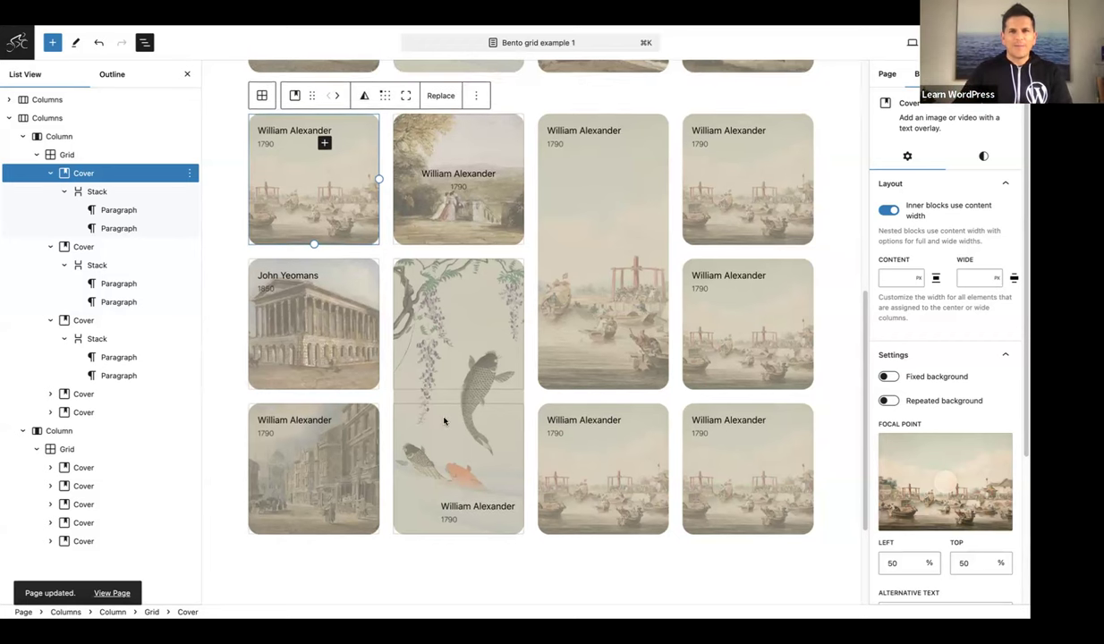
Review the completed bento grid on the Bento grid example 1 page in the editor
{"action": "scroll", "coordinate": [439, 422], "scroll_direction": "up", "scroll_amount": 5}
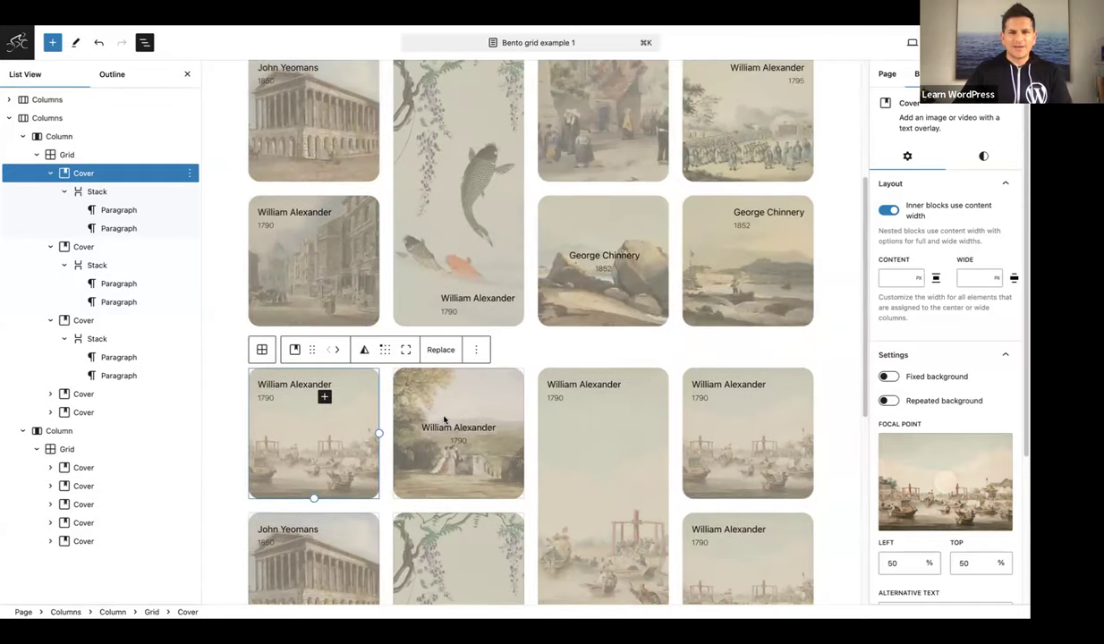
{"action": "scroll", "coordinate": [444, 420], "scroll_direction": "up", "scroll_amount": 3}
{"action": "scroll", "coordinate": [444, 420], "scroll_direction": "up", "scroll_amount": 2}
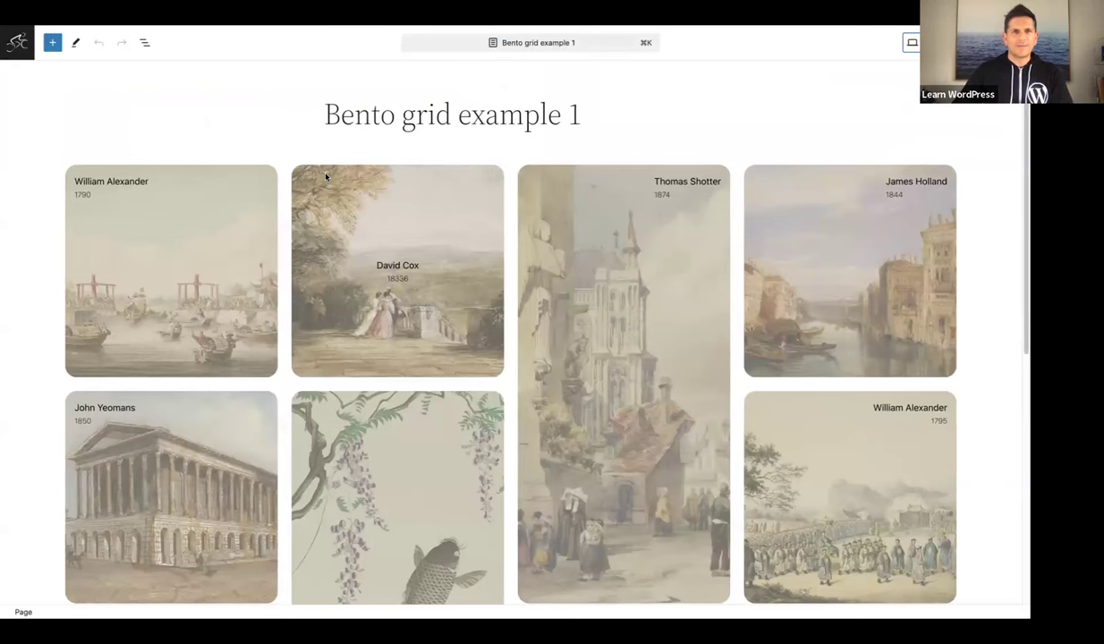
{"action": "scroll", "coordinate": [391, 167], "scroll_direction": "down", "scroll_amount": 1}
{"action": "scroll", "coordinate": [391, 166], "scroll_direction": "down", "scroll_amount": 1}
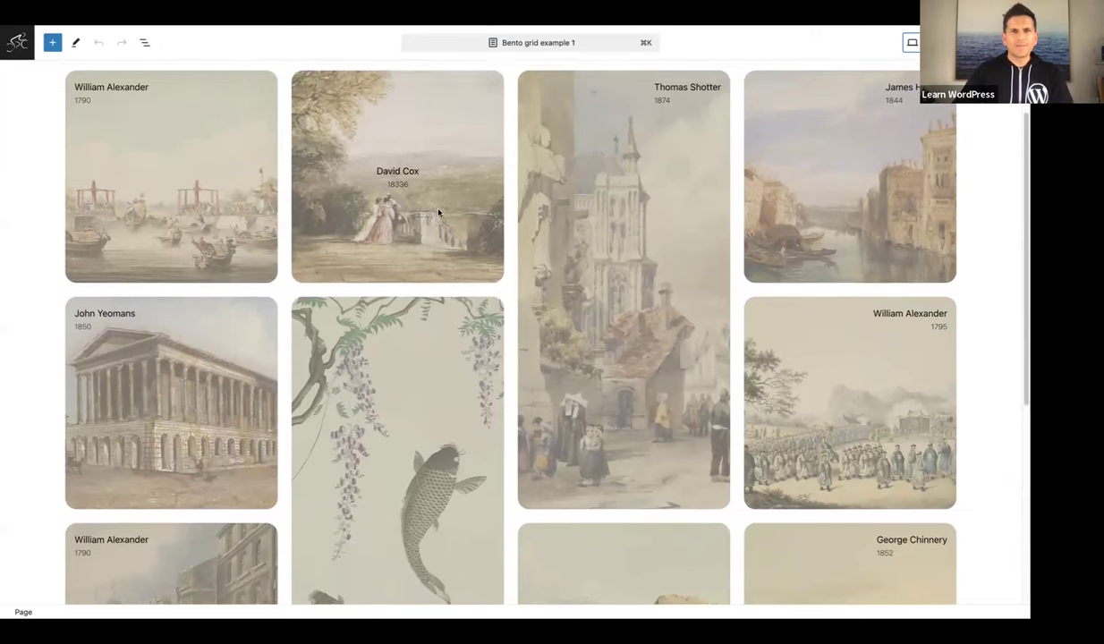
{"action": "scroll", "coordinate": [438, 212], "scroll_direction": "up", "scroll_amount": 1}
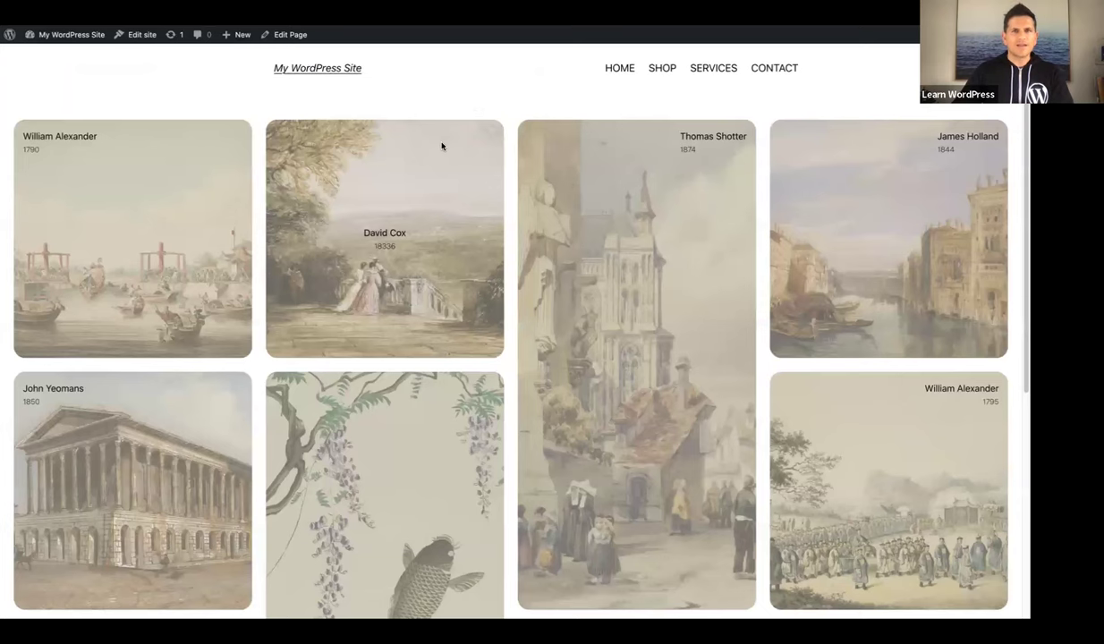
Inspect the front end of the painting bento grid page in the developer tools, widen the page area and show the responsive preview
{"action": "right_click", "coordinate": [466, 222]}
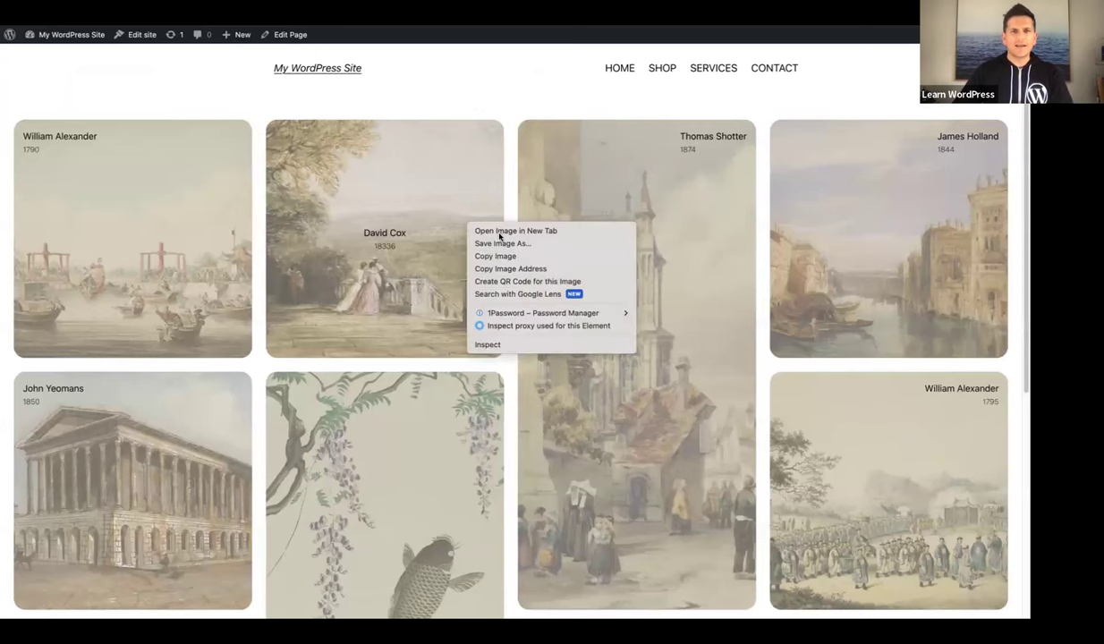
{"action": "left_click", "coordinate": [488, 346]}
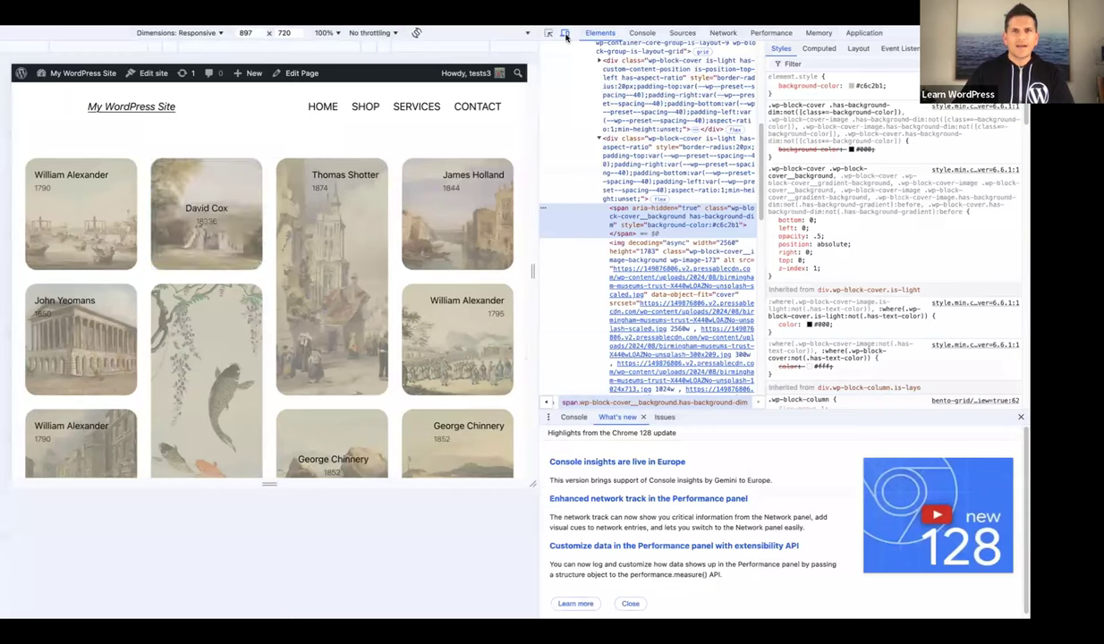
{"action": "left_click", "coordinate": [565, 34]}
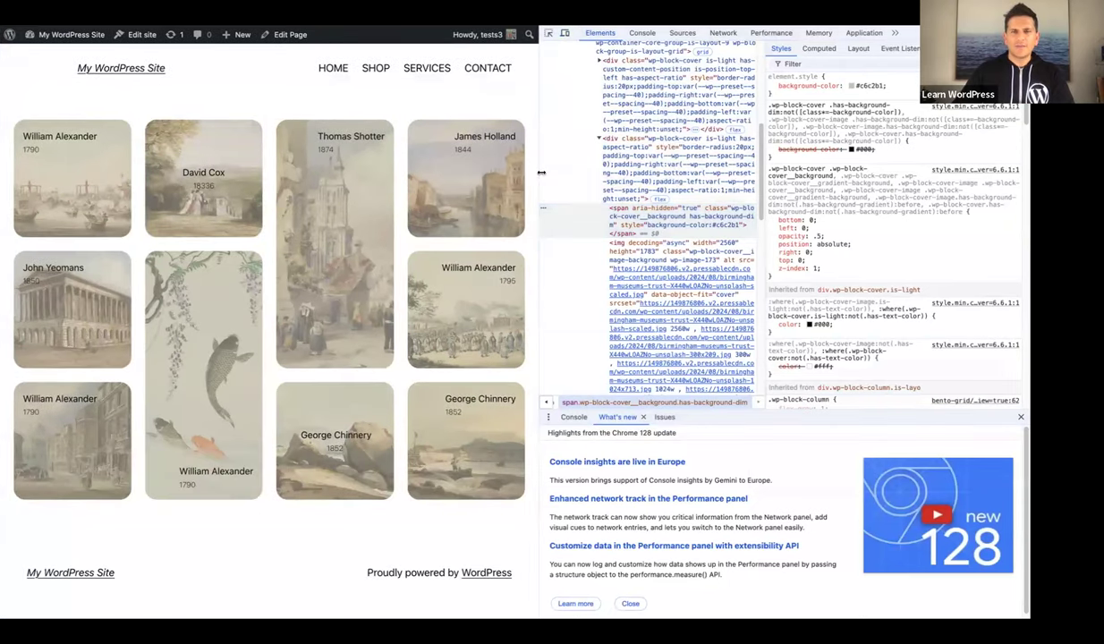
{"action": "left_click_drag", "start_coordinate": [541, 173], "coordinate": [886, 180]}
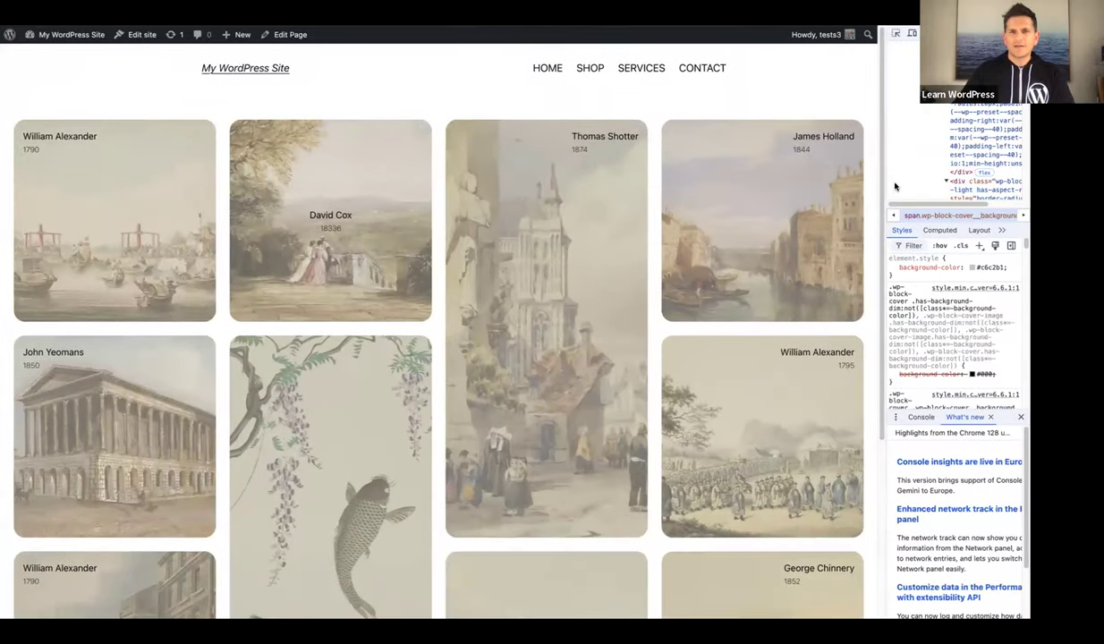
{"action": "left_click", "coordinate": [912, 34]}
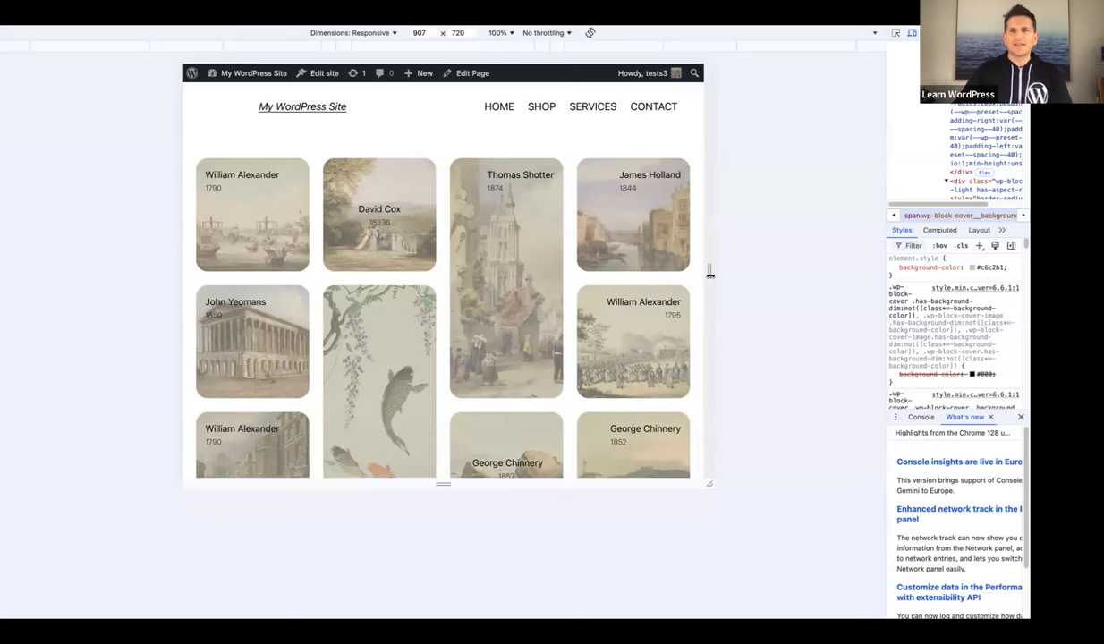
Narrow the responsive preview to 448 px and examine how the painting grid stacks on a small screen
{"action": "left_click_drag", "start_coordinate": [710, 273], "coordinate": [577, 271]}
{"action": "scroll", "coordinate": [526, 283], "scroll_direction": "down", "scroll_amount": 1}
{"action": "scroll", "coordinate": [527, 283], "scroll_direction": "down", "scroll_amount": 4}
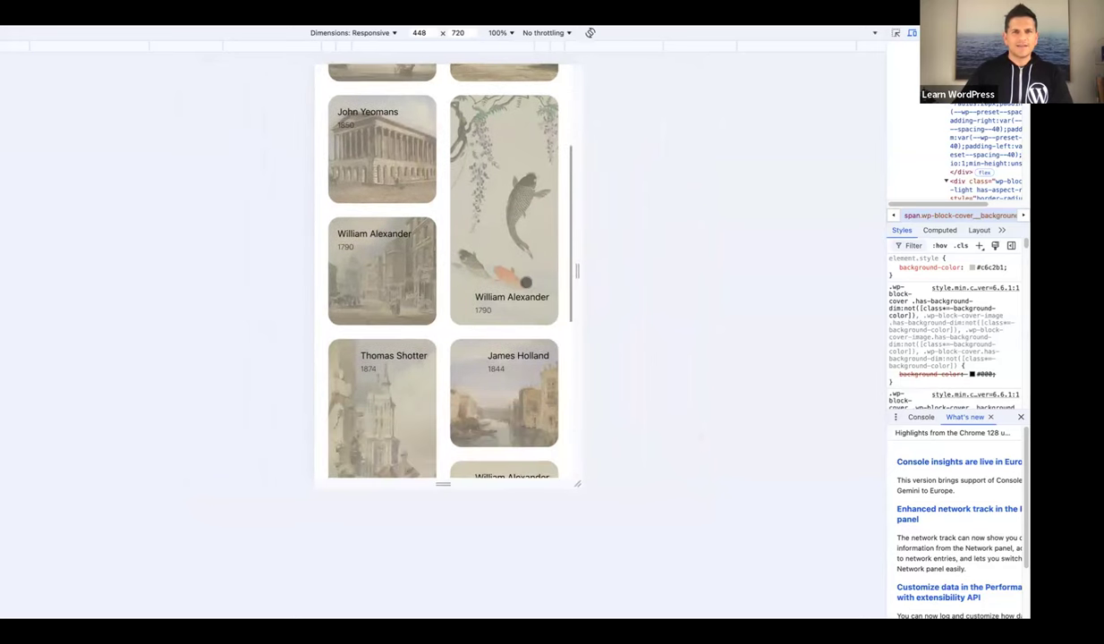
{"action": "scroll", "coordinate": [526, 283], "scroll_direction": "down", "scroll_amount": 2}
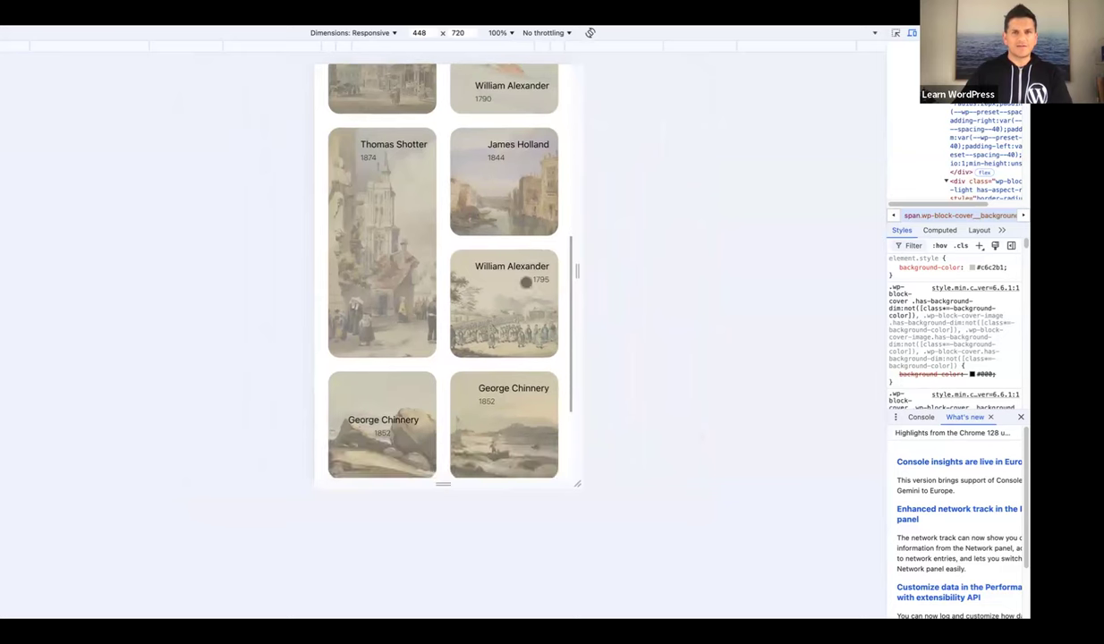
{"action": "scroll", "coordinate": [575, 272], "scroll_direction": "up", "scroll_amount": 3}
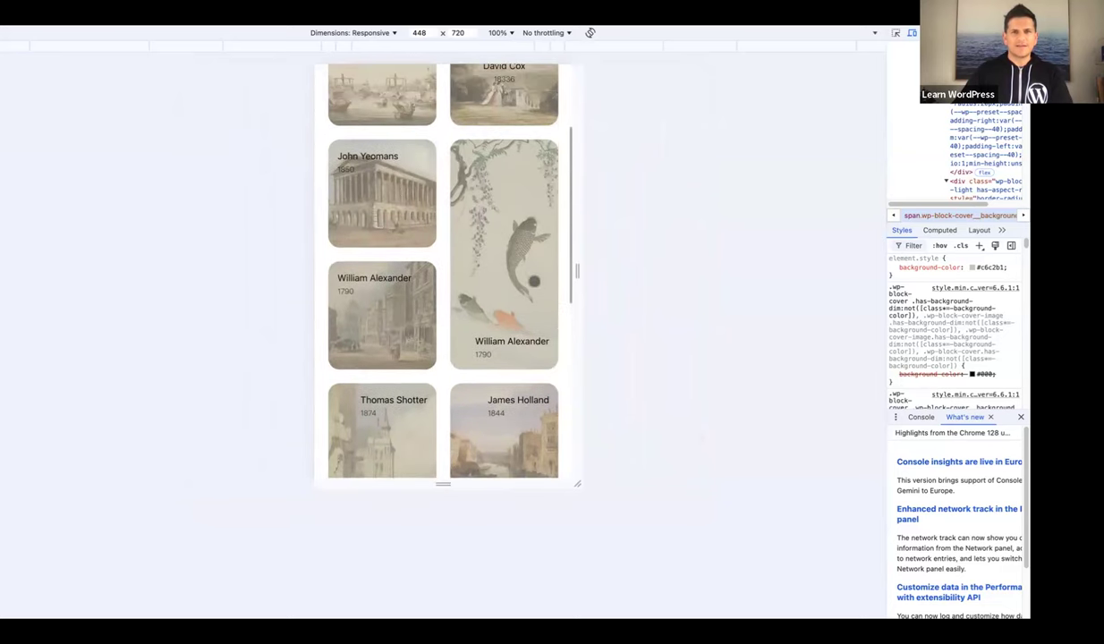
Resize the responsive preview through wider sizes, including 675 px, to examine how the painting grid's columns adapt
{"action": "left_click_drag", "start_coordinate": [574, 272], "coordinate": [693, 293]}
{"action": "scroll", "coordinate": [678, 294], "scroll_direction": "up", "scroll_amount": 5}
{"action": "scroll", "coordinate": [678, 293], "scroll_direction": "down", "scroll_amount": 1}
{"action": "scroll", "coordinate": [677, 295], "scroll_direction": "down", "scroll_amount": 1}
{"action": "left_click_drag", "start_coordinate": [695, 271], "coordinate": [643, 277]}
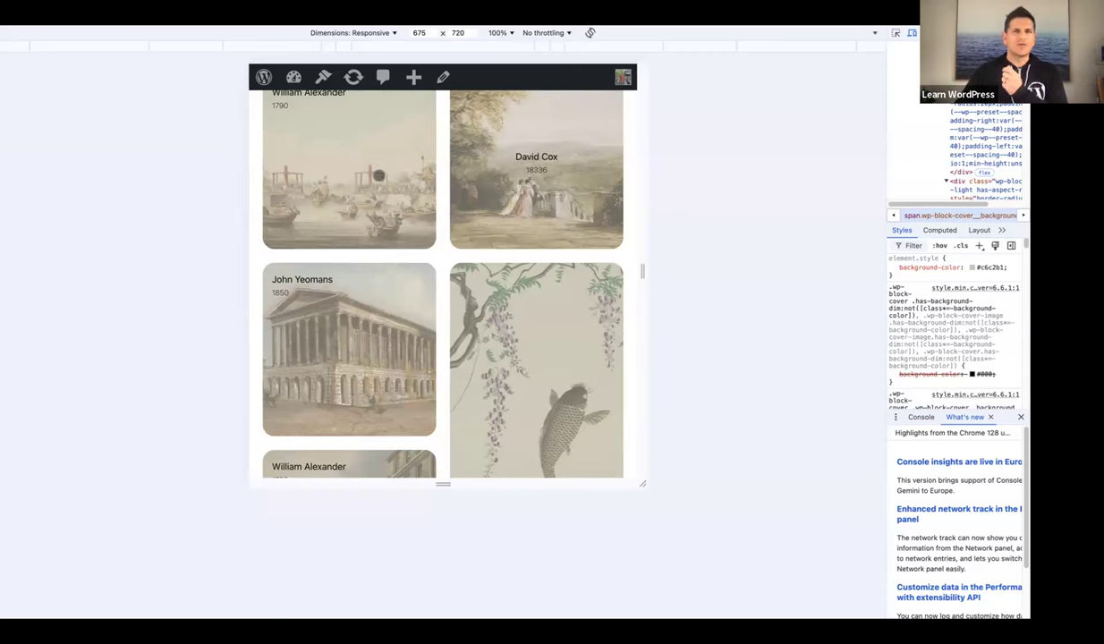
{"action": "left_click_drag", "start_coordinate": [641, 272], "coordinate": [731, 281]}
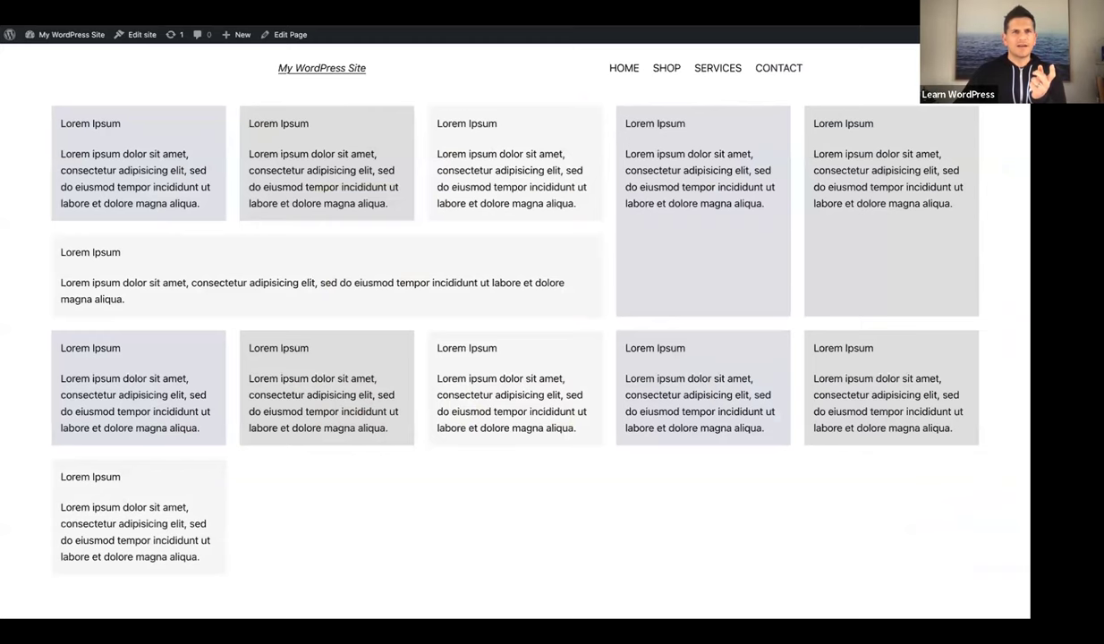
Inspect the front end of the Lorem Ipsum grid page and examine its stacking in a 417 px wide responsive preview
{"action": "right_click", "coordinate": [225, 76]}
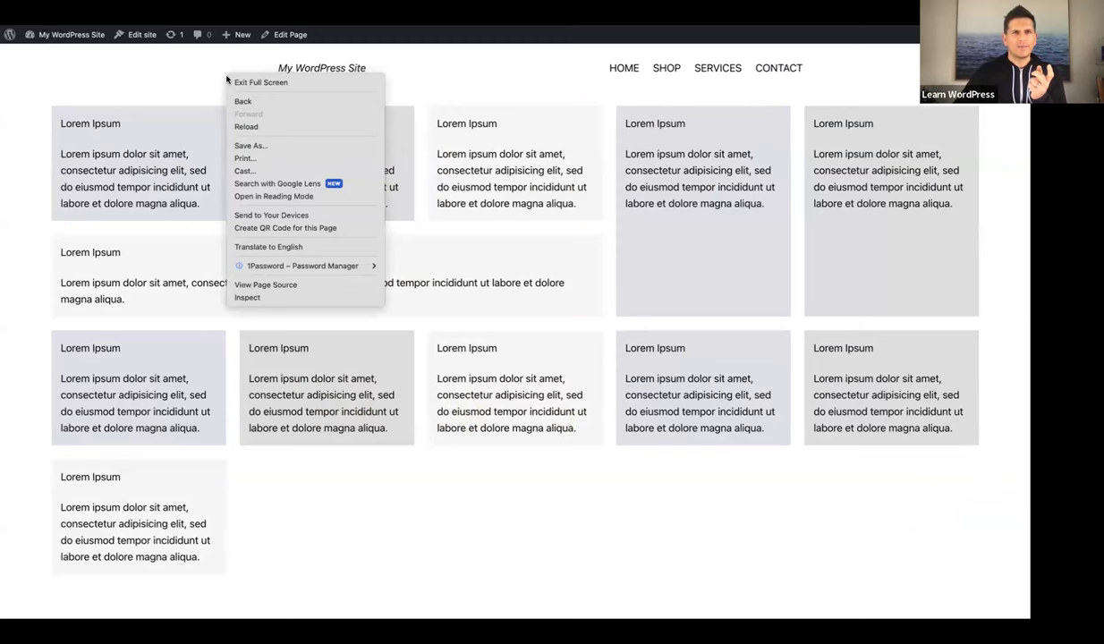
{"action": "left_click", "coordinate": [259, 299]}
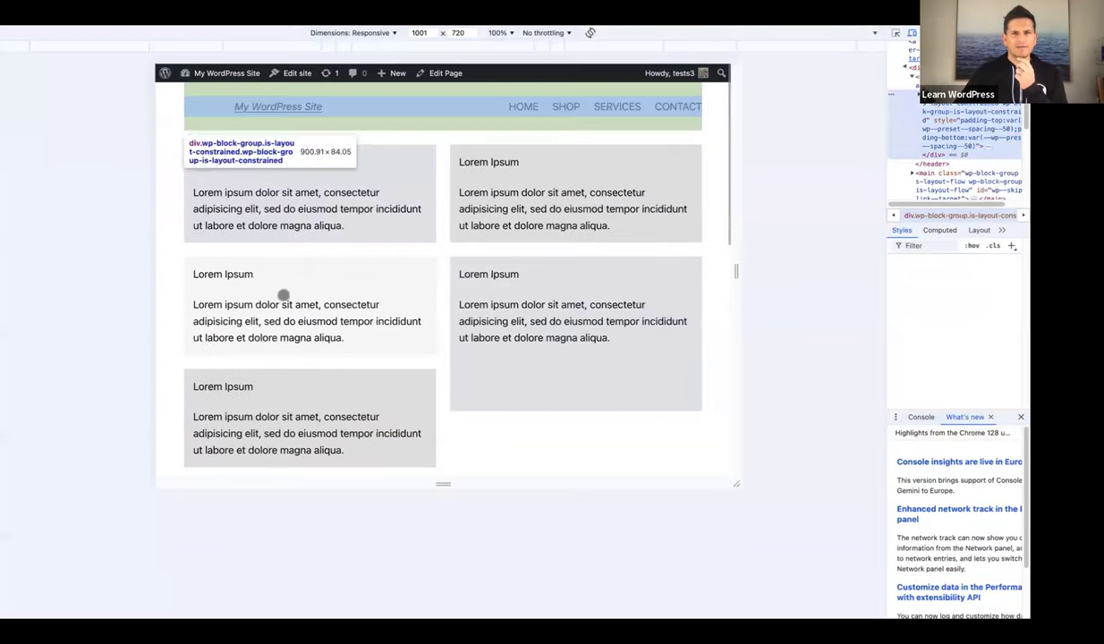
{"action": "left_click_drag", "start_coordinate": [735, 270], "coordinate": [567, 273]}
{"action": "scroll", "coordinate": [496, 286], "scroll_direction": "down", "scroll_amount": 5}
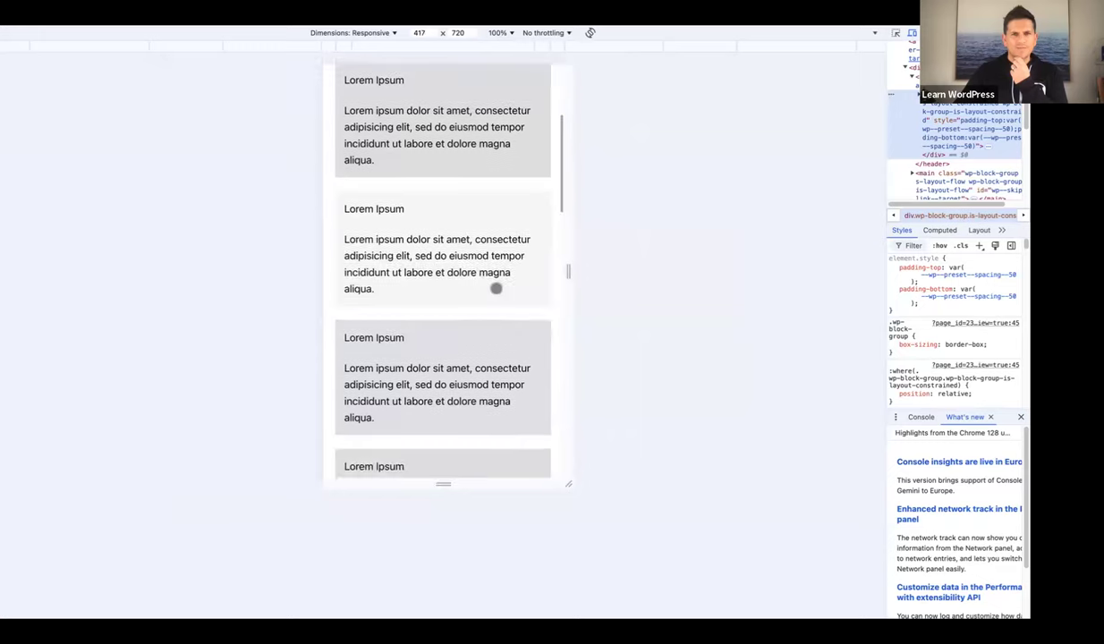
{"action": "scroll", "coordinate": [496, 286], "scroll_direction": "up", "scroll_amount": 5}
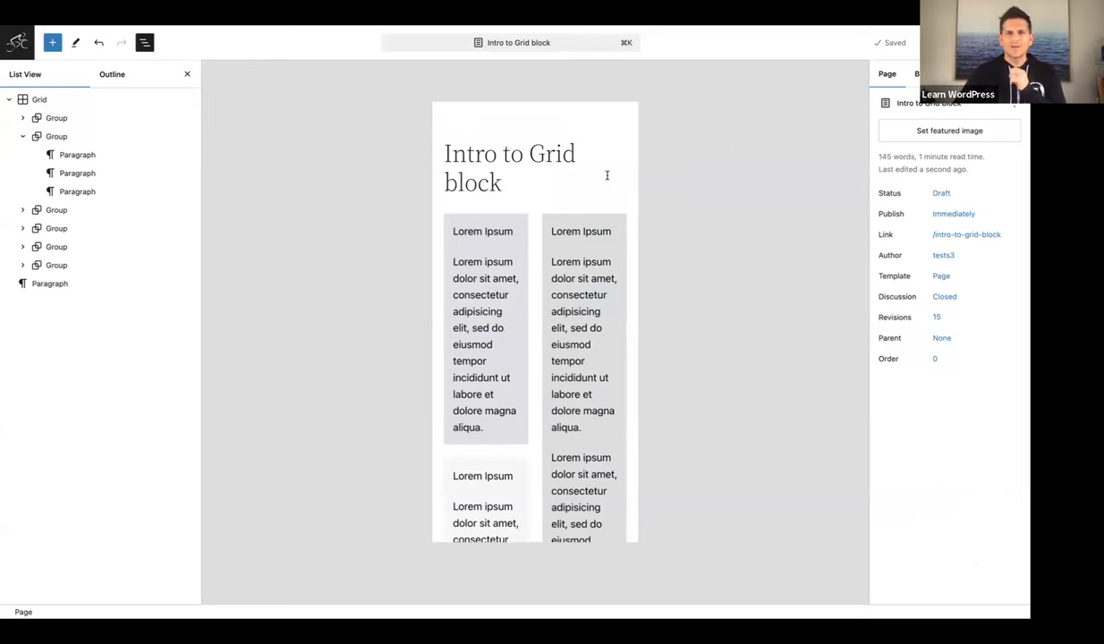
Examine the Grid block's layout throughout the mobile preview of the Intro to Grid block page
{"action": "scroll", "coordinate": [595, 174], "scroll_direction": "down", "scroll_amount": 4}
{"action": "scroll", "coordinate": [601, 195], "scroll_direction": "down", "scroll_amount": 3}
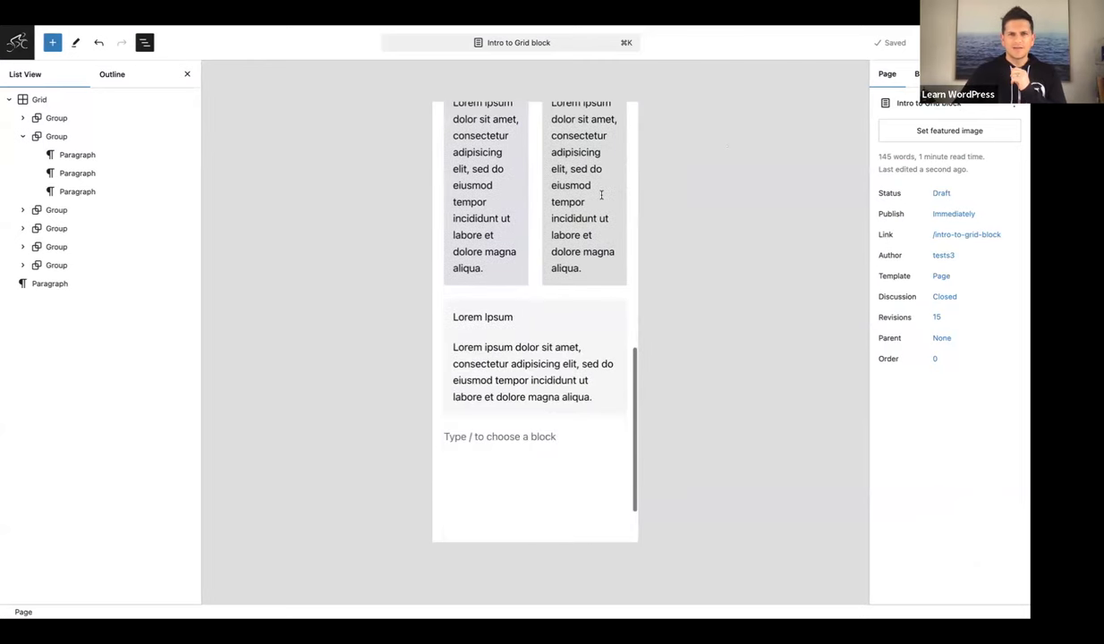
{"action": "scroll", "coordinate": [601, 195], "scroll_direction": "up", "scroll_amount": 5}
{"action": "scroll", "coordinate": [601, 195], "scroll_direction": "up", "scroll_amount": 3}
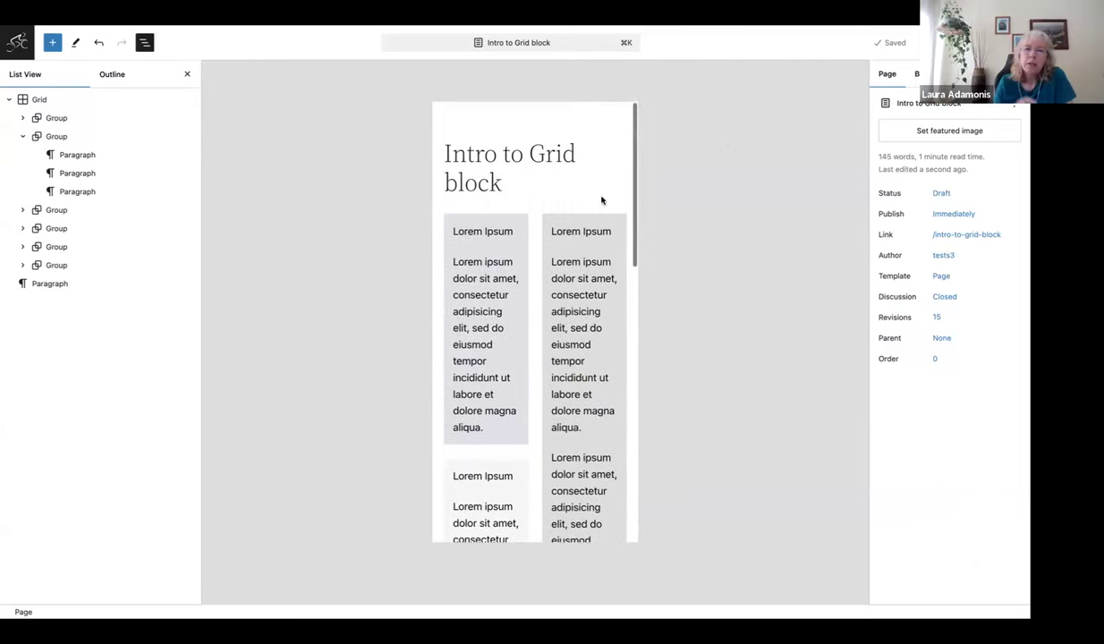
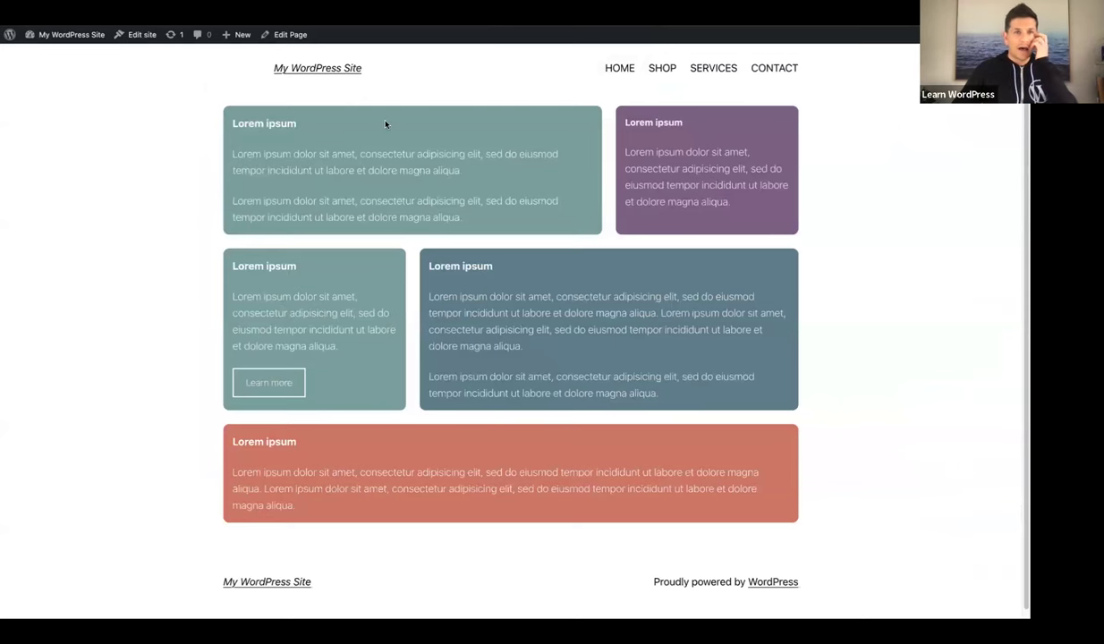
Inspect the colored bento grid page's front end and examine its stacking in a 386 px wide responsive preview
{"action": "scroll", "coordinate": [139, 158], "scroll_direction": "down", "scroll_amount": 1}
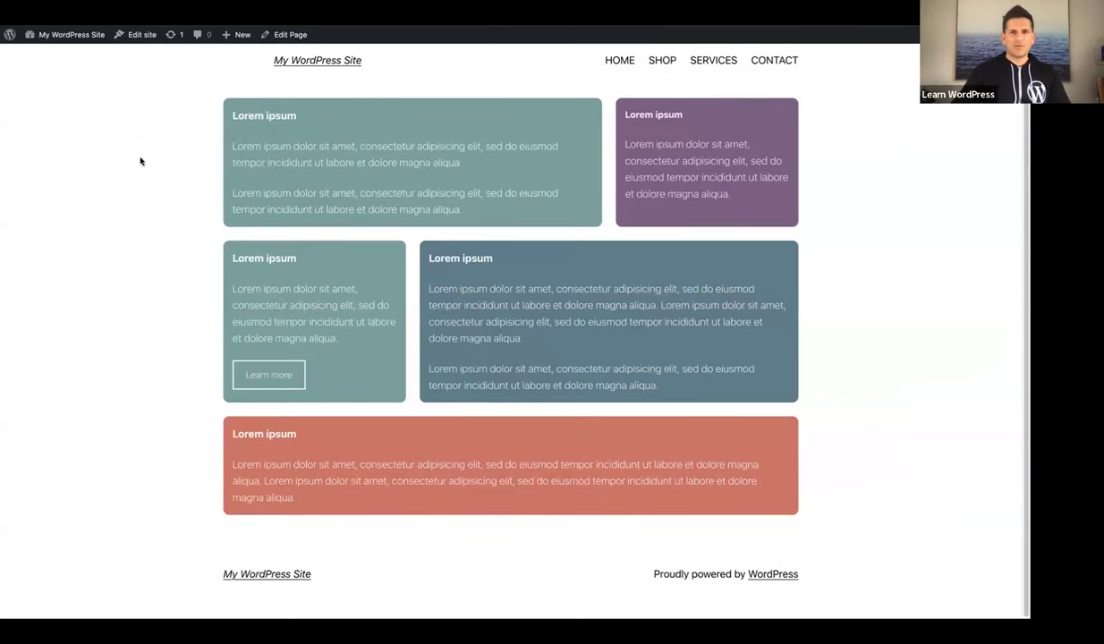
{"action": "right_click", "coordinate": [839, 257]}
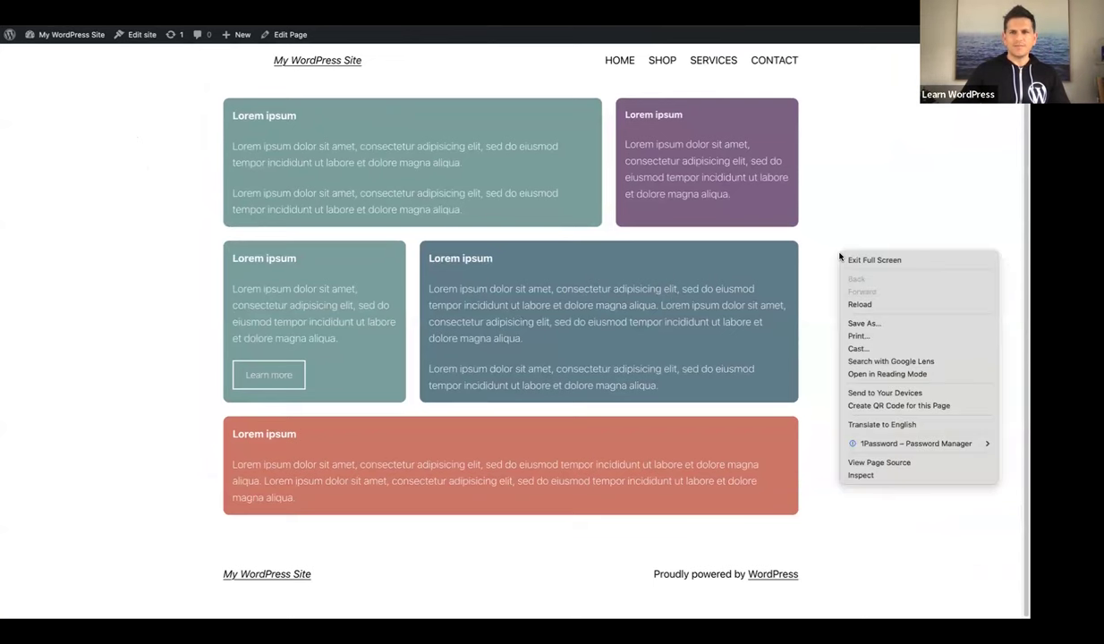
{"action": "left_click", "coordinate": [863, 477]}
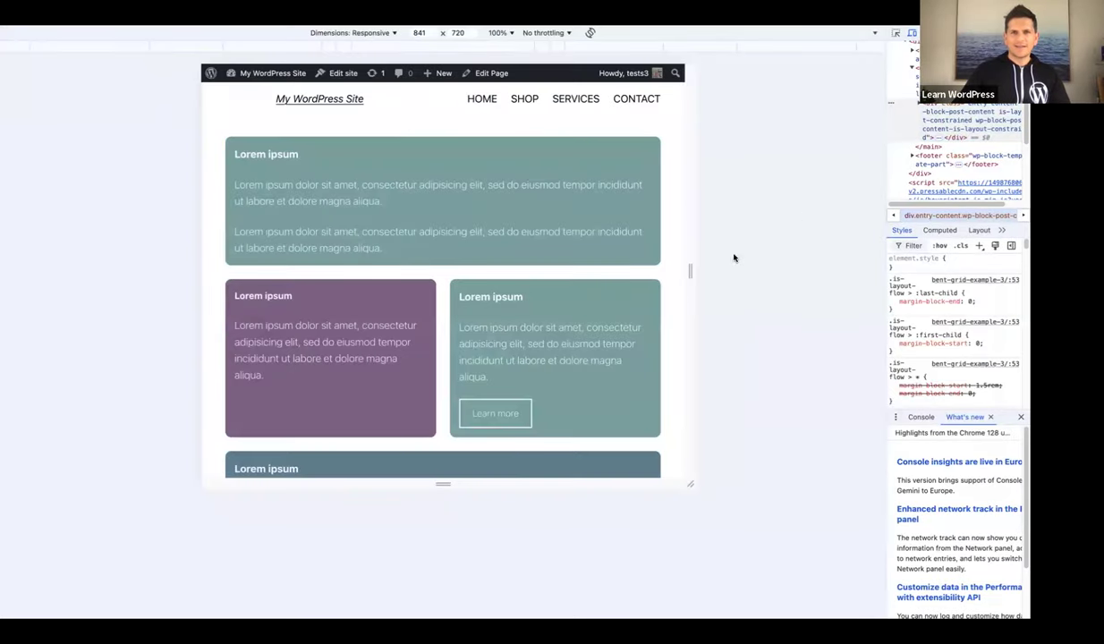
{"action": "left_click_drag", "start_coordinate": [690, 270], "coordinate": [561, 271]}
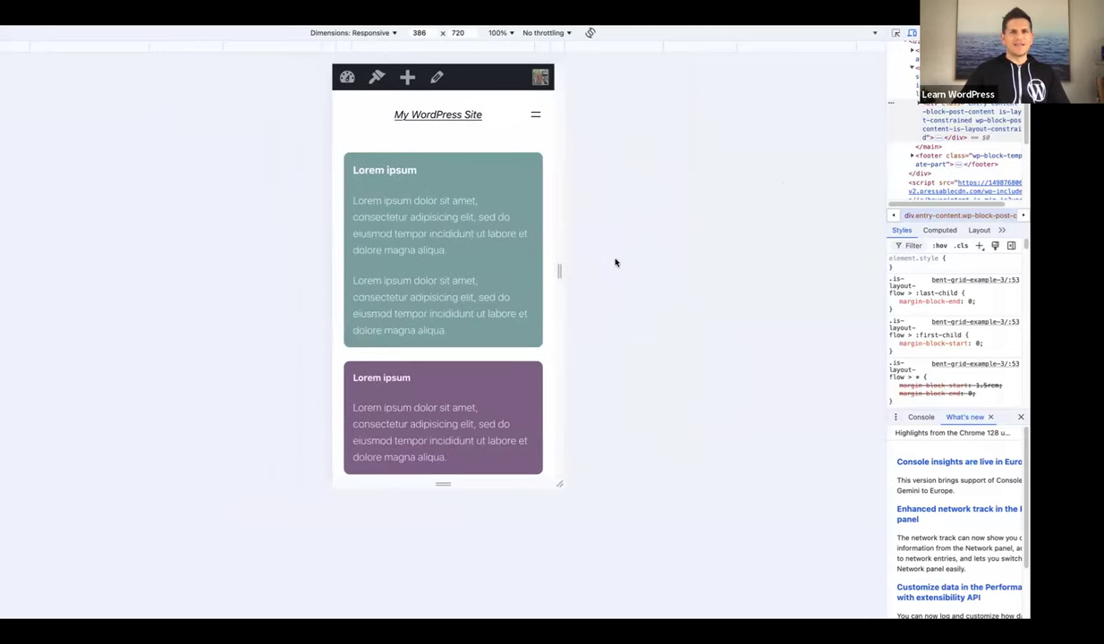
Examine the colored bento grid's full layout in the 386 px wide preview and at wider sizes, including 1017 px
{"action": "scroll", "coordinate": [501, 260], "scroll_direction": "down", "scroll_amount": 10}
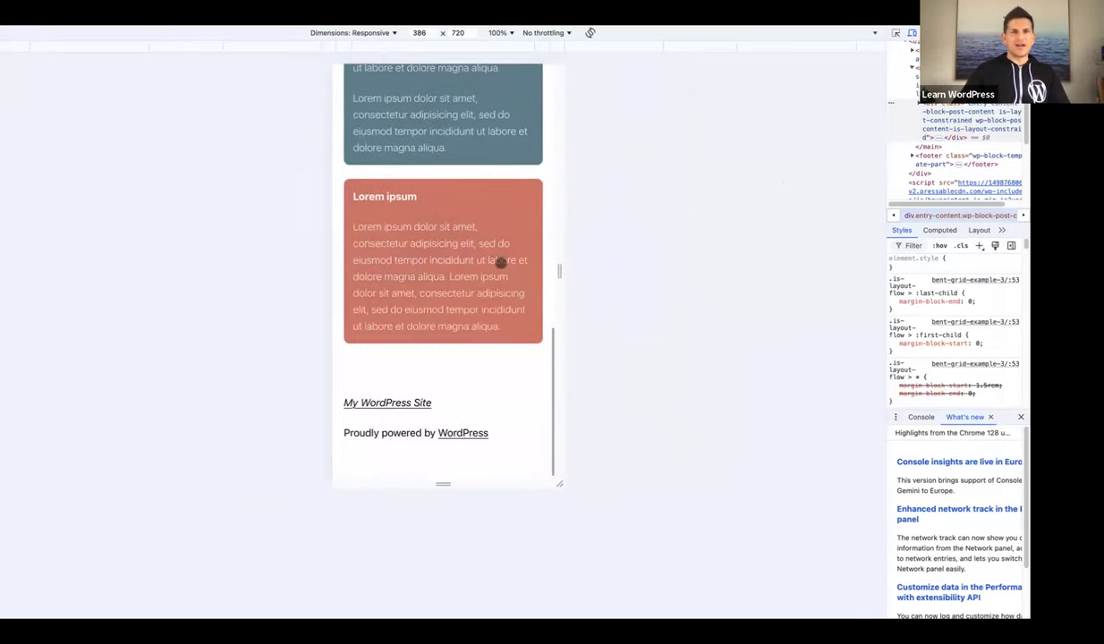
{"action": "scroll", "coordinate": [501, 260], "scroll_direction": "up", "scroll_amount": 10}
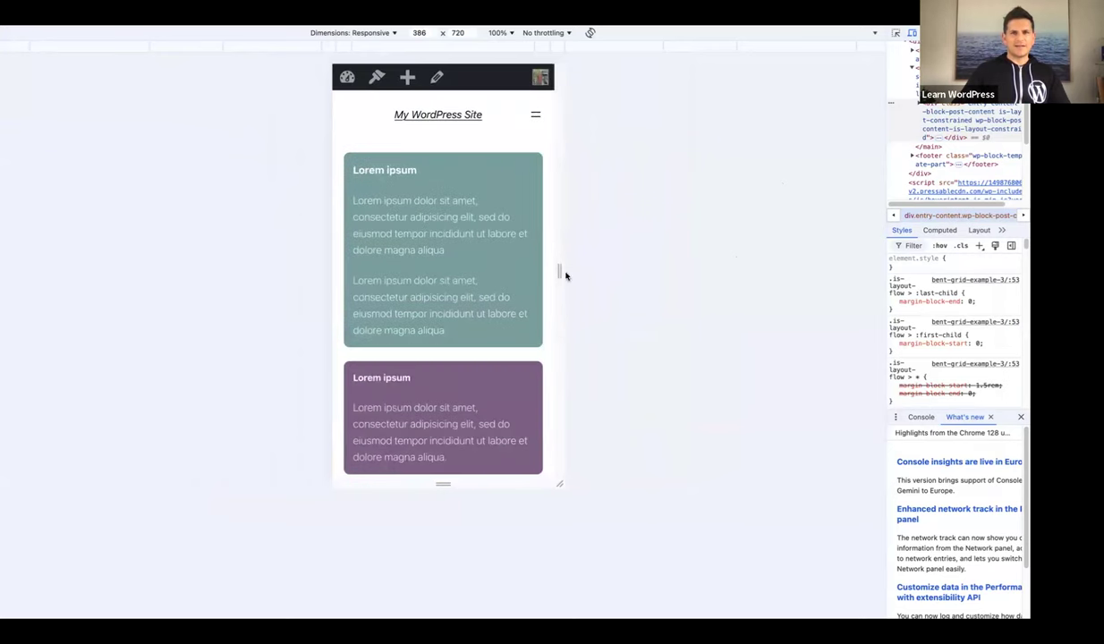
{"action": "left_click_drag", "start_coordinate": [562, 271], "coordinate": [739, 273]}
{"action": "scroll", "coordinate": [597, 267], "scroll_direction": "down", "scroll_amount": 8}
{"action": "scroll", "coordinate": [599, 277], "scroll_direction": "up", "scroll_amount": 10}
{"action": "scroll", "coordinate": [670, 264], "scroll_direction": "down", "scroll_amount": 5}
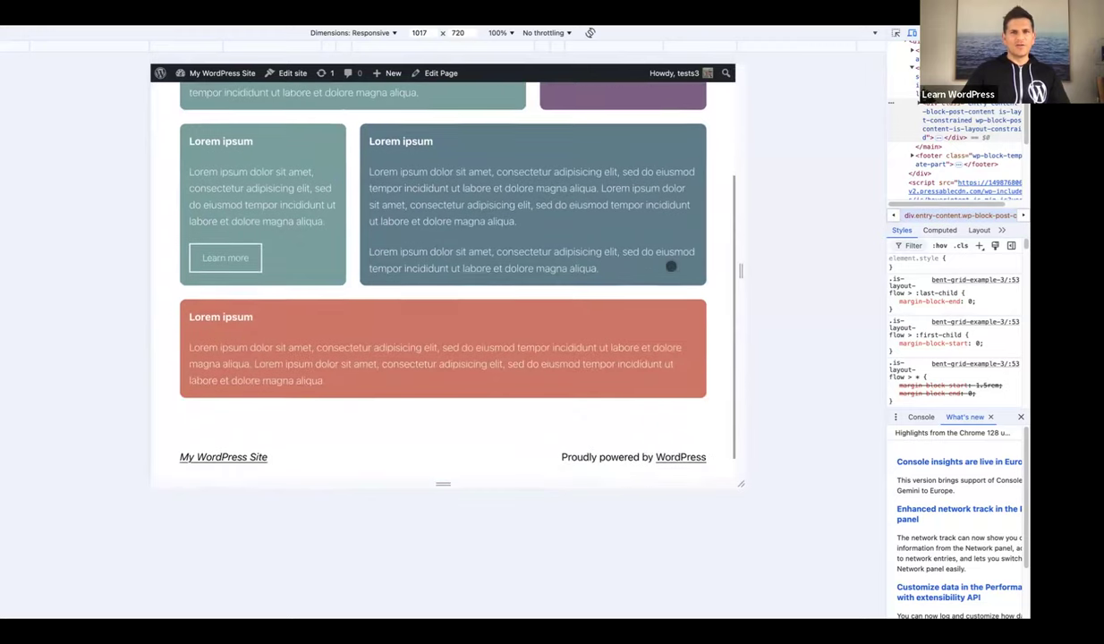
{"action": "scroll", "coordinate": [671, 266], "scroll_direction": "up", "scroll_amount": 3}
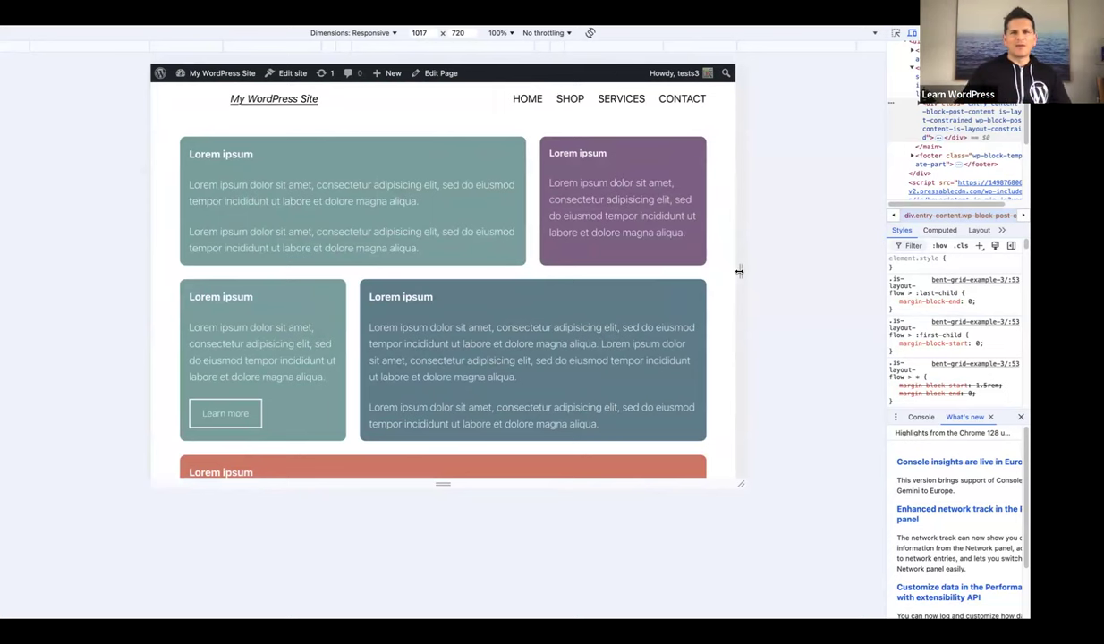
{"action": "left_click_drag", "start_coordinate": [739, 271], "coordinate": [699, 274]}
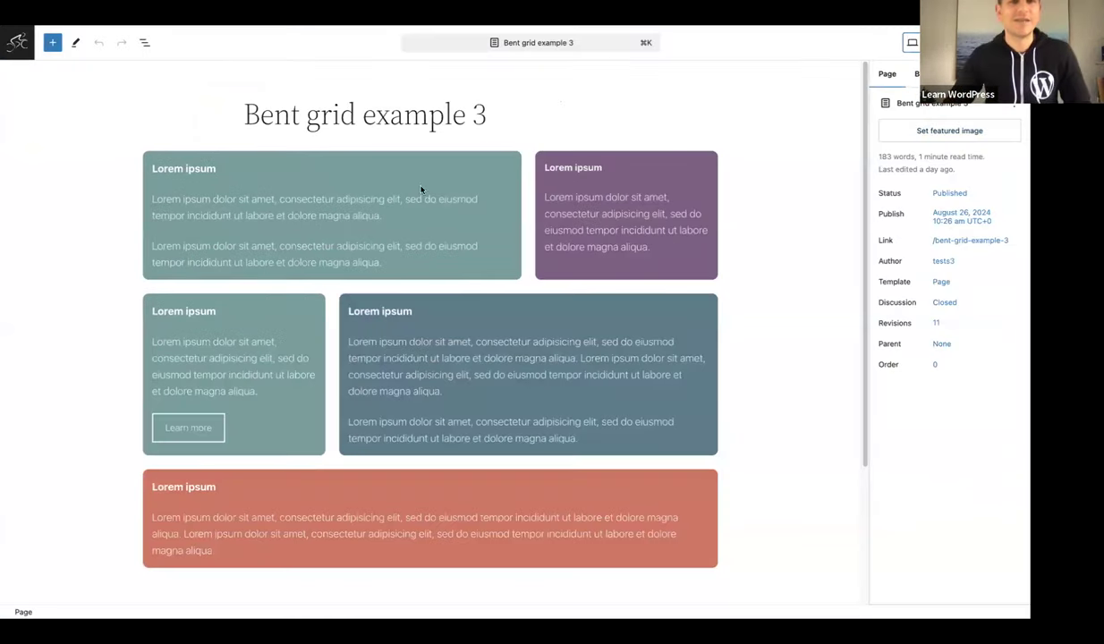
Add a new Grid block directly after the existing grid on the Bent grid example 3 page
{"action": "scroll", "coordinate": [417, 187], "scroll_direction": "down", "scroll_amount": 3}
{"action": "scroll", "coordinate": [418, 187], "scroll_direction": "up", "scroll_amount": 3}
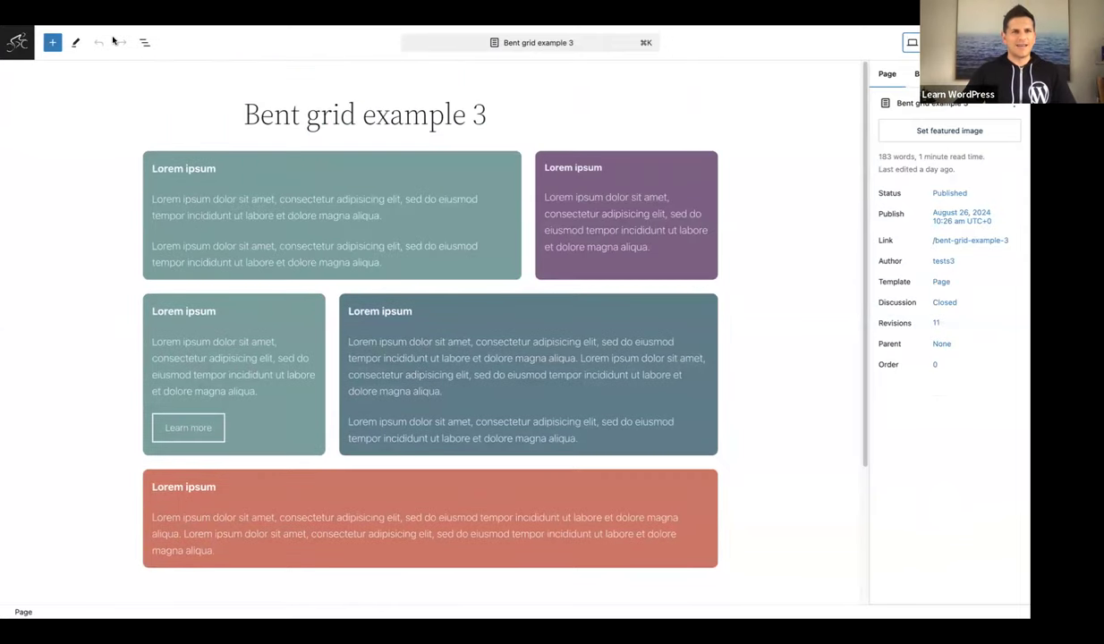
{"action": "left_click", "coordinate": [144, 42]}
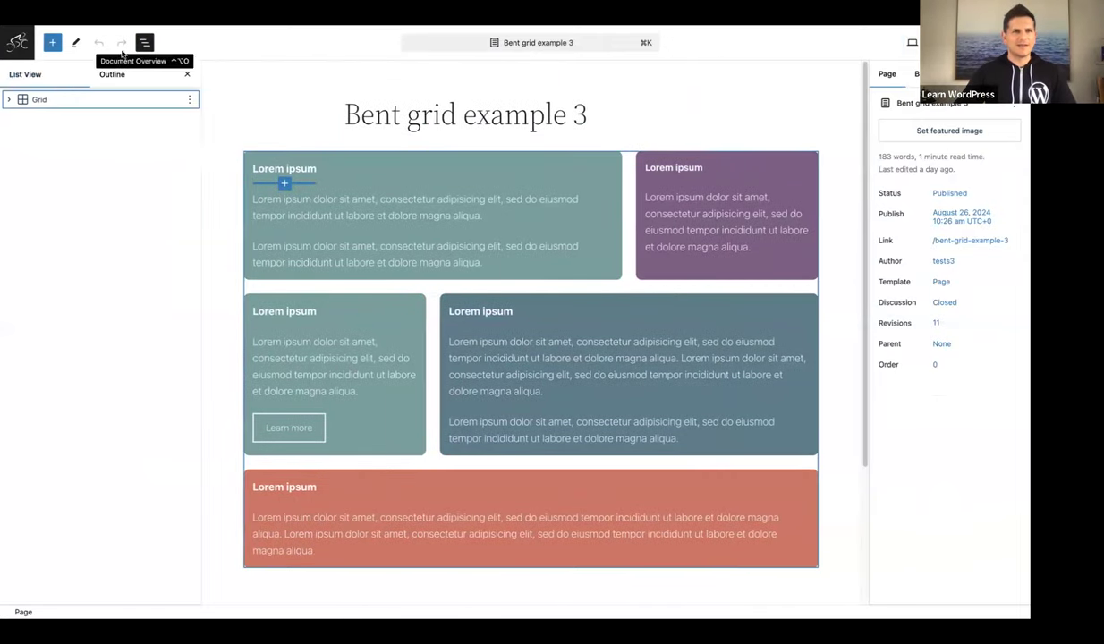
{"action": "left_click", "coordinate": [50, 100]}
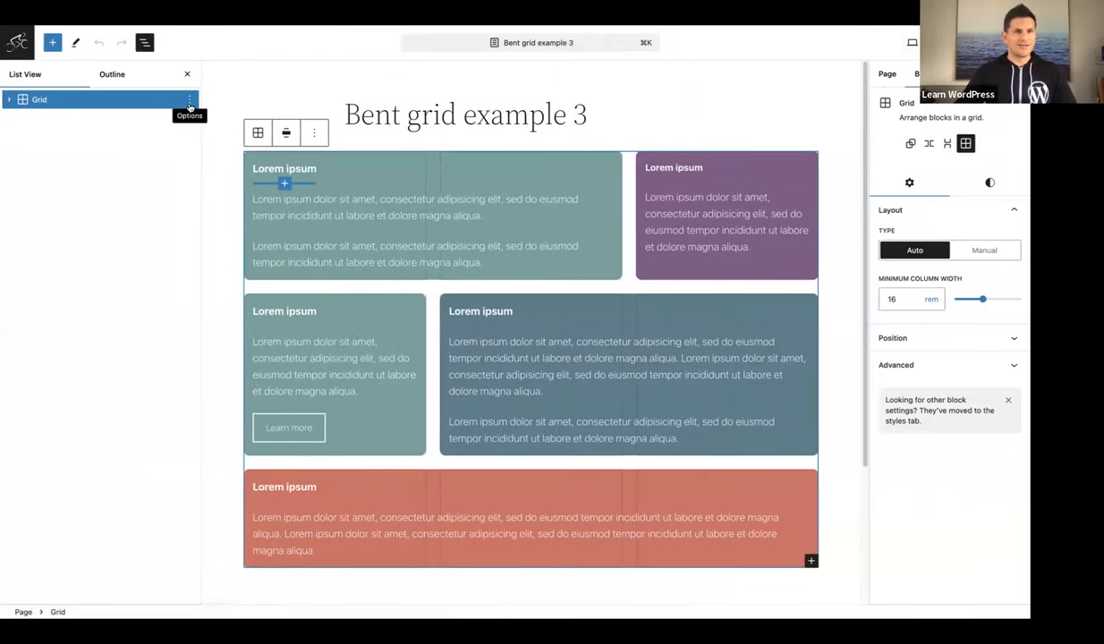
{"action": "left_click", "coordinate": [189, 103]}
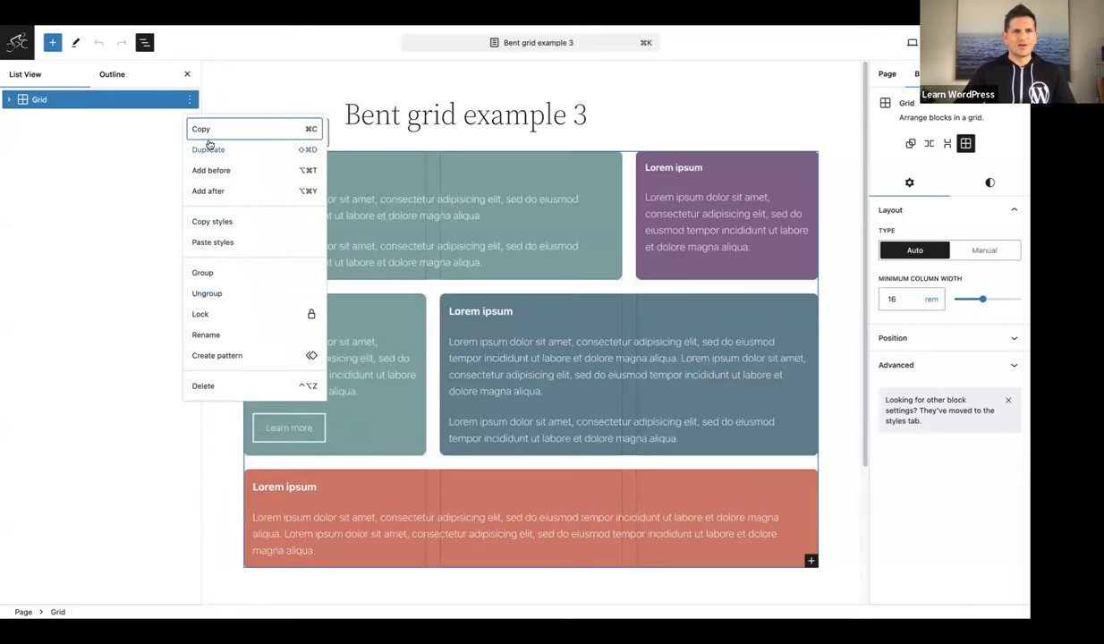
{"action": "left_click", "coordinate": [210, 191]}
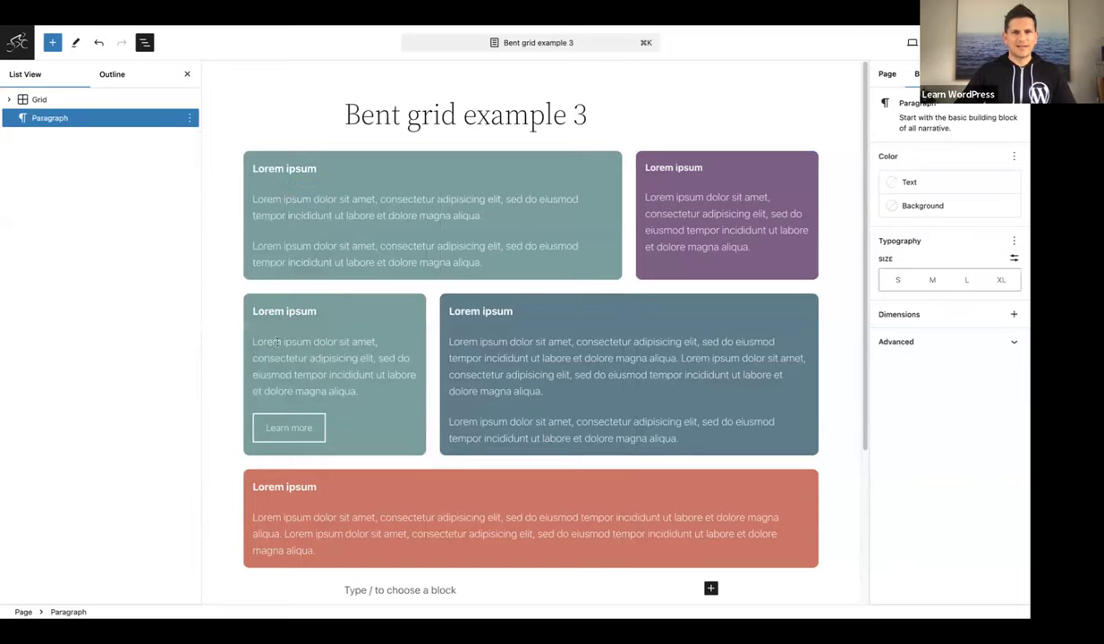
{"action": "scroll", "coordinate": [268, 313], "scroll_direction": "down", "scroll_amount": 5}
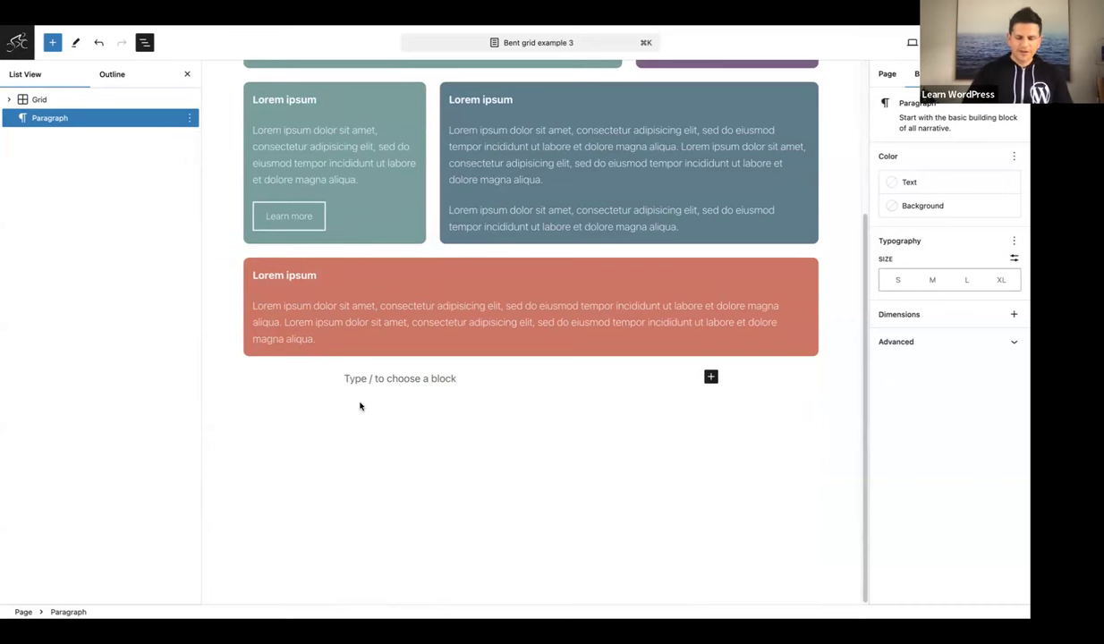
{"action": "type", "text": "/grid"}
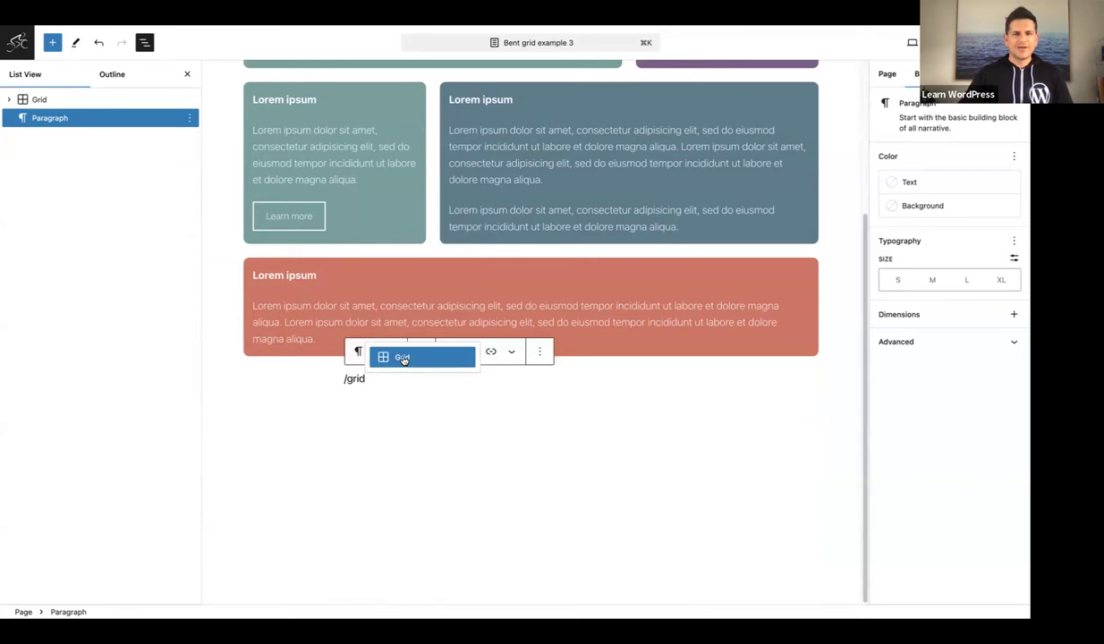
{"action": "left_click", "coordinate": [403, 359]}
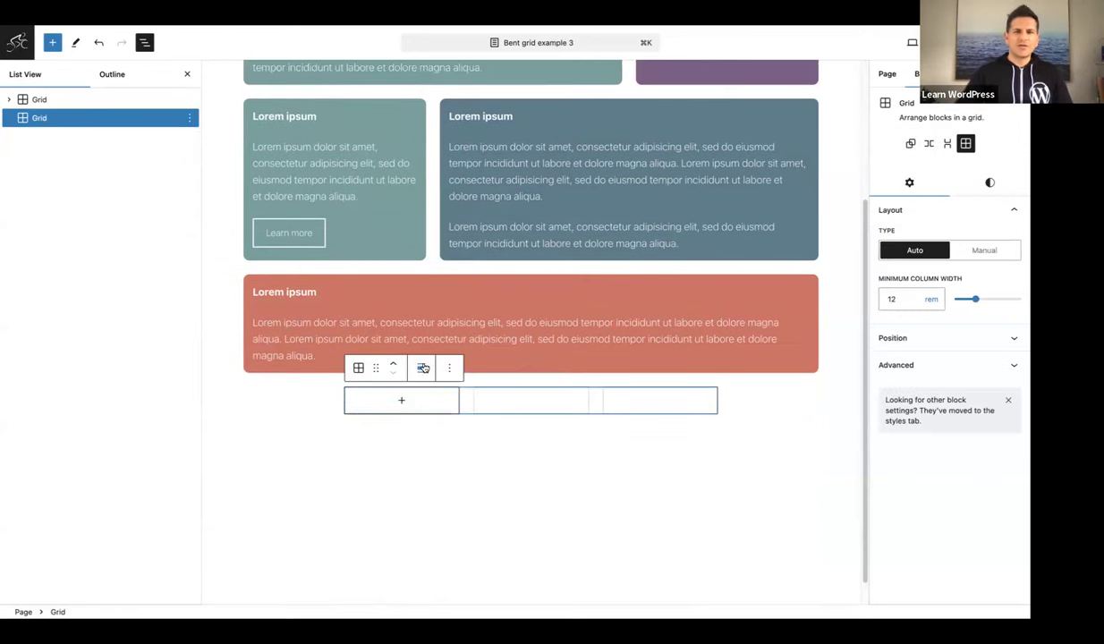
Align the new Grid block to wide width and set its minimum column width to 16 rem
{"action": "left_click", "coordinate": [421, 370]}
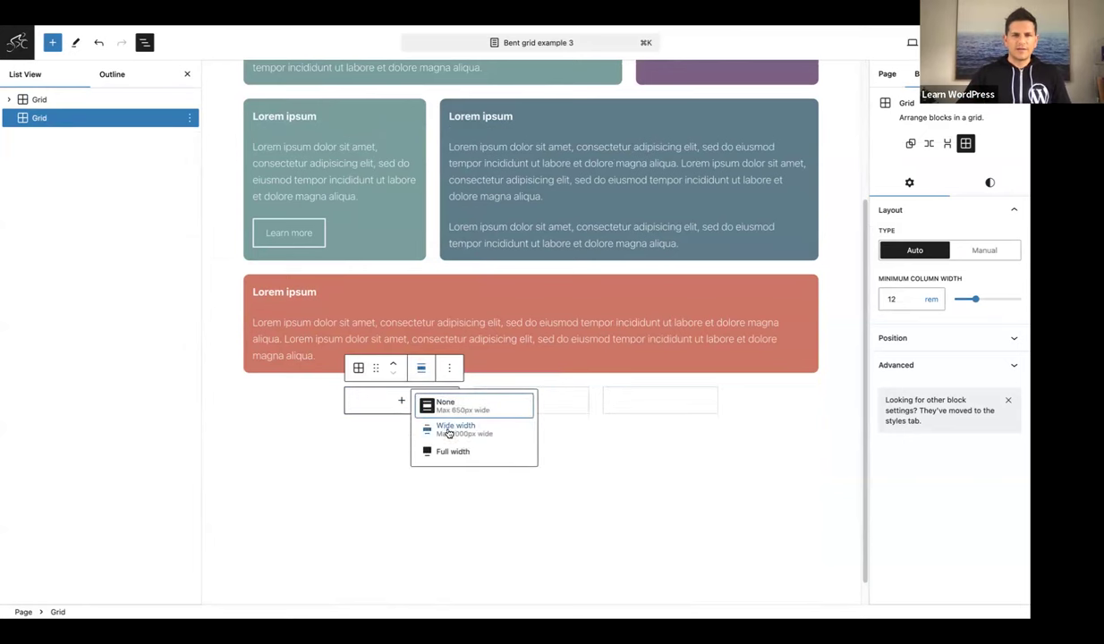
{"action": "left_click", "coordinate": [448, 430]}
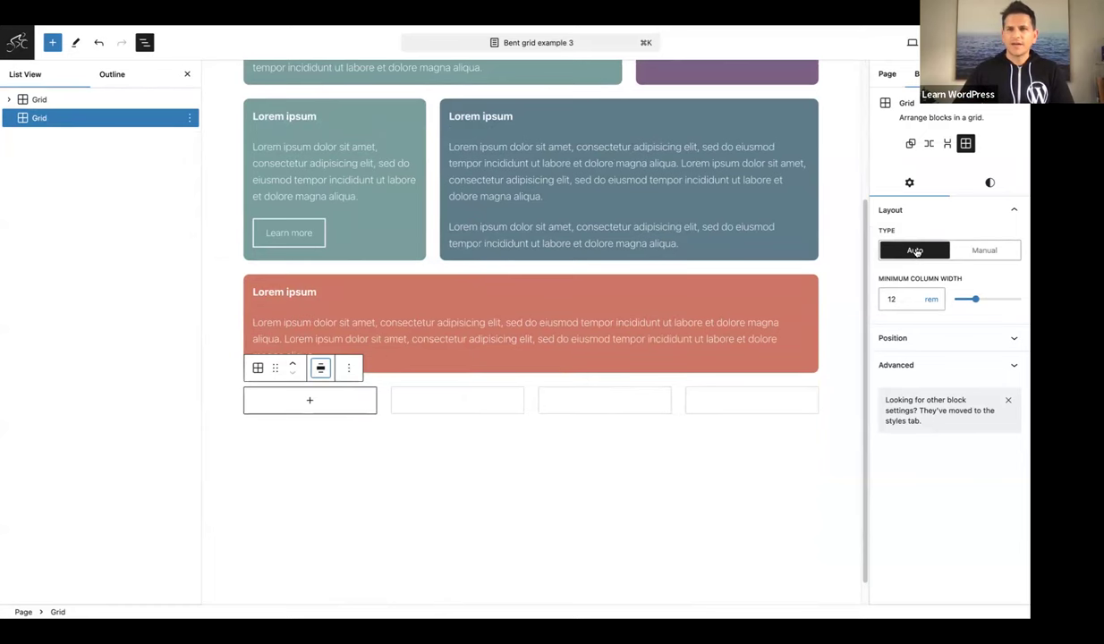
{"action": "left_click", "coordinate": [37, 99]}
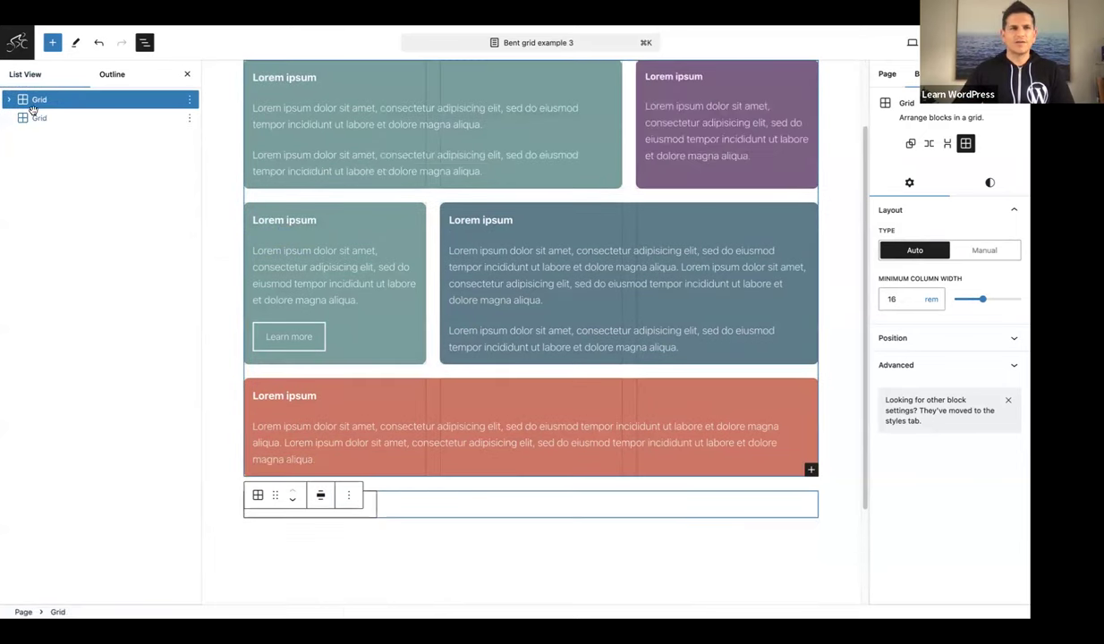
{"action": "left_click", "coordinate": [37, 118]}
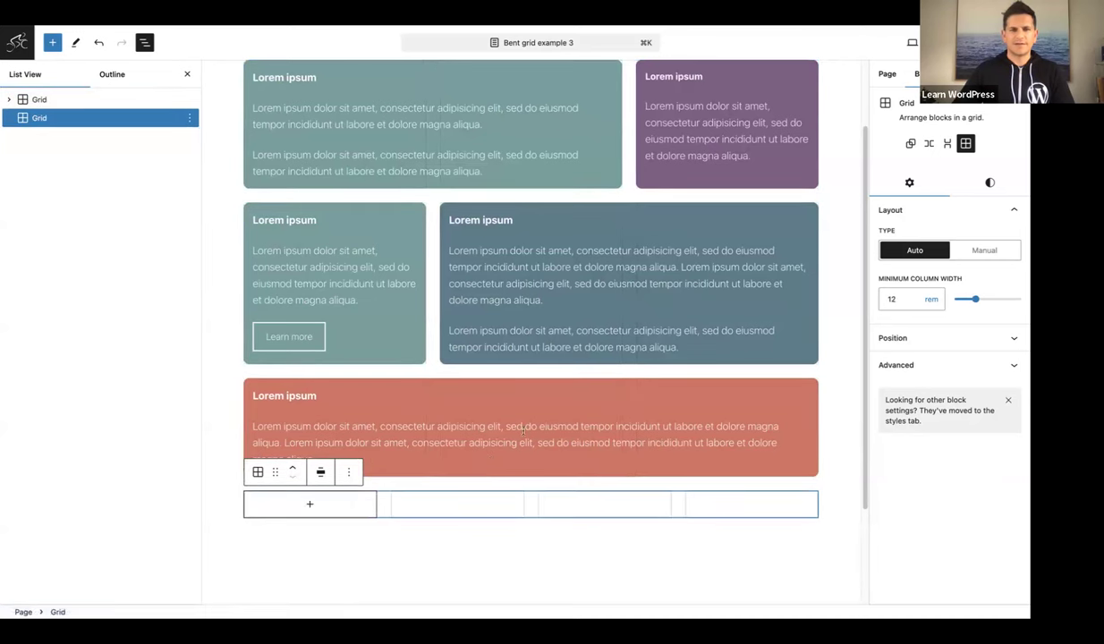
{"action": "scroll", "coordinate": [523, 431], "scroll_direction": "down", "scroll_amount": 3}
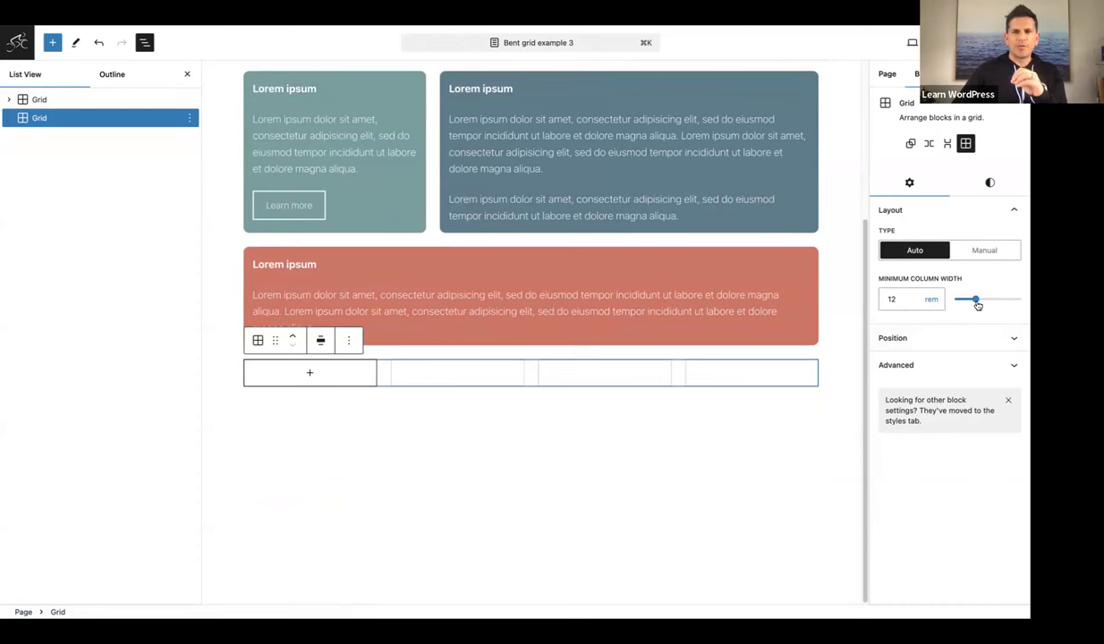
{"action": "left_click_drag", "start_coordinate": [978, 305], "coordinate": [983, 303]}
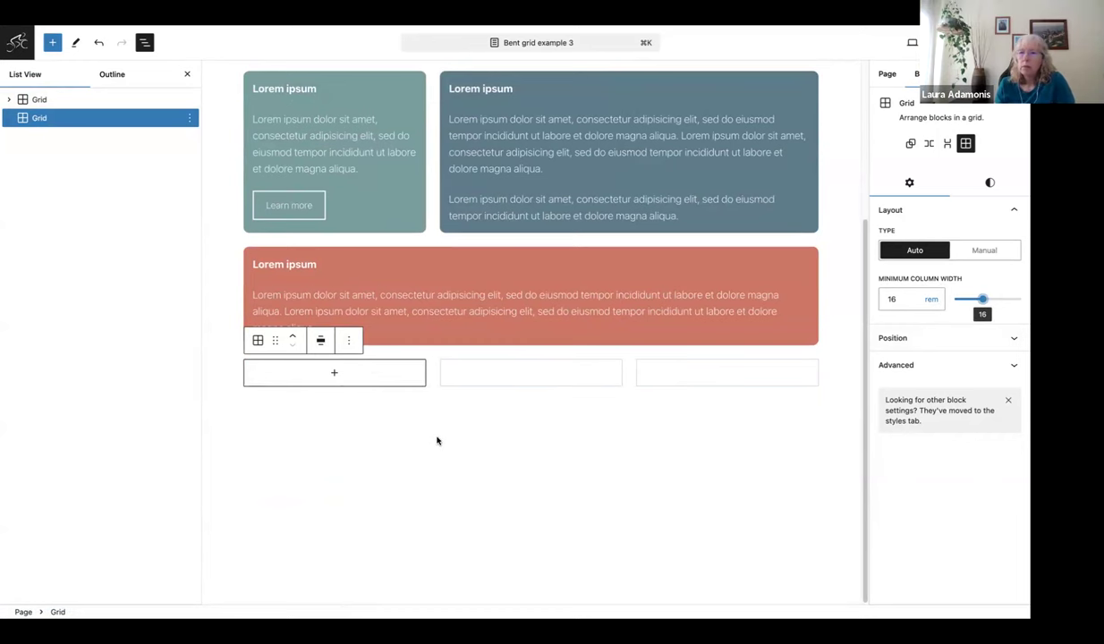
Switch the new grid's minimum column width unit to px and back to rem
{"action": "left_click", "coordinate": [933, 302]}
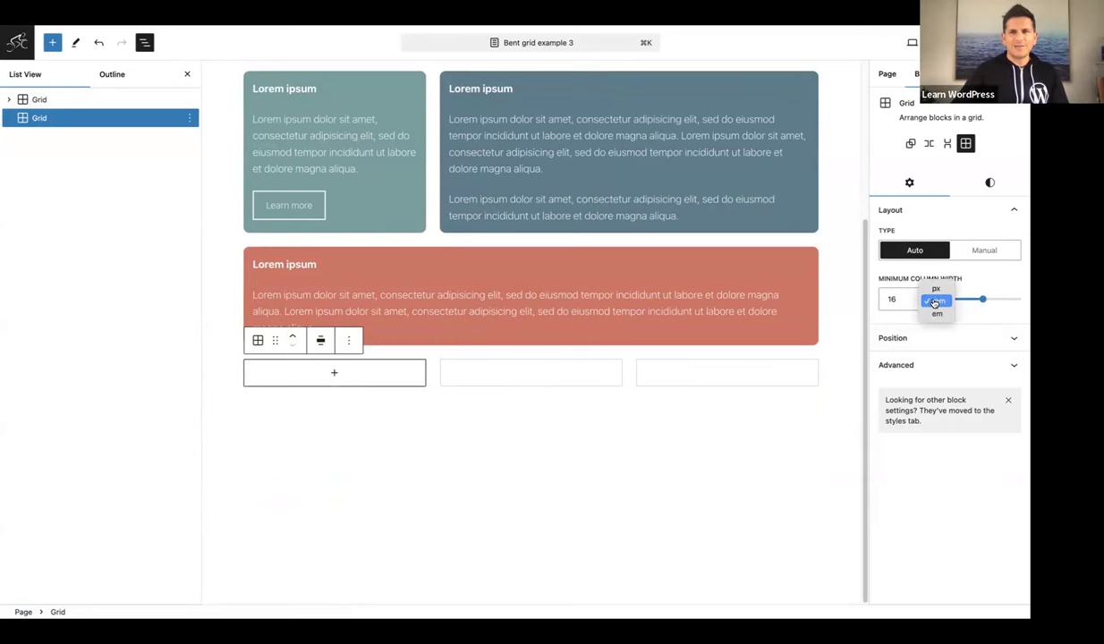
{"action": "left_click", "coordinate": [940, 292]}
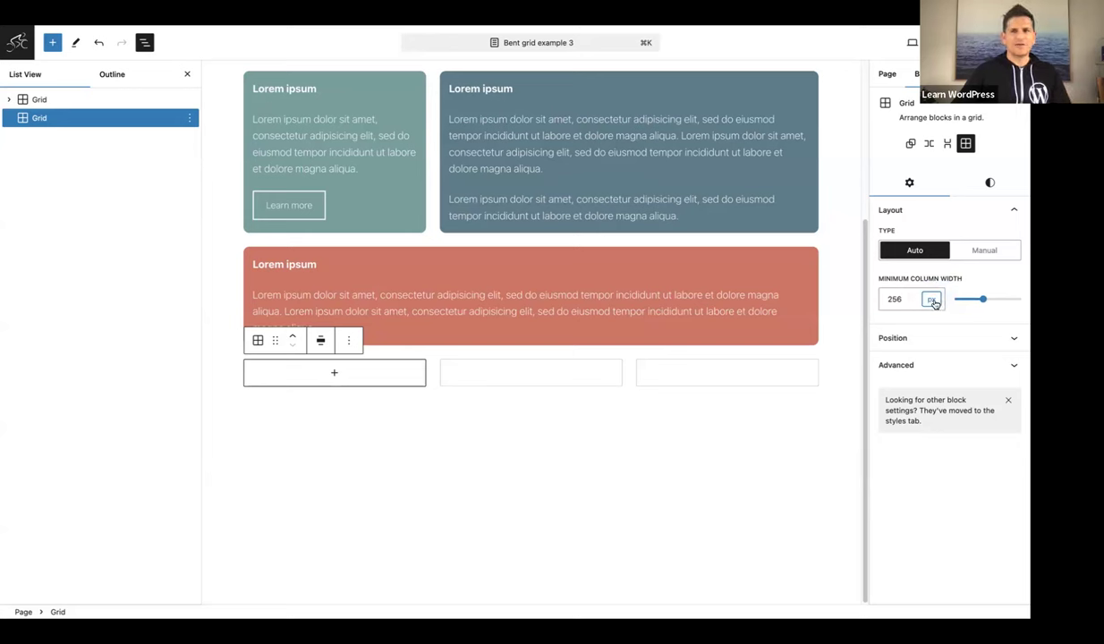
{"action": "left_click", "coordinate": [933, 302]}
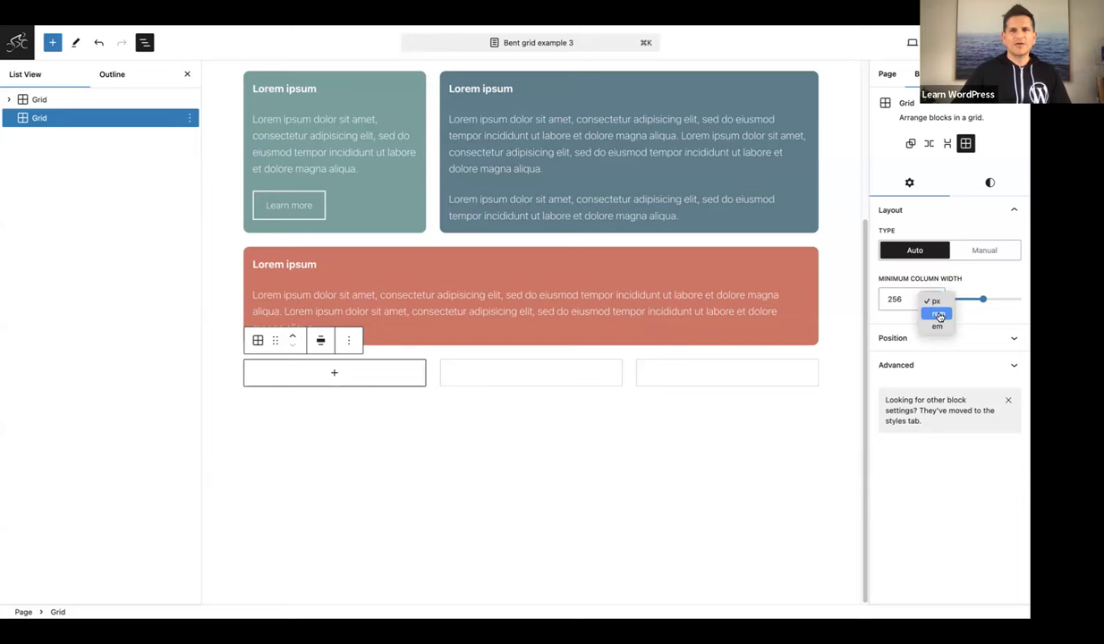
{"action": "left_click", "coordinate": [938, 315]}
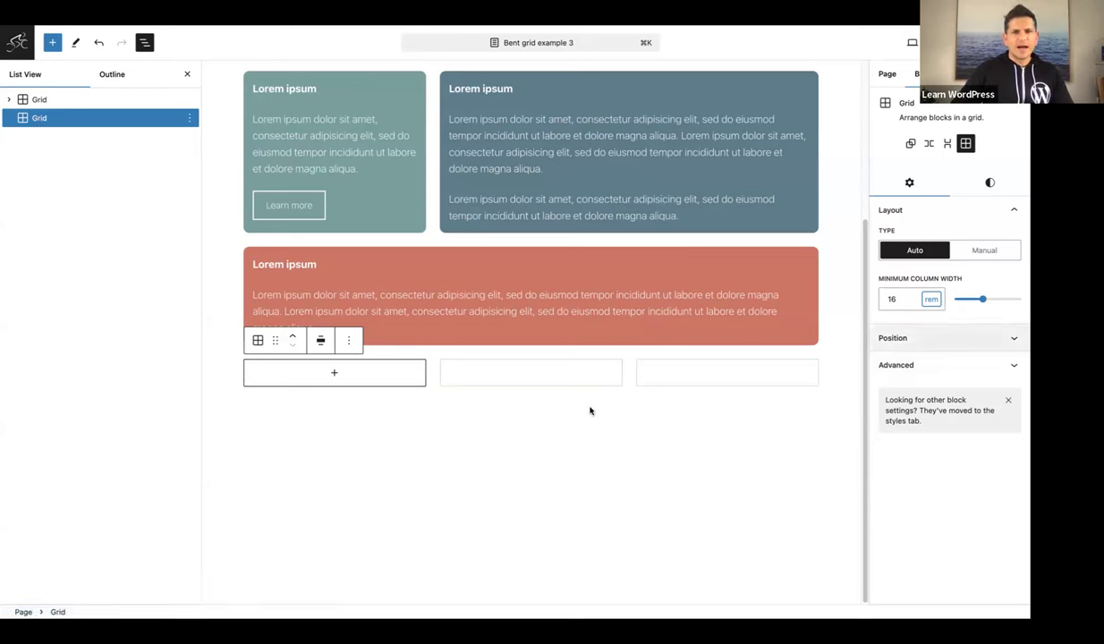
Insert a Stack block into the first cell of the new grid
{"action": "left_click", "coordinate": [332, 377]}
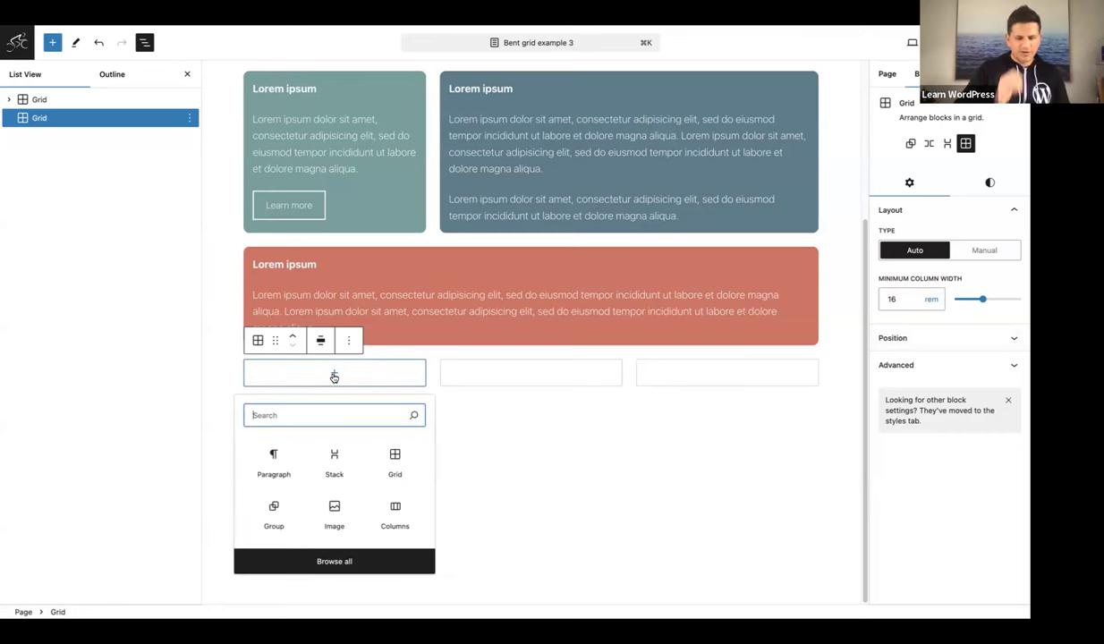
{"action": "type", "text": "/stack"}
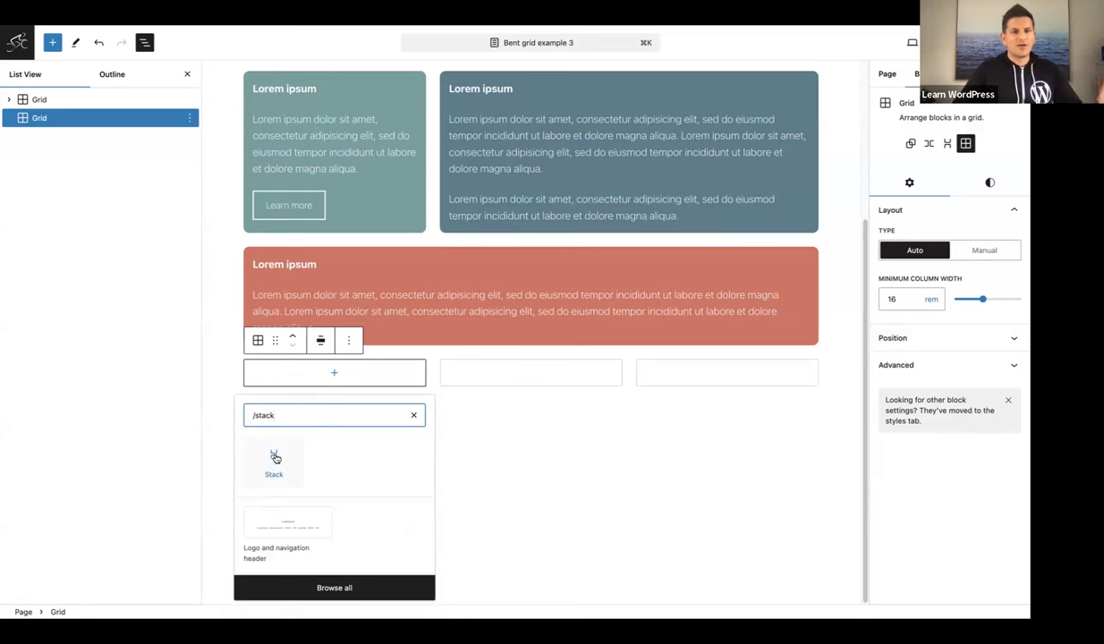
{"action": "left_click", "coordinate": [273, 458]}
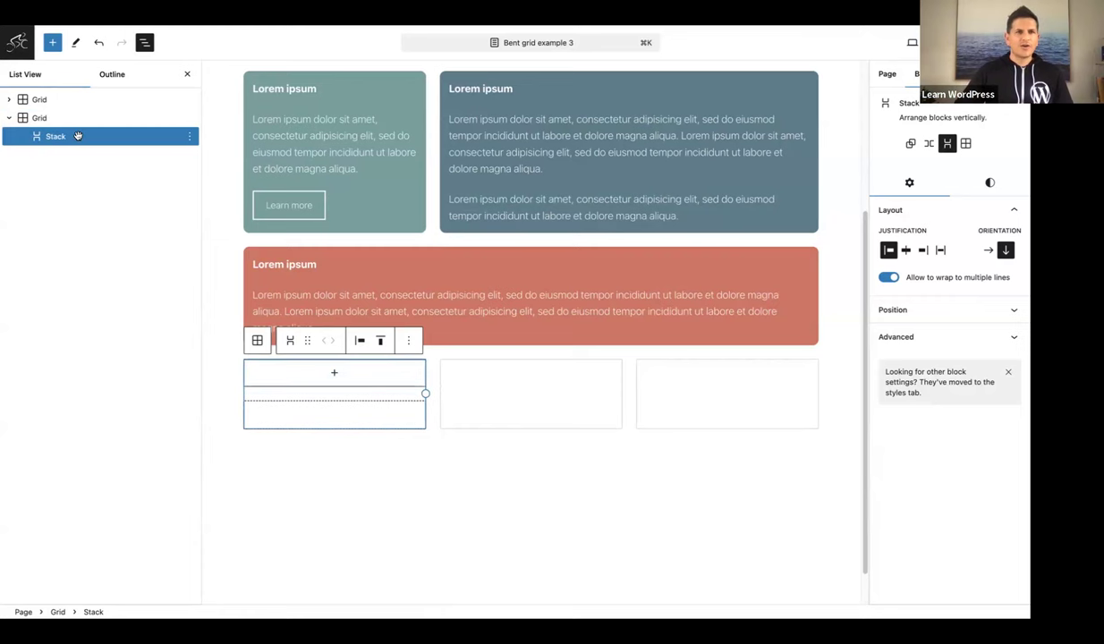
Open the Stack block's custom background color for editing its hex value
{"action": "left_click", "coordinate": [989, 183]}
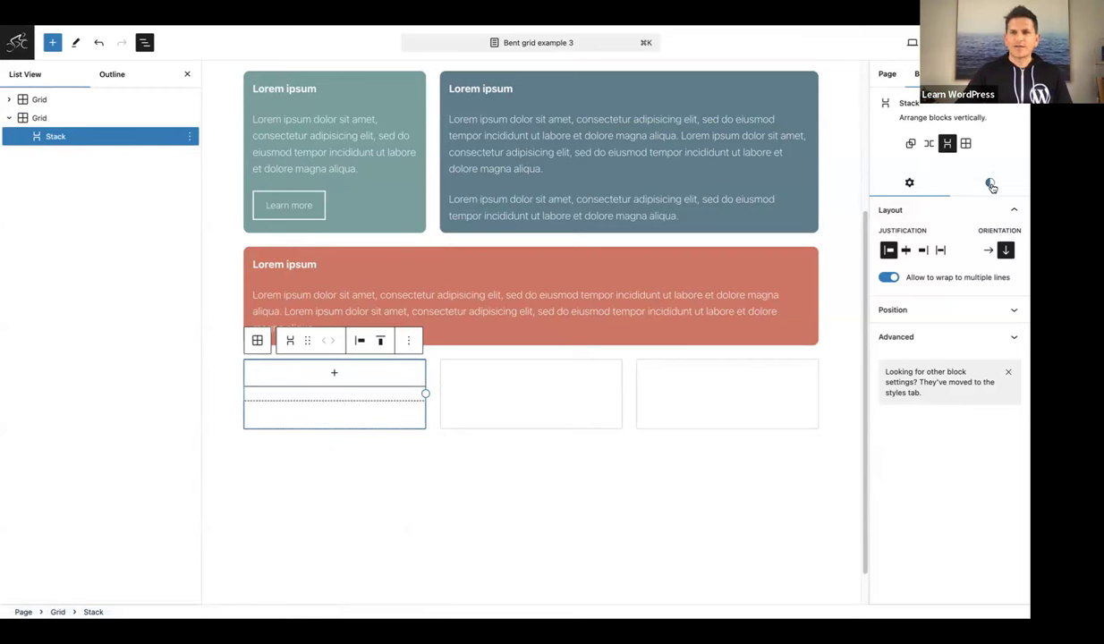
{"action": "left_click", "coordinate": [924, 262]}
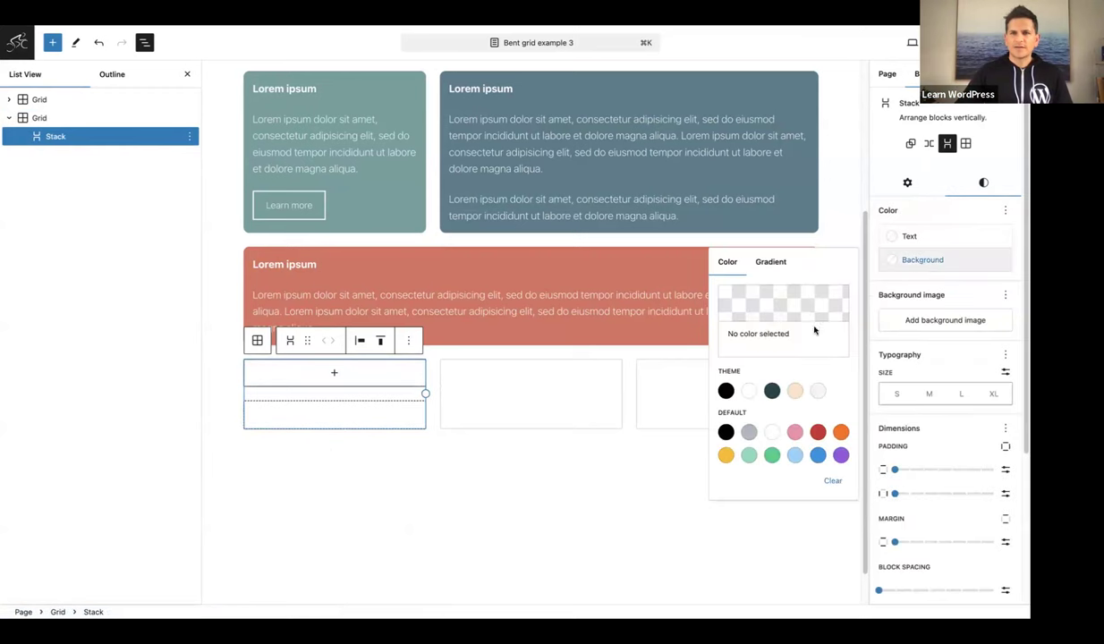
{"action": "left_click", "coordinate": [756, 300]}
{"action": "double_click", "coordinate": [602, 489]}
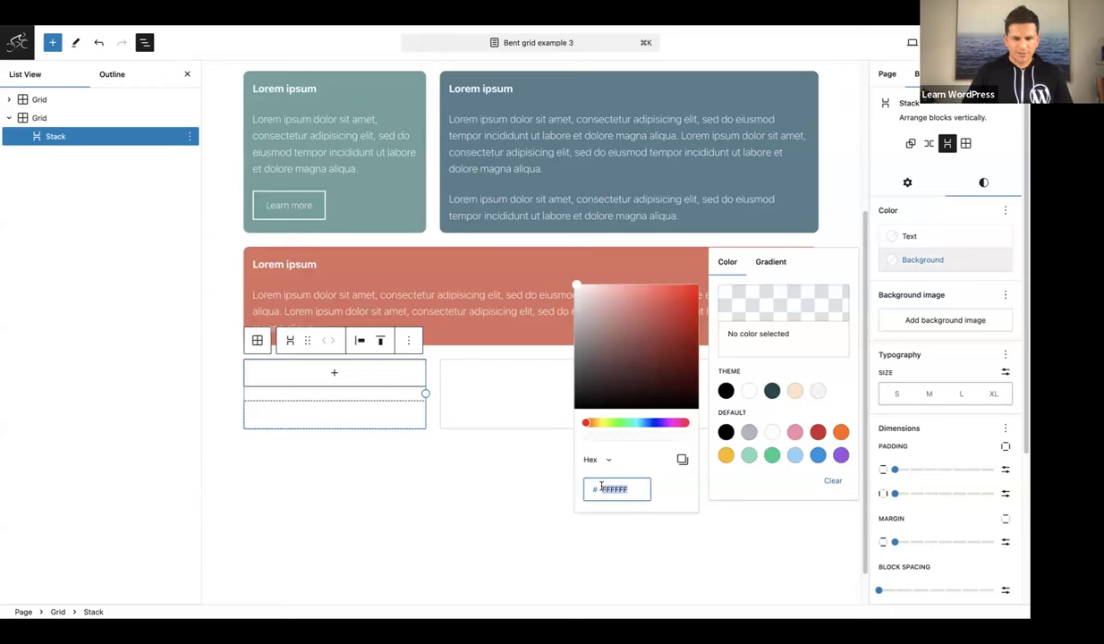
Set the empty stack's background color to #709F9D and its padding and margin to None
{"action": "type", "text": "709"}
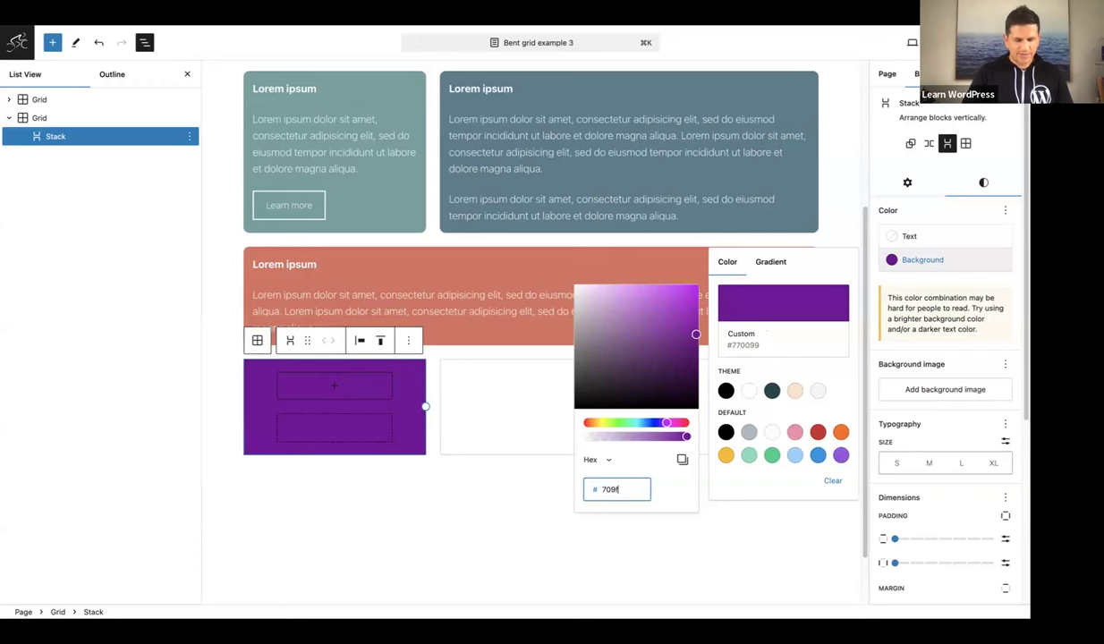
{"action": "type", "text": "f"}
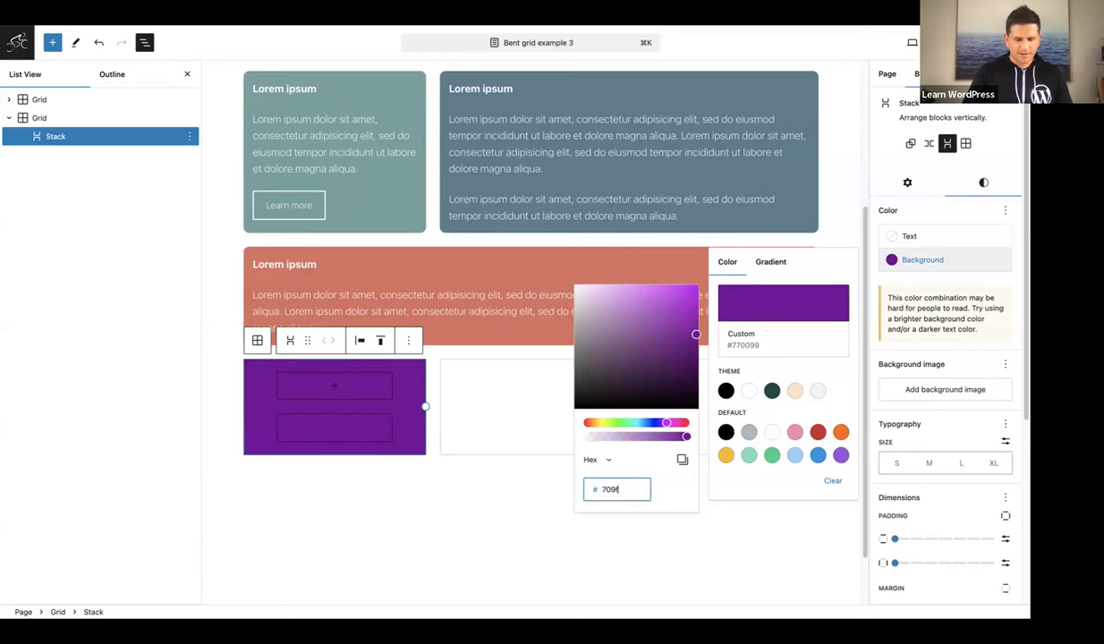
{"action": "type", "text": "9d"}
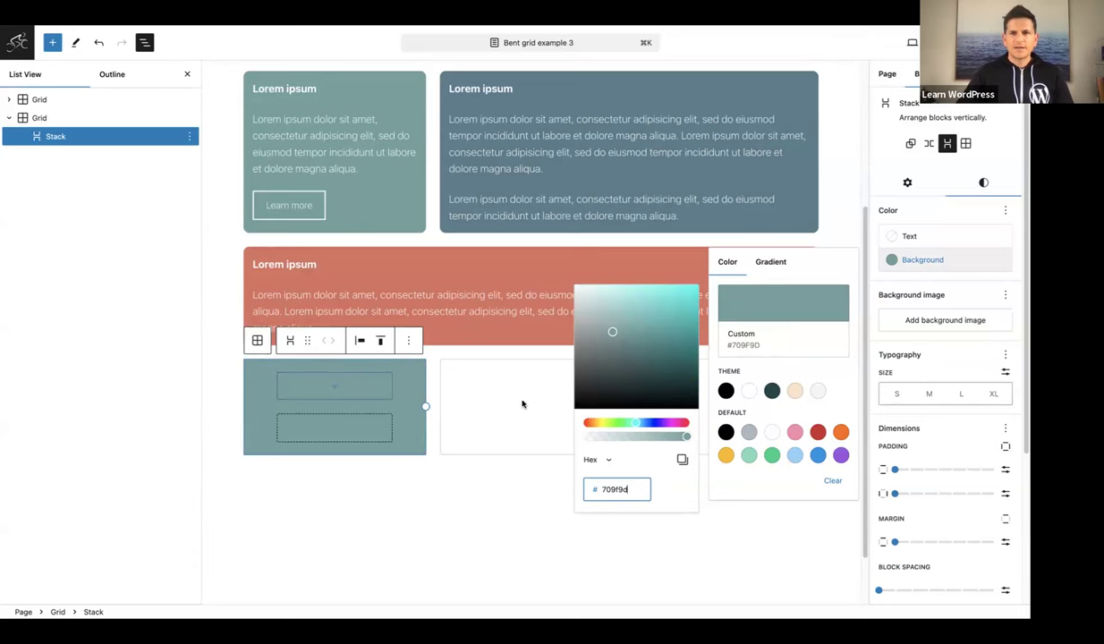
{"action": "left_click", "coordinate": [265, 372]}
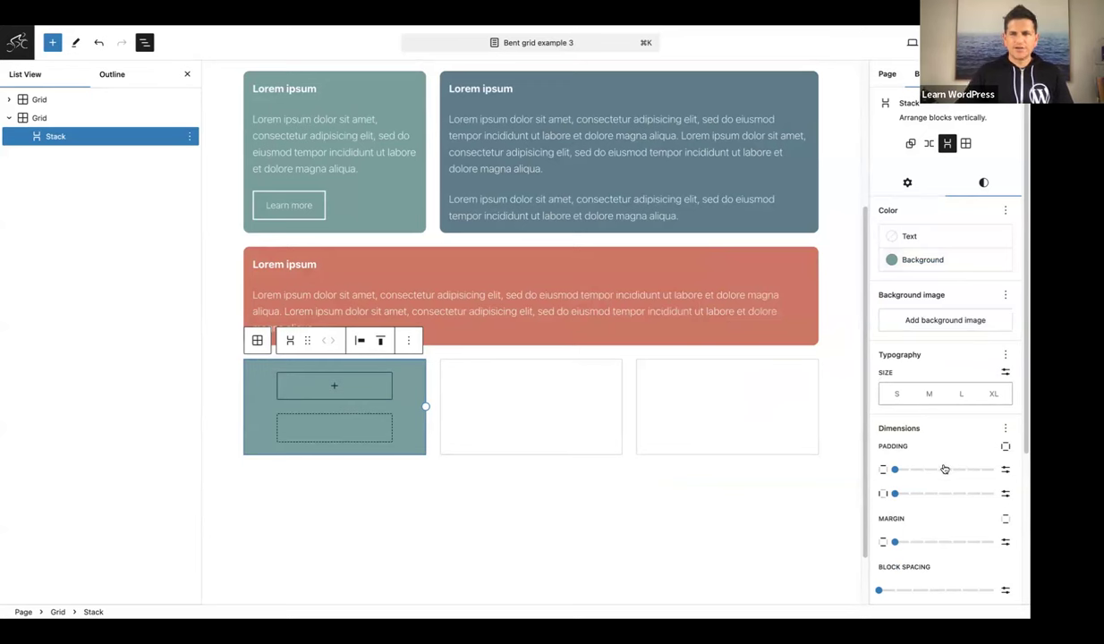
{"action": "left_click", "coordinate": [895, 472]}
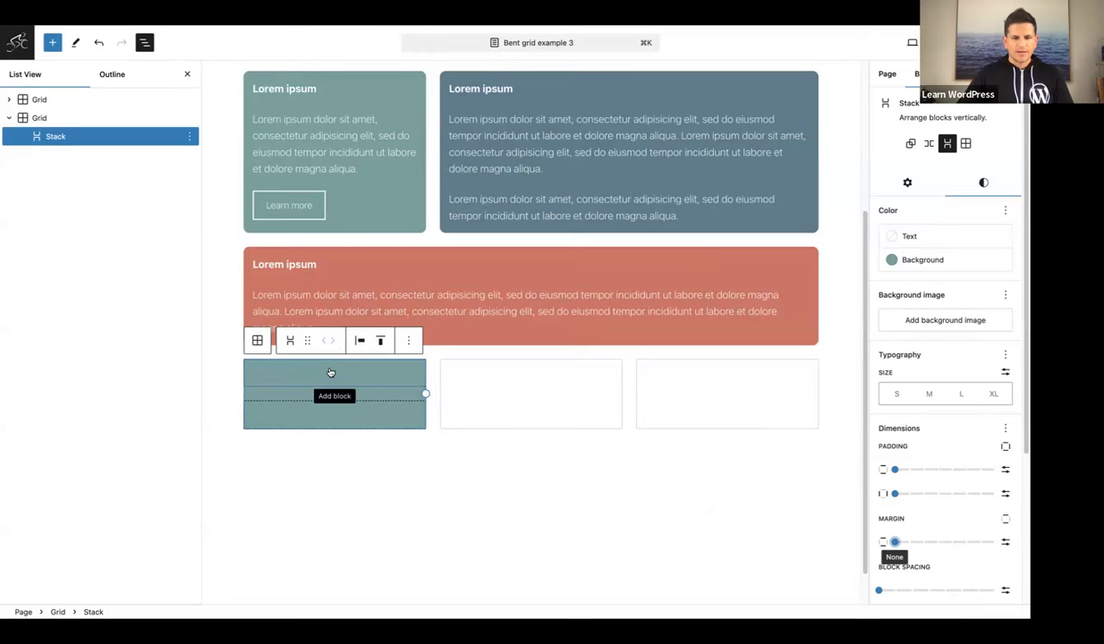
Copy the three Lorem ipsum paragraphs from the first stack of the upper grid
{"action": "scroll", "coordinate": [330, 221], "scroll_direction": "up", "scroll_amount": 5}
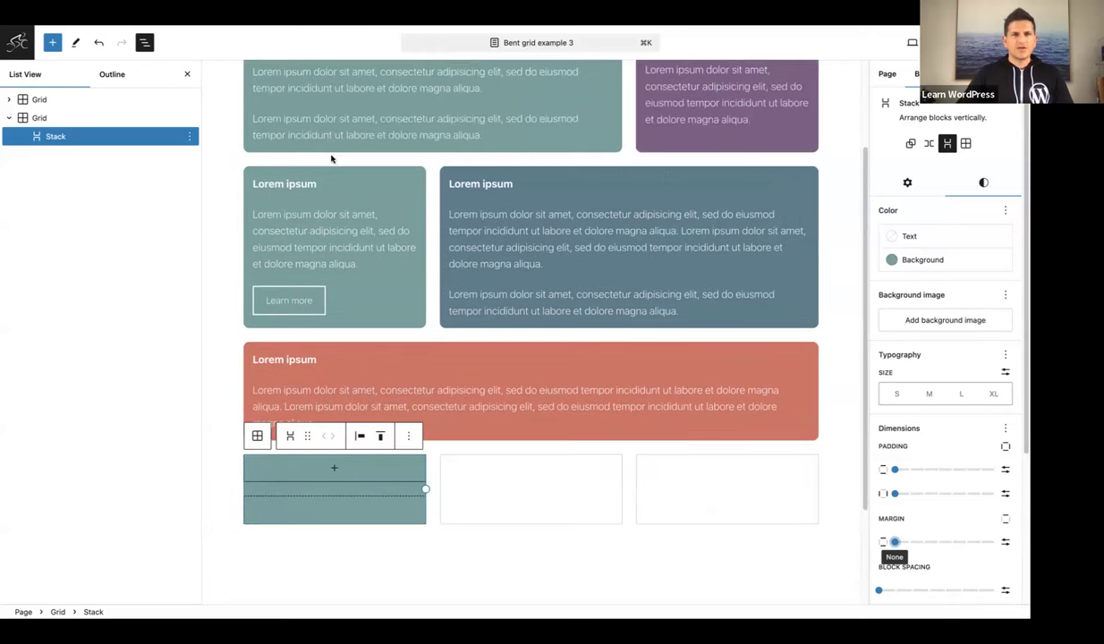
{"action": "left_click_drag", "start_coordinate": [487, 237], "coordinate": [251, 144]}
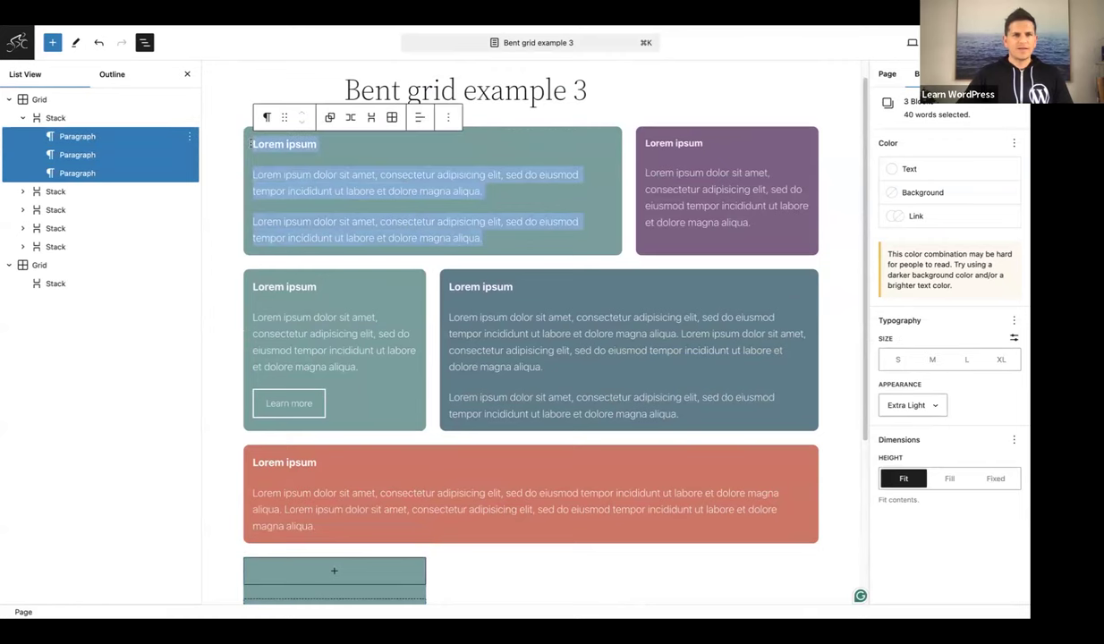
{"action": "left_click", "coordinate": [190, 138]}
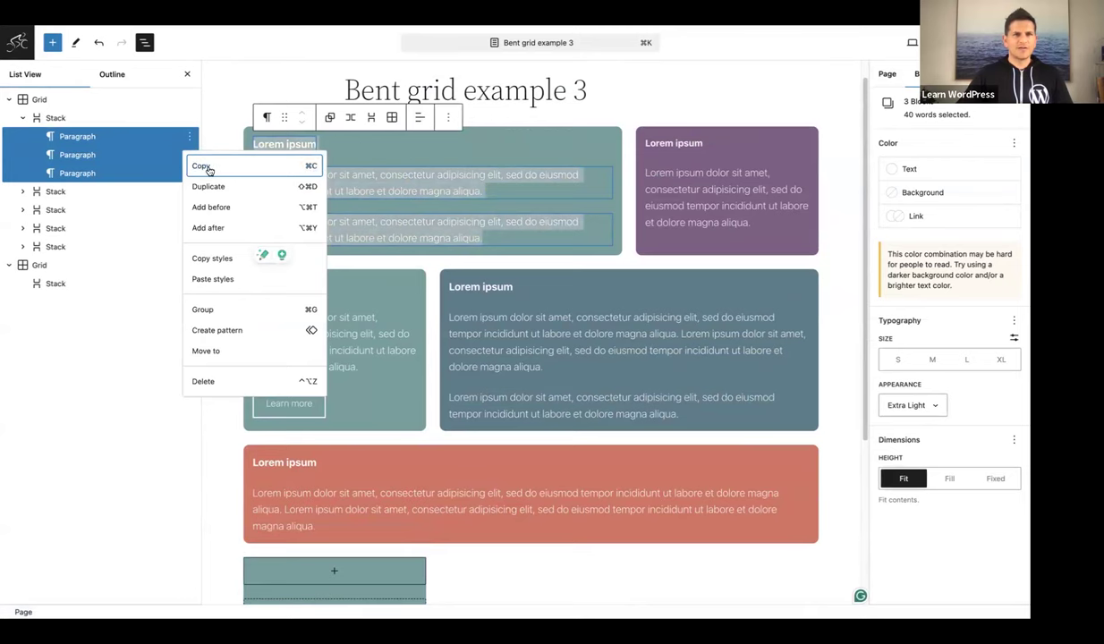
{"action": "left_click", "coordinate": [202, 166]}
Add a paragraph block to the empty stack in the second grid and paste the copied paragraphs into it
{"action": "scroll", "coordinate": [419, 407], "scroll_direction": "down", "scroll_amount": 4}
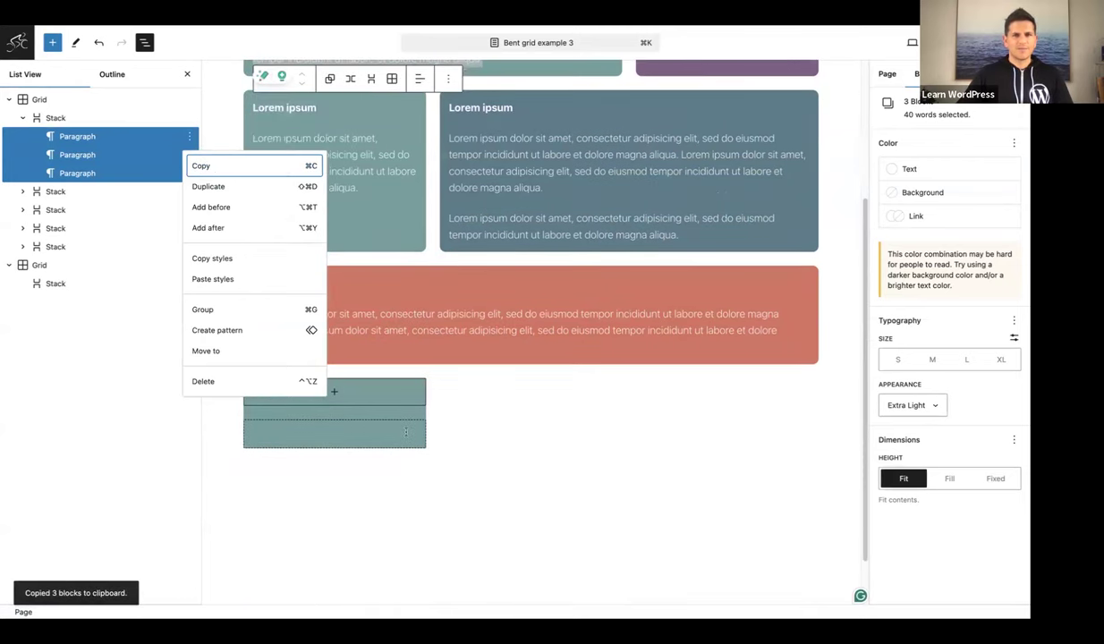
{"action": "left_click", "coordinate": [333, 391]}
{"action": "left_click", "coordinate": [350, 394]}
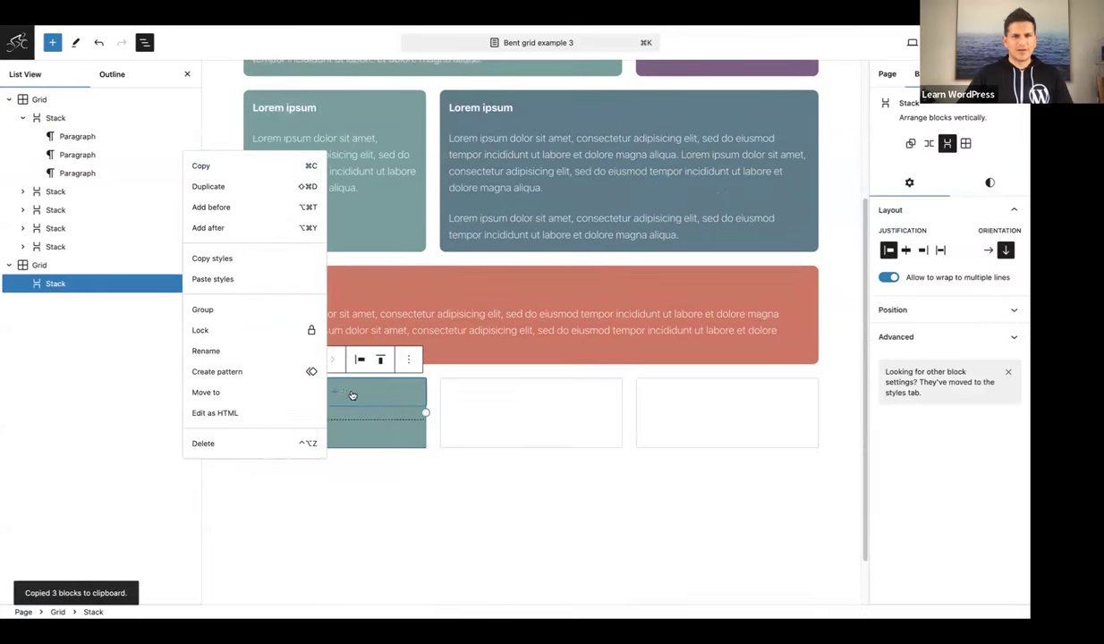
{"action": "left_click", "coordinate": [334, 391]}
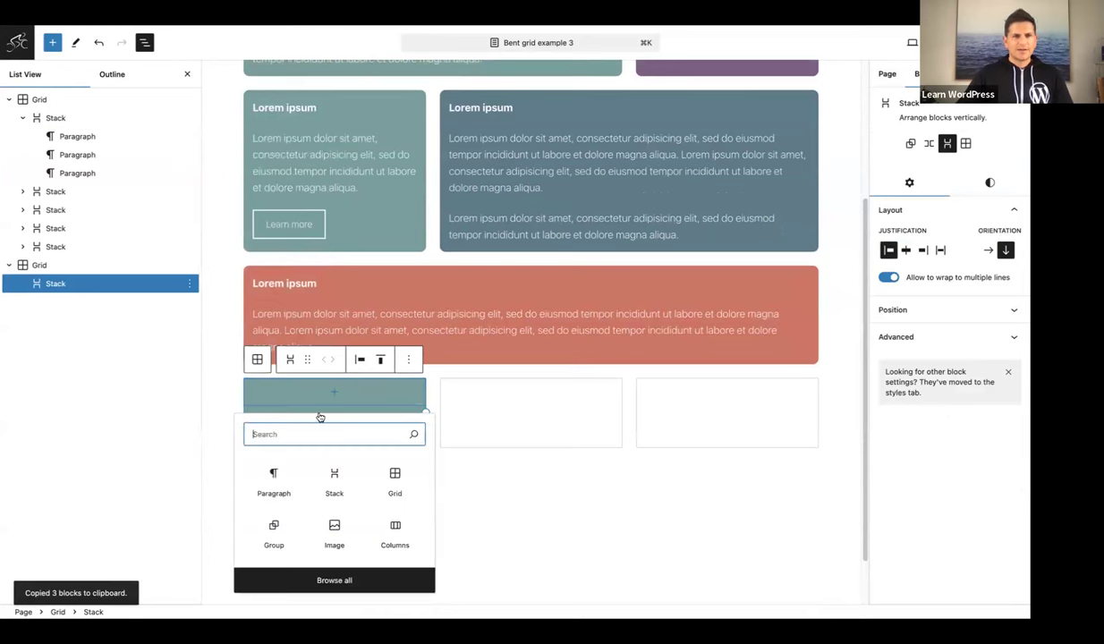
{"action": "left_click", "coordinate": [274, 482]}
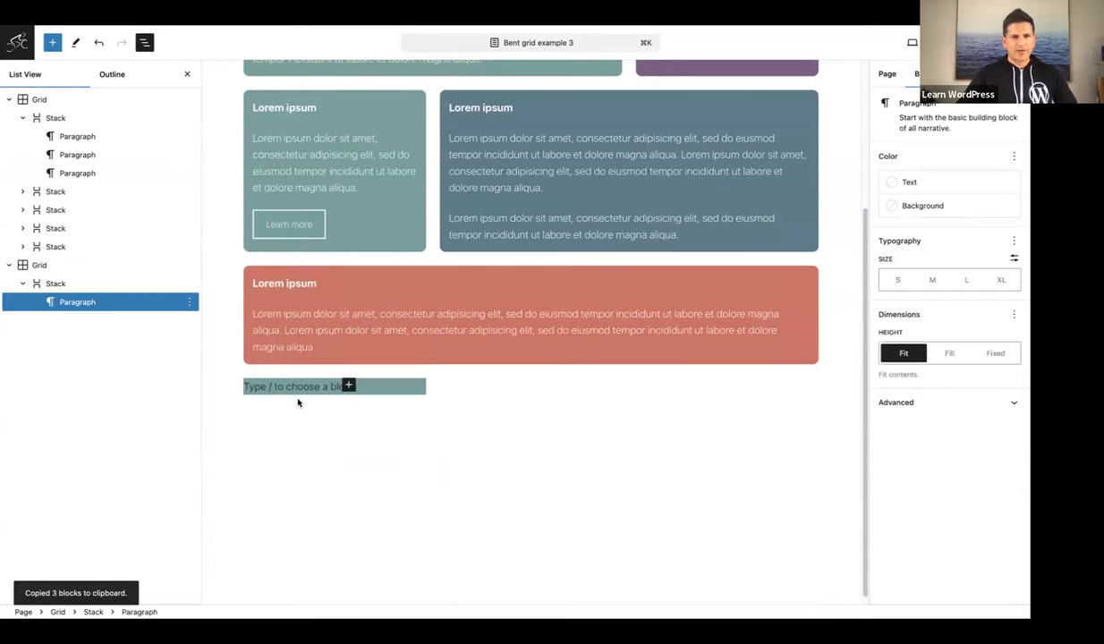
{"action": "key", "text": "super+v"}
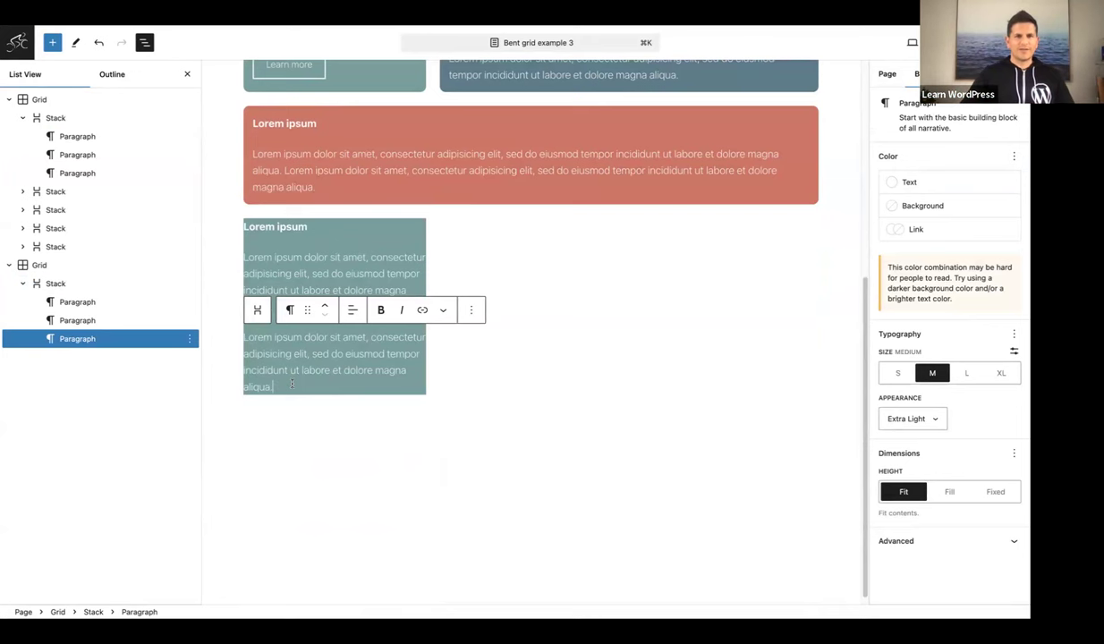
Set the second grid's stack to Small vertical and horizontal padding, keeping its margin at None
{"action": "left_click", "coordinate": [65, 284]}
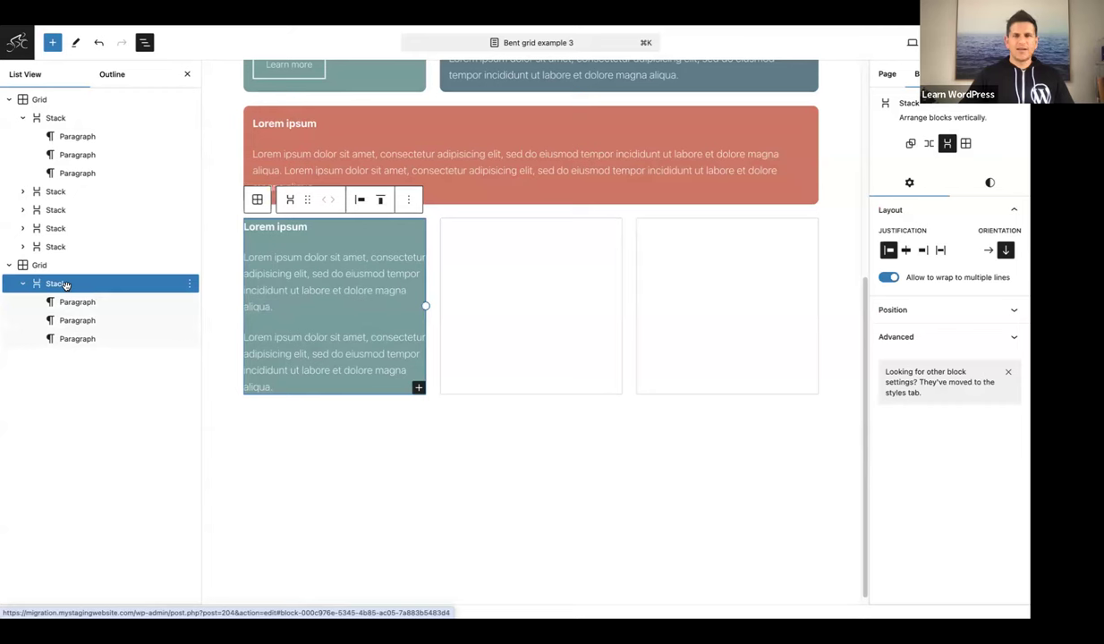
{"action": "left_click", "coordinate": [990, 183]}
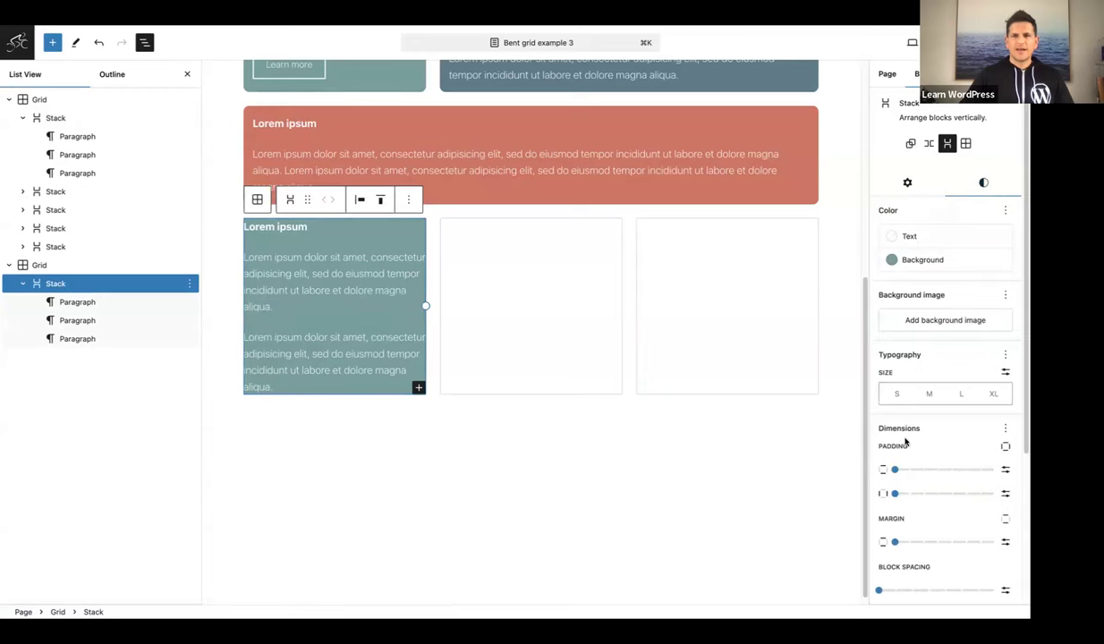
{"action": "left_click_drag", "start_coordinate": [894, 468], "coordinate": [935, 498]}
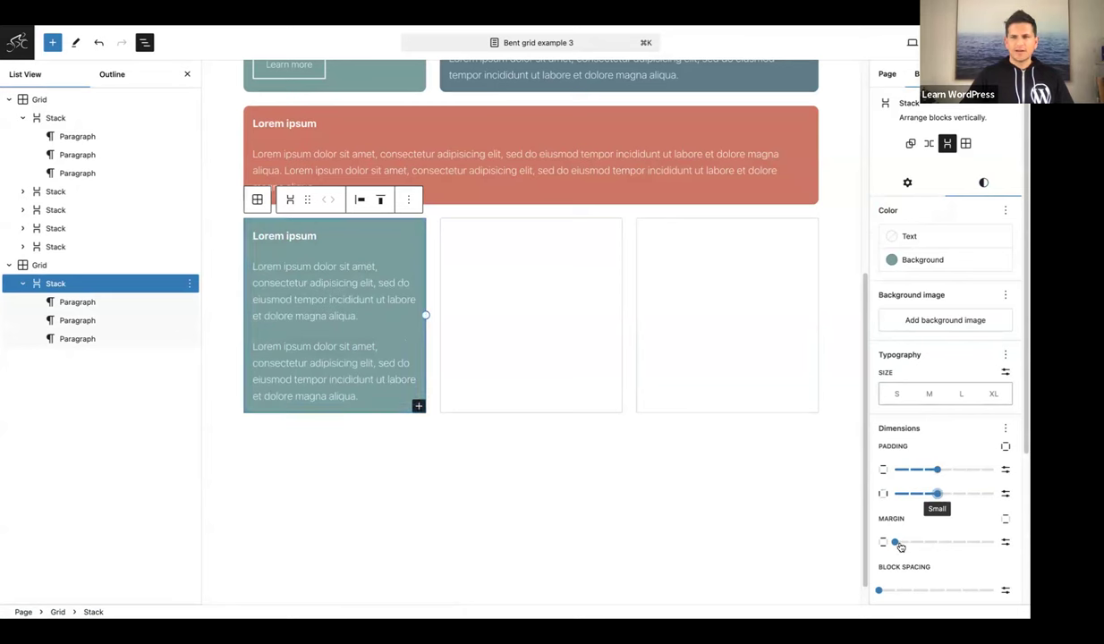
{"action": "mouse_move", "coordinate": [896, 542]}
{"action": "left_mouse_down"}
{"action": "mouse_move", "coordinate": [937, 543]}
{"action": "mouse_move", "coordinate": [892, 543]}
{"action": "left_mouse_up"}
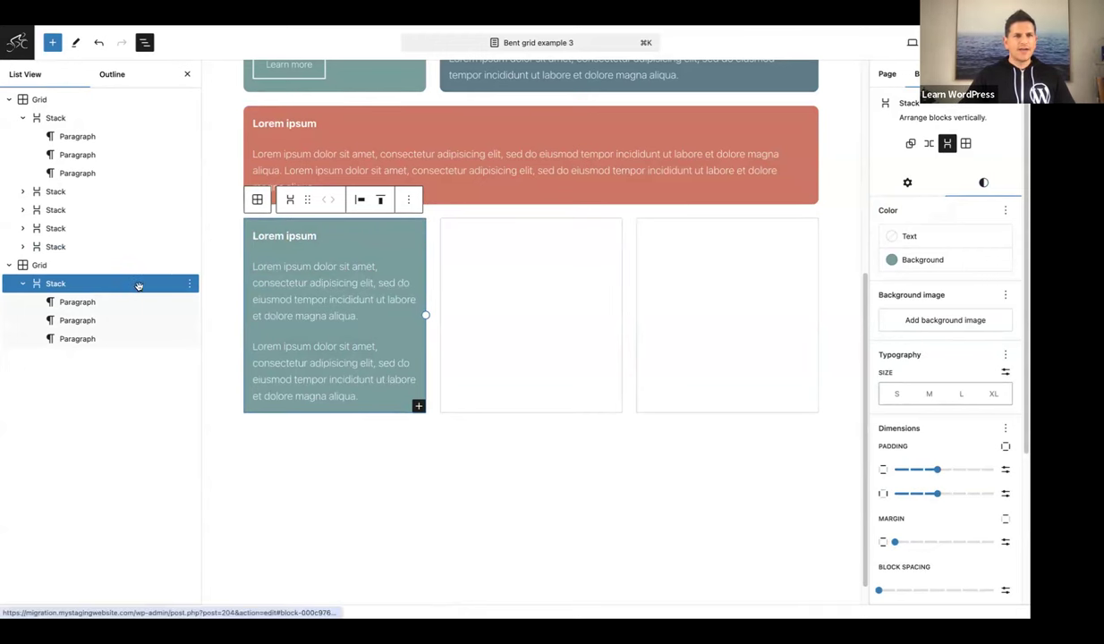
Duplicate the filled stack four times so the second grid holds five stacks
{"action": "left_click", "coordinate": [190, 285]}
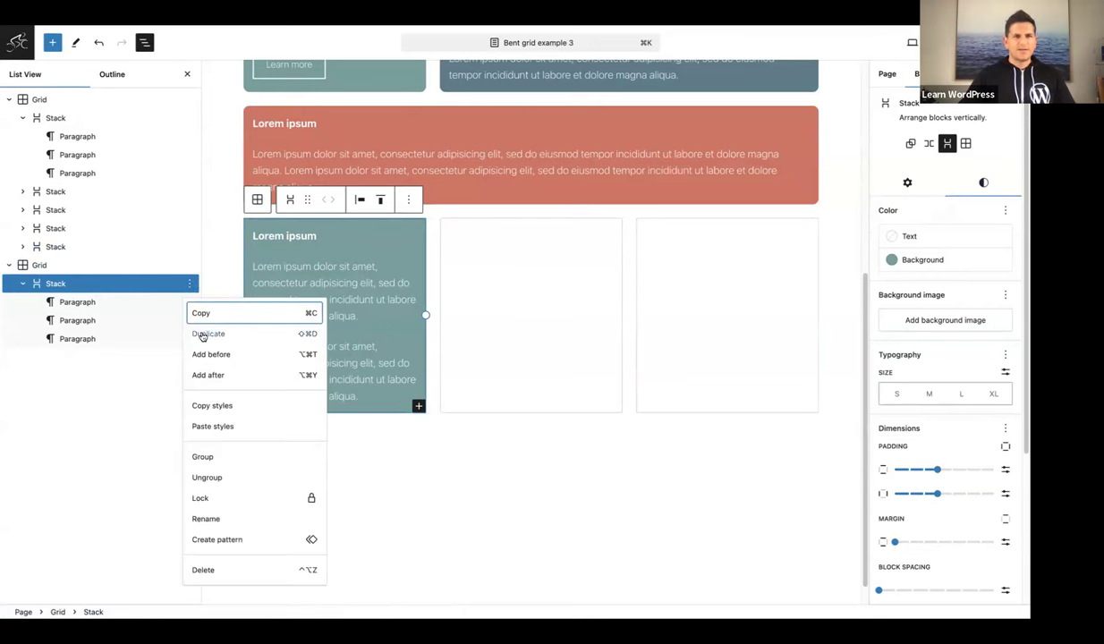
{"action": "left_click", "coordinate": [200, 326]}
{"action": "left_click", "coordinate": [189, 283]}
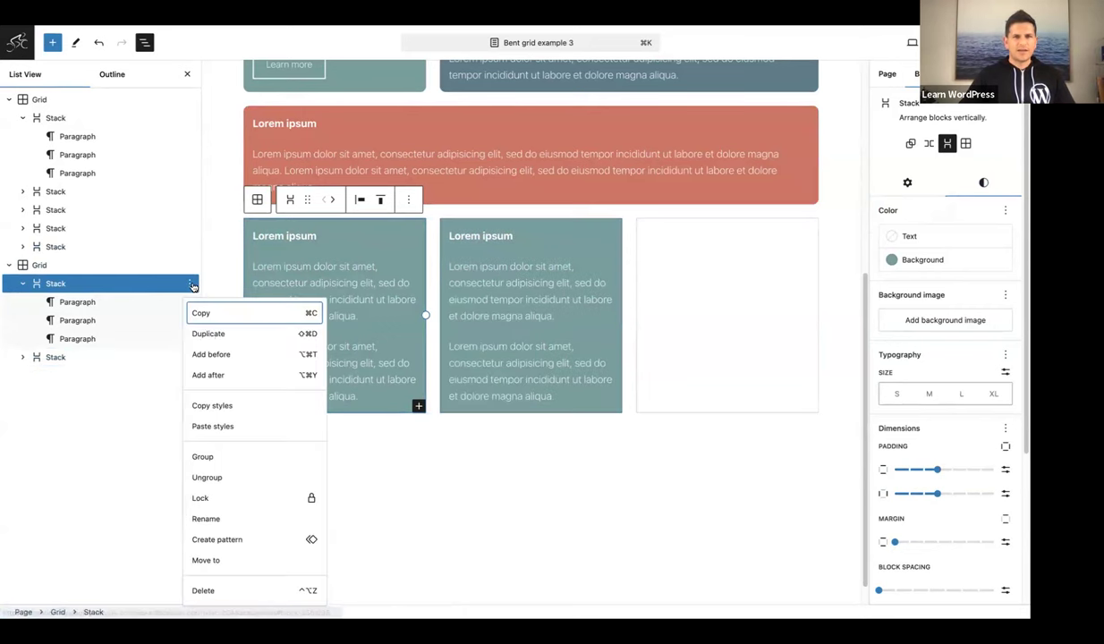
{"action": "left_click", "coordinate": [211, 335]}
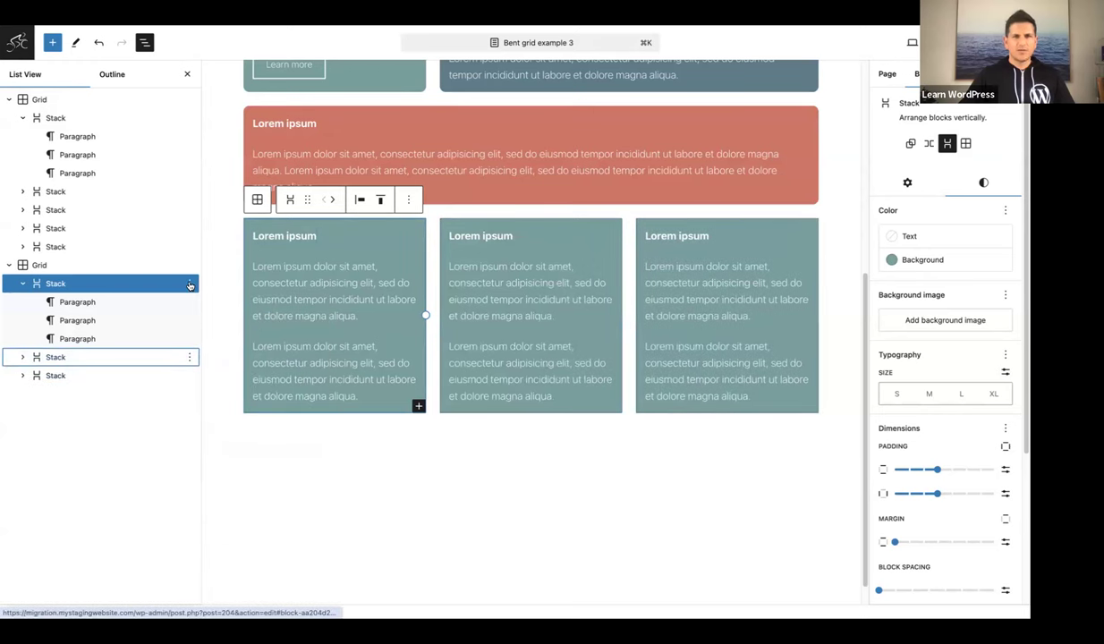
{"action": "left_click", "coordinate": [190, 282]}
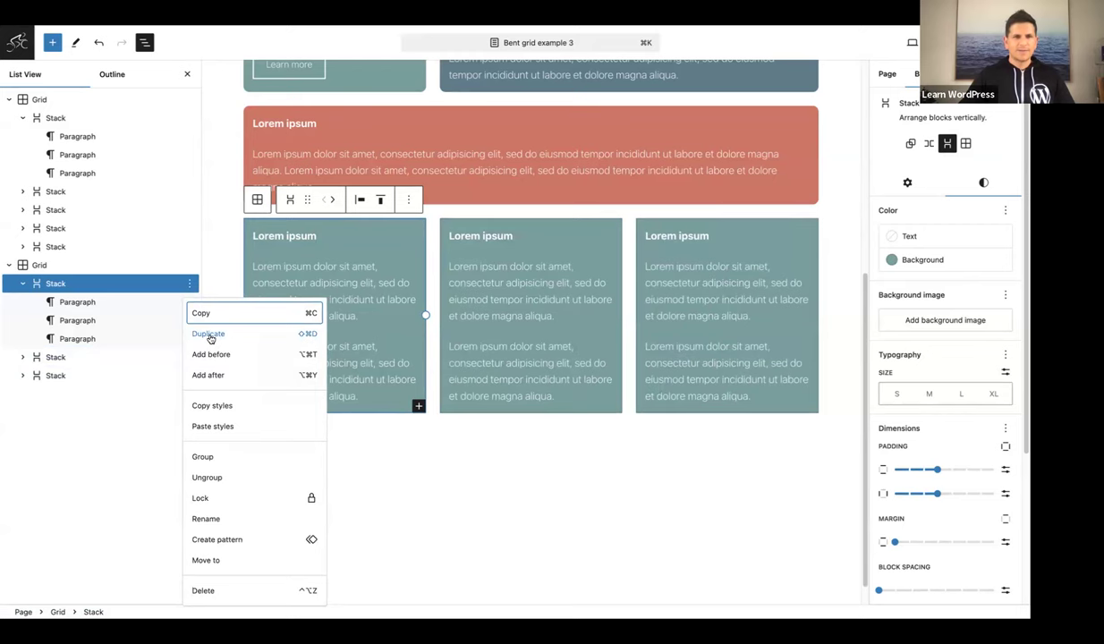
{"action": "left_click", "coordinate": [209, 335]}
{"action": "scroll", "coordinate": [204, 338], "scroll_direction": "down", "scroll_amount": 1}
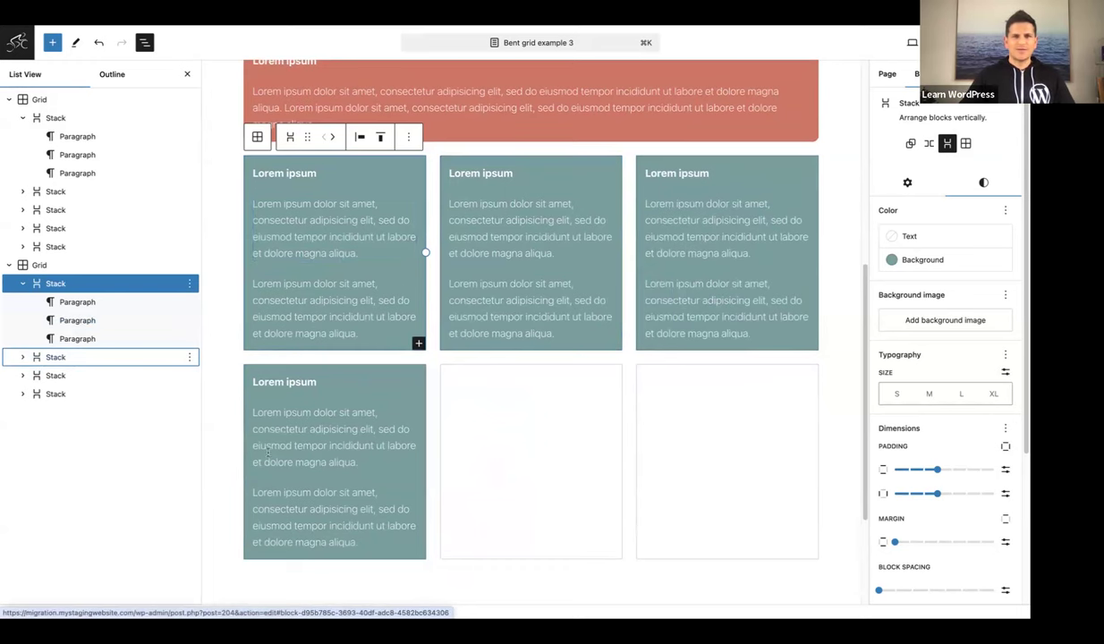
{"action": "left_click", "coordinate": [189, 283]}
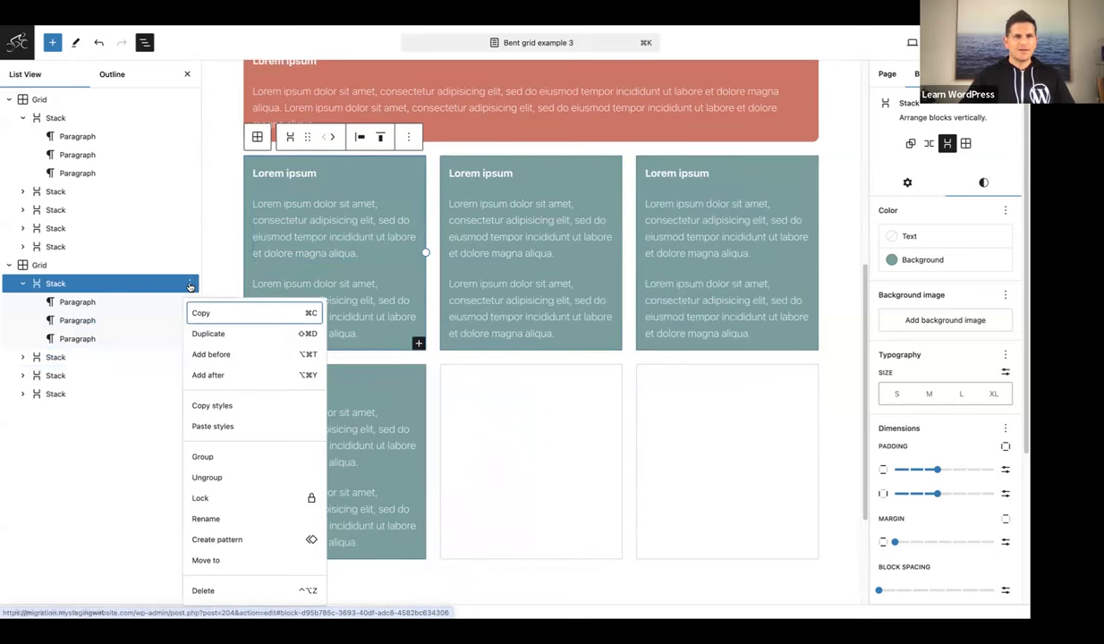
{"action": "left_click", "coordinate": [208, 335]}
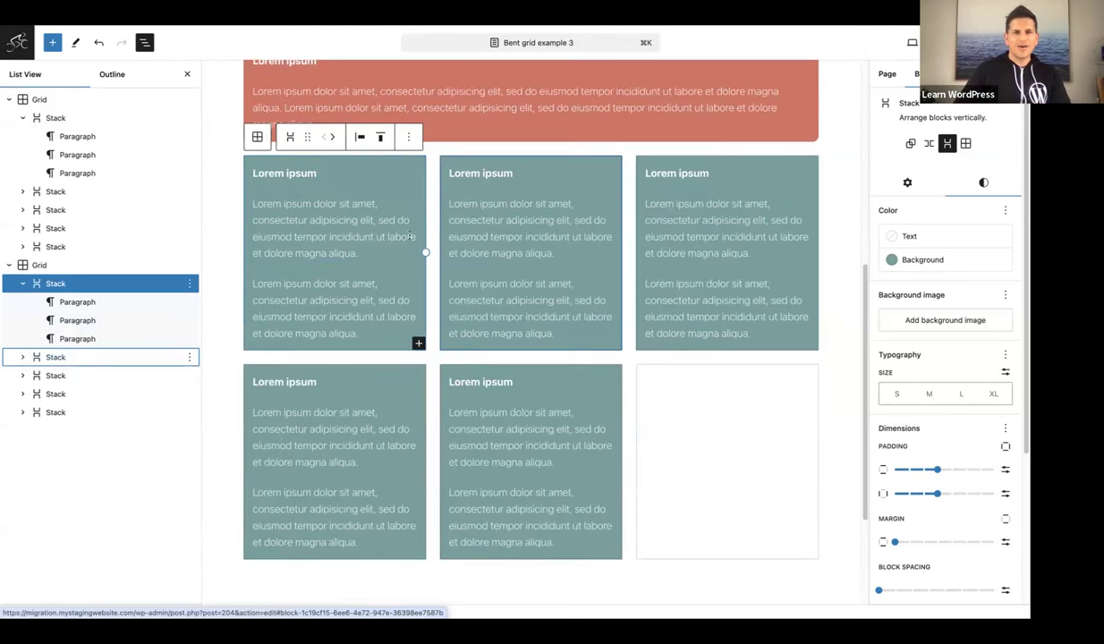
Widen the first stack of the second grid to span two columns
{"action": "scroll", "coordinate": [408, 246], "scroll_direction": "up", "scroll_amount": 8}
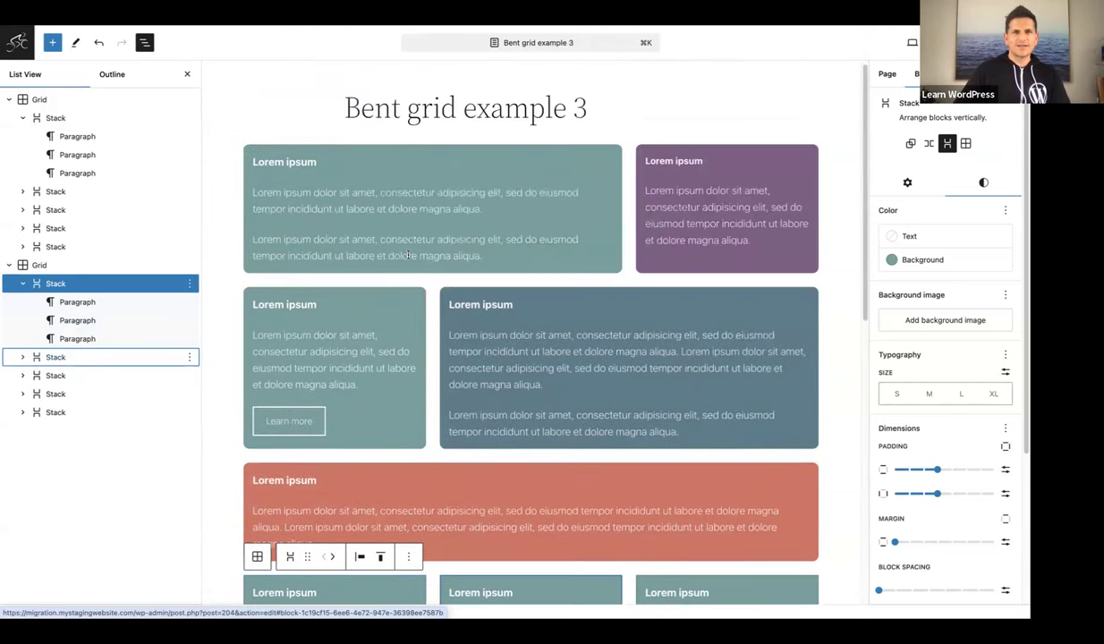
{"action": "scroll", "coordinate": [408, 257], "scroll_direction": "down", "scroll_amount": 8}
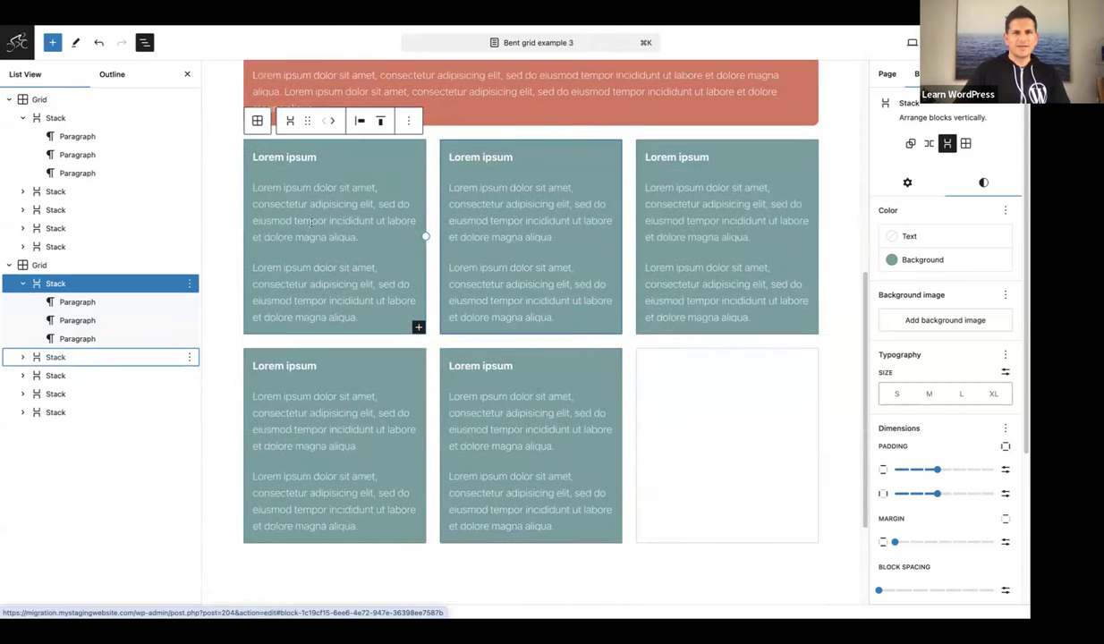
{"action": "left_click_drag", "start_coordinate": [424, 236], "coordinate": [622, 236]}
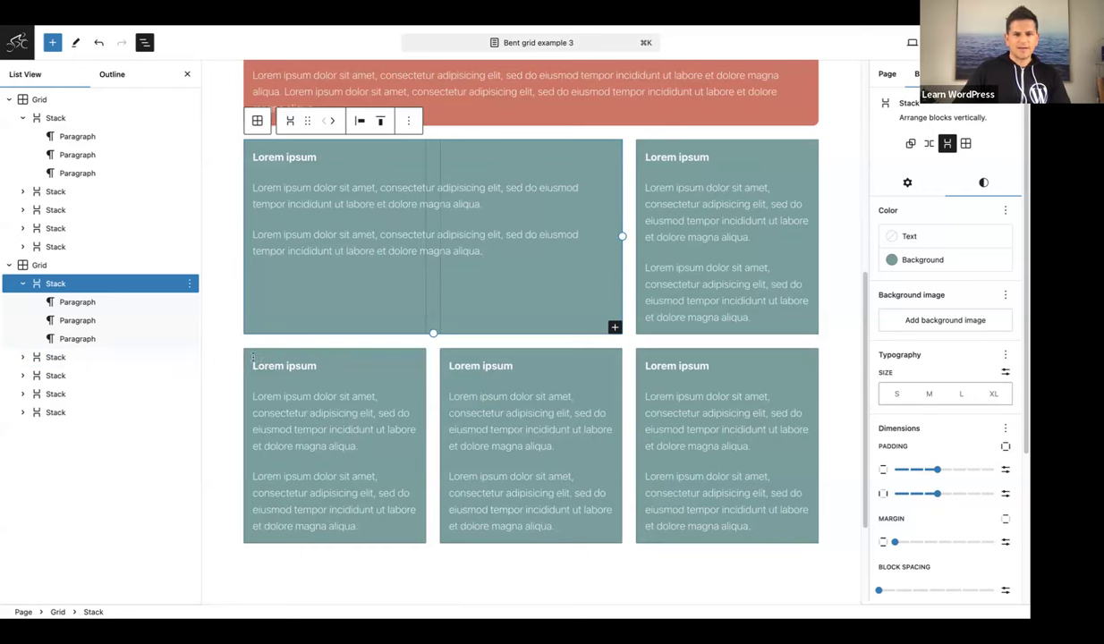
Widen the fourth stack of the second grid to span the second and third columns
{"action": "left_click", "coordinate": [488, 360]}
{"action": "left_click", "coordinate": [55, 394]}
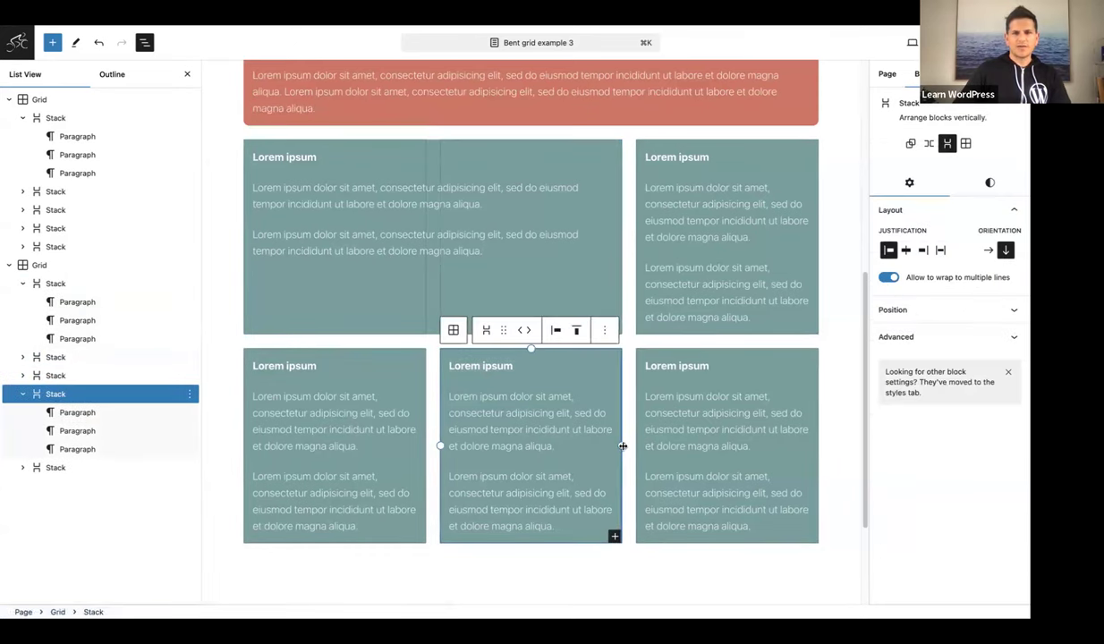
{"action": "left_click_drag", "start_coordinate": [621, 446], "coordinate": [820, 432]}
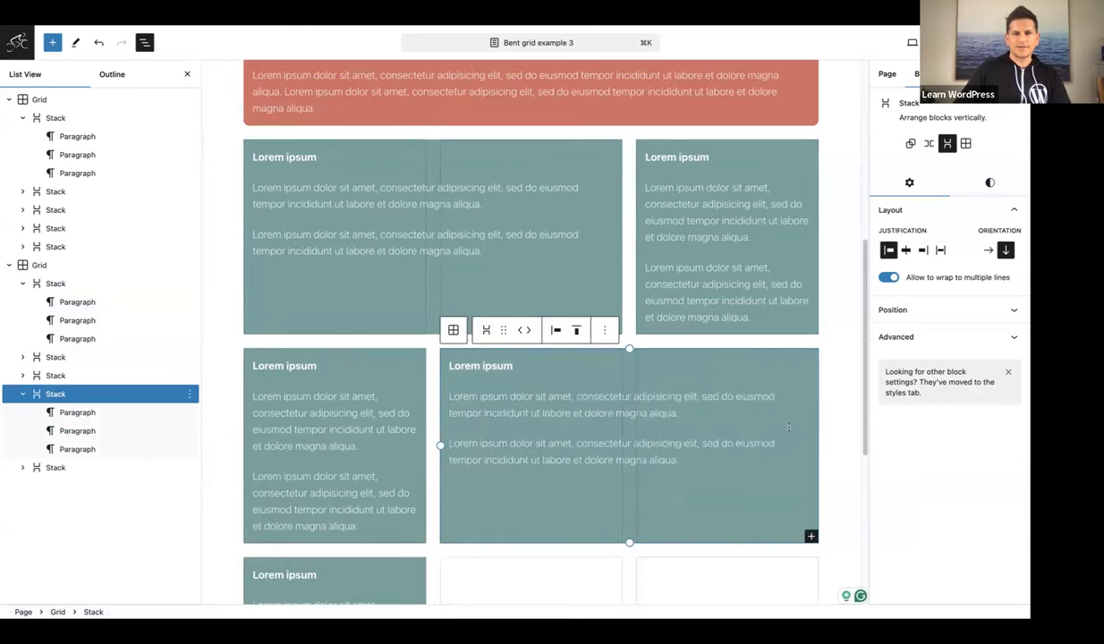
Widen the last stack of the second grid to span all three columns
{"action": "scroll", "coordinate": [552, 400], "scroll_direction": "down", "scroll_amount": 3}
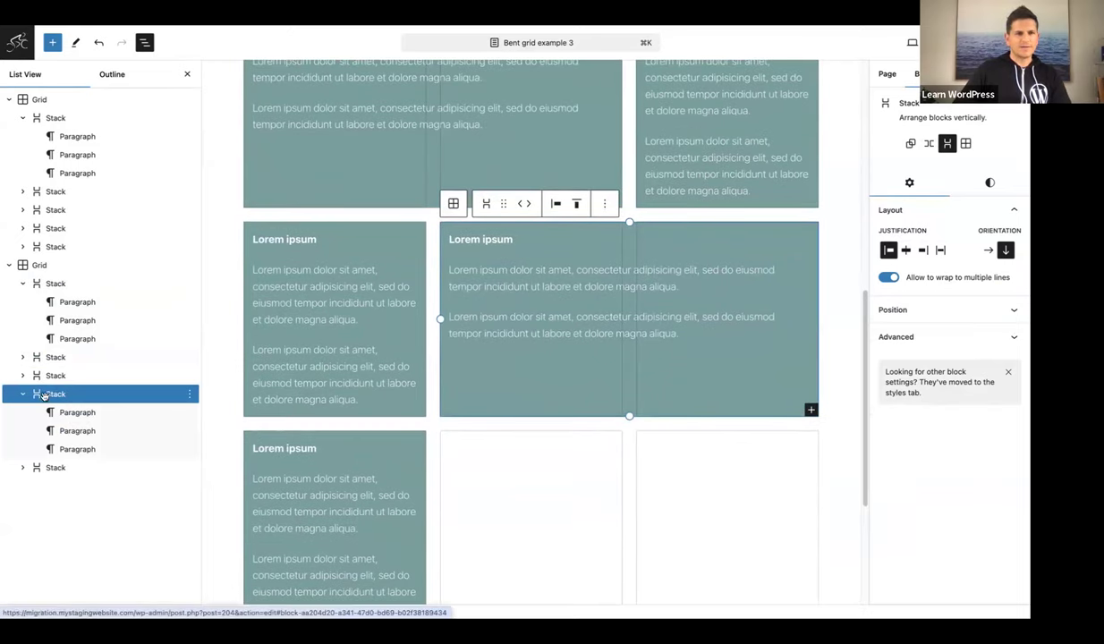
{"action": "left_click", "coordinate": [49, 468]}
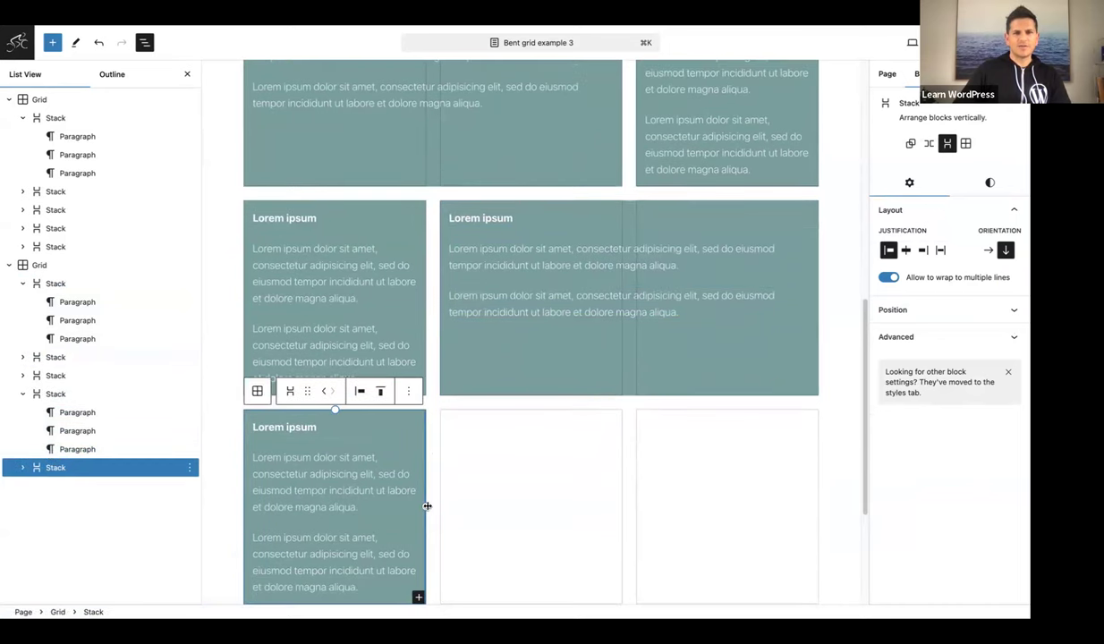
{"action": "left_click_drag", "start_coordinate": [424, 506], "coordinate": [817, 495]}
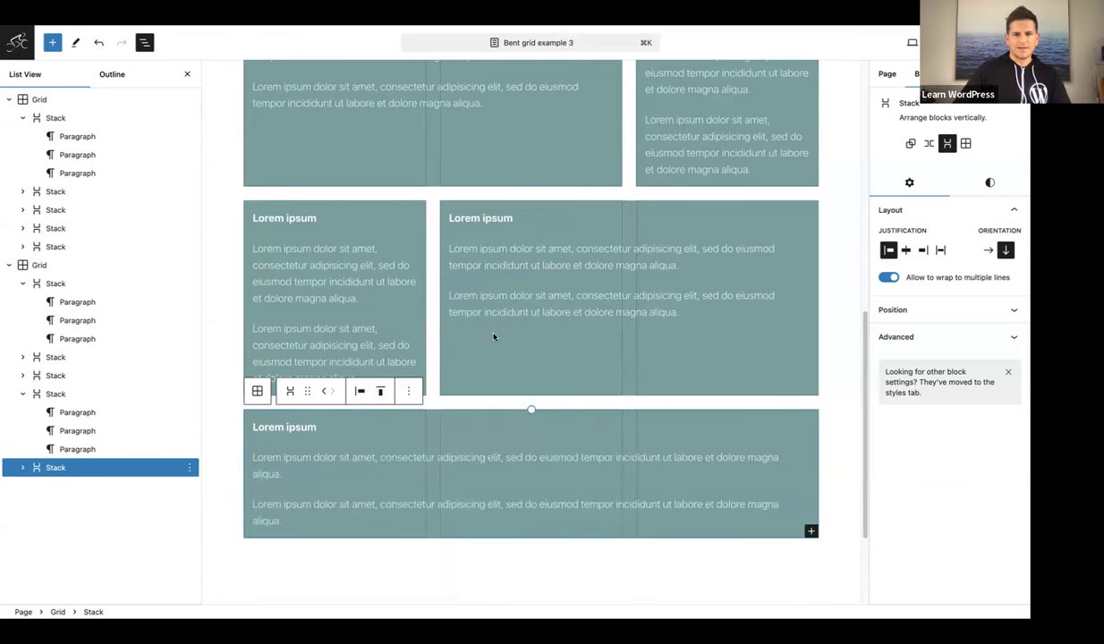
Delete the second body paragraph from the second stack of the second grid
{"action": "scroll", "coordinate": [493, 337], "scroll_direction": "up", "scroll_amount": 2}
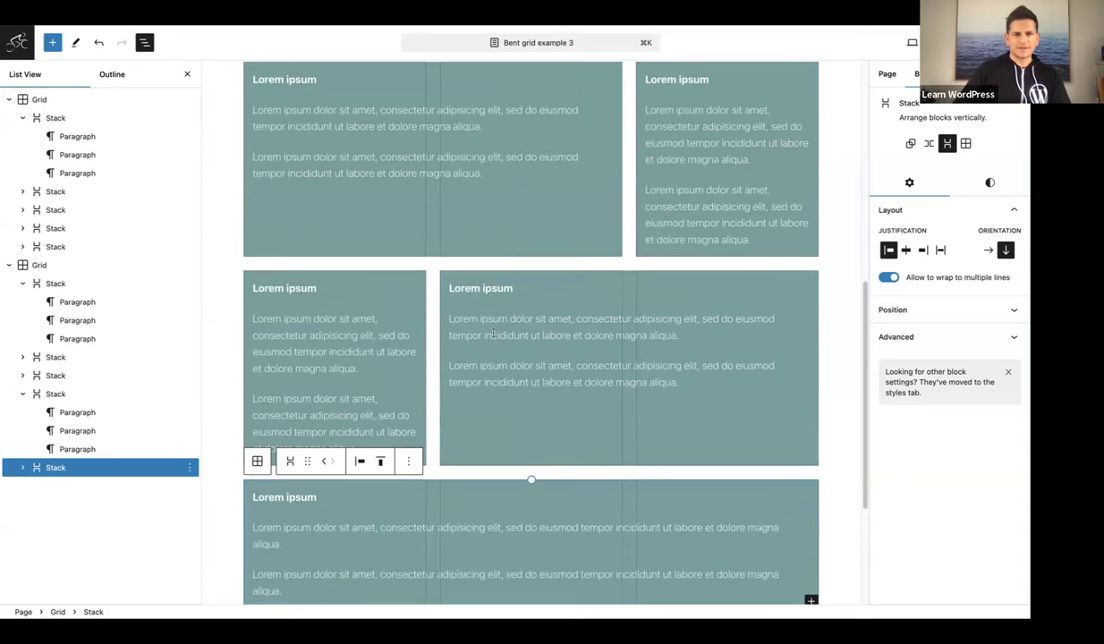
{"action": "left_click", "coordinate": [361, 189]}
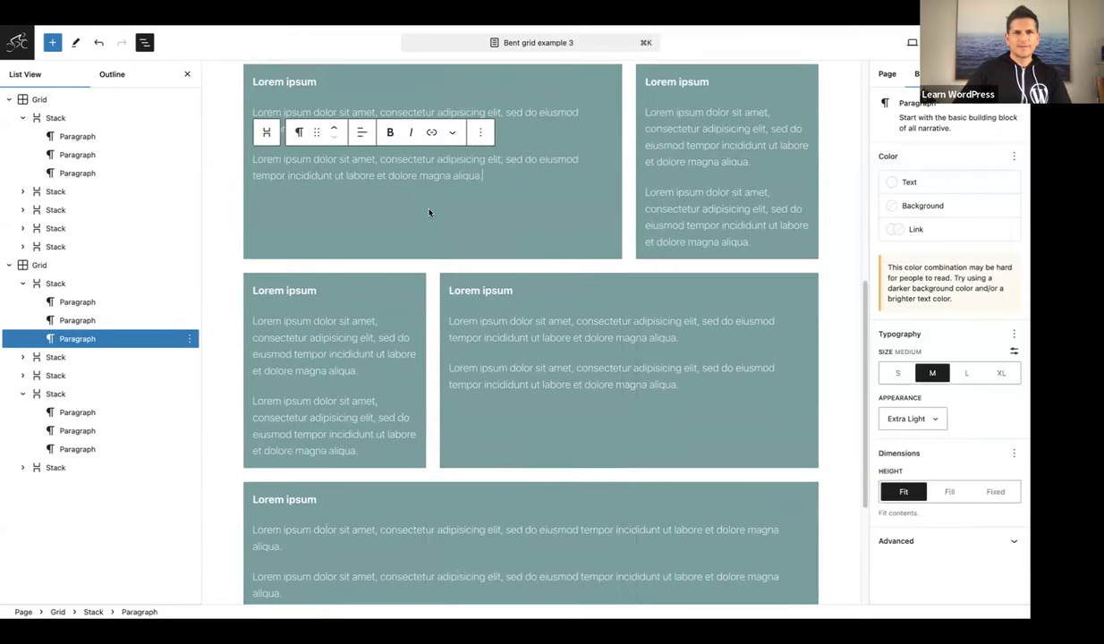
{"action": "left_click", "coordinate": [507, 181]}
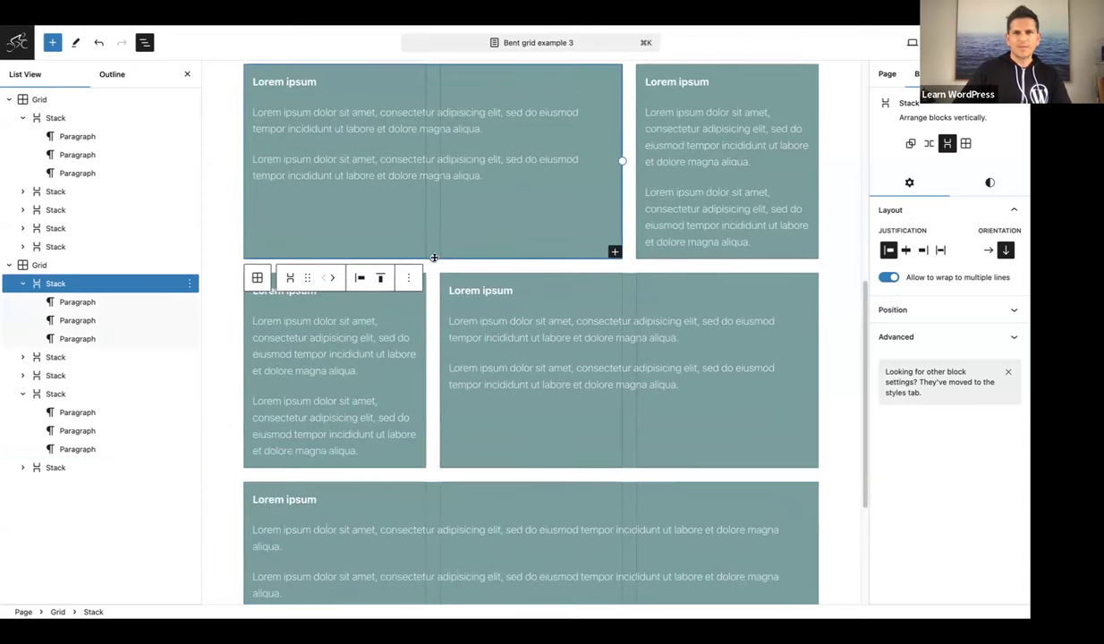
{"action": "left_click", "coordinate": [686, 208]}
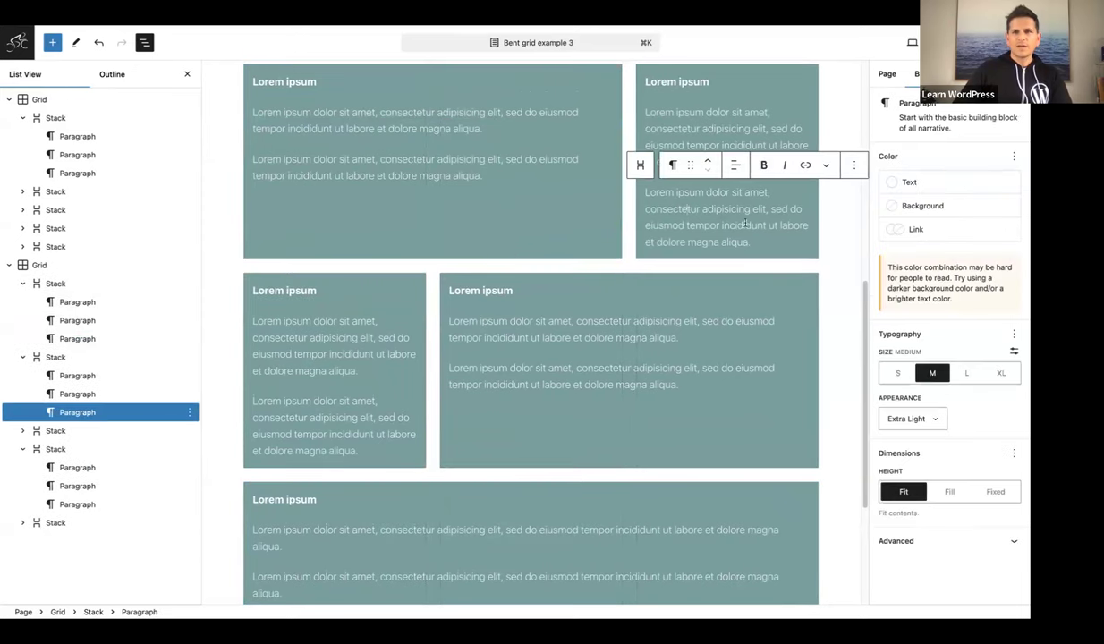
{"action": "left_click_drag", "start_coordinate": [763, 242], "coordinate": [645, 195]}
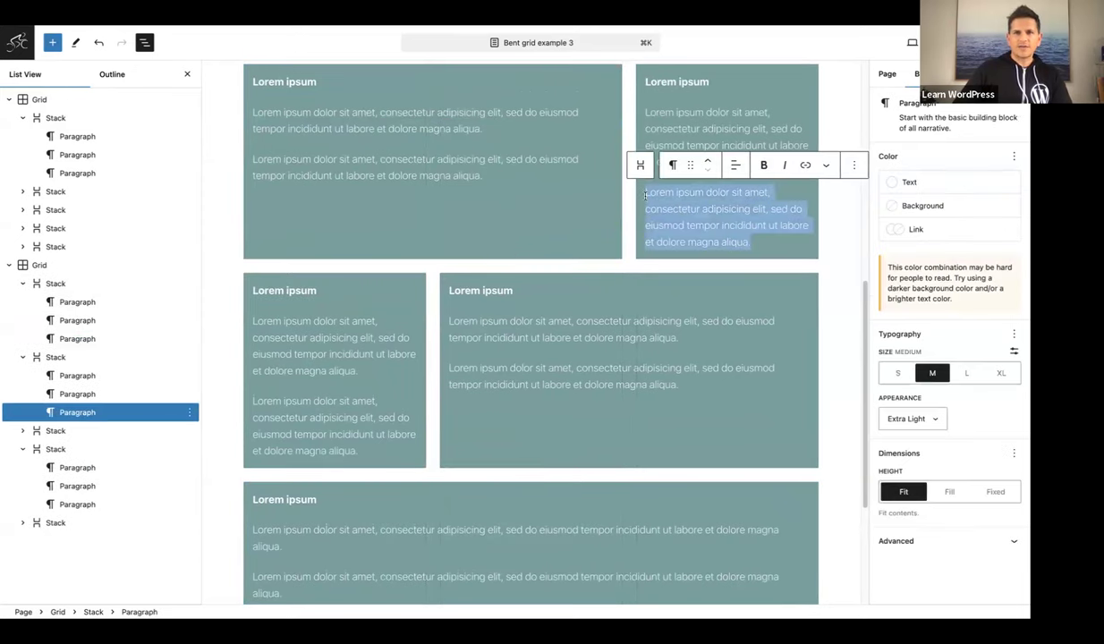
{"action": "key", "text": "BackSpace"}
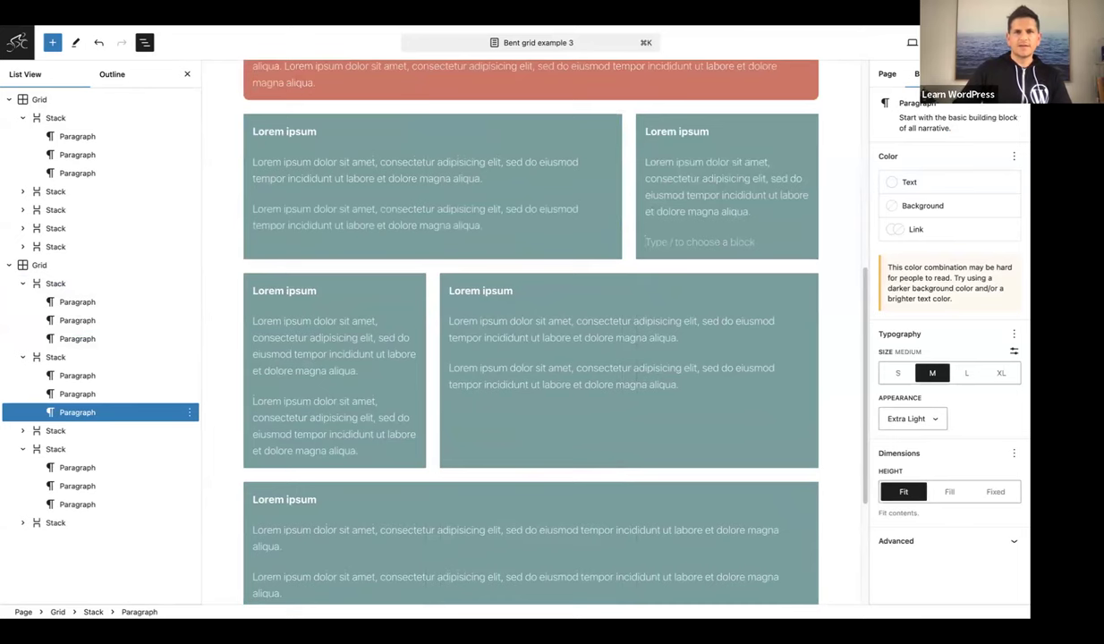
{"action": "key", "text": "BackSpace"}
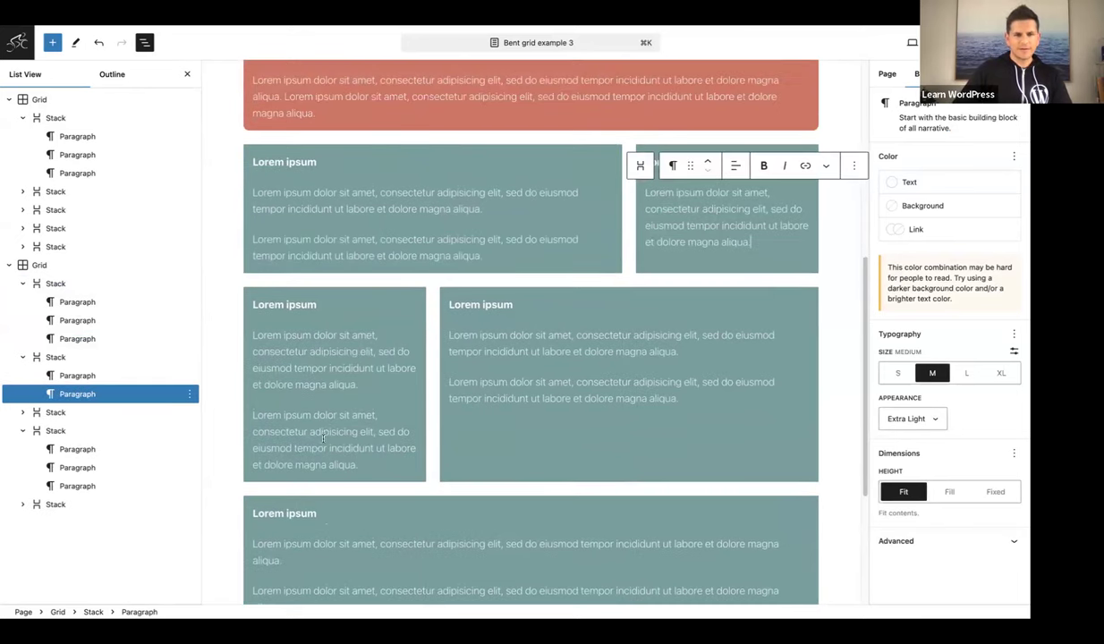
Clear the text of the last paragraph in the third stack of the second grid
{"action": "left_click_drag", "start_coordinate": [358, 464], "coordinate": [252, 415]}
{"action": "key", "text": "BackSpace"}
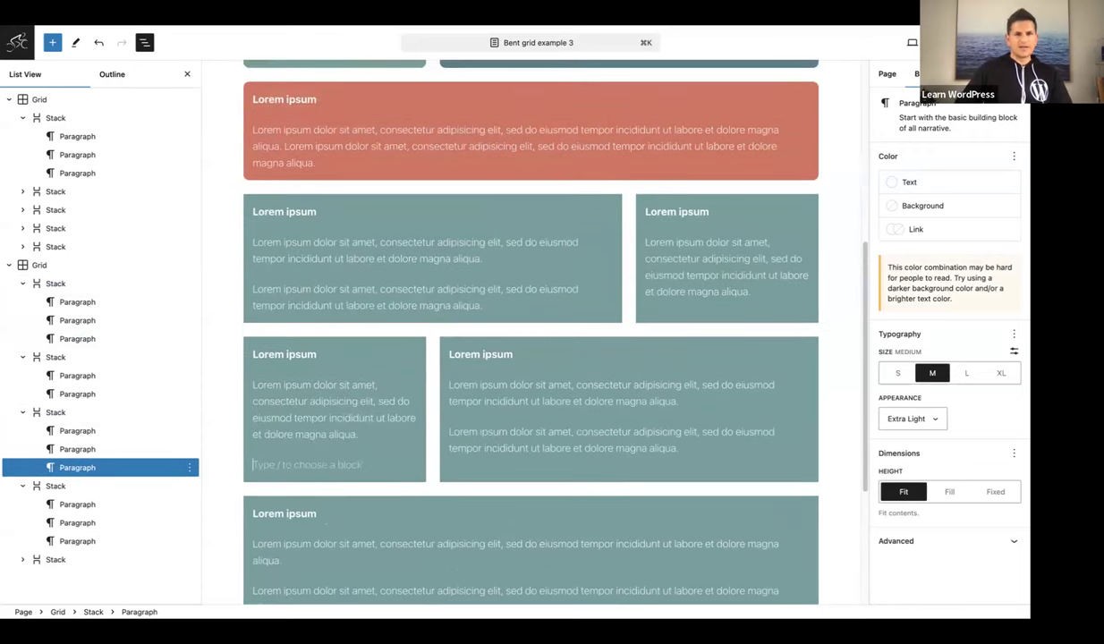
{"action": "scroll", "coordinate": [269, 384], "scroll_direction": "down", "scroll_amount": 2}
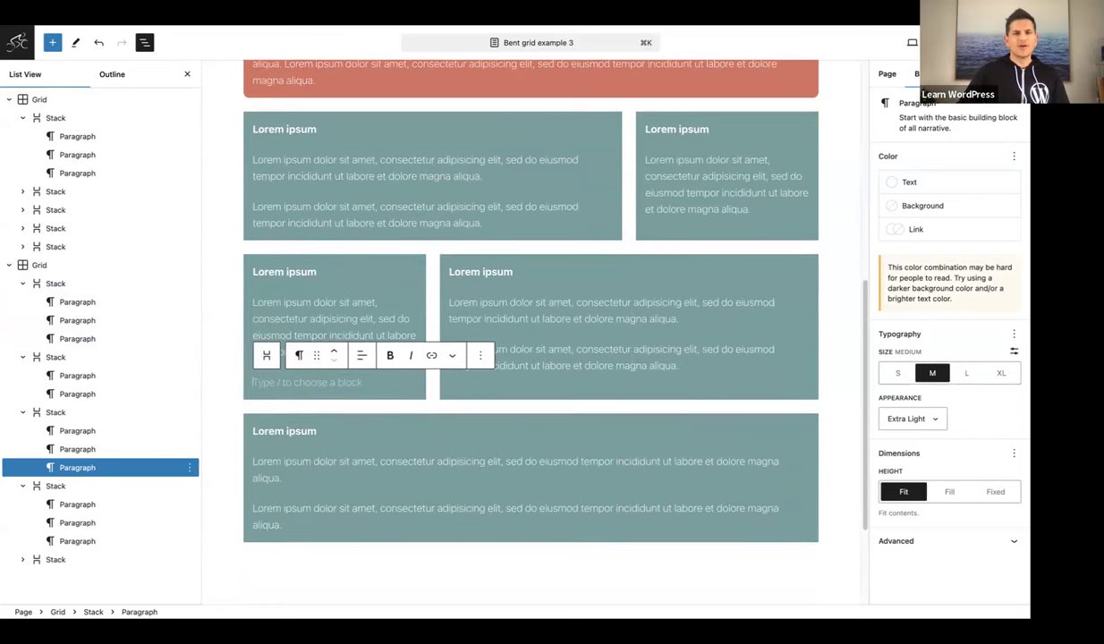
Turn the empty paragraph in the third stack into a button labelled "Learn more" with the Outline style
{"action": "type", "text": "/butto"}
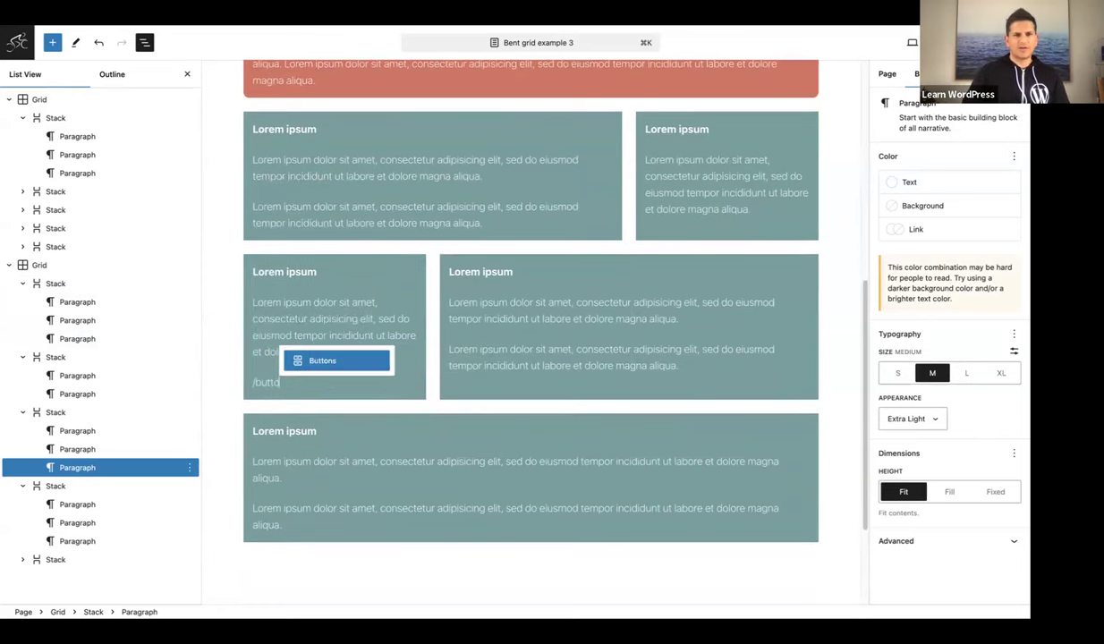
{"action": "left_click", "coordinate": [315, 359]}
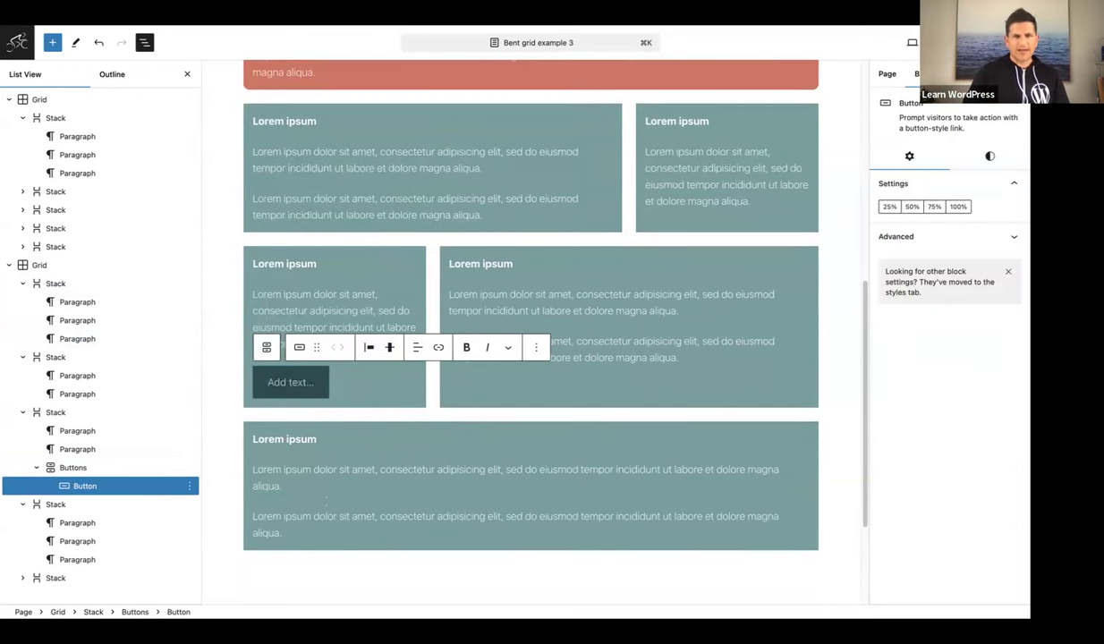
{"action": "type", "text": "Learn more"}
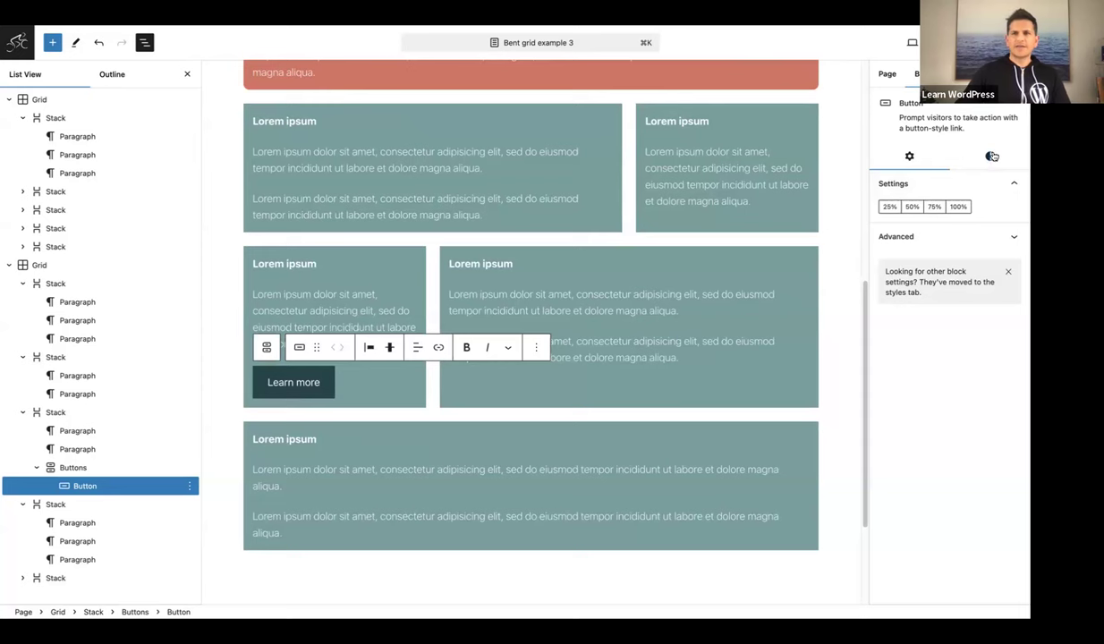
{"action": "left_click", "coordinate": [990, 155]}
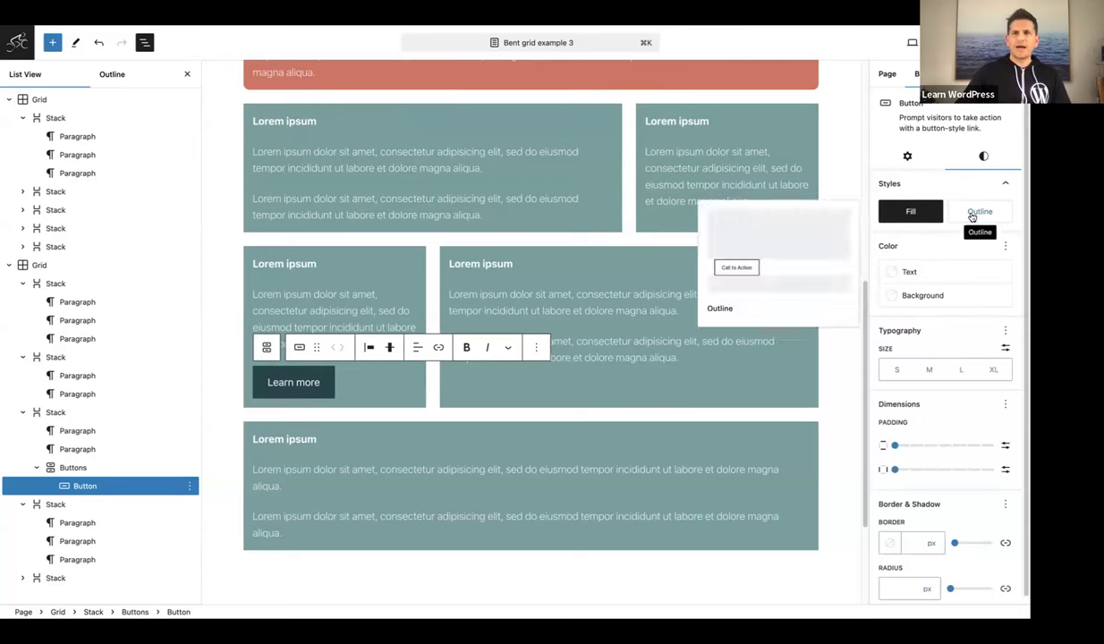
{"action": "left_click", "coordinate": [974, 213]}
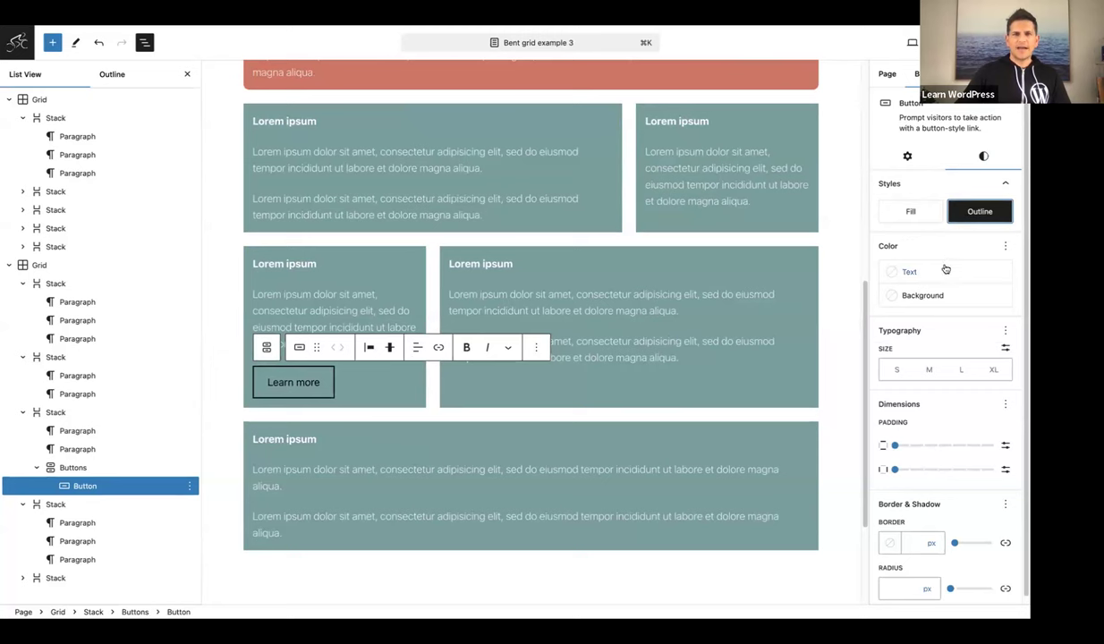
{"action": "left_click", "coordinate": [935, 296]}
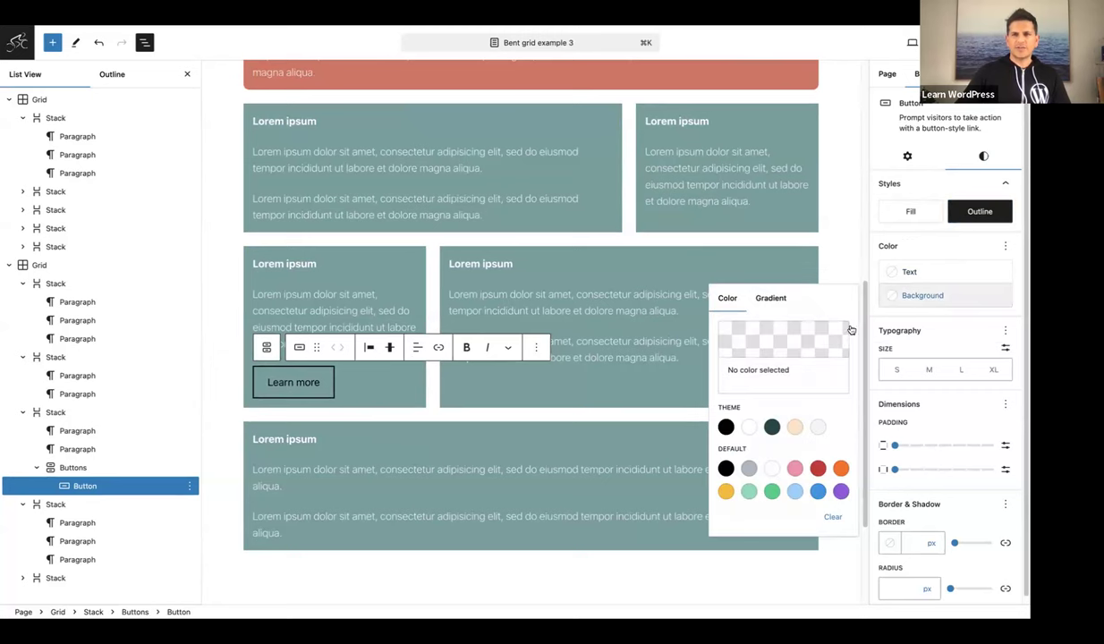
{"action": "left_click", "coordinate": [749, 427]}
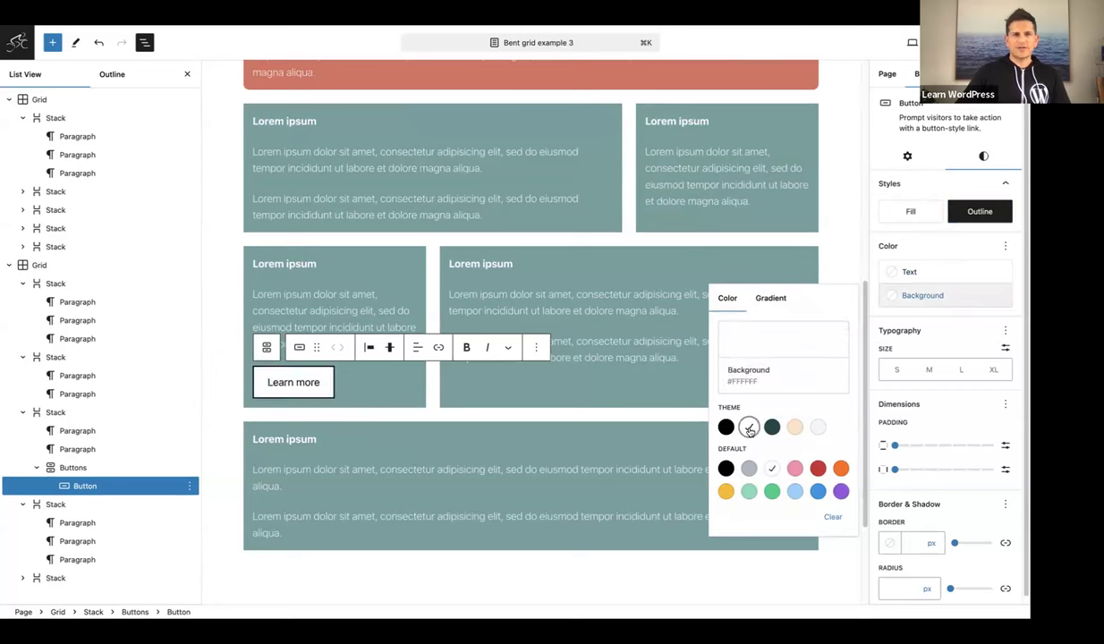
{"action": "left_click", "coordinate": [931, 273]}
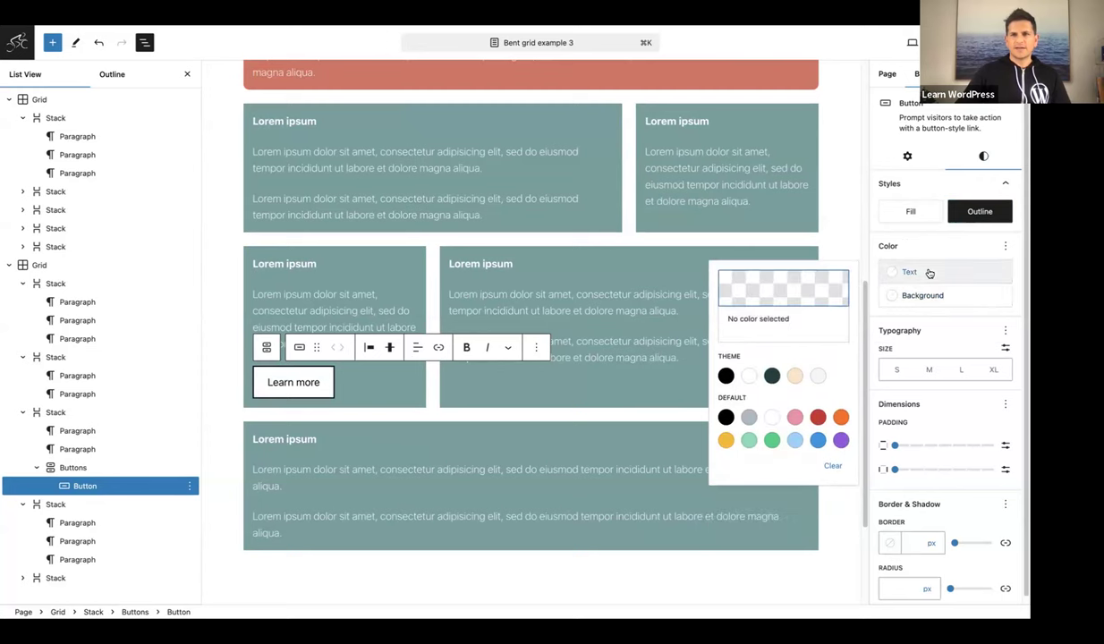
{"action": "left_click", "coordinate": [931, 273]}
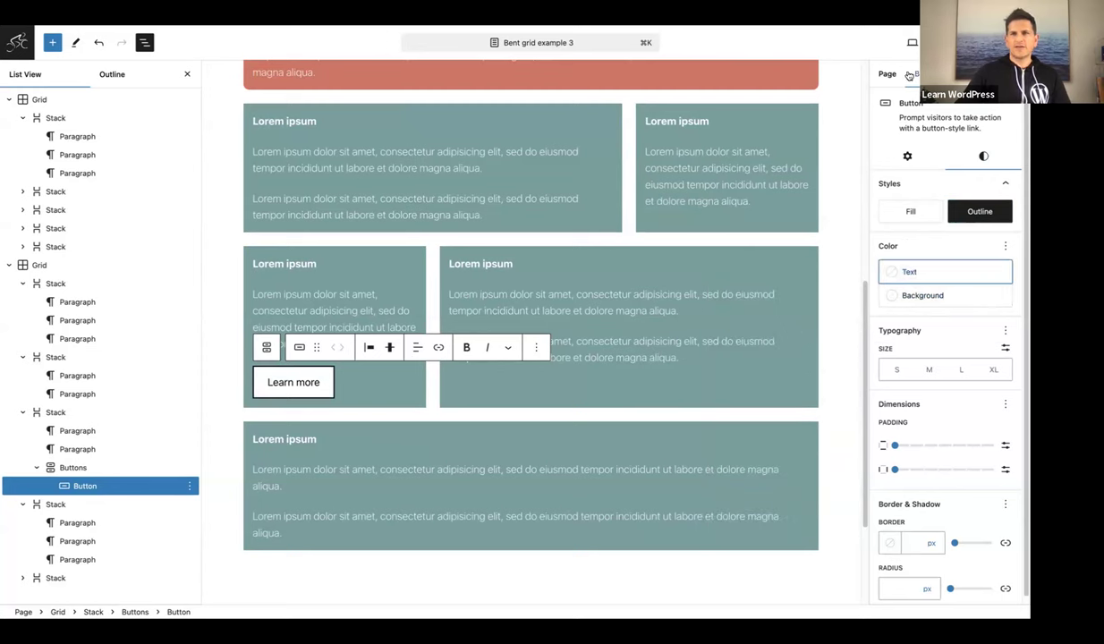
{"action": "left_click", "coordinate": [97, 44]}
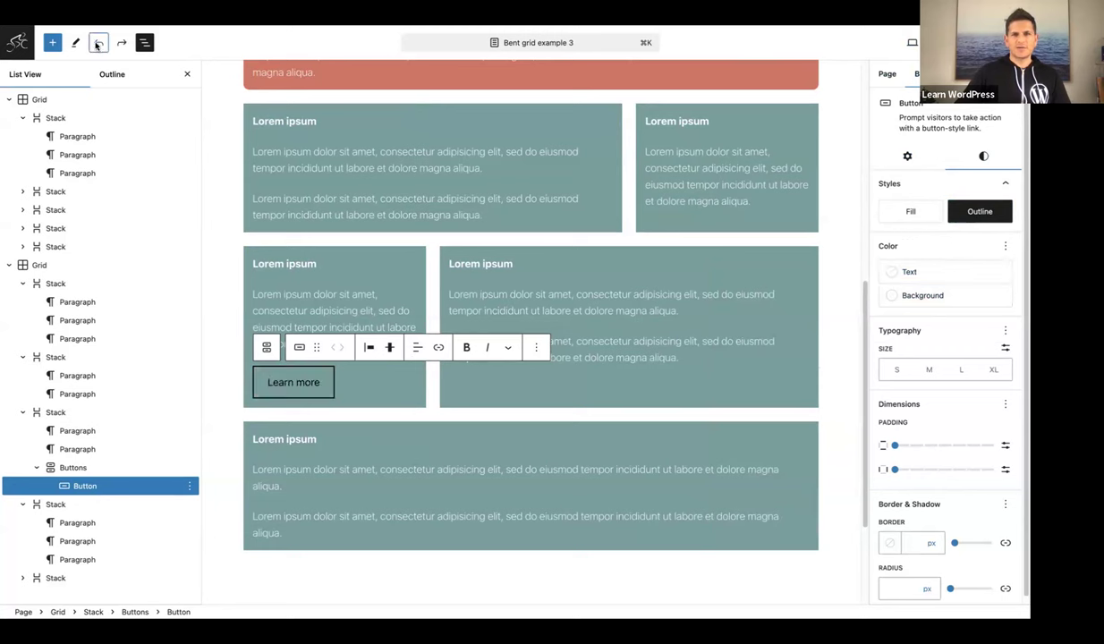
Set the "Learn more" button's text color to white and its text size to Small
{"action": "left_click", "coordinate": [935, 273]}
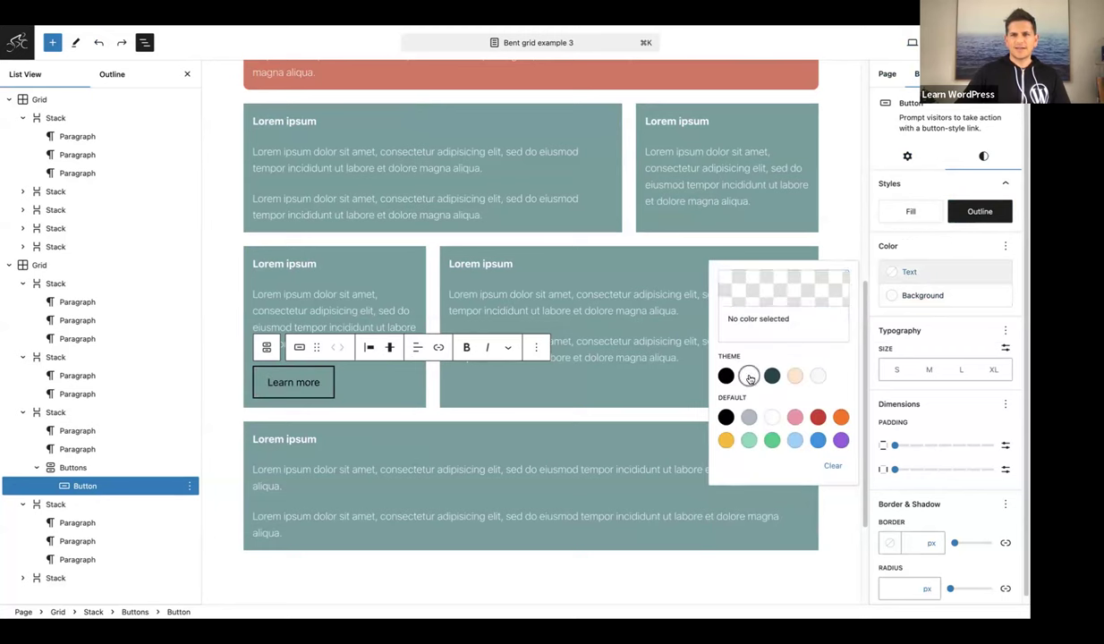
{"action": "left_click", "coordinate": [748, 376]}
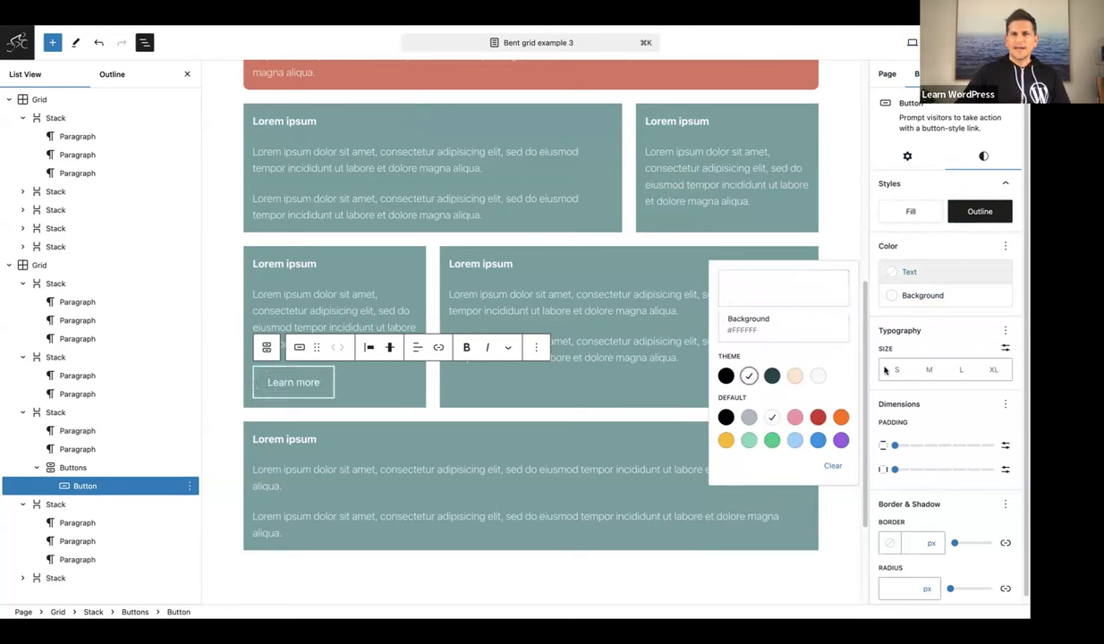
{"action": "left_click", "coordinate": [921, 329]}
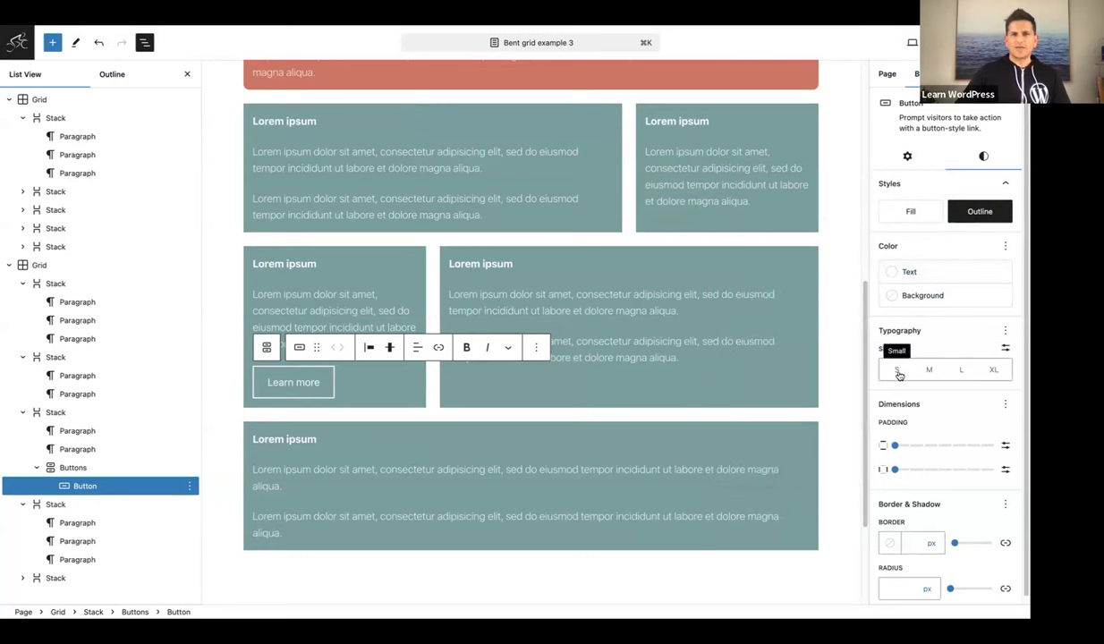
{"action": "left_click", "coordinate": [897, 372]}
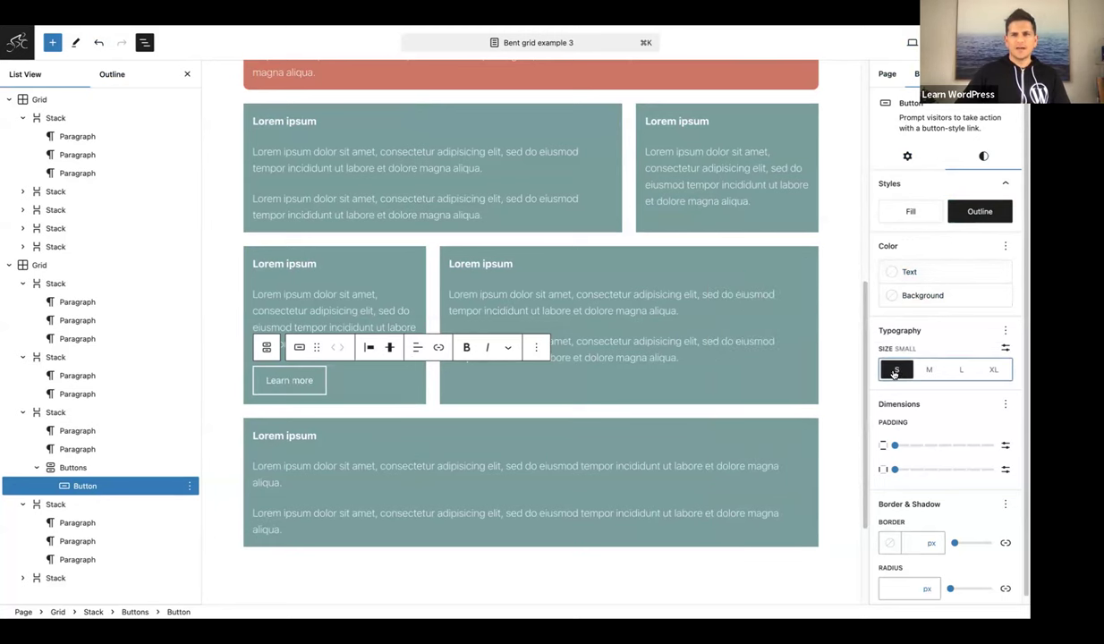
{"action": "left_click", "coordinate": [439, 348]}
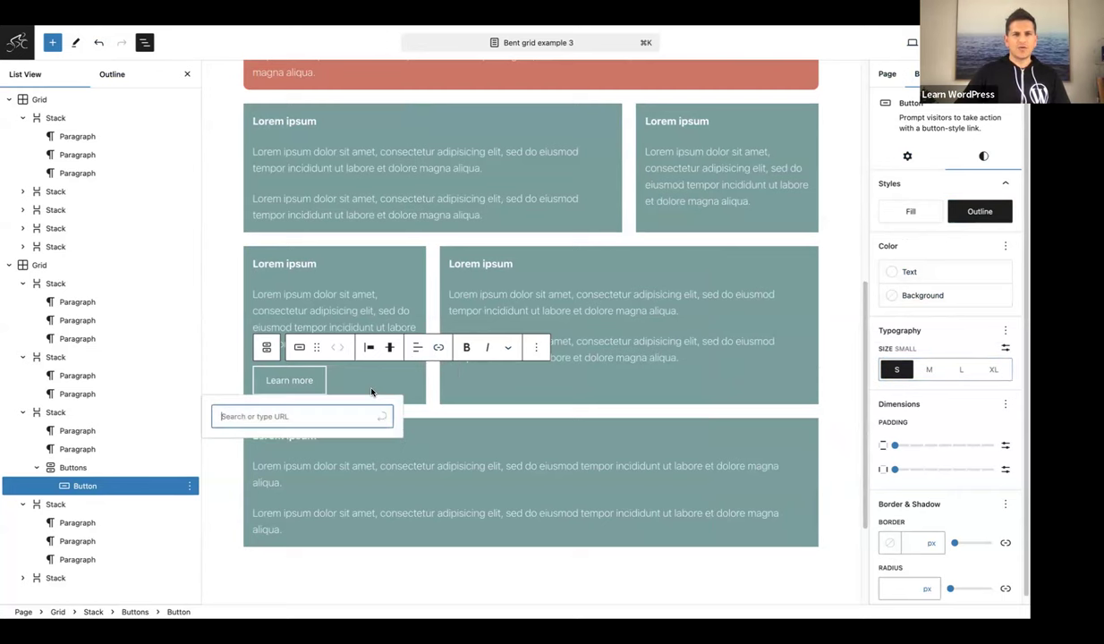
{"action": "left_click", "coordinate": [255, 262]}
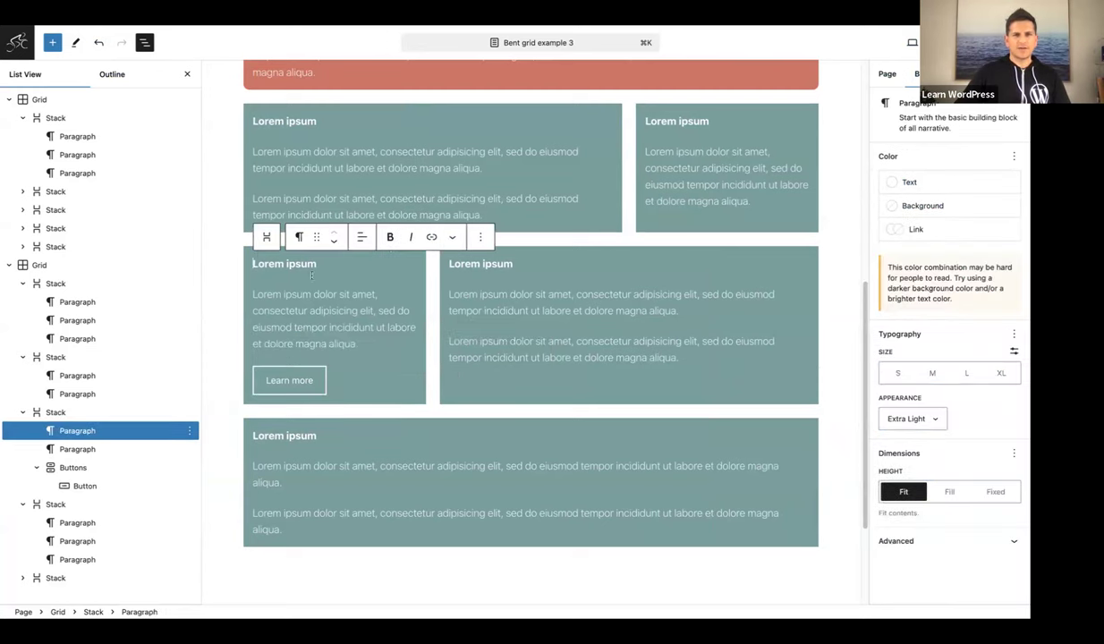
Copy the last paragraph's text in the fourth stack and append it to that stack's first body paragraph
{"action": "left_click", "coordinate": [613, 357]}
{"action": "left_click_drag", "start_coordinate": [682, 357], "coordinate": [451, 341]}
{"action": "key", "text": "super+c"}
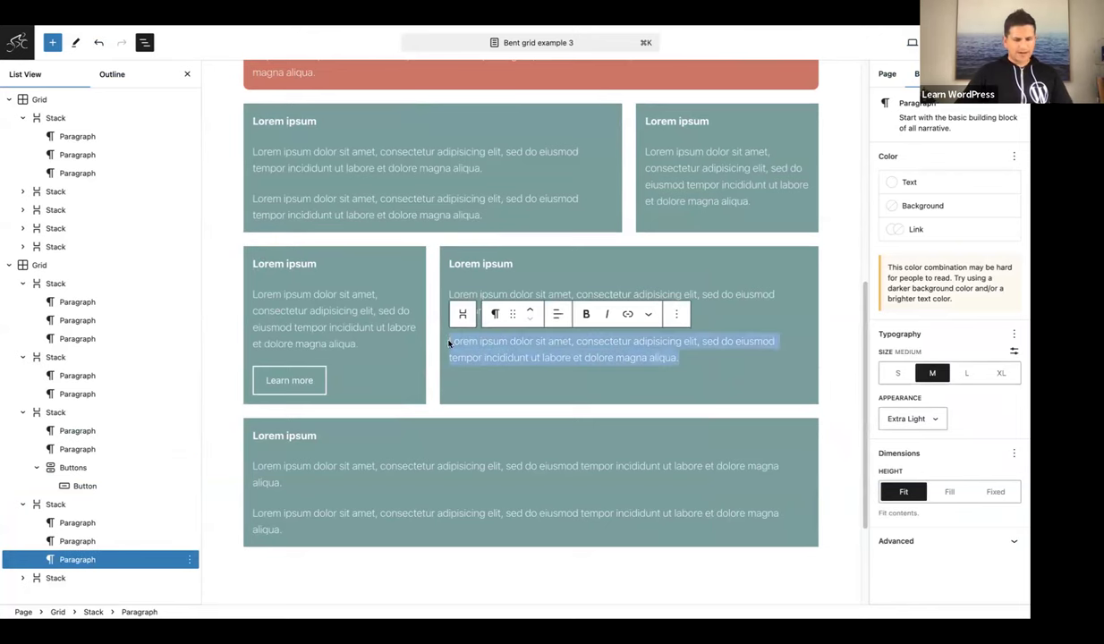
{"action": "scroll", "coordinate": [449, 343], "scroll_direction": "up", "scroll_amount": 1}
{"action": "key", "text": "Left"}
{"action": "key", "text": "Left"}
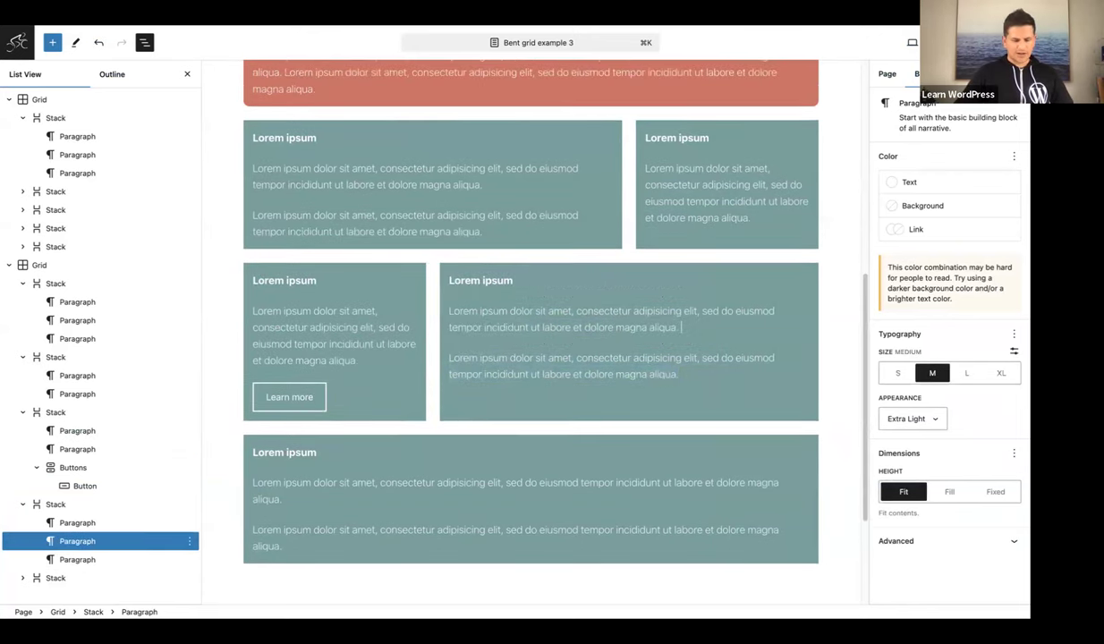
{"action": "key", "text": "super+v"}
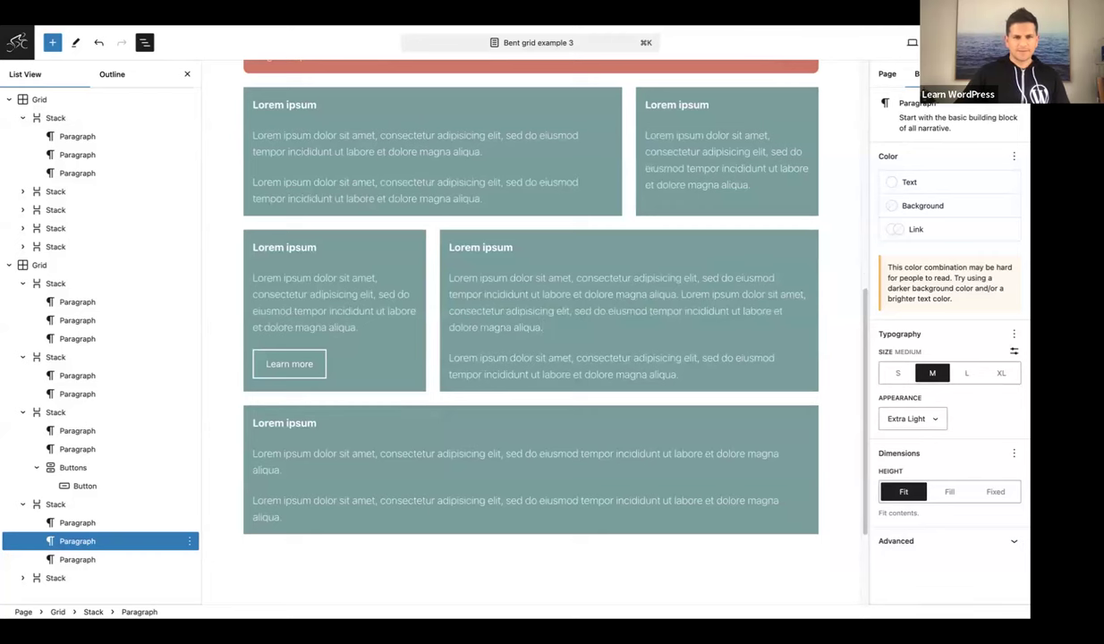
Merge the two body paragraphs in the full-width last stack into one paragraph
{"action": "left_click", "coordinate": [254, 498]}
{"action": "key", "text": "BackSpace"}
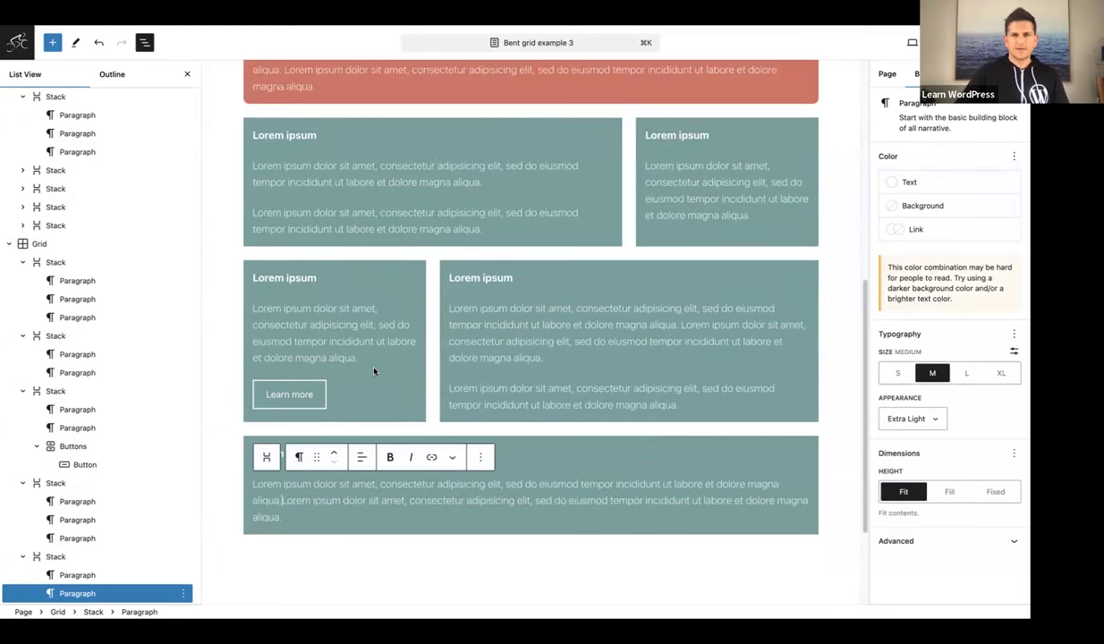
{"action": "scroll", "coordinate": [374, 372], "scroll_direction": "up", "scroll_amount": 2}
{"action": "scroll", "coordinate": [374, 372], "scroll_direction": "up", "scroll_amount": 3}
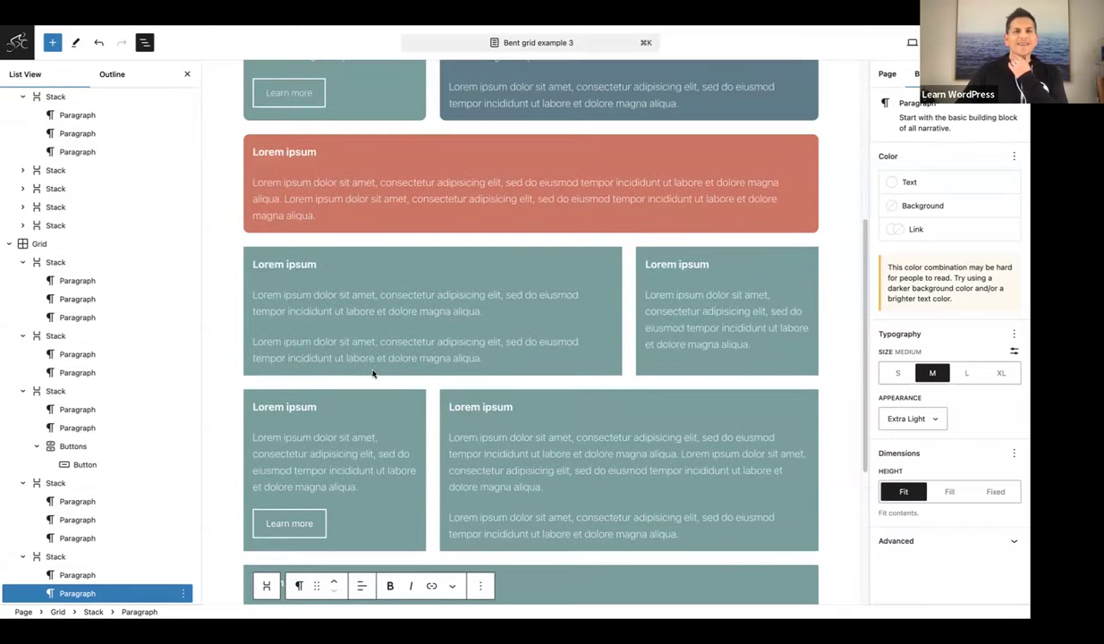
{"action": "scroll", "coordinate": [374, 374], "scroll_direction": "down", "scroll_amount": 3}
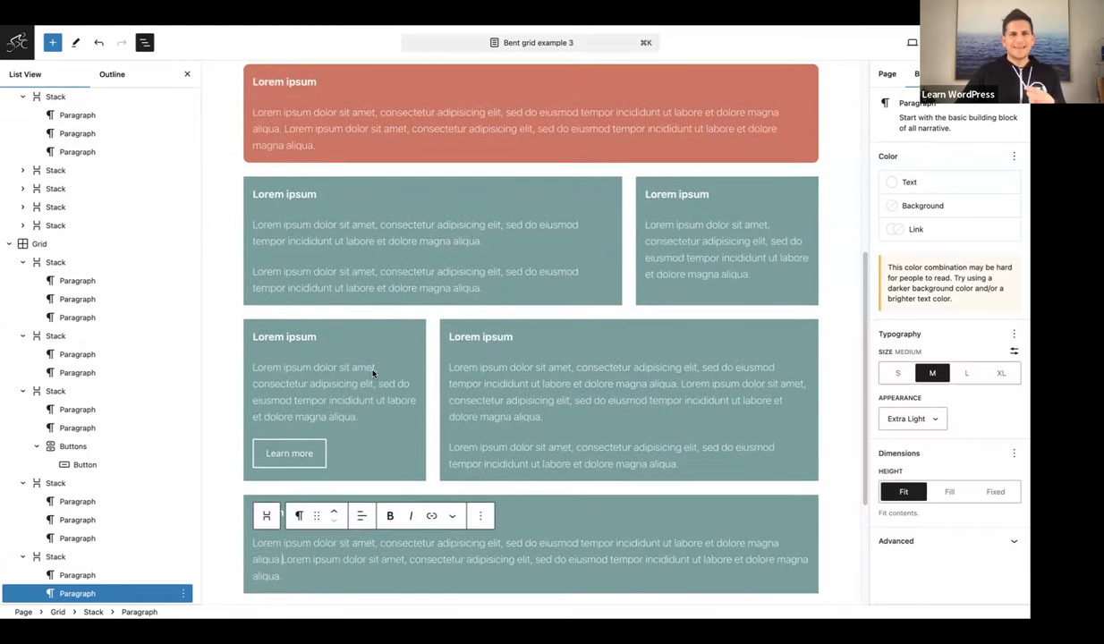
Collapse all five stacks of the second grid in the block list and select them together
{"action": "left_click", "coordinate": [22, 262]}
{"action": "left_click", "coordinate": [22, 302]}
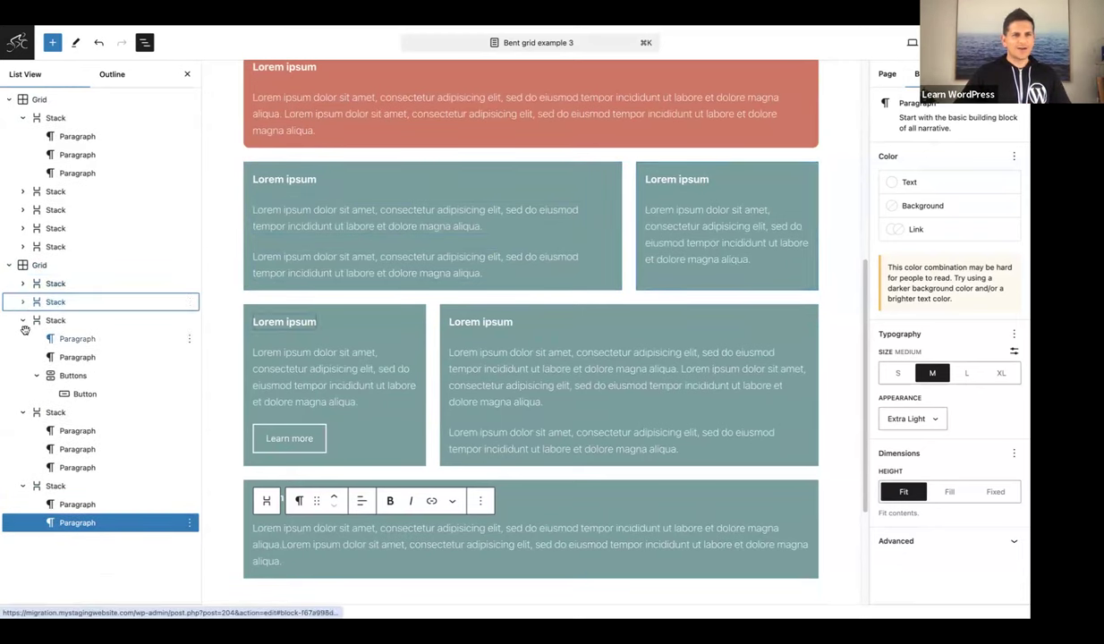
{"action": "left_click", "coordinate": [22, 320]}
{"action": "left_click", "coordinate": [22, 339]}
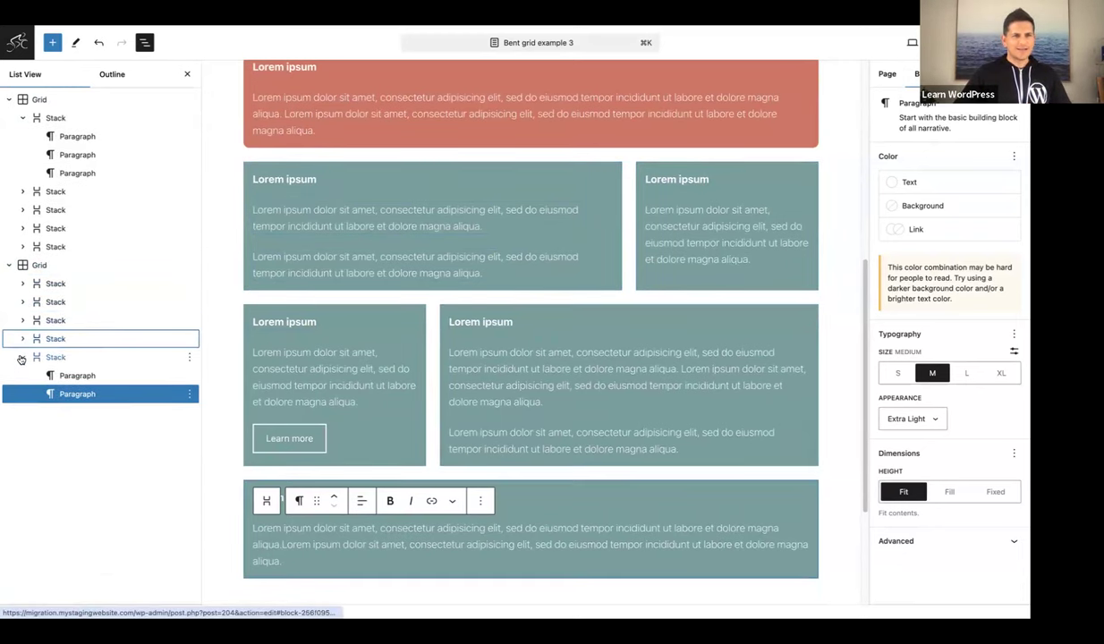
{"action": "left_click", "coordinate": [22, 357]}
{"action": "left_click", "coordinate": [37, 284]}
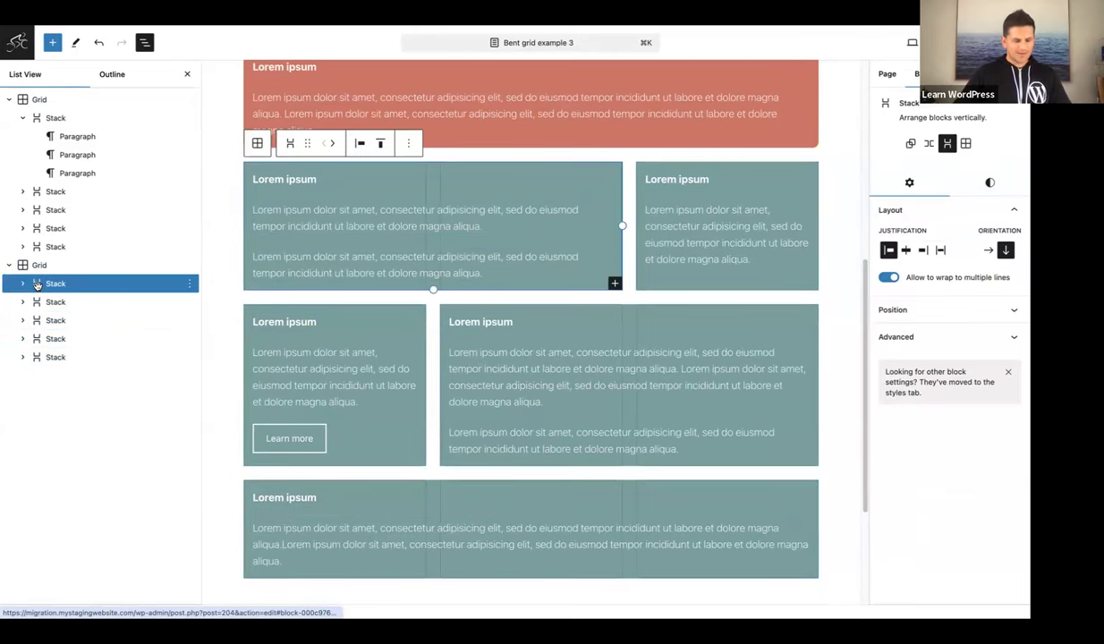
{"action": "left_click", "coordinate": [40, 359], "text": "shift"}
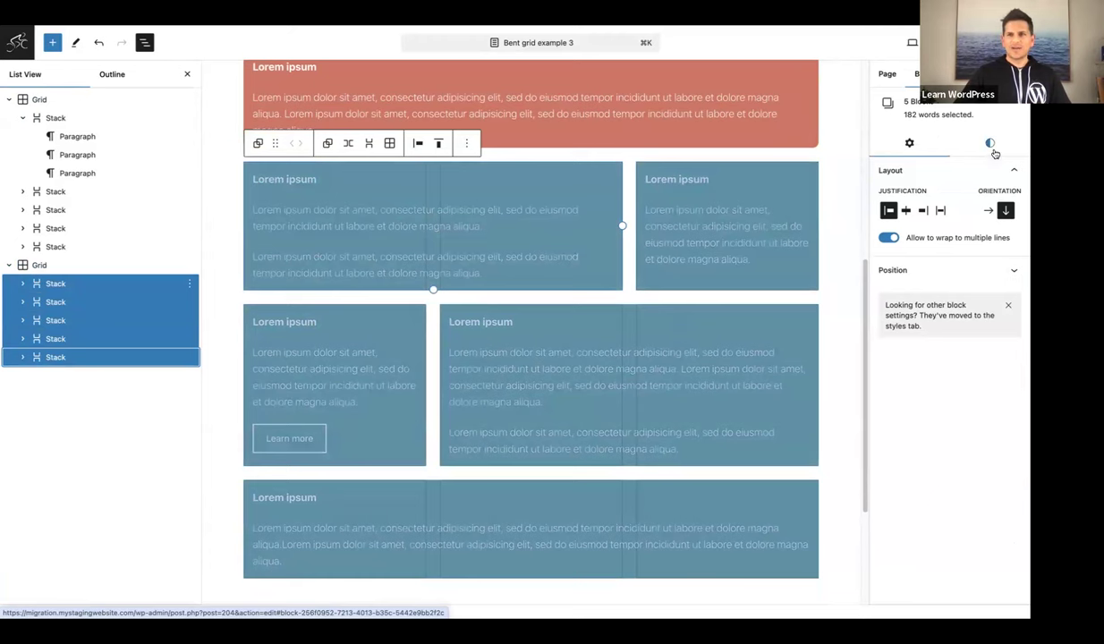
Try a 10 px border radius on all five selected stacks at once, and undo it
{"action": "left_click", "coordinate": [959, 143]}
{"action": "scroll", "coordinate": [949, 313], "scroll_direction": "down", "scroll_amount": 3}
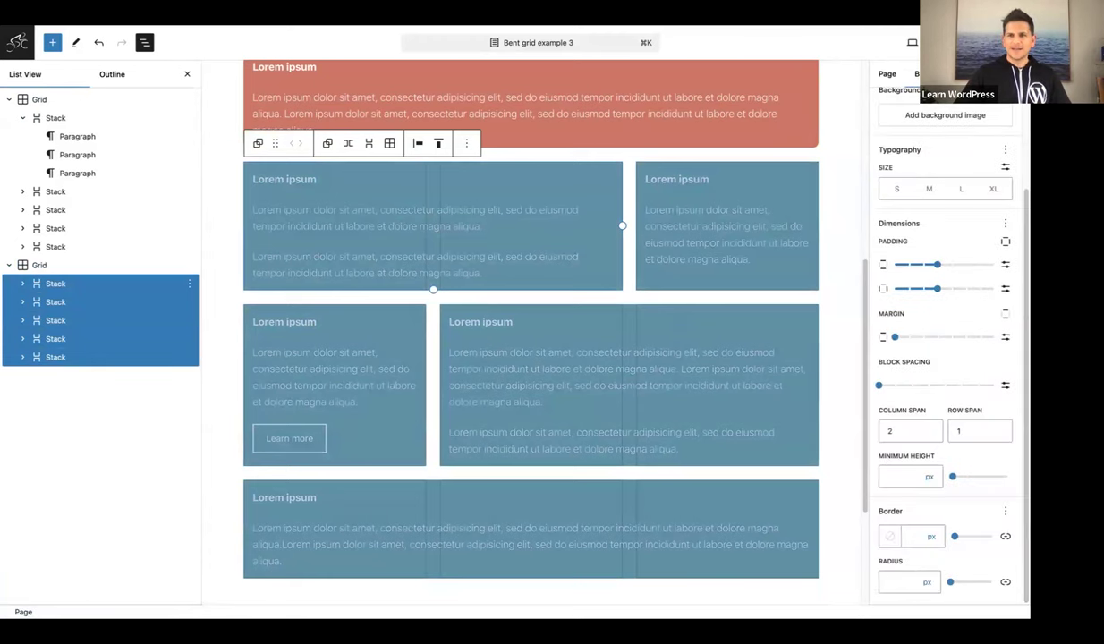
{"action": "left_click", "coordinate": [895, 581]}
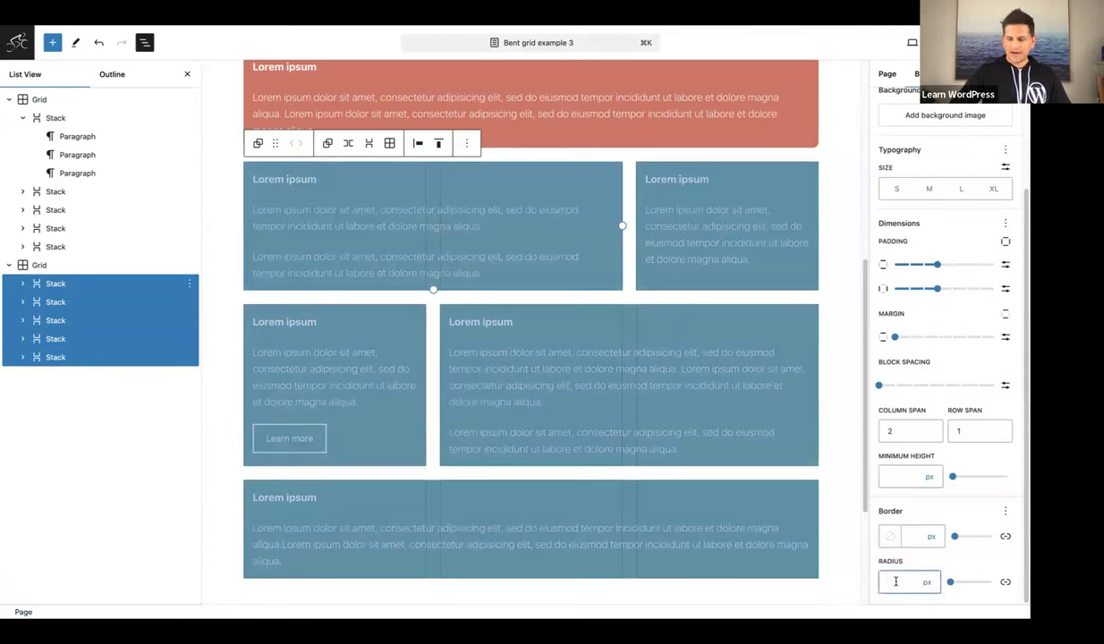
{"action": "type", "text": "10"}
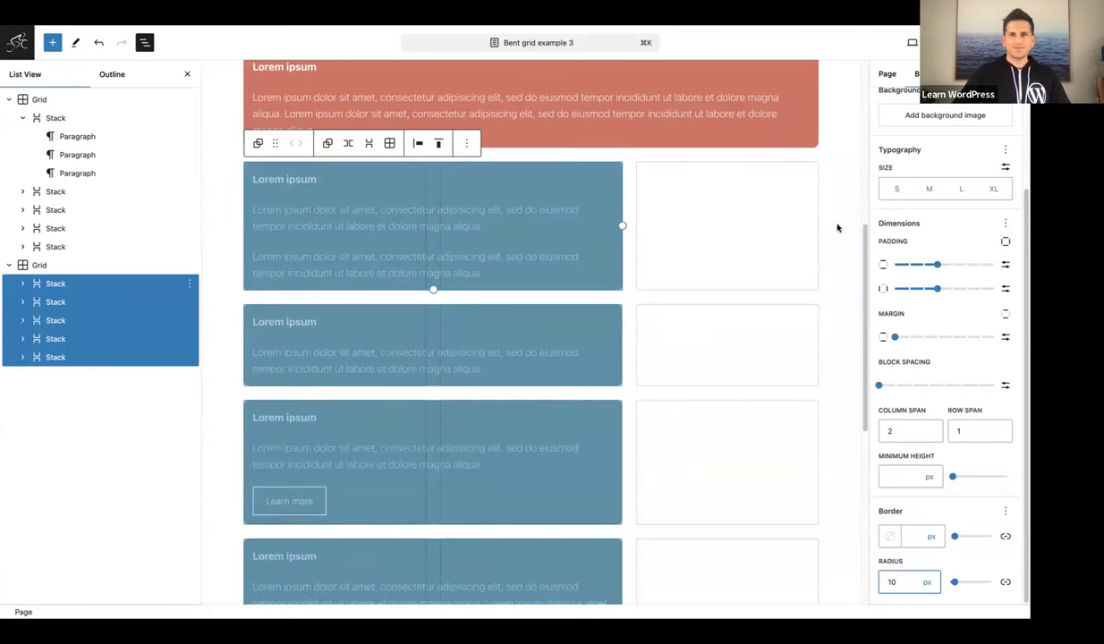
{"action": "left_click", "coordinate": [850, 170]}
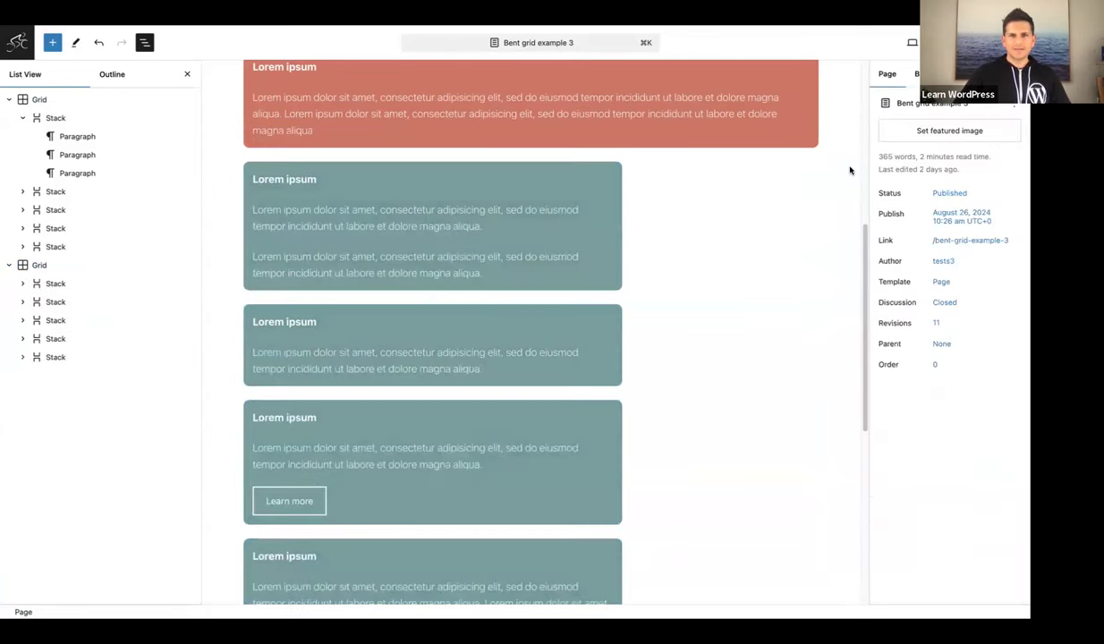
{"action": "scroll", "coordinate": [763, 294], "scroll_direction": "down", "scroll_amount": 5}
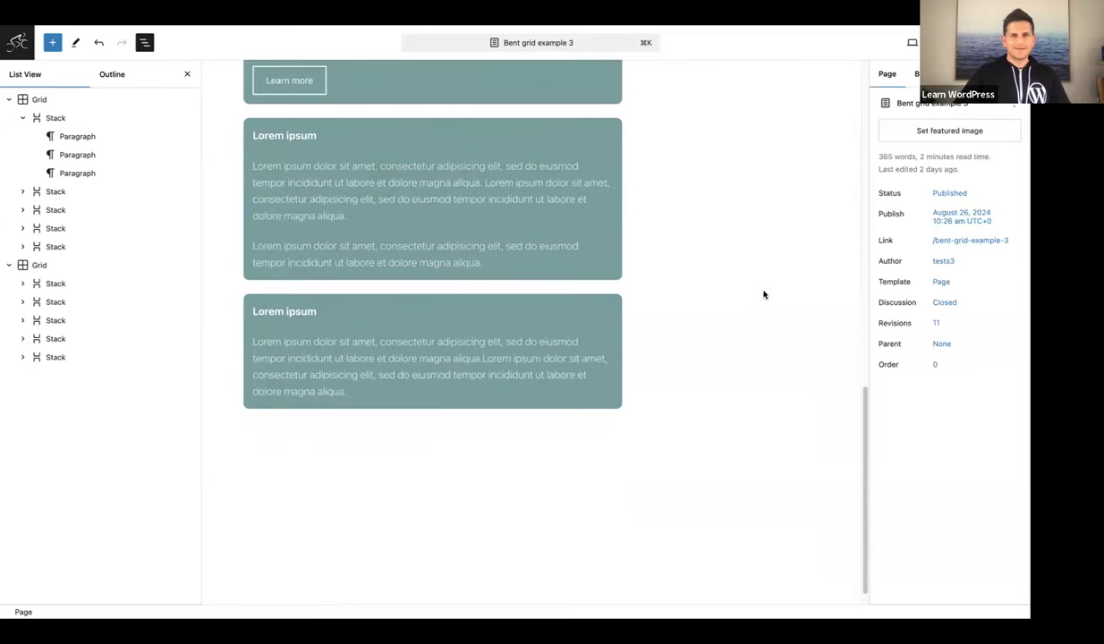
{"action": "scroll", "coordinate": [763, 294], "scroll_direction": "up", "scroll_amount": 6}
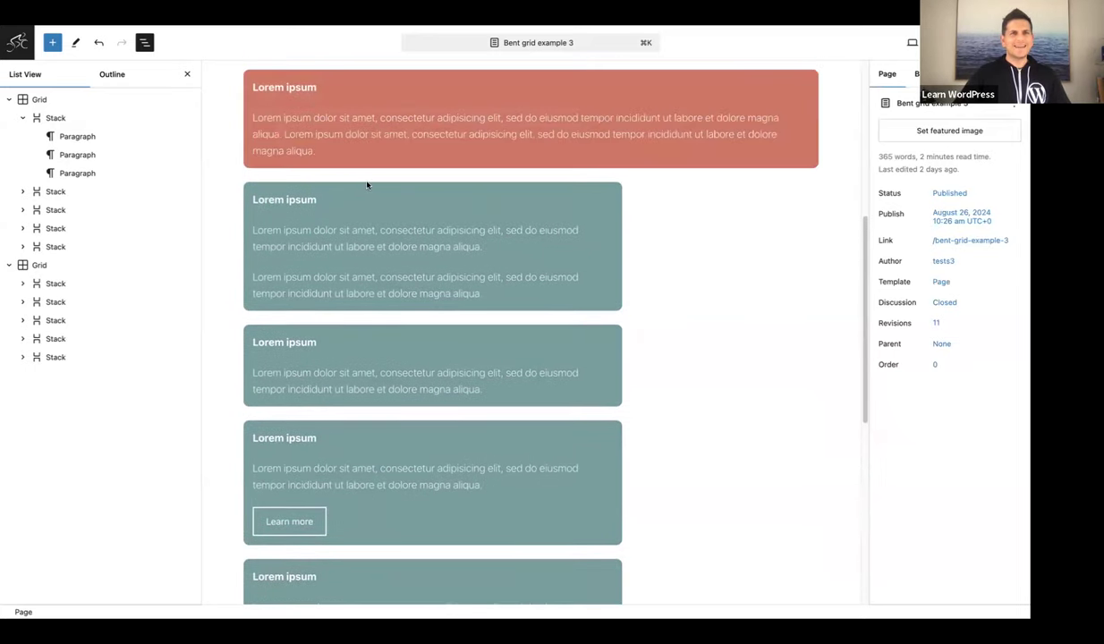
{"action": "left_click", "coordinate": [98, 43]}
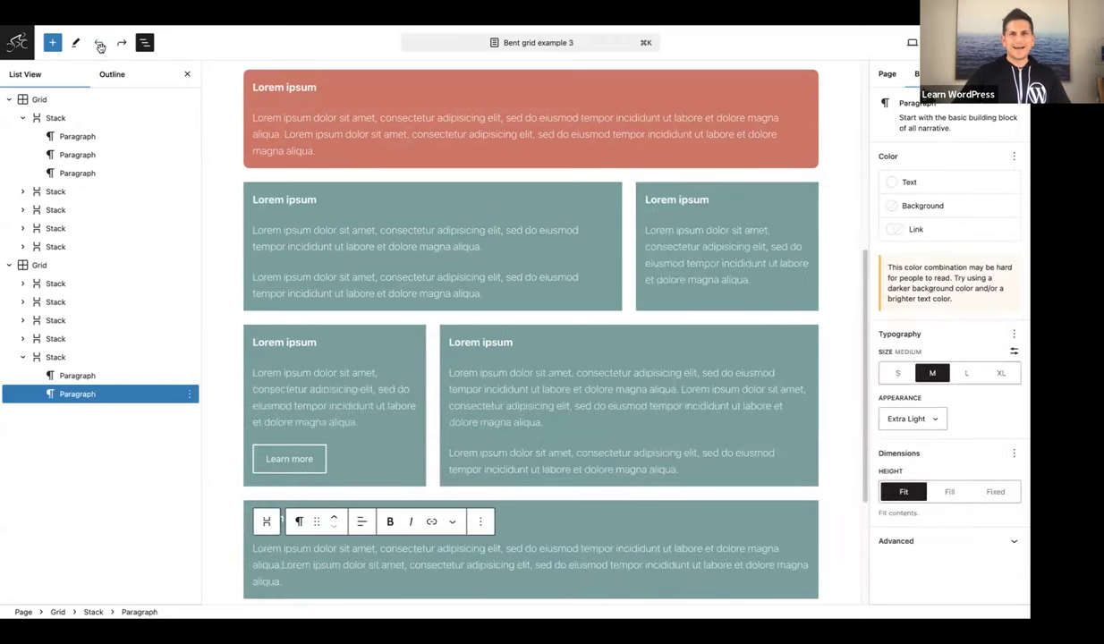
Set the border radius of the second grid's first stack to 10 px
{"action": "left_click", "coordinate": [76, 284]}
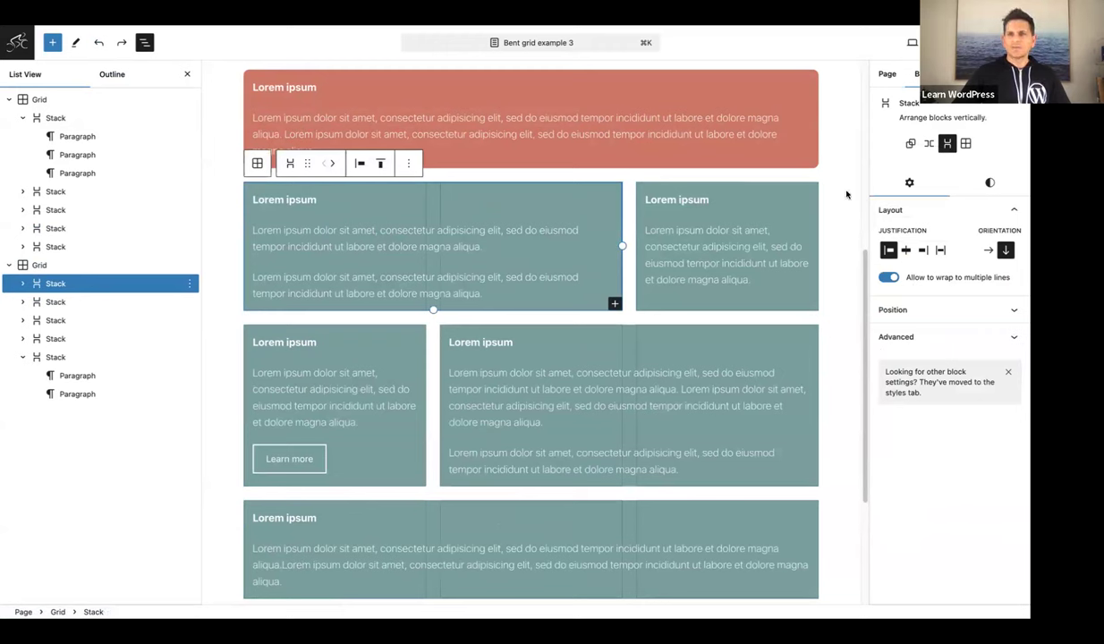
{"action": "left_click", "coordinate": [984, 181]}
{"action": "scroll", "coordinate": [959, 361], "scroll_direction": "down", "scroll_amount": 4}
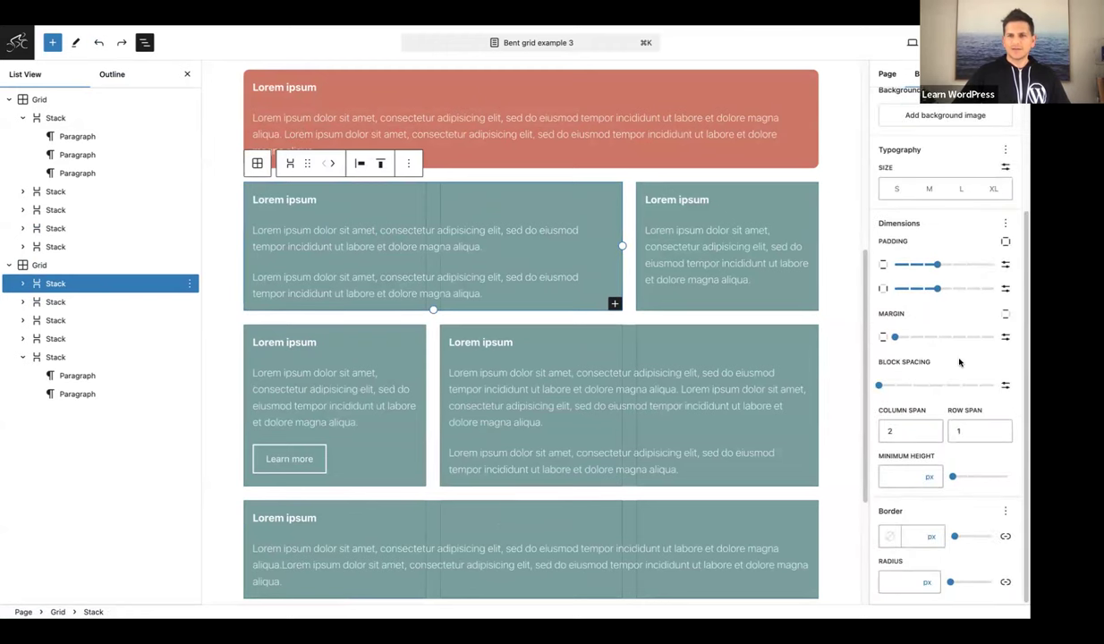
{"action": "left_click", "coordinate": [897, 583]}
{"action": "type", "text": "10"}
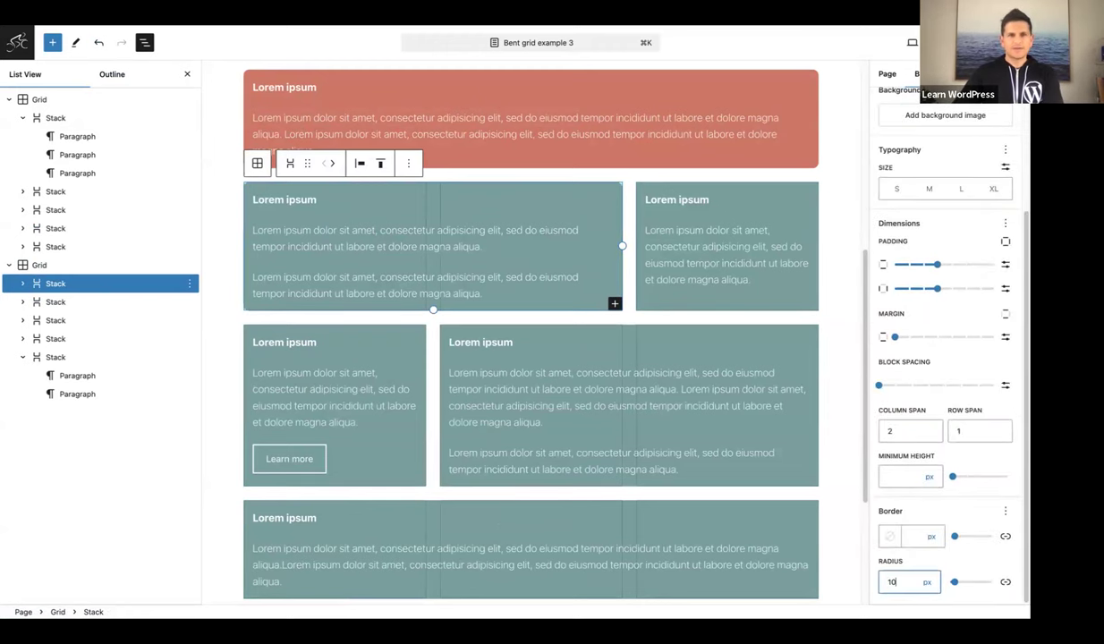
Set the border radius of the stack containing the "Learn more" button to 10 px
{"action": "left_click", "coordinate": [678, 200]}
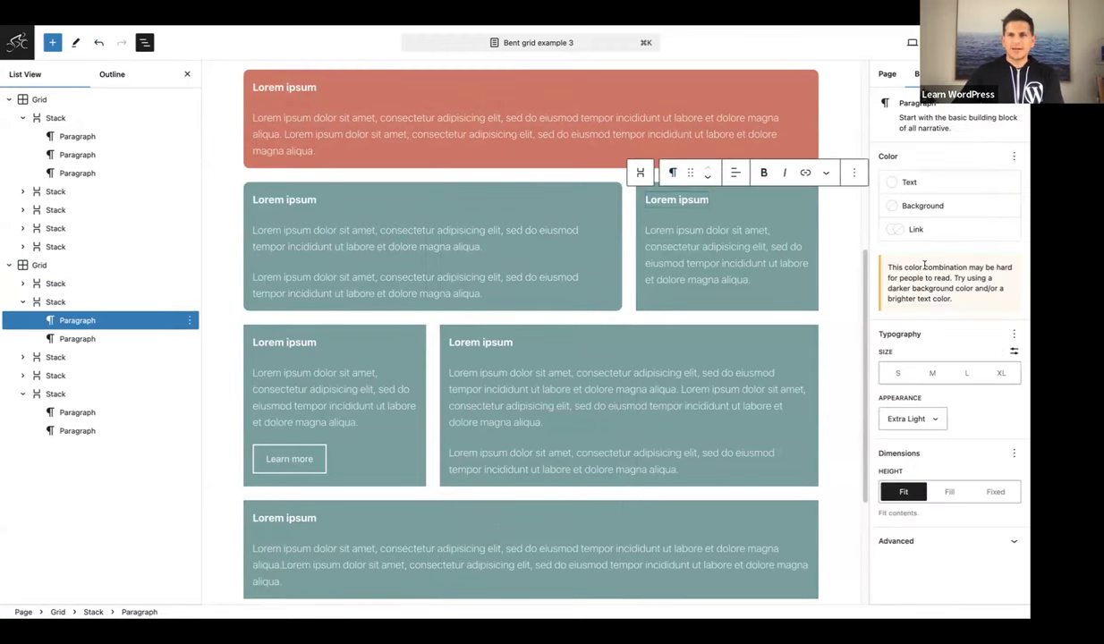
{"action": "left_click", "coordinate": [780, 281]}
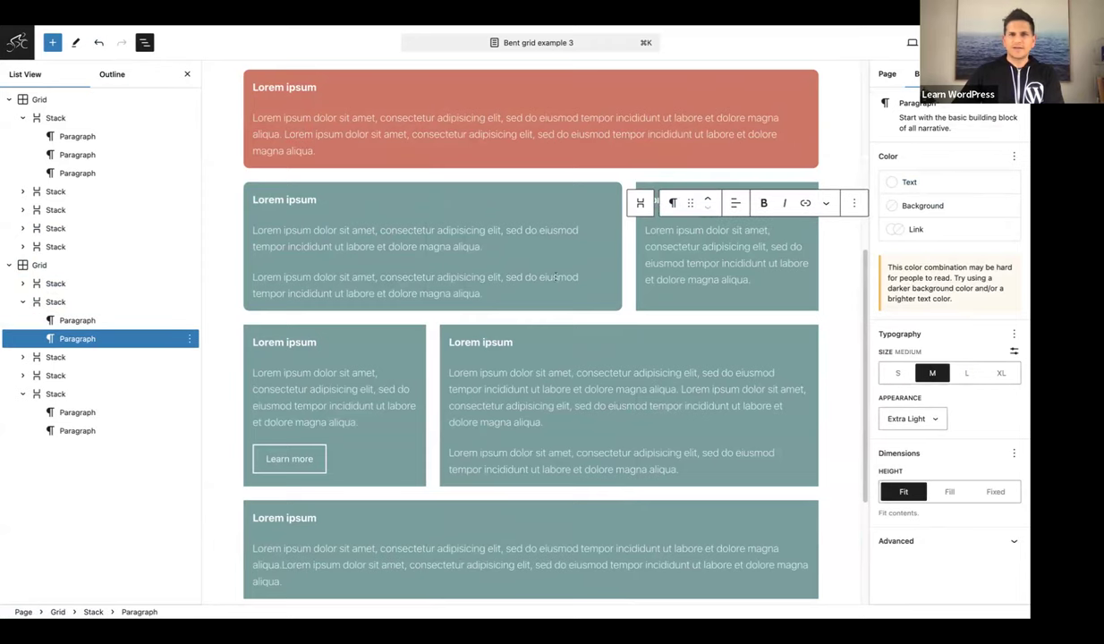
{"action": "left_click", "coordinate": [97, 356]}
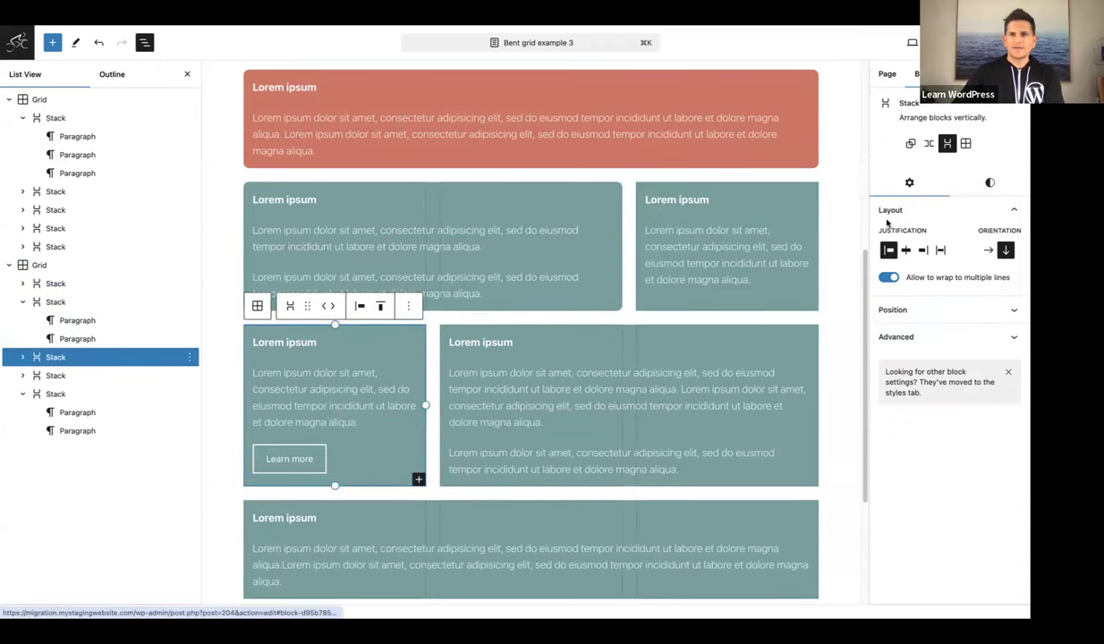
{"action": "left_click", "coordinate": [999, 189]}
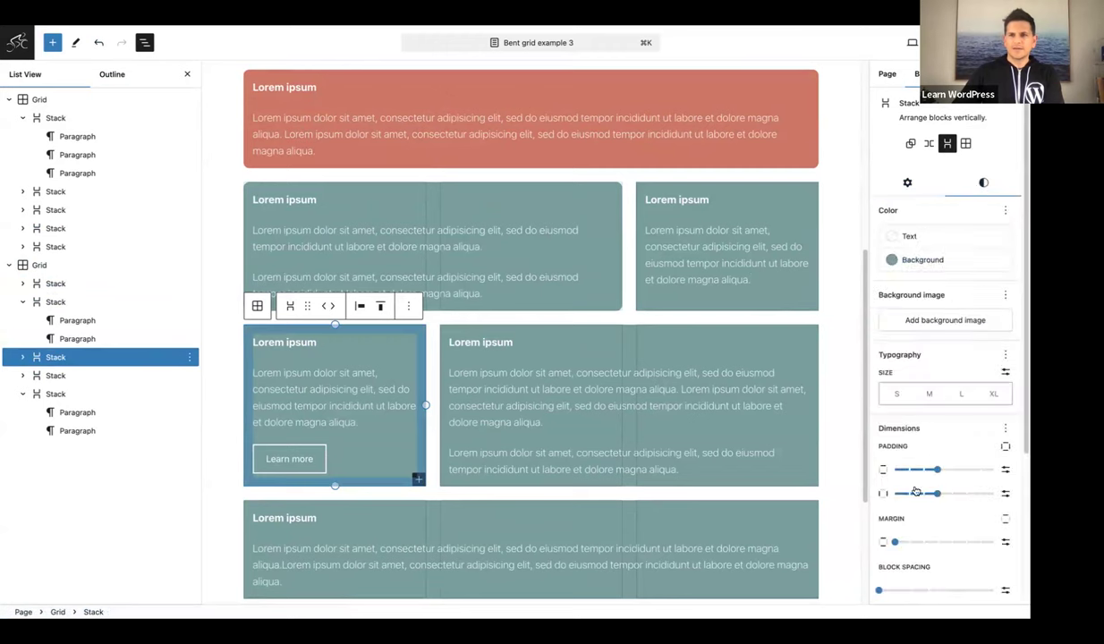
{"action": "scroll", "coordinate": [911, 569], "scroll_direction": "down", "scroll_amount": 3}
{"action": "left_click", "coordinate": [892, 578]}
{"action": "type", "text": "10"}
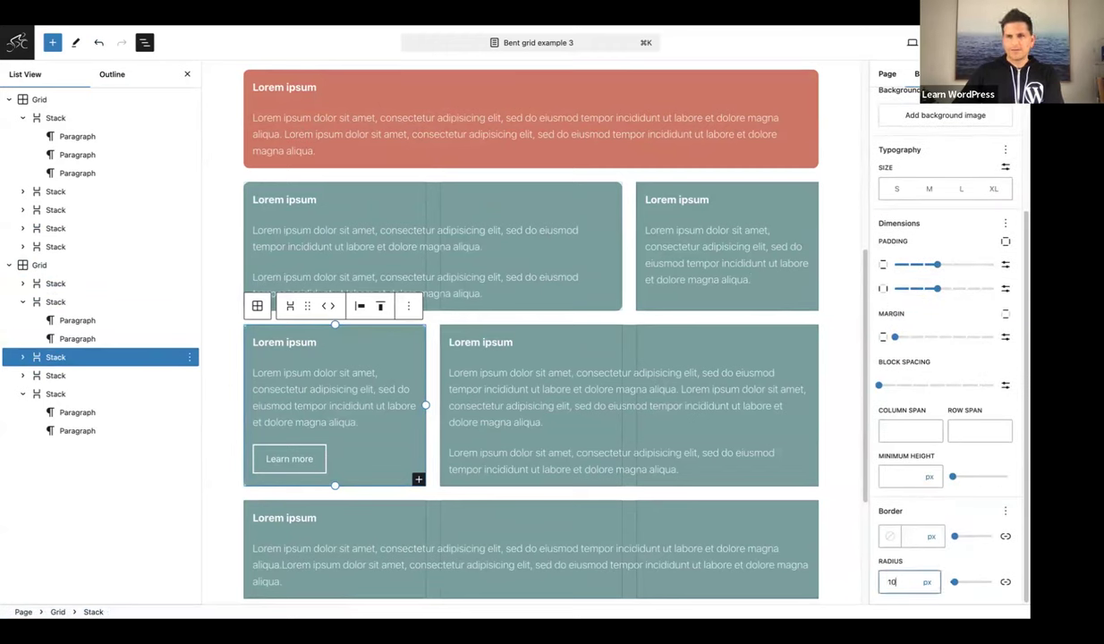
Set the border radius of the second grid's second stack to 10 px
{"action": "left_click", "coordinate": [54, 301]}
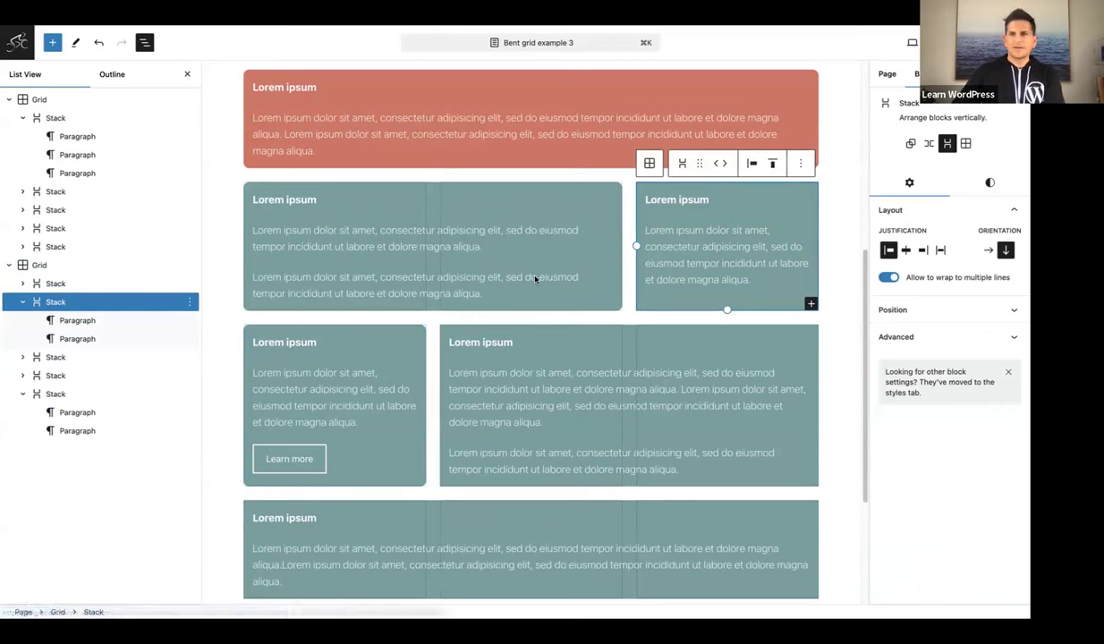
{"action": "left_click", "coordinate": [989, 182]}
{"action": "scroll", "coordinate": [951, 418], "scroll_direction": "down", "scroll_amount": 4}
{"action": "left_click", "coordinate": [899, 582]}
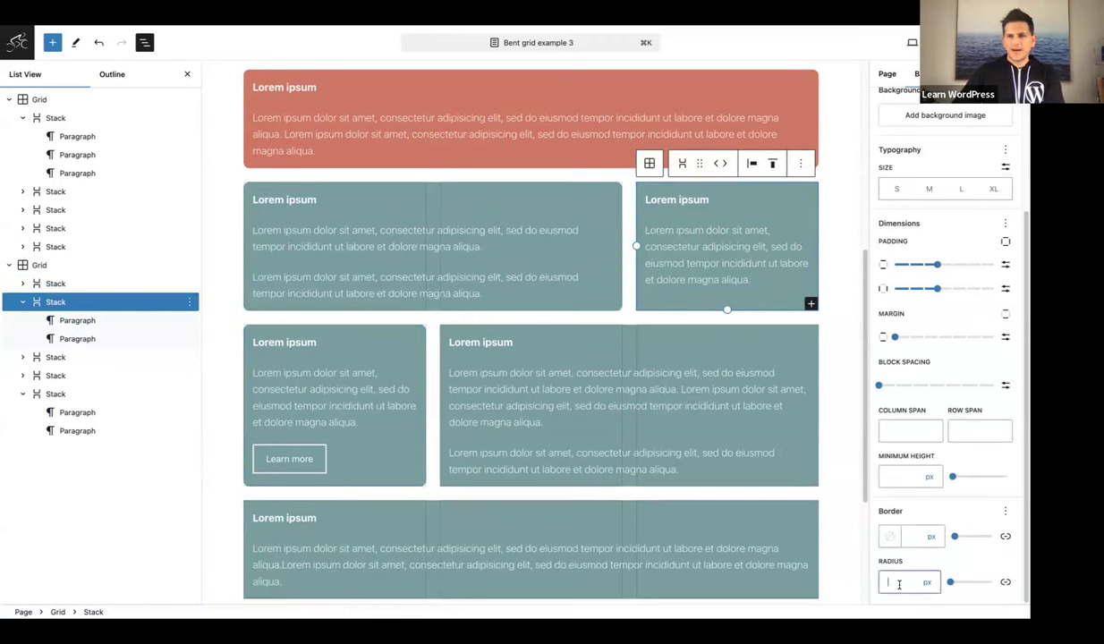
{"action": "type", "text": "10"}
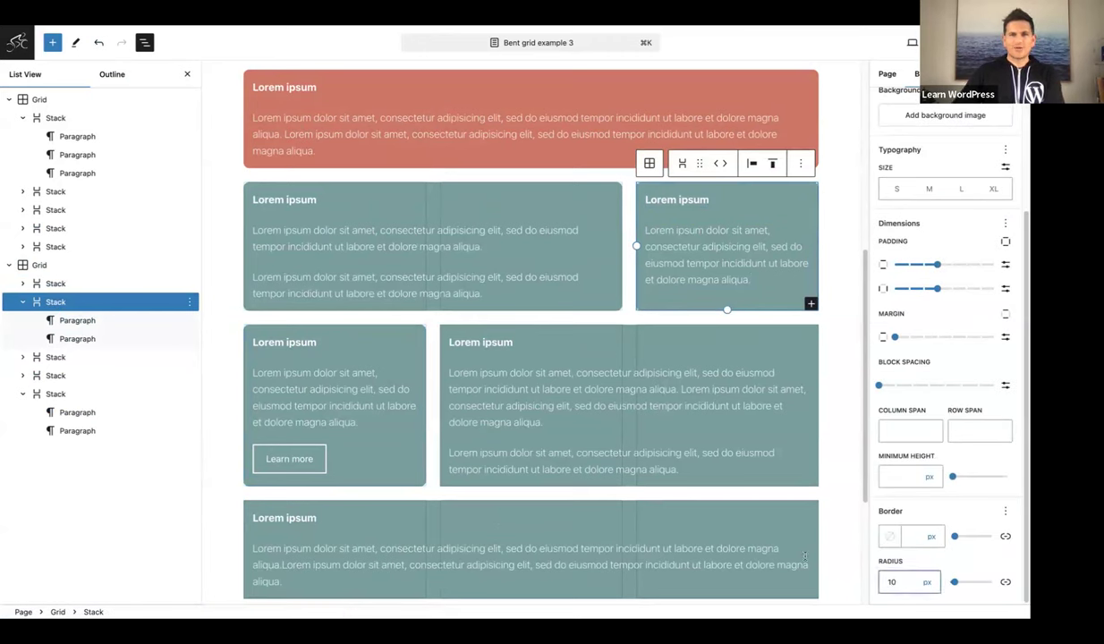
Set the border radius of the second grid's fourth stack, beside the "Learn more" stack, to 10 px
{"action": "scroll", "coordinate": [420, 310], "scroll_direction": "down", "scroll_amount": 3}
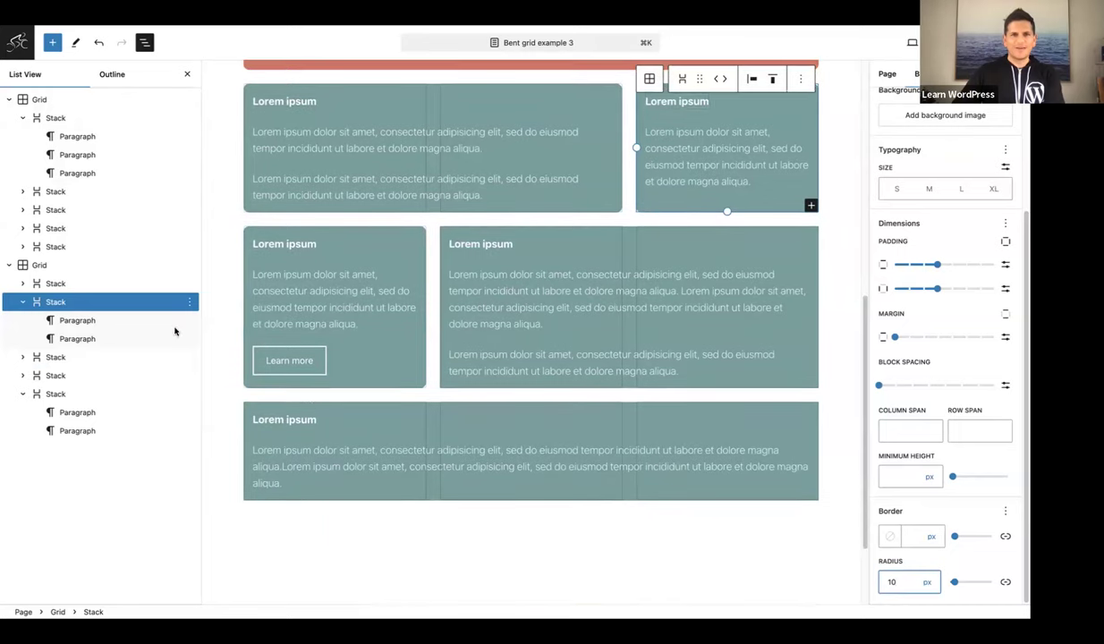
{"action": "left_click", "coordinate": [54, 374]}
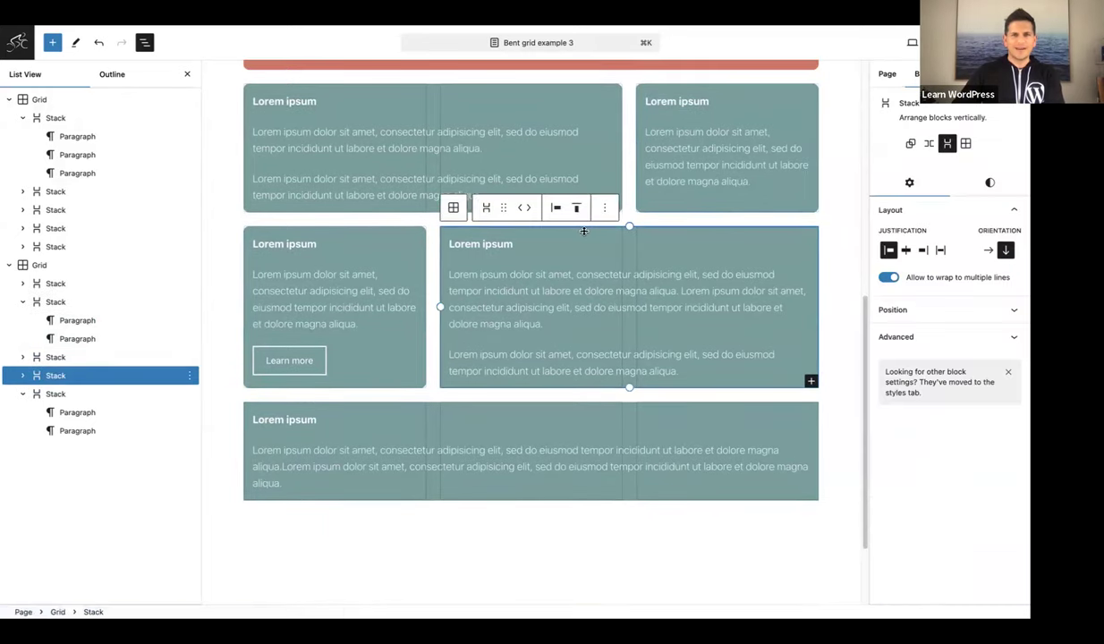
{"action": "left_click", "coordinate": [991, 187]}
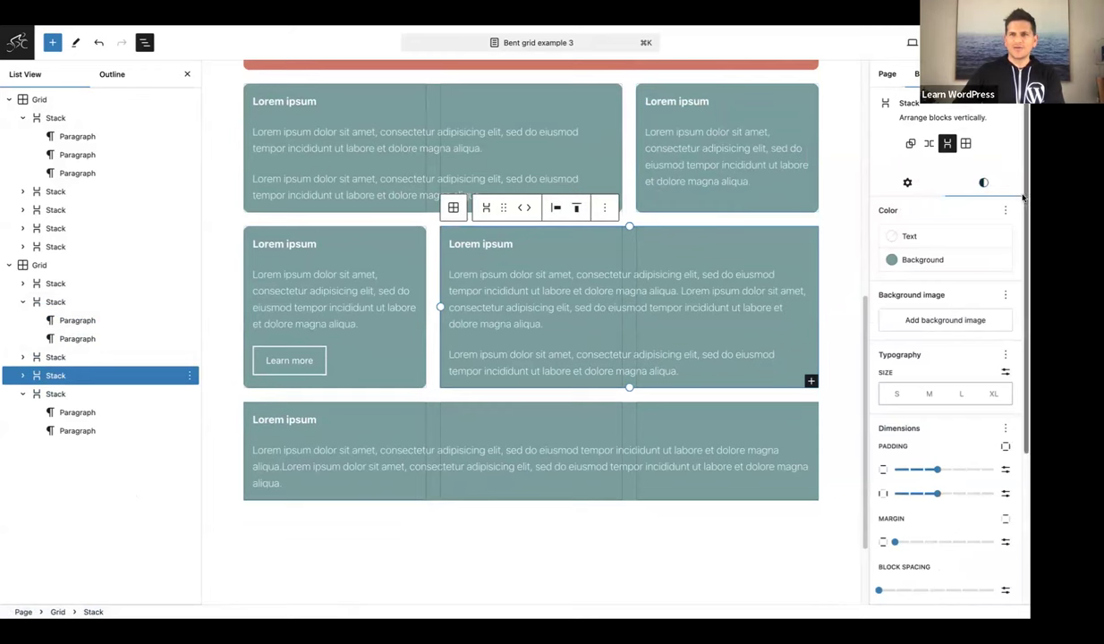
{"action": "scroll", "coordinate": [1020, 268], "scroll_direction": "down", "scroll_amount": 5}
{"action": "left_click", "coordinate": [893, 583]}
{"action": "type", "text": "10"}
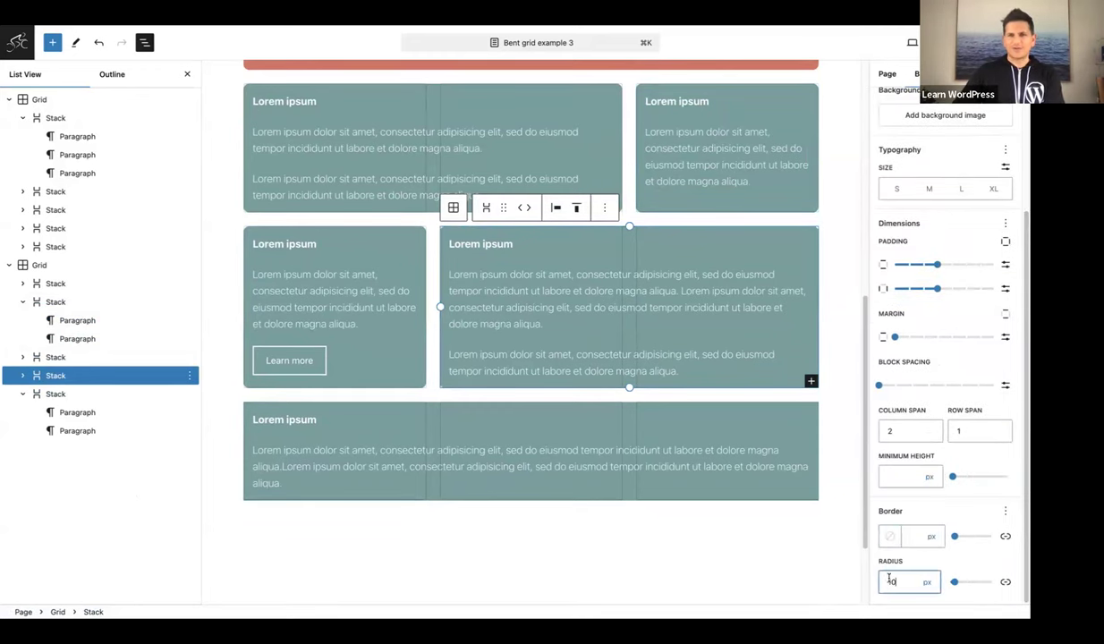
Set the border radius of the full-width last stack to 10 px and deselect it
{"action": "left_click", "coordinate": [56, 394]}
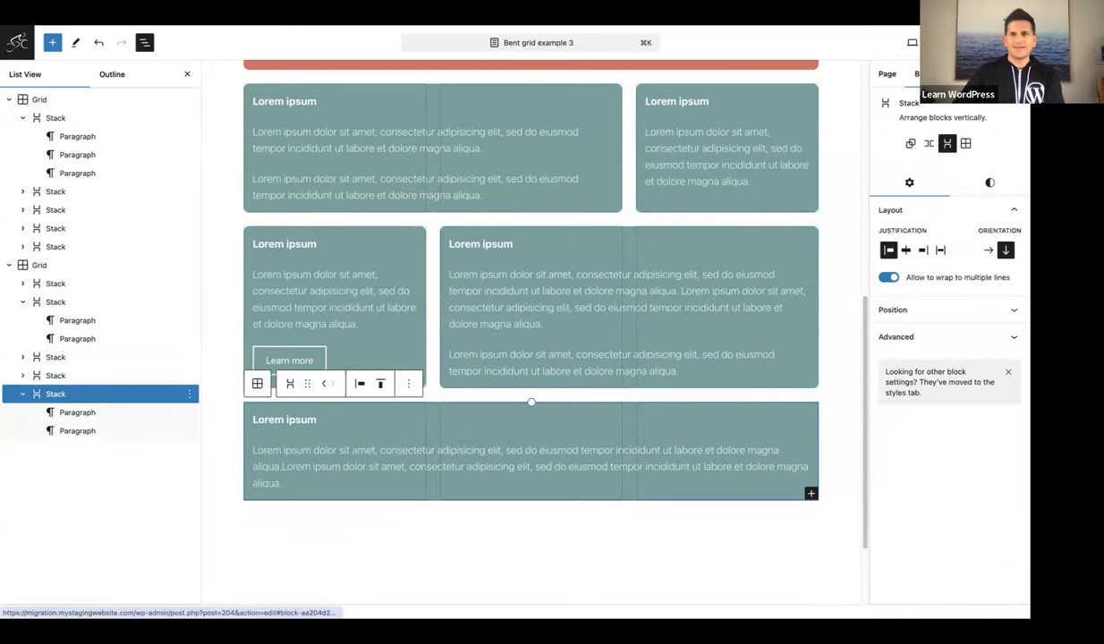
{"action": "left_click", "coordinate": [990, 183]}
{"action": "scroll", "coordinate": [908, 582], "scroll_direction": "down", "scroll_amount": 3}
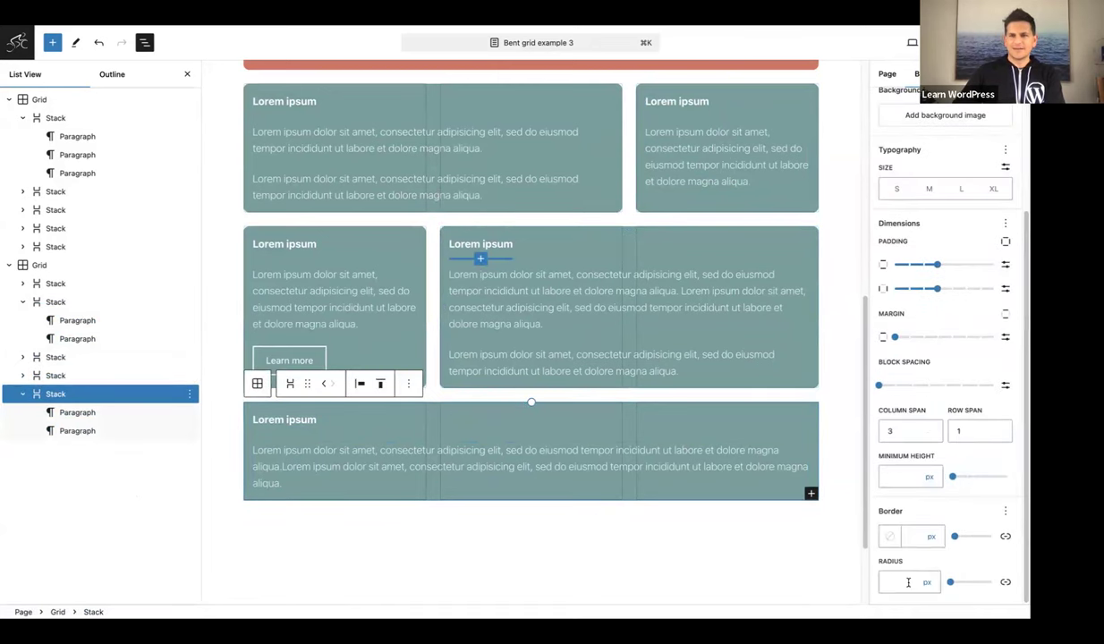
{"action": "left_click", "coordinate": [898, 583]}
{"action": "type", "text": "10"}
{"action": "left_click", "coordinate": [460, 550]}
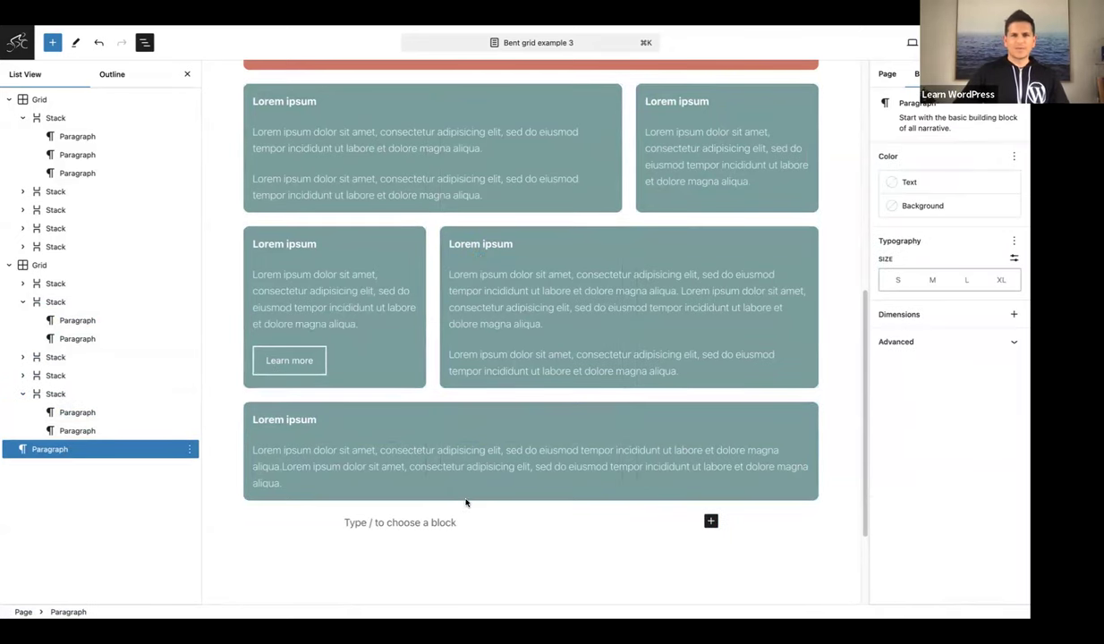
Set the background color of the second grid's second stack to the custom hex value #815e85
{"action": "scroll", "coordinate": [458, 487], "scroll_direction": "up", "scroll_amount": 2}
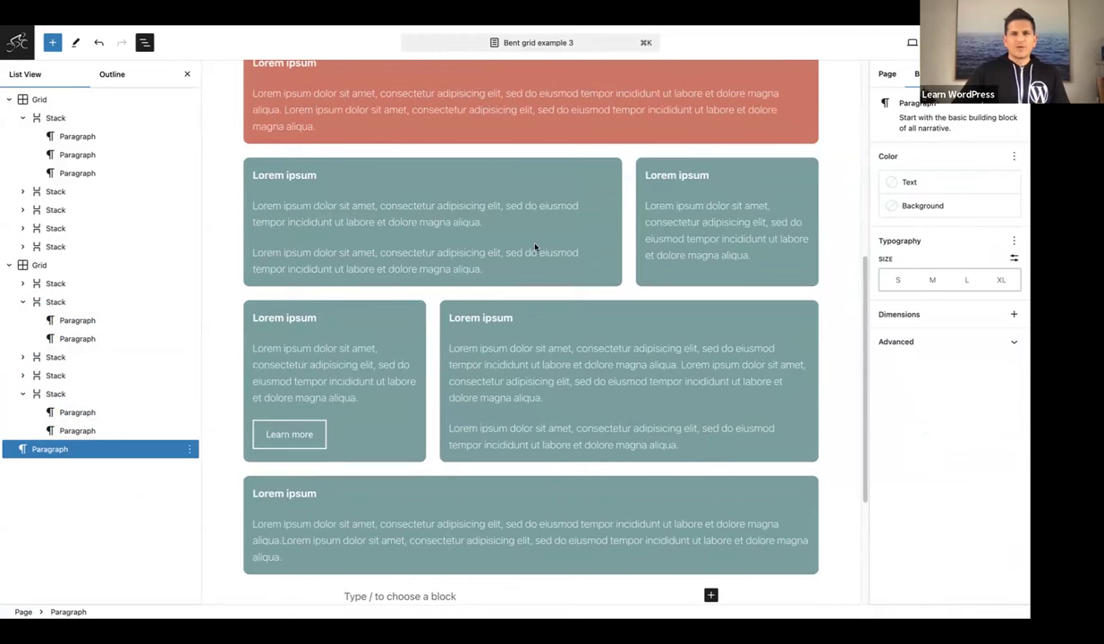
{"action": "left_click", "coordinate": [647, 168]}
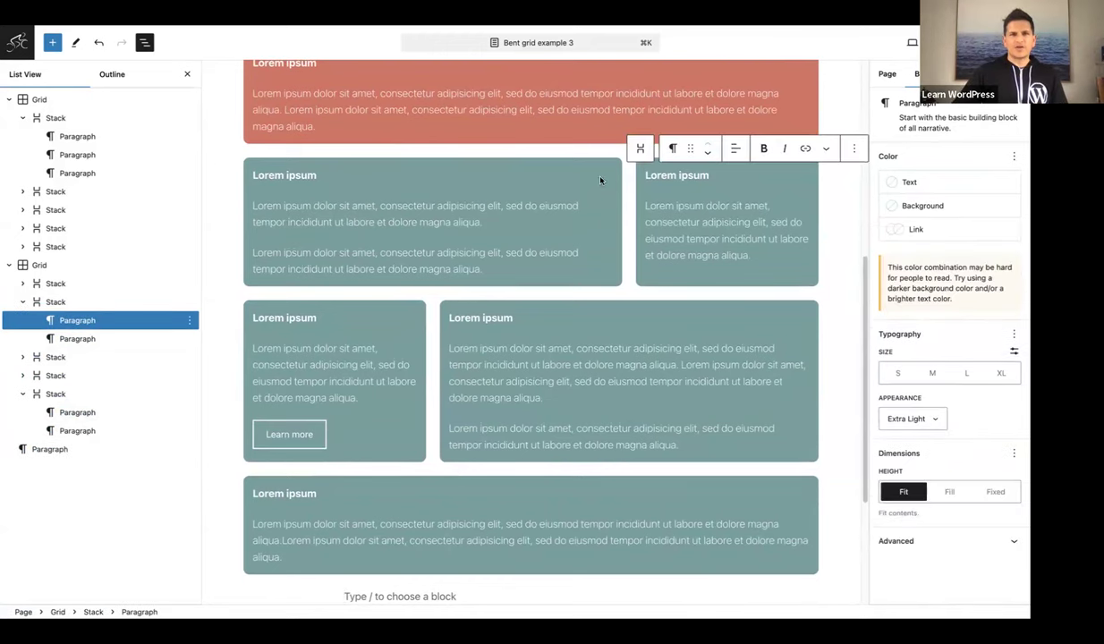
{"action": "left_click", "coordinate": [65, 304]}
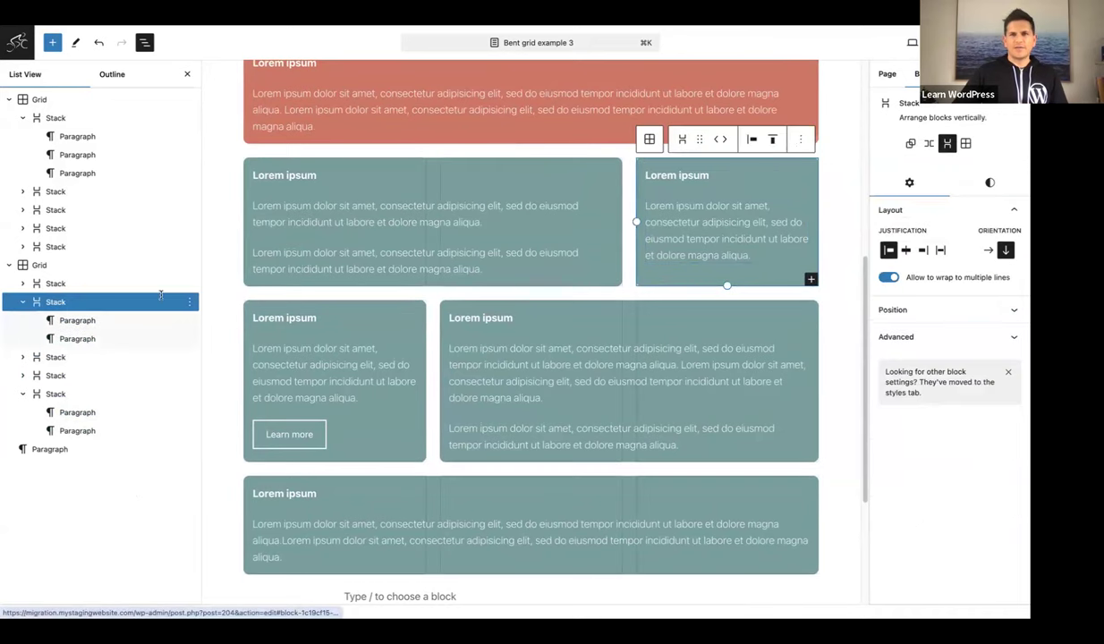
{"action": "left_click", "coordinate": [998, 184]}
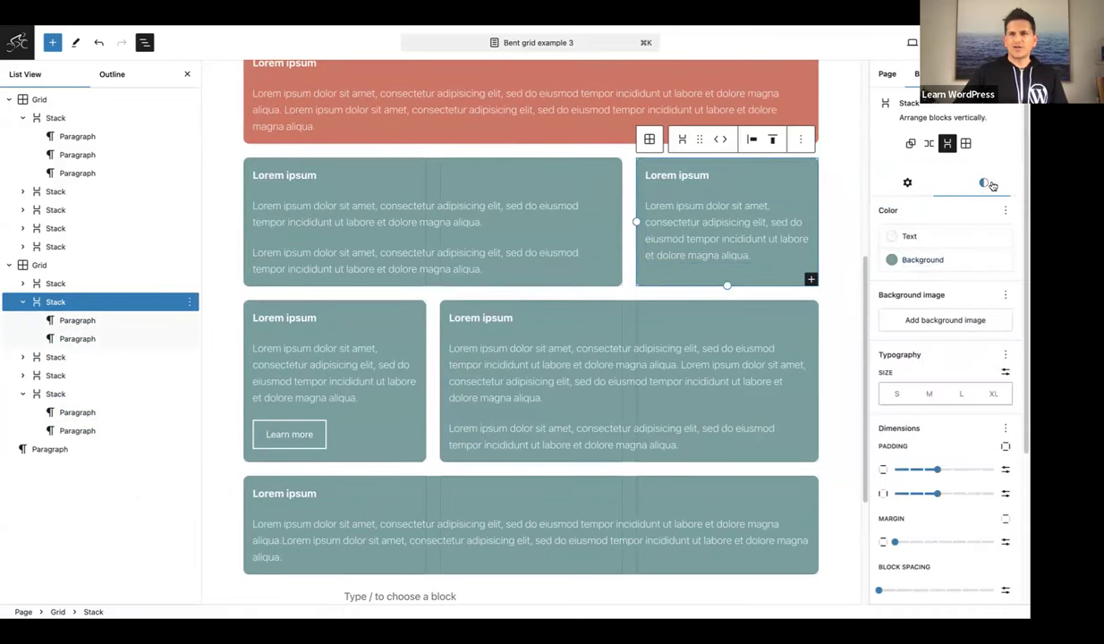
{"action": "left_click", "coordinate": [922, 259]}
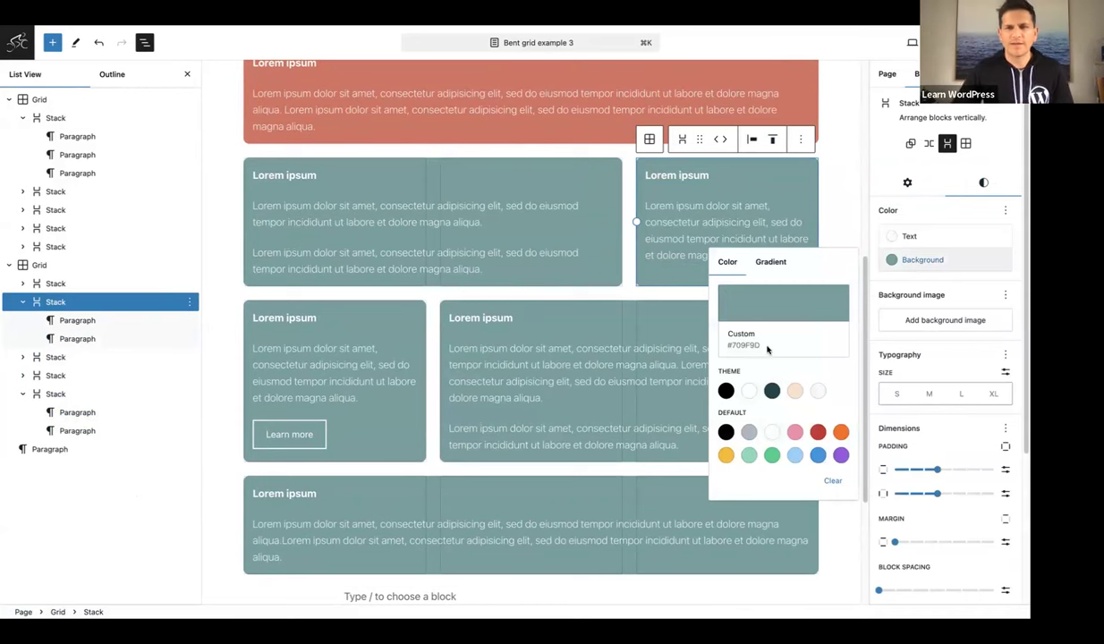
{"action": "left_click", "coordinate": [759, 297]}
{"action": "left_click_drag", "start_coordinate": [637, 495], "coordinate": [601, 490]}
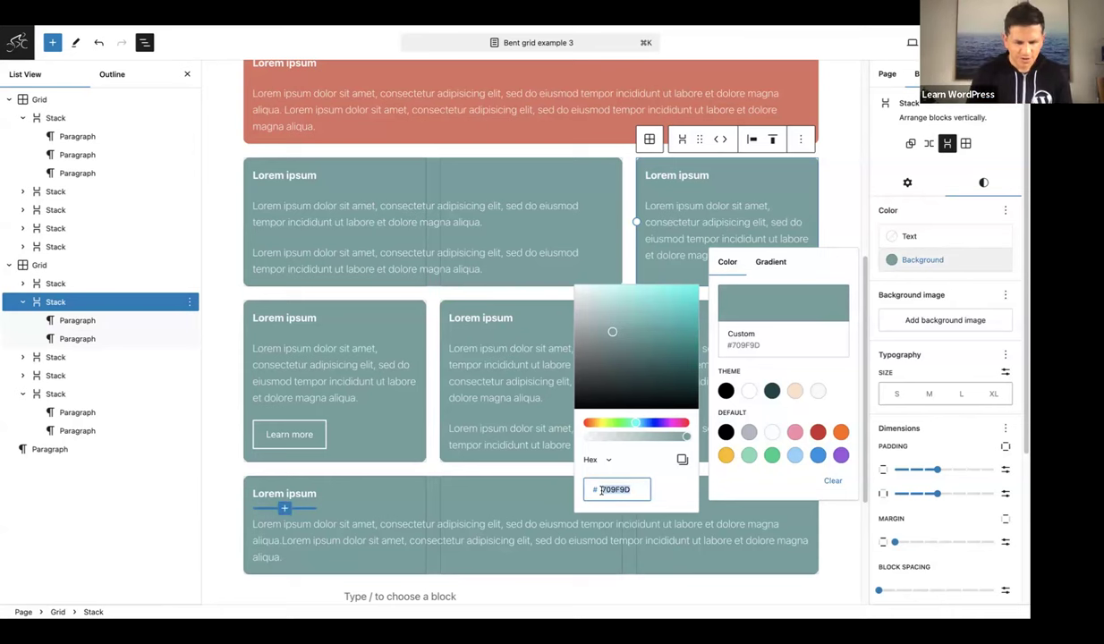
{"action": "type", "text": "81"}
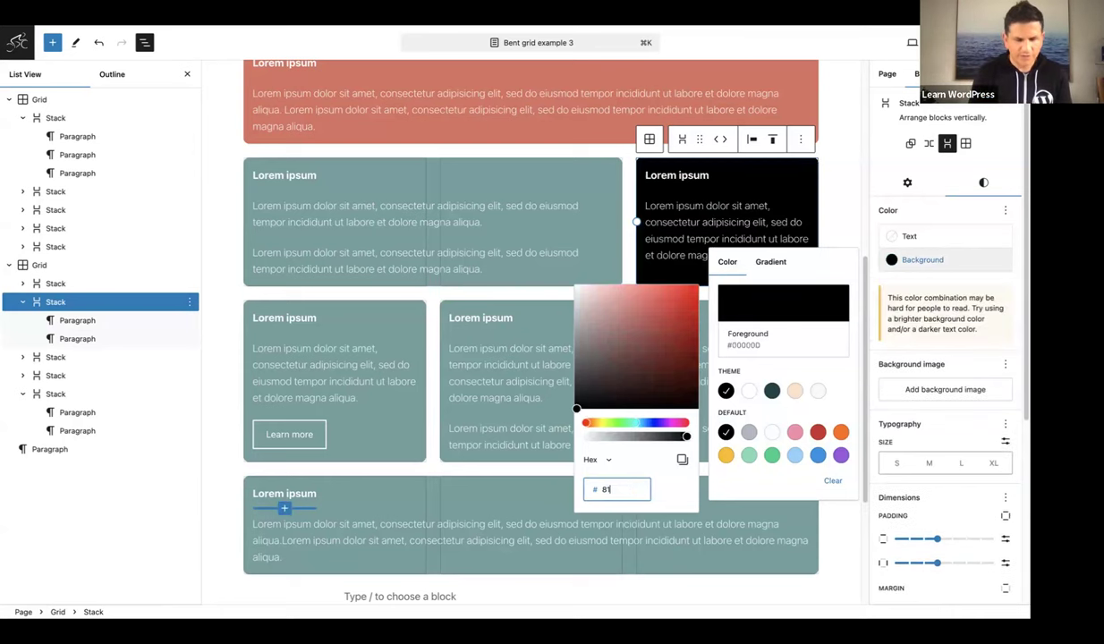
{"action": "type", "text": "5e85"}
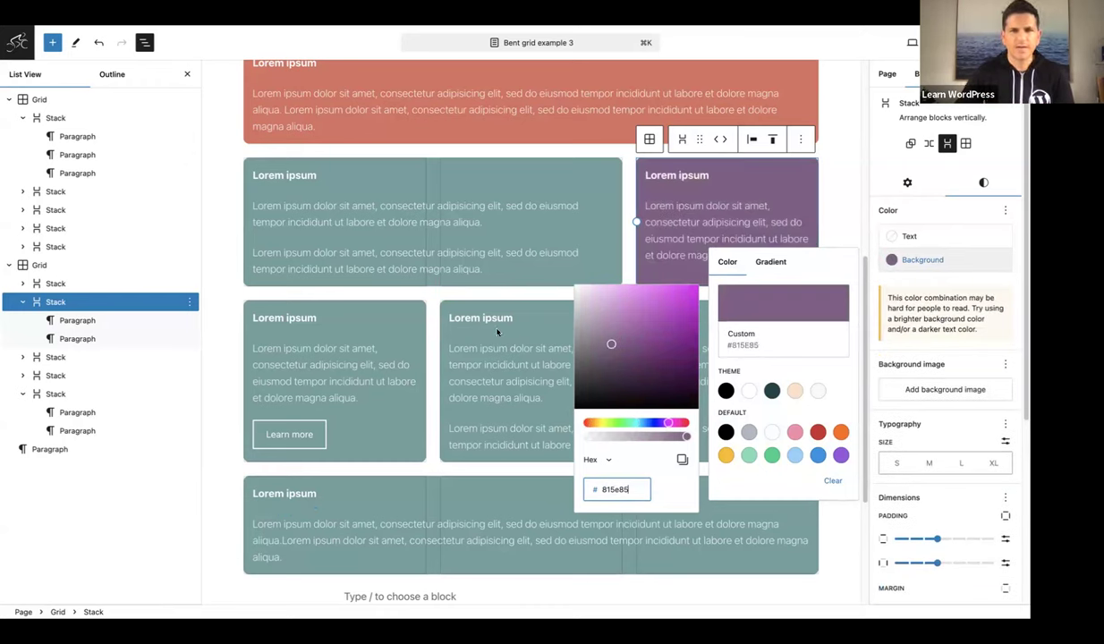
Set the background color of the second grid's fourth stack, beside the "Learn more" stack, to the custom hex value #567d89
{"action": "left_click", "coordinate": [454, 310]}
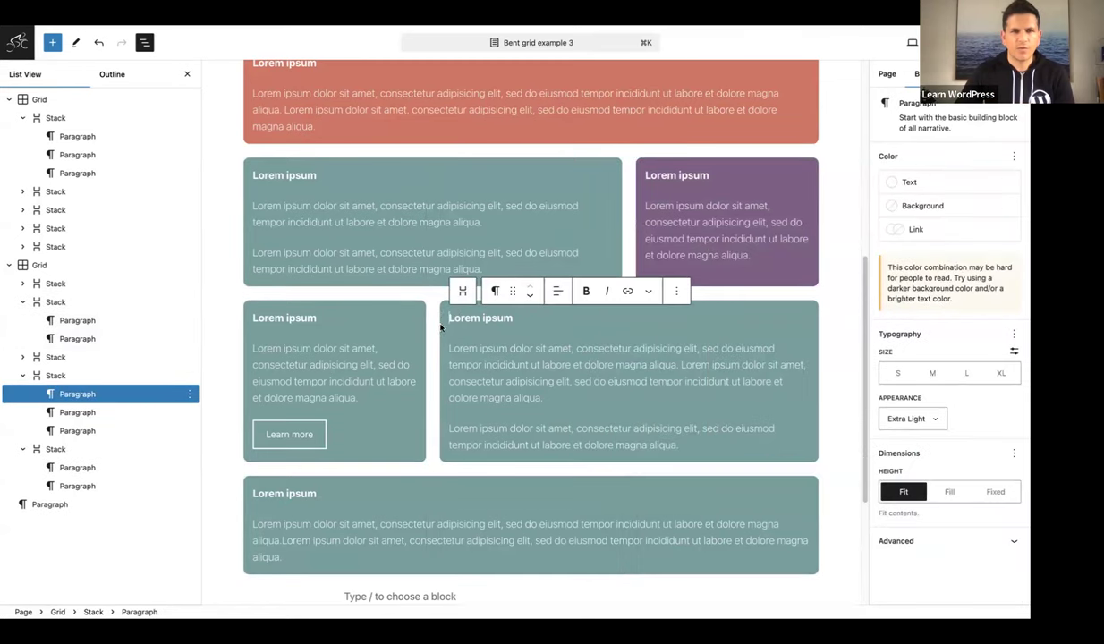
{"action": "left_click", "coordinate": [442, 313]}
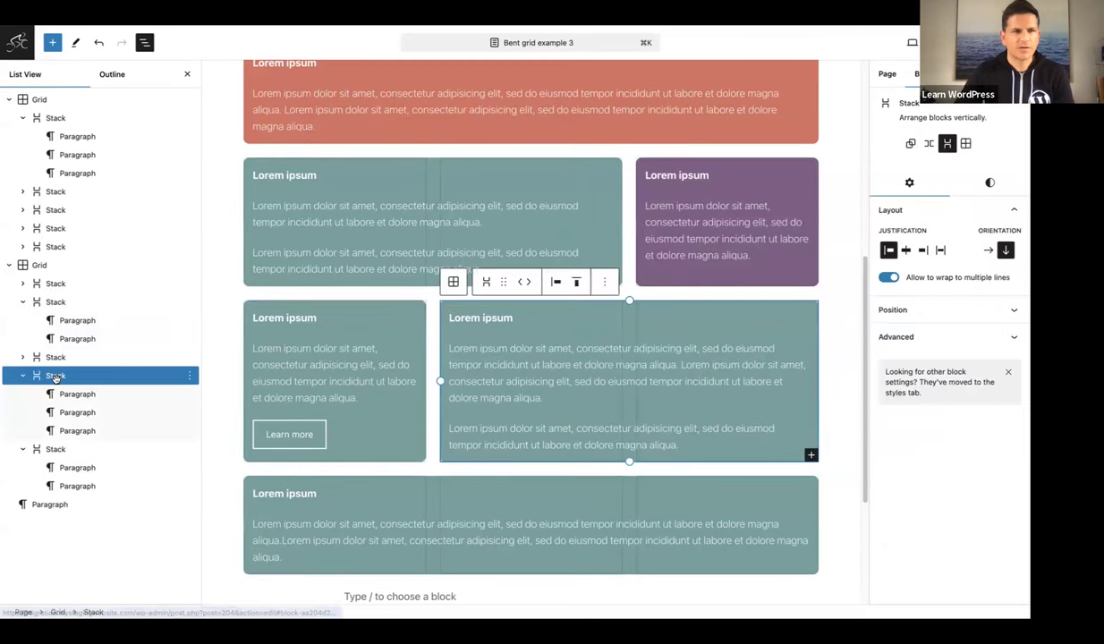
{"action": "left_click", "coordinate": [986, 184]}
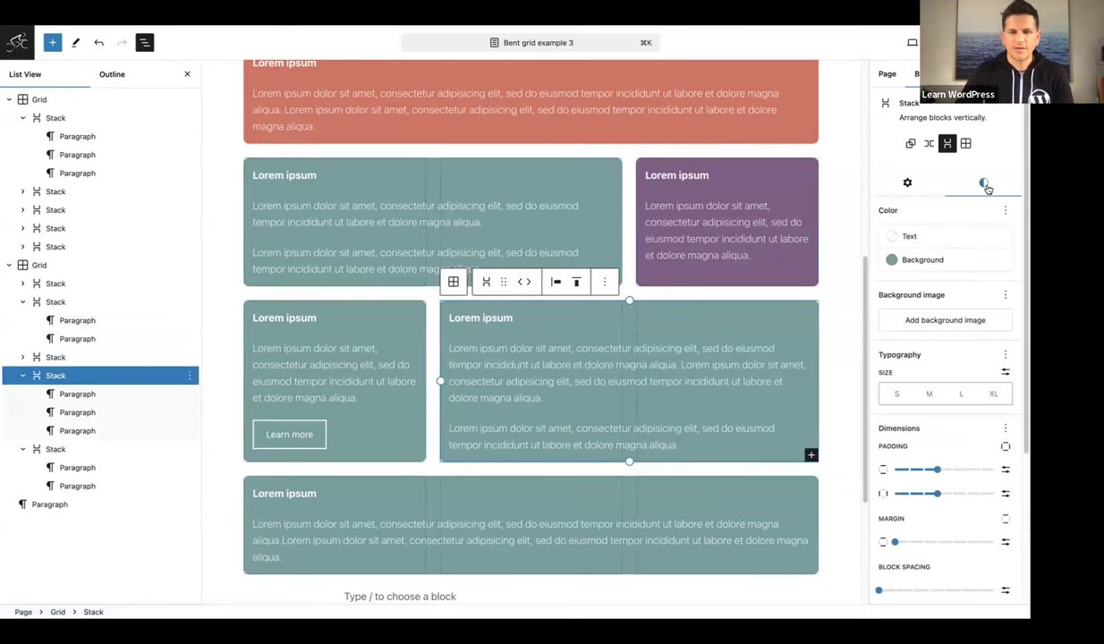
{"action": "left_click", "coordinate": [922, 259]}
{"action": "left_click", "coordinate": [766, 312]}
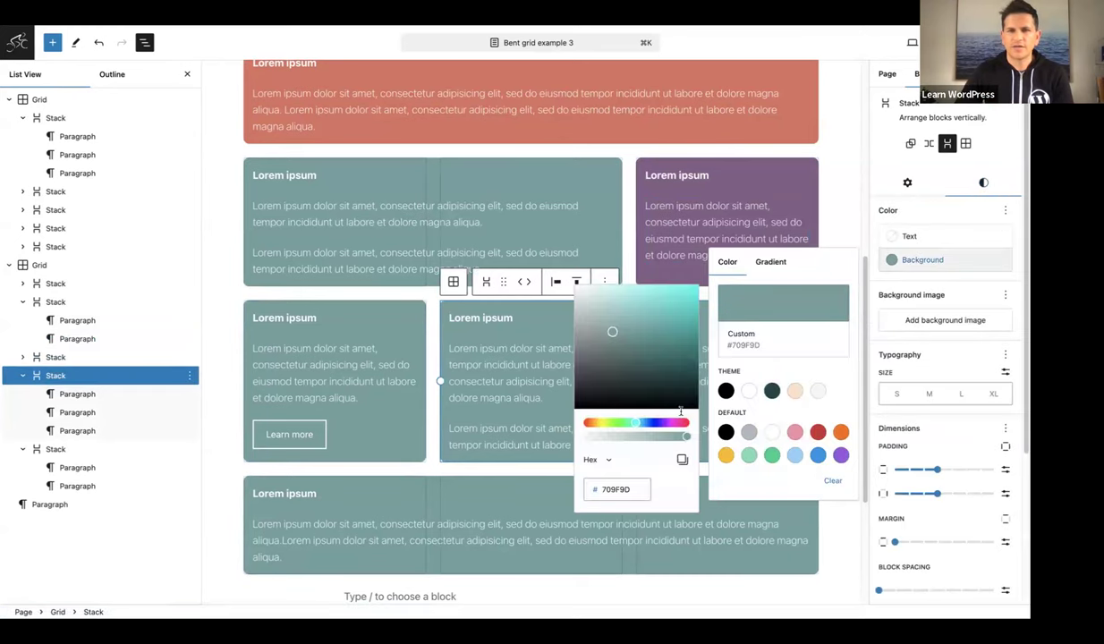
{"action": "left_click_drag", "start_coordinate": [629, 493], "coordinate": [596, 492]}
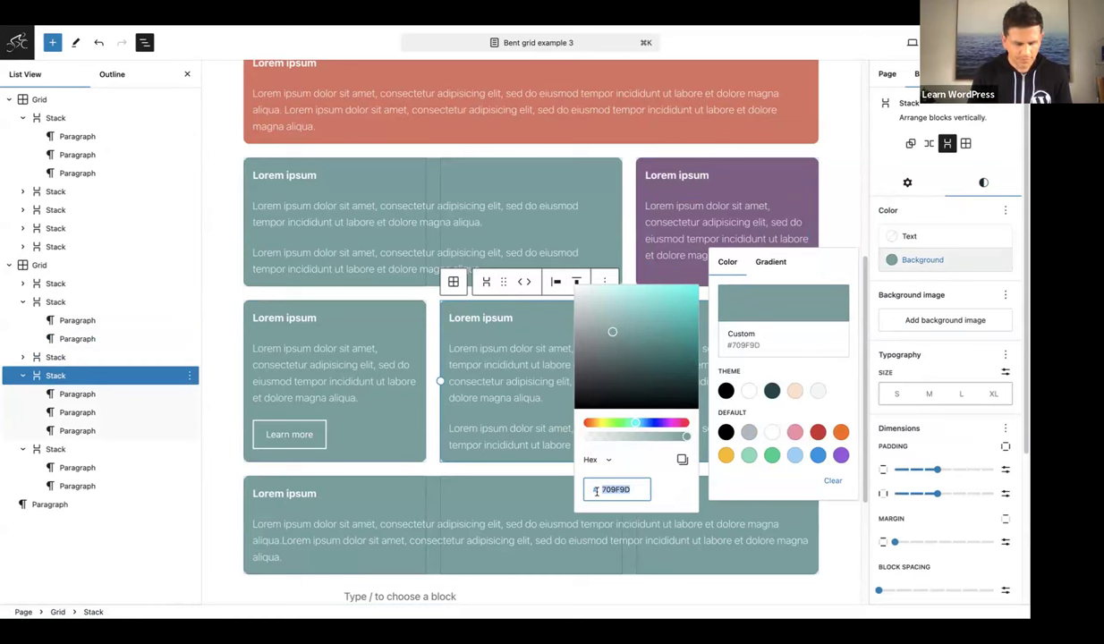
{"action": "type", "text": "567"}
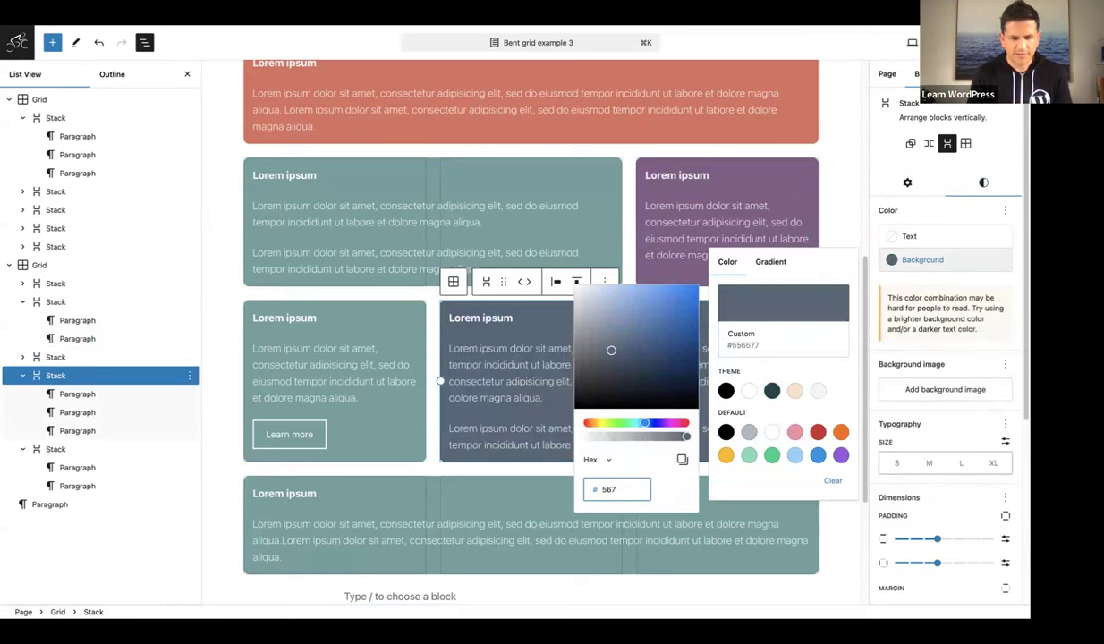
{"action": "type", "text": "d89"}
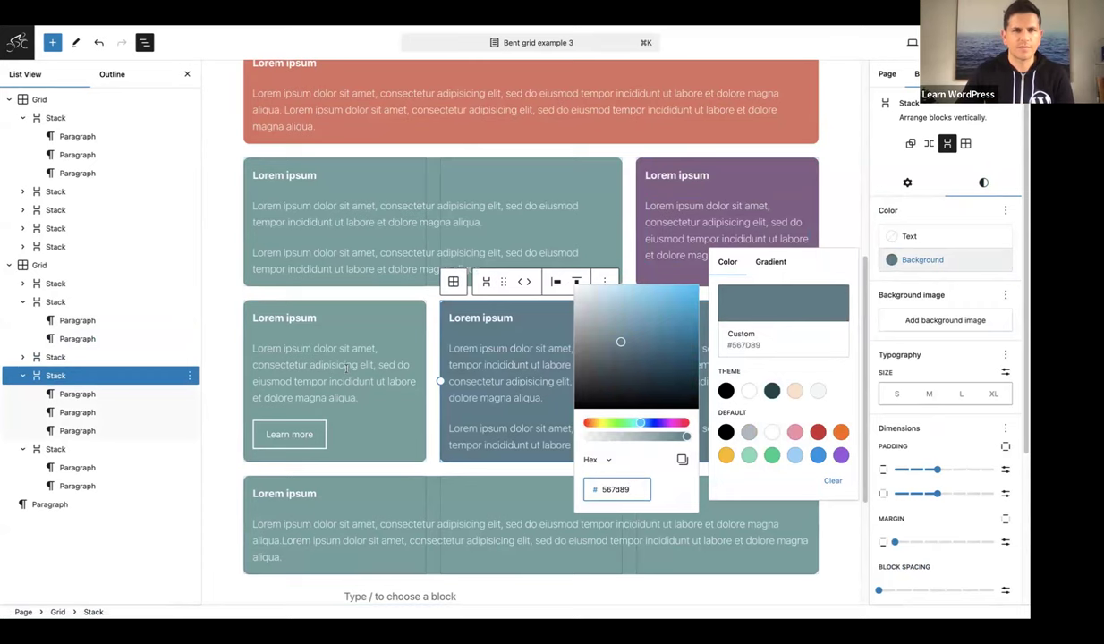
Copy the custom hex background color of the first grid's full-width last stack
{"action": "scroll", "coordinate": [346, 367], "scroll_direction": "up", "scroll_amount": 2}
{"action": "left_click", "coordinate": [253, 153]}
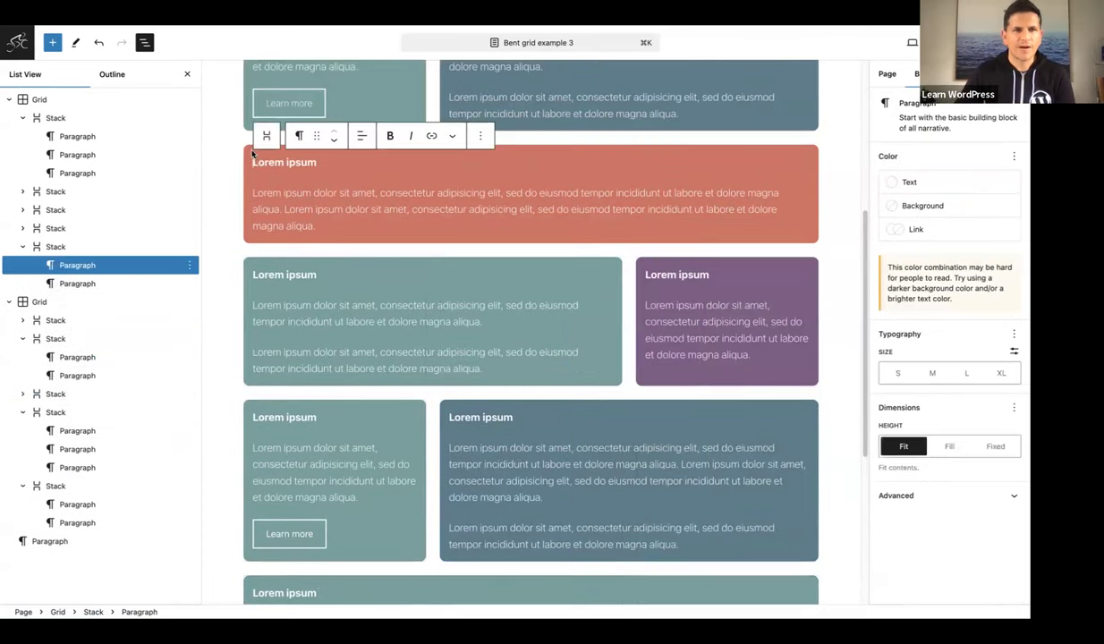
{"action": "left_click", "coordinate": [250, 152]}
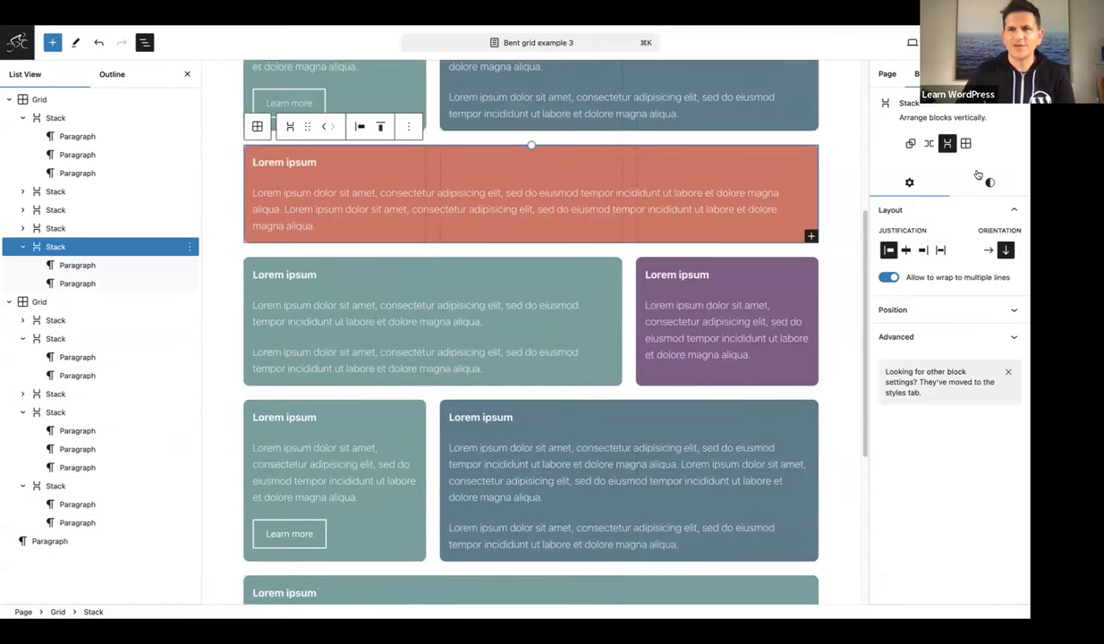
{"action": "left_click", "coordinate": [990, 183]}
{"action": "left_click", "coordinate": [930, 258]}
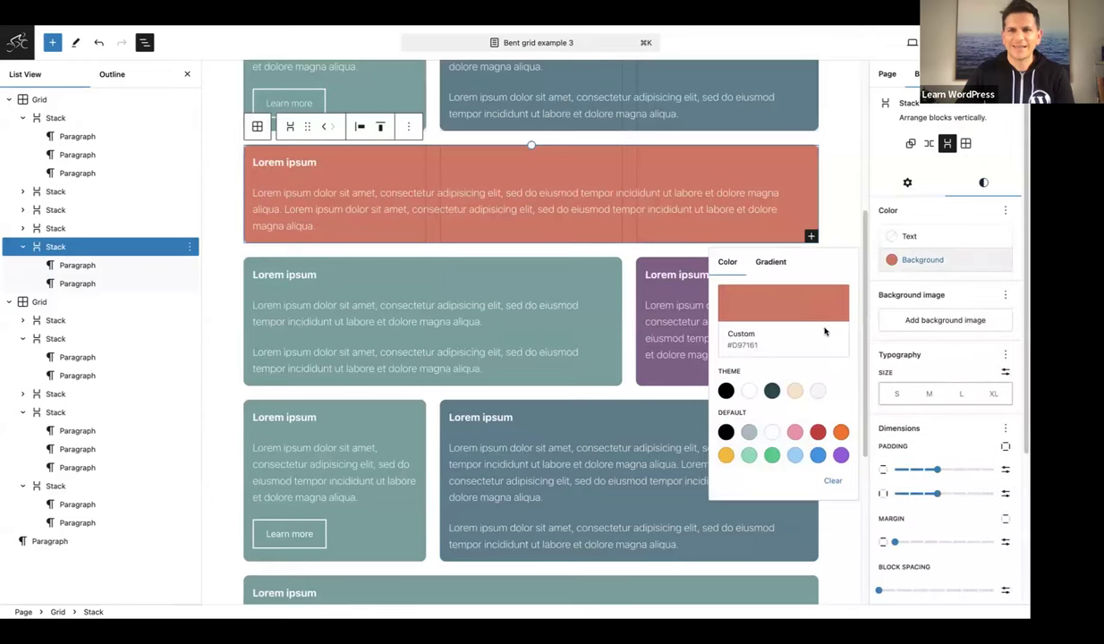
{"action": "left_click", "coordinate": [754, 313]}
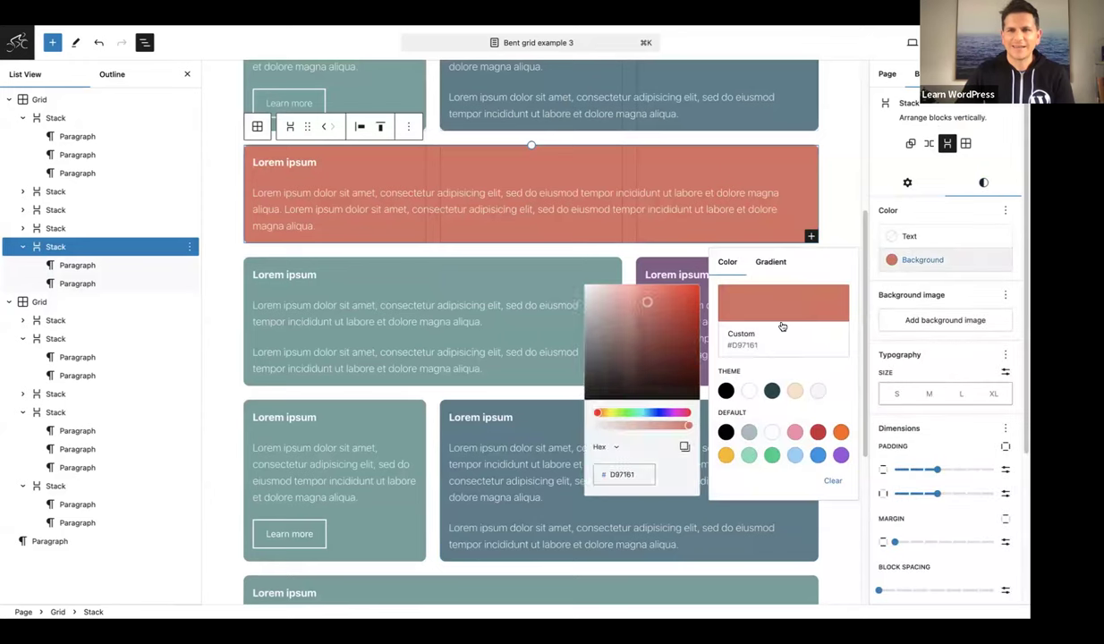
{"action": "left_click", "coordinate": [682, 462]}
Set the background color of the second grid's full-width last stack to the custom hex value #D97161 and deselect it
{"action": "scroll", "coordinate": [682, 462], "scroll_direction": "down", "scroll_amount": 5}
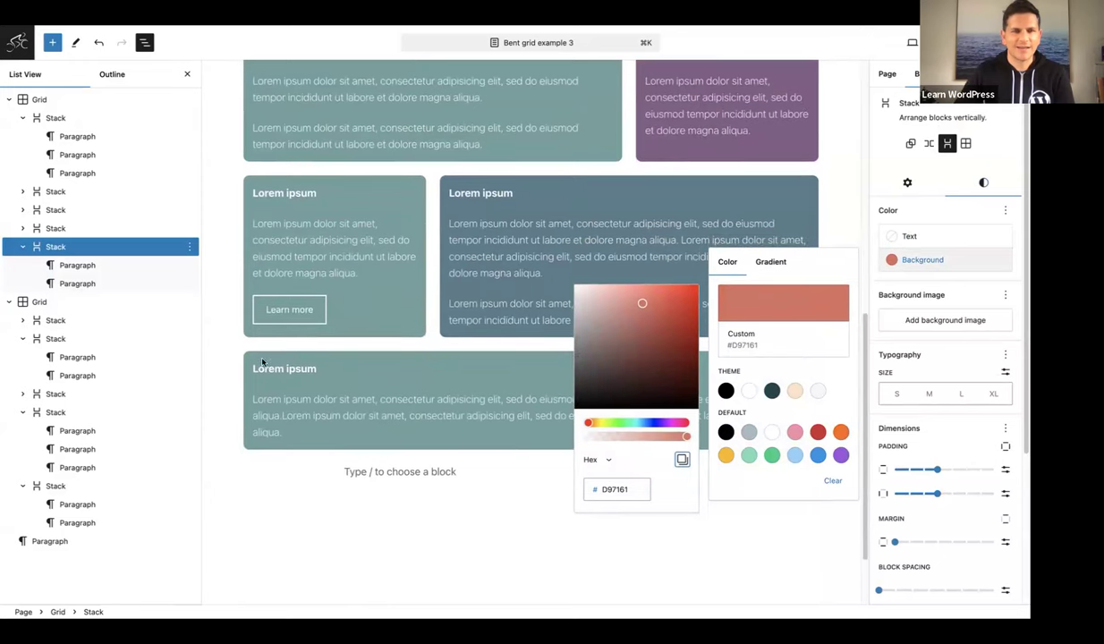
{"action": "left_click", "coordinate": [258, 360]}
{"action": "left_click", "coordinate": [247, 356]}
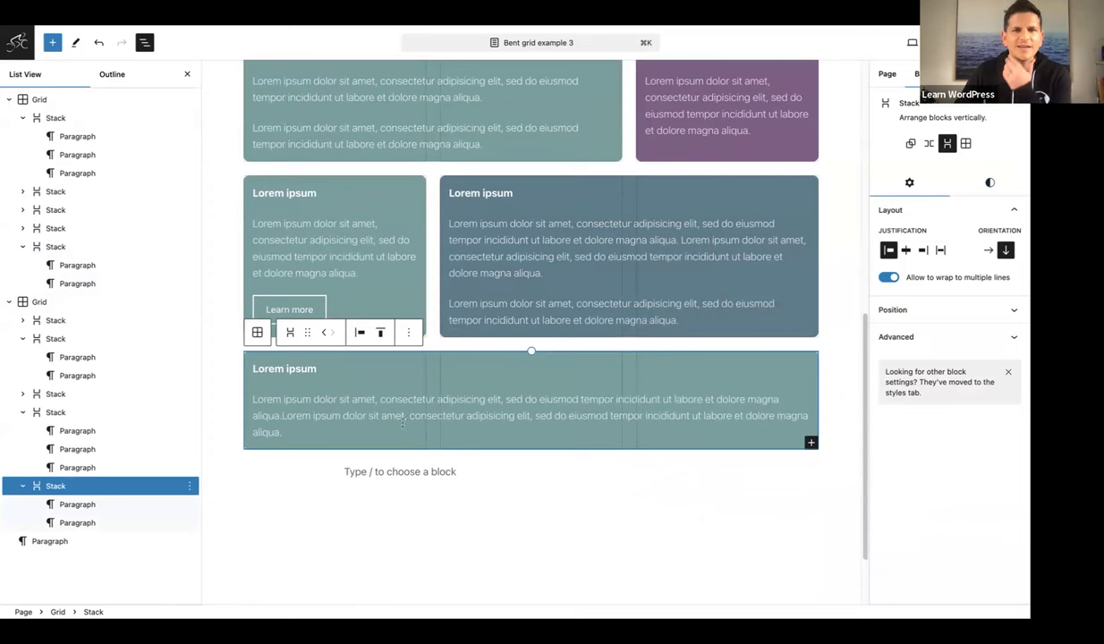
{"action": "left_click", "coordinate": [983, 188]}
{"action": "left_click", "coordinate": [926, 260]}
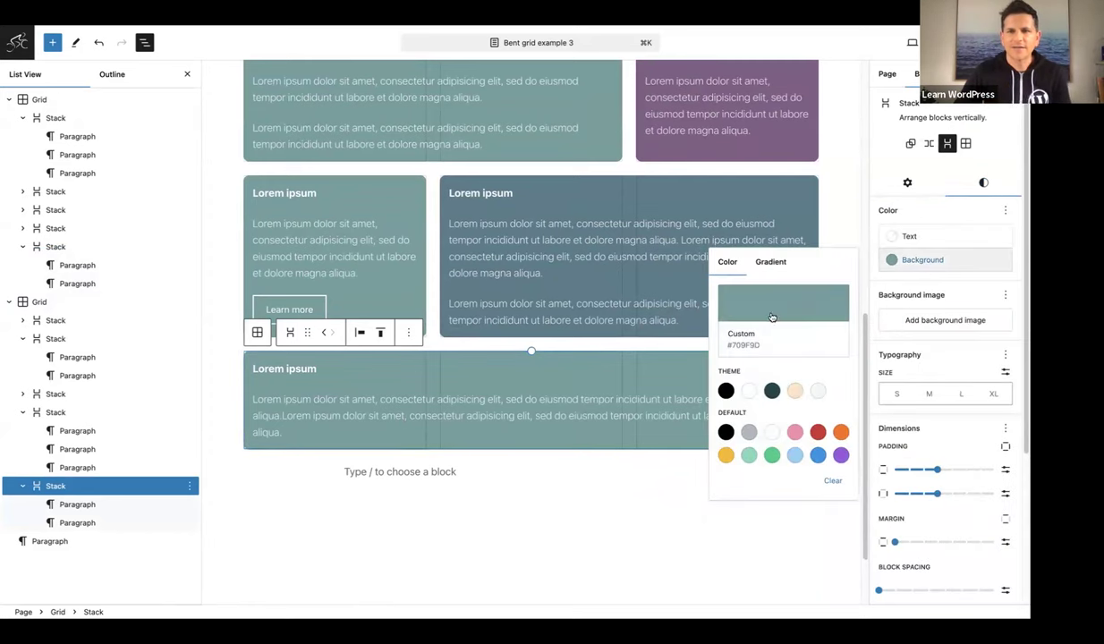
{"action": "left_click", "coordinate": [745, 306]}
{"action": "double_click", "coordinate": [632, 493]}
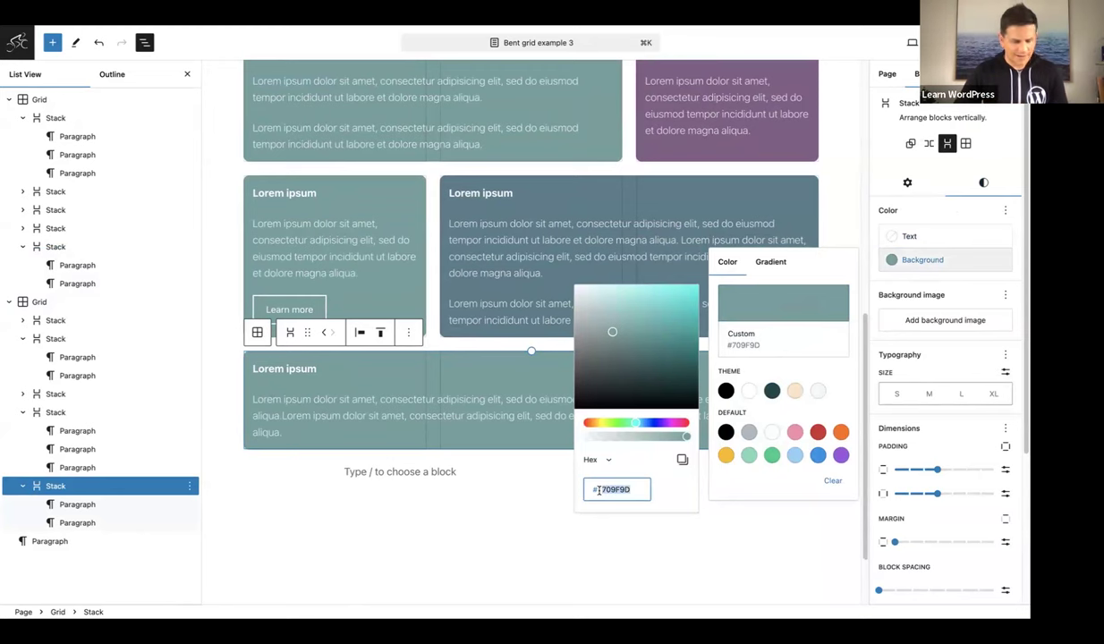
{"action": "type", "text": "D97161"}
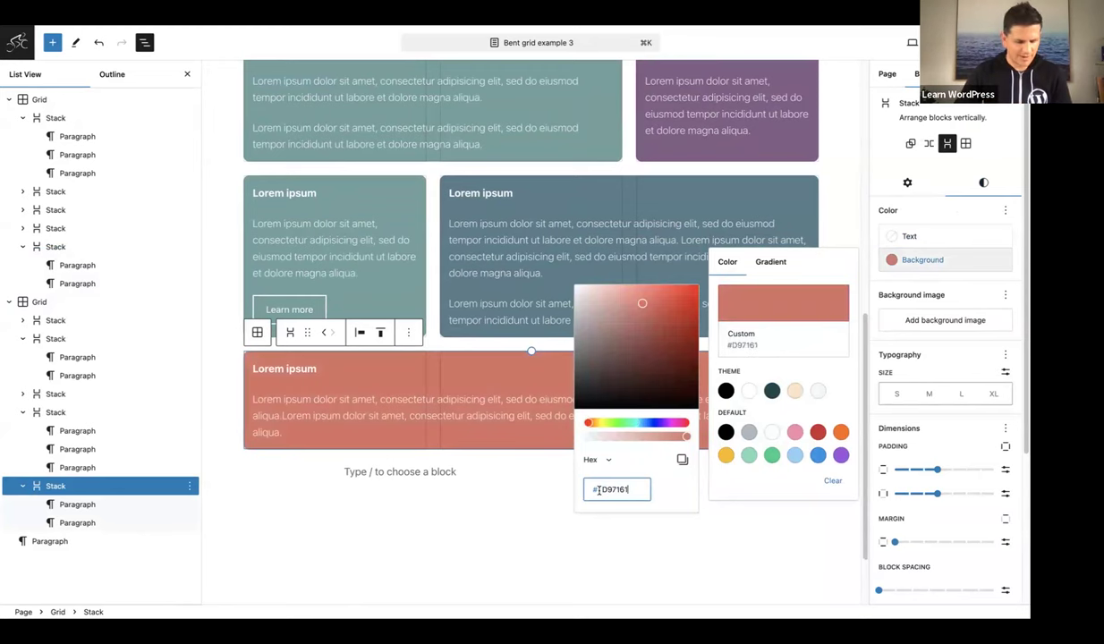
{"action": "left_click", "coordinate": [233, 351]}
{"action": "scroll", "coordinate": [476, 347], "scroll_direction": "up", "scroll_amount": 3}
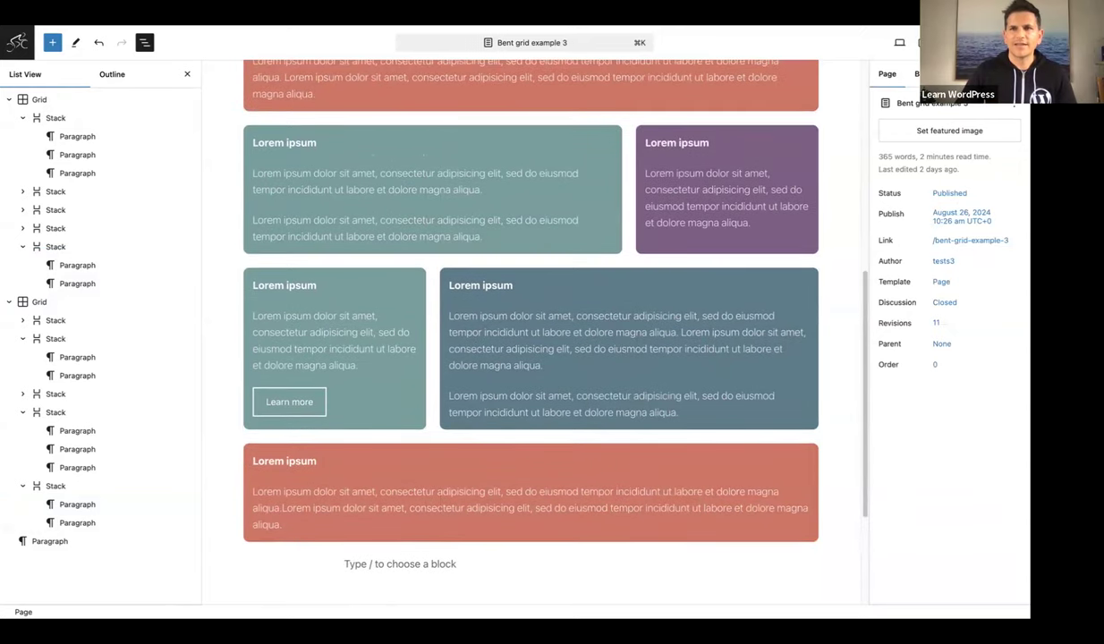
Save the page and hide the List View and the settings sidebar to show the grids across the full editor
{"action": "left_click", "coordinate": [188, 75]}
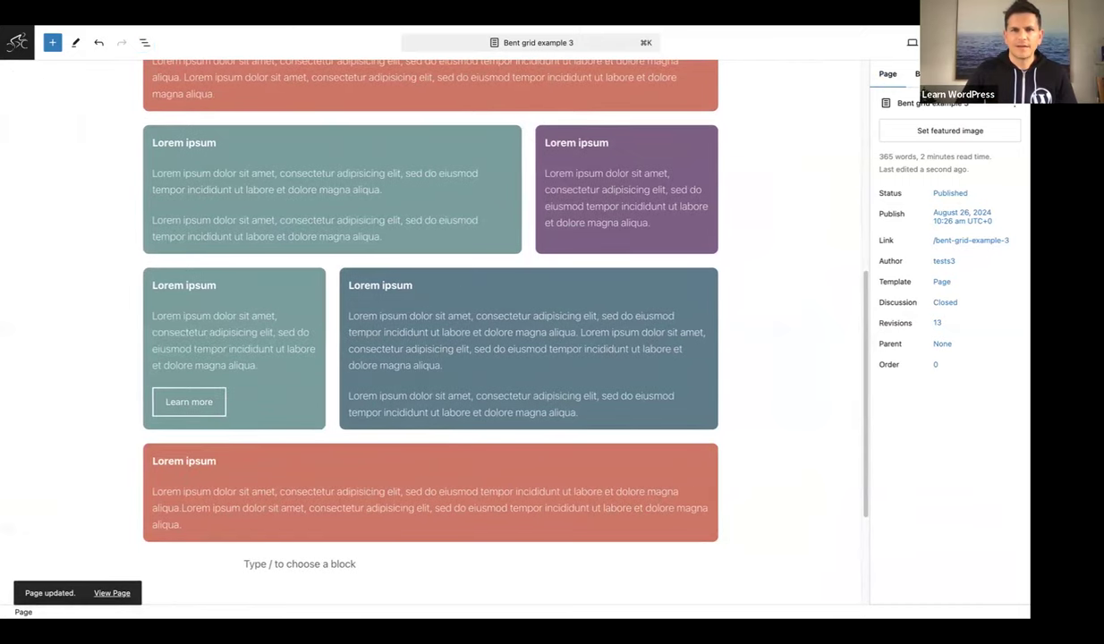
{"action": "left_click", "coordinate": [994, 42]}
{"action": "scroll", "coordinate": [859, 225], "scroll_direction": "up", "scroll_amount": 2}
{"action": "scroll", "coordinate": [861, 225], "scroll_direction": "down", "scroll_amount": 3}
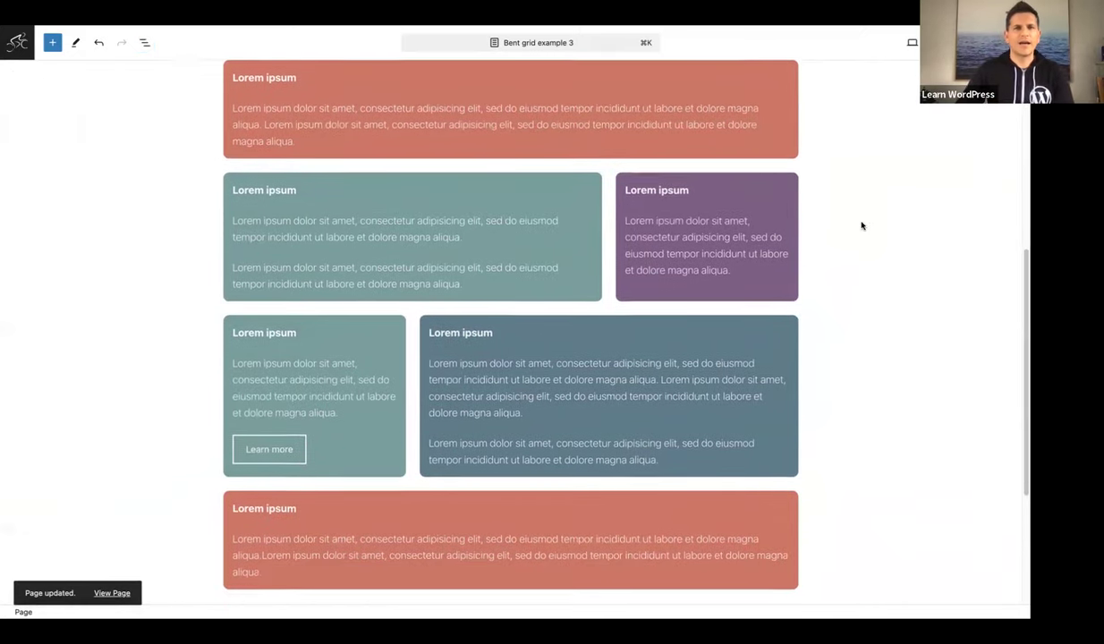
{"action": "scroll", "coordinate": [862, 225], "scroll_direction": "down", "scroll_amount": 1}
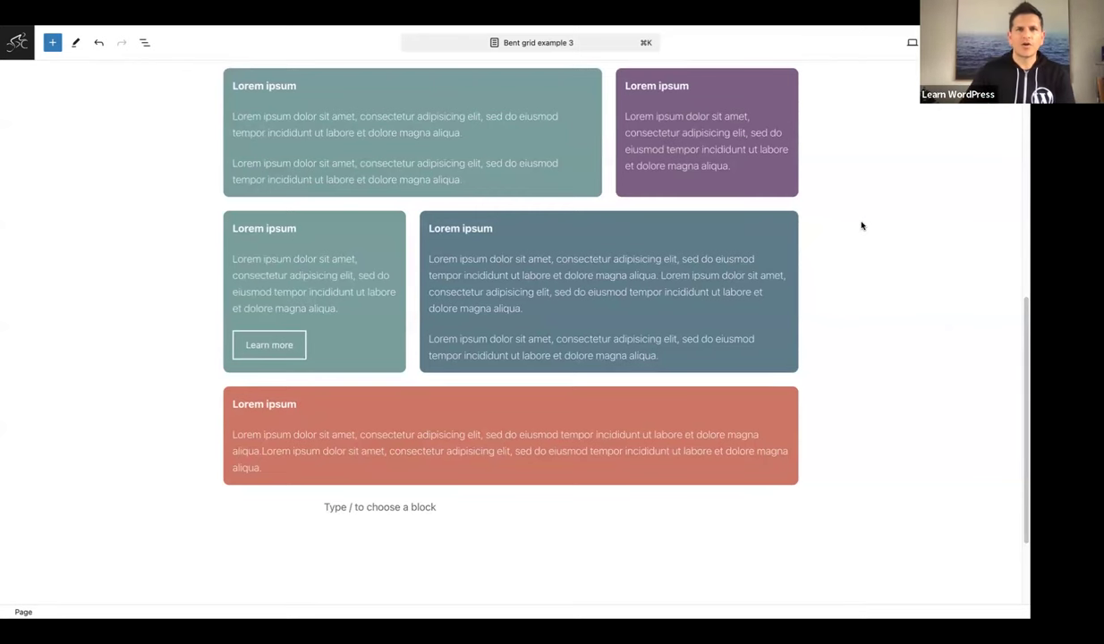
Preview the page in a new tab and inspect it with the browser's developer tools
{"action": "left_click", "coordinate": [911, 42]}
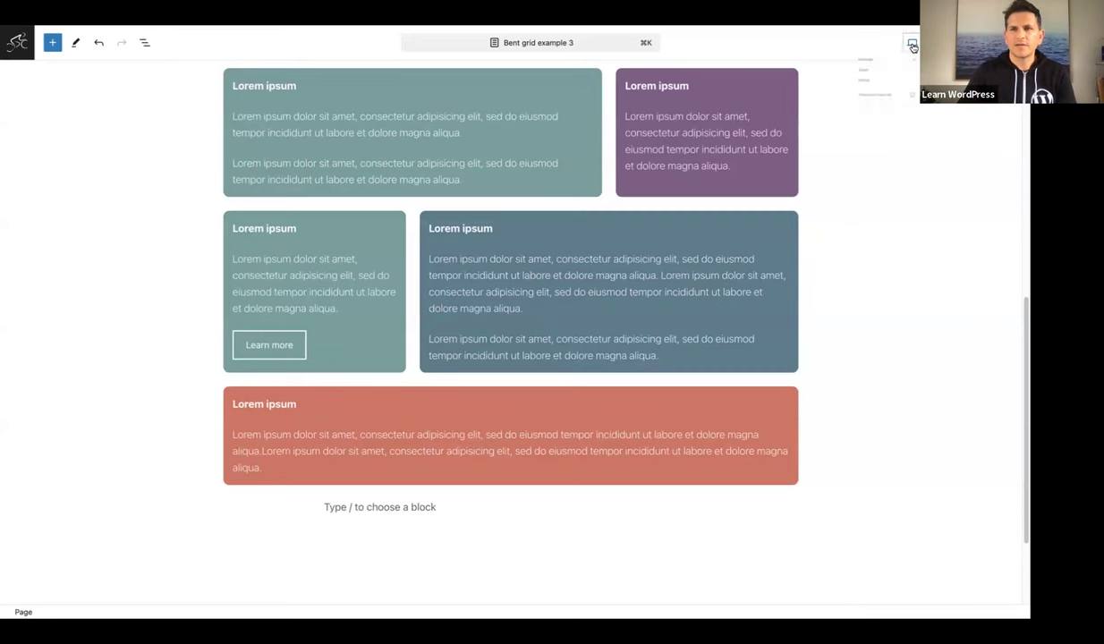
{"action": "left_click", "coordinate": [828, 146]}
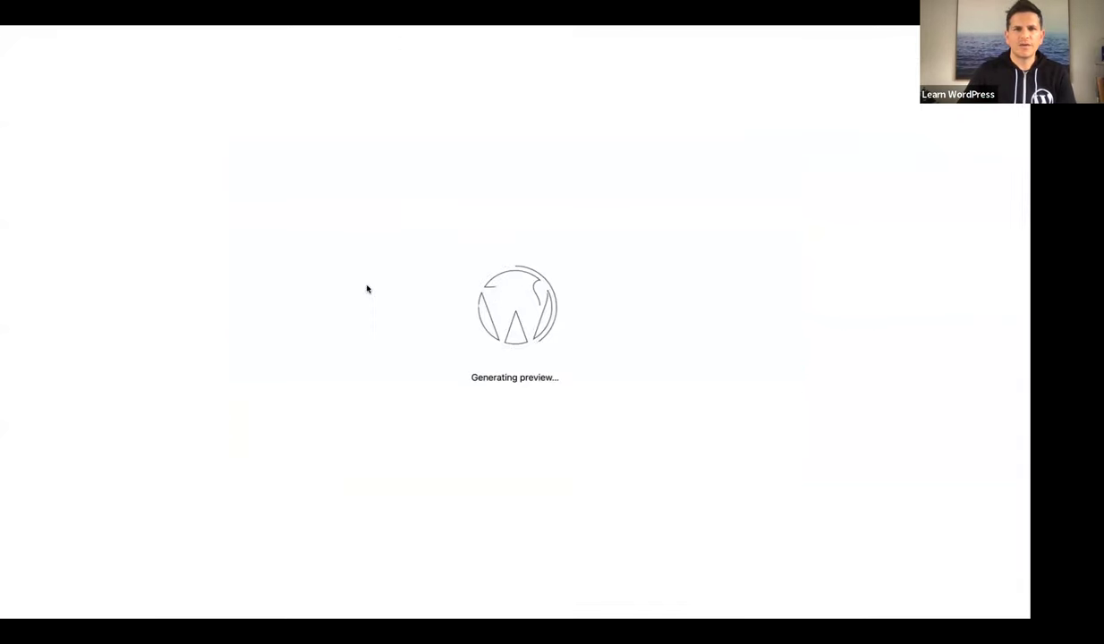
{"action": "right_click", "coordinate": [178, 214]}
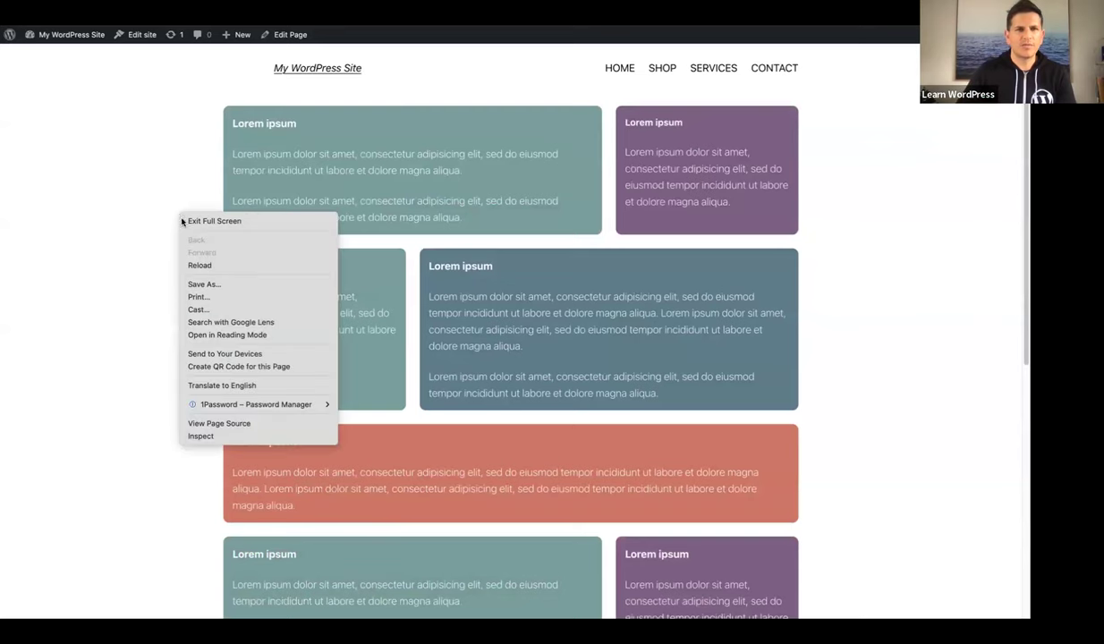
{"action": "left_click", "coordinate": [206, 438]}
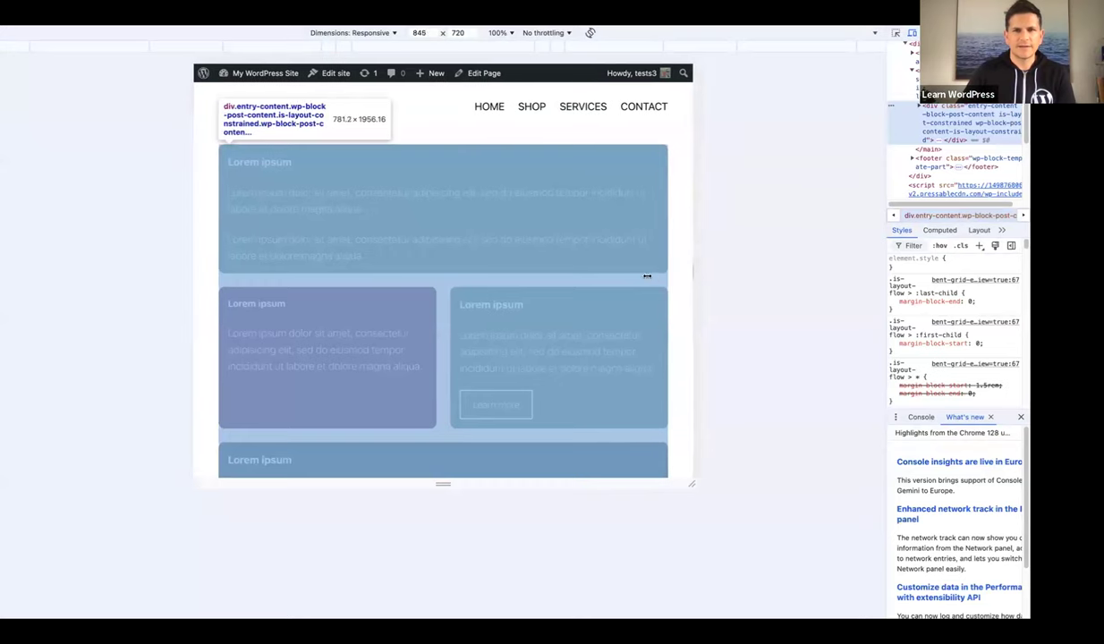
Narrow the responsive preview to 633 px and 522 px wide and examine how the stacks of both grids rearrange
{"action": "left_click_drag", "start_coordinate": [698, 271], "coordinate": [591, 273]}
{"action": "scroll", "coordinate": [534, 293], "scroll_direction": "down", "scroll_amount": 8}
{"action": "scroll", "coordinate": [534, 293], "scroll_direction": "down", "scroll_amount": 5}
{"action": "scroll", "coordinate": [534, 293], "scroll_direction": "up", "scroll_amount": 2}
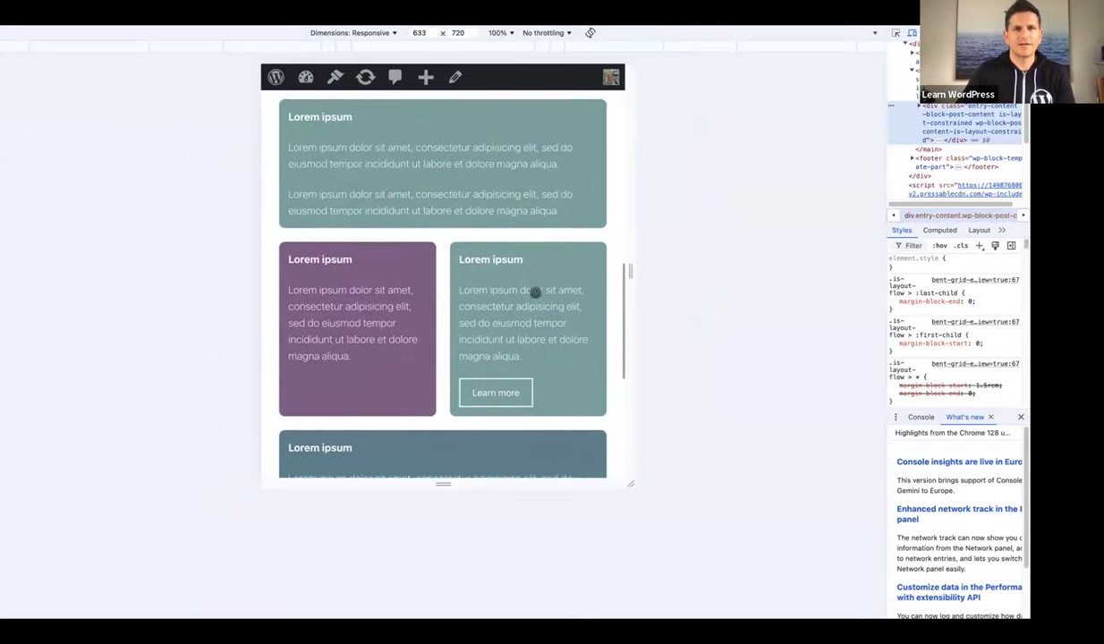
{"action": "left_click_drag", "start_coordinate": [627, 274], "coordinate": [598, 281]}
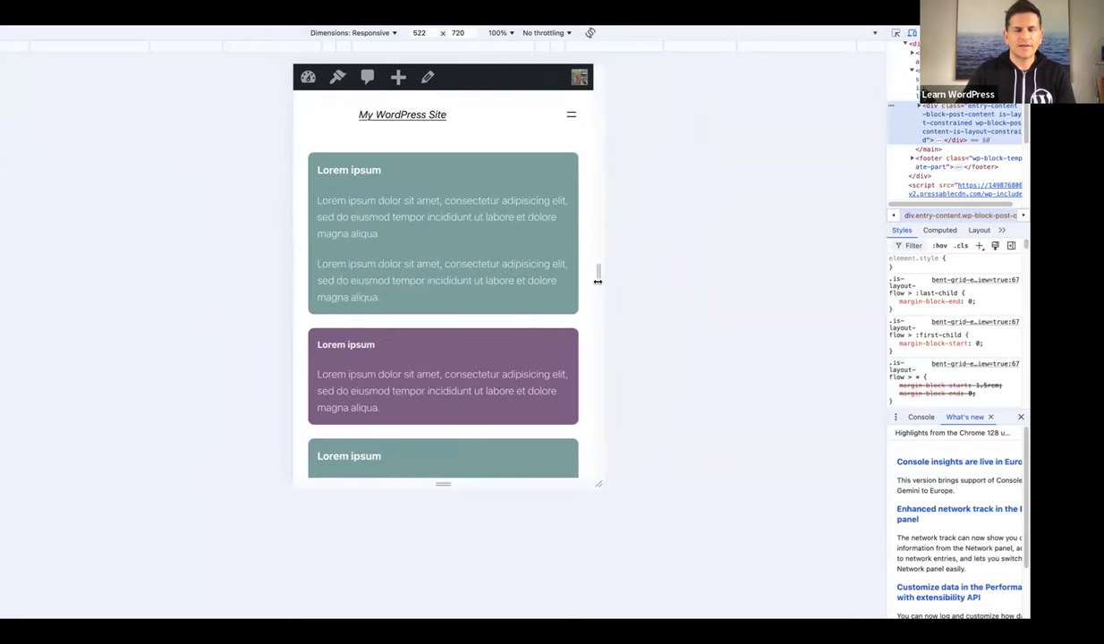
{"action": "scroll", "coordinate": [548, 282], "scroll_direction": "down", "scroll_amount": 8}
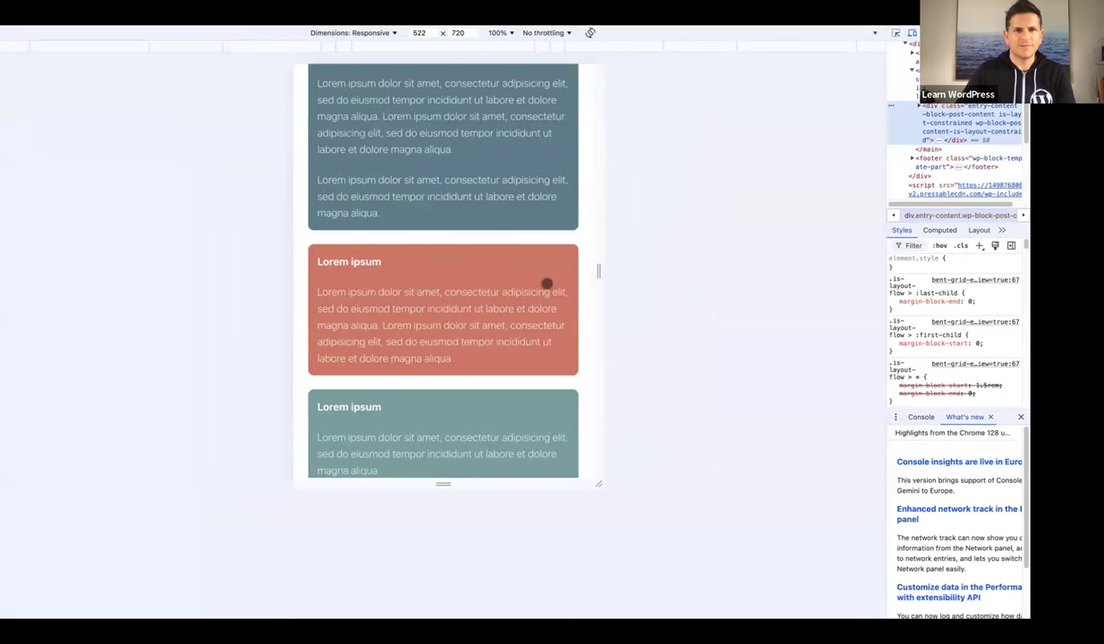
{"action": "scroll", "coordinate": [546, 283], "scroll_direction": "down", "scroll_amount": 5}
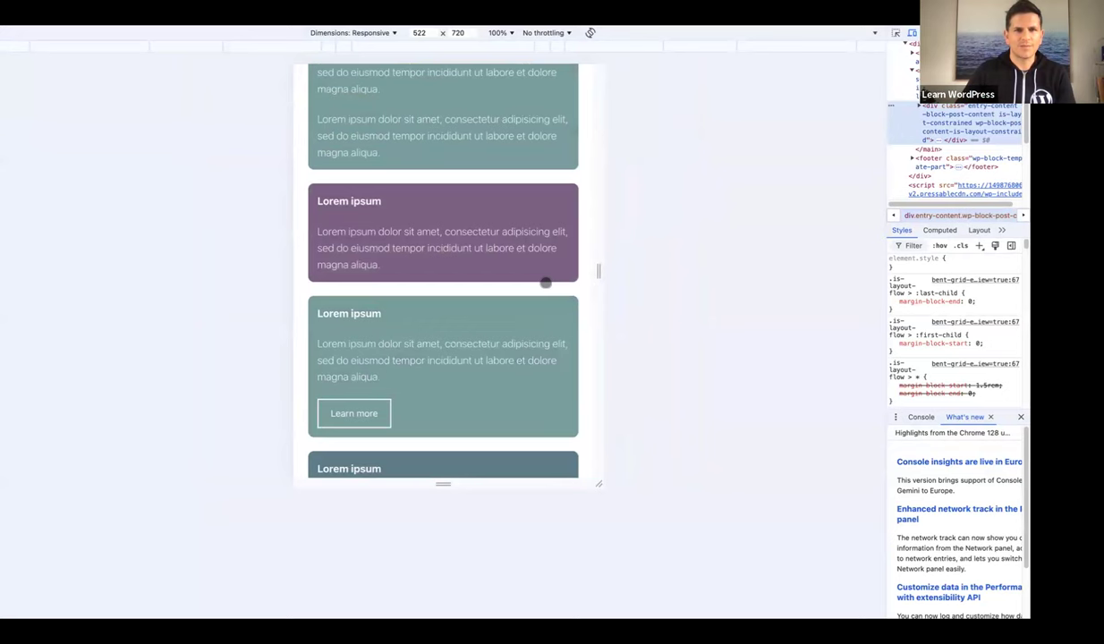
{"action": "scroll", "coordinate": [545, 283], "scroll_direction": "up", "scroll_amount": 1}
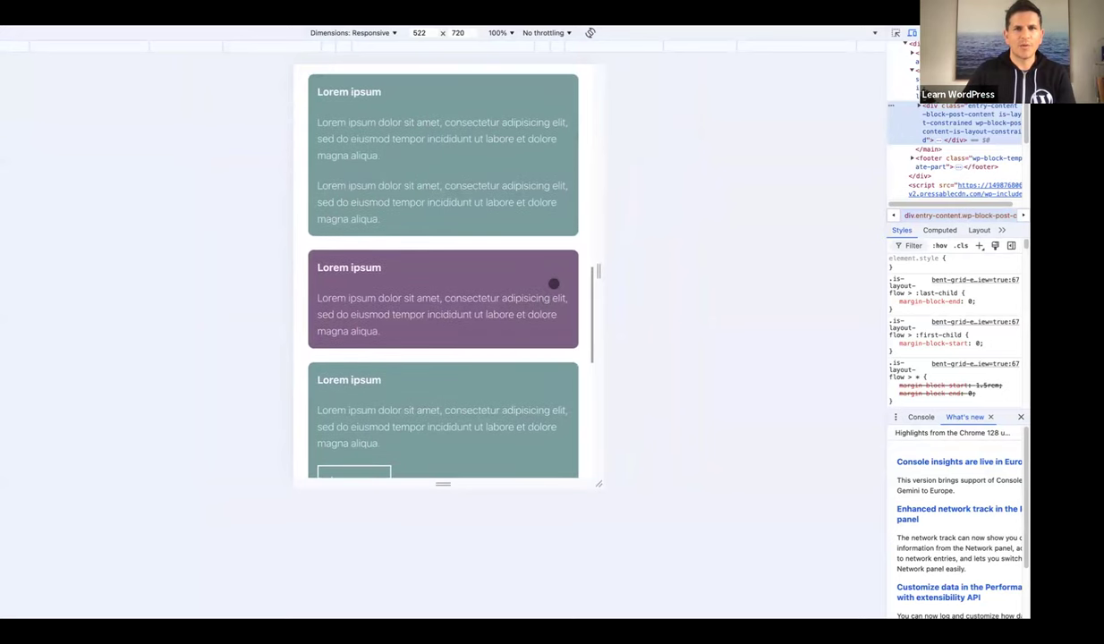
Widen the responsive preview to 964 px and examine the second grid's multi-column layout
{"action": "left_click_drag", "start_coordinate": [599, 272], "coordinate": [727, 285]}
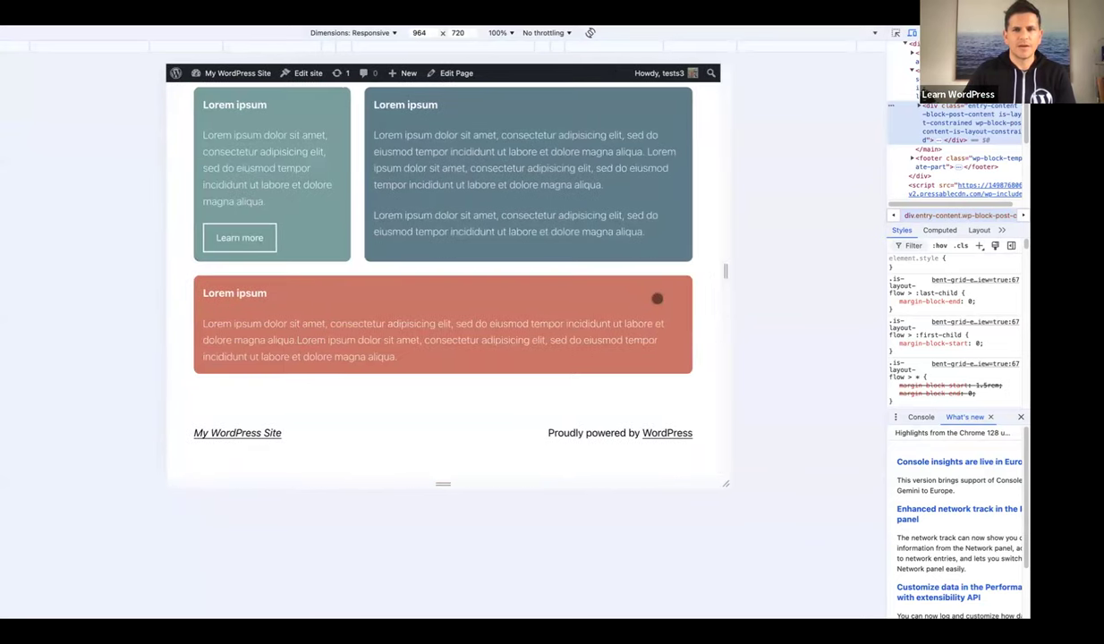
{"action": "scroll", "coordinate": [658, 299], "scroll_direction": "up", "scroll_amount": 3}
{"action": "scroll", "coordinate": [657, 299], "scroll_direction": "up", "scroll_amount": 2}
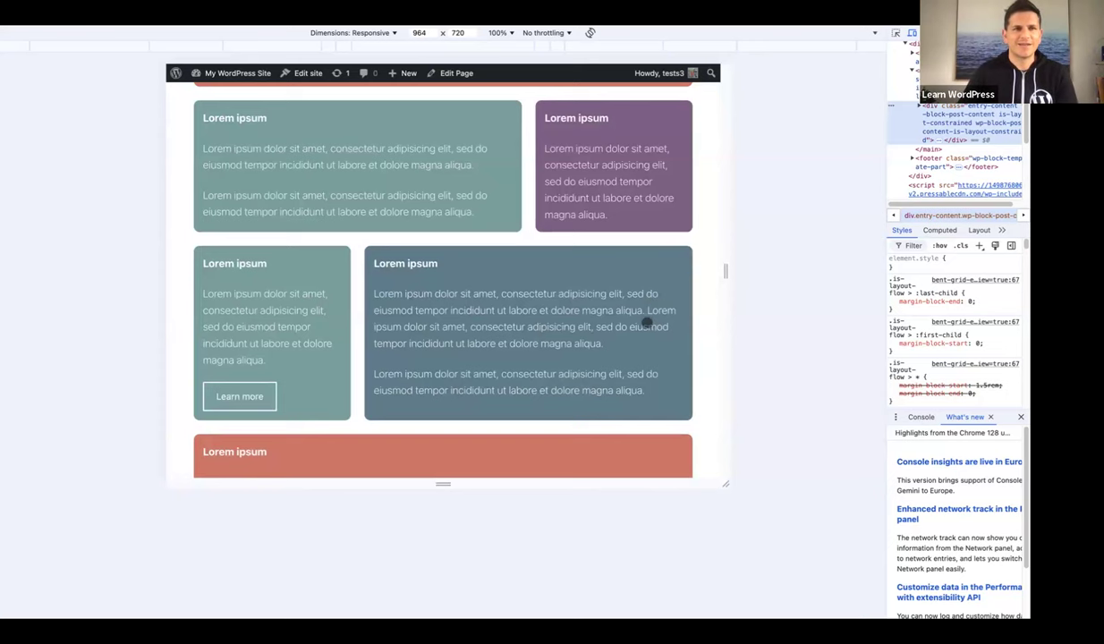
View the page at full browser width and reopen it in the editor to compare both grids
{"action": "scroll", "coordinate": [646, 323], "scroll_direction": "down", "scroll_amount": 1}
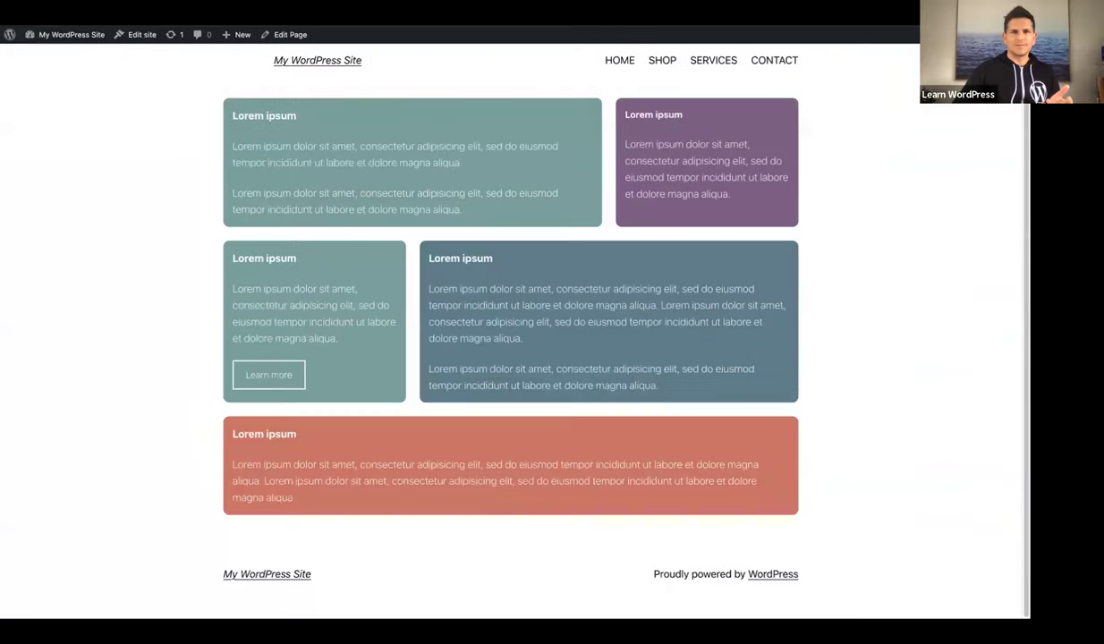
{"action": "scroll", "coordinate": [615, 254], "scroll_direction": "up", "scroll_amount": 1}
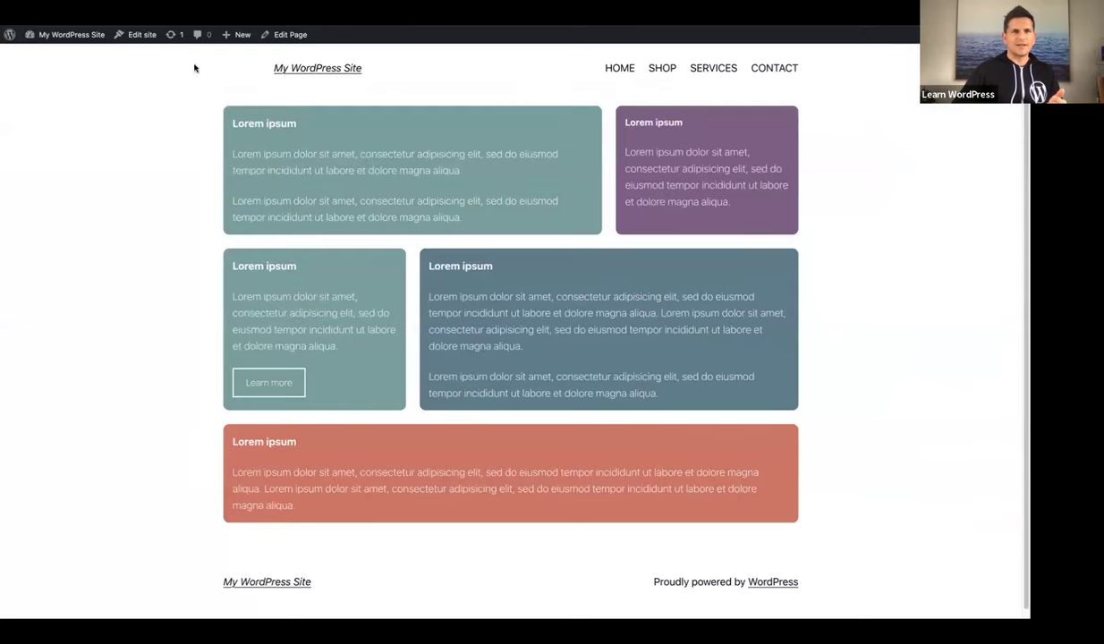
{"action": "left_click", "coordinate": [280, 33]}
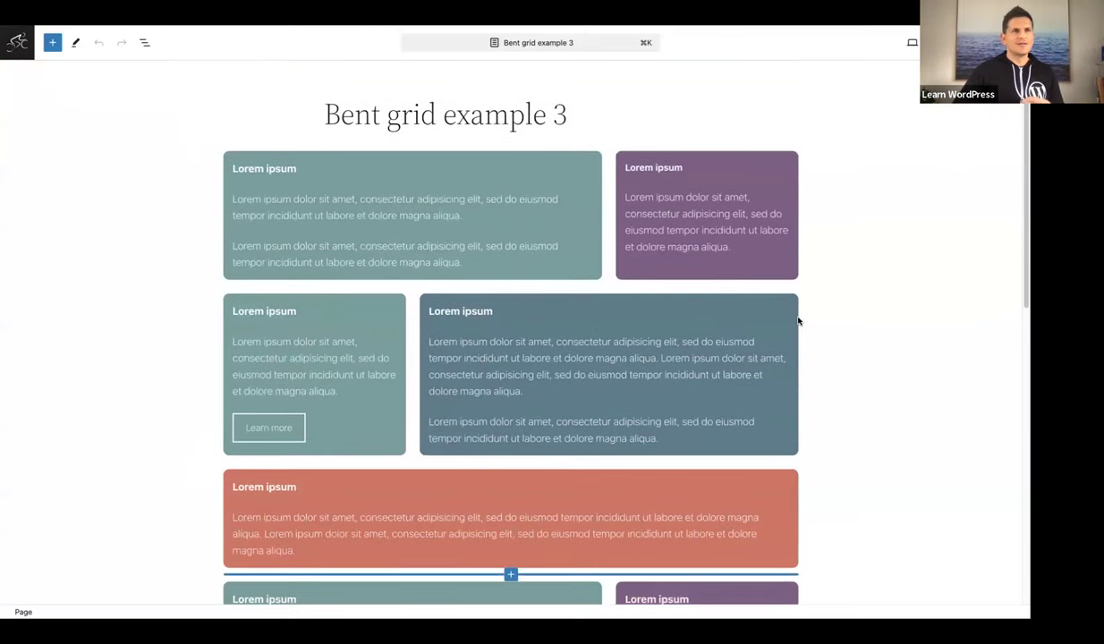
{"action": "scroll", "coordinate": [799, 321], "scroll_direction": "down", "scroll_amount": 5}
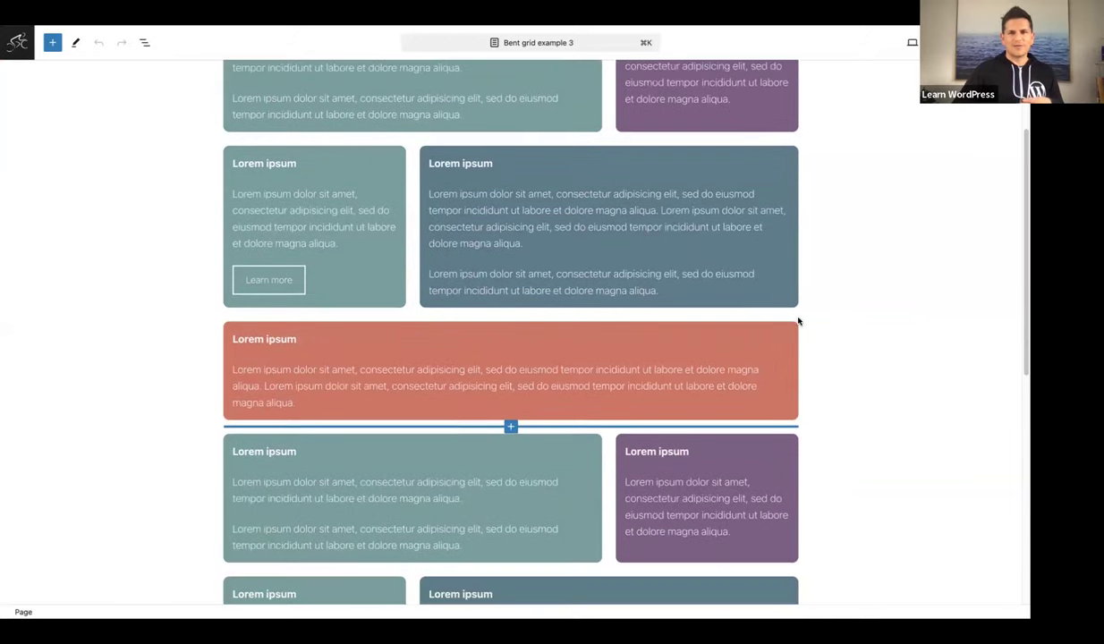
{"action": "scroll", "coordinate": [799, 321], "scroll_direction": "down", "scroll_amount": 6}
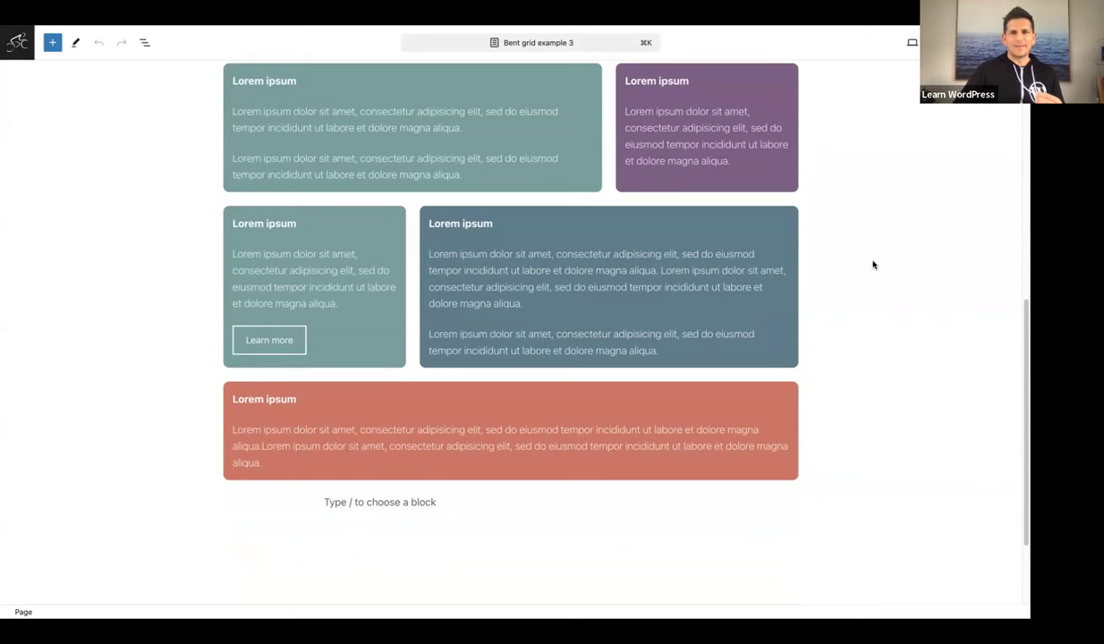
{"action": "scroll", "coordinate": [873, 264], "scroll_direction": "up", "scroll_amount": 2}
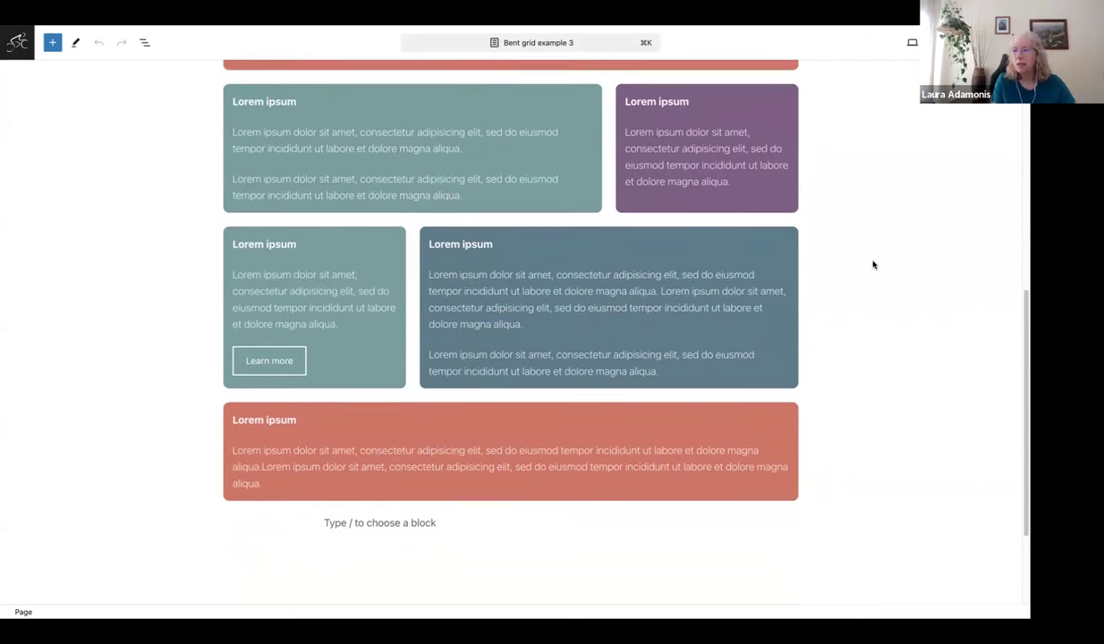
{"action": "scroll", "coordinate": [873, 265], "scroll_direction": "down", "scroll_amount": 1}
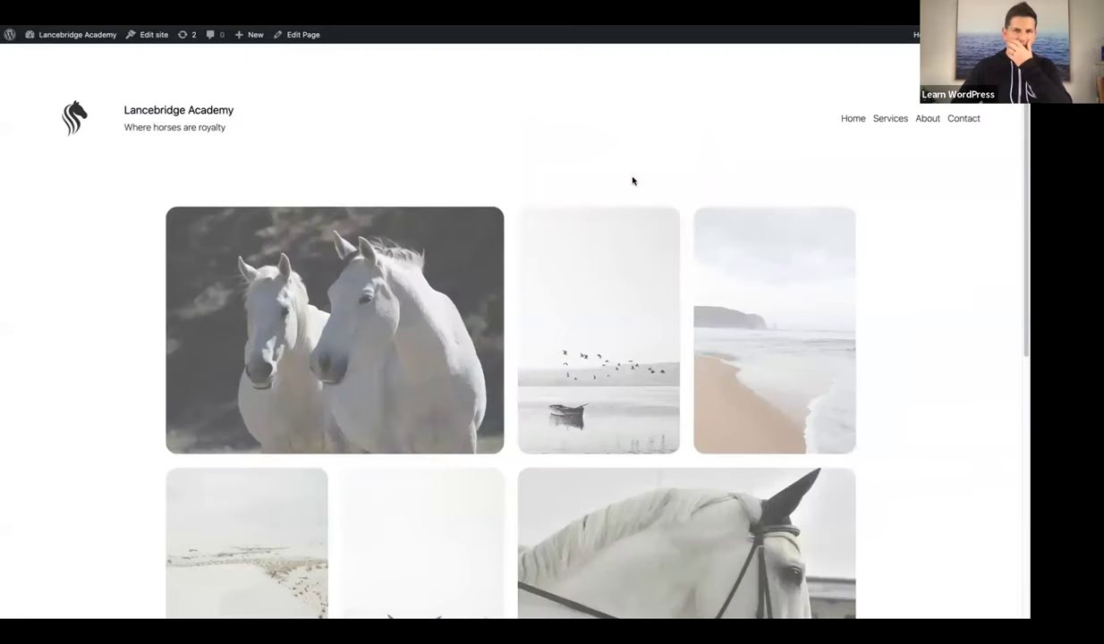
Examine the rounded photo tiles of the horse-themed bento grid on the published page
{"action": "scroll", "coordinate": [633, 181], "scroll_direction": "down", "scroll_amount": 3}
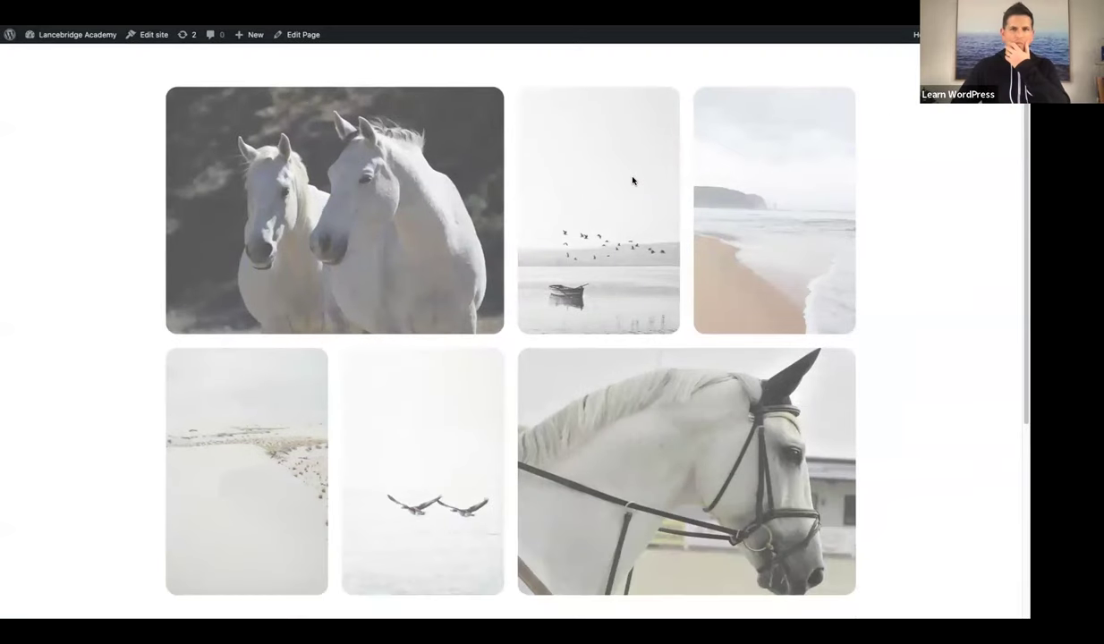
{"action": "scroll", "coordinate": [632, 180], "scroll_direction": "down", "scroll_amount": 1}
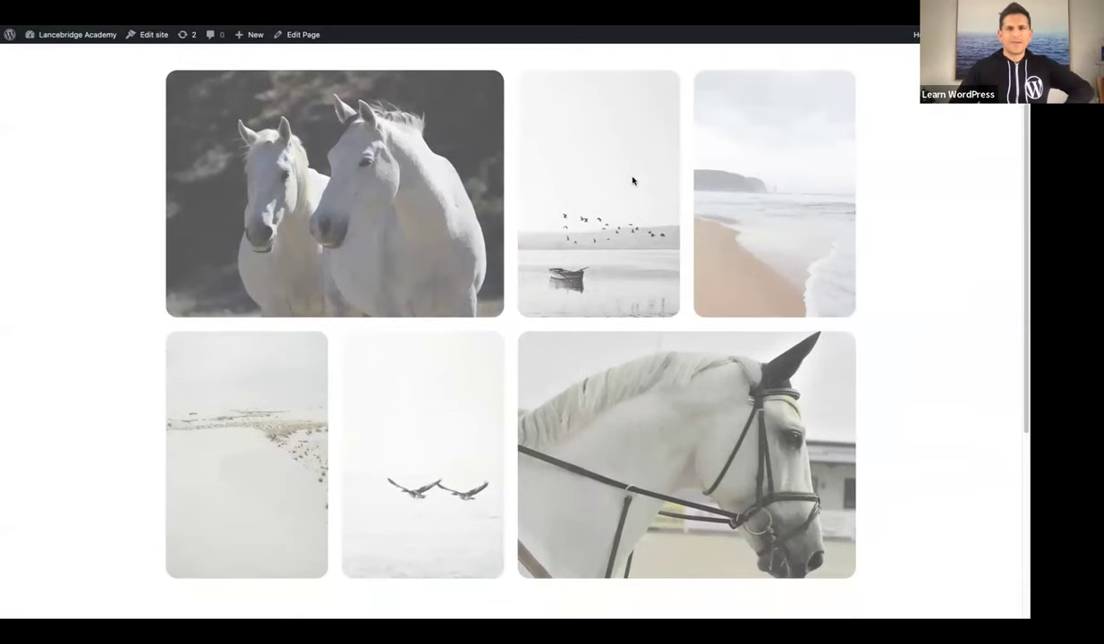
{"action": "scroll", "coordinate": [632, 181], "scroll_direction": "up", "scroll_amount": 3}
{"action": "scroll", "coordinate": [633, 181], "scroll_direction": "down", "scroll_amount": 3}
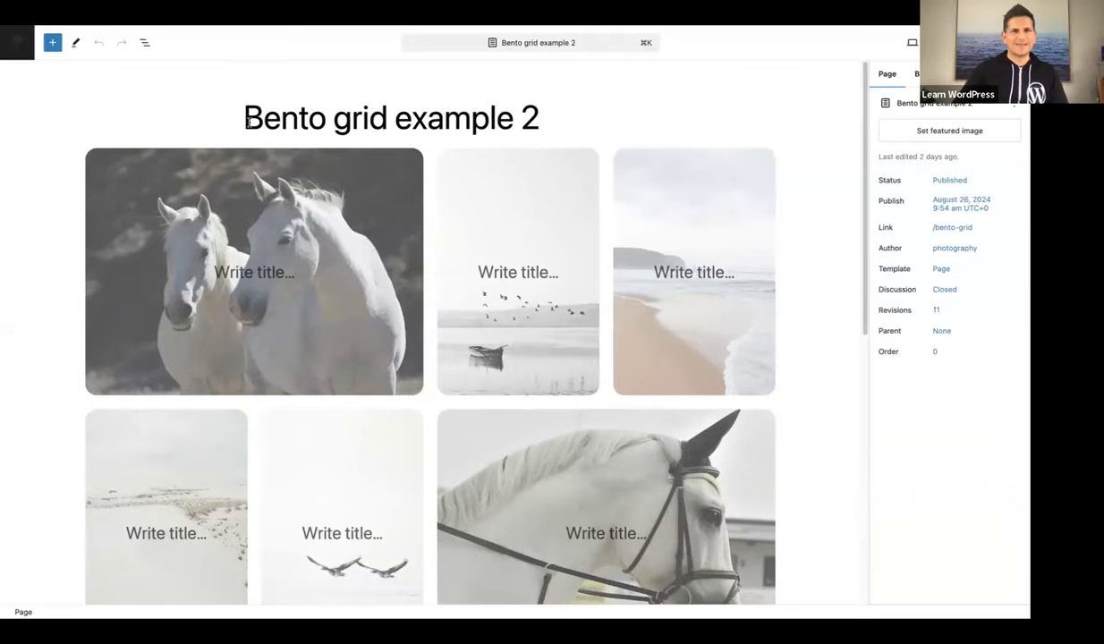
Examine the two Grid blocks of Bento grid example 2 in the editor's block structure, using the full canvas width
{"action": "left_click", "coordinate": [144, 43]}
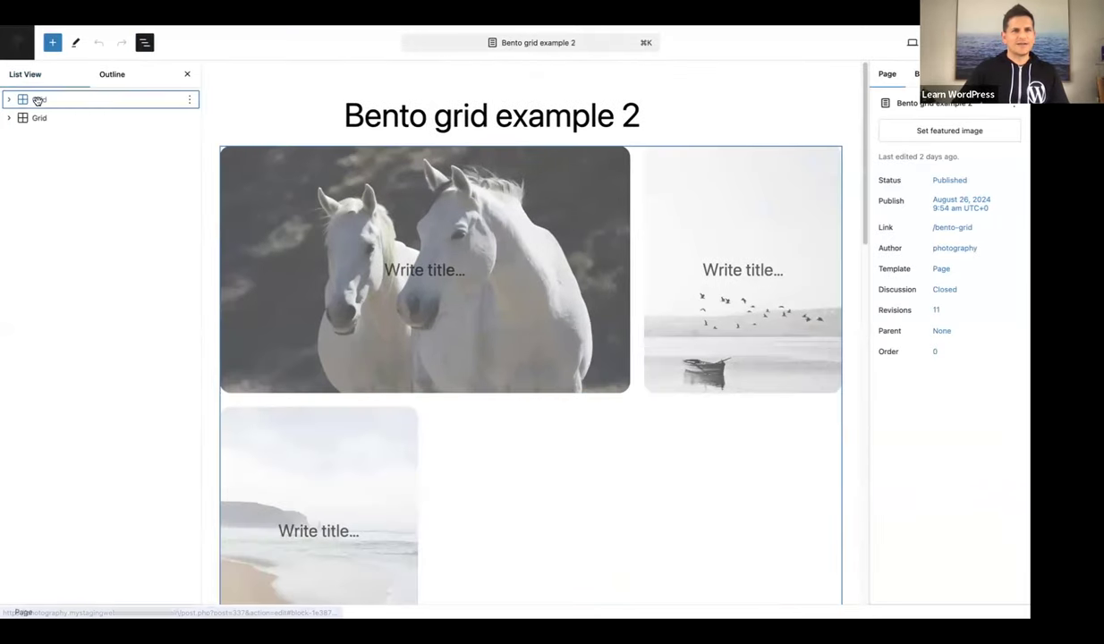
{"action": "left_click", "coordinate": [39, 118]}
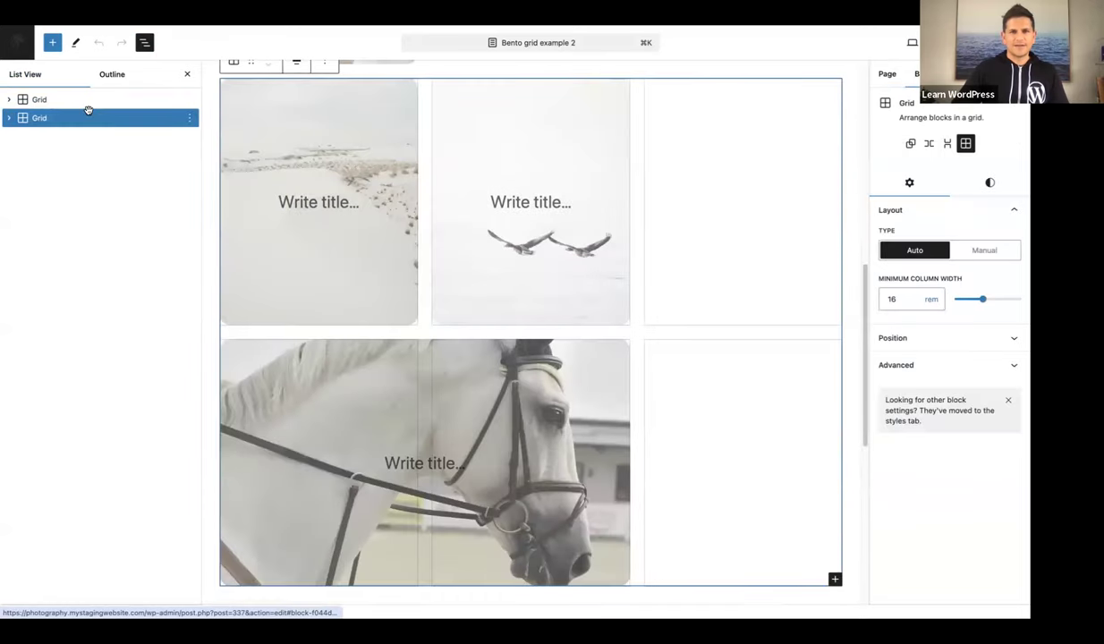
{"action": "scroll", "coordinate": [486, 180], "scroll_direction": "up", "scroll_amount": 10}
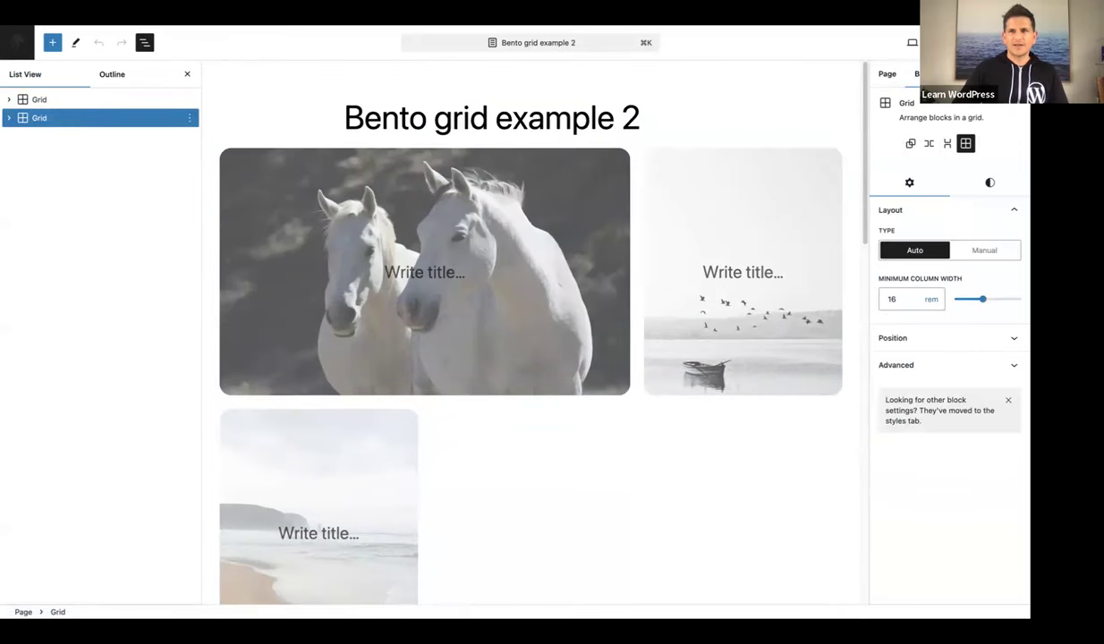
{"action": "key", "text": "ctrl+shift+comma"}
{"action": "scroll", "coordinate": [806, 239], "scroll_direction": "down", "scroll_amount": 3}
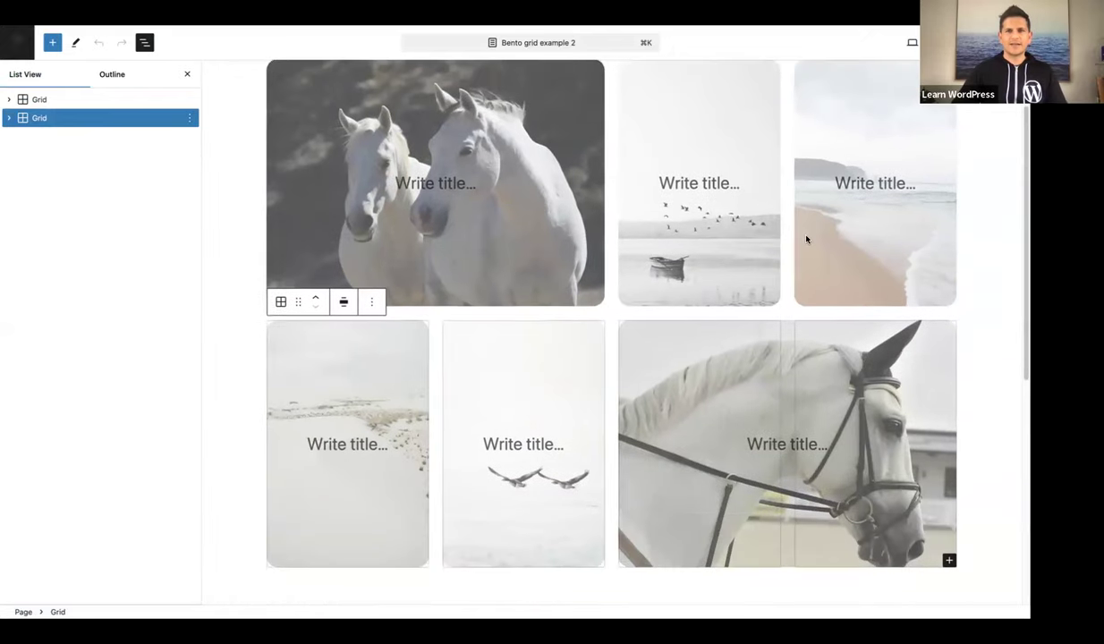
{"action": "scroll", "coordinate": [806, 239], "scroll_direction": "up", "scroll_amount": 5}
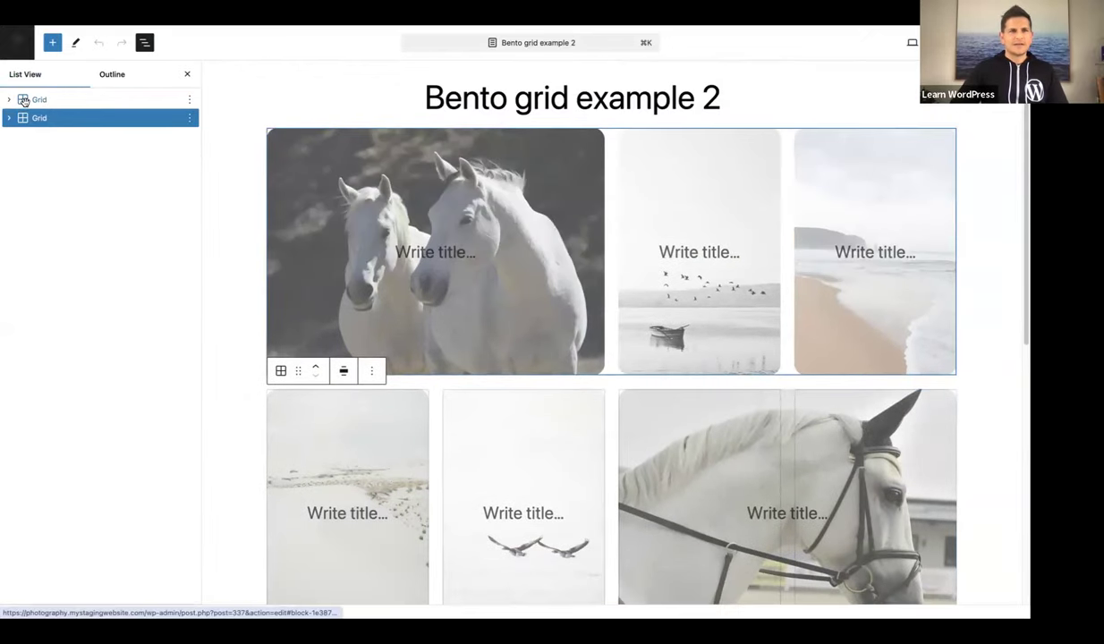
{"action": "left_click", "coordinate": [23, 100]}
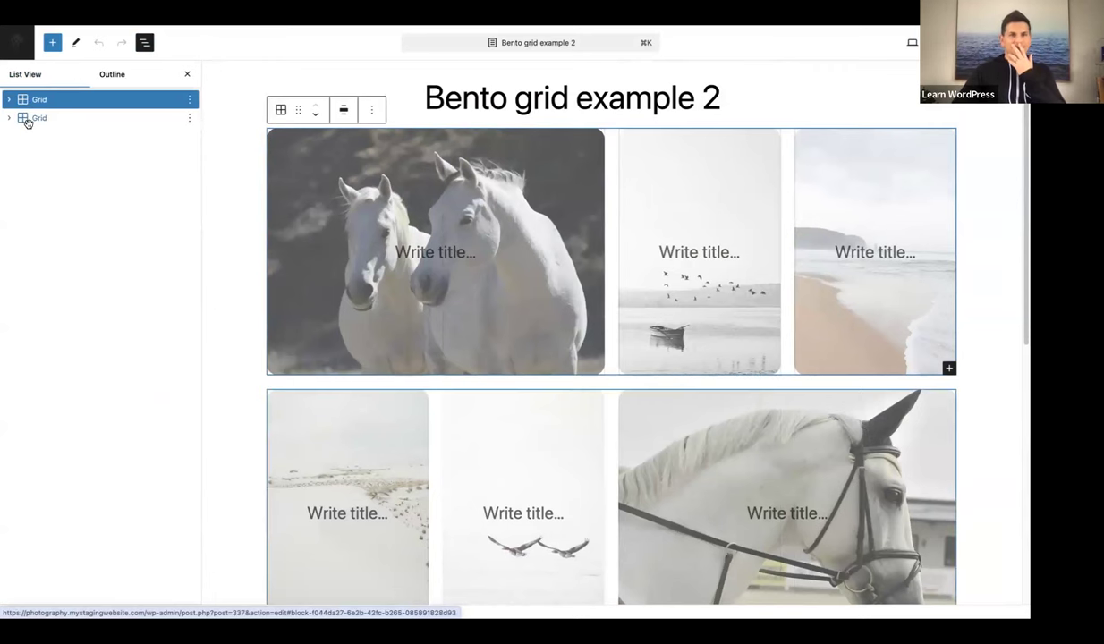
{"action": "left_click", "coordinate": [44, 118]}
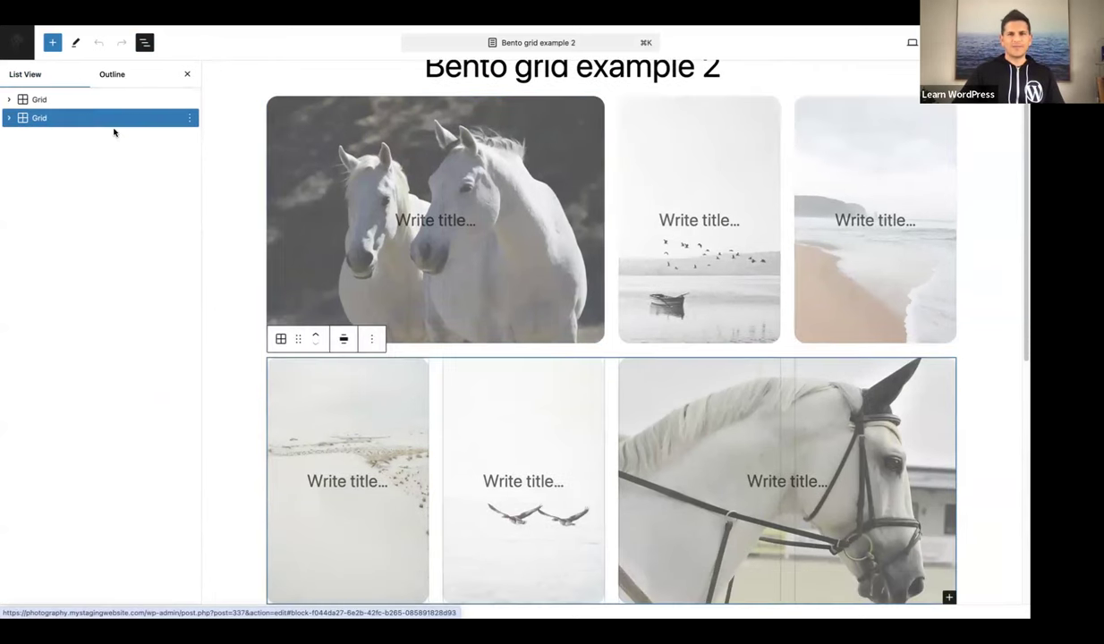
Add a new Grid block after the page's second Grid block
{"action": "left_click", "coordinate": [190, 119]}
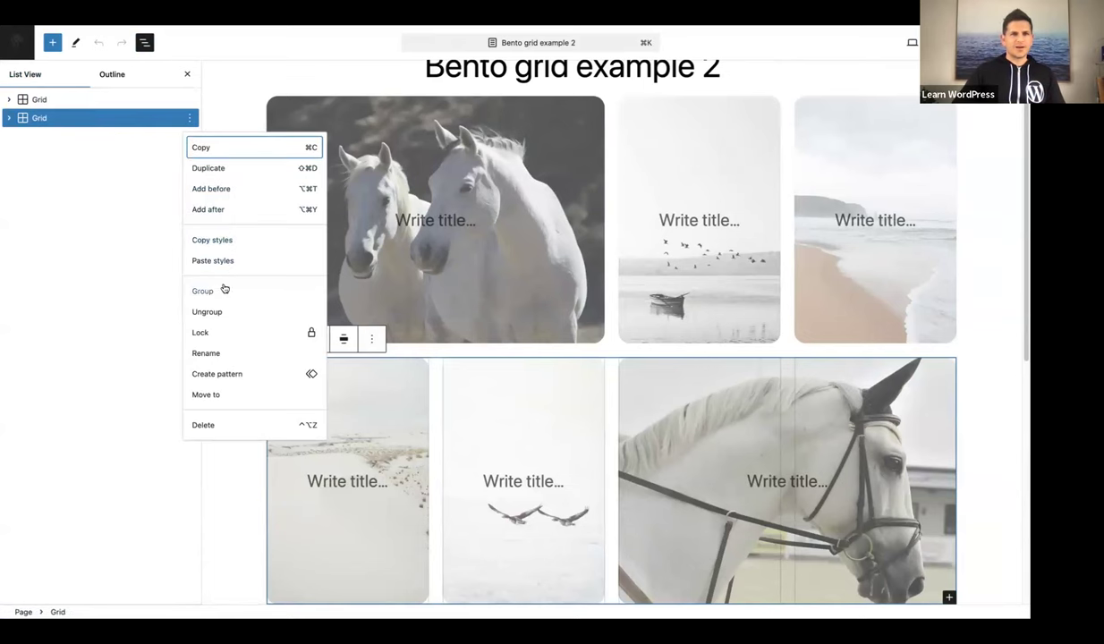
{"action": "left_click", "coordinate": [204, 206]}
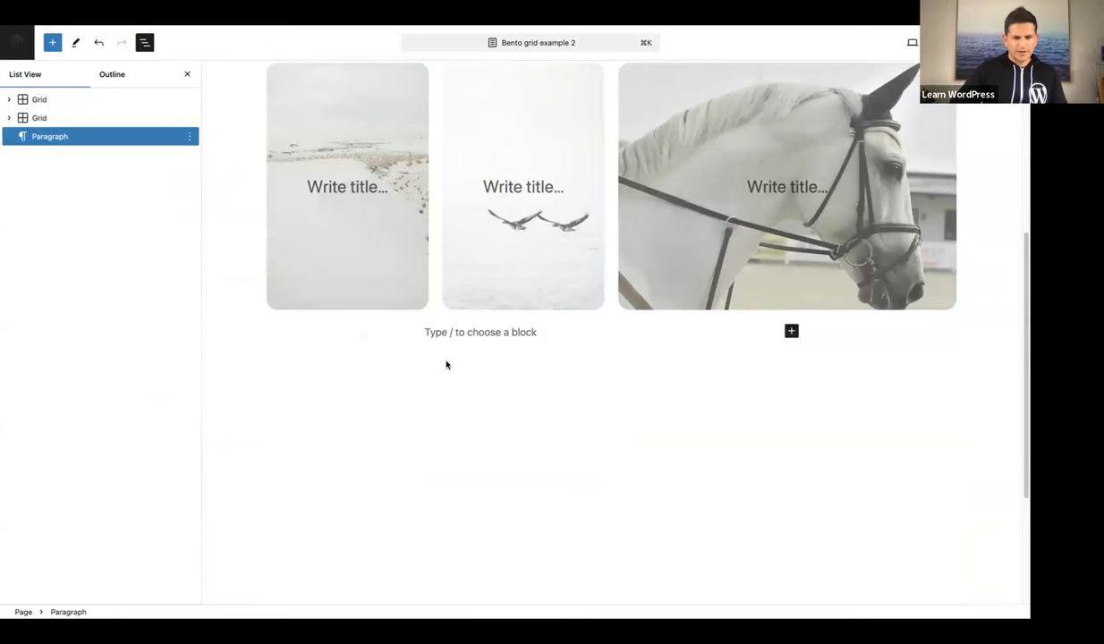
{"action": "type", "text": "/a"}
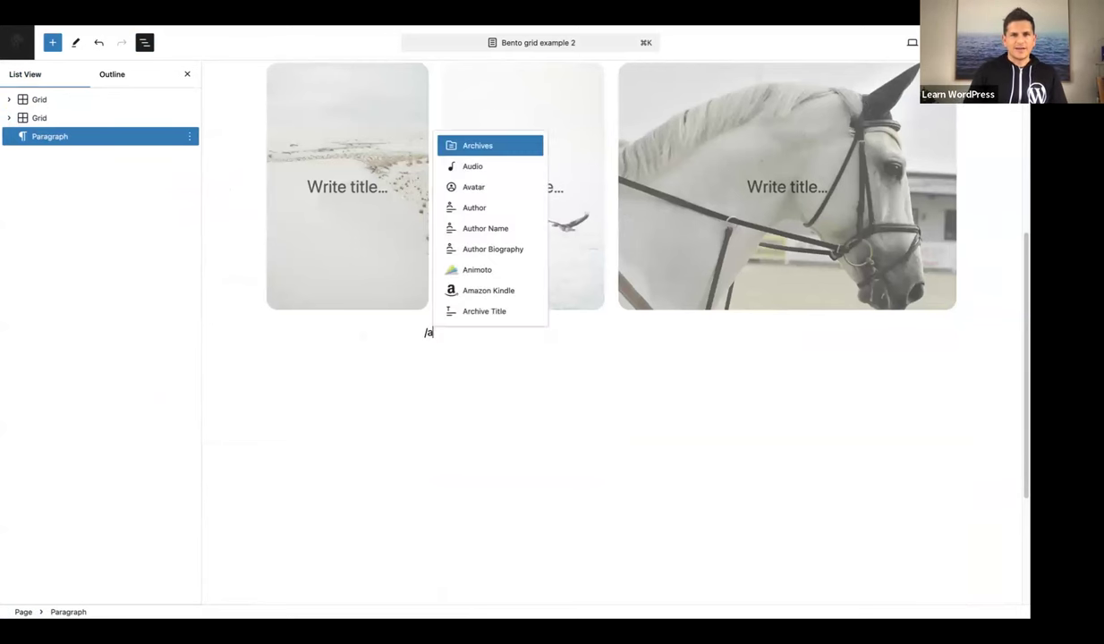
{"action": "type", "text": "g"}
{"action": "key", "text": "BackSpace"}
{"action": "key", "text": "BackSpace"}
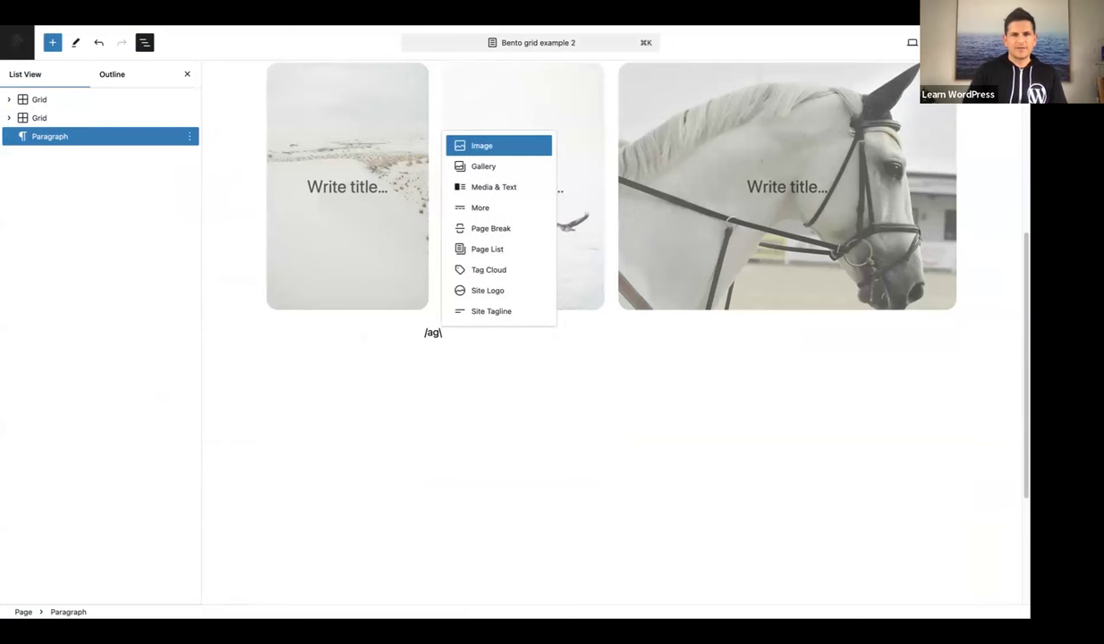
{"action": "type", "text": "grid"}
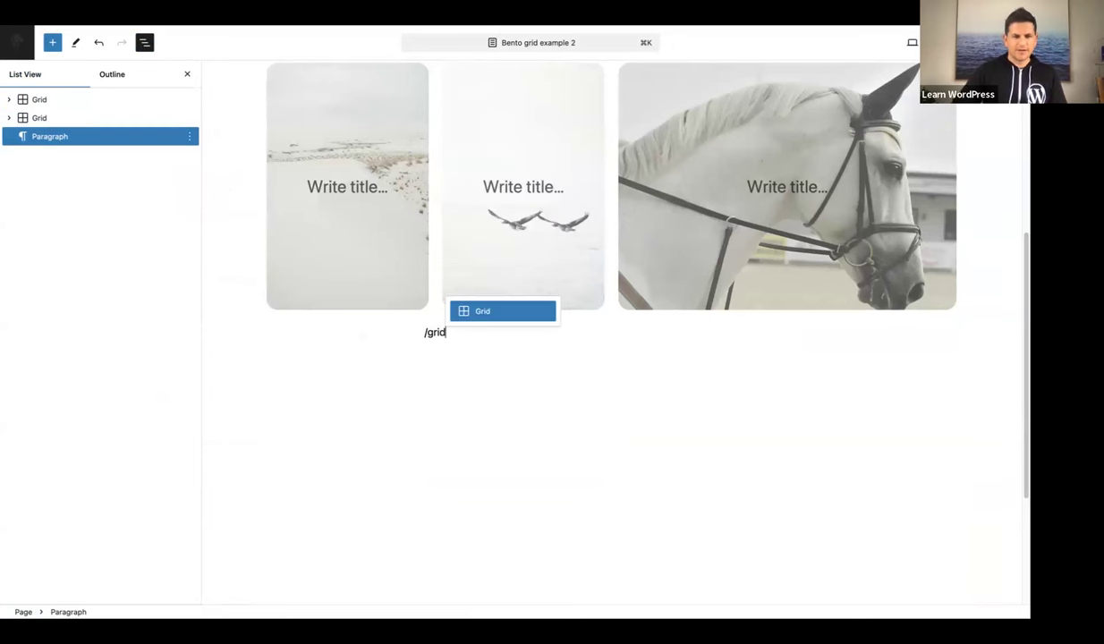
{"action": "left_click", "coordinate": [468, 310]}
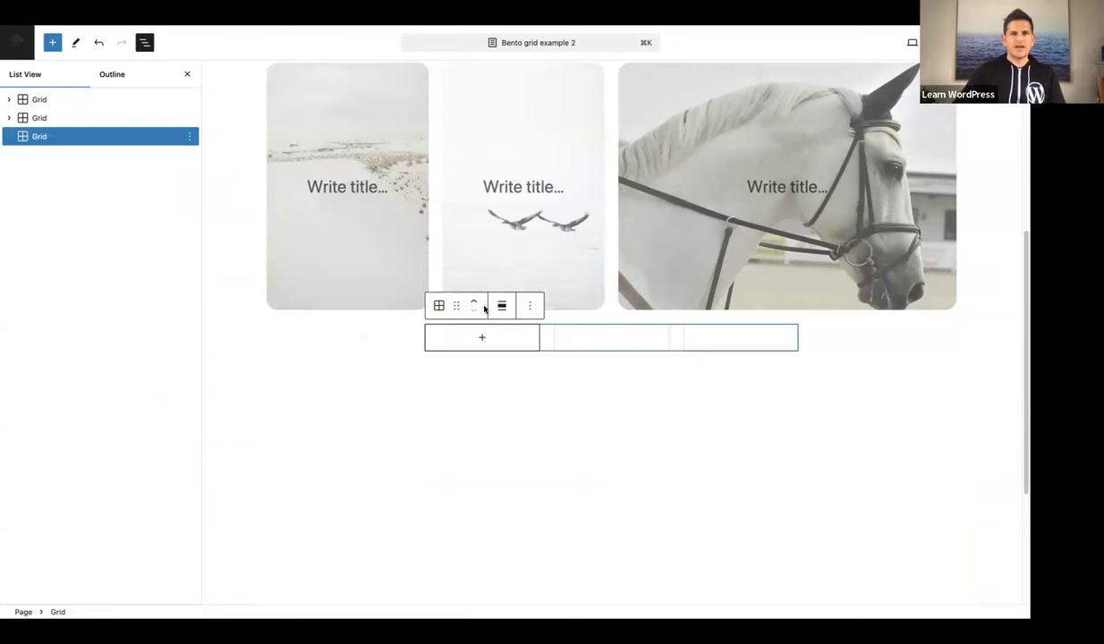
Align the new grid to wide width and set its minimum column width to 16 rem
{"action": "left_click", "coordinate": [502, 306]}
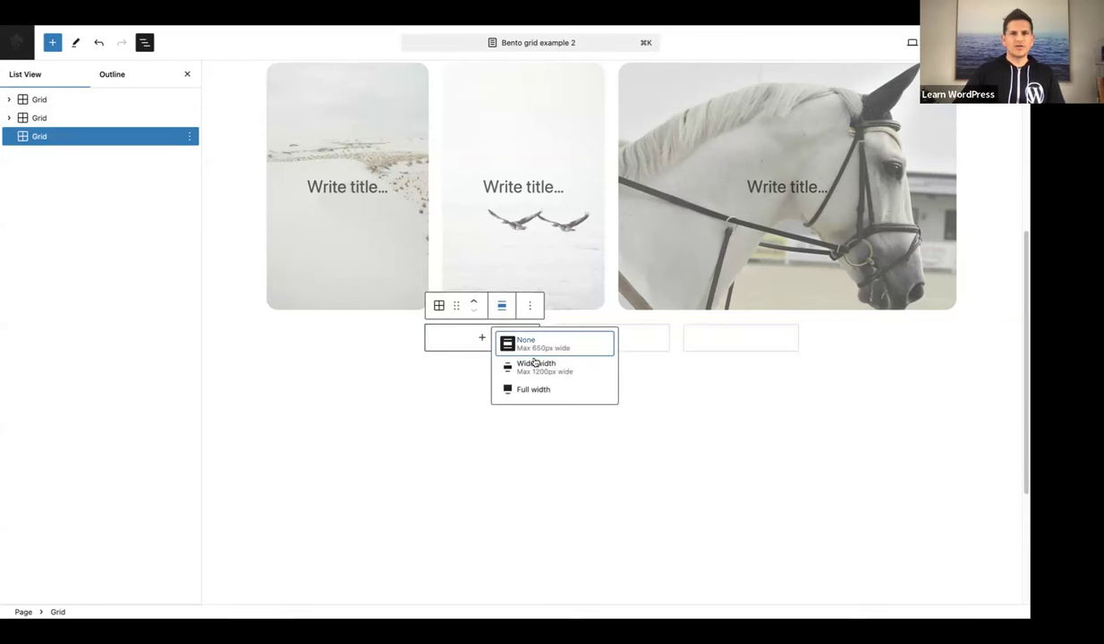
{"action": "left_click", "coordinate": [541, 373]}
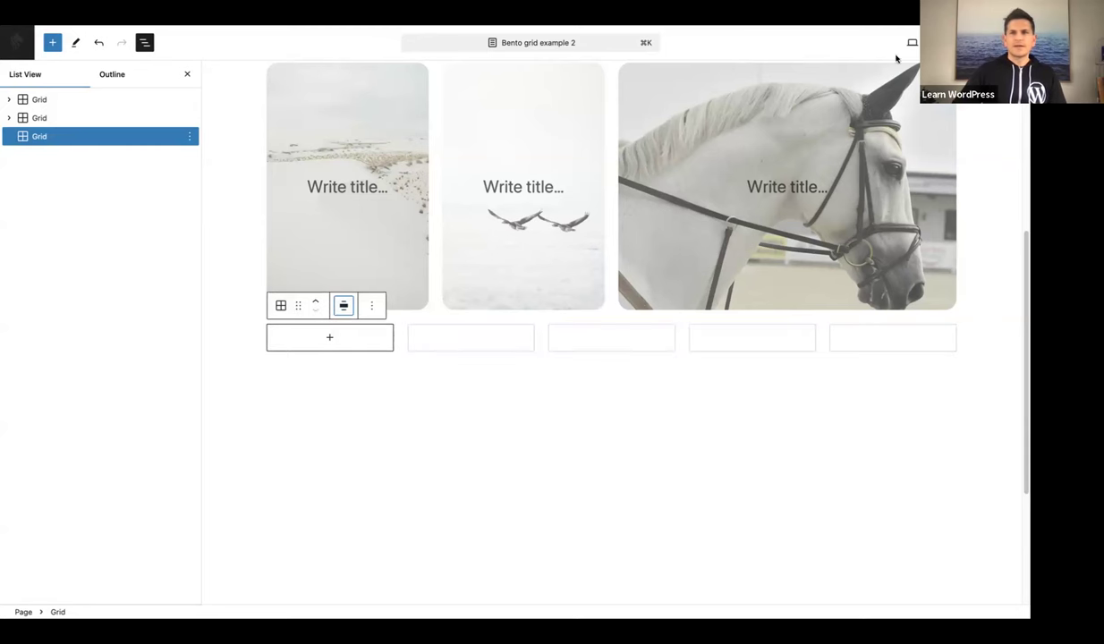
{"action": "left_click", "coordinate": [937, 42]}
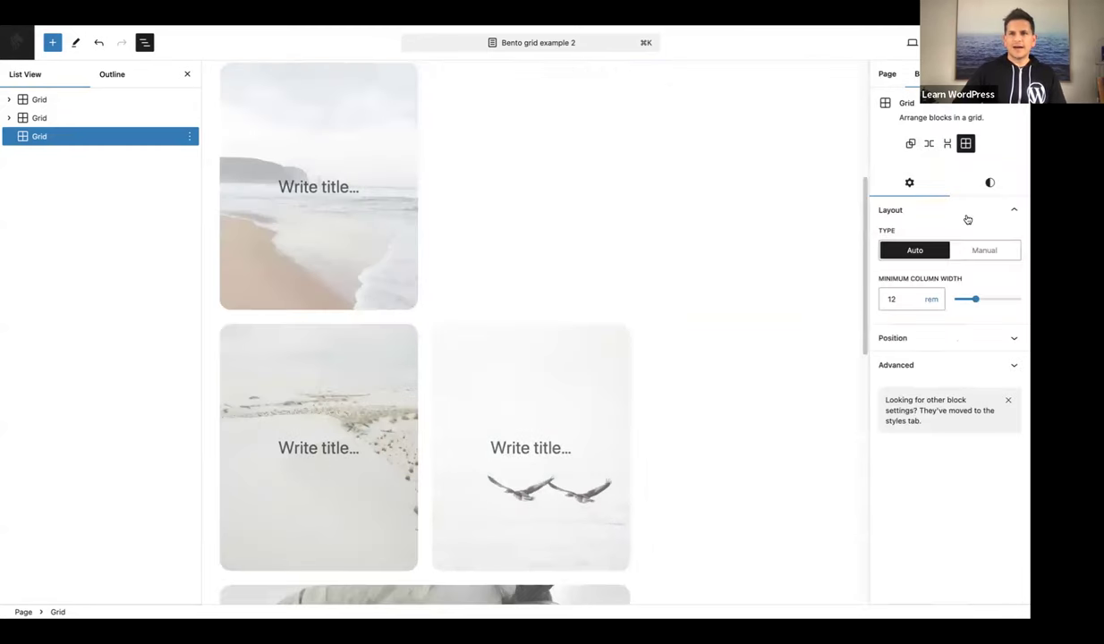
{"action": "scroll", "coordinate": [749, 313], "scroll_direction": "down", "scroll_amount": 10}
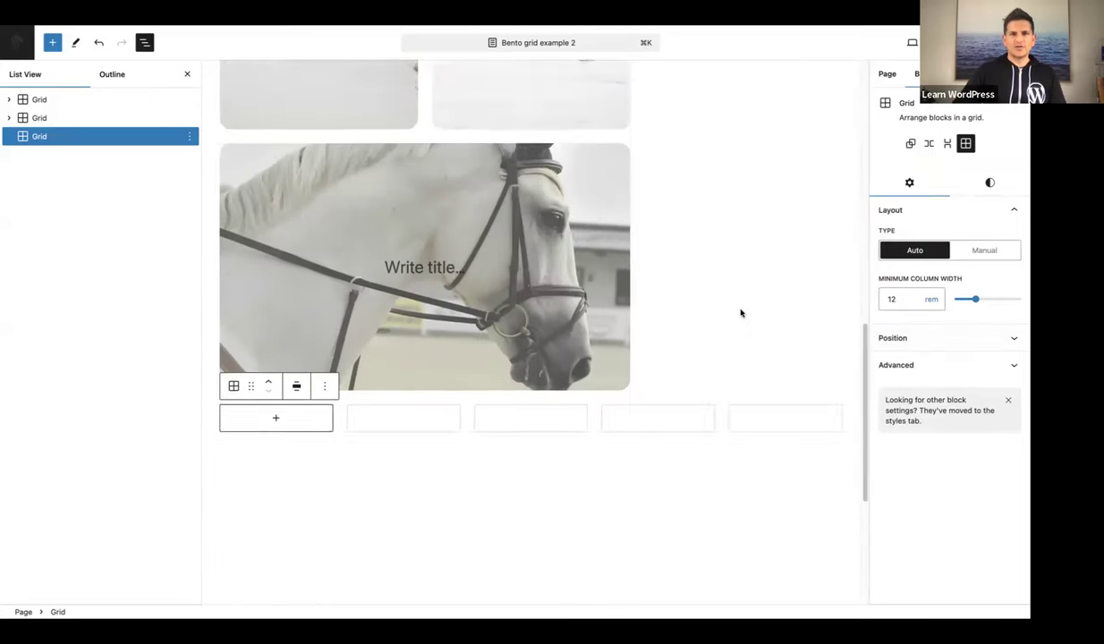
{"action": "scroll", "coordinate": [741, 311], "scroll_direction": "down", "scroll_amount": 1}
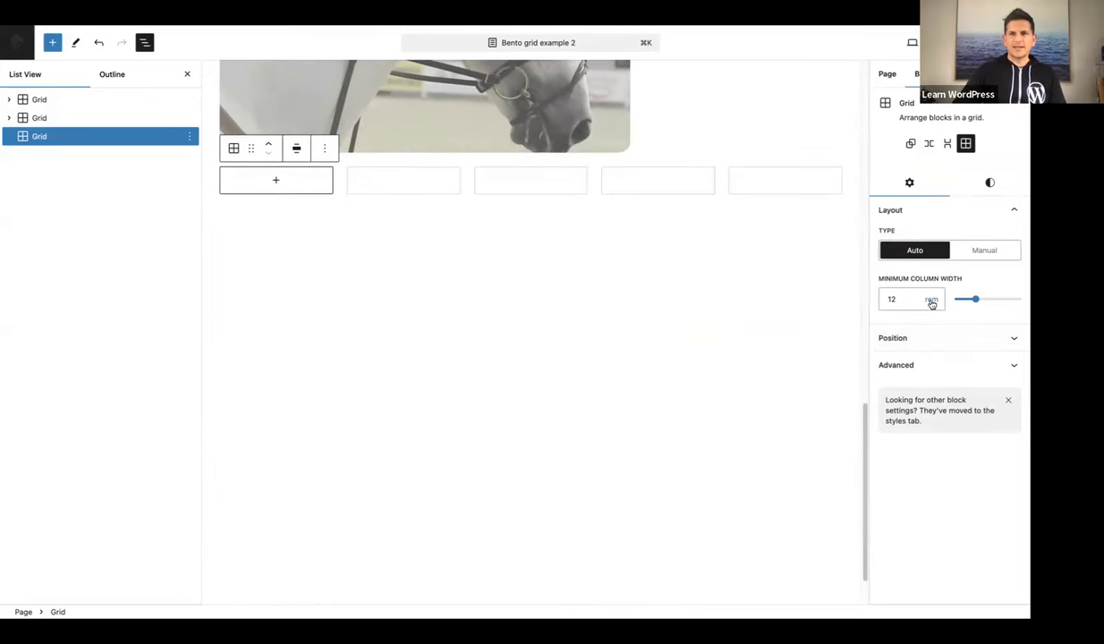
{"action": "left_click_drag", "start_coordinate": [976, 300], "coordinate": [982, 303]}
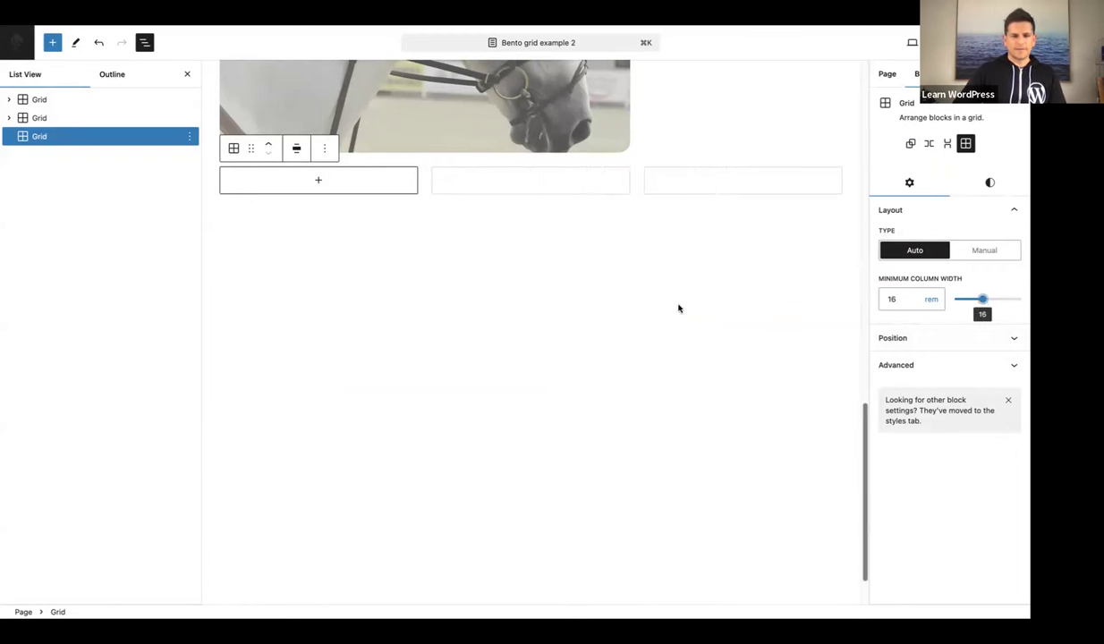
Insert a Cover block in the new grid's first cell, using the media library photo of two white horses
{"action": "left_click", "coordinate": [311, 184]}
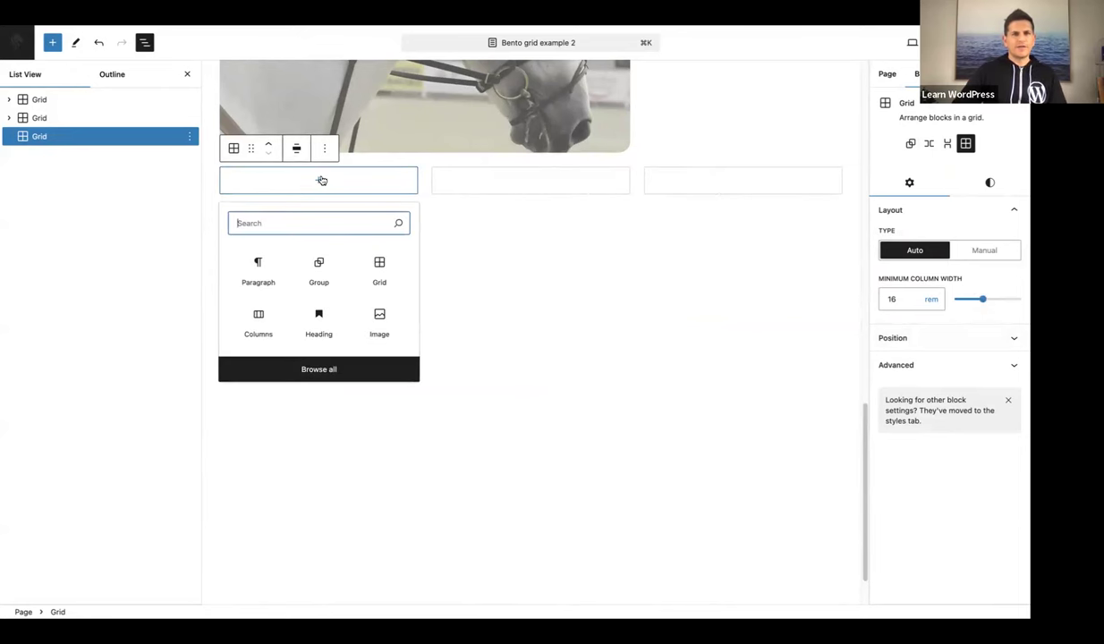
{"action": "type", "text": "cover"}
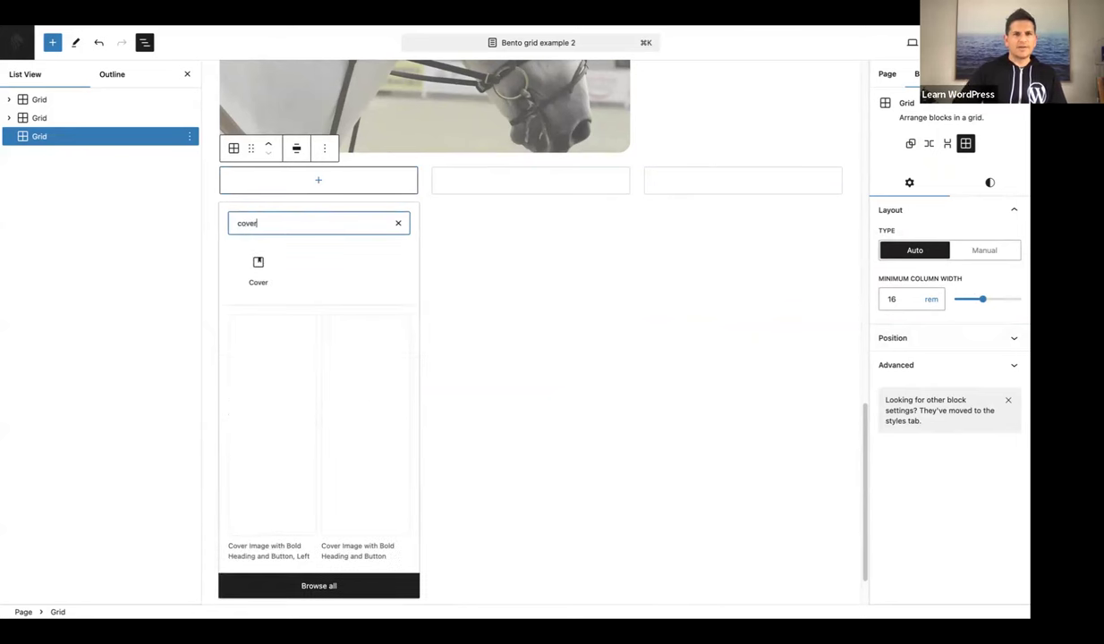
{"action": "left_click", "coordinate": [265, 272]}
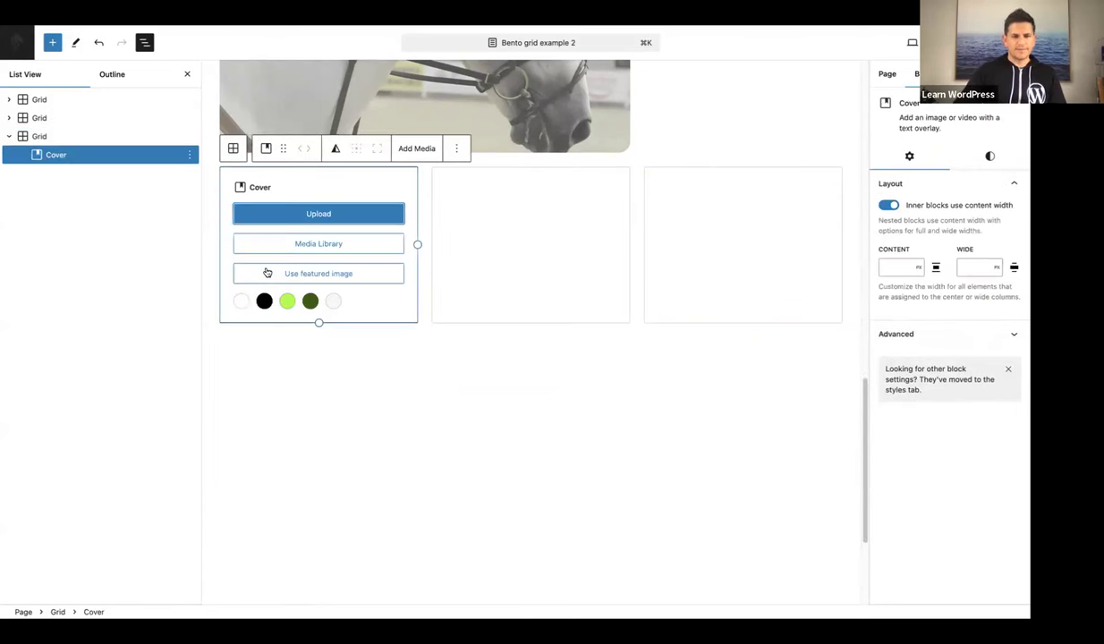
{"action": "left_click", "coordinate": [315, 245]}
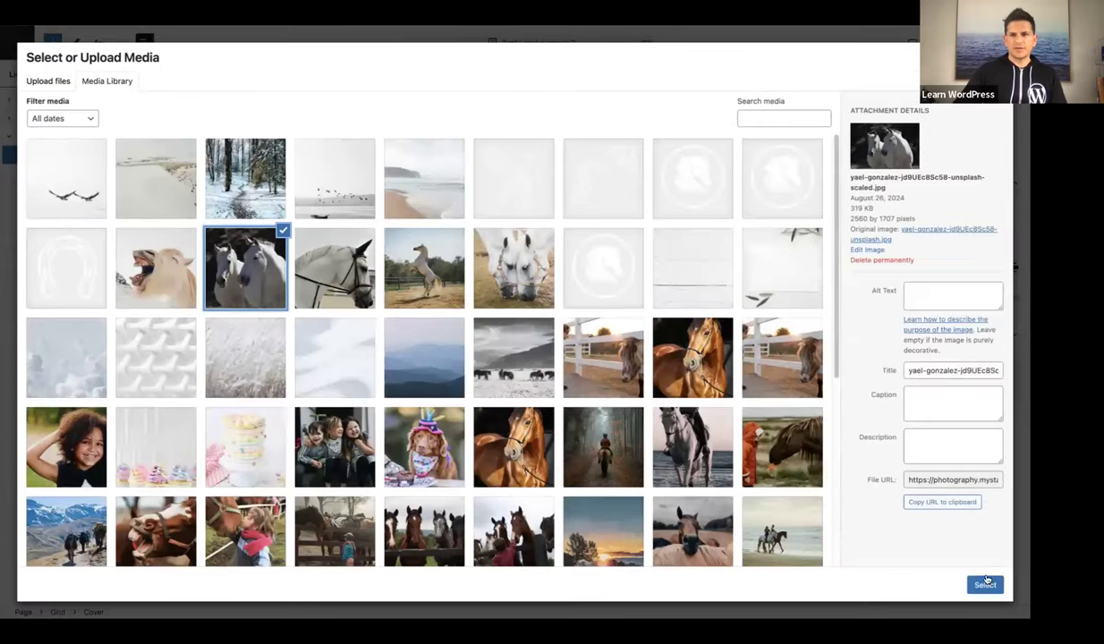
{"action": "left_click", "coordinate": [986, 583]}
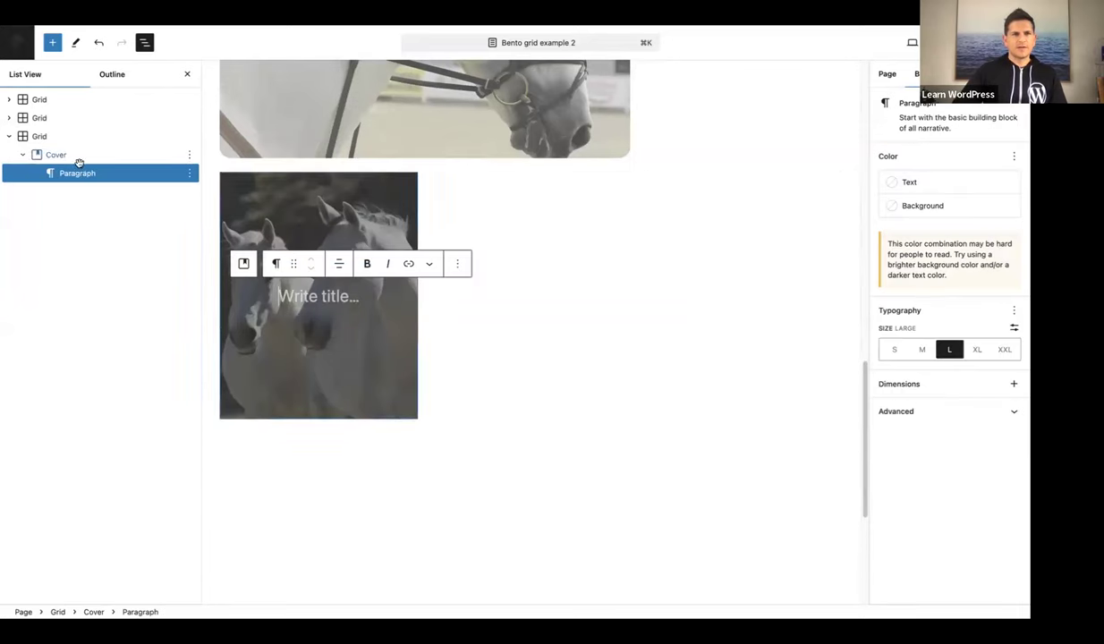
Give the horse cover the white Base overlay color and set the overlay opacity to 30
{"action": "left_click", "coordinate": [59, 154]}
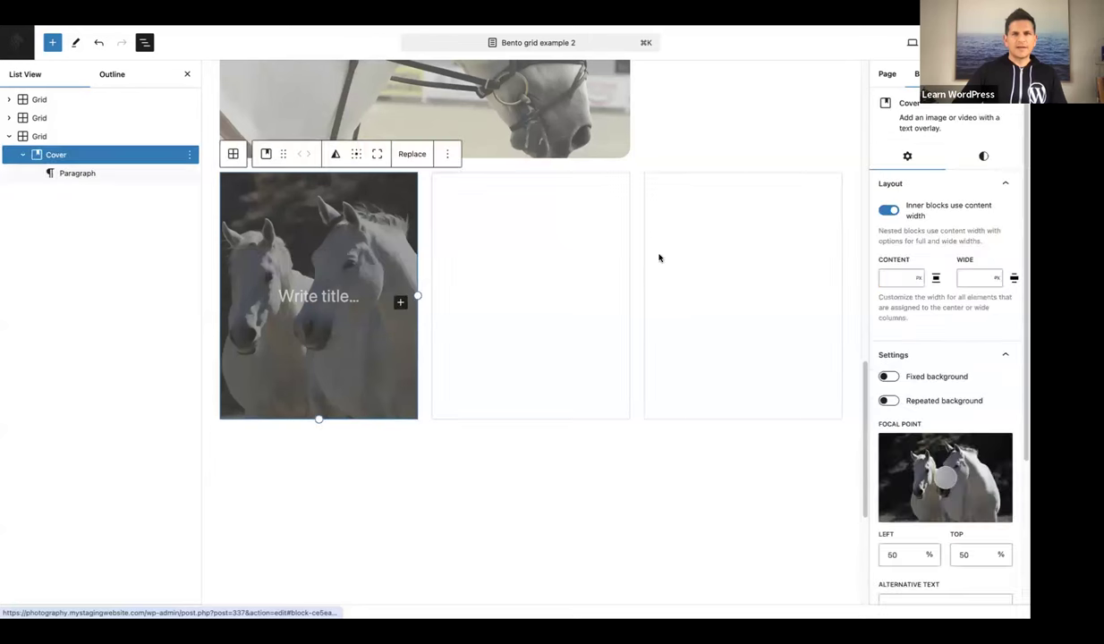
{"action": "left_click", "coordinate": [983, 158]}
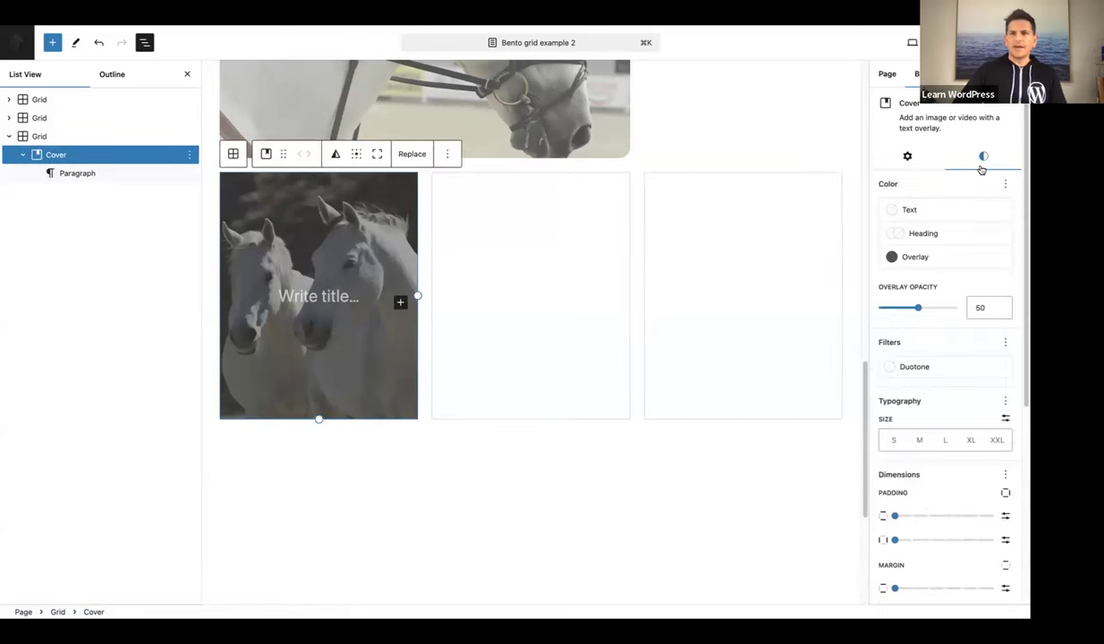
{"action": "left_click", "coordinate": [930, 260]}
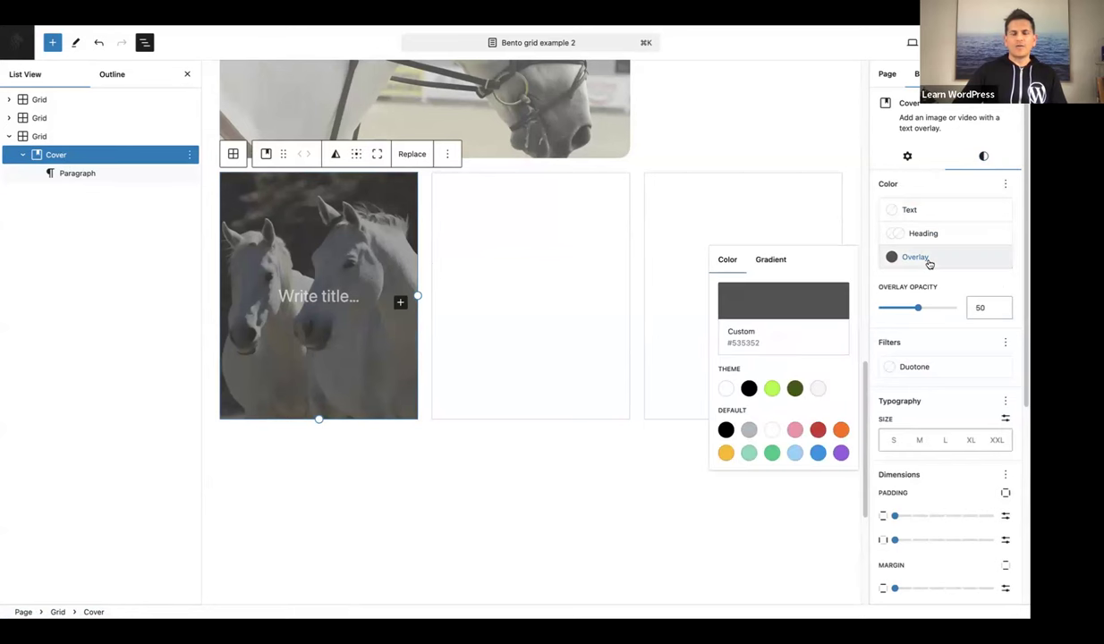
{"action": "left_click", "coordinate": [726, 391]}
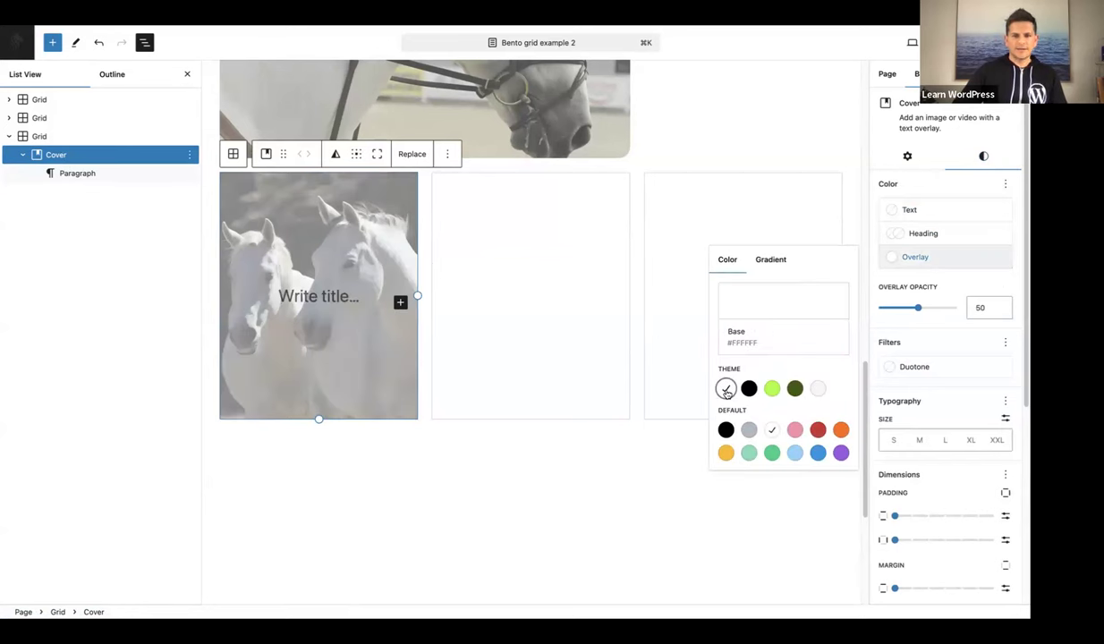
{"action": "left_click_drag", "start_coordinate": [987, 308], "coordinate": [971, 307]}
{"action": "type", "text": "30"}
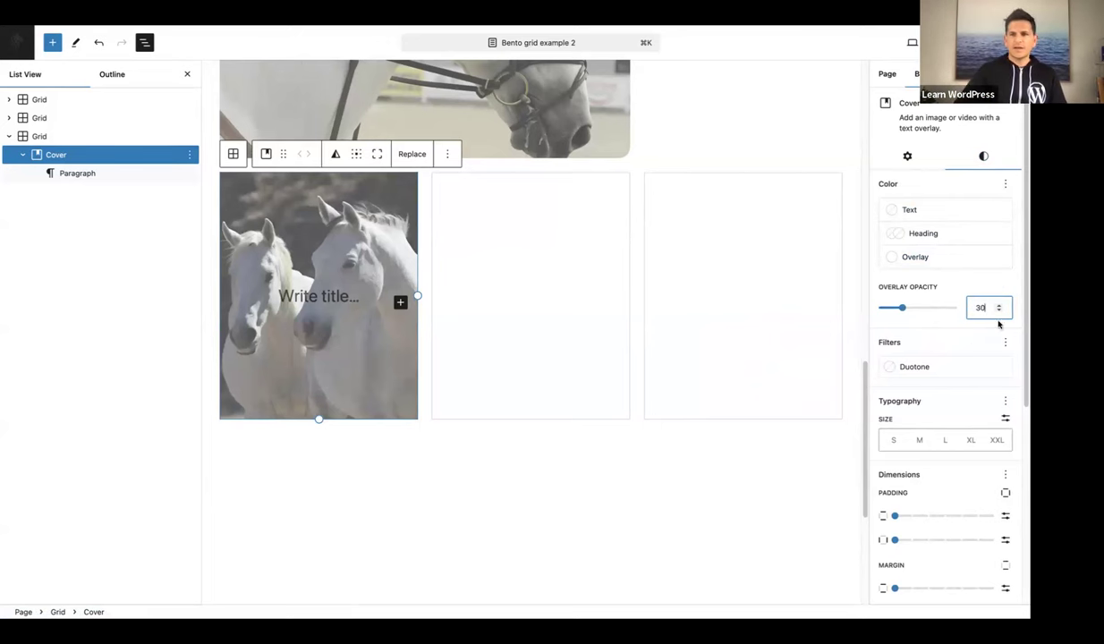
Round the horse cover's corners with a 20 px border radius
{"action": "scroll", "coordinate": [993, 322], "scroll_direction": "down", "scroll_amount": 5}
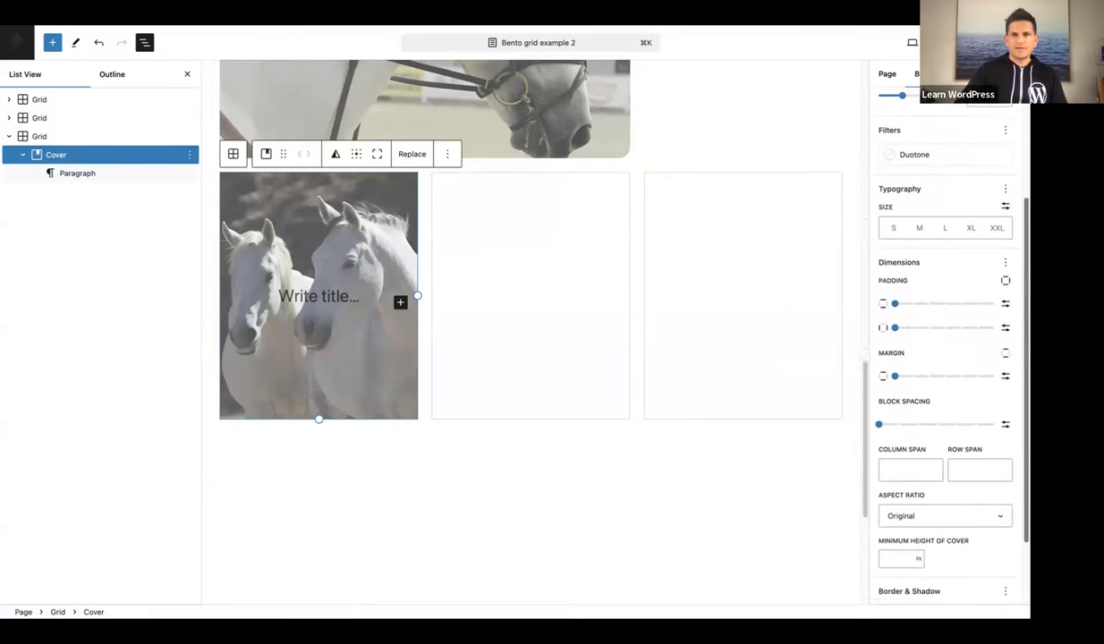
{"action": "left_click", "coordinate": [887, 581]}
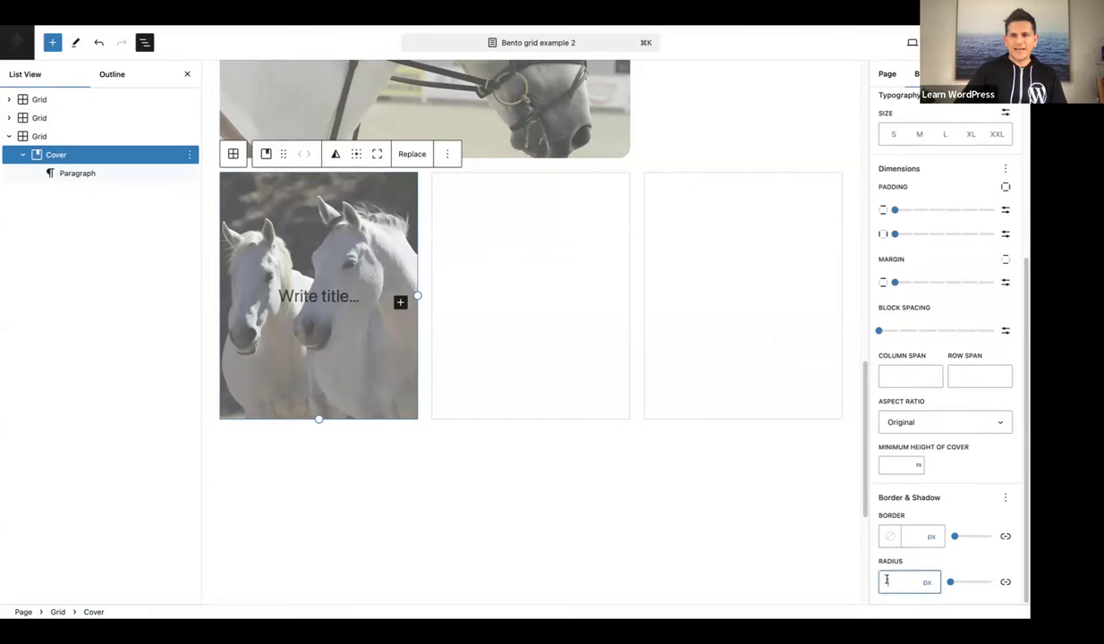
{"action": "type", "text": "20"}
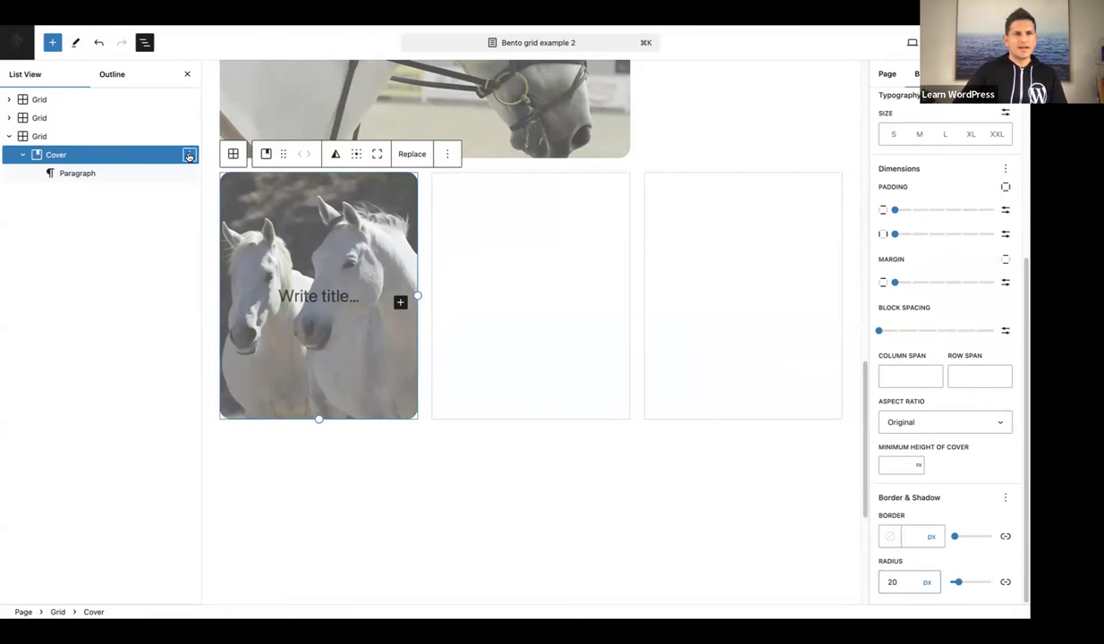
Duplicate the horse cover twice to fill the grid's three cells
{"action": "left_click", "coordinate": [189, 154]}
{"action": "left_click", "coordinate": [207, 205]}
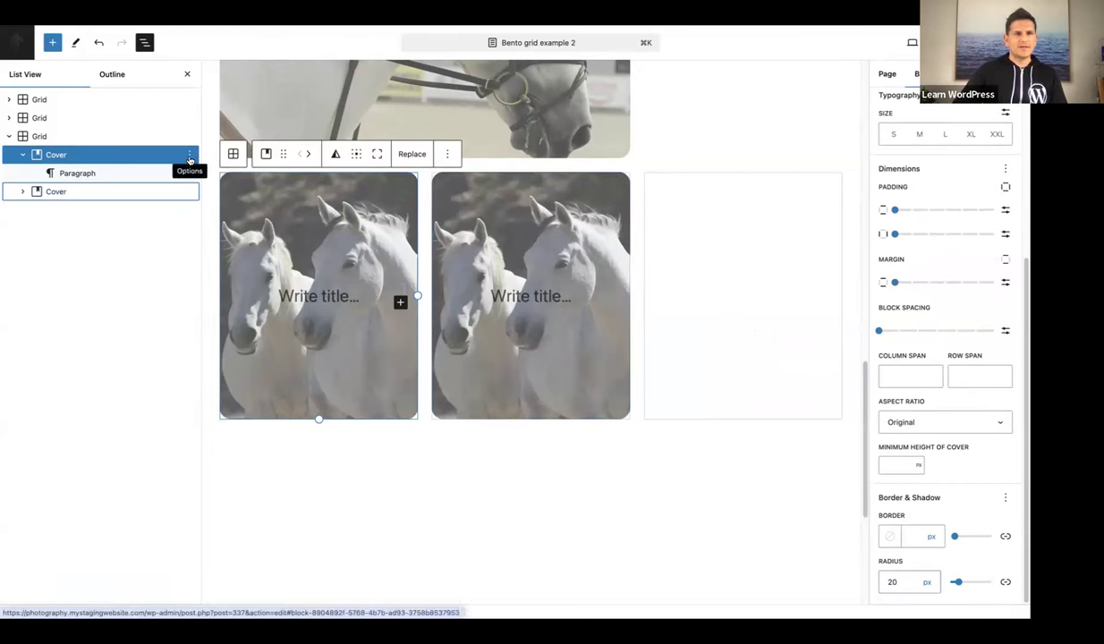
{"action": "left_click", "coordinate": [189, 158]}
{"action": "left_click", "coordinate": [208, 206]}
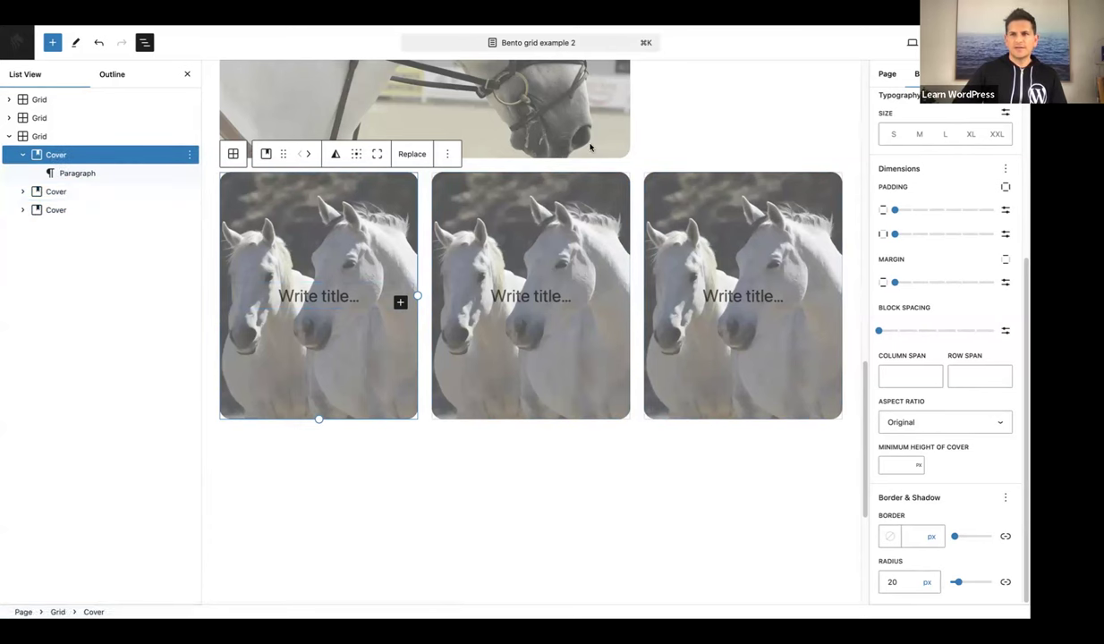
Set the first horse cover's column span to 2
{"action": "scroll", "coordinate": [899, 164], "scroll_direction": "up", "scroll_amount": 5}
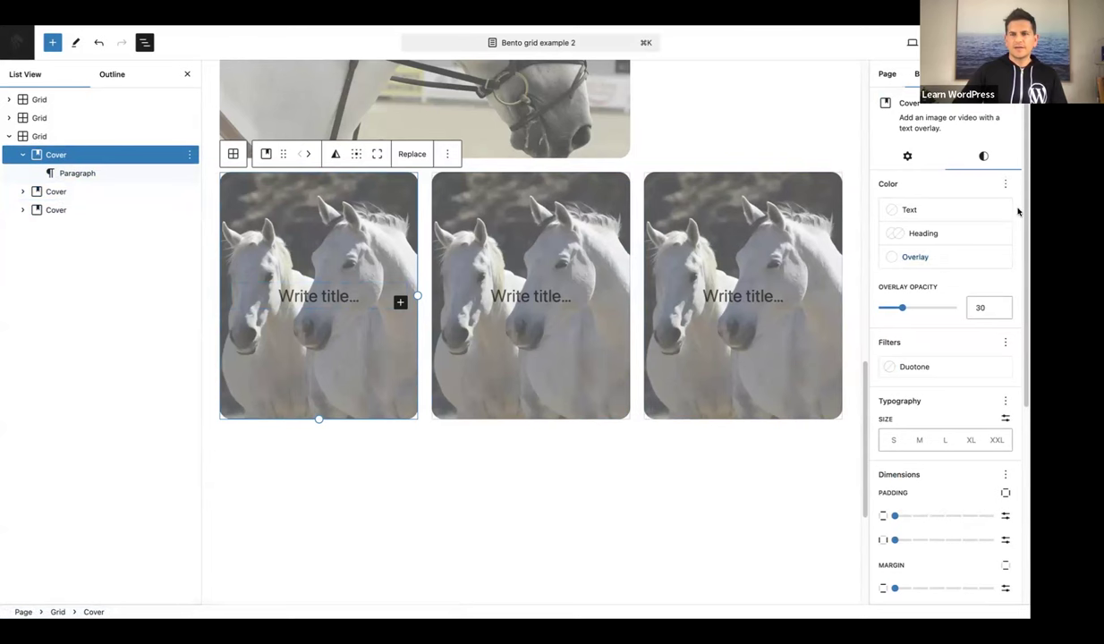
{"action": "scroll", "coordinate": [1017, 212], "scroll_direction": "down", "scroll_amount": 5}
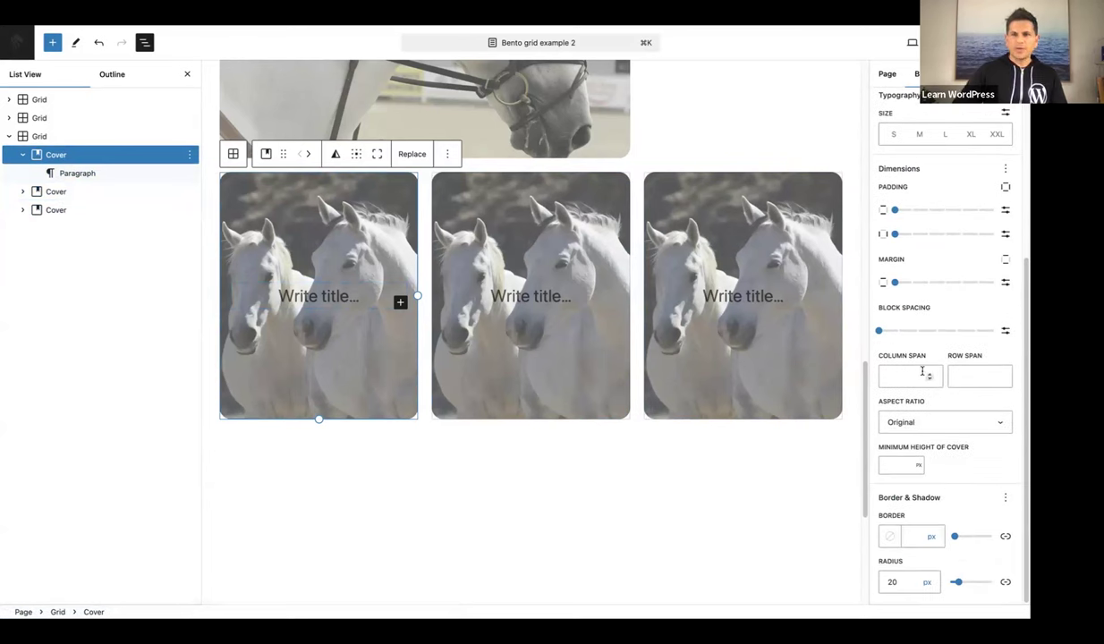
{"action": "left_click", "coordinate": [930, 375]}
{"action": "left_click", "coordinate": [930, 375]}
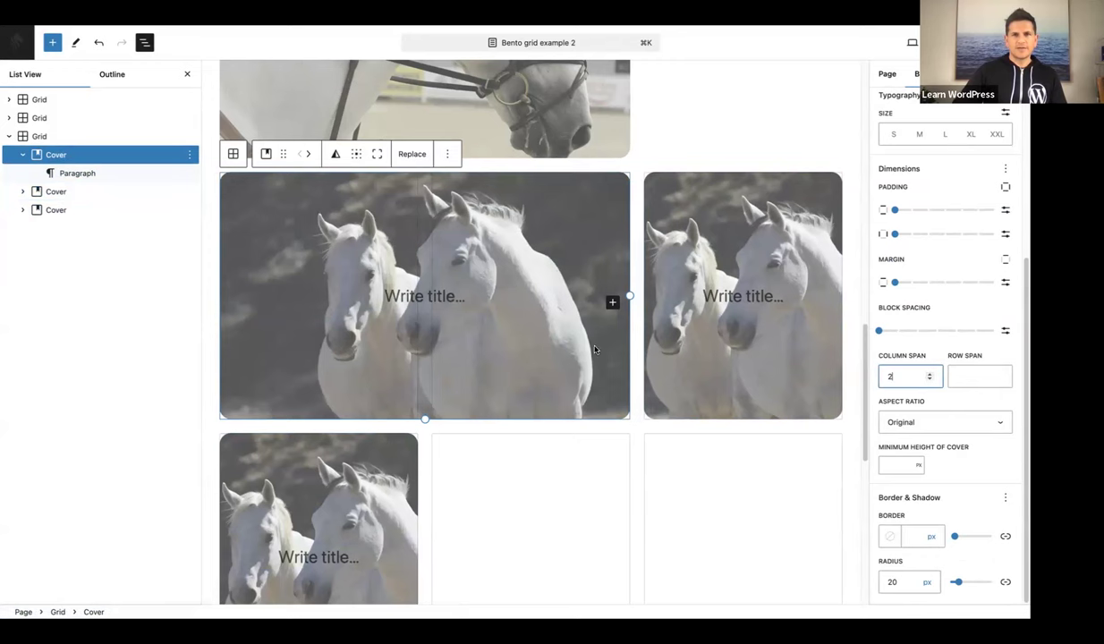
Replace the second cover's image with the media library photo of a boat and flying birds
{"action": "left_click", "coordinate": [683, 211]}
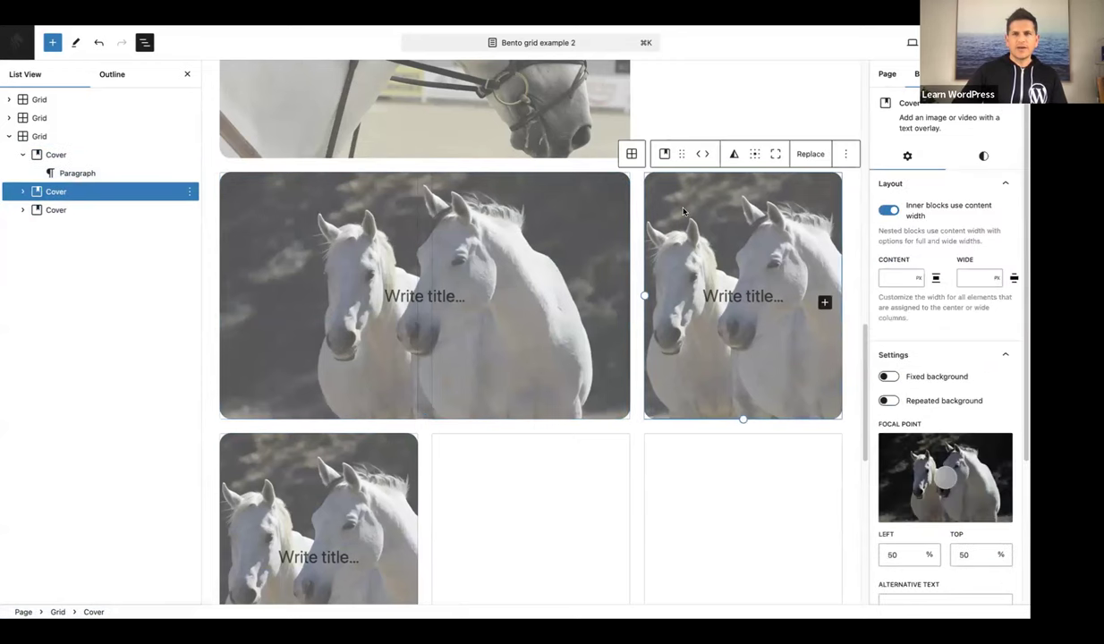
{"action": "left_click", "coordinate": [808, 154]}
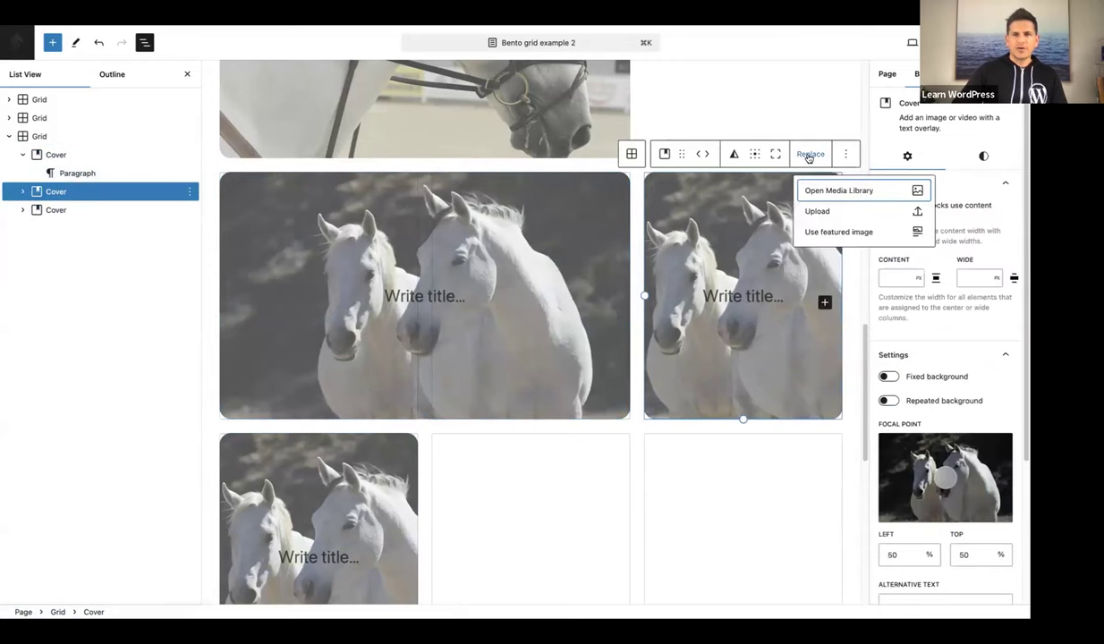
{"action": "left_click", "coordinate": [821, 195]}
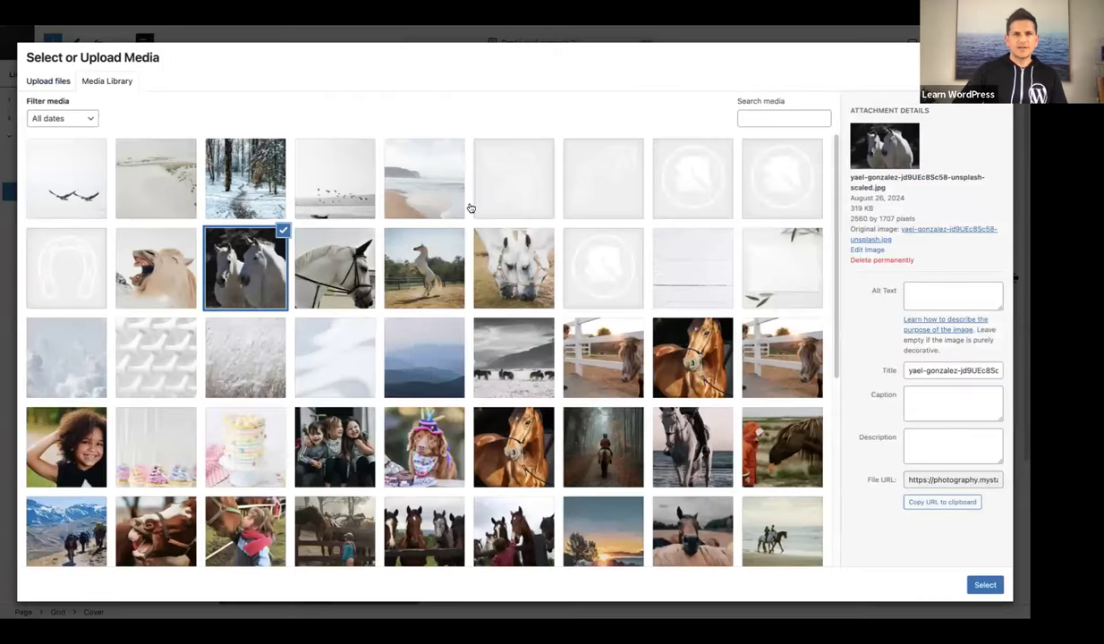
{"action": "left_click", "coordinate": [337, 186]}
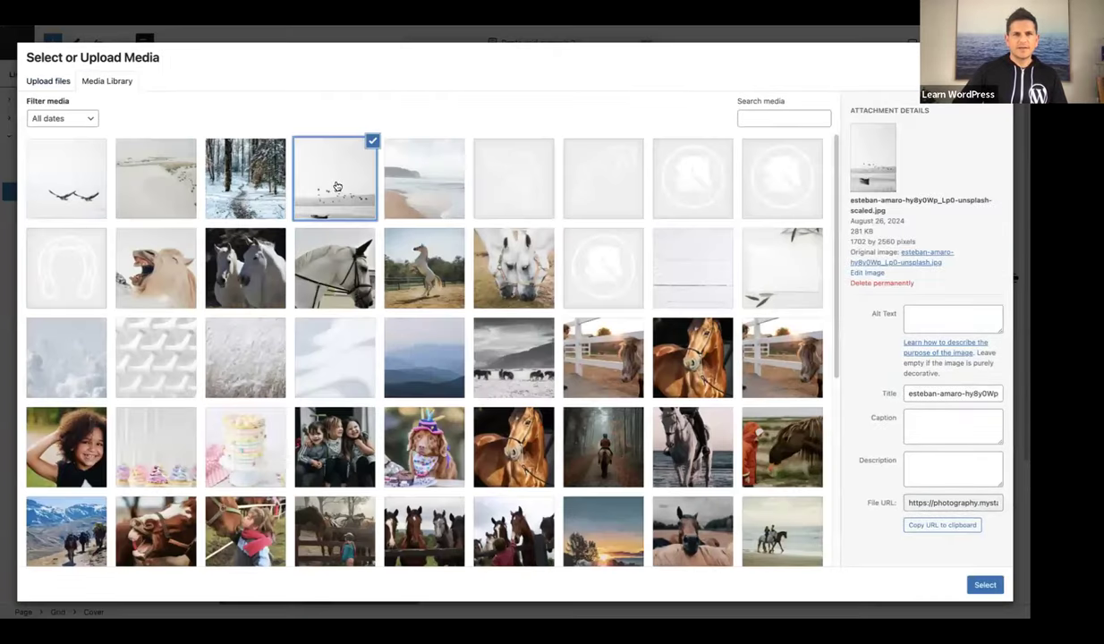
{"action": "left_click", "coordinate": [986, 588]}
Replace the third cover's image with the media library photo of the sandy beach and sea
{"action": "scroll", "coordinate": [533, 392], "scroll_direction": "down", "scroll_amount": 1}
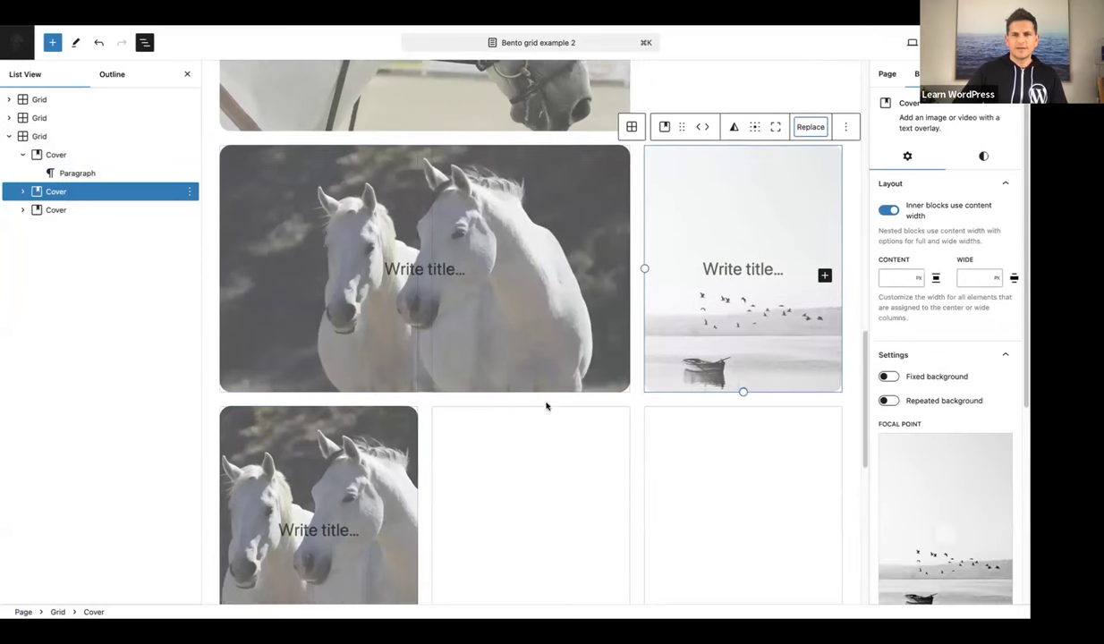
{"action": "scroll", "coordinate": [547, 406], "scroll_direction": "down", "scroll_amount": 1}
{"action": "left_click", "coordinate": [261, 404]}
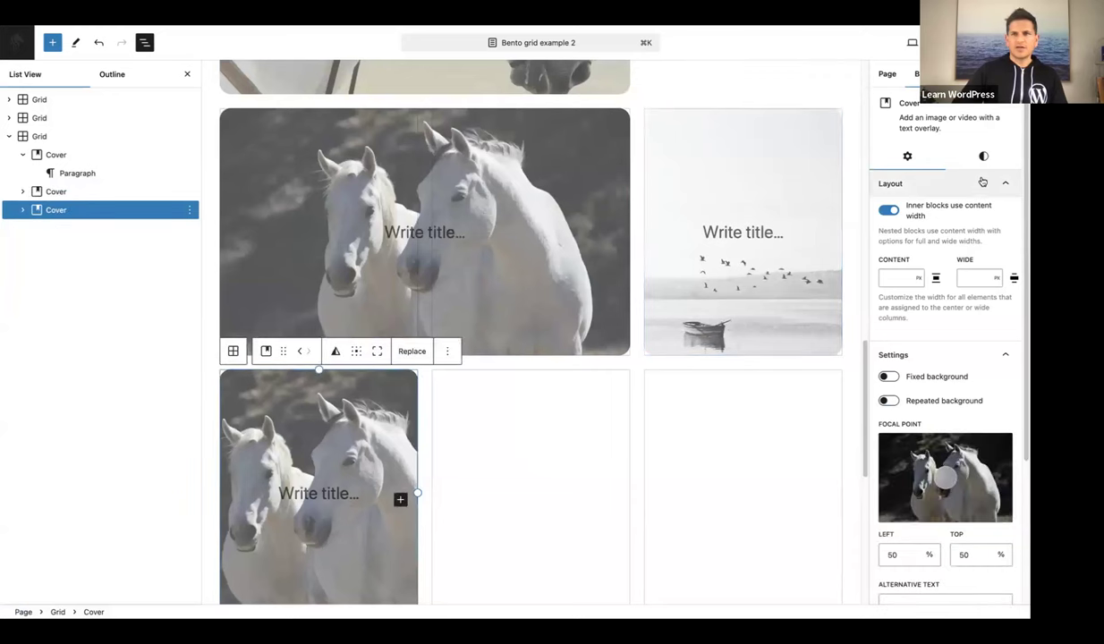
{"action": "left_click", "coordinate": [417, 350]}
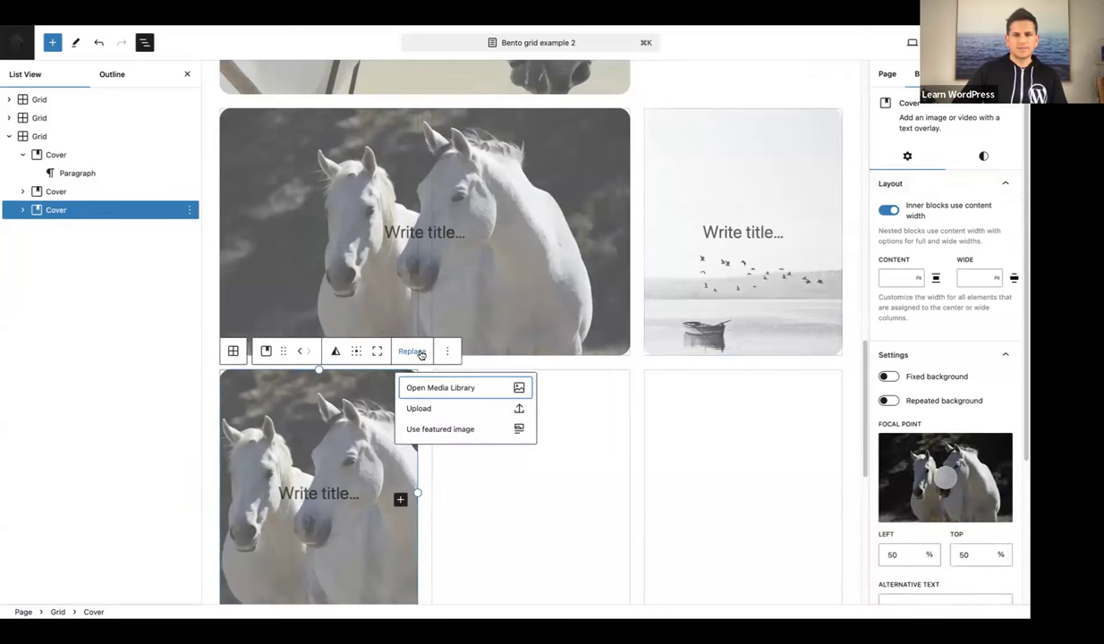
{"action": "left_click", "coordinate": [419, 386]}
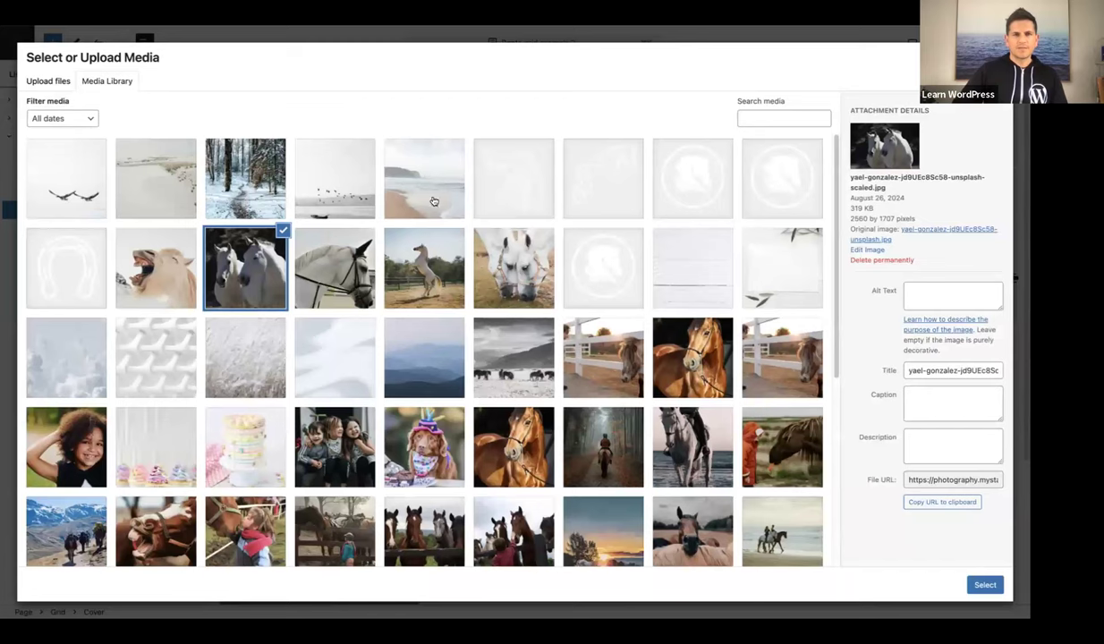
{"action": "left_click", "coordinate": [433, 201]}
{"action": "left_click", "coordinate": [985, 584]}
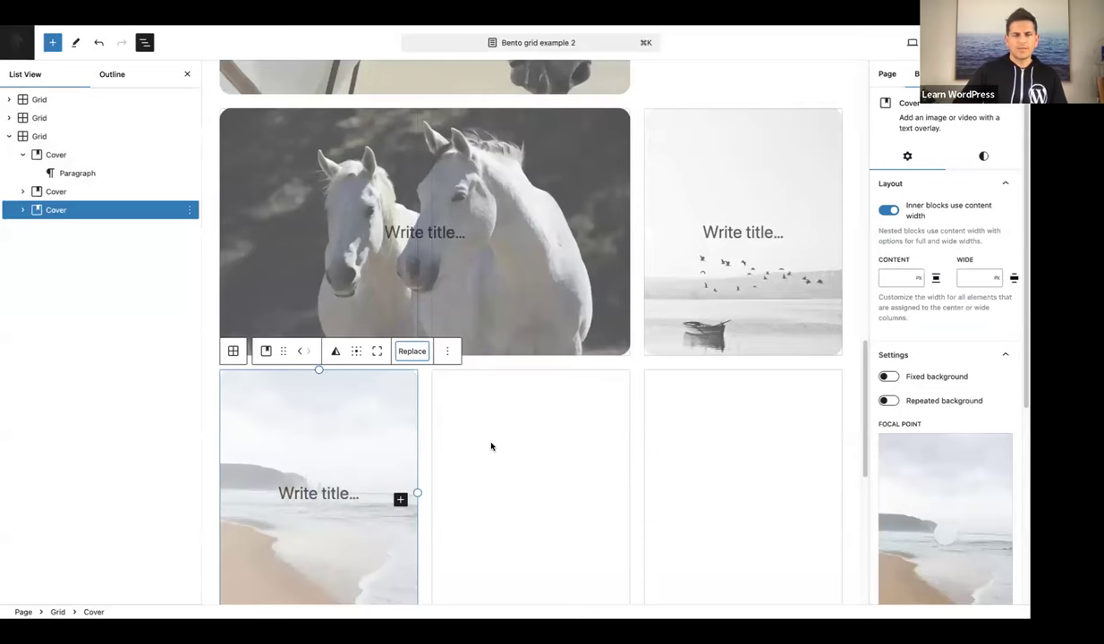
Hide the block settings and the block list, and check the new grid's layout at full width
{"action": "scroll", "coordinate": [528, 428], "scroll_direction": "down", "scroll_amount": 2}
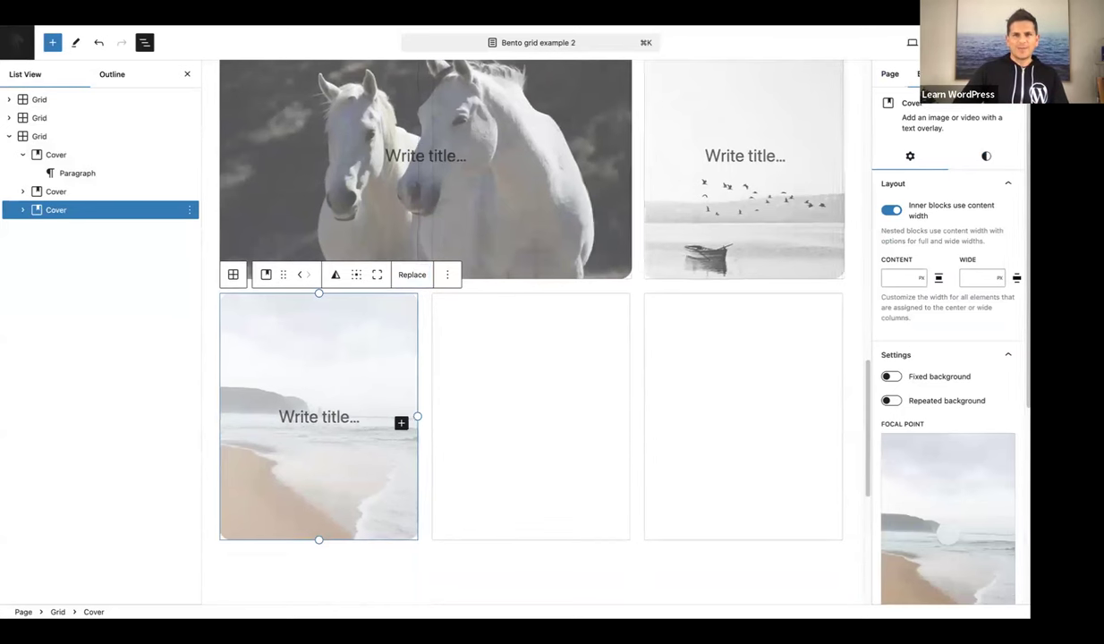
{"action": "key", "text": "super+shift+comma"}
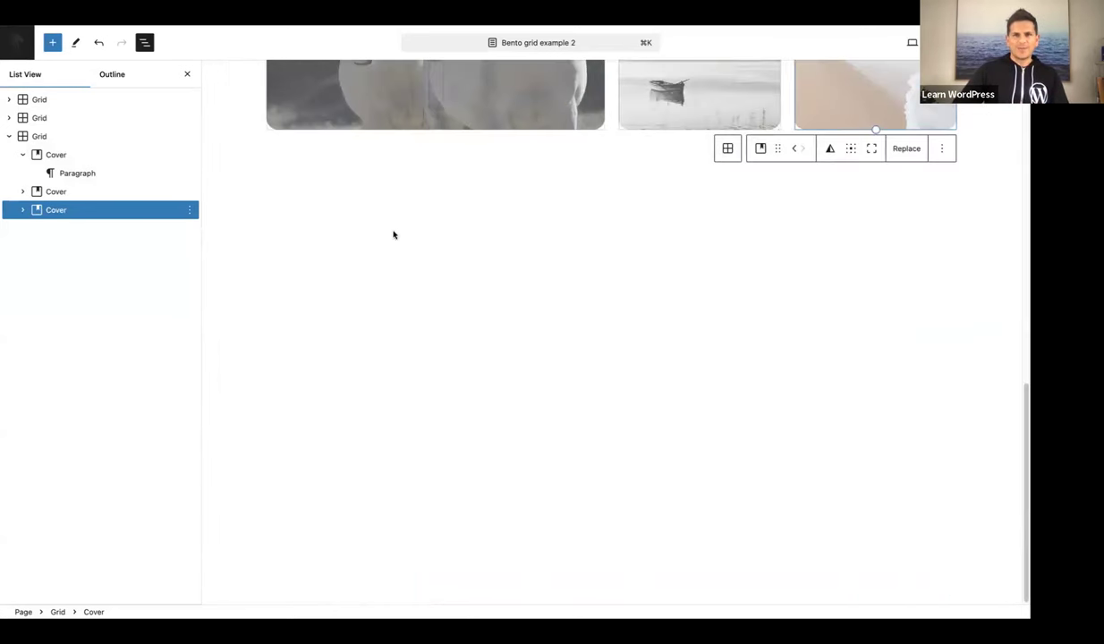
{"action": "left_click", "coordinate": [187, 77]}
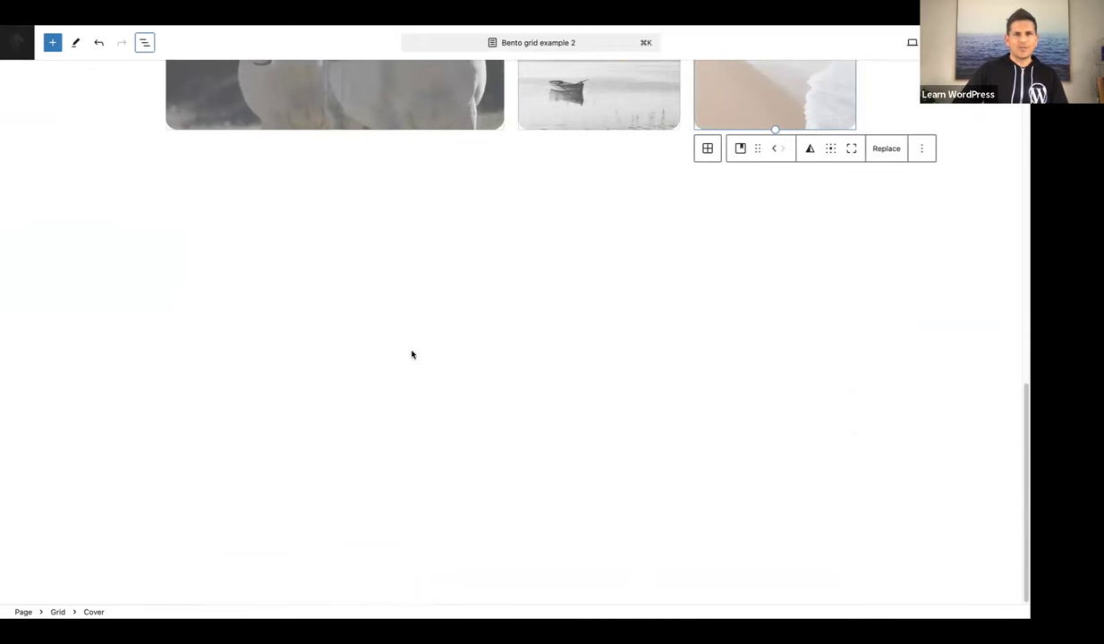
{"action": "scroll", "coordinate": [412, 353], "scroll_direction": "up", "scroll_amount": 3}
{"action": "left_click", "coordinate": [919, 297]}
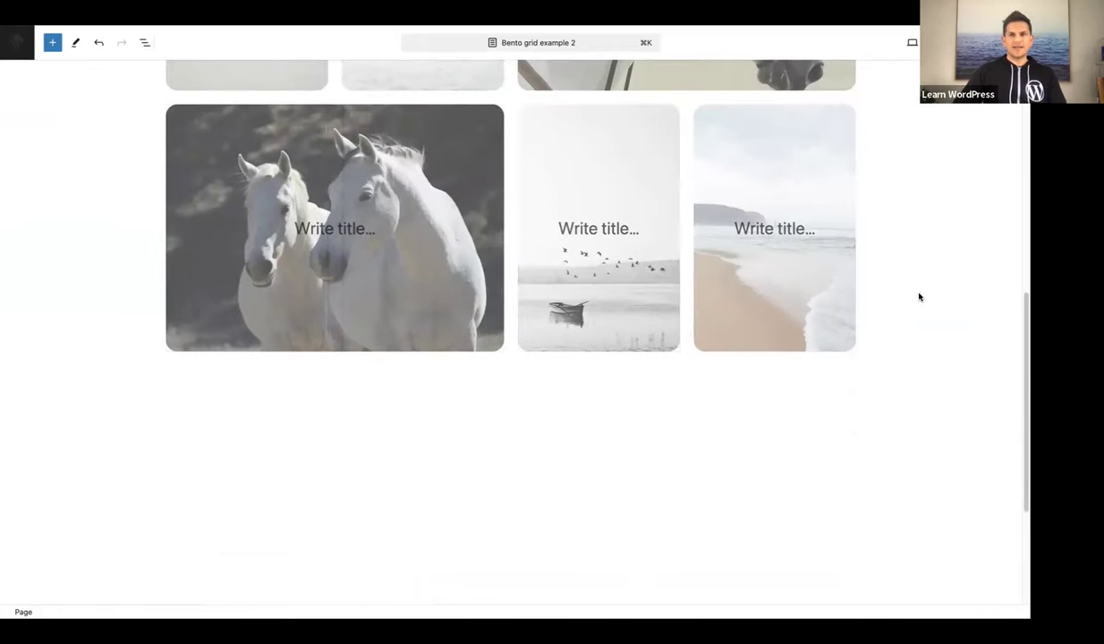
Duplicate the third Grid block with its horse, boat and beach covers
{"action": "left_click", "coordinate": [144, 42]}
{"action": "left_click", "coordinate": [35, 137]}
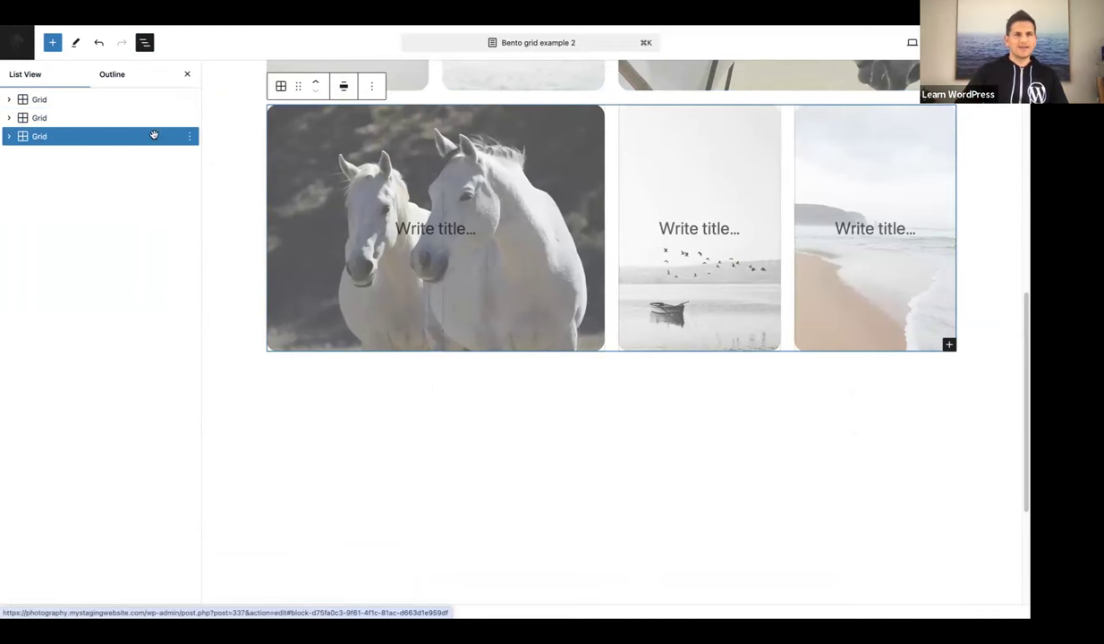
{"action": "left_click", "coordinate": [189, 143]}
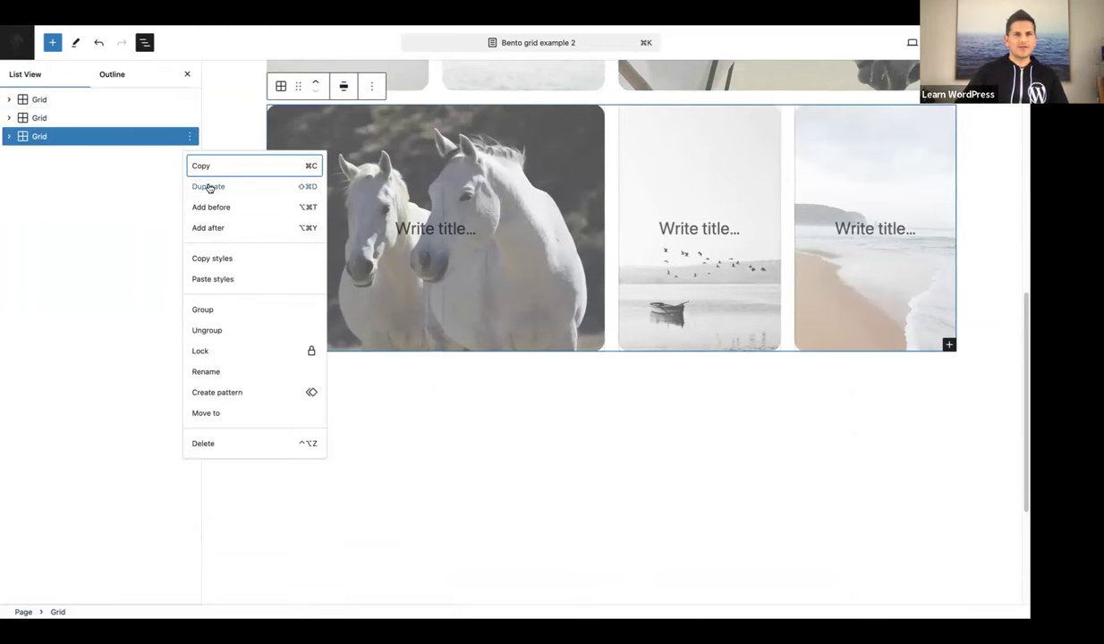
{"action": "left_click", "coordinate": [206, 185]}
Move the wide horse cover to the last position in the duplicated grid, after the boat and beach covers
{"action": "scroll", "coordinate": [300, 376], "scroll_direction": "down", "scroll_amount": 1}
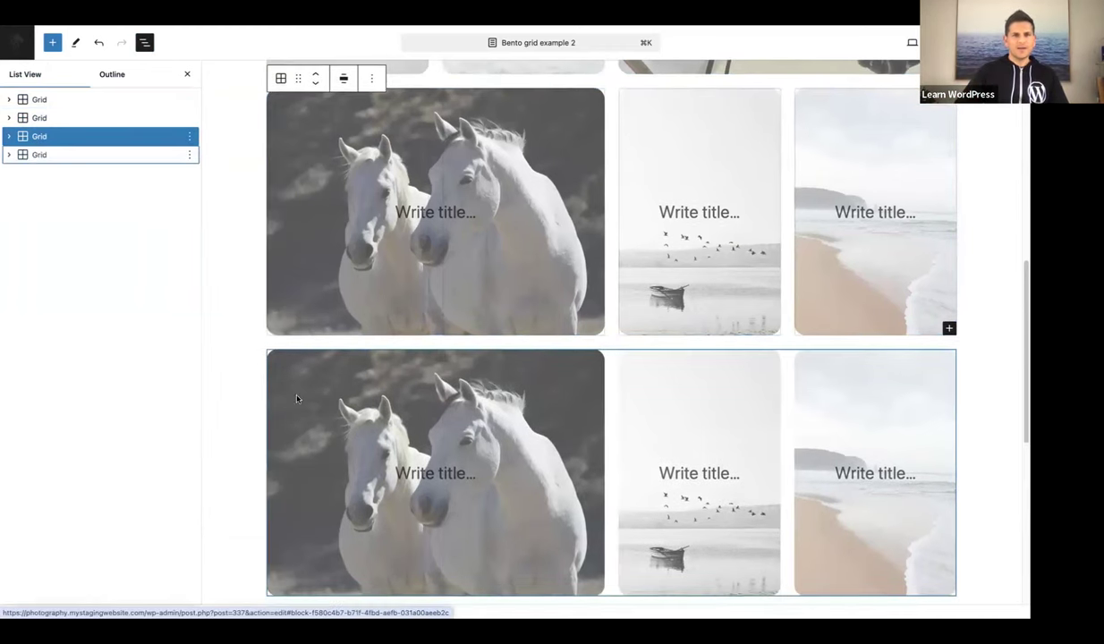
{"action": "left_click", "coordinate": [37, 154]}
{"action": "left_click", "coordinate": [9, 155]}
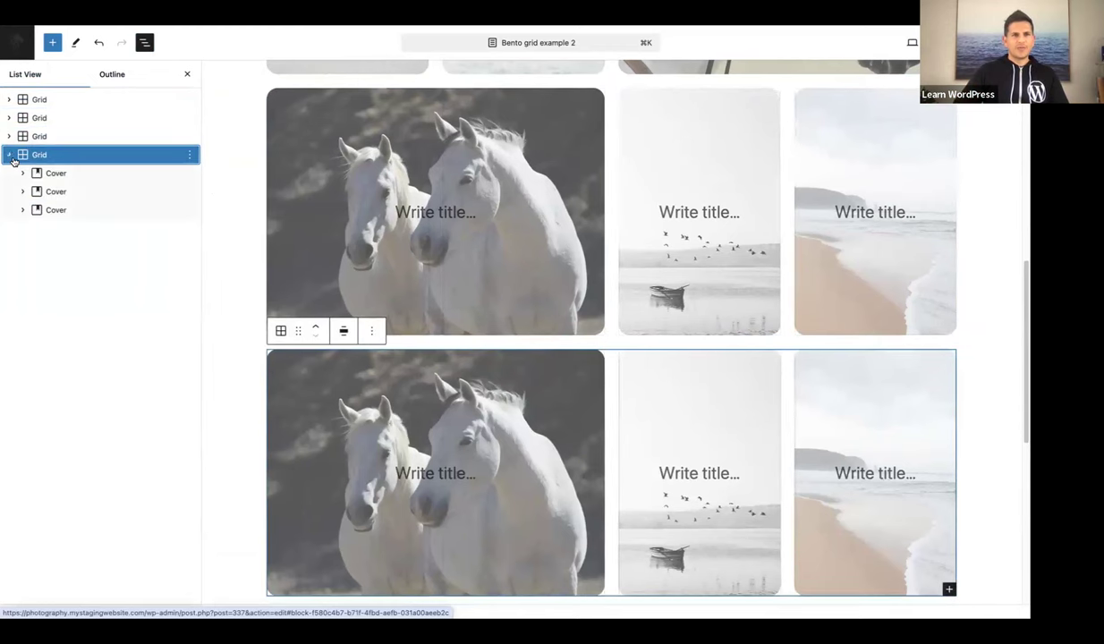
{"action": "left_click", "coordinate": [60, 175]}
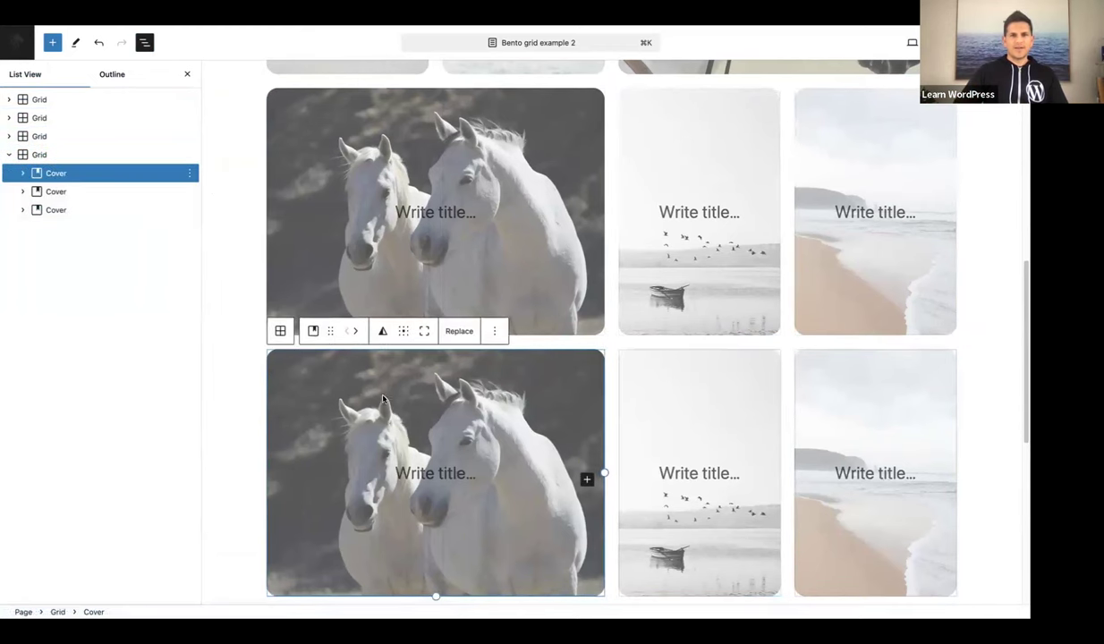
{"action": "scroll", "coordinate": [381, 398], "scroll_direction": "down", "scroll_amount": 4}
{"action": "scroll", "coordinate": [376, 394], "scroll_direction": "up", "scroll_amount": 2}
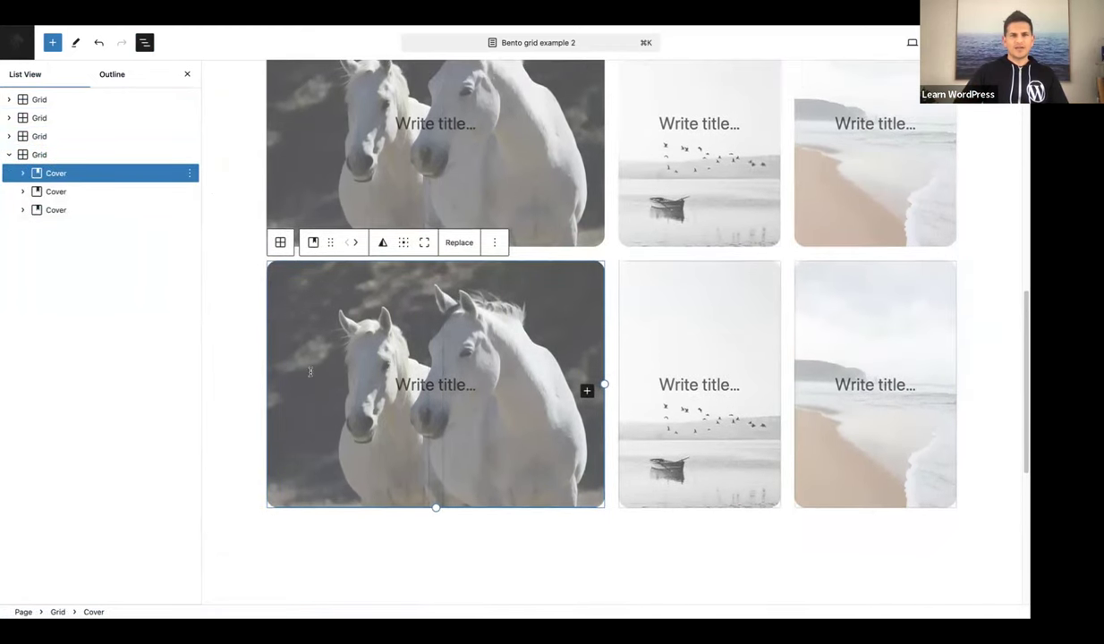
{"action": "left_click", "coordinate": [356, 243]}
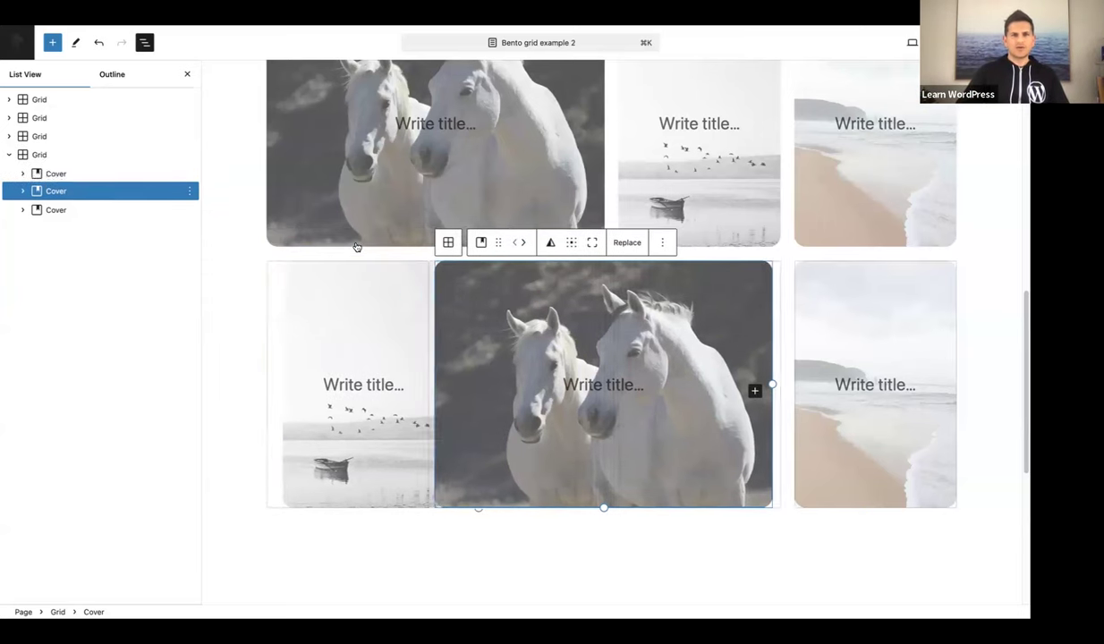
{"action": "left_click", "coordinate": [531, 242]}
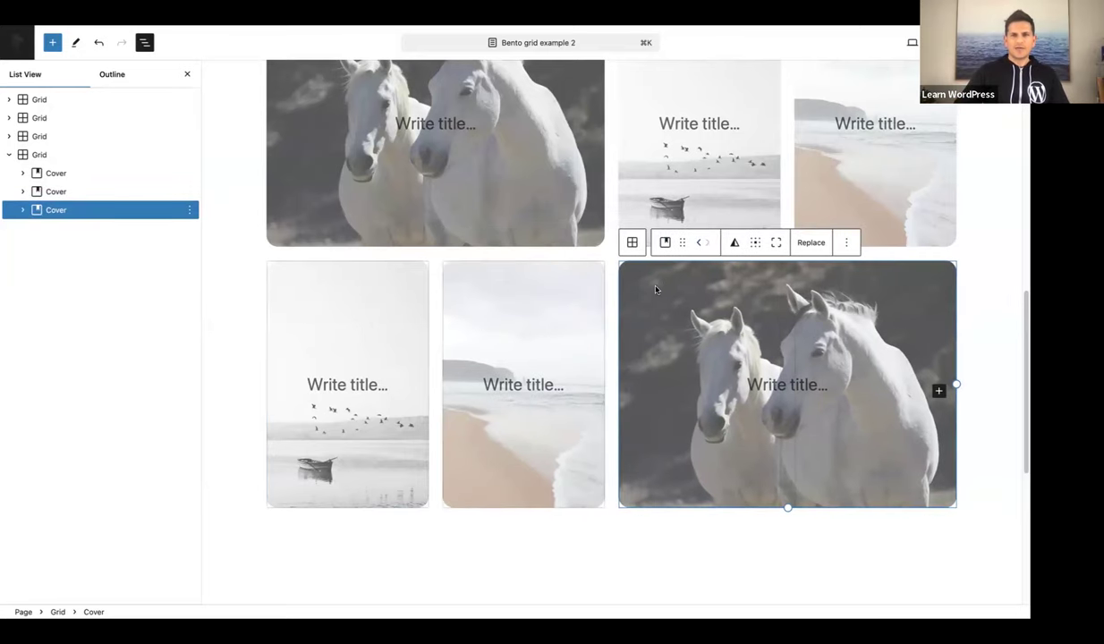
Replace the moved cover's image with the media library photo of the bridled white horse in profile
{"action": "left_click", "coordinate": [811, 243]}
{"action": "left_click", "coordinate": [830, 277]}
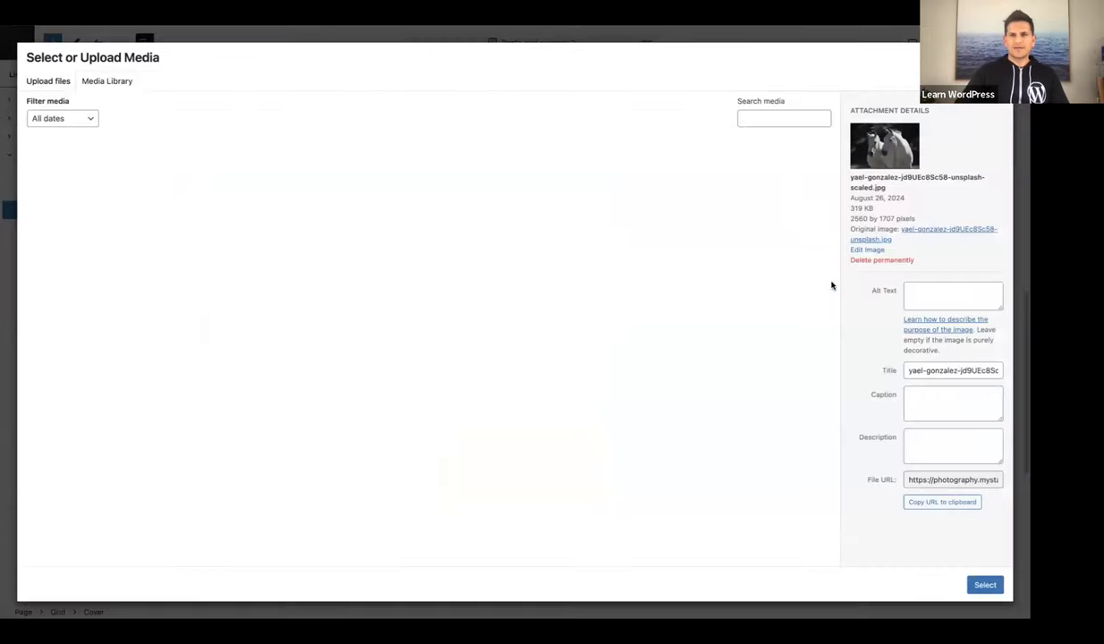
{"action": "left_click", "coordinate": [336, 272]}
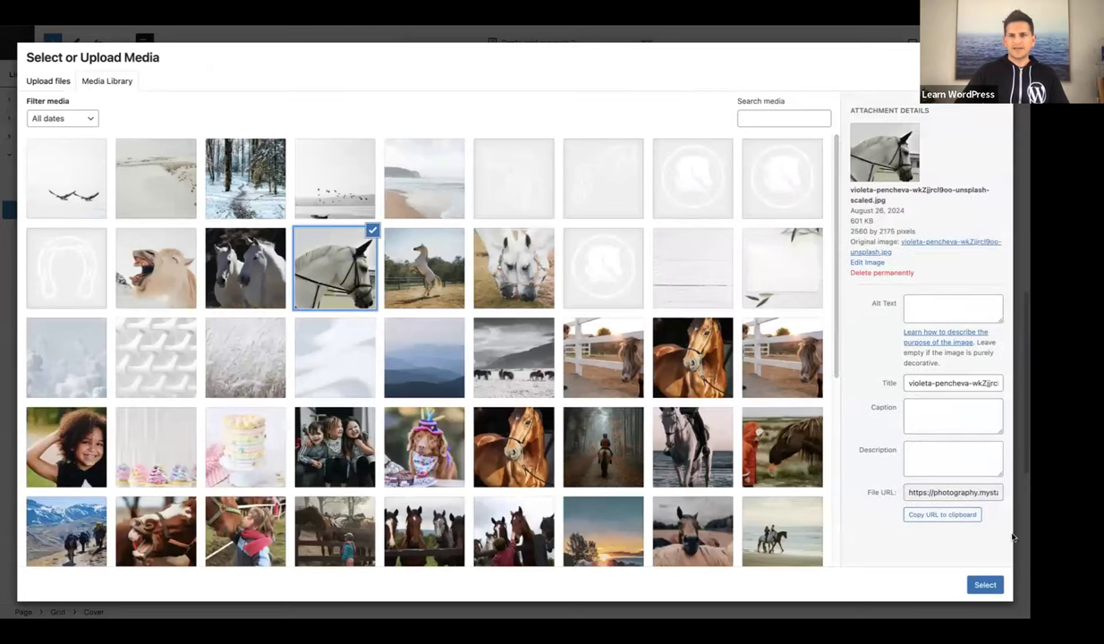
{"action": "left_click", "coordinate": [985, 586]}
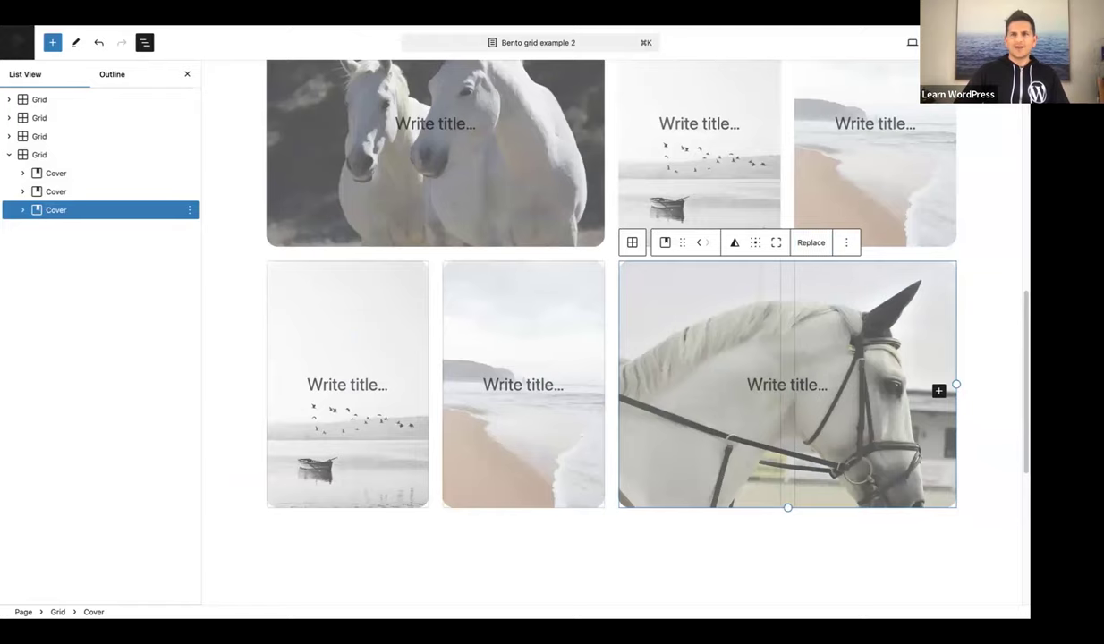
Show the block settings, set the bridled horse cover's focal point to 81% left and 74% top, and hide the block list
{"action": "key", "text": "ctrl+shift+comma"}
{"action": "scroll", "coordinate": [715, 428], "scroll_direction": "down", "scroll_amount": 15}
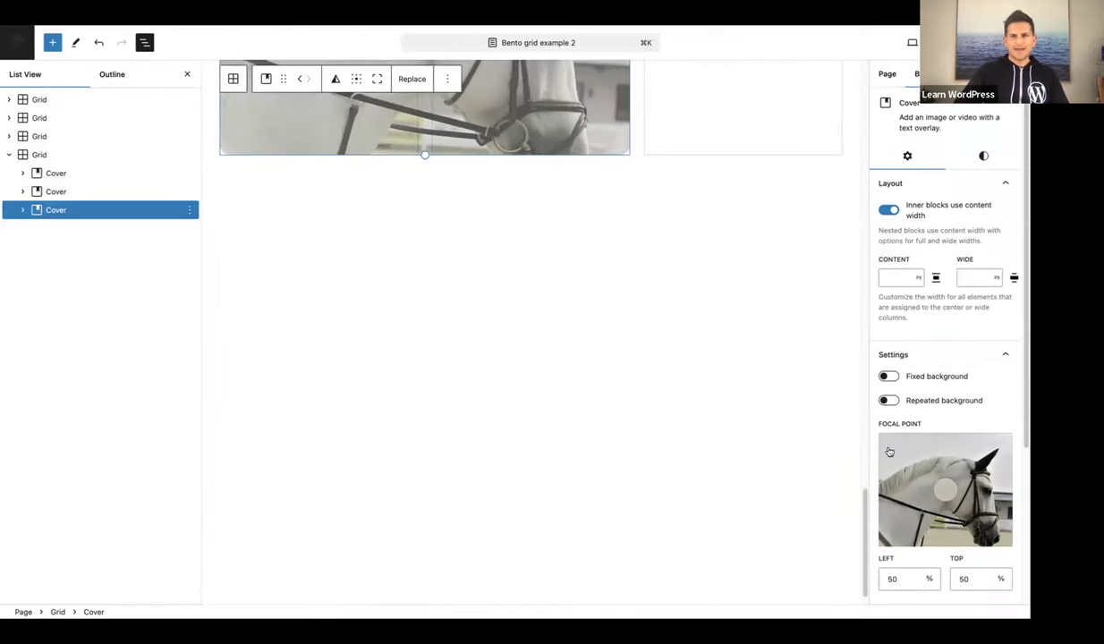
{"action": "scroll", "coordinate": [736, 426], "scroll_direction": "up", "scroll_amount": 5}
{"action": "left_click_drag", "start_coordinate": [950, 488], "coordinate": [987, 515]}
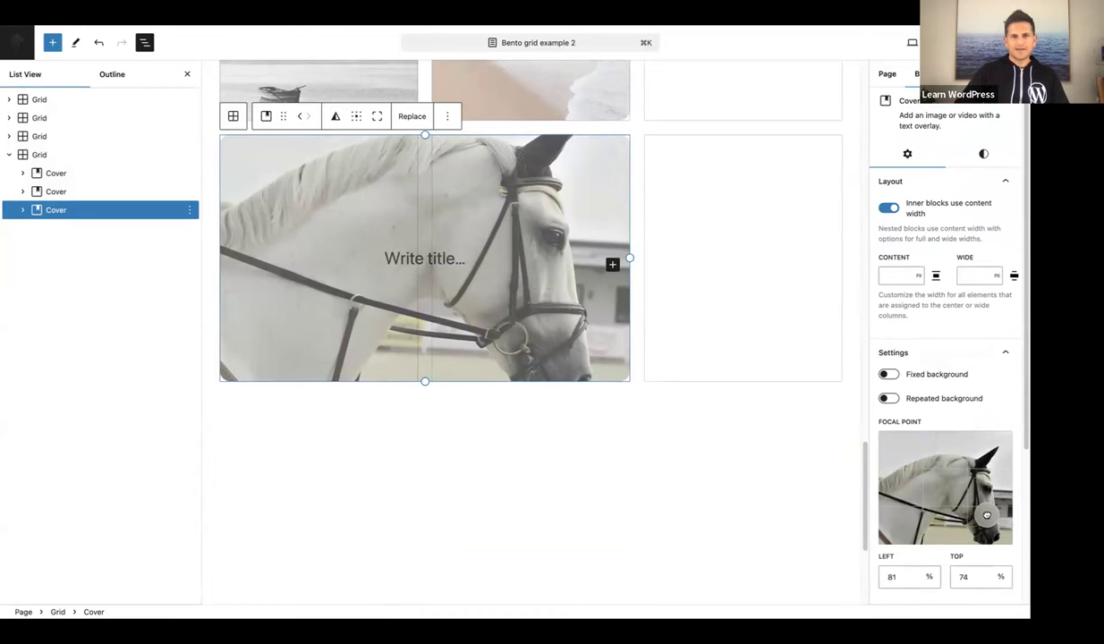
{"action": "left_click", "coordinate": [187, 75]}
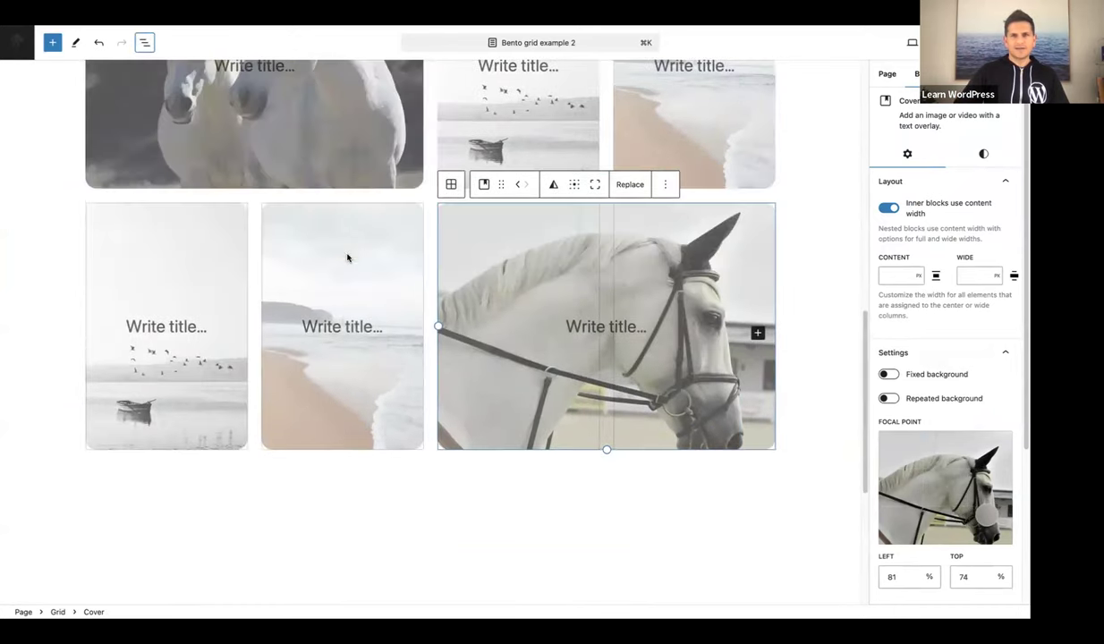
Set the bridled horse cover's focal point to 85% left and 94% top, and replace the boat cover's image with the pale sandy landscape photo
{"action": "left_click_drag", "start_coordinate": [985, 514], "coordinate": [992, 534]}
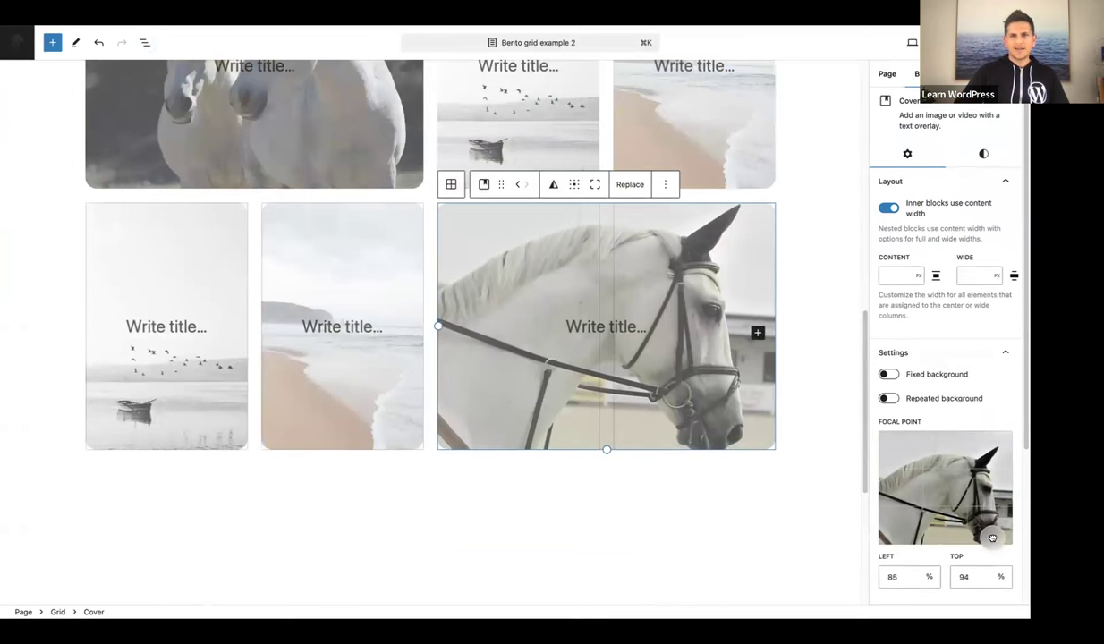
{"action": "left_click", "coordinate": [185, 247]}
{"action": "left_click", "coordinate": [277, 184]}
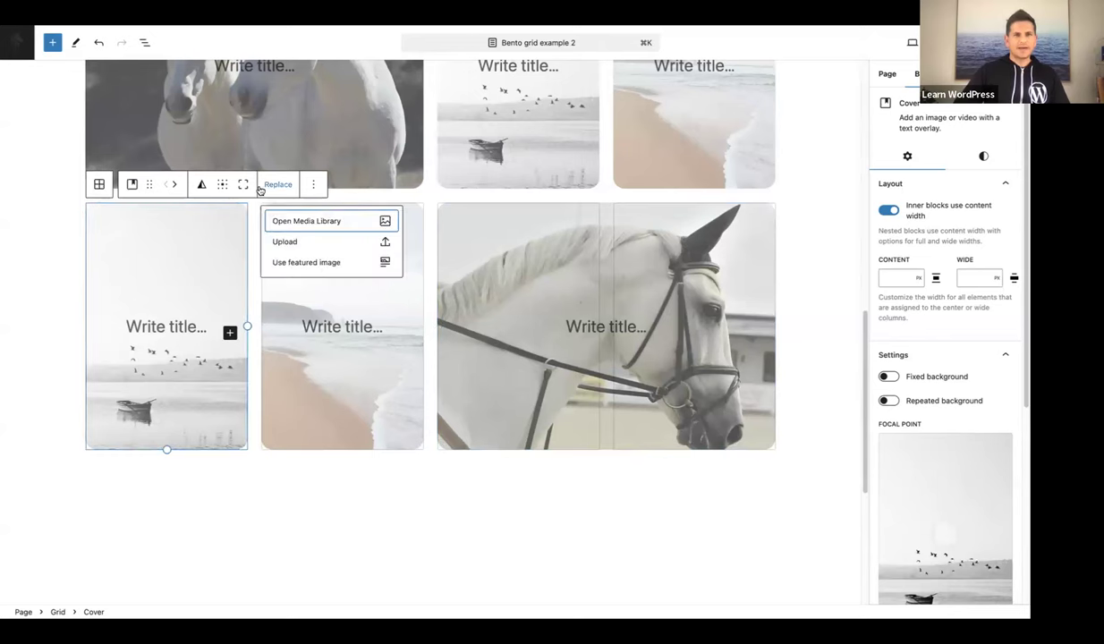
{"action": "left_click", "coordinate": [298, 224]}
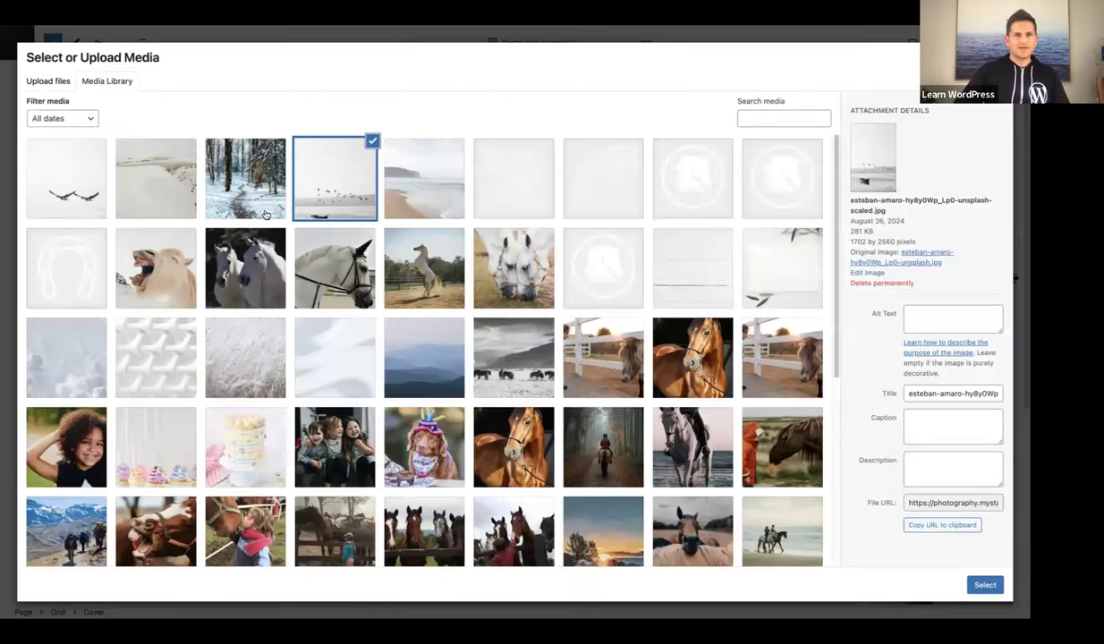
{"action": "left_click", "coordinate": [154, 180]}
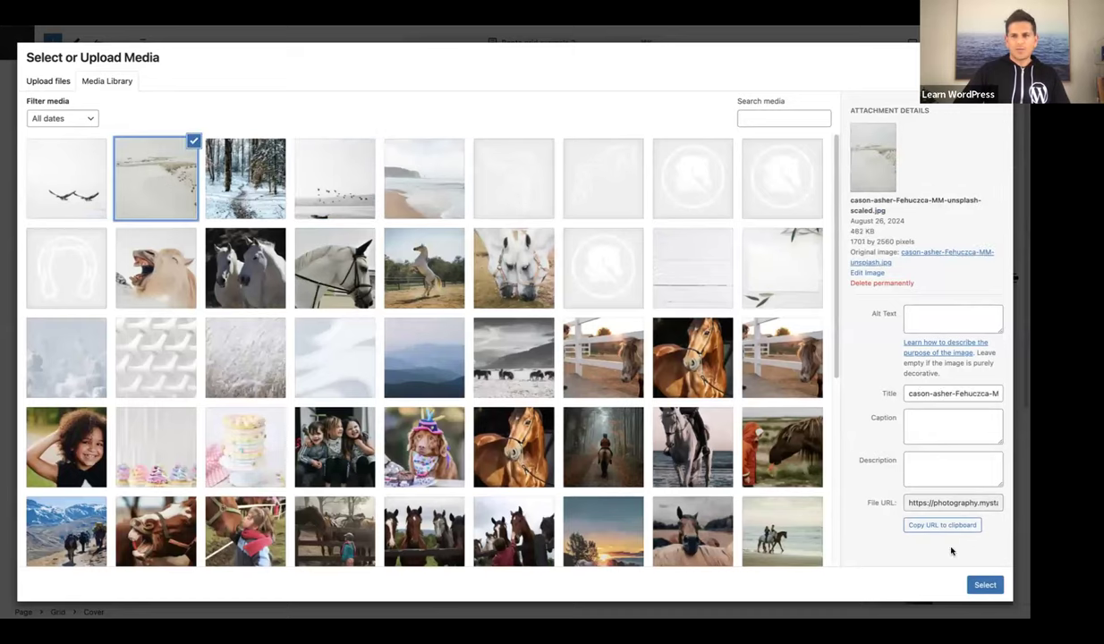
{"action": "left_click", "coordinate": [984, 584]}
Replace the beach cover's image in the last grid with the media library photo of two flying birds
{"action": "left_click", "coordinate": [328, 230]}
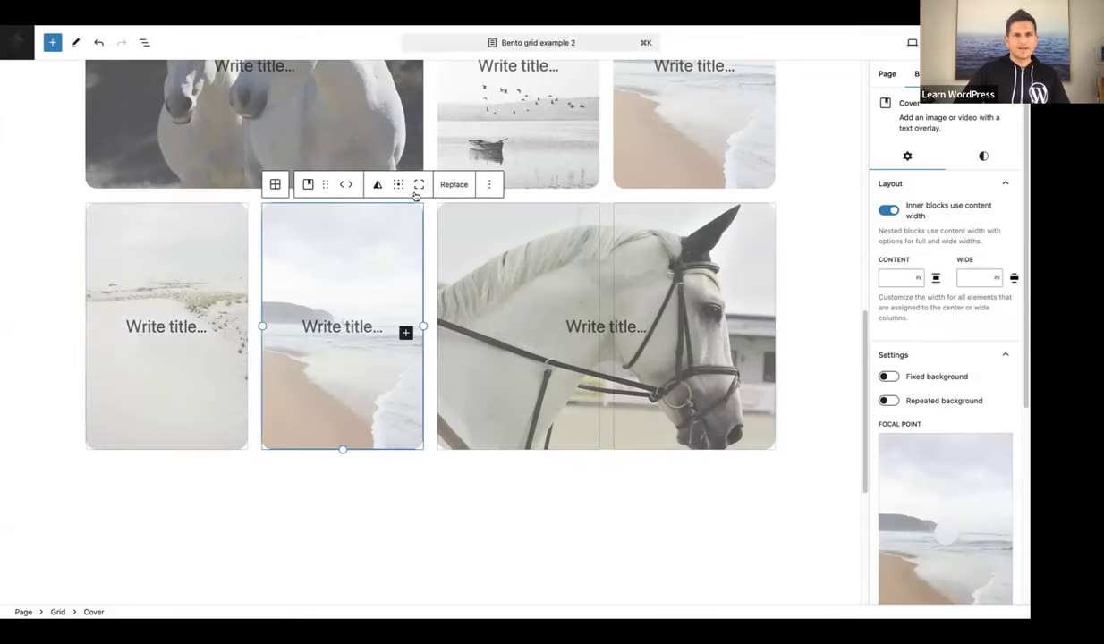
{"action": "left_click", "coordinate": [449, 184]}
{"action": "left_click", "coordinate": [468, 221]}
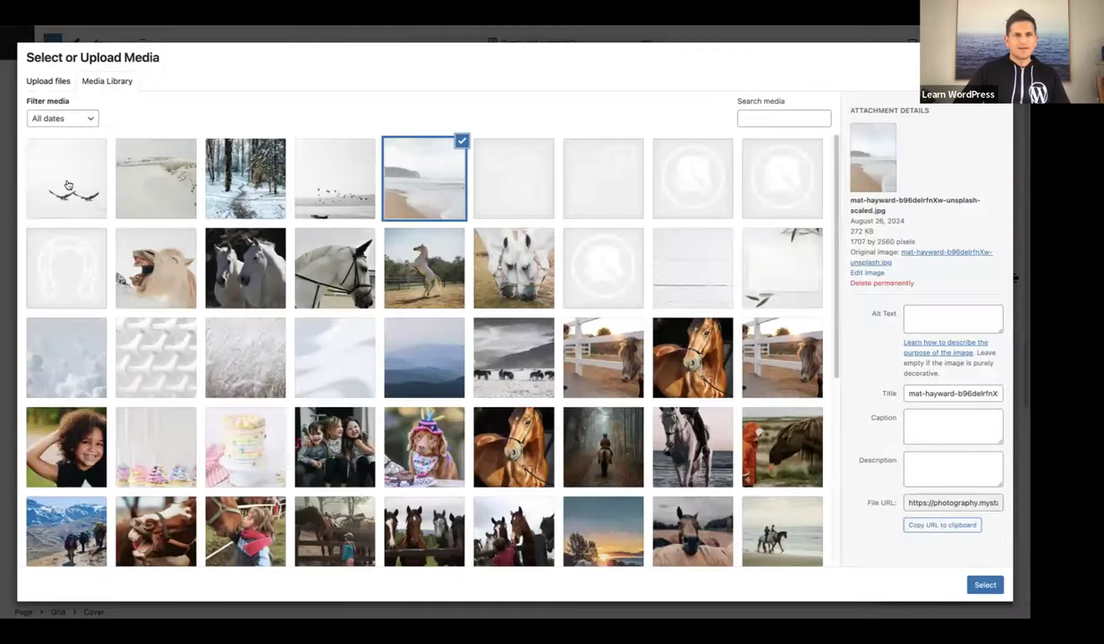
{"action": "left_click", "coordinate": [80, 184]}
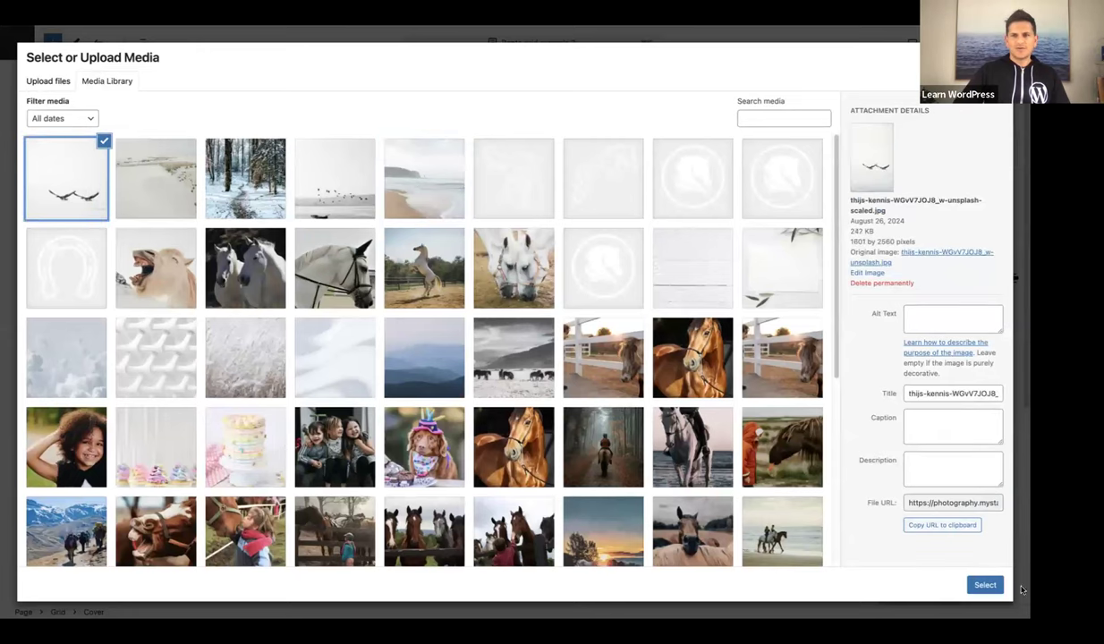
{"action": "left_click", "coordinate": [986, 585]}
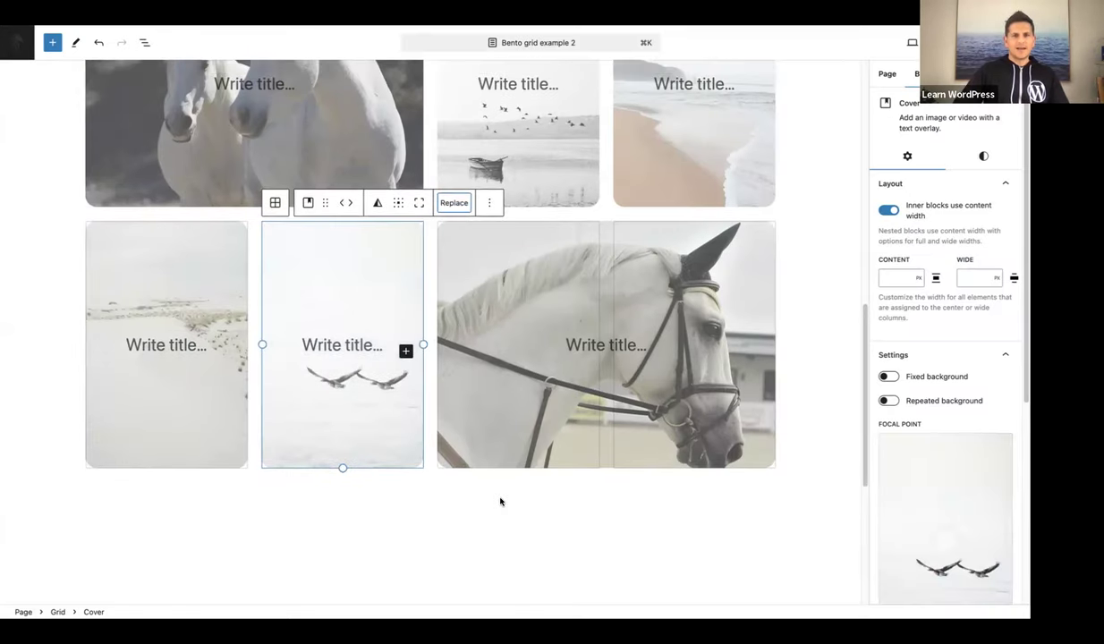
Save the page and hide the block settings sidebar
{"action": "left_click", "coordinate": [500, 502]}
{"action": "scroll", "coordinate": [500, 501], "scroll_direction": "up", "scroll_amount": 2}
{"action": "key", "text": "super+s"}
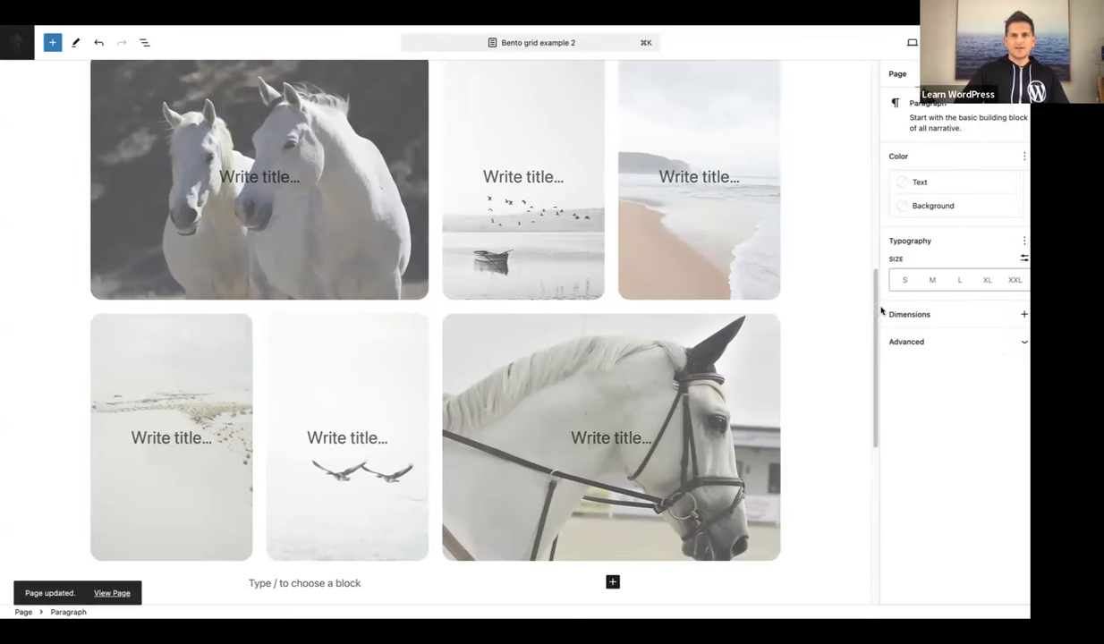
{"action": "key", "text": "super+shift+comma"}
{"action": "scroll", "coordinate": [882, 323], "scroll_direction": "up", "scroll_amount": 2}
{"action": "scroll", "coordinate": [882, 326], "scroll_direction": "down", "scroll_amount": 1}
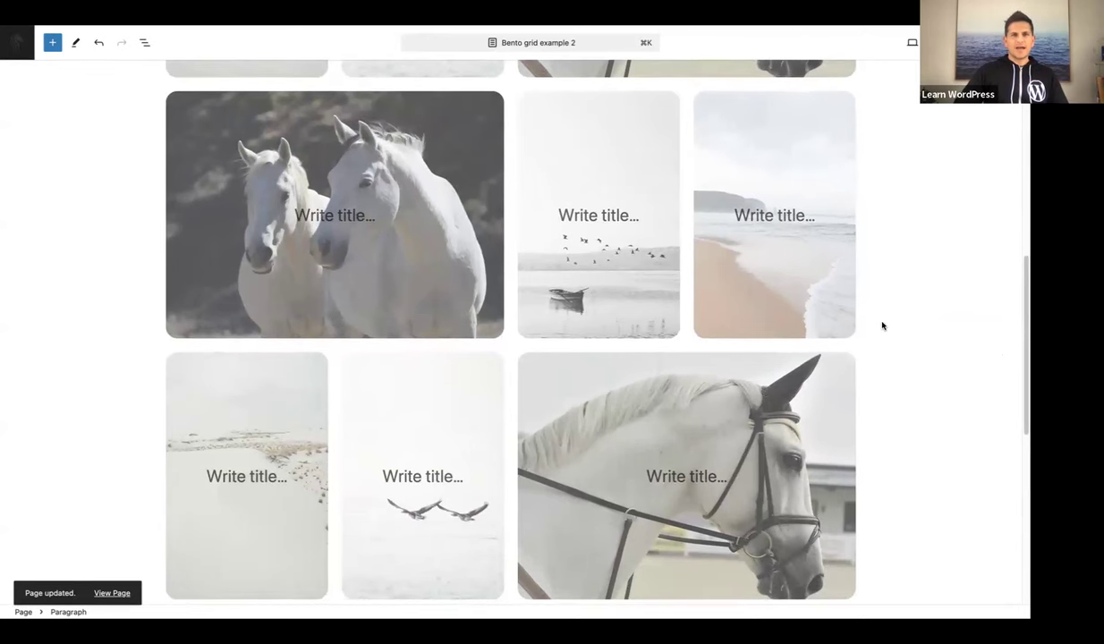
{"action": "scroll", "coordinate": [882, 326], "scroll_direction": "down", "scroll_amount": 1}
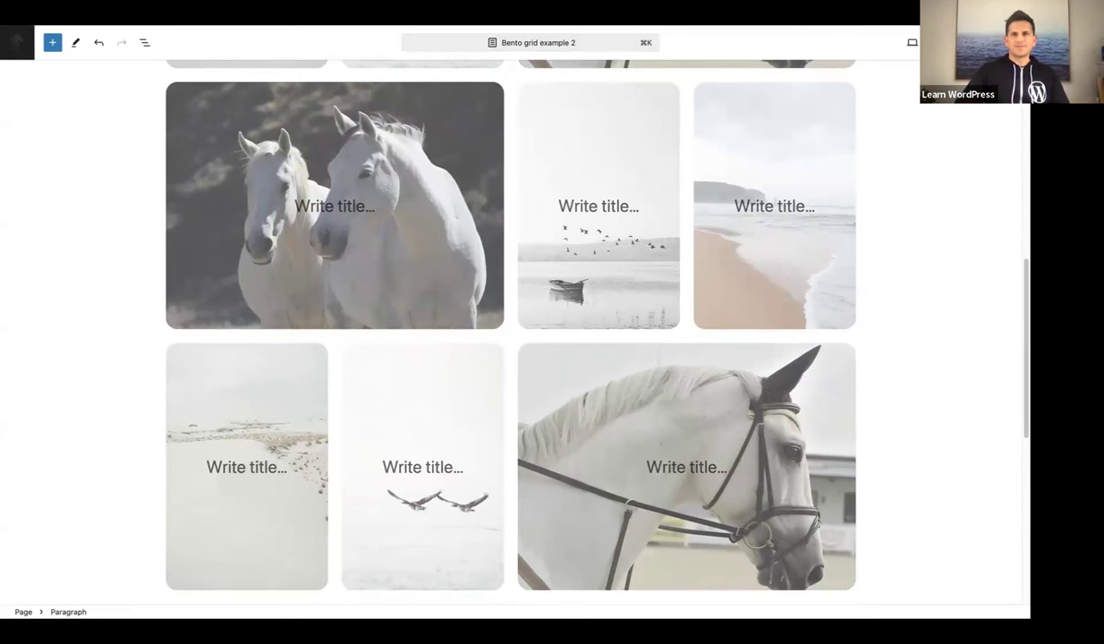
Preview the page in a new browser tab and look through all rows of the photo grid
{"action": "left_click", "coordinate": [912, 43]}
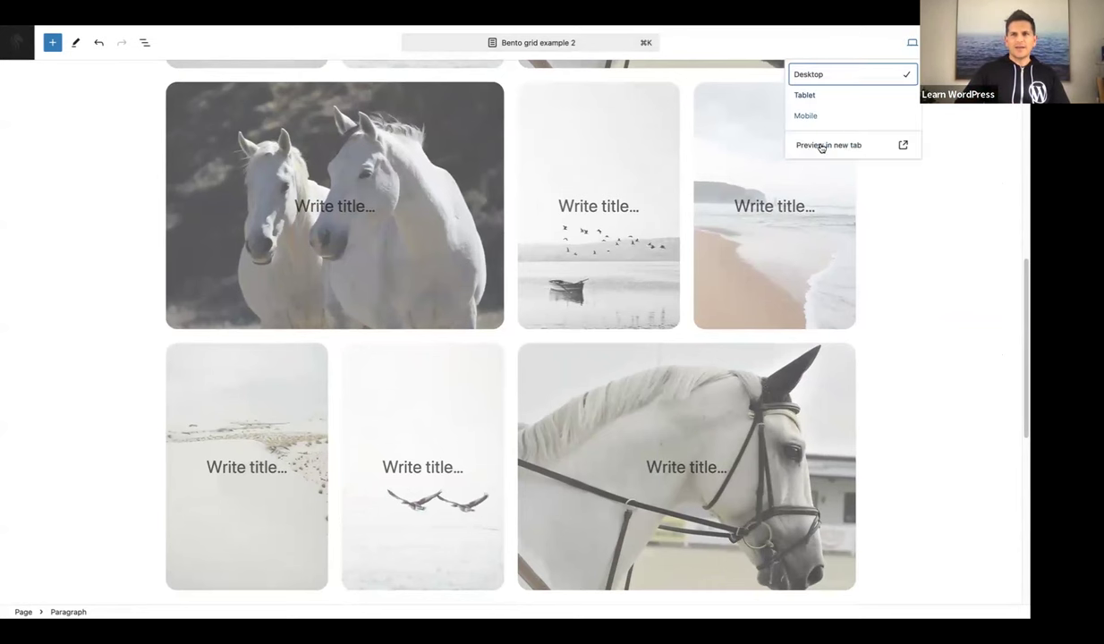
{"action": "left_click", "coordinate": [823, 146]}
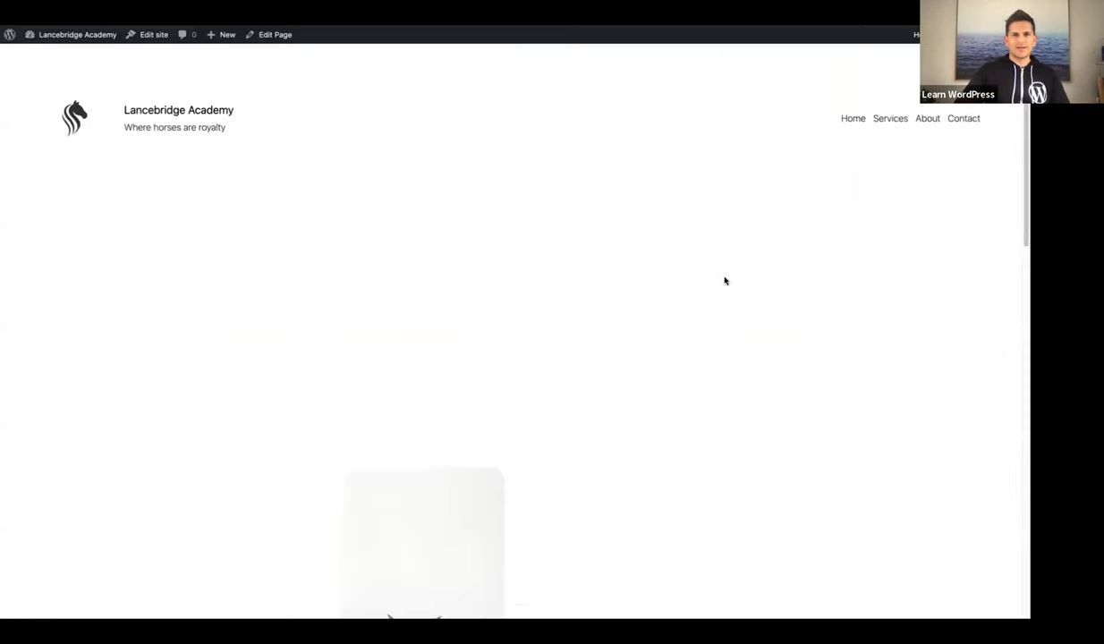
{"action": "scroll", "coordinate": [705, 286], "scroll_direction": "down", "scroll_amount": 5}
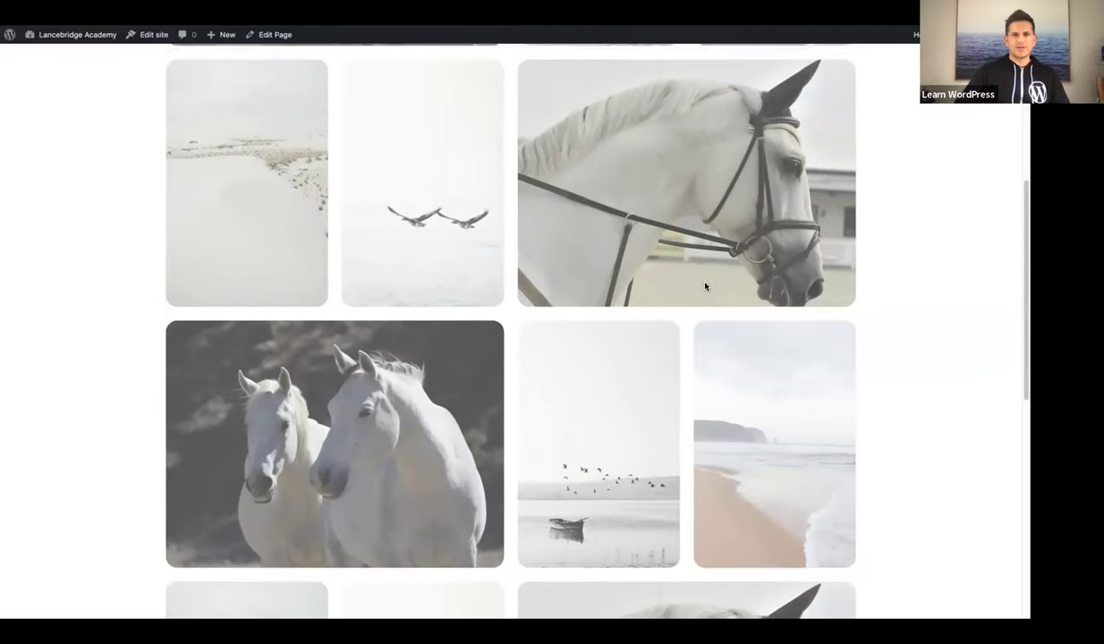
{"action": "scroll", "coordinate": [705, 287], "scroll_direction": "down", "scroll_amount": 1}
{"action": "scroll", "coordinate": [705, 287], "scroll_direction": "up", "scroll_amount": 2}
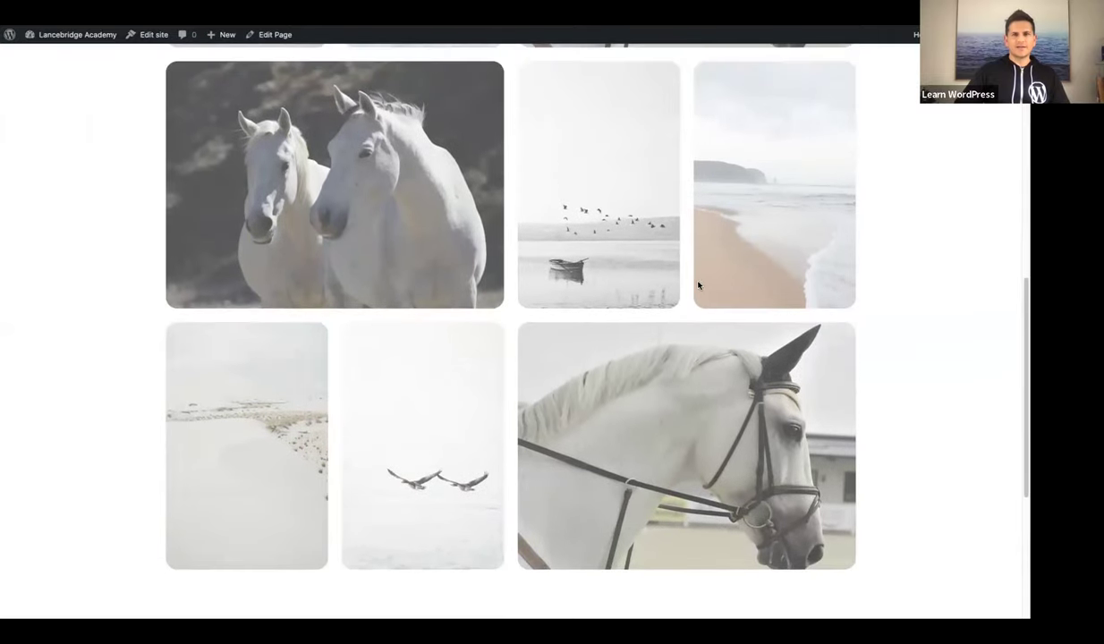
Inspect the page with the browser's developer tools and check the grid's responsive layout at 964 px and 771 px wide
{"action": "right_click", "coordinate": [732, 280]}
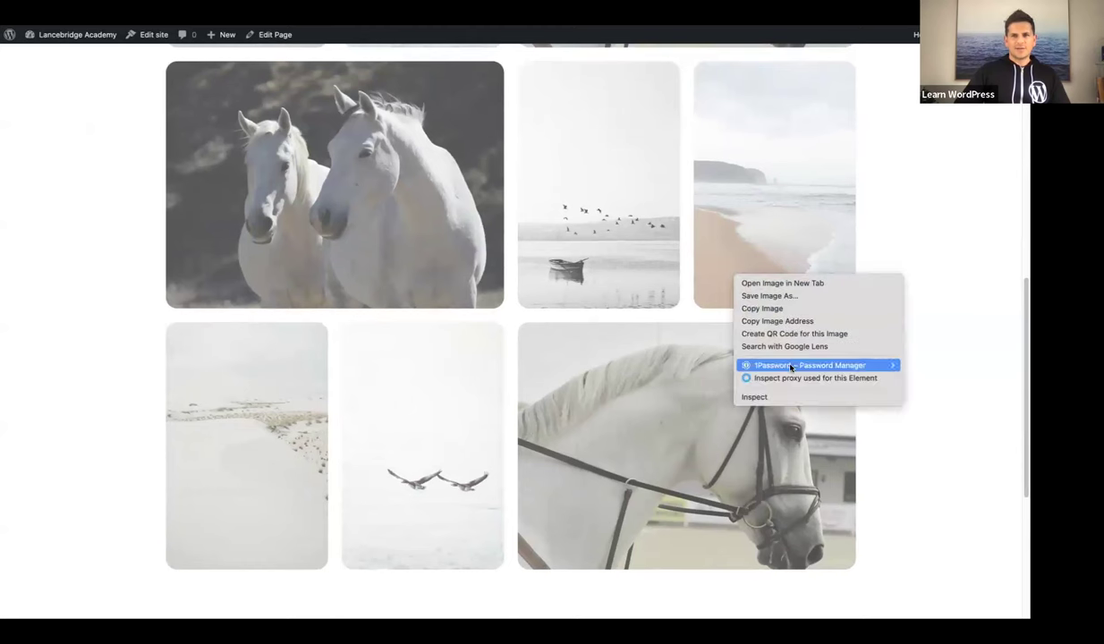
{"action": "left_click", "coordinate": [771, 396]}
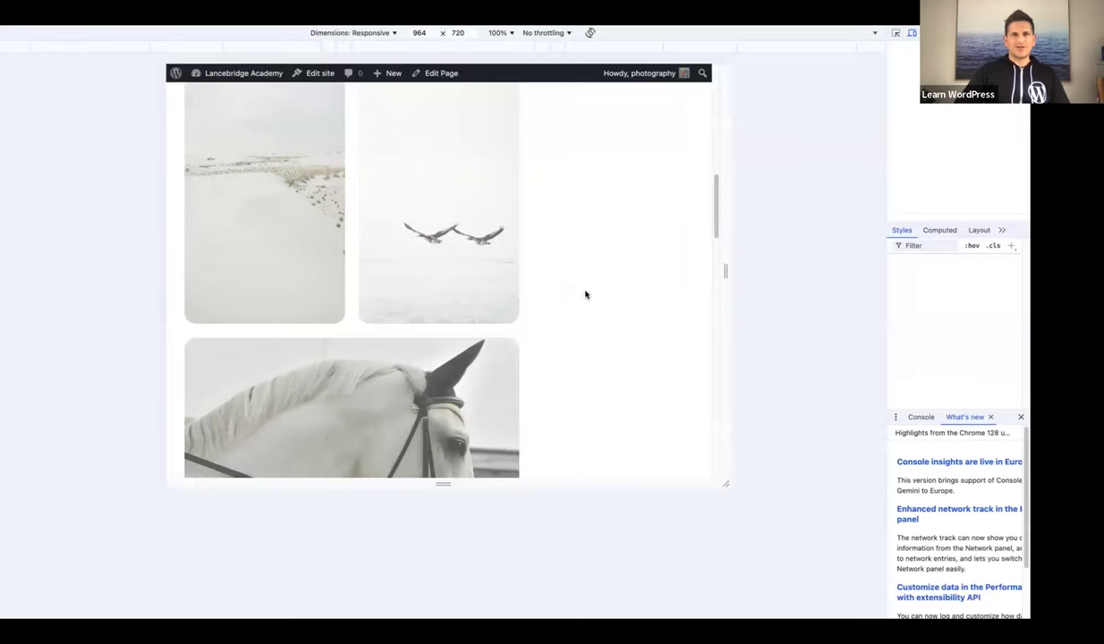
{"action": "scroll", "coordinate": [641, 252], "scroll_direction": "up", "scroll_amount": 10}
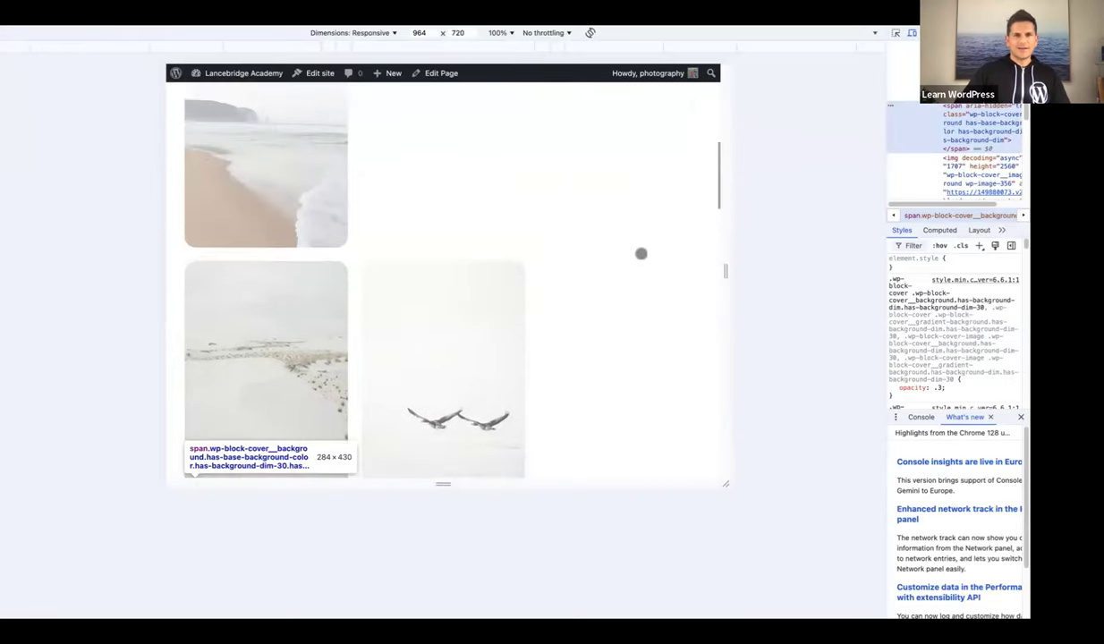
{"action": "scroll", "coordinate": [640, 255], "scroll_direction": "down", "scroll_amount": 3}
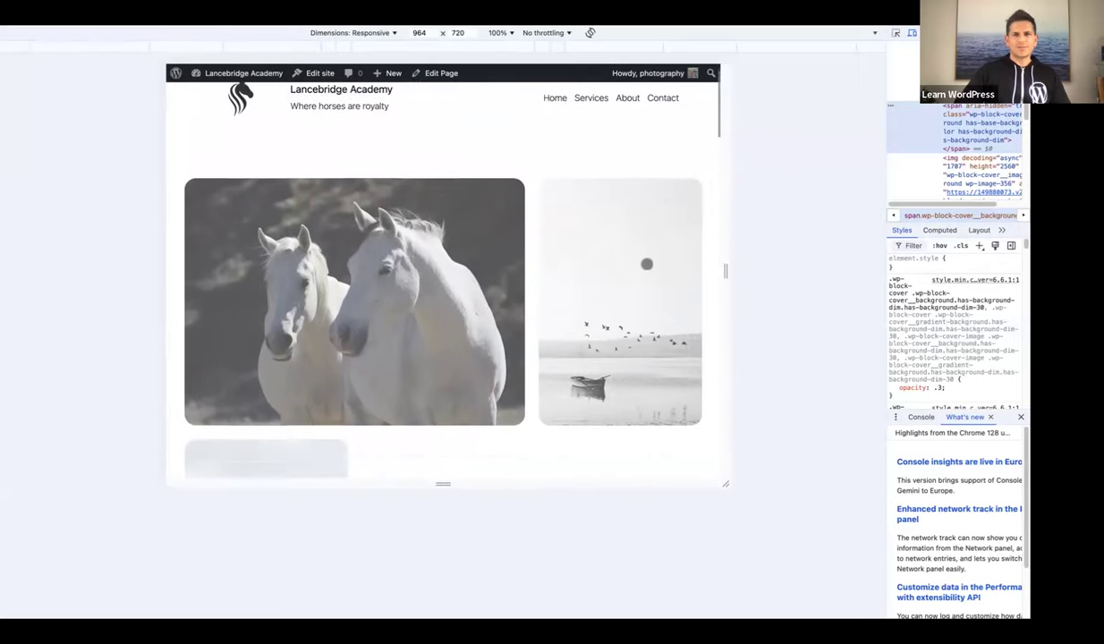
{"action": "left_click_drag", "start_coordinate": [722, 271], "coordinate": [671, 271]}
{"action": "scroll", "coordinate": [532, 309], "scroll_direction": "down", "scroll_amount": 8}
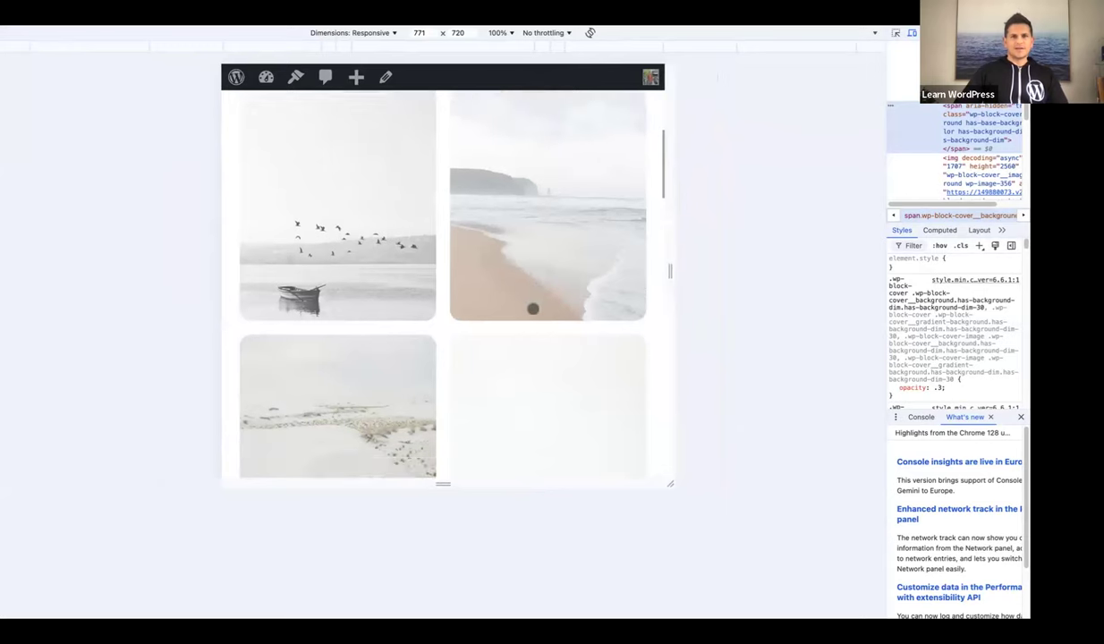
{"action": "scroll", "coordinate": [533, 308], "scroll_direction": "down", "scroll_amount": 7}
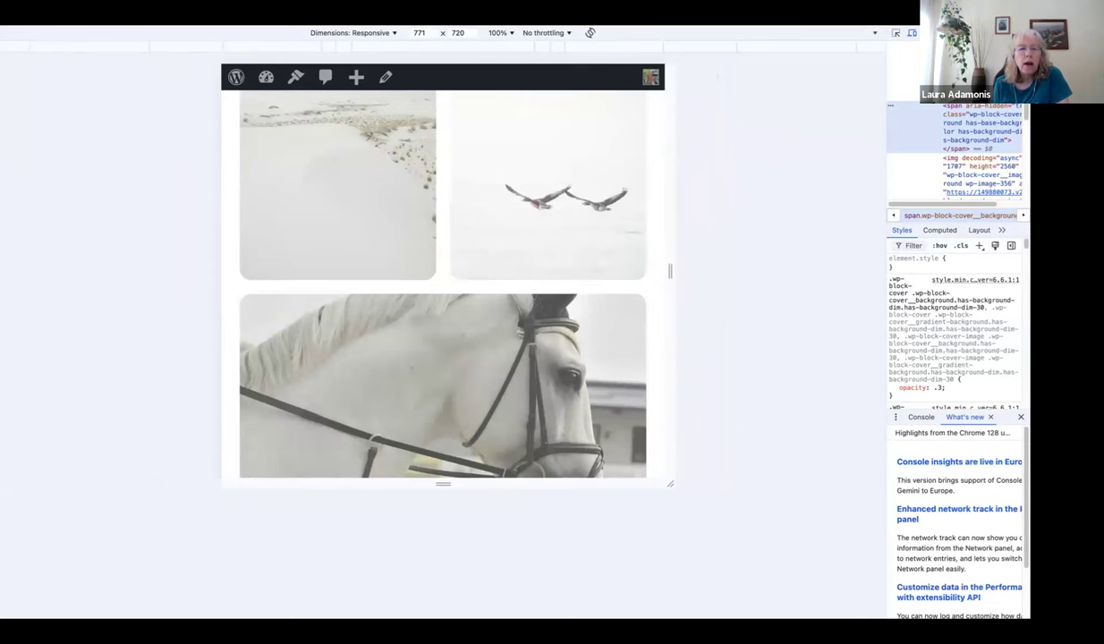
Close the developer tools and review the last two rows of the photo grid at full browser width
{"action": "key", "text": "super+alt+i"}
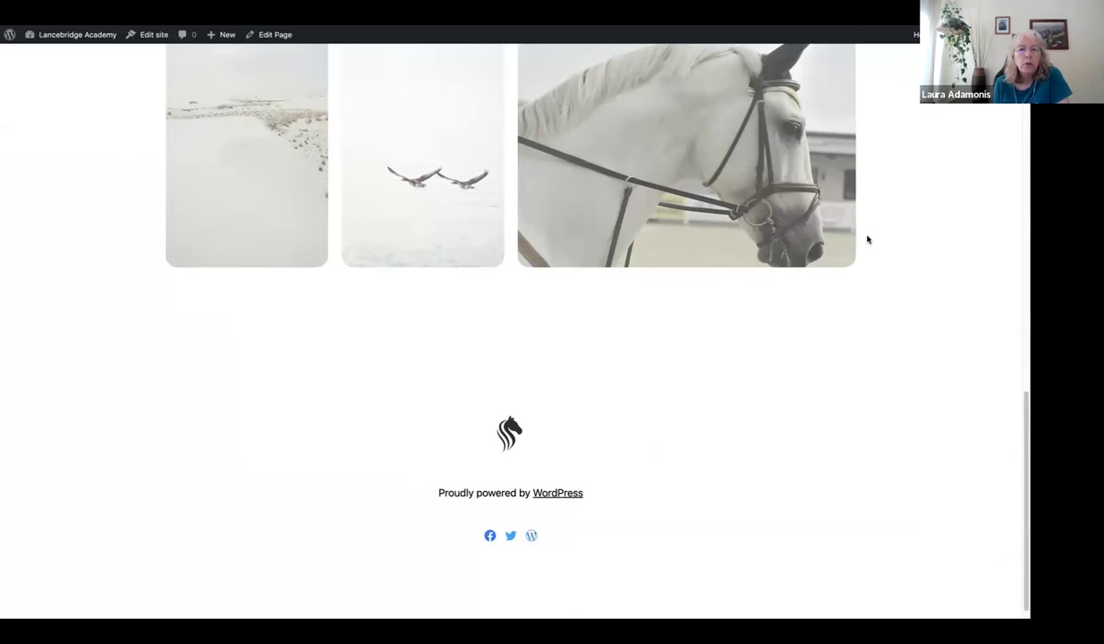
{"action": "scroll", "coordinate": [867, 239], "scroll_direction": "up", "scroll_amount": 2}
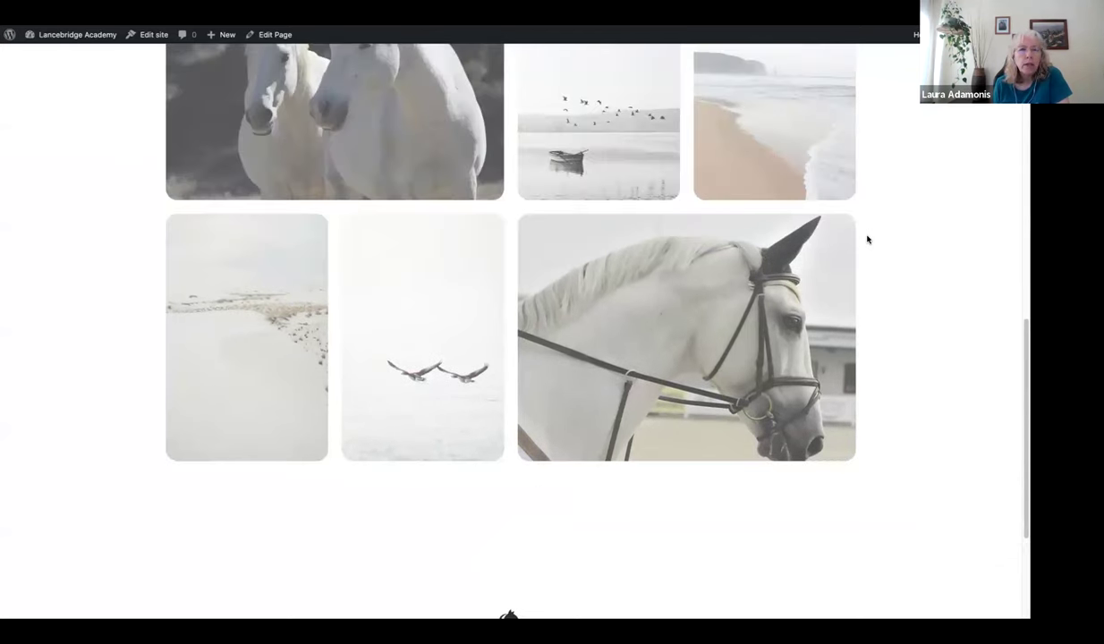
{"action": "scroll", "coordinate": [867, 239], "scroll_direction": "up", "scroll_amount": 1}
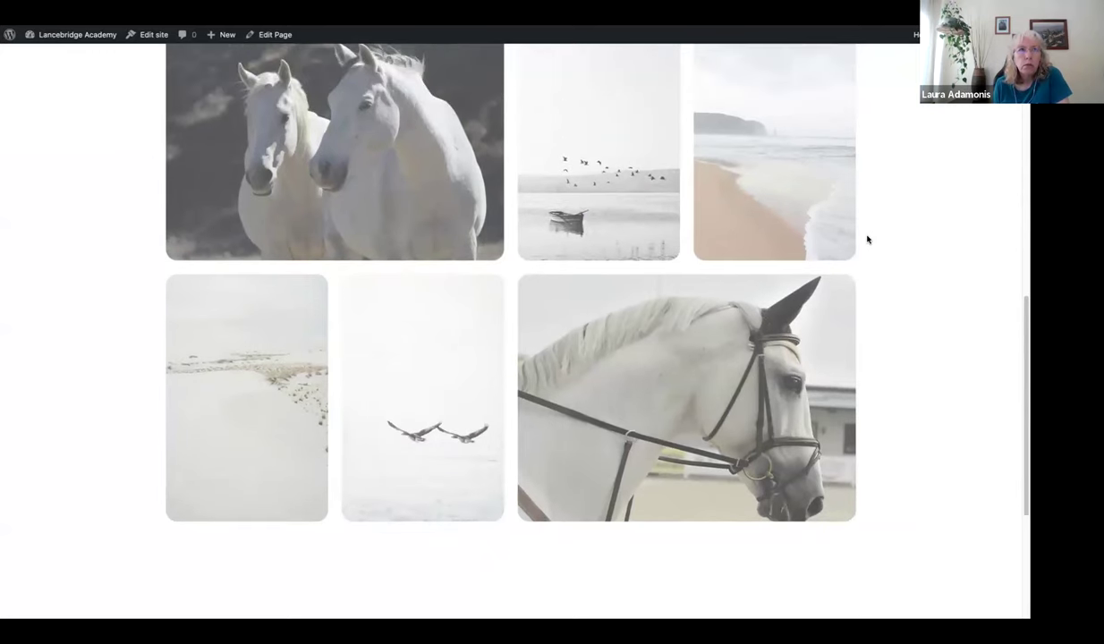
{"action": "scroll", "coordinate": [867, 238], "scroll_direction": "up", "scroll_amount": 1}
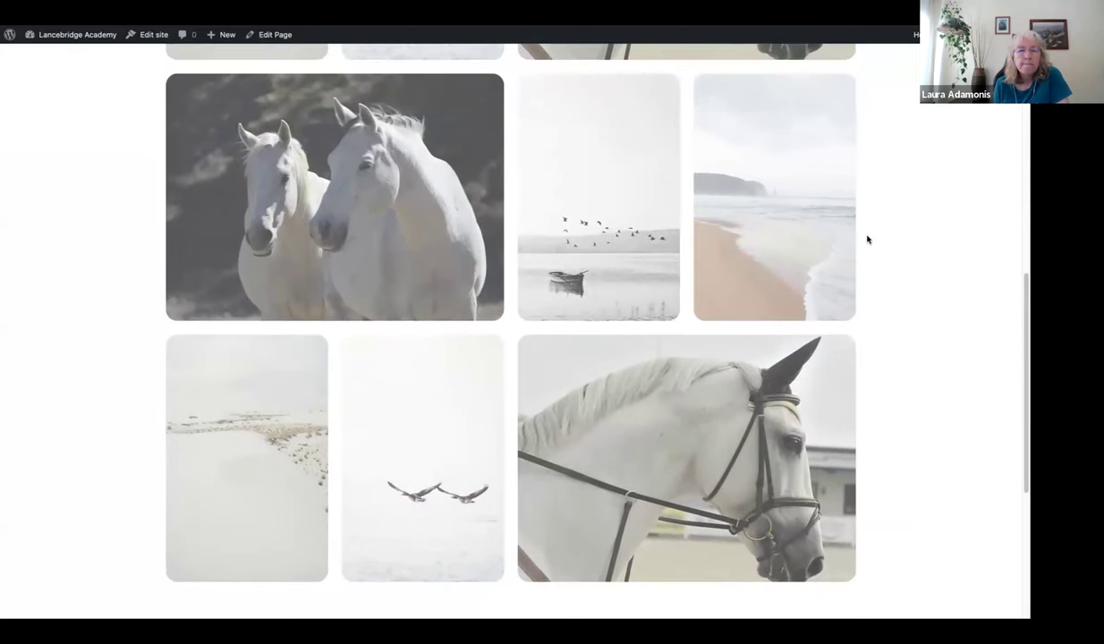
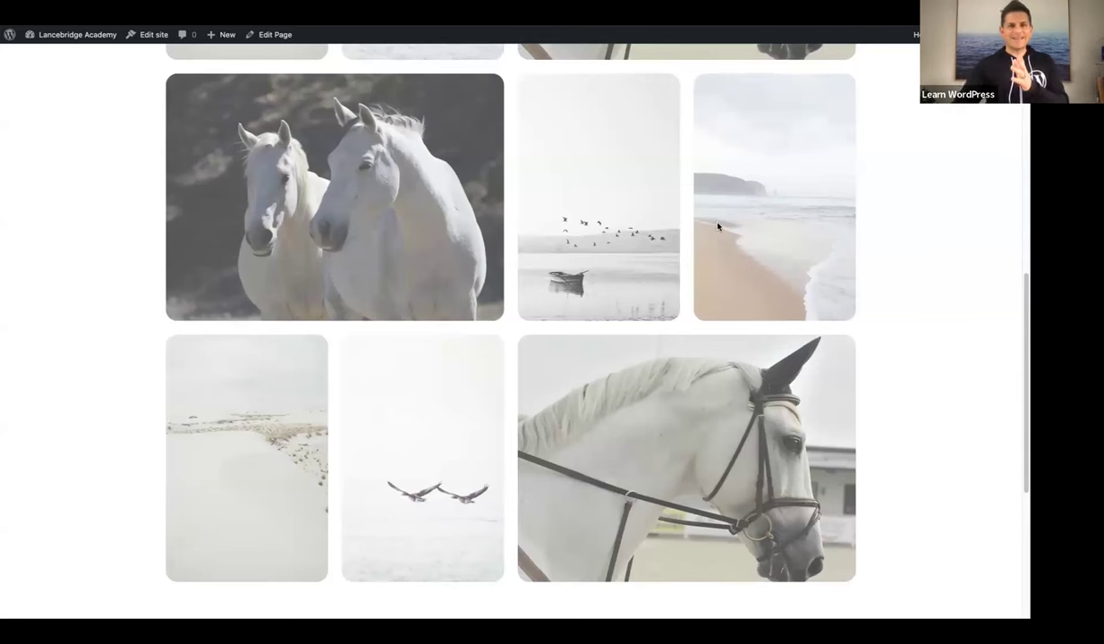
Reopen the developer tools and check how the covers stack with the responsive viewport at 550 px wide
{"action": "right_click", "coordinate": [611, 224]}
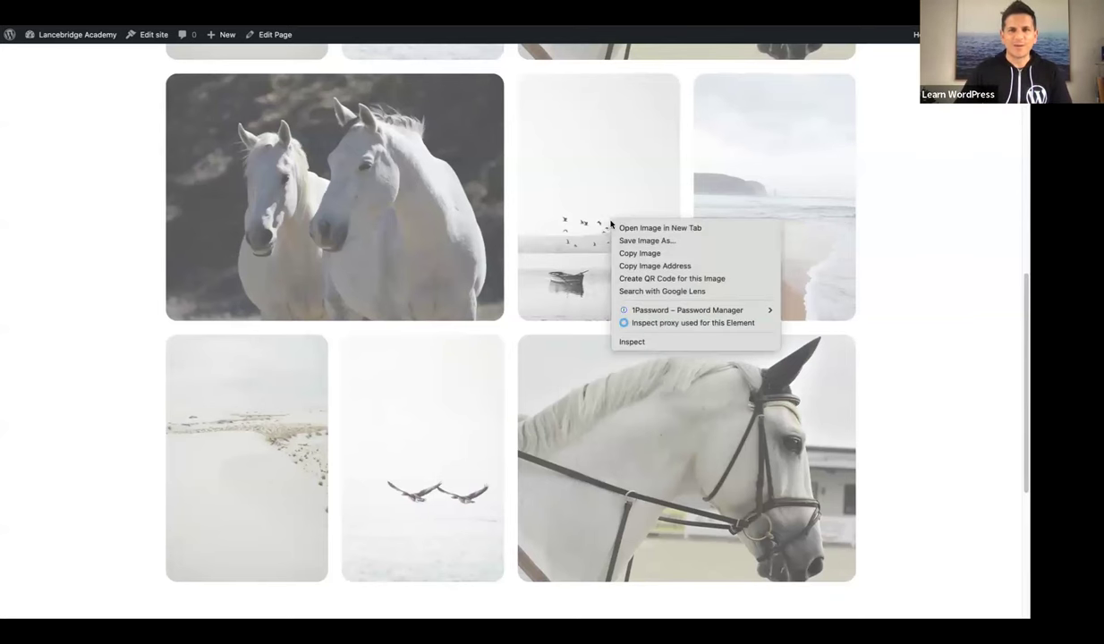
{"action": "left_click", "coordinate": [633, 343]}
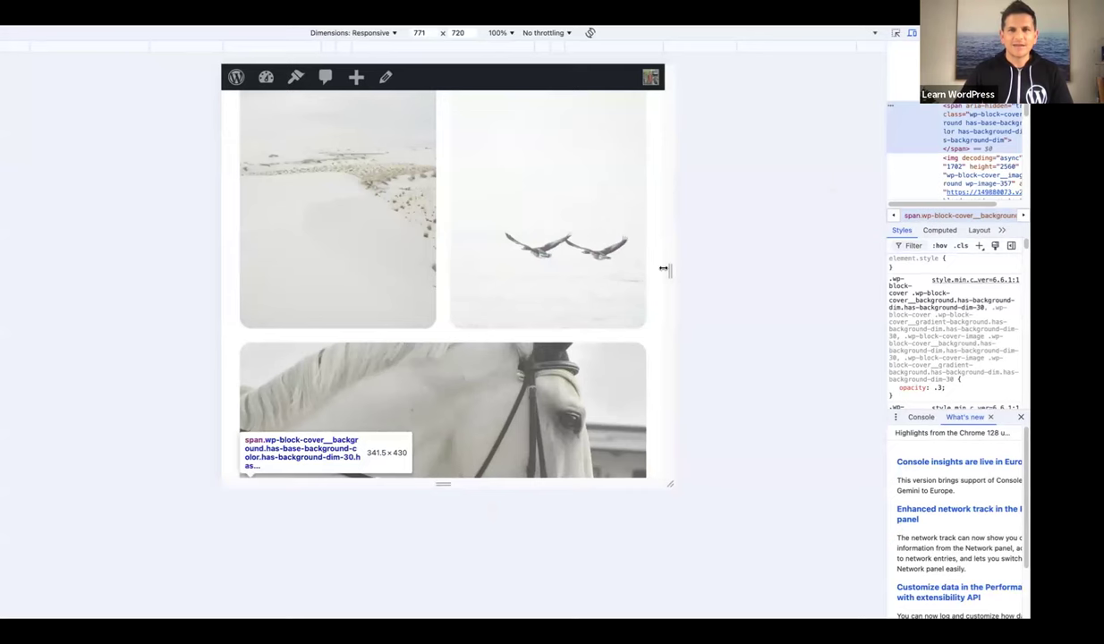
{"action": "left_click_drag", "start_coordinate": [666, 270], "coordinate": [607, 271]}
{"action": "scroll", "coordinate": [551, 272], "scroll_direction": "down", "scroll_amount": 10}
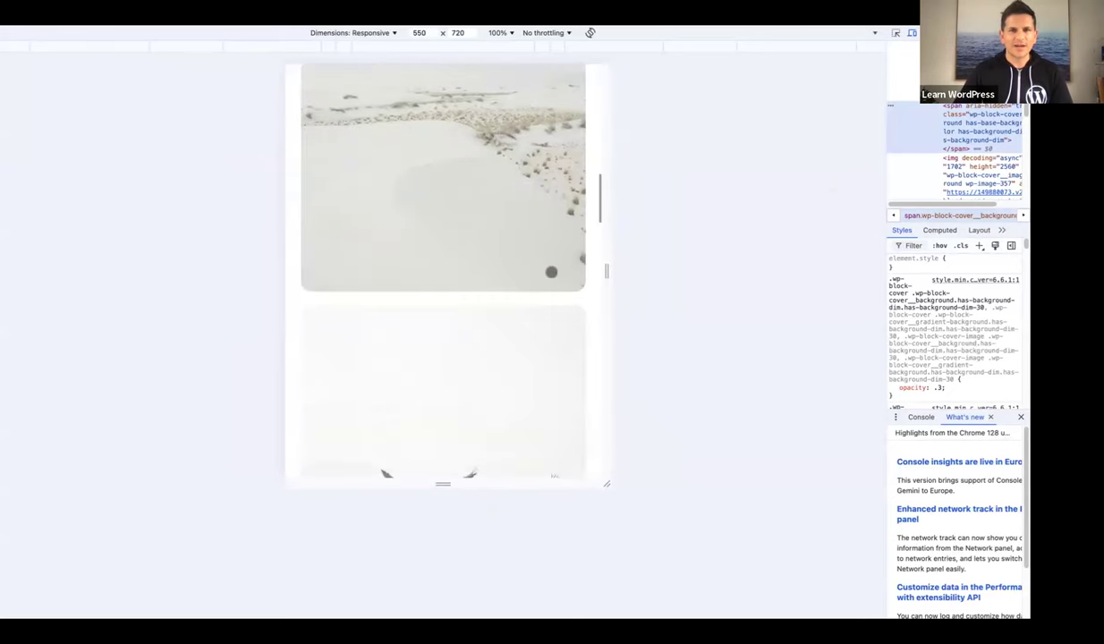
{"action": "scroll", "coordinate": [552, 272], "scroll_direction": "up", "scroll_amount": 10}
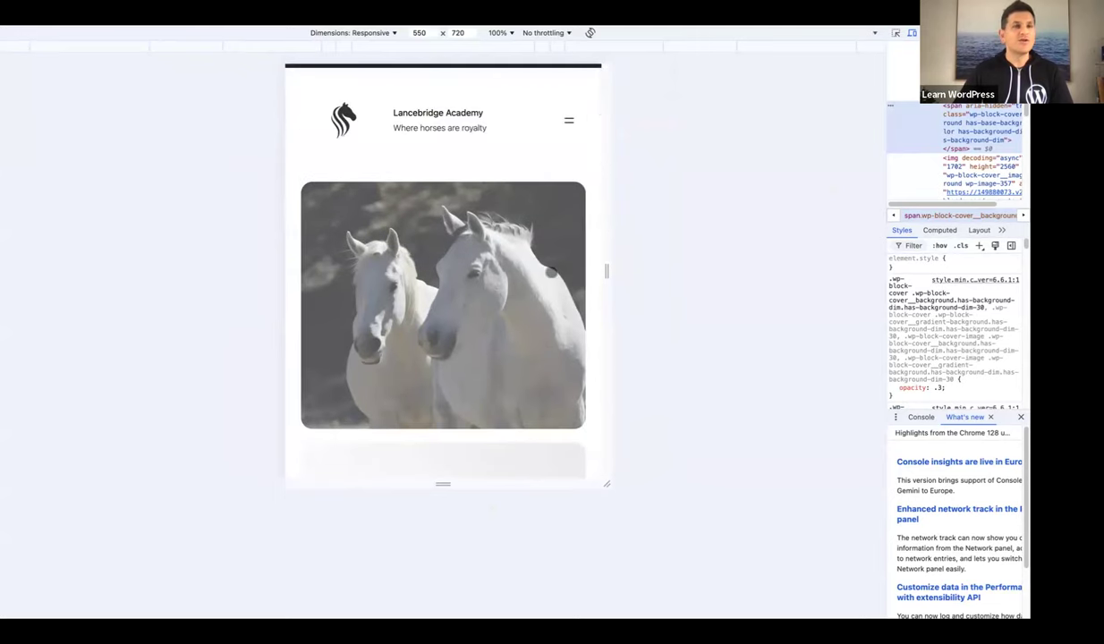
Widen the responsive viewport to 1159 px and examine how the grid's covers wrap at that width
{"action": "left_click_drag", "start_coordinate": [606, 271], "coordinate": [781, 271]}
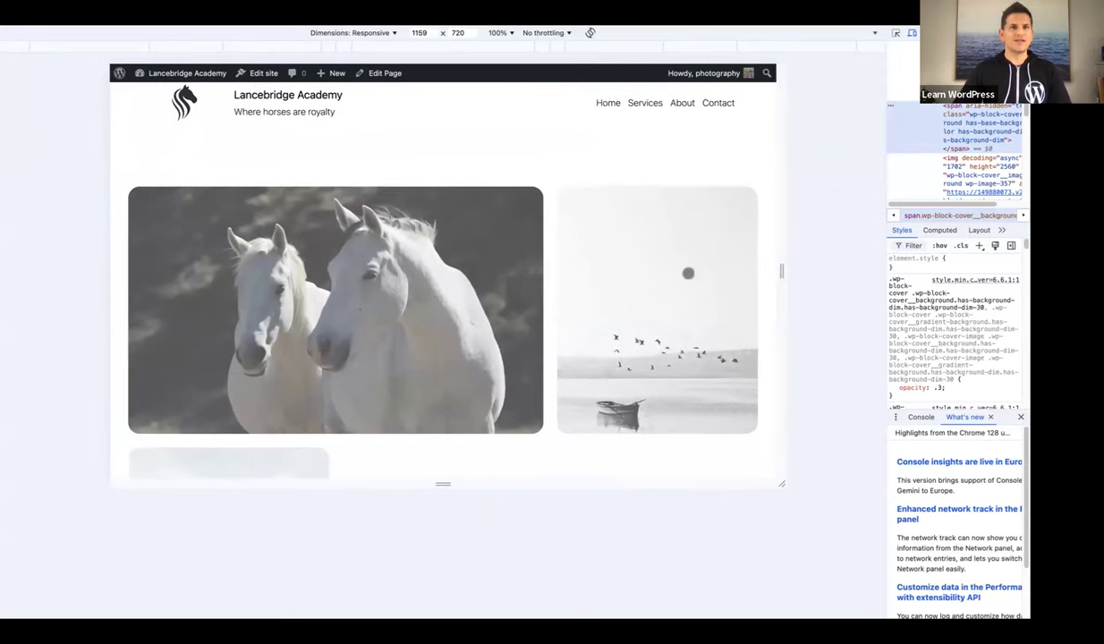
{"action": "scroll", "coordinate": [687, 273], "scroll_direction": "down", "scroll_amount": 3}
{"action": "scroll", "coordinate": [688, 273], "scroll_direction": "down", "scroll_amount": 3}
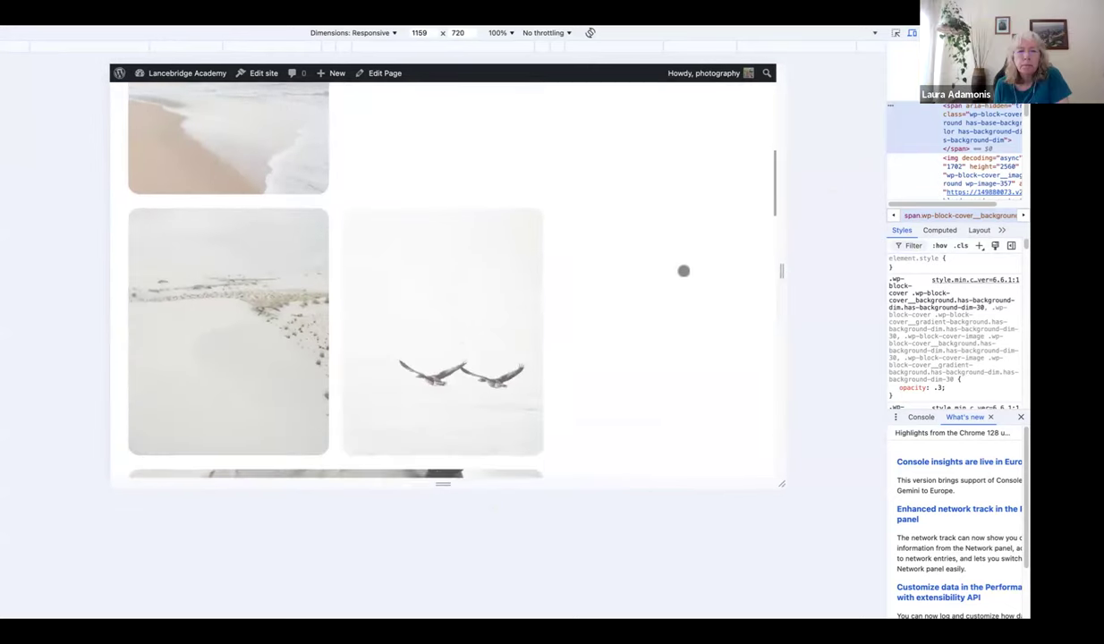
{"action": "scroll", "coordinate": [684, 269], "scroll_direction": "up", "scroll_amount": 6}
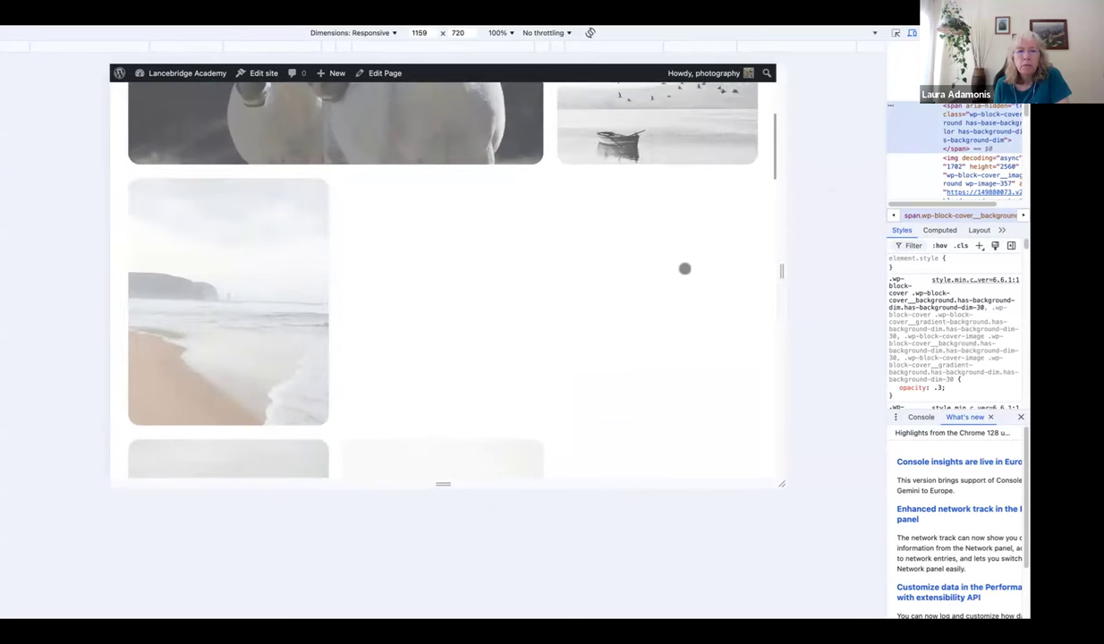
{"action": "scroll", "coordinate": [684, 268], "scroll_direction": "down", "scroll_amount": 6}
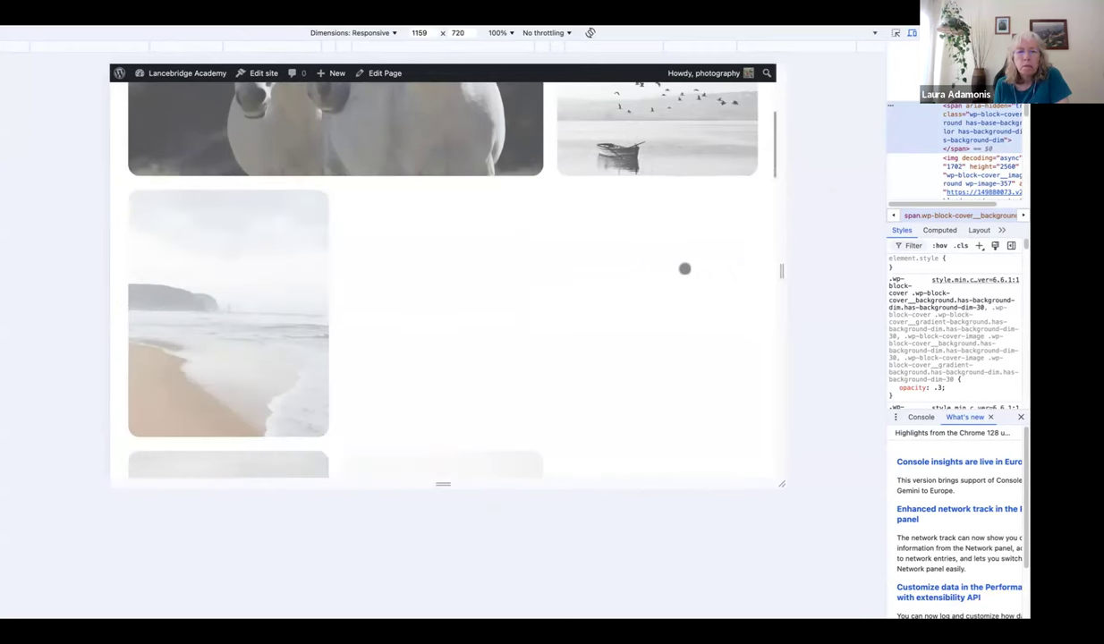
{"action": "scroll", "coordinate": [684, 268], "scroll_direction": "down", "scroll_amount": 10}
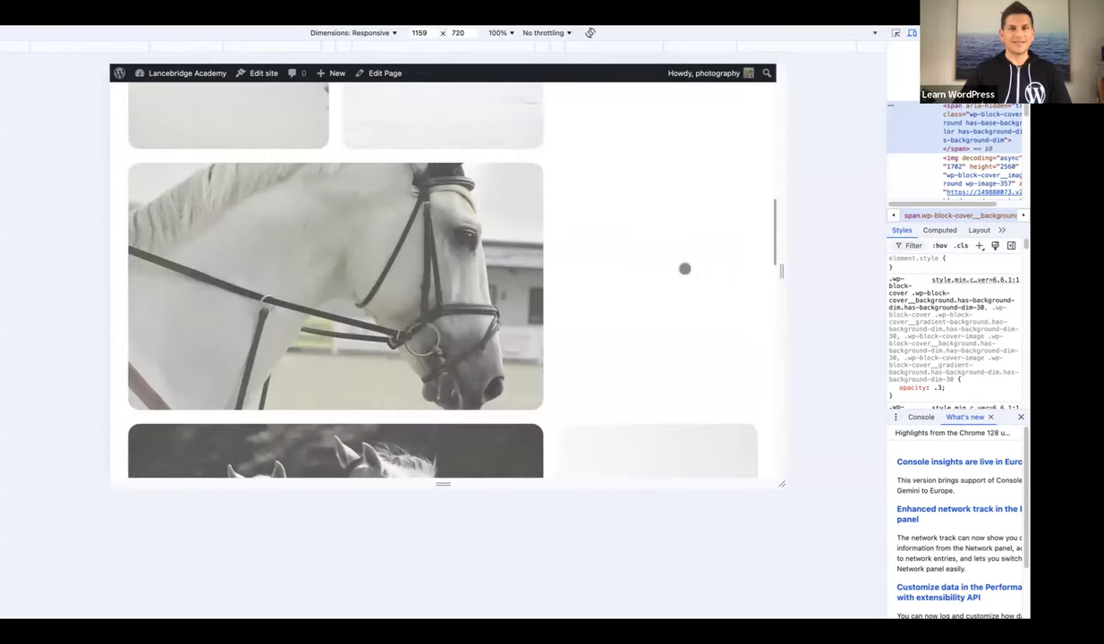
Review the rest of the grid, then widen the responsive viewport to 1263 px and examine the rows at that width
{"action": "scroll", "coordinate": [685, 268], "scroll_direction": "down", "scroll_amount": 8}
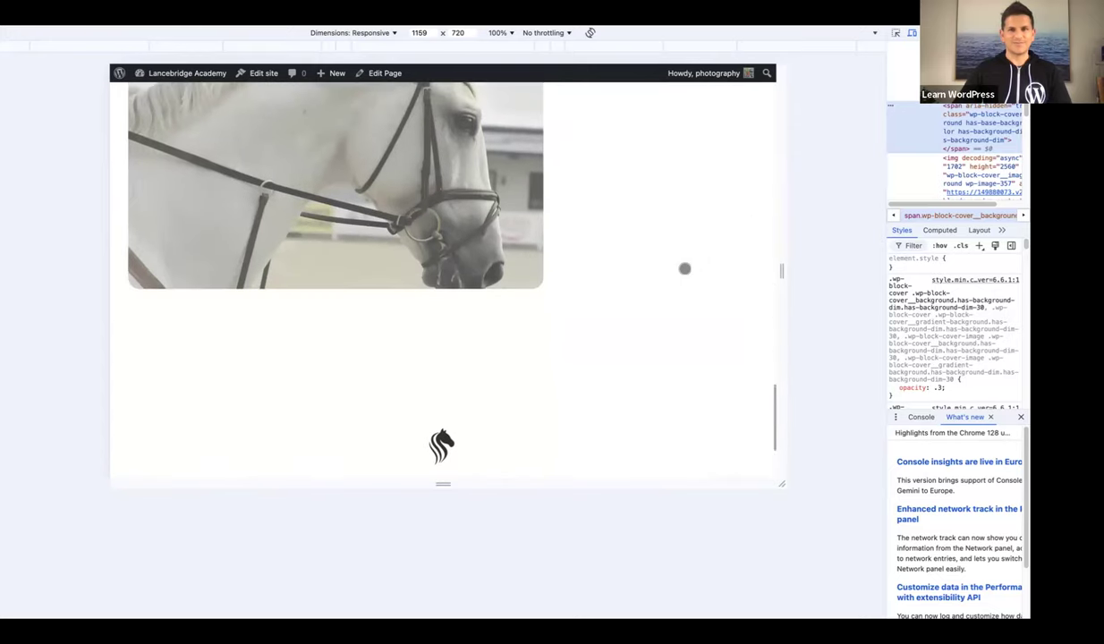
{"action": "scroll", "coordinate": [684, 269], "scroll_direction": "down", "scroll_amount": 3}
{"action": "mouse_move", "coordinate": [777, 270]}
{"action": "left_mouse_down"}
{"action": "mouse_move", "coordinate": [816, 270]}
{"action": "mouse_move", "coordinate": [781, 271]}
{"action": "left_mouse_up"}
{"action": "scroll", "coordinate": [757, 272], "scroll_direction": "up", "scroll_amount": 5}
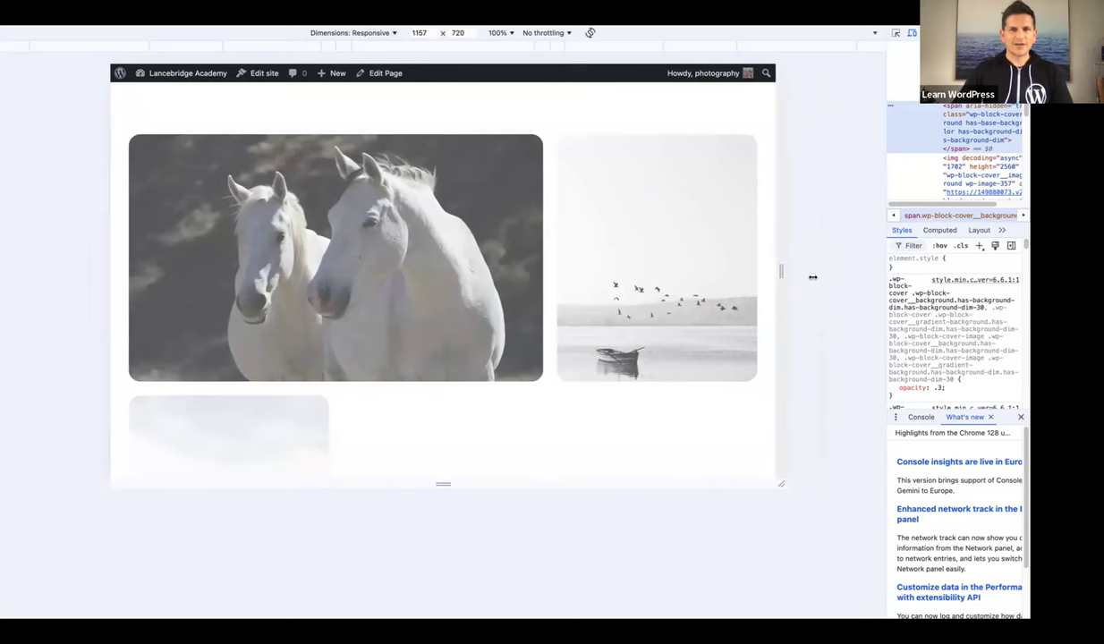
{"action": "left_click_drag", "start_coordinate": [813, 278], "coordinate": [842, 273]}
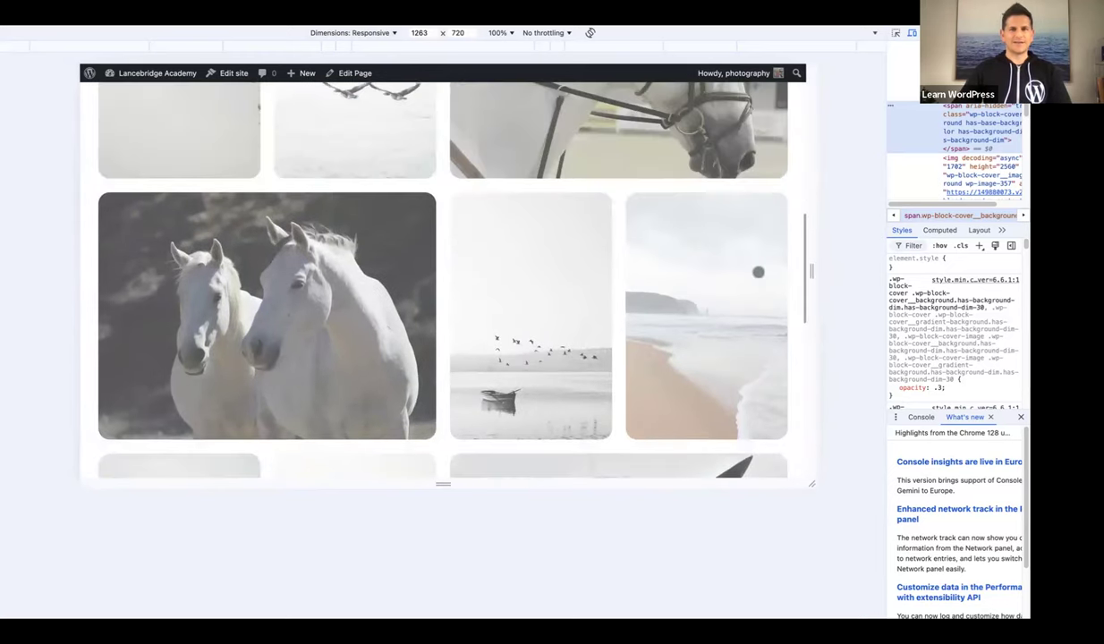
{"action": "scroll", "coordinate": [758, 272], "scroll_direction": "down", "scroll_amount": 3}
Narrow the responsive viewport to 841 px and examine how the wide and narrow covers stack
{"action": "left_click_drag", "start_coordinate": [812, 271], "coordinate": [682, 274]}
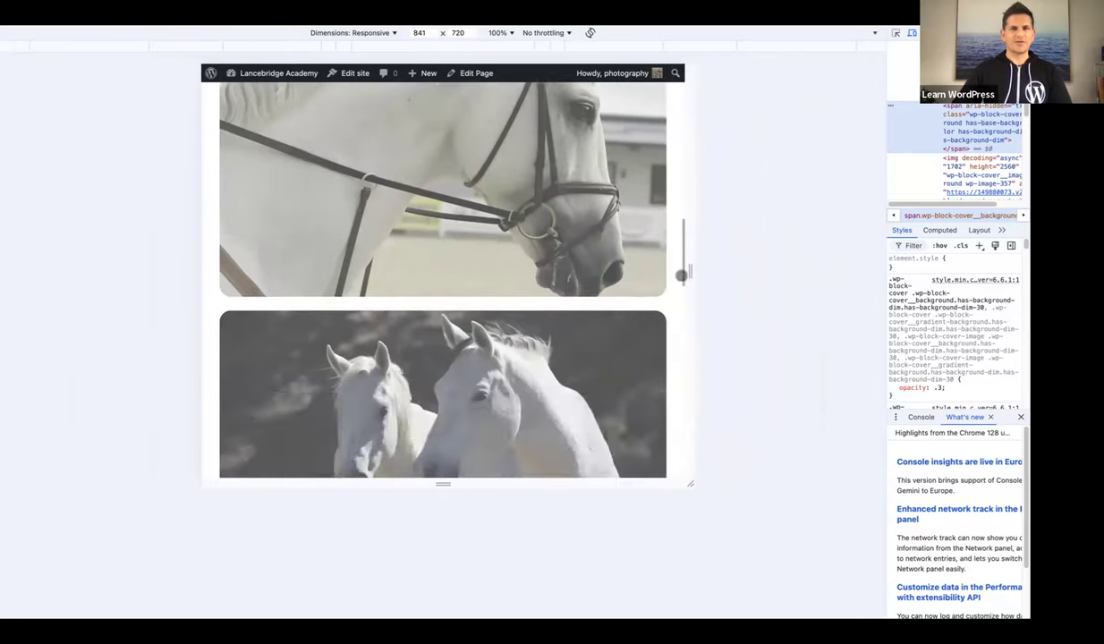
{"action": "scroll", "coordinate": [443, 277], "scroll_direction": "up", "scroll_amount": 5}
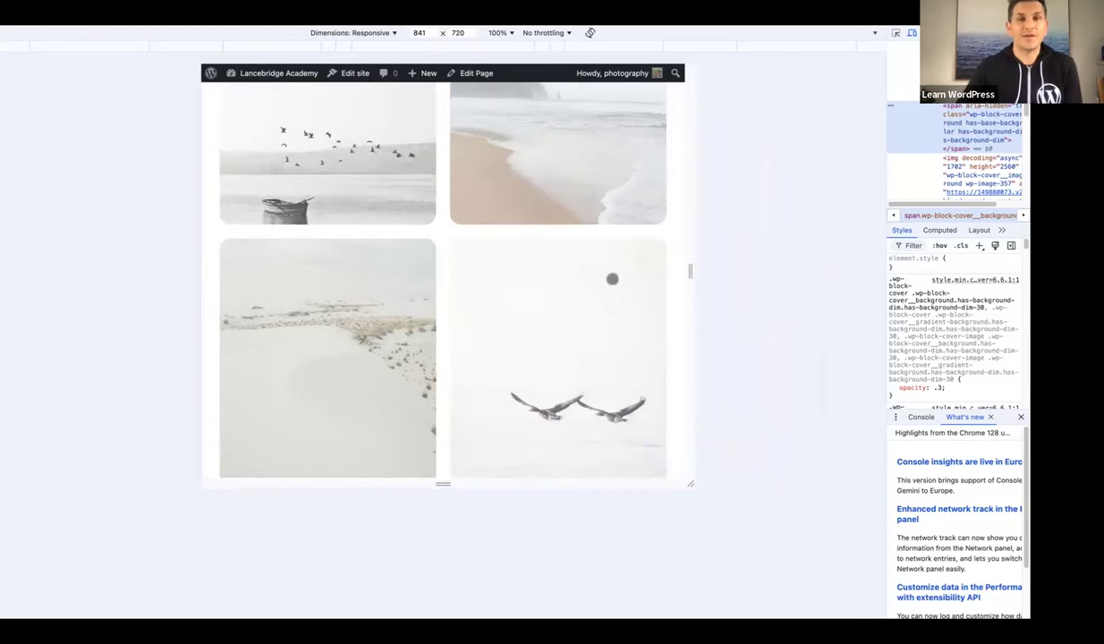
{"action": "scroll", "coordinate": [612, 278], "scroll_direction": "up", "scroll_amount": 2}
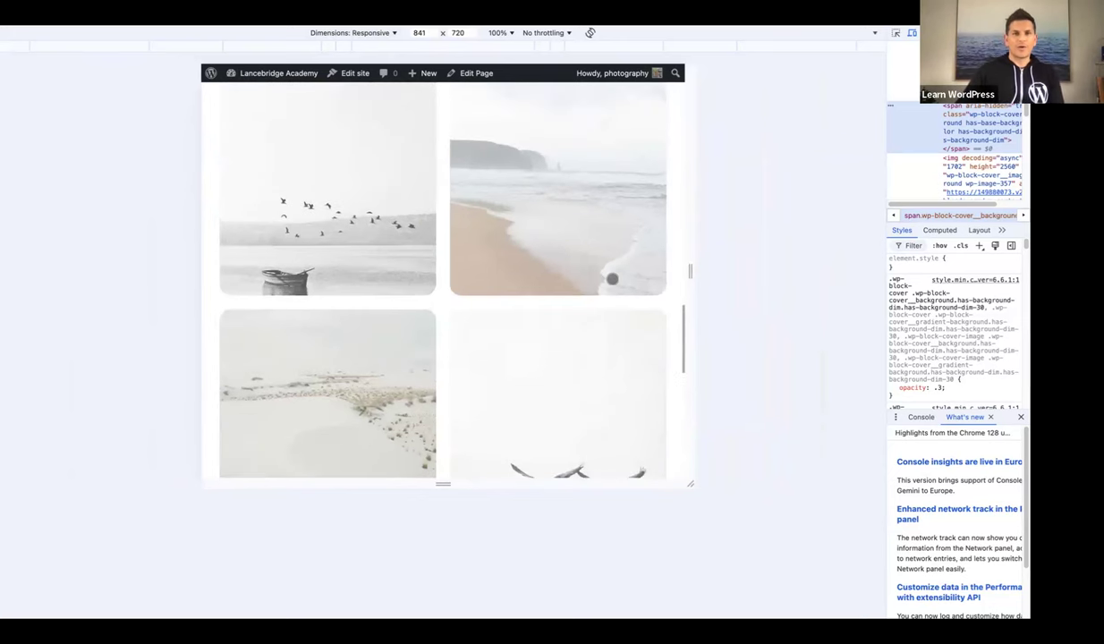
{"action": "scroll", "coordinate": [612, 279], "scroll_direction": "up", "scroll_amount": 6}
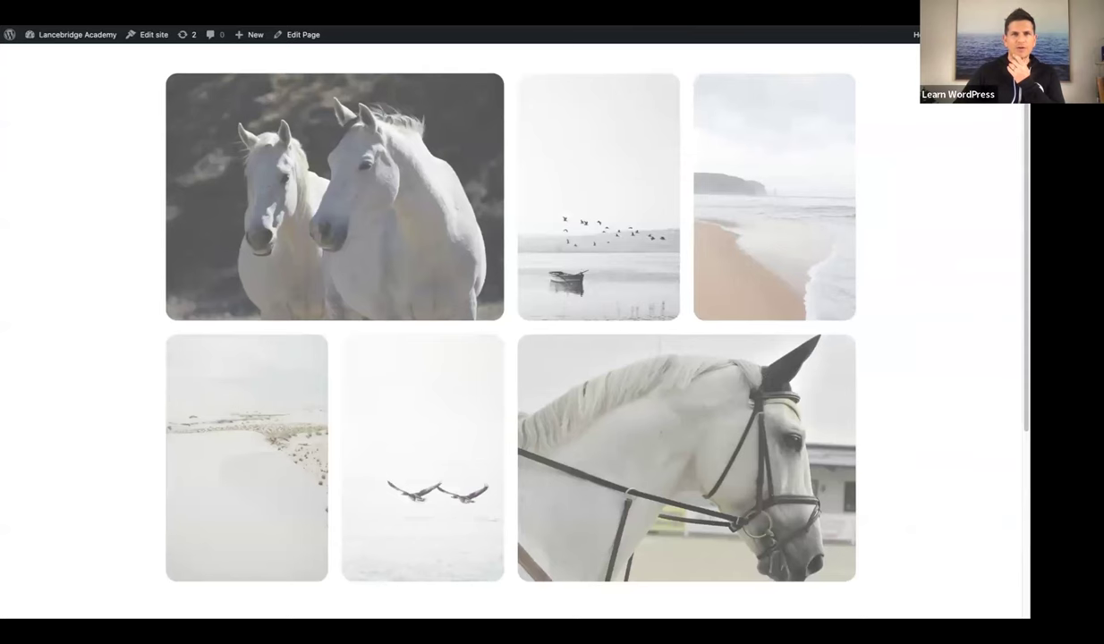
Open Bento grid example 2 for editing and delete its fourth Grid block
{"action": "left_click", "coordinate": [296, 49]}
{"action": "scroll", "coordinate": [422, 288], "scroll_direction": "down", "scroll_amount": 5}
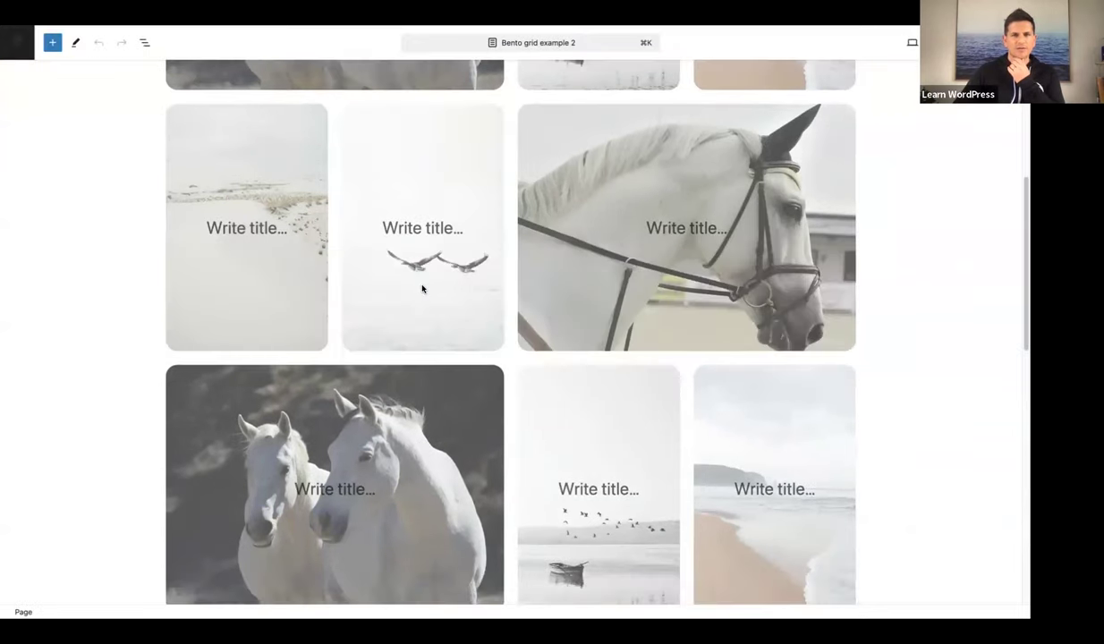
{"action": "scroll", "coordinate": [422, 288], "scroll_direction": "down", "scroll_amount": 4}
{"action": "left_click", "coordinate": [264, 309]}
{"action": "left_click", "coordinate": [143, 288]}
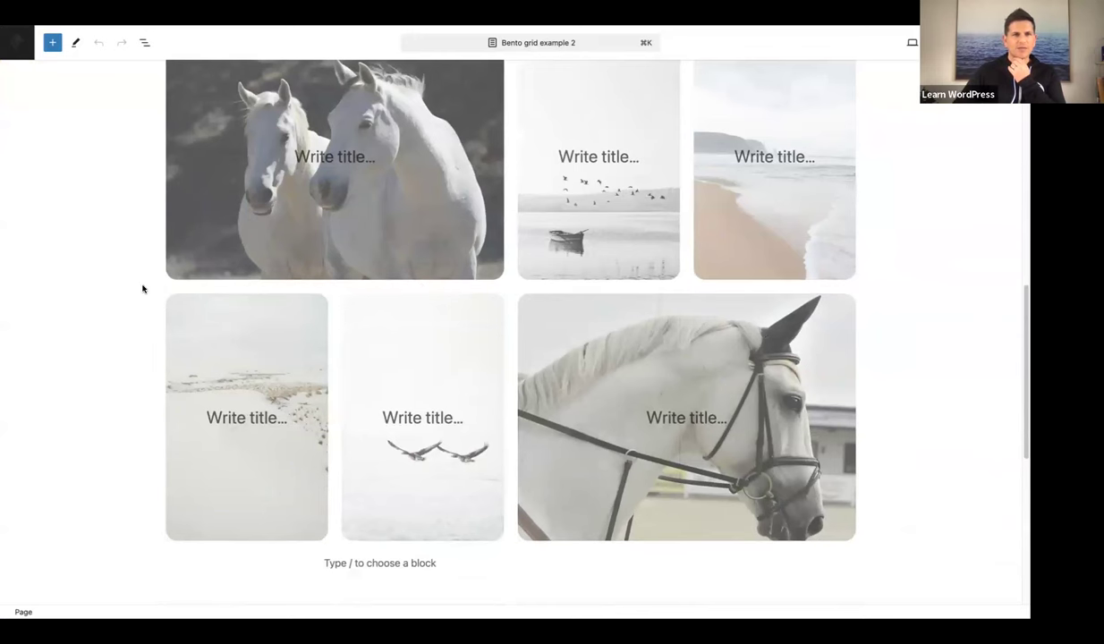
{"action": "left_click", "coordinate": [144, 42]}
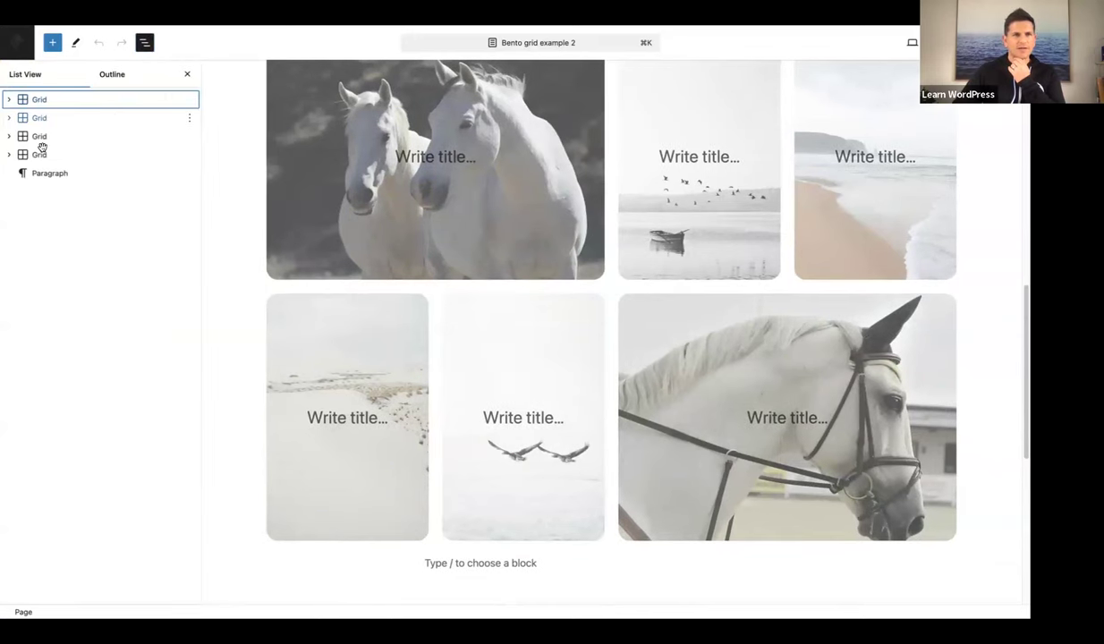
{"action": "left_click", "coordinate": [39, 157]}
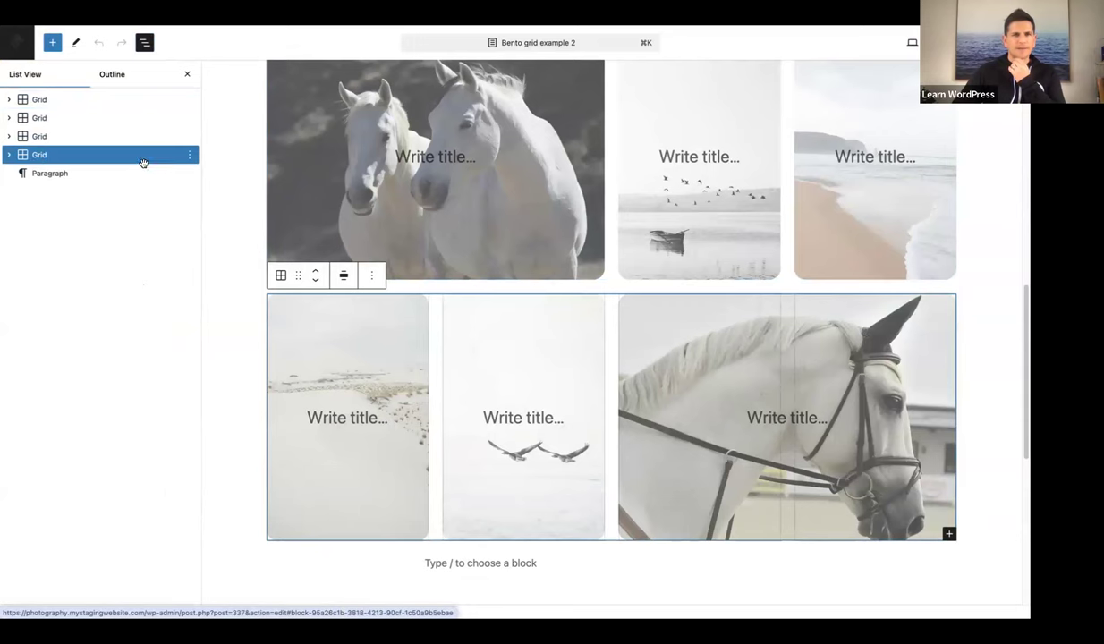
{"action": "left_click", "coordinate": [190, 159]}
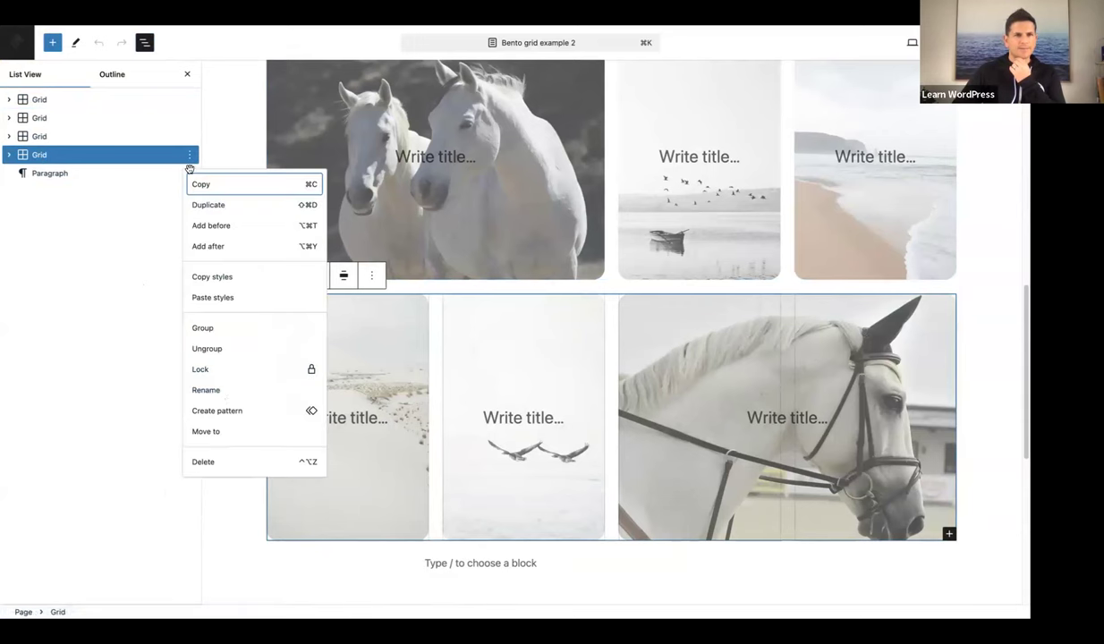
{"action": "left_click", "coordinate": [212, 454]}
Duplicate the wide two-horses Cover block in the third Grid
{"action": "left_click", "coordinate": [66, 98]}
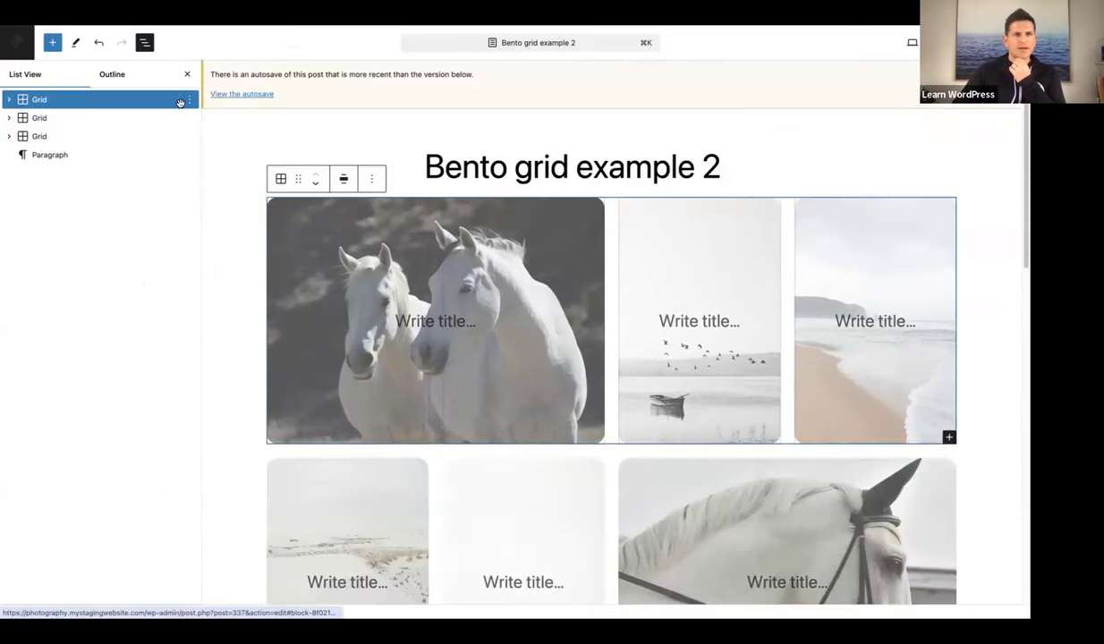
{"action": "left_click", "coordinate": [189, 100]}
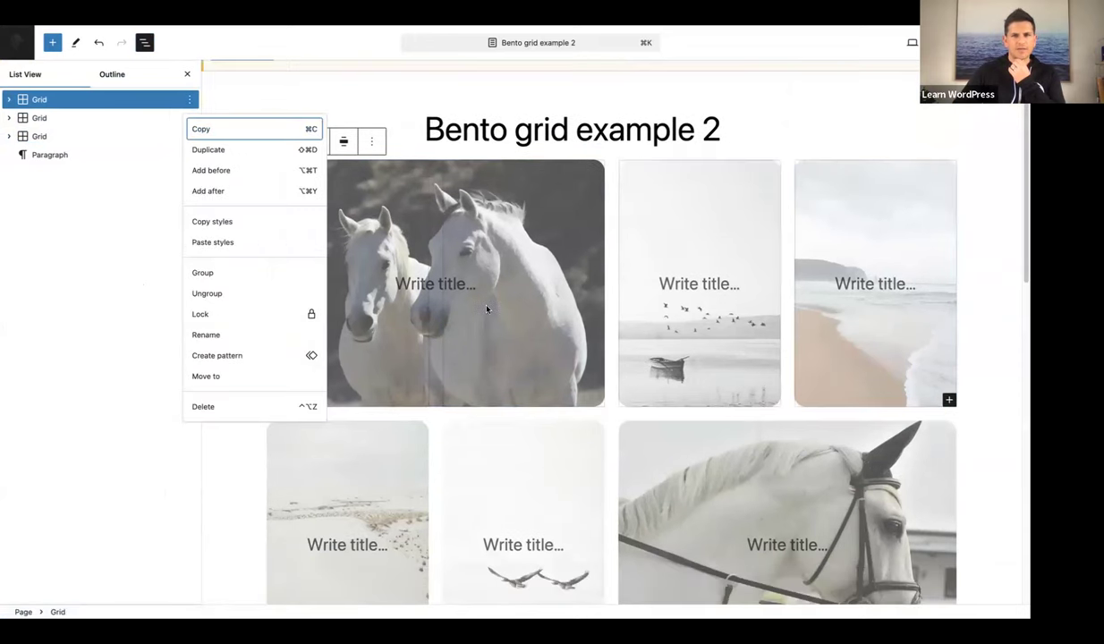
{"action": "scroll", "coordinate": [474, 300], "scroll_direction": "down", "scroll_amount": 10}
{"action": "left_click", "coordinate": [313, 192]}
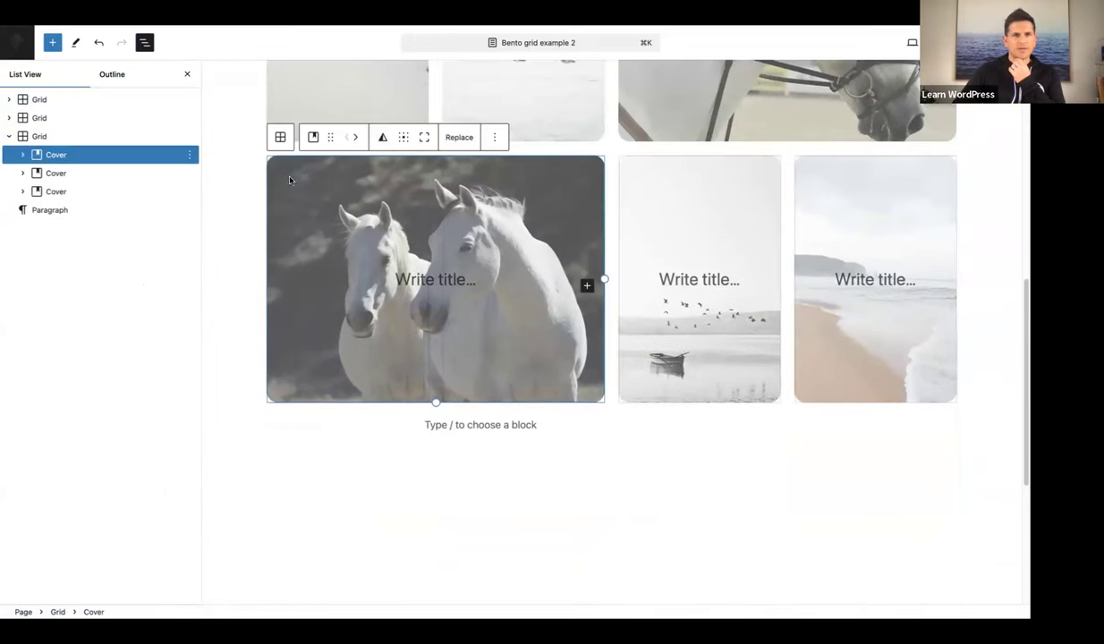
{"action": "left_click", "coordinate": [58, 140]}
{"action": "left_click", "coordinate": [51, 155]}
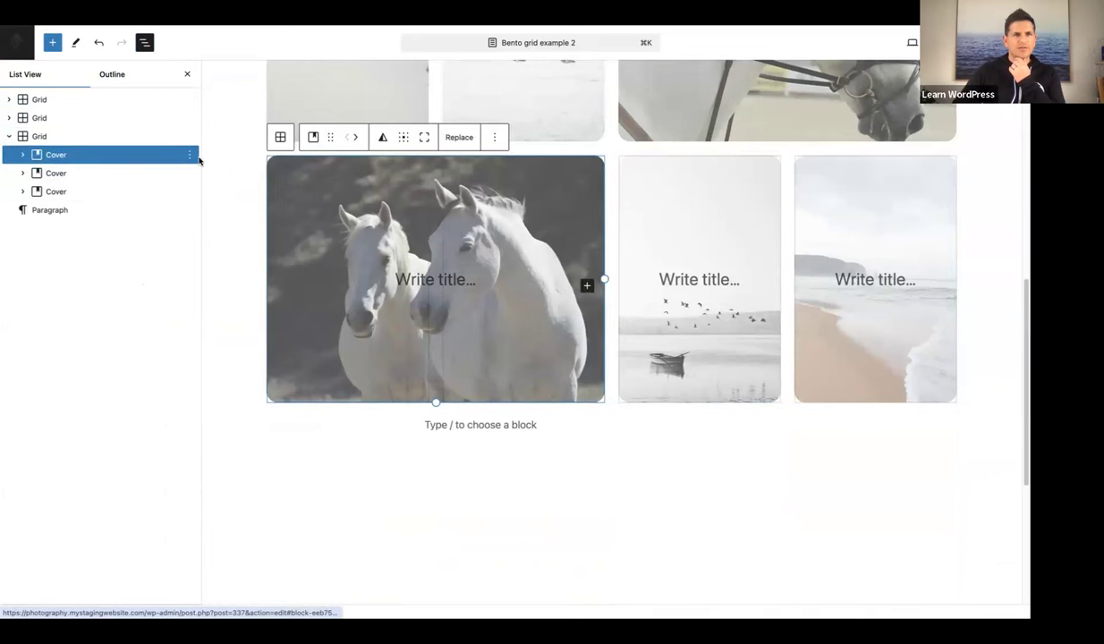
{"action": "left_click", "coordinate": [189, 155]}
{"action": "left_click", "coordinate": [209, 204]}
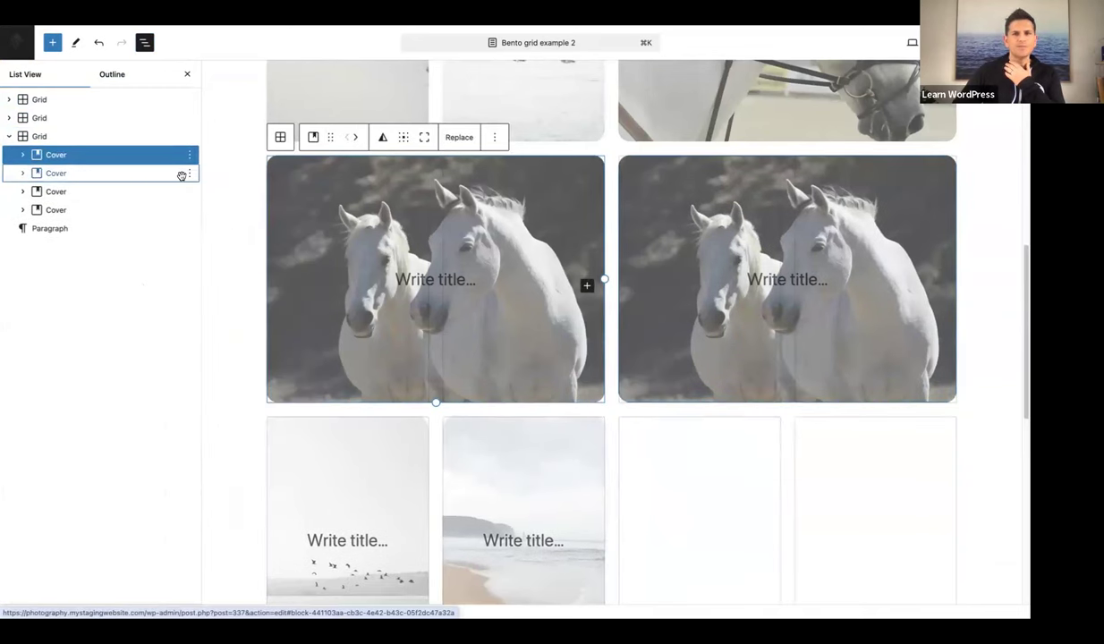
Duplicate the beach Cover block twice to add two more narrow covers to the third Grid
{"action": "scroll", "coordinate": [246, 357], "scroll_direction": "down", "scroll_amount": 2}
{"action": "left_click", "coordinate": [475, 326]}
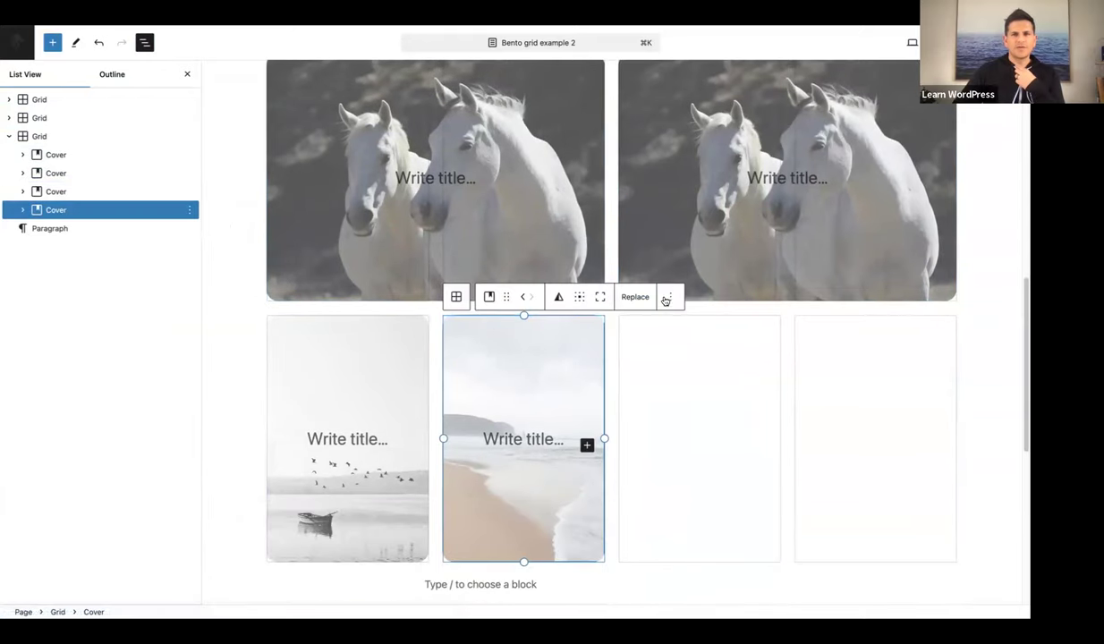
{"action": "left_click", "coordinate": [667, 298]}
{"action": "left_click", "coordinate": [694, 358]}
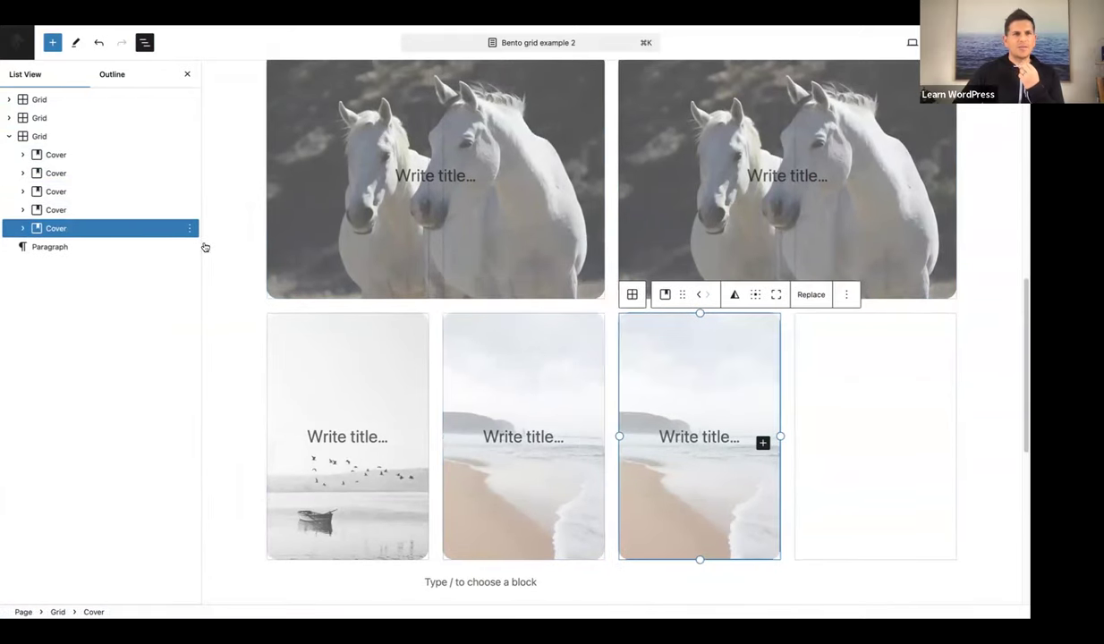
{"action": "left_click", "coordinate": [189, 230]}
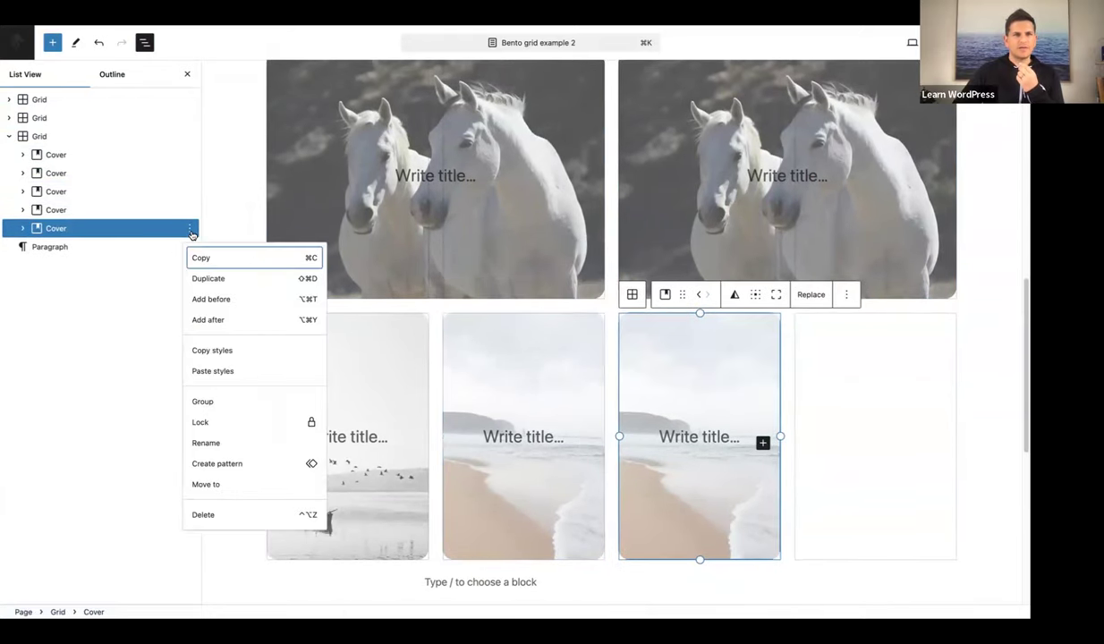
{"action": "left_click", "coordinate": [206, 279]}
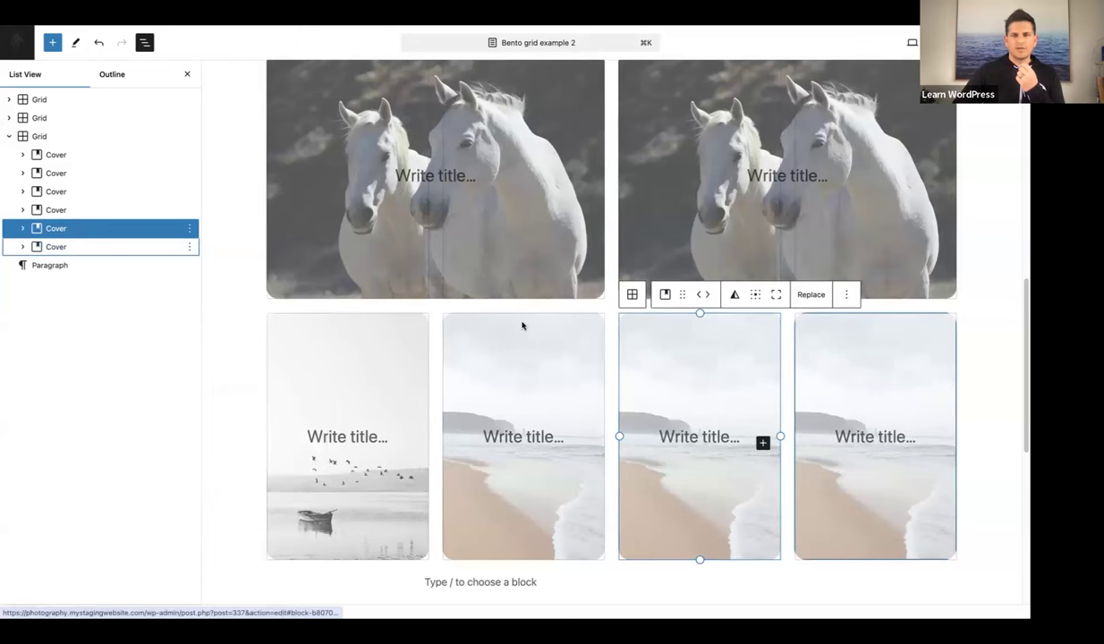
Move the duplicated two-horses cover past the narrow covers to the end of the third Grid
{"action": "left_click", "coordinate": [646, 207]}
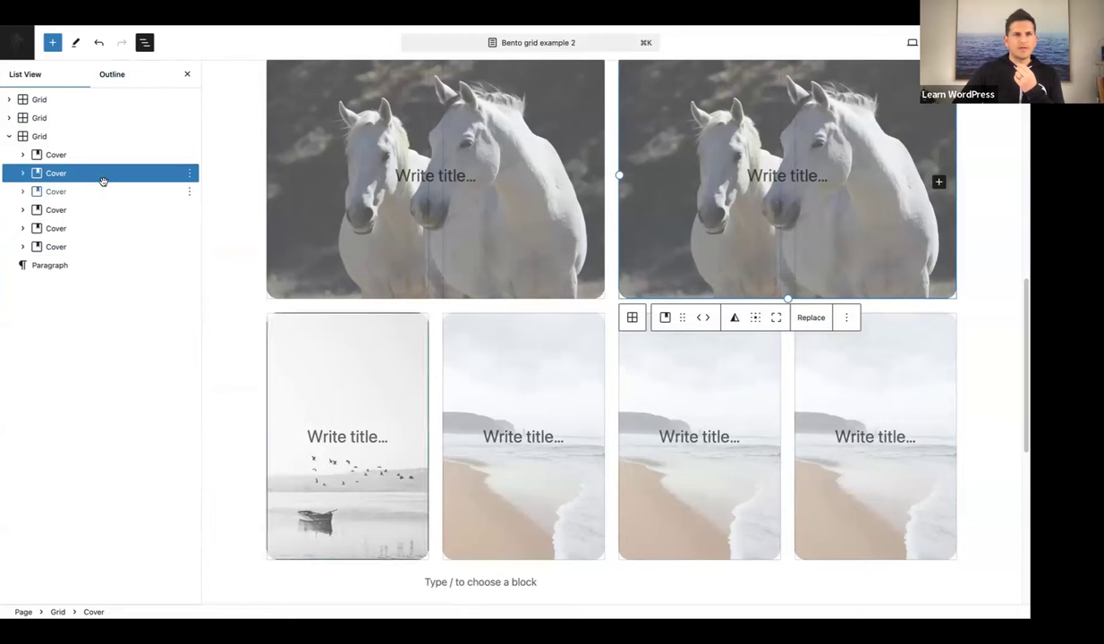
{"action": "left_click", "coordinate": [707, 318]}
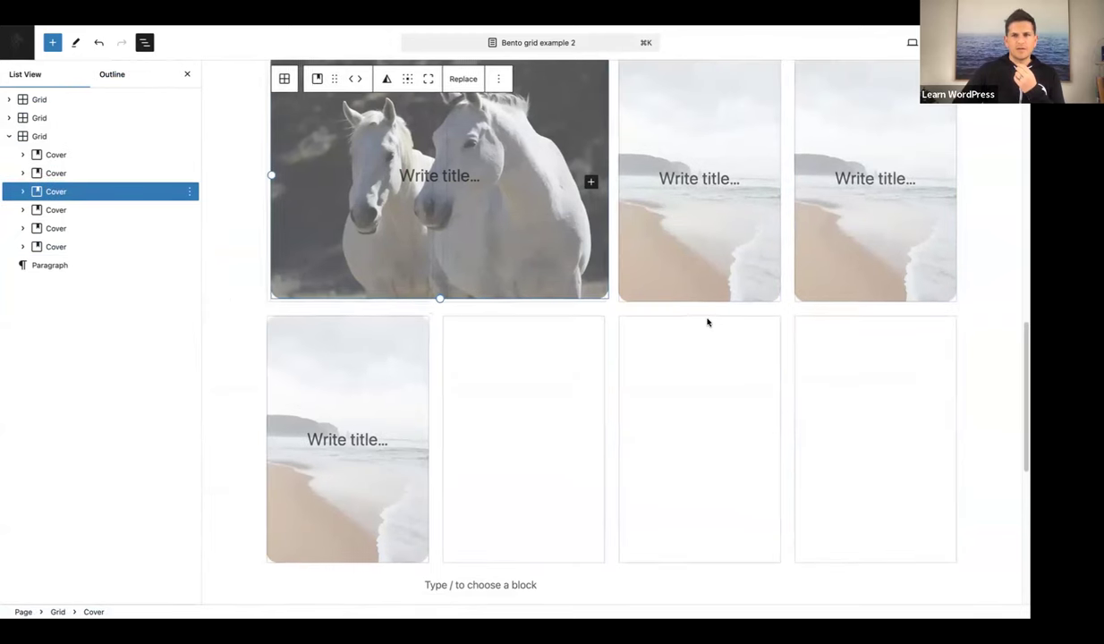
{"action": "left_click", "coordinate": [355, 79]}
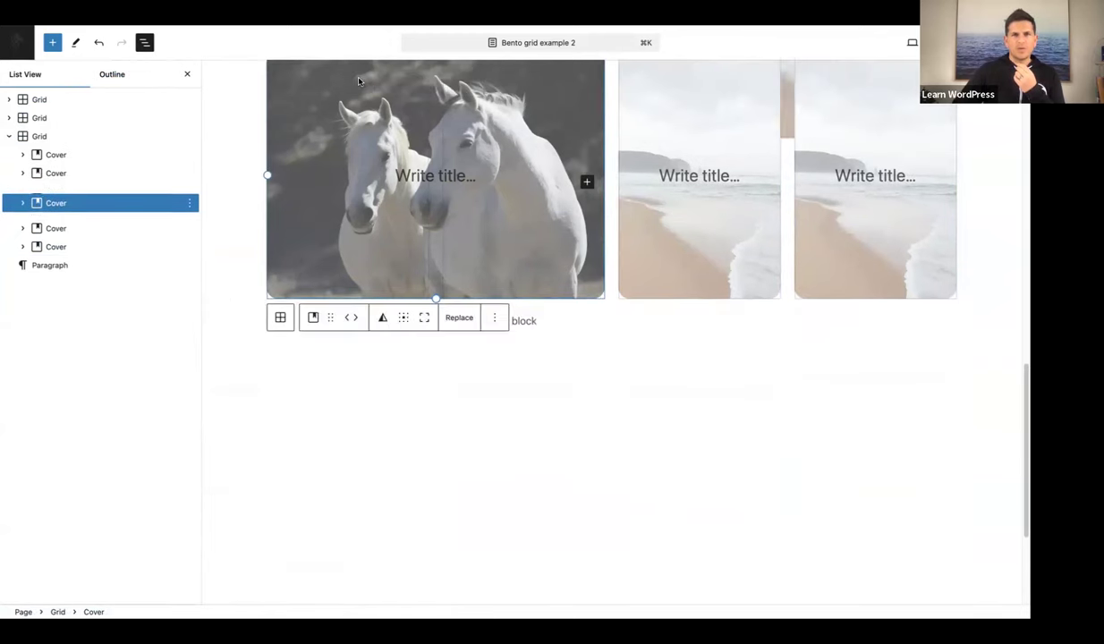
{"action": "left_click", "coordinate": [355, 318]}
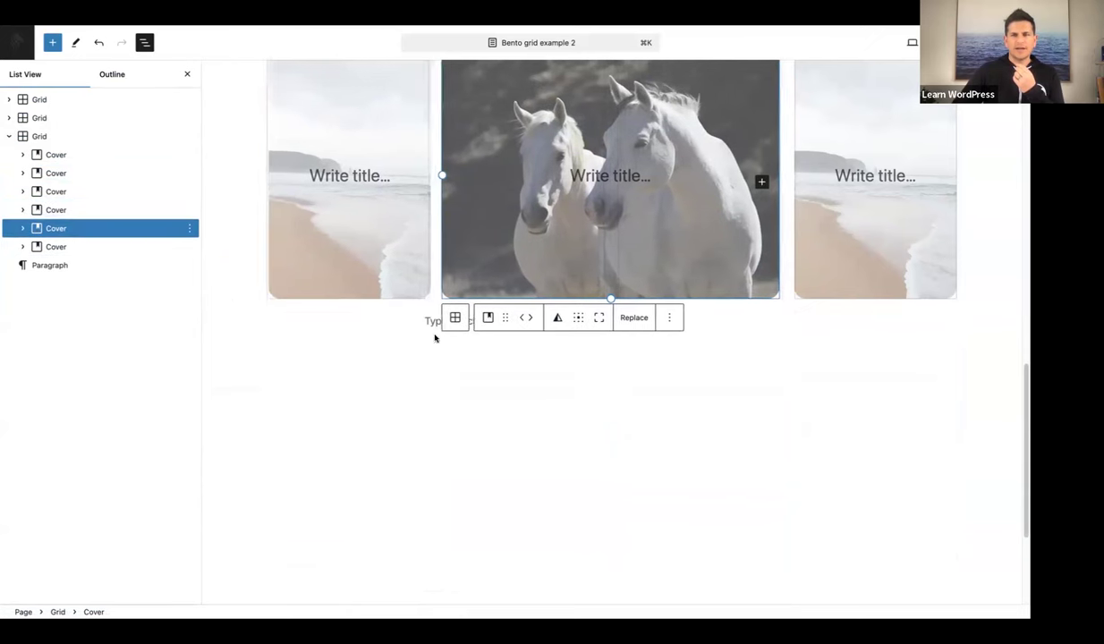
{"action": "left_click", "coordinate": [532, 319]}
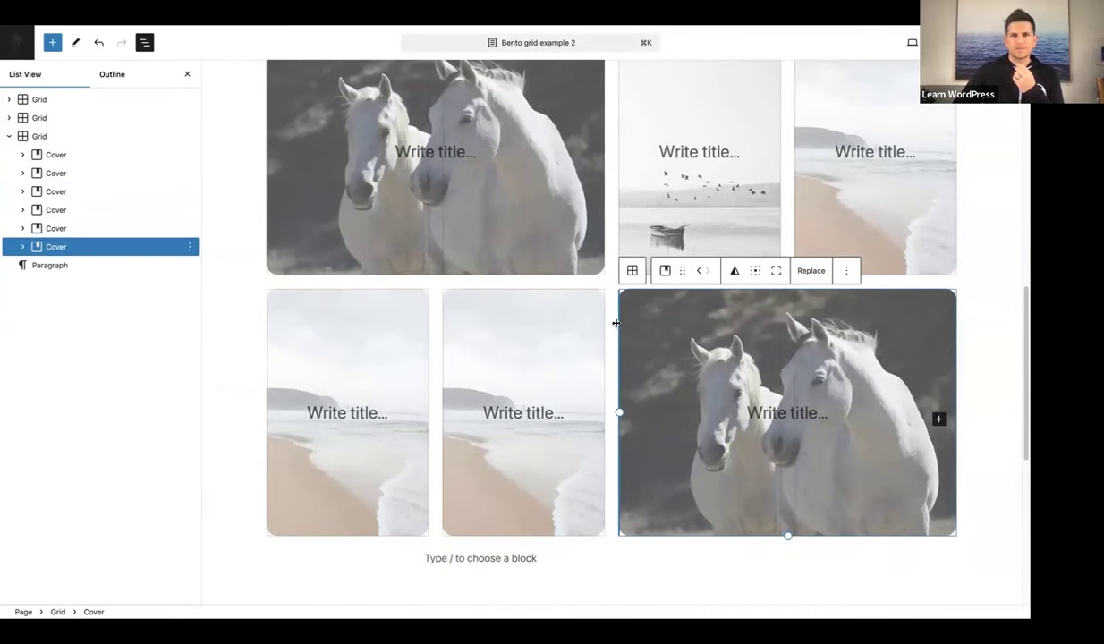
Replace the last cover's image with the bridled white horse photo from the Media Library
{"action": "left_click", "coordinate": [811, 273]}
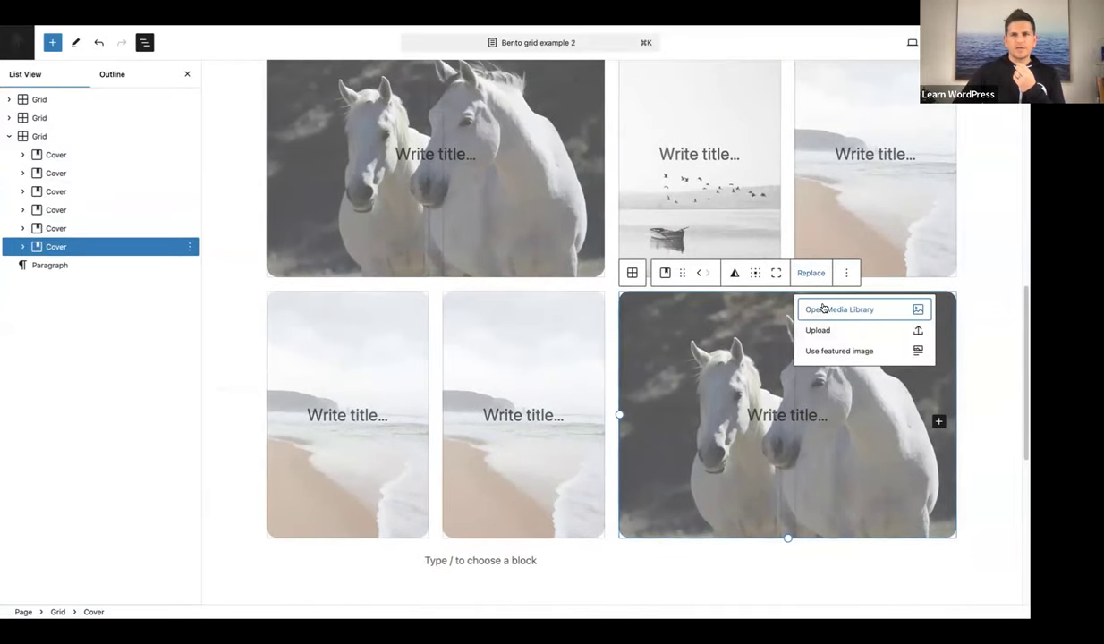
{"action": "left_click", "coordinate": [810, 308]}
{"action": "left_click", "coordinate": [323, 268]}
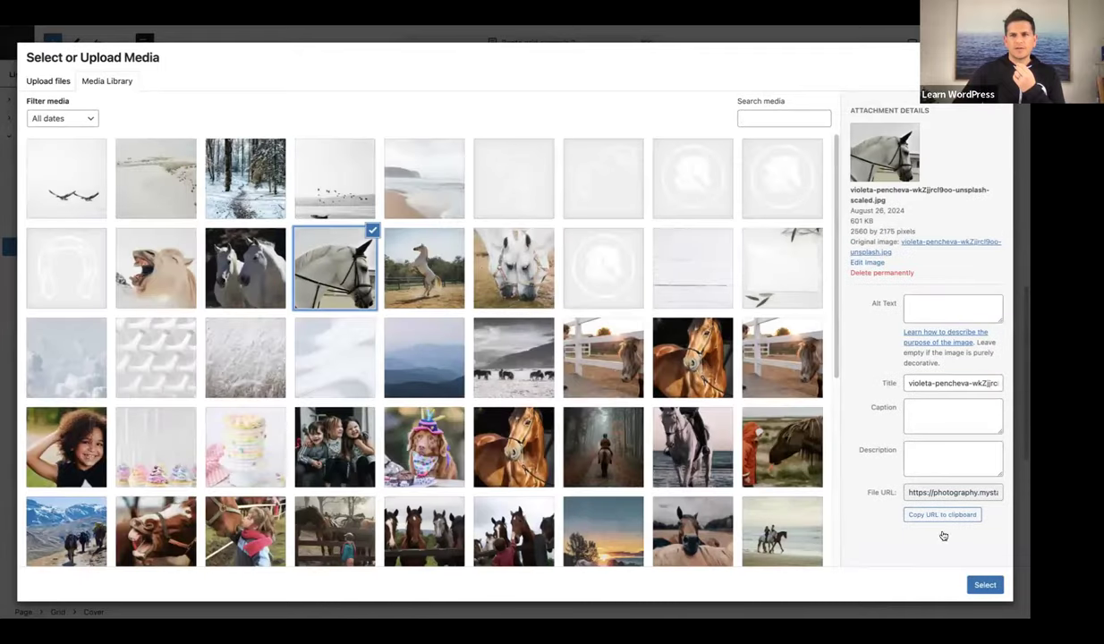
{"action": "left_click", "coordinate": [985, 584]}
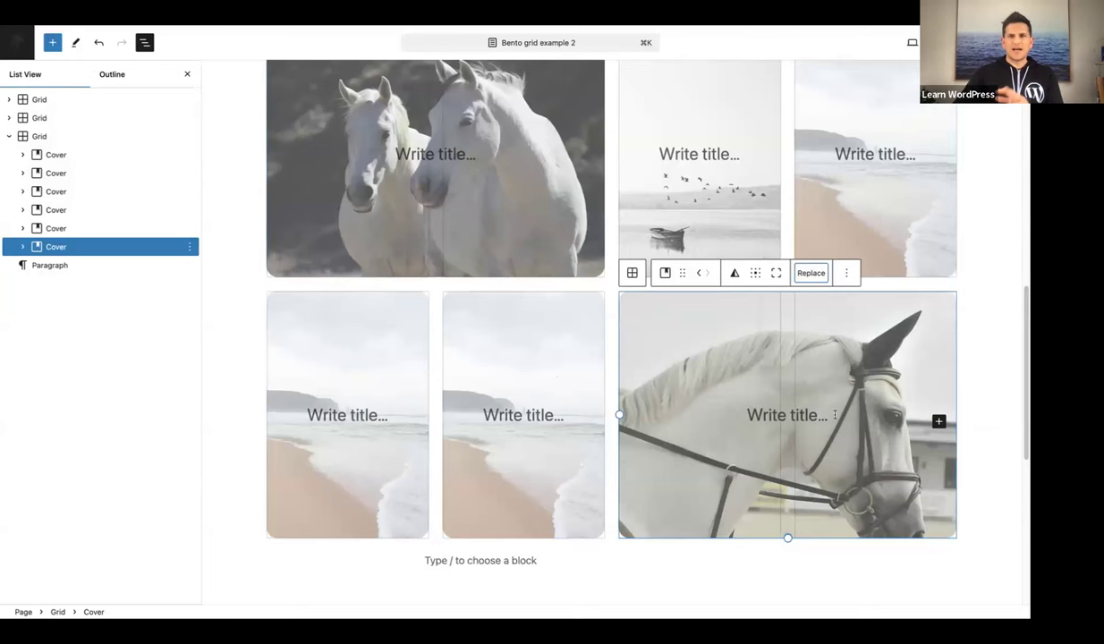
Save the page, close the block list and preview the page in a new tab
{"action": "key", "text": "super+s"}
{"action": "left_click", "coordinate": [186, 77]}
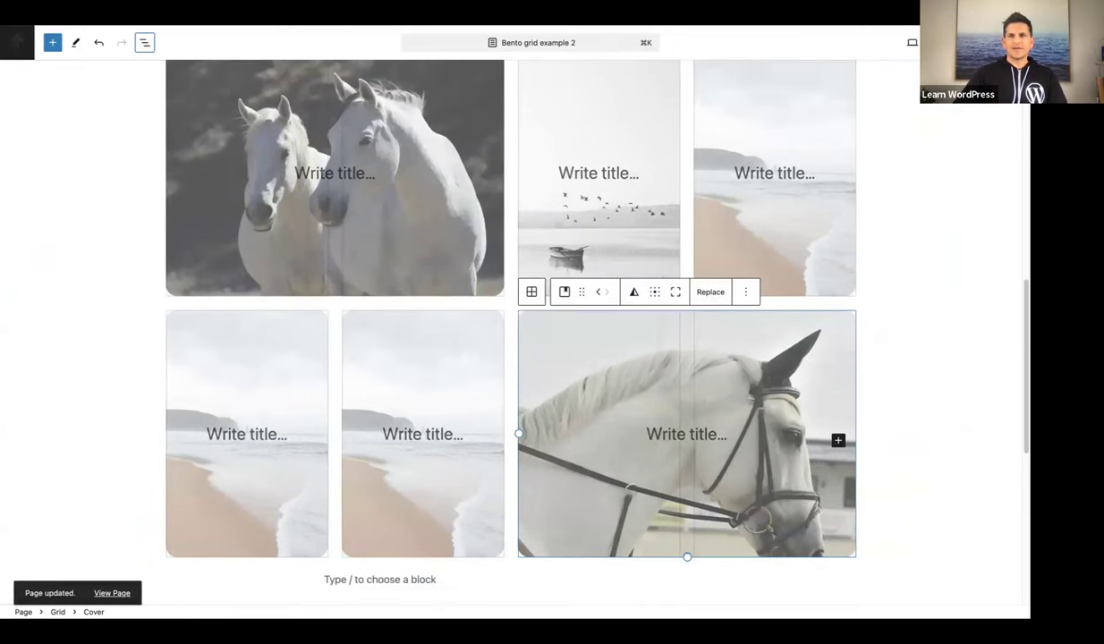
{"action": "left_click", "coordinate": [911, 43]}
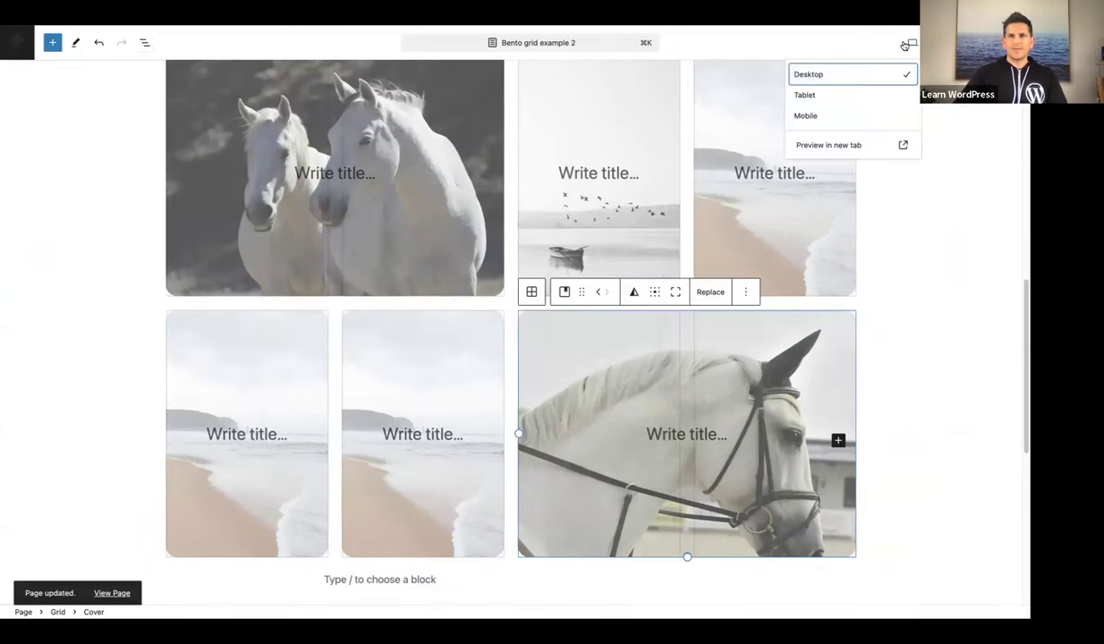
{"action": "left_click", "coordinate": [857, 145]}
Review the previewed page's bento grids down to the last row and open the browser's element inspector on the page
{"action": "scroll", "coordinate": [553, 265], "scroll_direction": "down", "scroll_amount": 10}
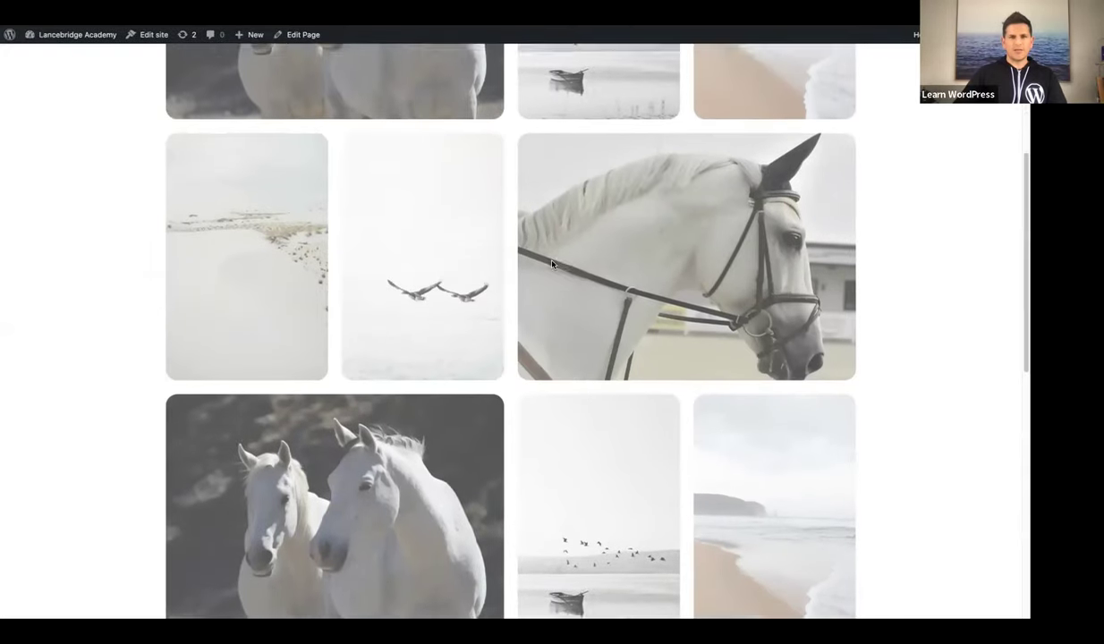
{"action": "right_click", "coordinate": [553, 292]}
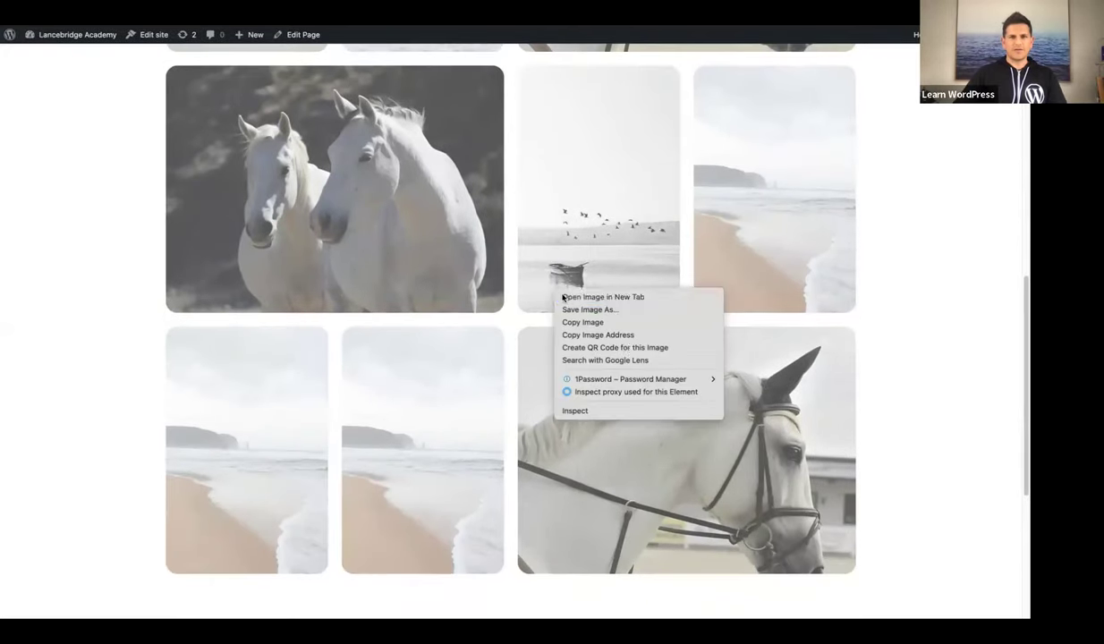
{"action": "left_click", "coordinate": [605, 413]}
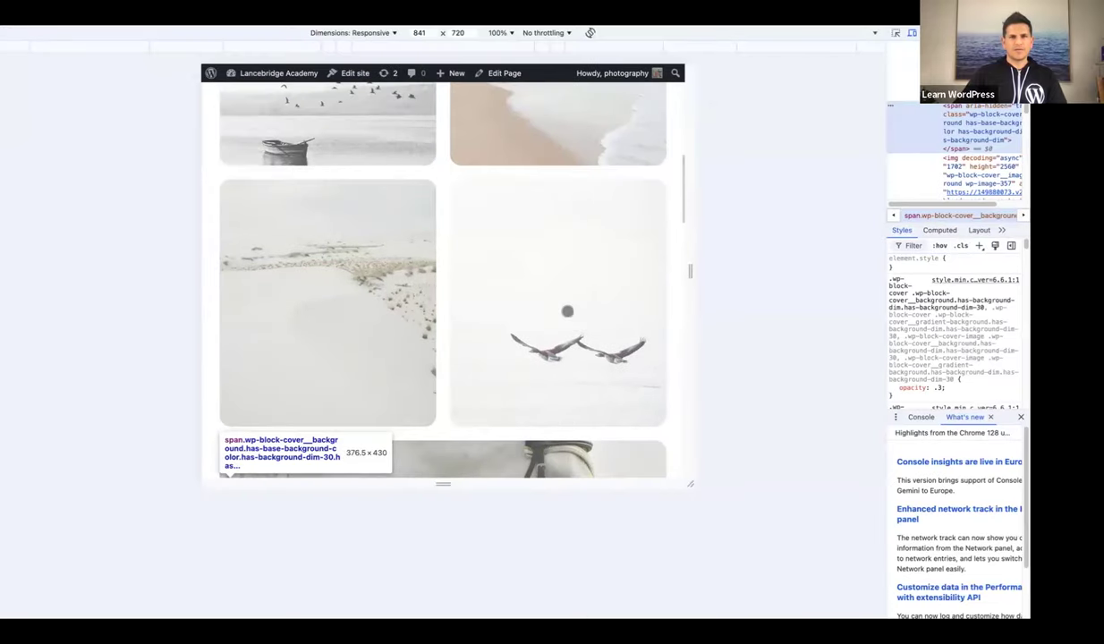
Examine how the covers of all the grids wrap in the responsive view at 841 px width
{"action": "scroll", "coordinate": [567, 311], "scroll_direction": "up", "scroll_amount": 10}
{"action": "scroll", "coordinate": [567, 313], "scroll_direction": "down", "scroll_amount": 3}
{"action": "scroll", "coordinate": [567, 312], "scroll_direction": "down", "scroll_amount": 5}
{"action": "scroll", "coordinate": [567, 312], "scroll_direction": "down", "scroll_amount": 8}
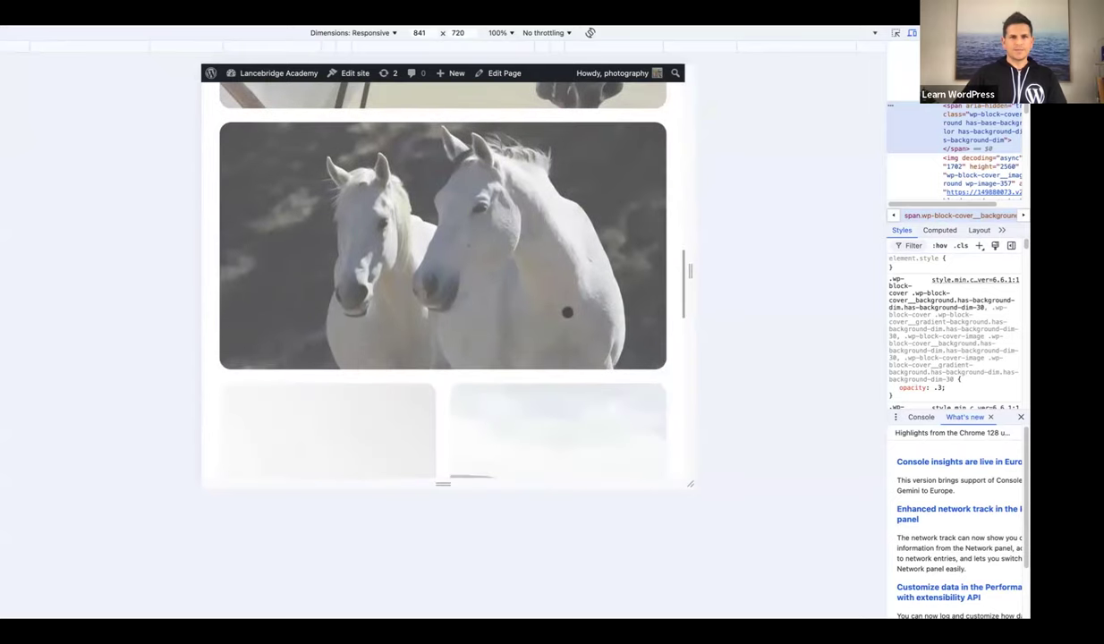
{"action": "scroll", "coordinate": [568, 313], "scroll_direction": "down", "scroll_amount": 3}
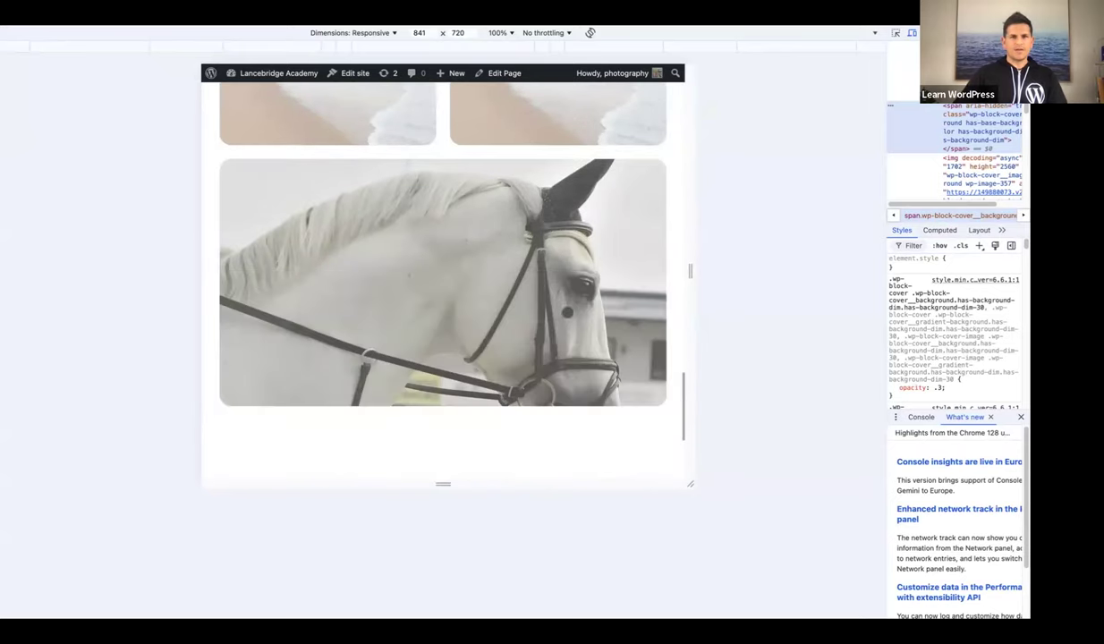
{"action": "scroll", "coordinate": [567, 312], "scroll_direction": "up", "scroll_amount": 8}
{"action": "scroll", "coordinate": [582, 310], "scroll_direction": "down", "scroll_amount": 2}
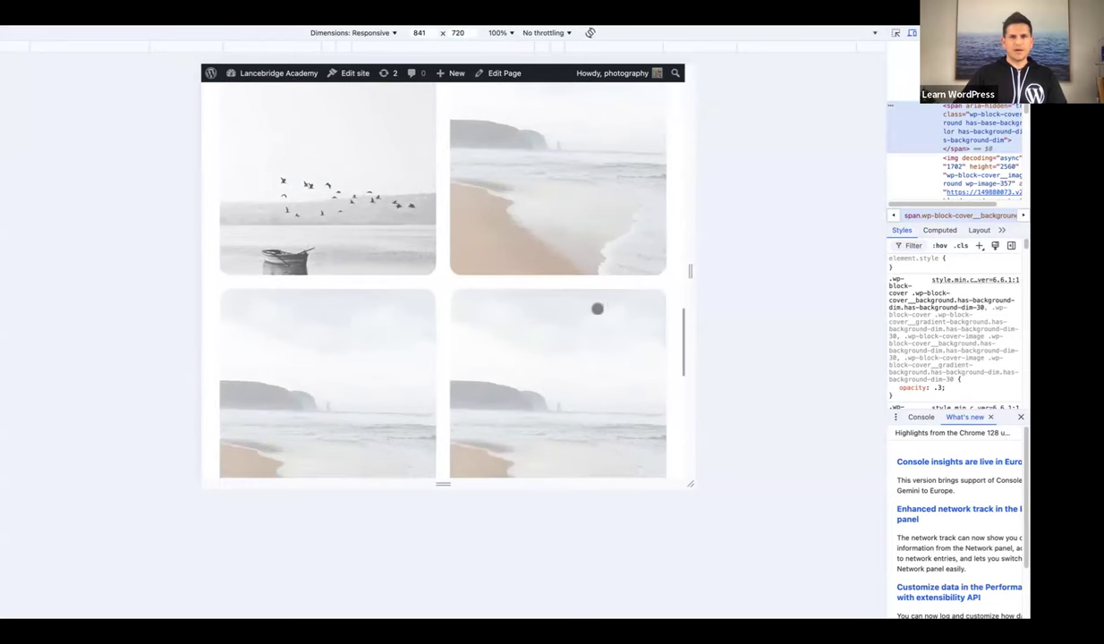
Narrow the responsive viewport to 475 px and check how the covers stack down to the last horse photo
{"action": "left_click_drag", "start_coordinate": [690, 270], "coordinate": [553, 286]}
{"action": "scroll", "coordinate": [551, 288], "scroll_direction": "down", "scroll_amount": 10}
{"action": "scroll", "coordinate": [551, 288], "scroll_direction": "down", "scroll_amount": 15}
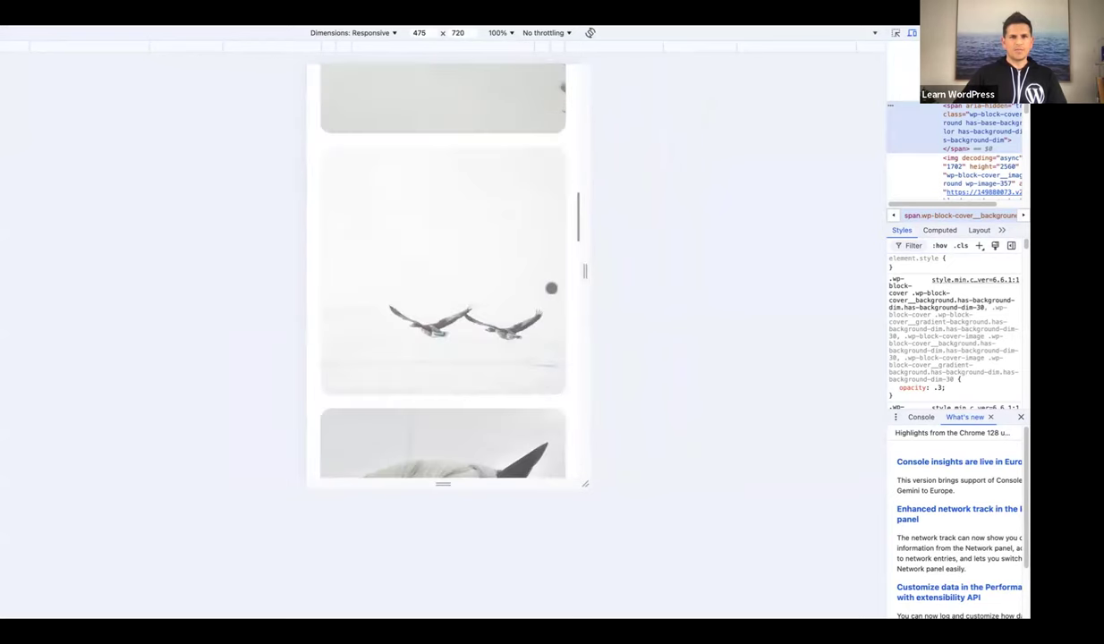
{"action": "scroll", "coordinate": [551, 288], "scroll_direction": "down", "scroll_amount": 3}
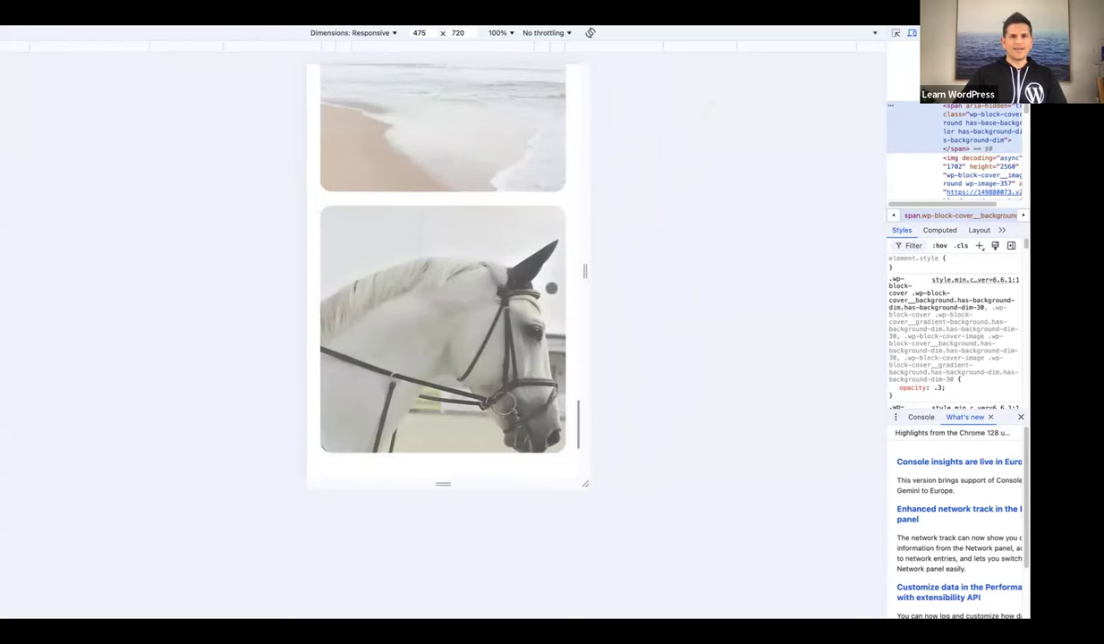
Widen the responsive viewport to 1282 px and check the layout of the six-cover grid
{"action": "scroll", "coordinate": [551, 288], "scroll_direction": "up", "scroll_amount": 3}
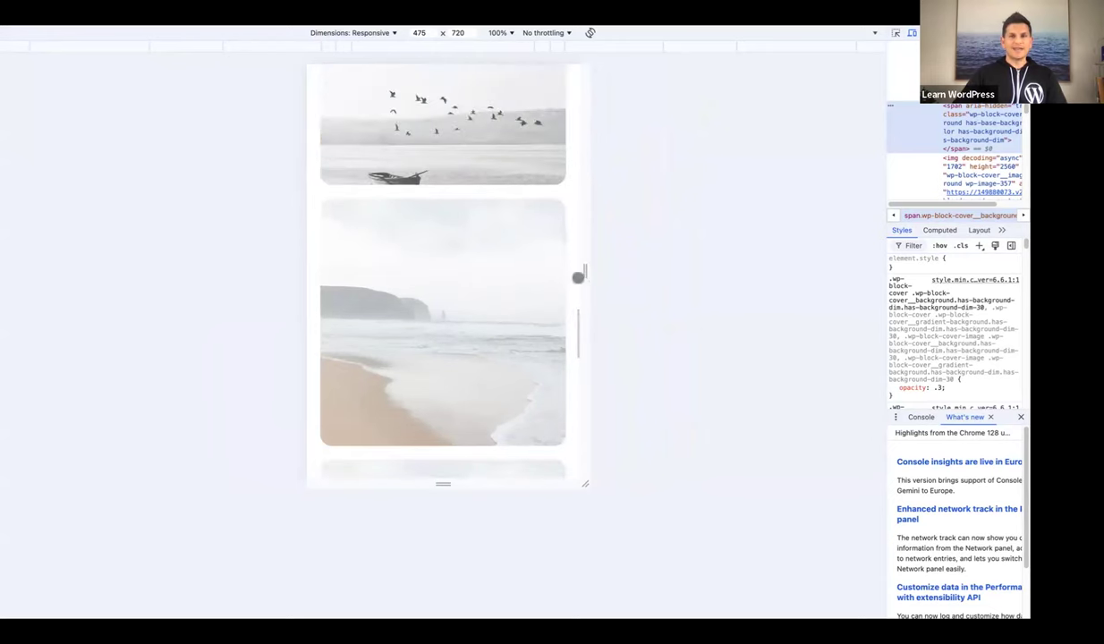
{"action": "left_click_drag", "start_coordinate": [586, 271], "coordinate": [819, 288]}
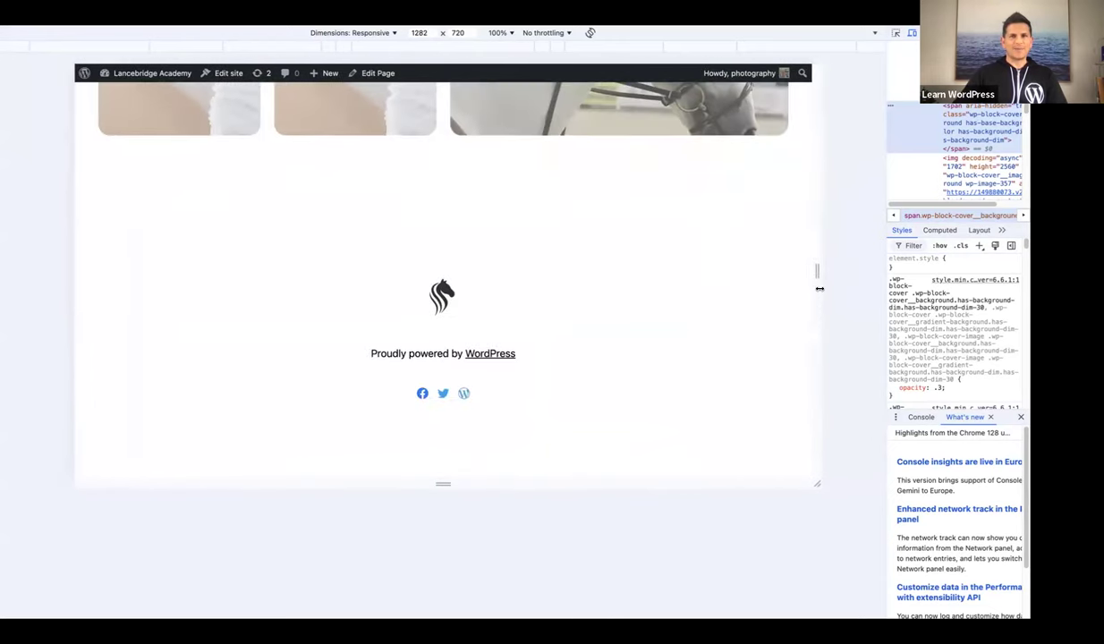
{"action": "scroll", "coordinate": [744, 302], "scroll_direction": "up", "scroll_amount": 10}
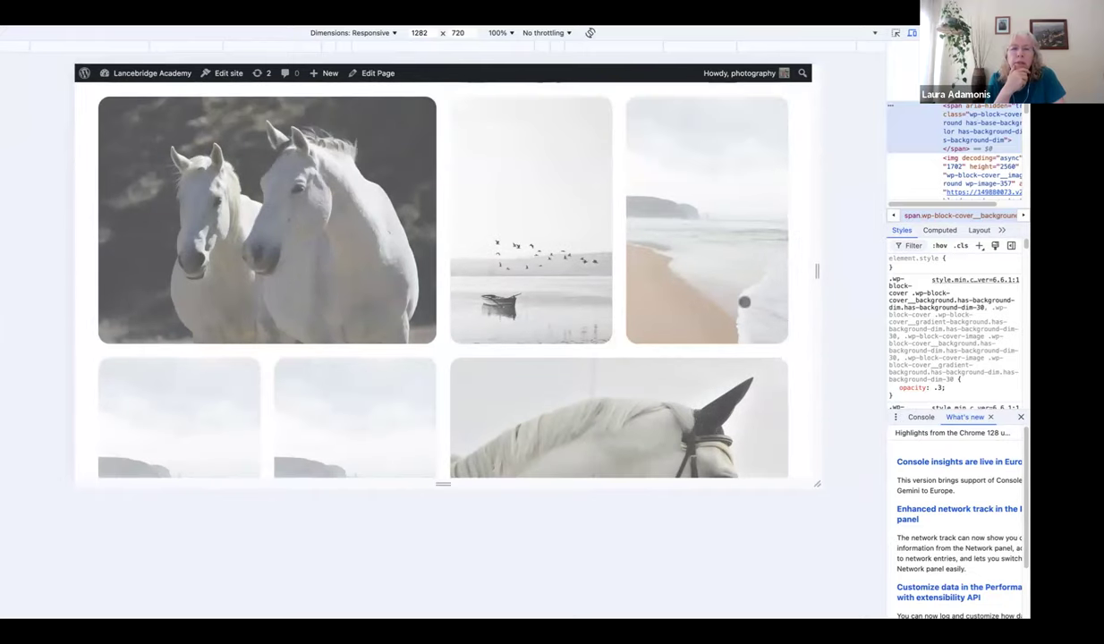
Narrow the responsive viewport to 900 px and examine how the six-cover grid's beach and bridled horse covers wrap
{"action": "left_click_drag", "start_coordinate": [818, 271], "coordinate": [707, 271]}
{"action": "scroll", "coordinate": [641, 304], "scroll_direction": "down", "scroll_amount": 3}
{"action": "scroll", "coordinate": [640, 304], "scroll_direction": "down", "scroll_amount": 10}
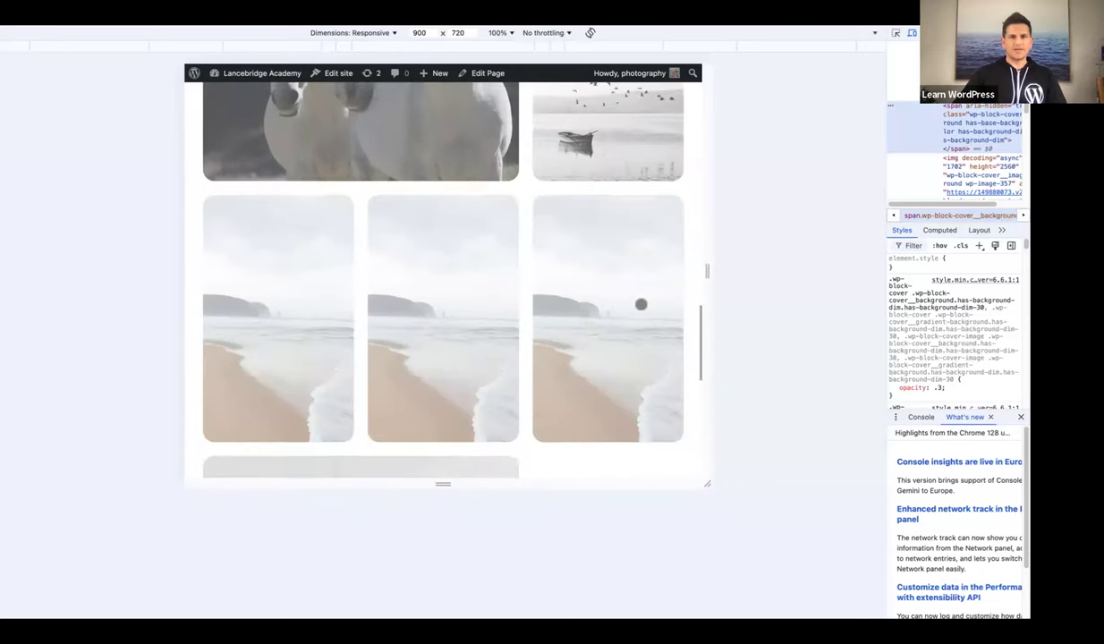
{"action": "scroll", "coordinate": [641, 304], "scroll_direction": "up", "scroll_amount": 8}
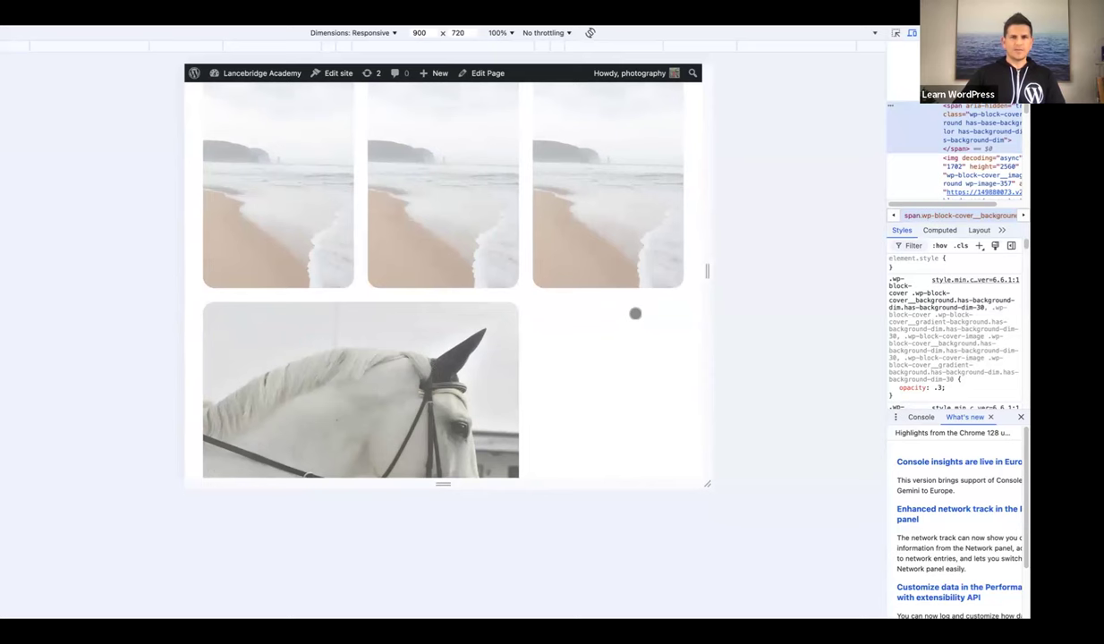
{"action": "scroll", "coordinate": [635, 313], "scroll_direction": "down", "scroll_amount": 6}
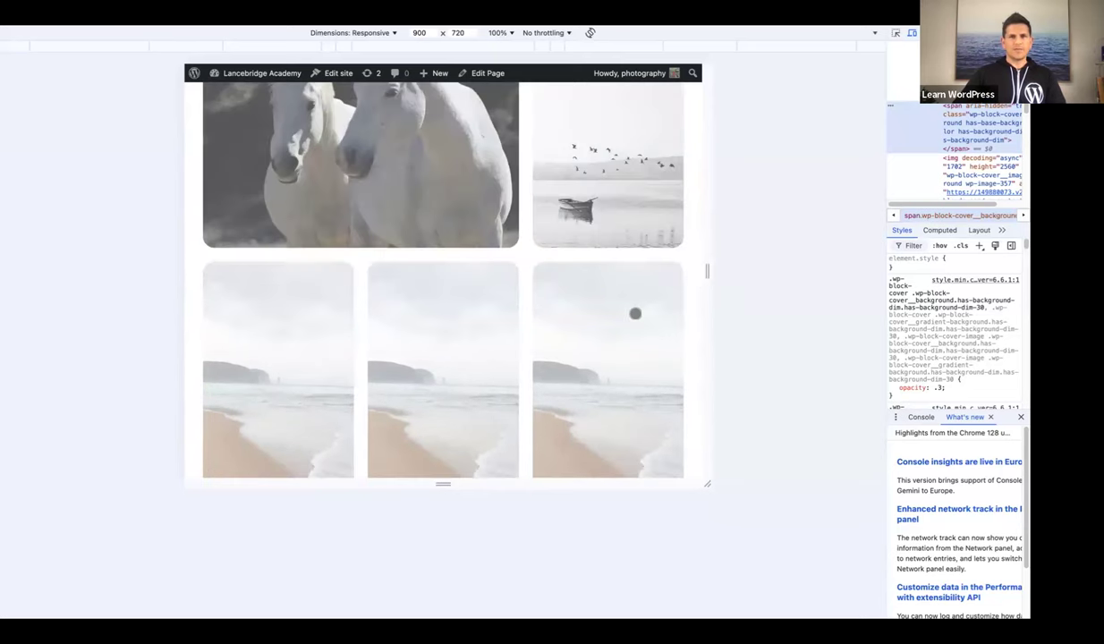
{"action": "scroll", "coordinate": [635, 313], "scroll_direction": "up", "scroll_amount": 3}
{"action": "scroll", "coordinate": [635, 313], "scroll_direction": "down", "scroll_amount": 5}
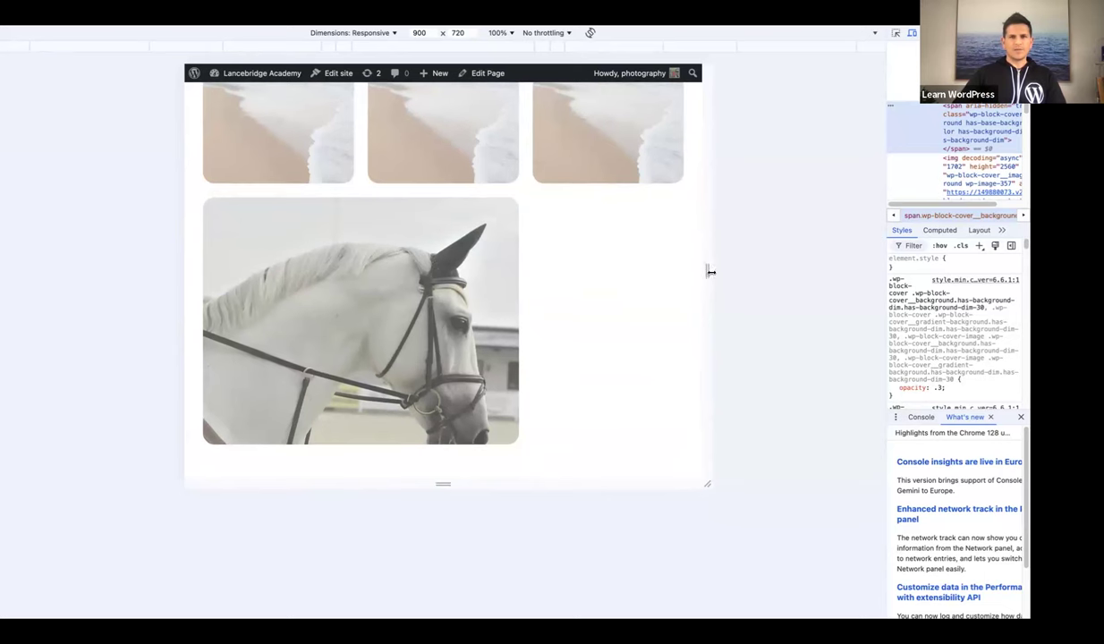
Reduce the responsive viewport to 864 px and check the arrangement of the six-cover grid down to the bridled horse
{"action": "mouse_move", "coordinate": [695, 275]}
{"action": "left_mouse_down"}
{"action": "mouse_move", "coordinate": [680, 276]}
{"action": "mouse_move", "coordinate": [710, 272]}
{"action": "mouse_move", "coordinate": [697, 274]}
{"action": "left_mouse_up"}
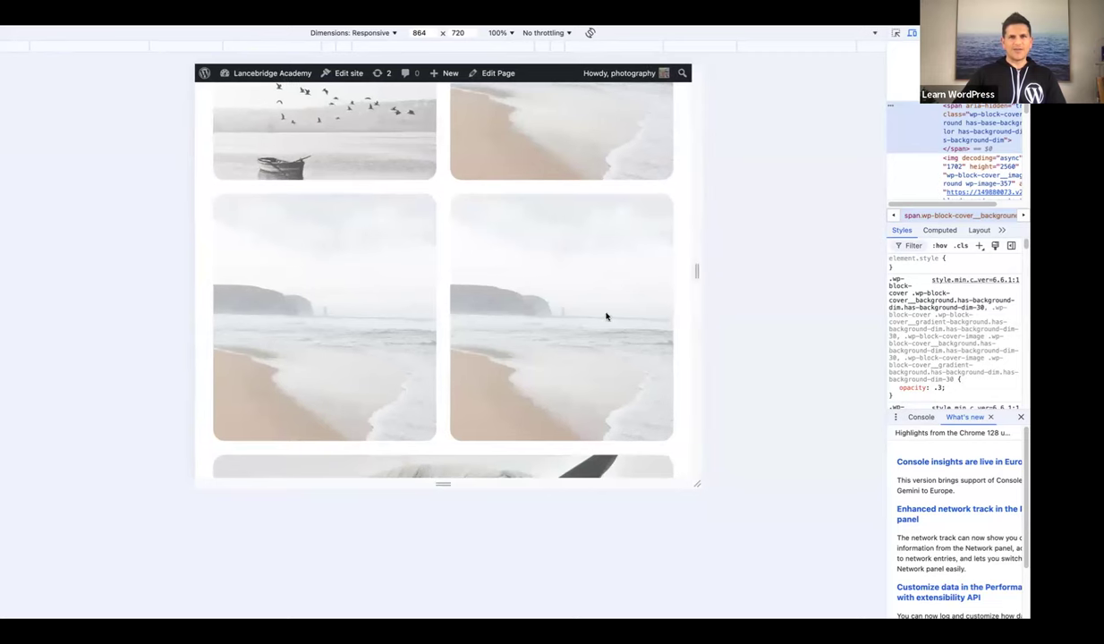
{"action": "scroll", "coordinate": [606, 319], "scroll_direction": "down", "scroll_amount": 1}
{"action": "scroll", "coordinate": [607, 319], "scroll_direction": "down", "scroll_amount": 4}
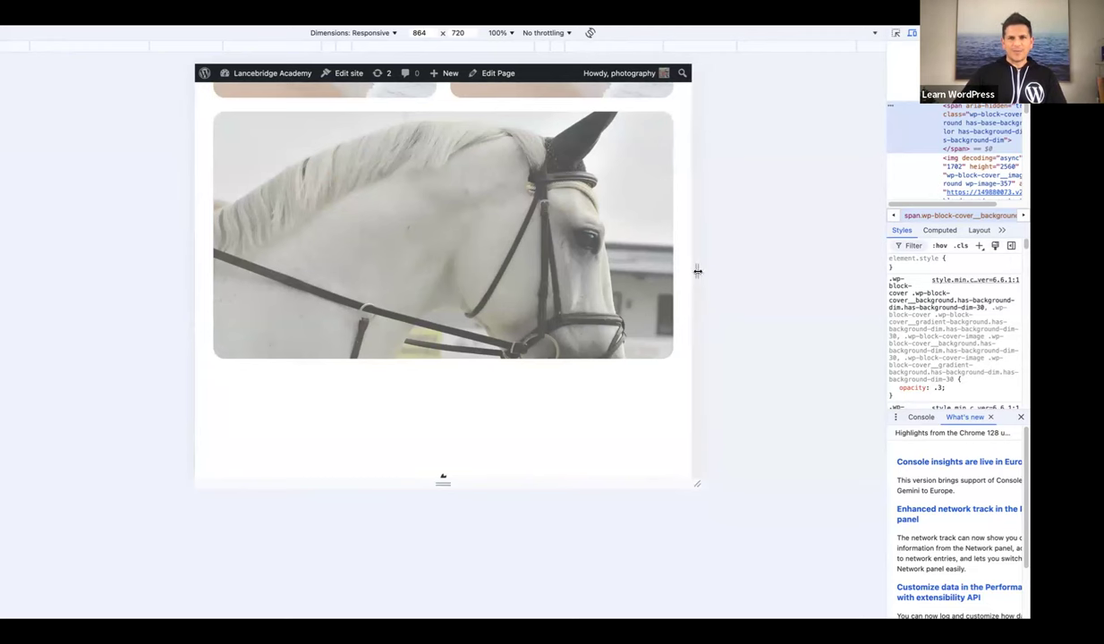
Widen the responsive viewport to 1223 px and compare the six-cover grid with the separate grid rows above it
{"action": "left_click_drag", "start_coordinate": [698, 271], "coordinate": [801, 275]}
{"action": "scroll", "coordinate": [748, 286], "scroll_direction": "up", "scroll_amount": 5}
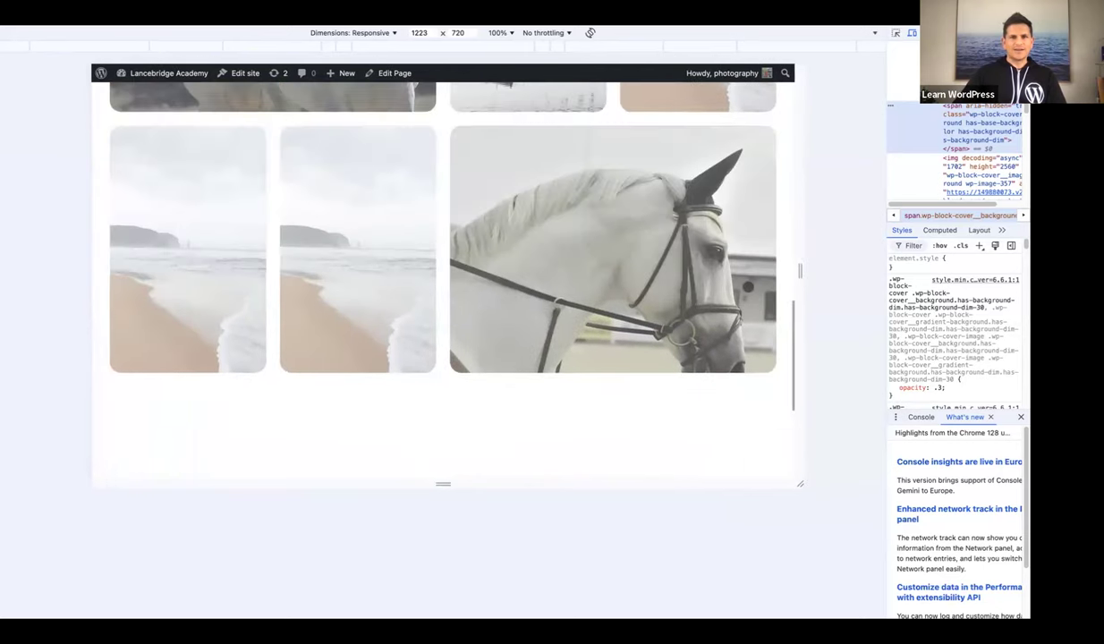
{"action": "scroll", "coordinate": [743, 300], "scroll_direction": "up", "scroll_amount": 1}
{"action": "scroll", "coordinate": [736, 310], "scroll_direction": "down", "scroll_amount": 3}
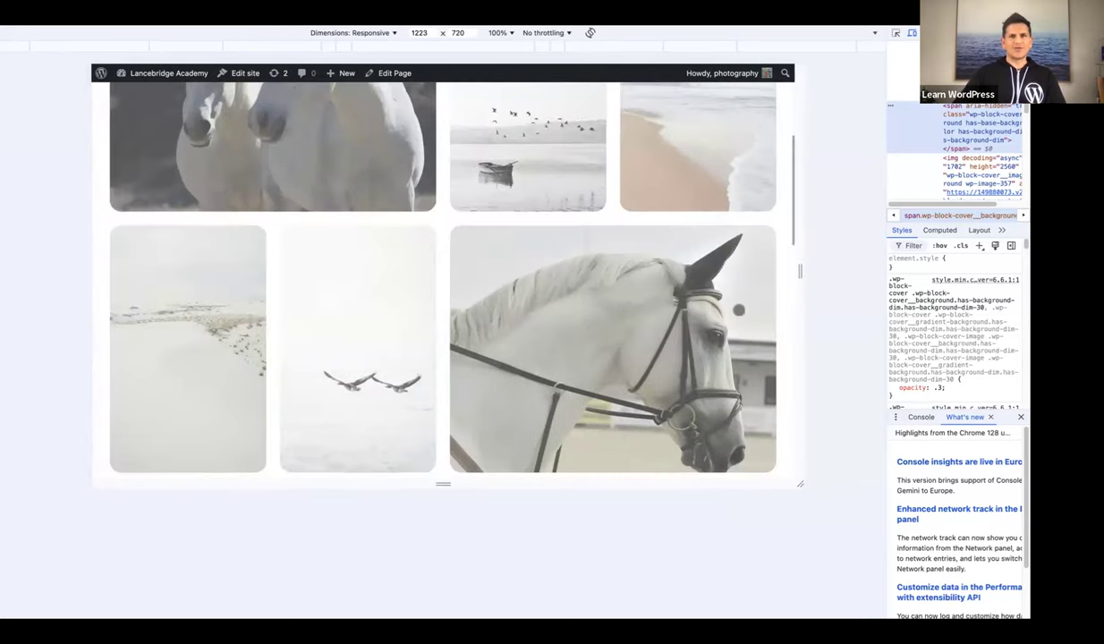
{"action": "scroll", "coordinate": [738, 311], "scroll_direction": "up", "scroll_amount": 2}
{"action": "scroll", "coordinate": [738, 311], "scroll_direction": "down", "scroll_amount": 2}
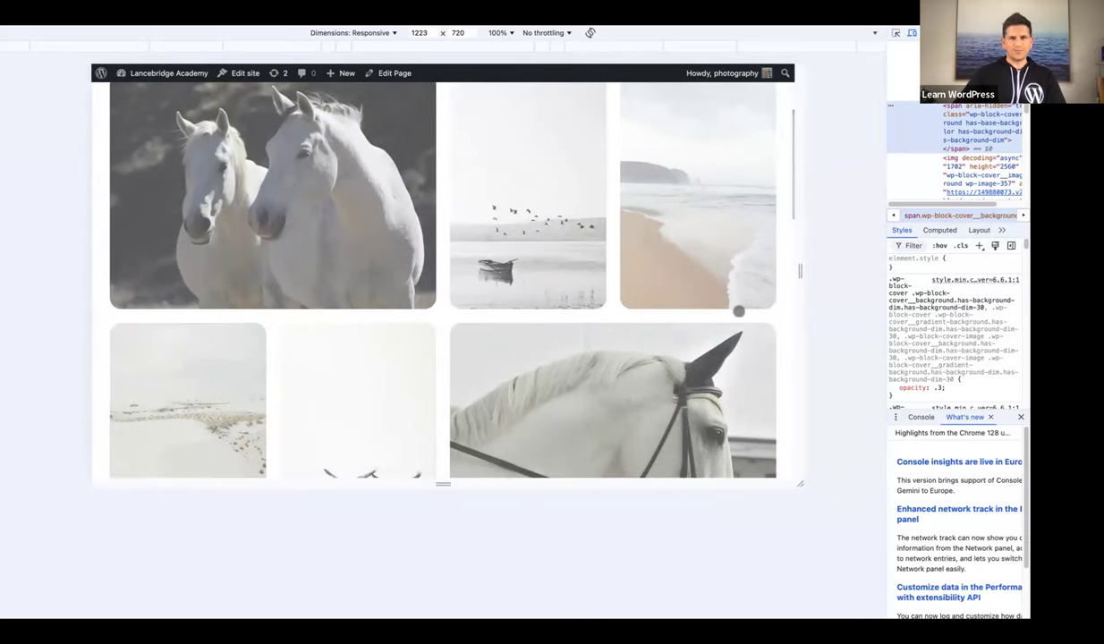
{"action": "scroll", "coordinate": [738, 312], "scroll_direction": "up", "scroll_amount": 1}
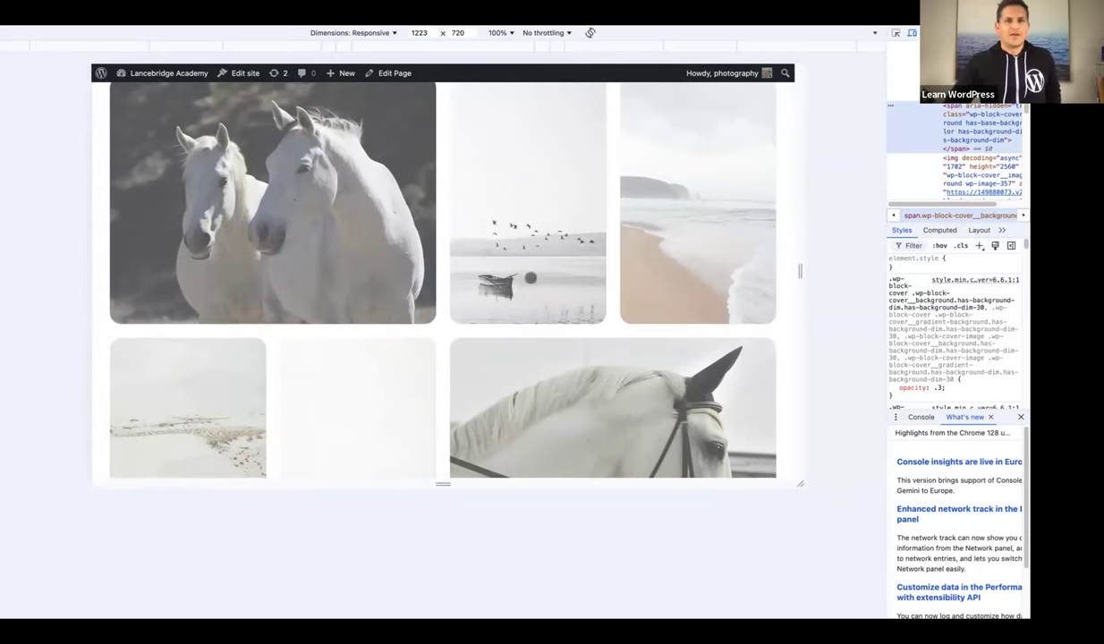
{"action": "scroll", "coordinate": [531, 279], "scroll_direction": "up", "scroll_amount": 1}
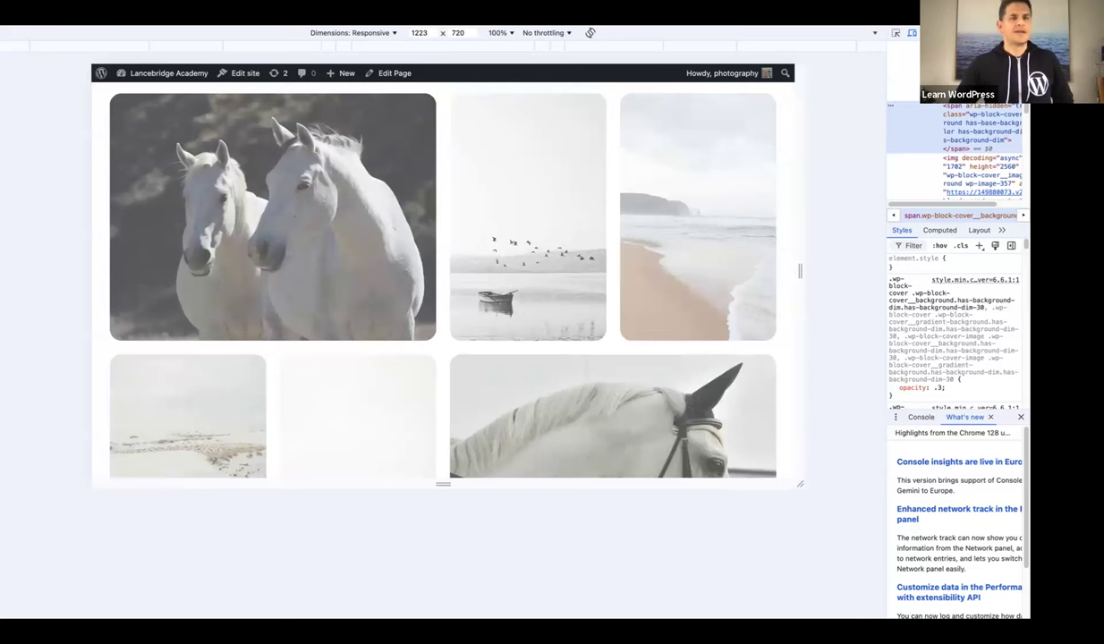